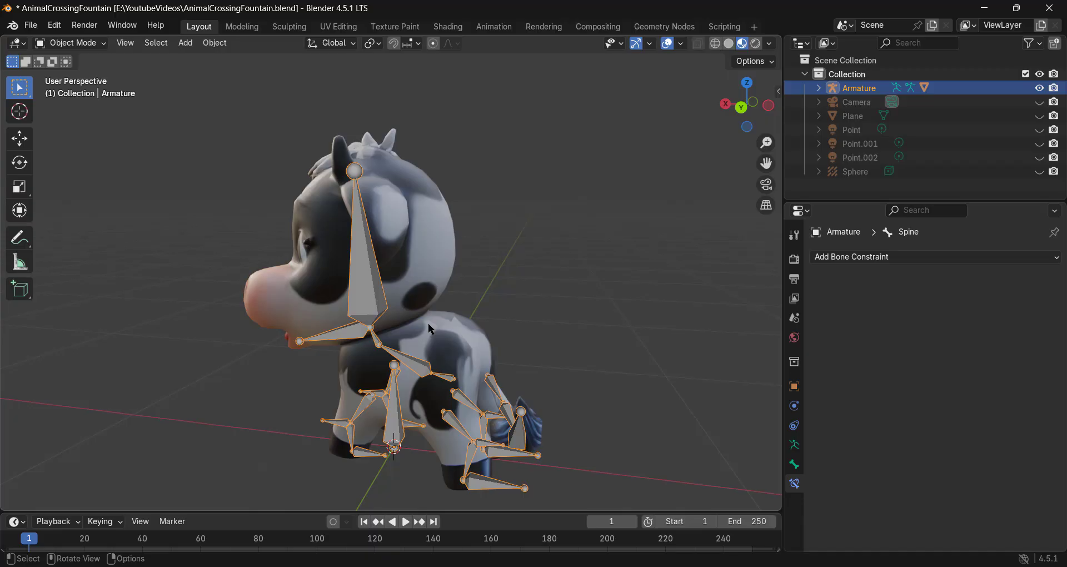
Step: Add a Bézier circle with a 1 m radius at the world origin
middle_click_drag(428, 323, 445, 345)
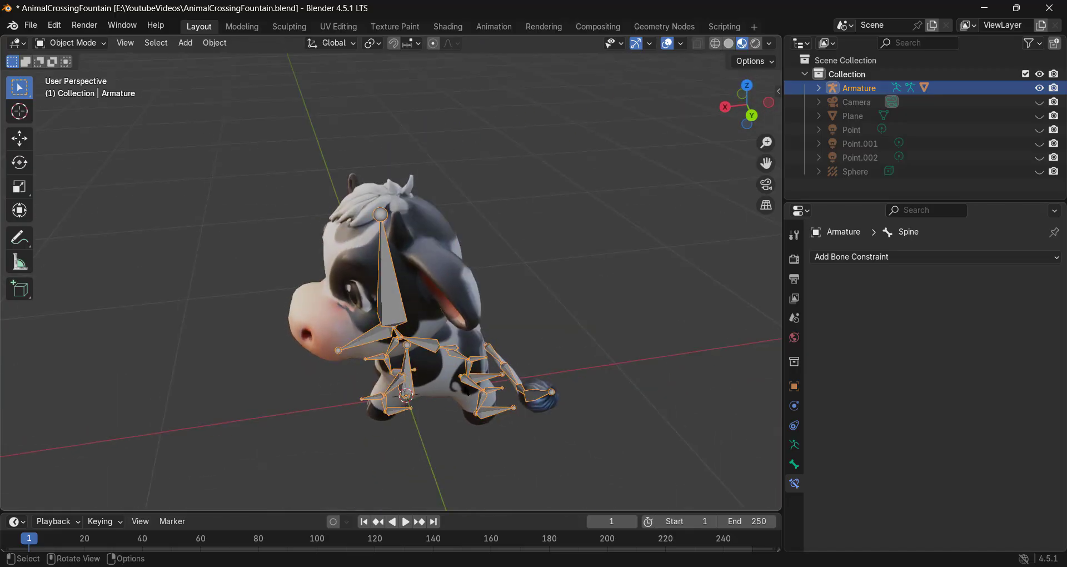
middle_click_drag(478, 397, 428, 352)
middle_click_drag(531, 430, 299, 396)
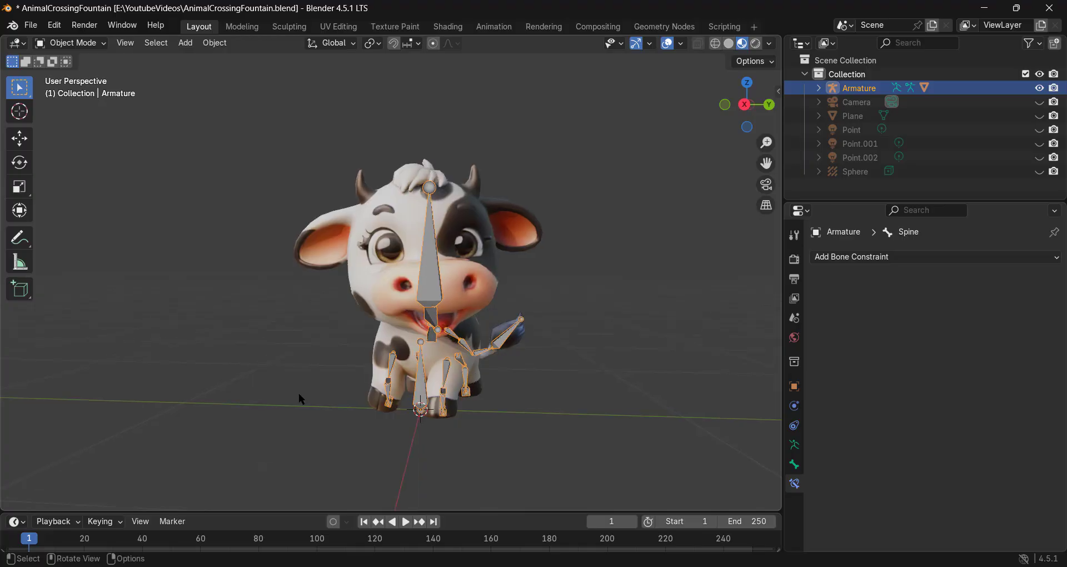
middle_click_drag(460, 369, 422, 379)
key("shift+a")
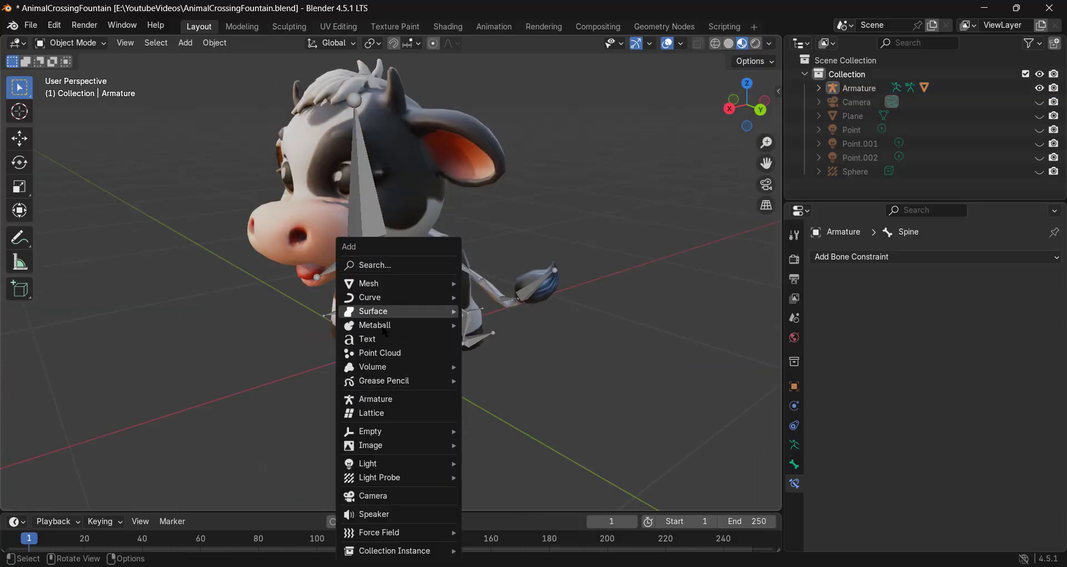
mouse_move(425, 295)
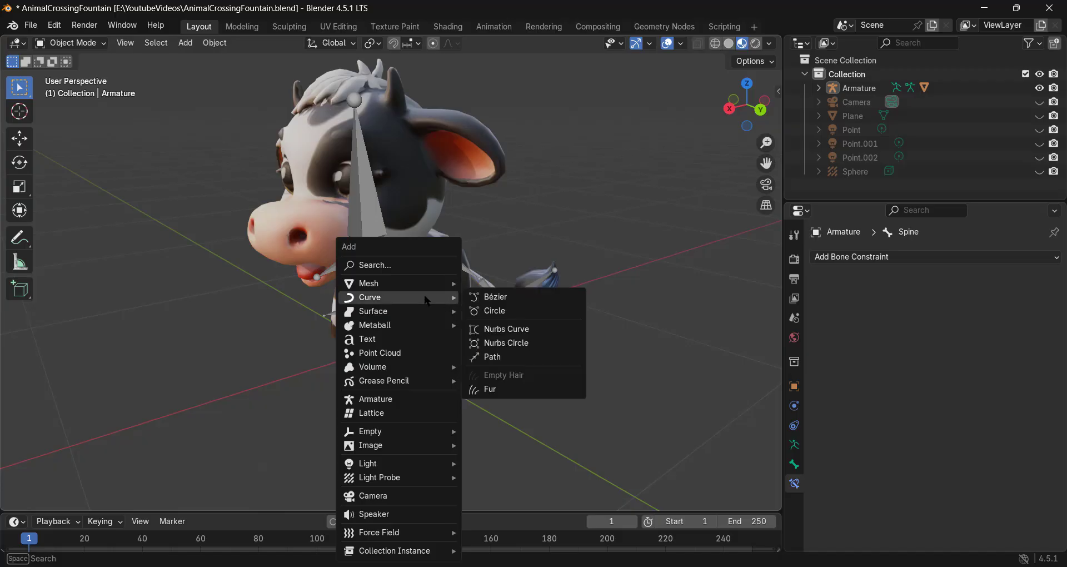
left_click(504, 312)
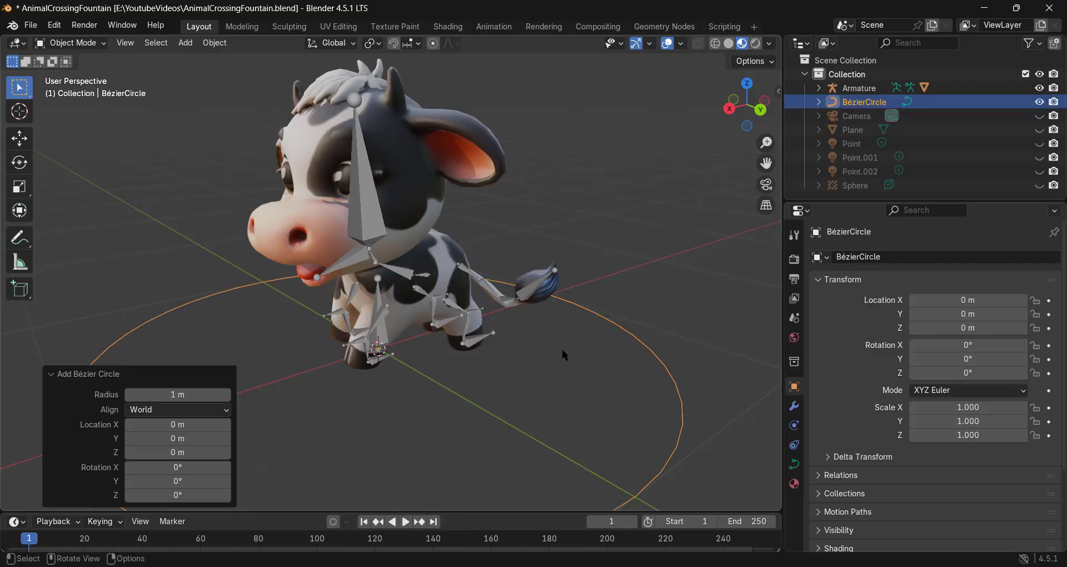
middle_click_drag(562, 348, 452, 342)
Step: In the armature's Pose Mode, assign the Bézier circle as the custom object shape of the GlobalRoot bone
left_click(394, 340)
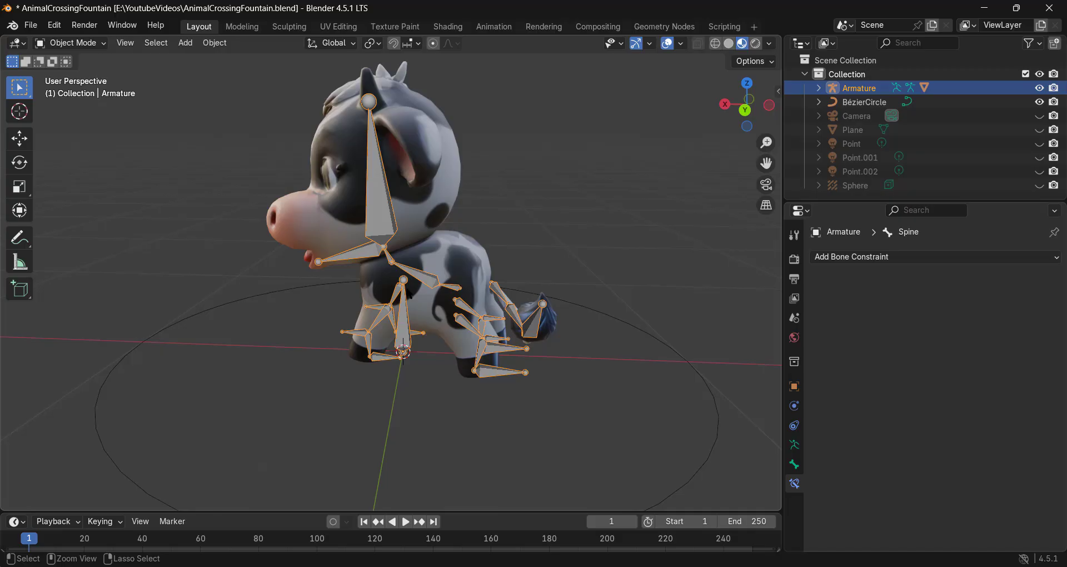
key("ctrl+Tab")
left_click(390, 225)
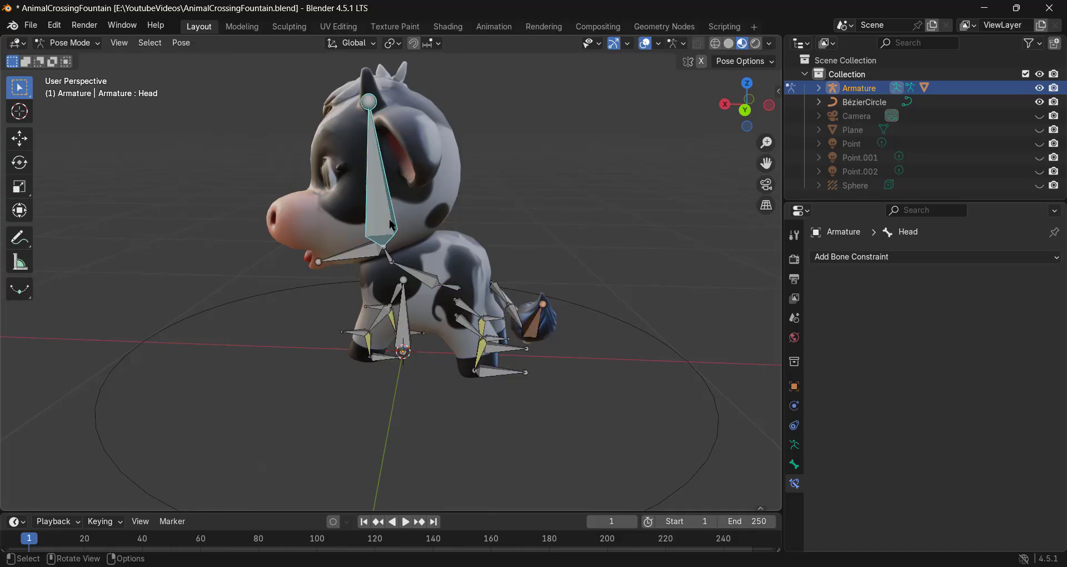
left_click(406, 340)
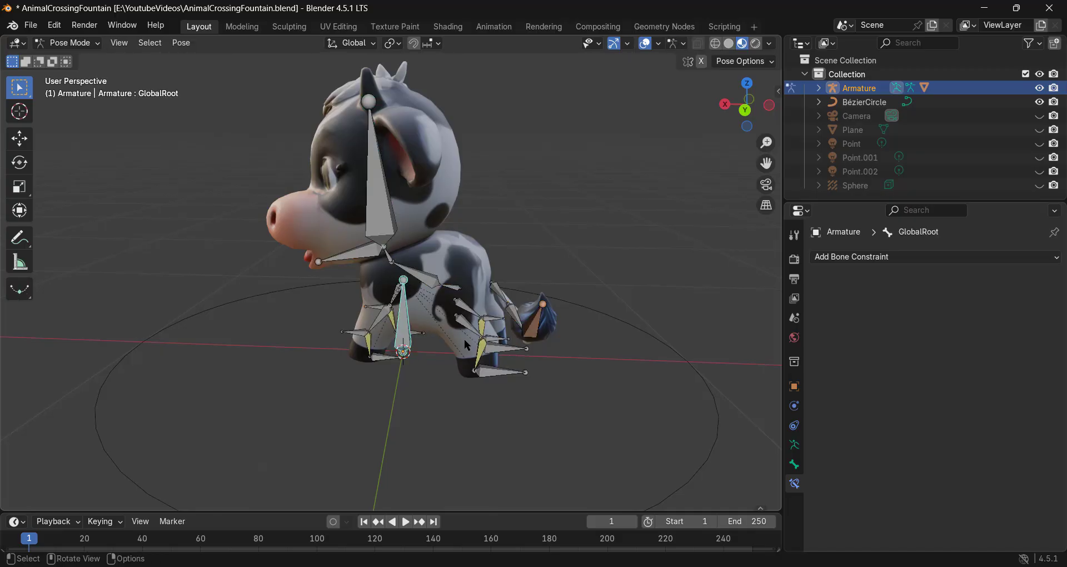
left_click(795, 465)
scroll(879, 473, "down", 6)
scroll(895, 475, "down", 6)
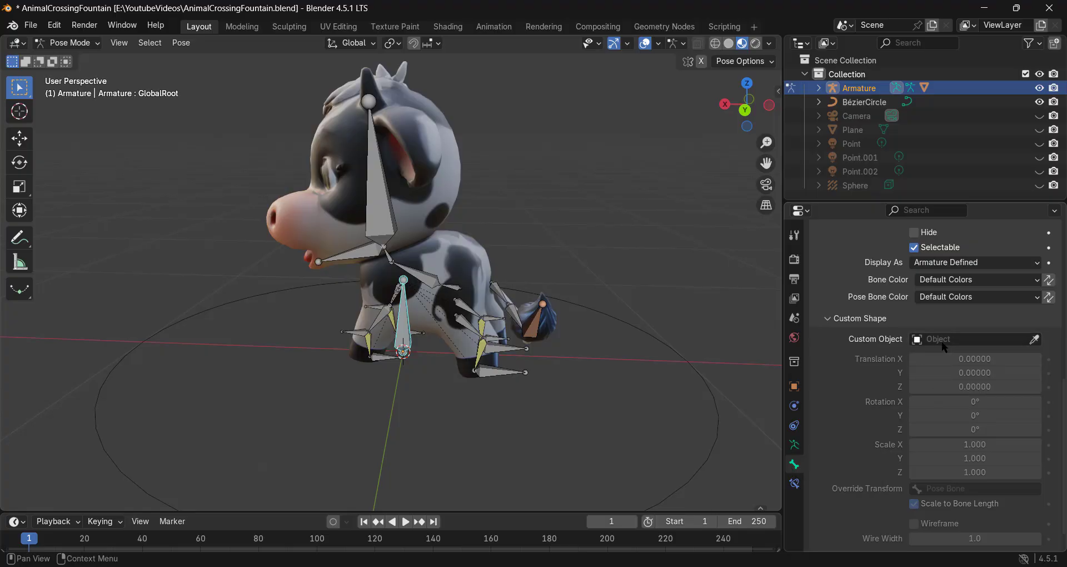
left_click(1034, 339)
left_click(716, 385)
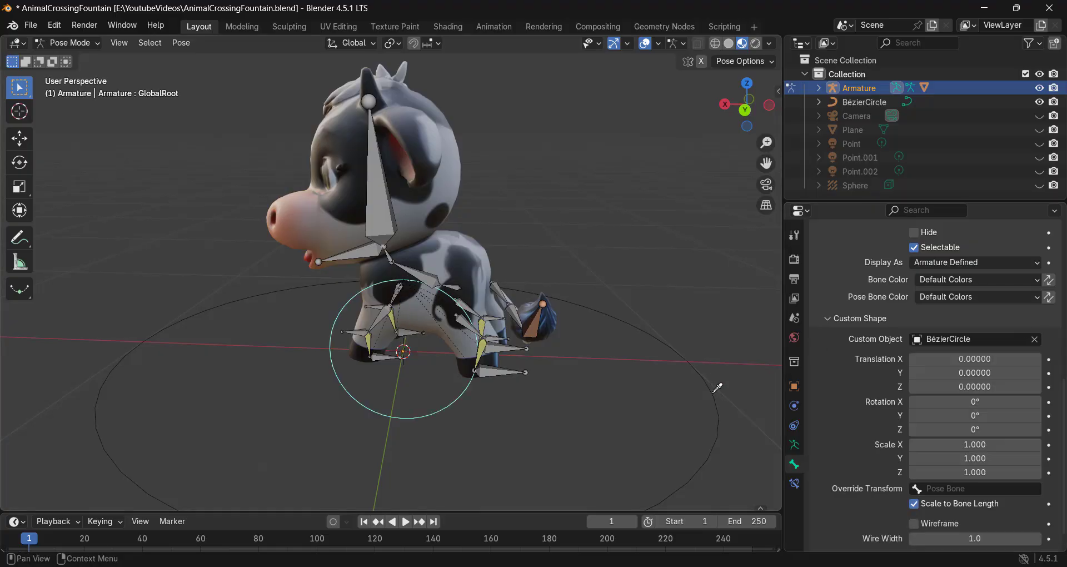
middle_click_drag(715, 385, 368, 398)
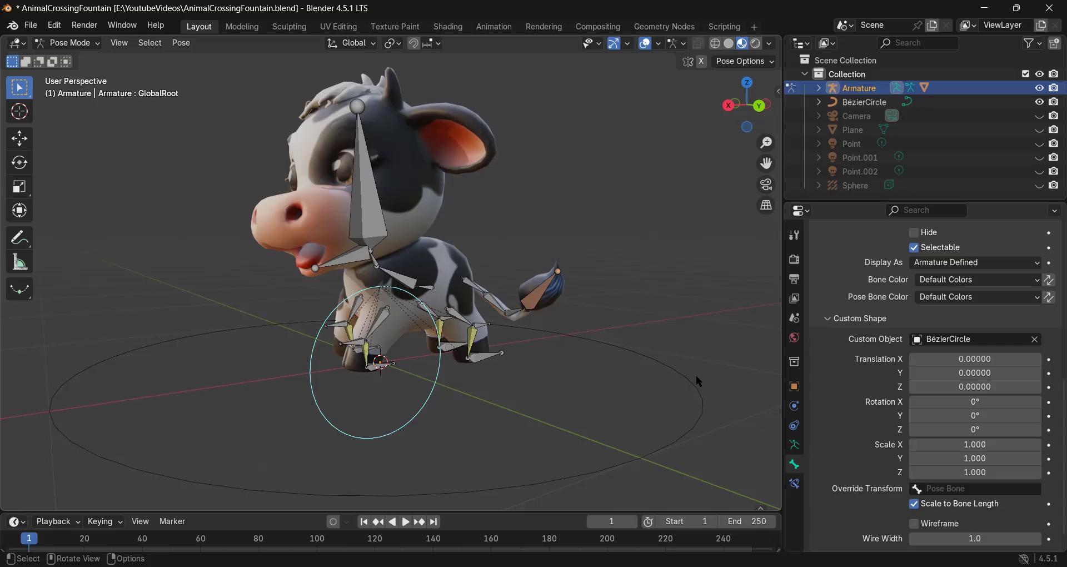
Step: Rotate the Bézier circle's control points 90° around the global X axis in Edit Mode
key("ctrl+Tab")
middle_click_drag(437, 396, 738, 352)
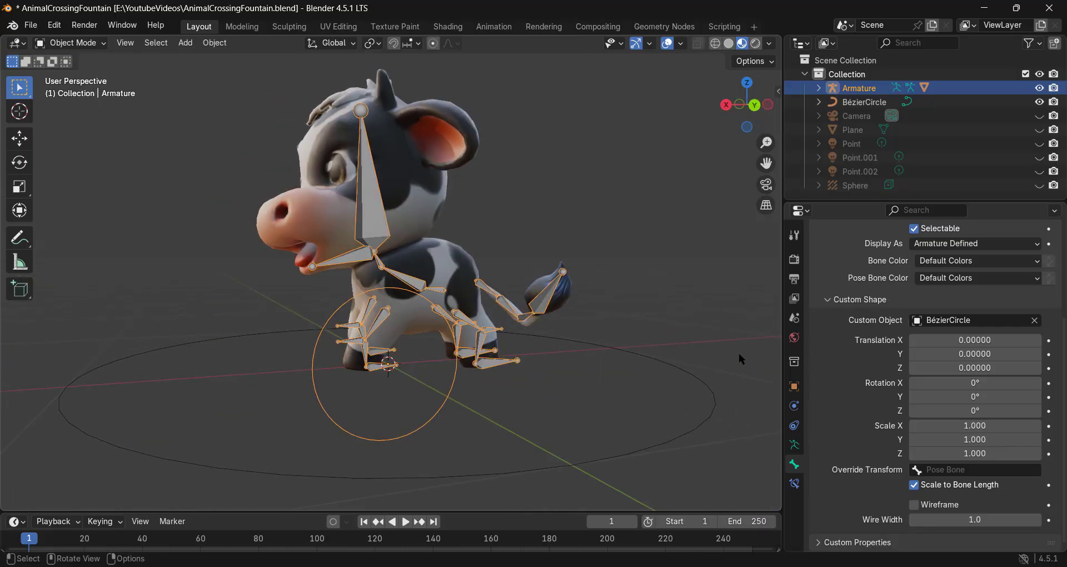
left_click(677, 370)
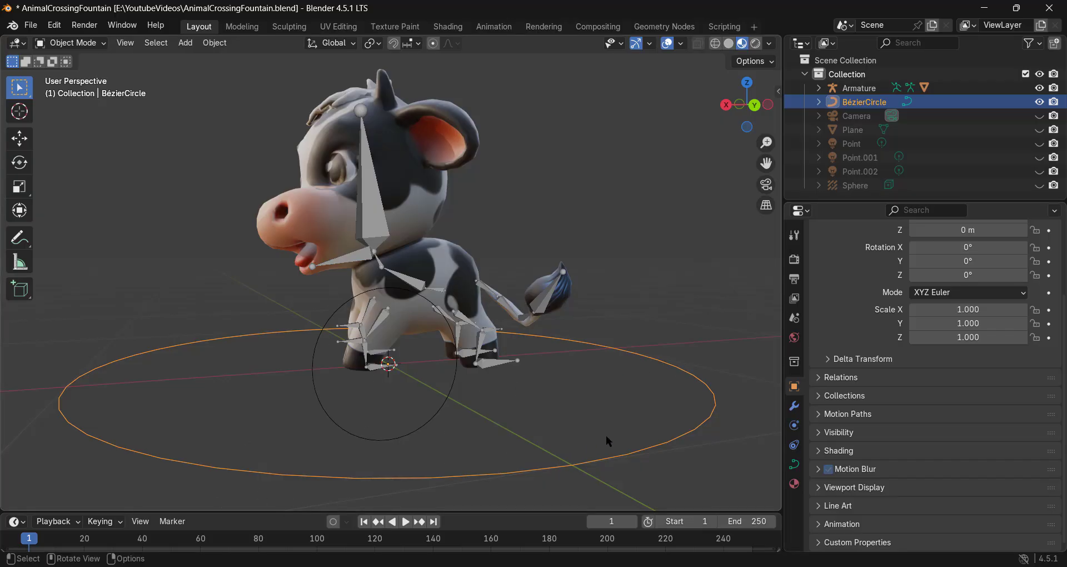
key("Tab")
scroll(591, 373, "down", 5)
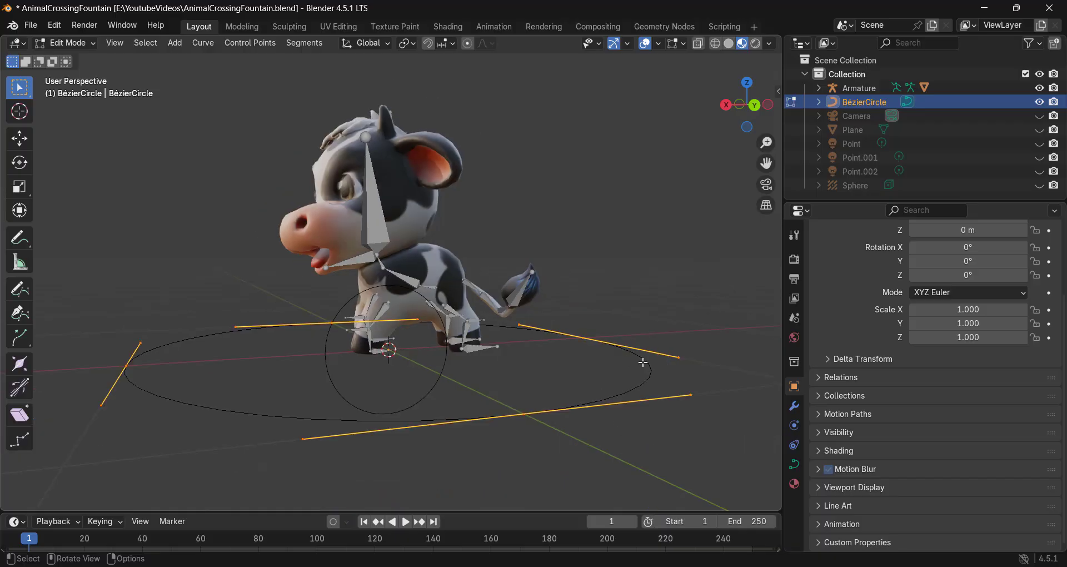
middle_click_drag(592, 374, 624, 252)
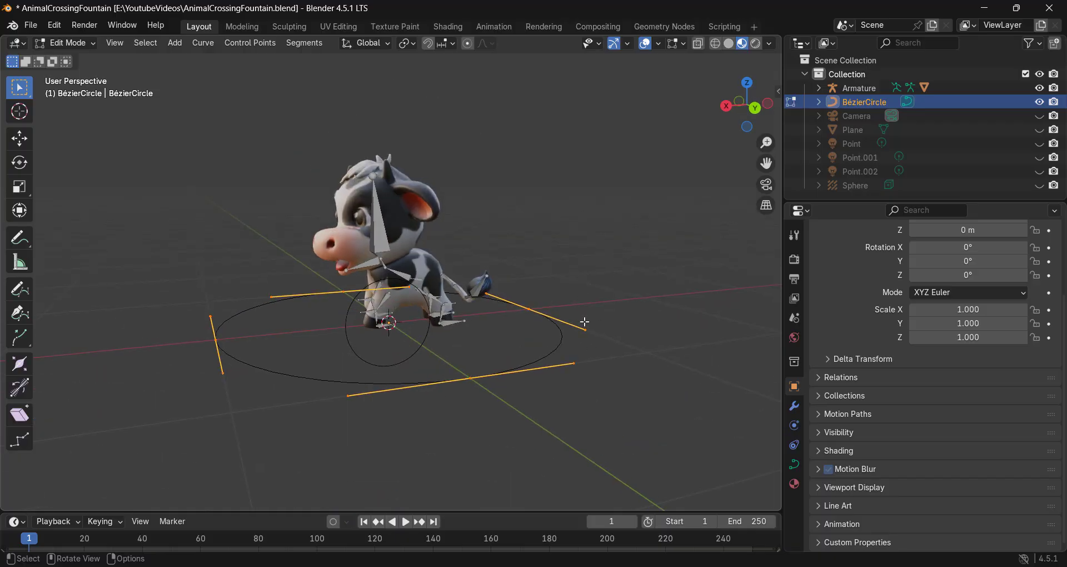
middle_click_drag(584, 321, 614, 336)
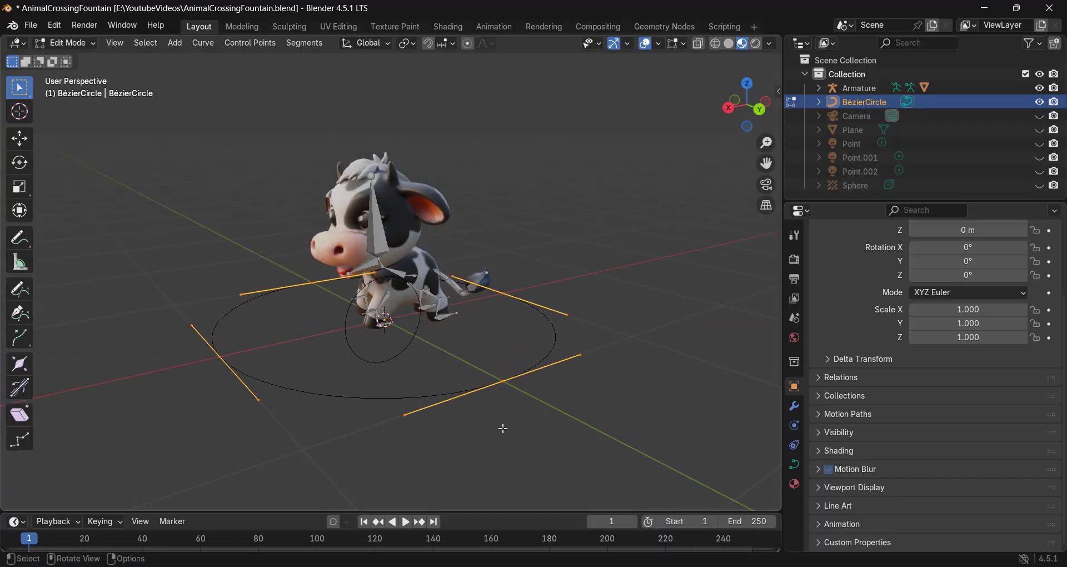
middle_click_drag(503, 429, 494, 407)
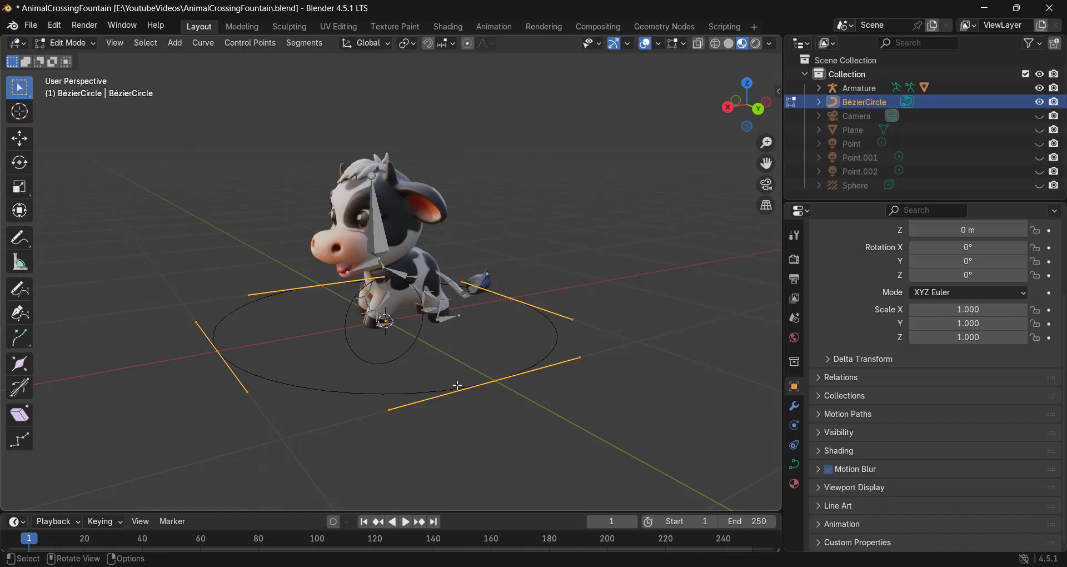
scroll(411, 316, "up", 2)
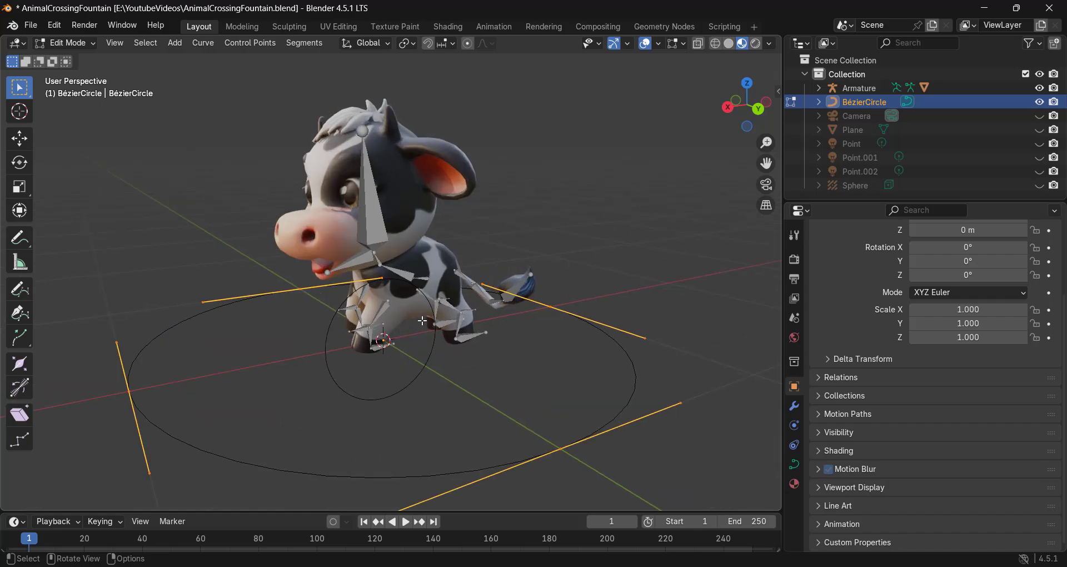
key("r")
key("x")
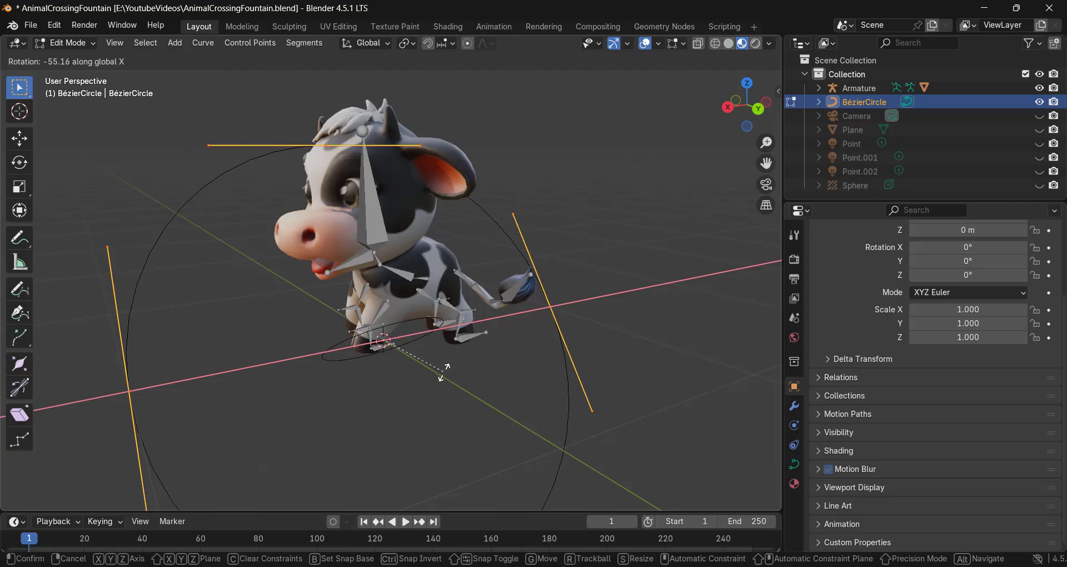
type("90")
key("Return")
middle_click_drag(452, 373, 338, 369)
Step: Scale the Bézier circle's control points uniformly by about 2.29
key("s")
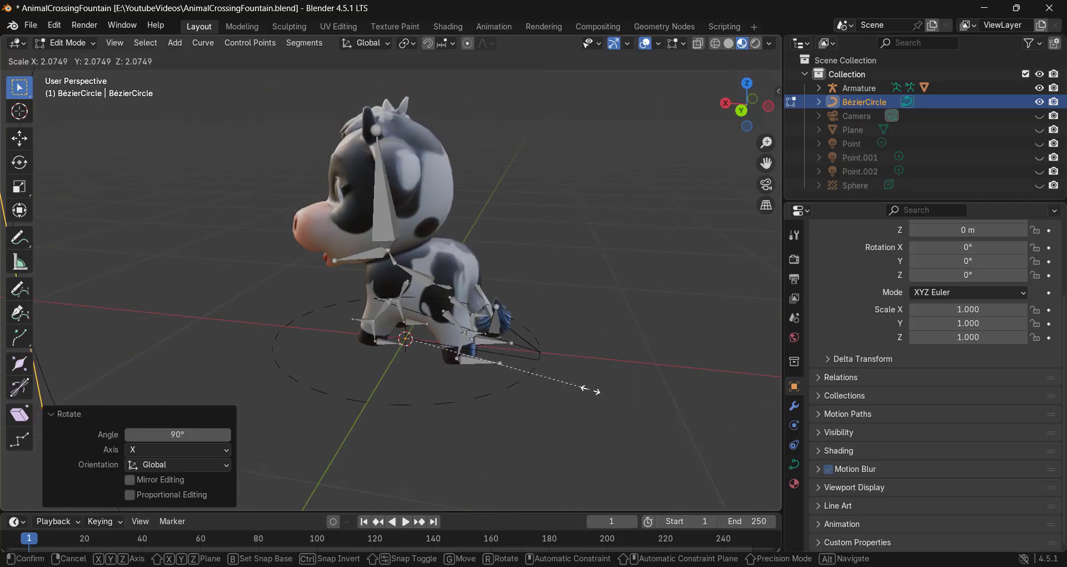
left_click(459, 371)
scroll(459, 371, "down", 5)
middle_click_drag(459, 386, 396, 293)
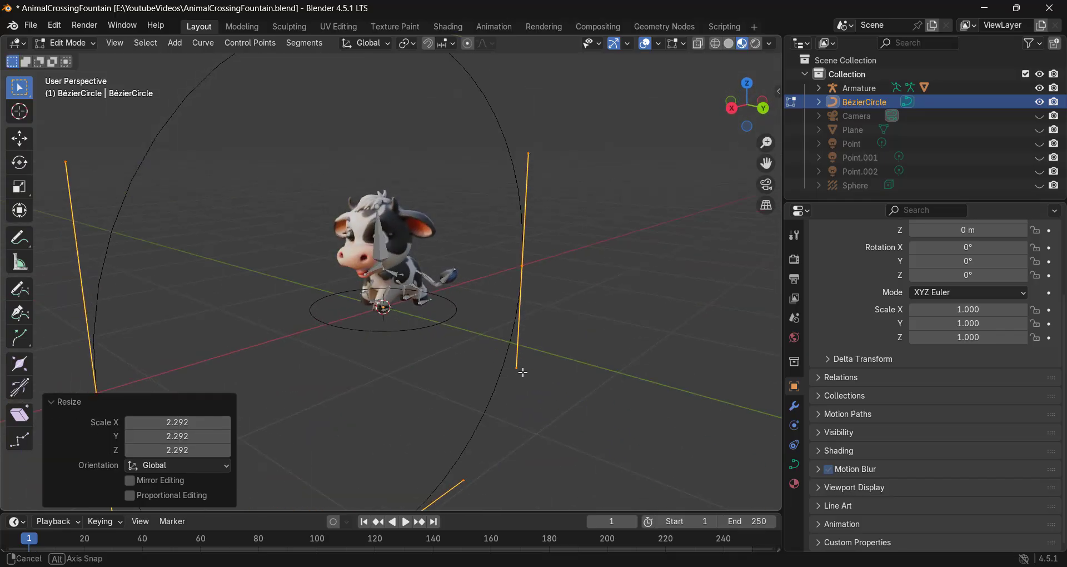
middle_click_drag(420, 325, 400, 321)
scroll(428, 304, "down", 3)
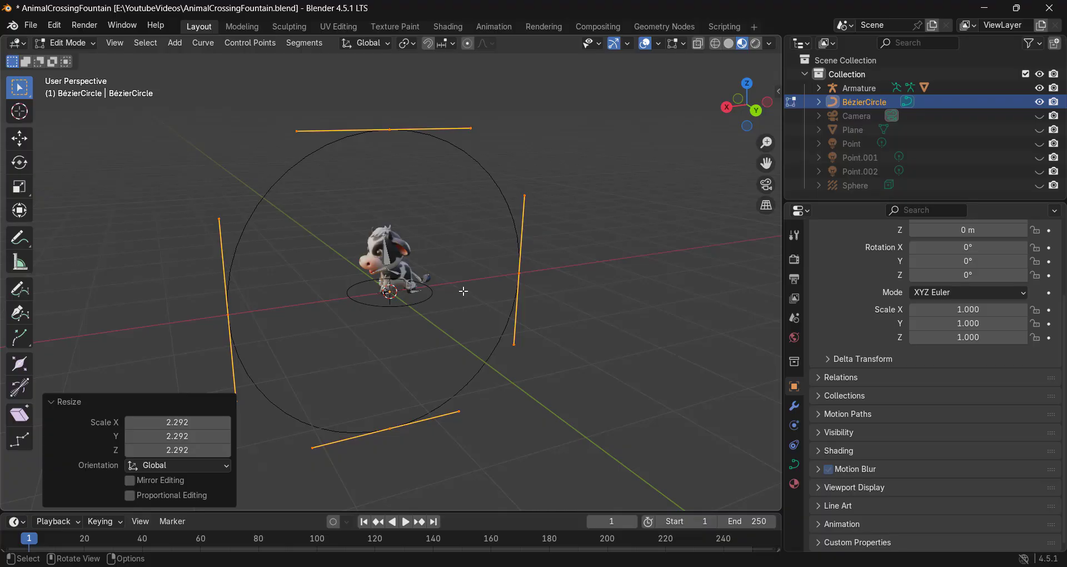
Step: Return to Object Mode and delete the original Bézier circle object
key("Tab")
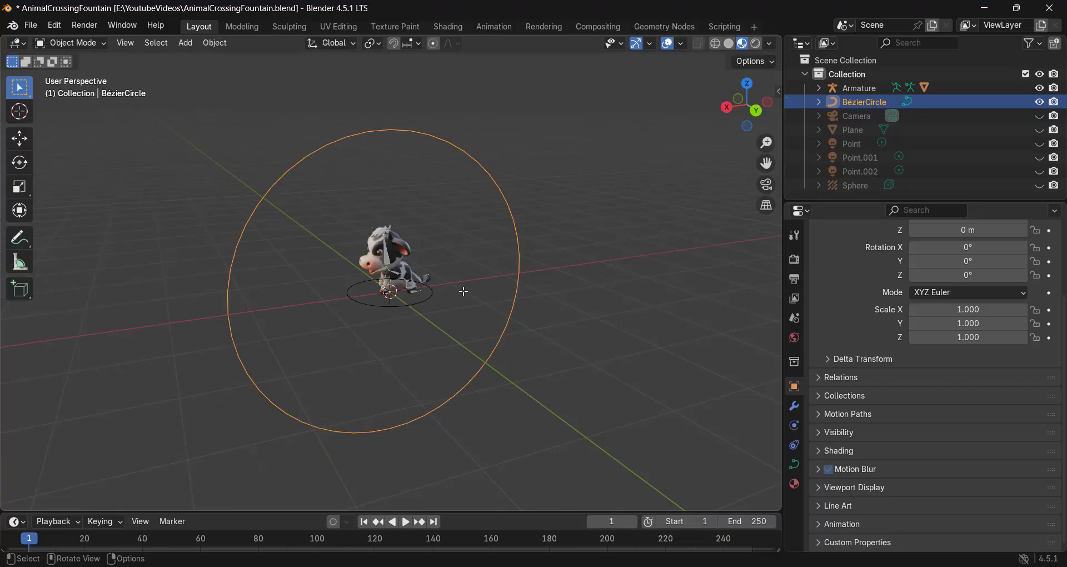
key("Delete")
scroll(402, 319, "up", 8)
middle_click_drag(419, 323, 379, 321)
middle_click_drag(483, 364, 384, 269, "shift")
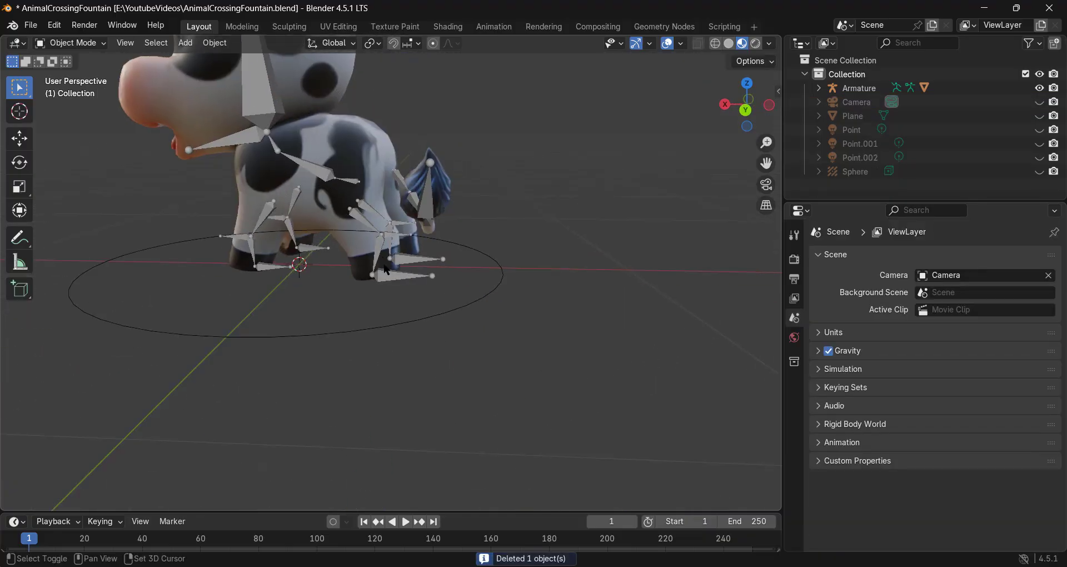
Step: Select the armature and examine the circular root control and the leg bones near the feet
left_click(443, 322)
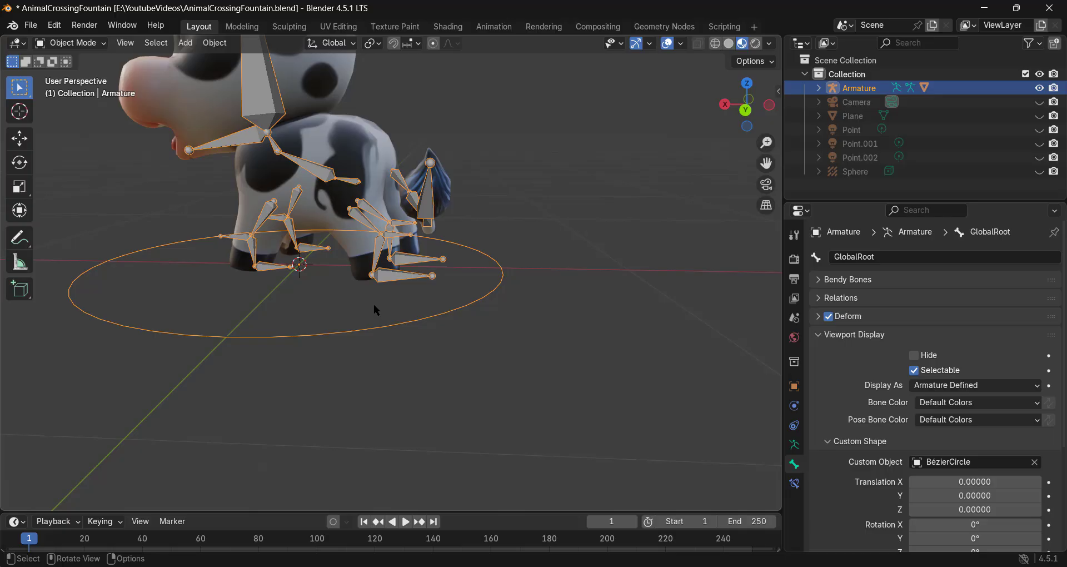
middle_click_drag(300, 307, 325, 301)
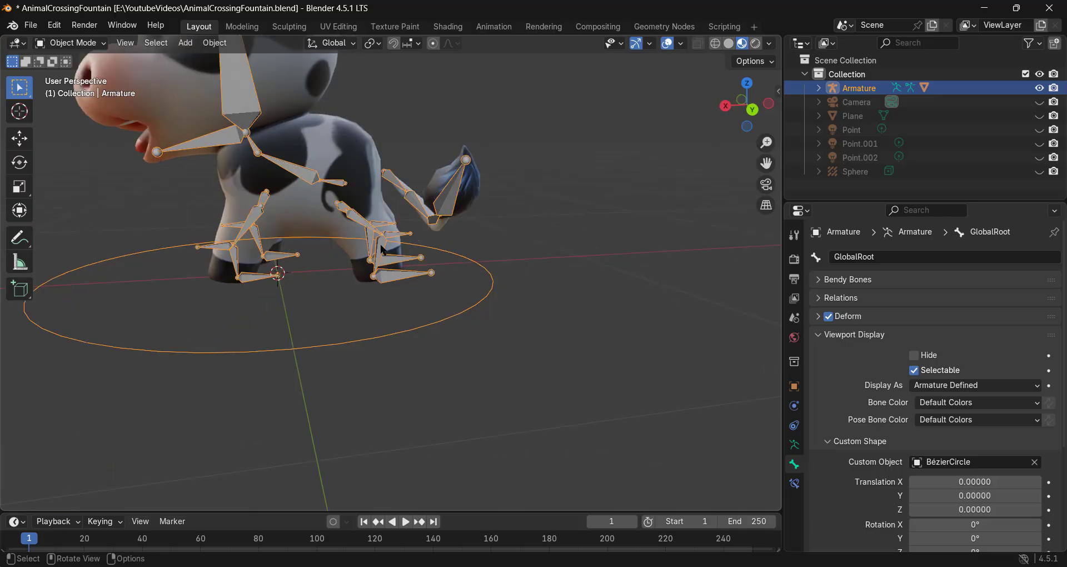
scroll(328, 278, "down", 2)
middle_click_drag(340, 284, 382, 321, "shift")
middle_click_drag(382, 320, 372, 318)
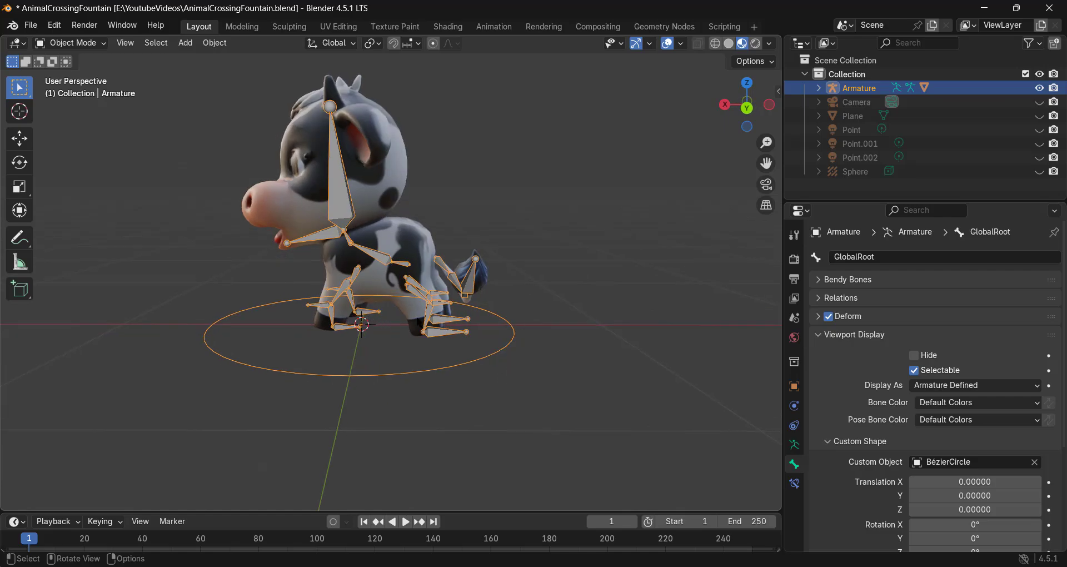
scroll(494, 347, "up", 2)
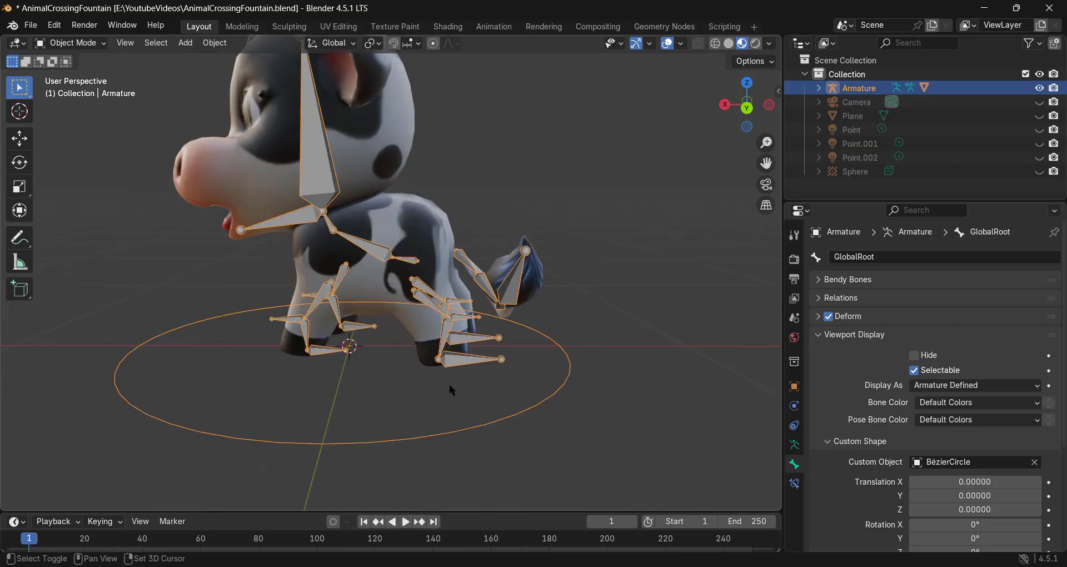
middle_click_drag(449, 383, 517, 315, "shift")
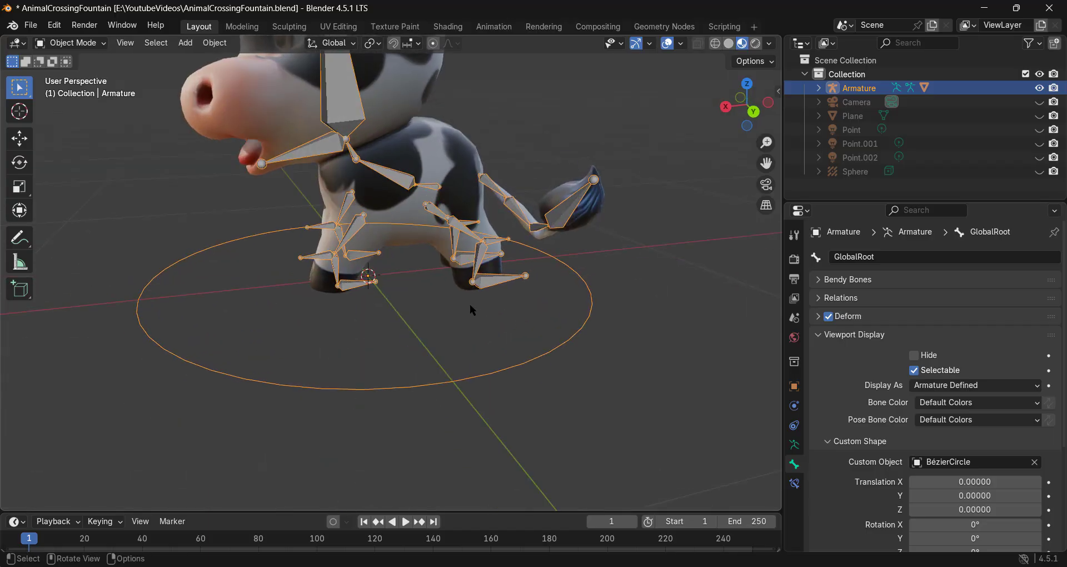
scroll(439, 303, "up", 4)
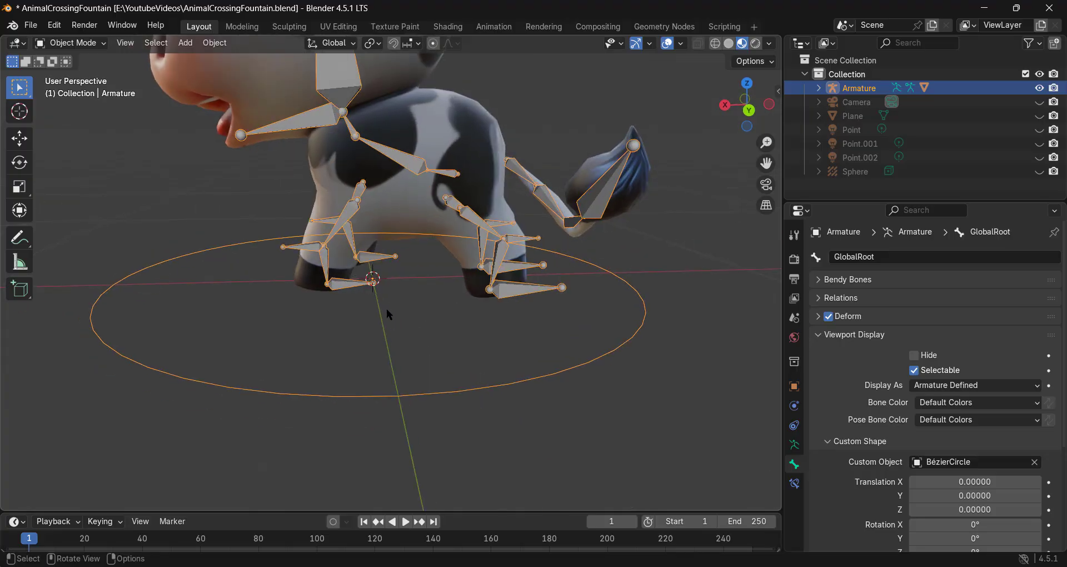
scroll(393, 305, "up", 1)
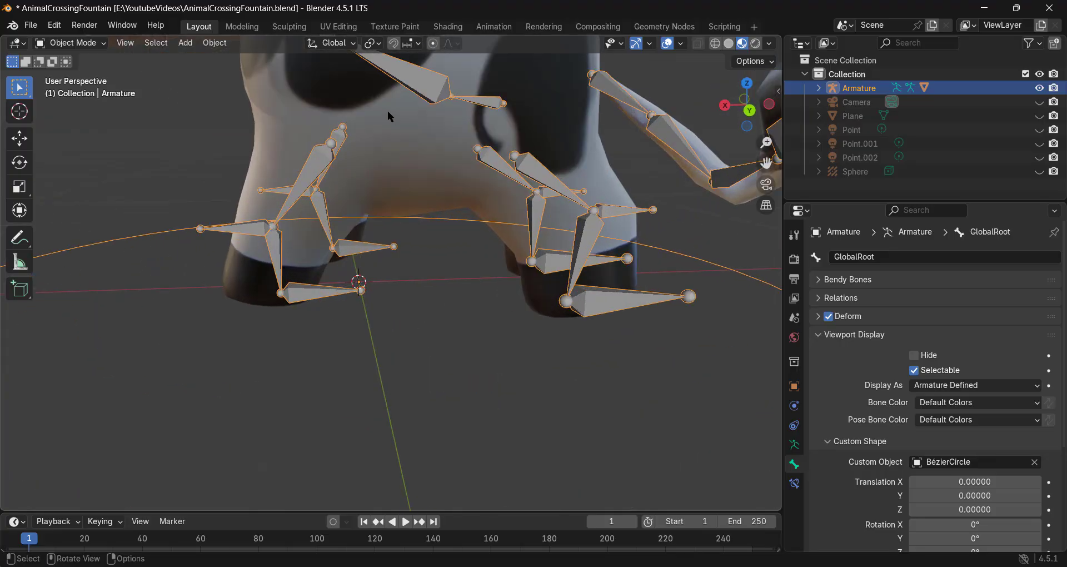
Step: Add a second Bézier circle with a 1 m radius at the world origin
key("shift+a")
mouse_move(420, 305)
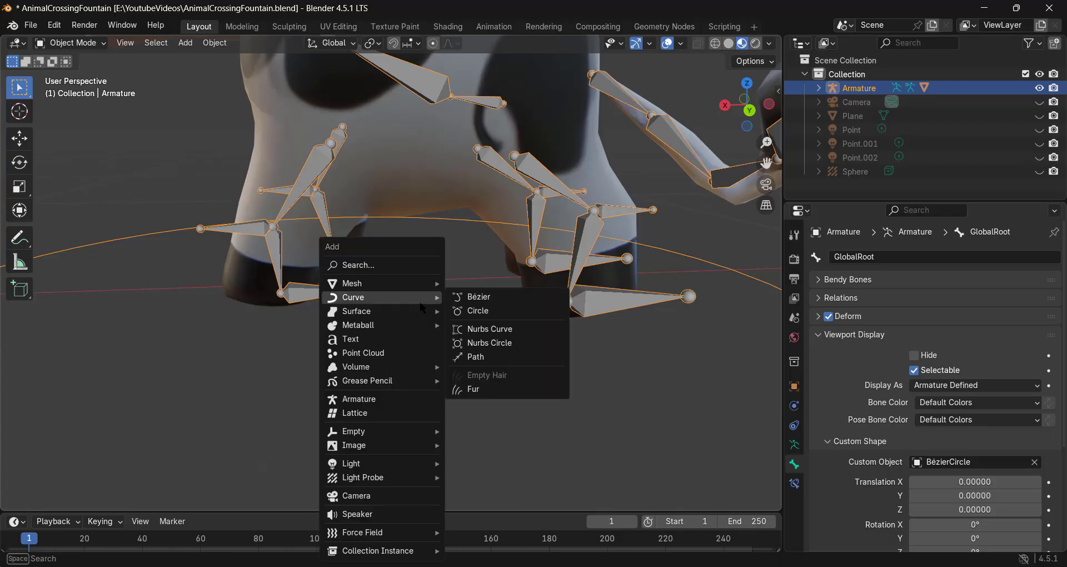
left_click(478, 311)
scroll(479, 311, "down", 2)
middle_click_drag(449, 301, 375, 295)
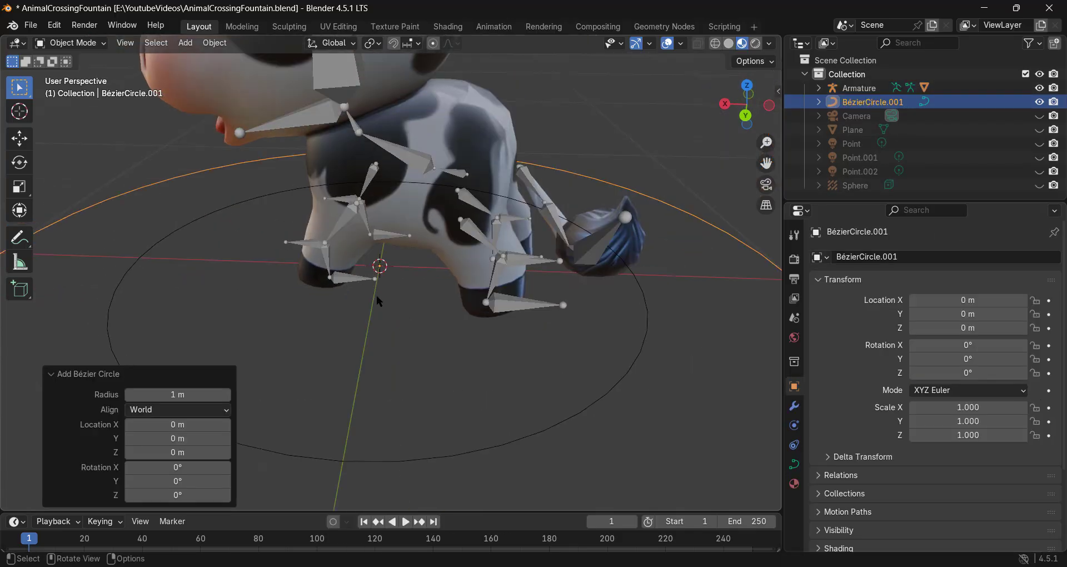
scroll(374, 295, "up", 2)
Step: Switch the armature to Pose Mode and assign BézierCircle.001 as the custom shape of the FrontLegIk.L bone
left_click(328, 286)
key("ctrl+Tab")
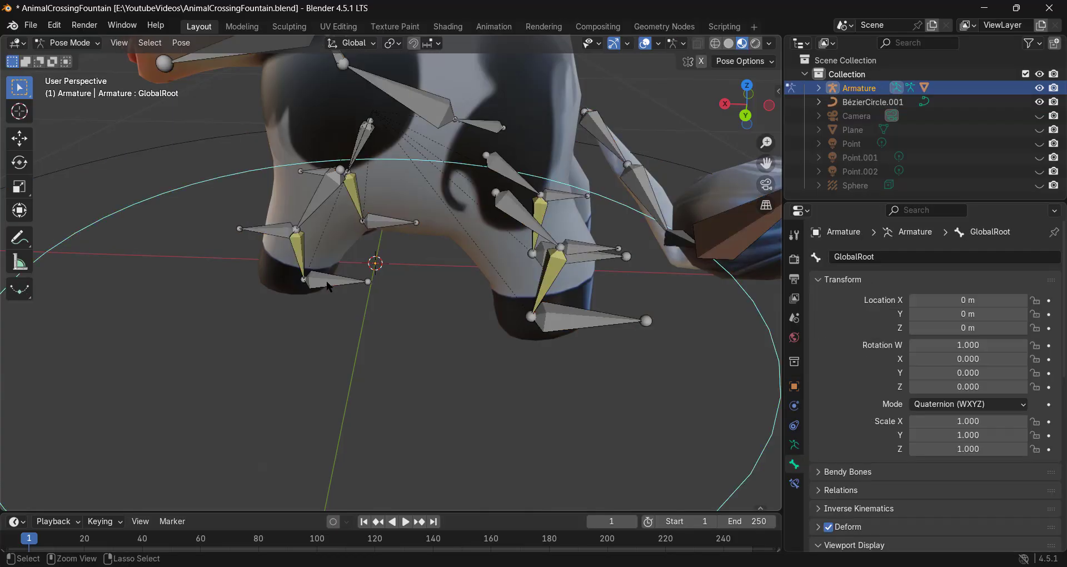
left_click(328, 282)
middle_click_drag(329, 282, 688, 314)
scroll(1007, 398, "down", 3)
scroll(1006, 398, "down", 5)
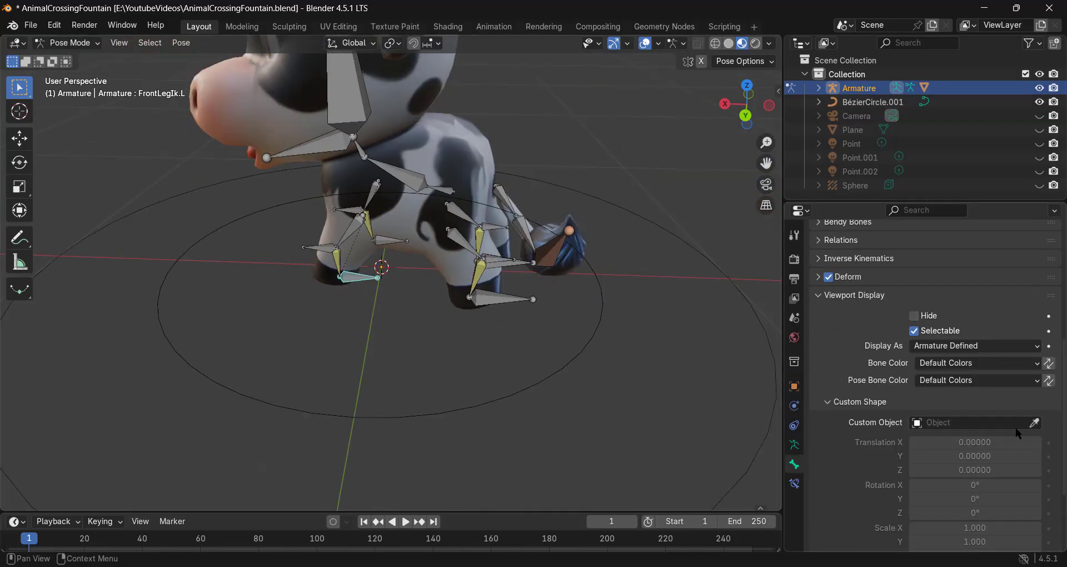
left_click(1034, 422)
left_click(741, 286)
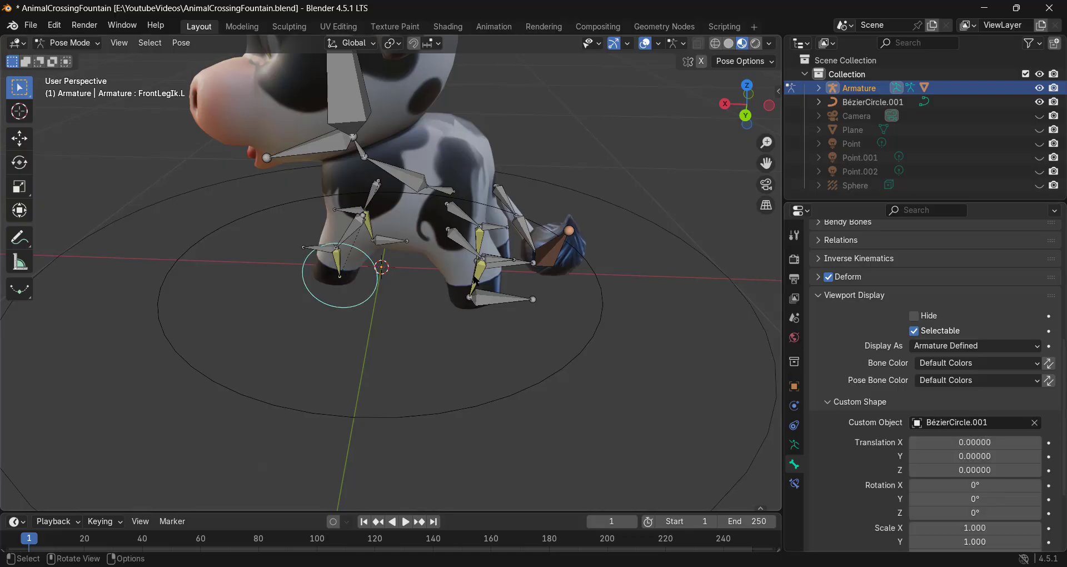
Step: Assign BézierCircle.001 as the custom shape of the FrontLegIk.R bone
middle_click_drag(326, 291, 369, 269)
left_click(383, 256)
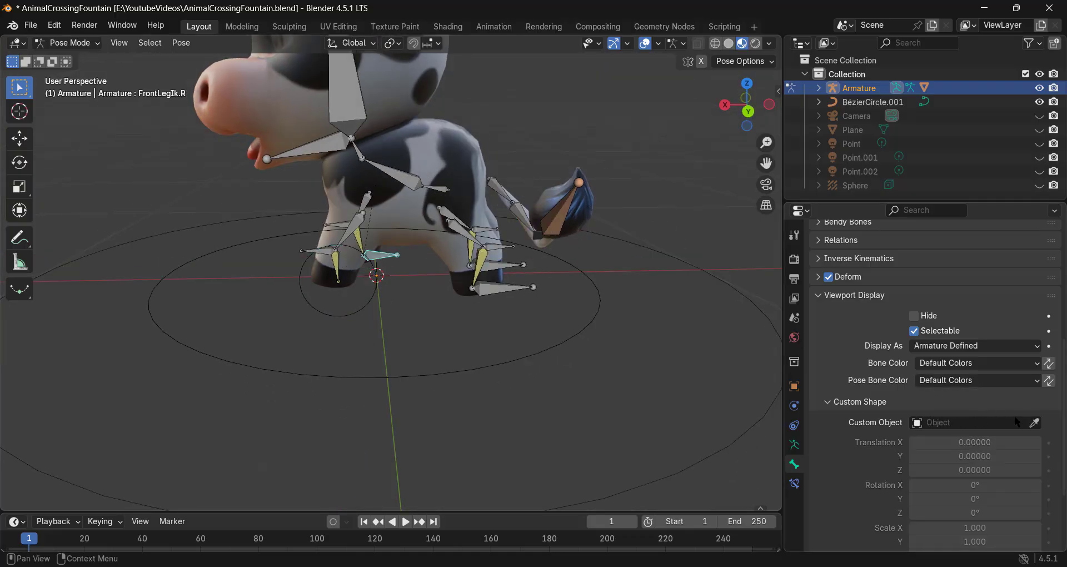
left_click(1034, 422)
left_click(662, 248)
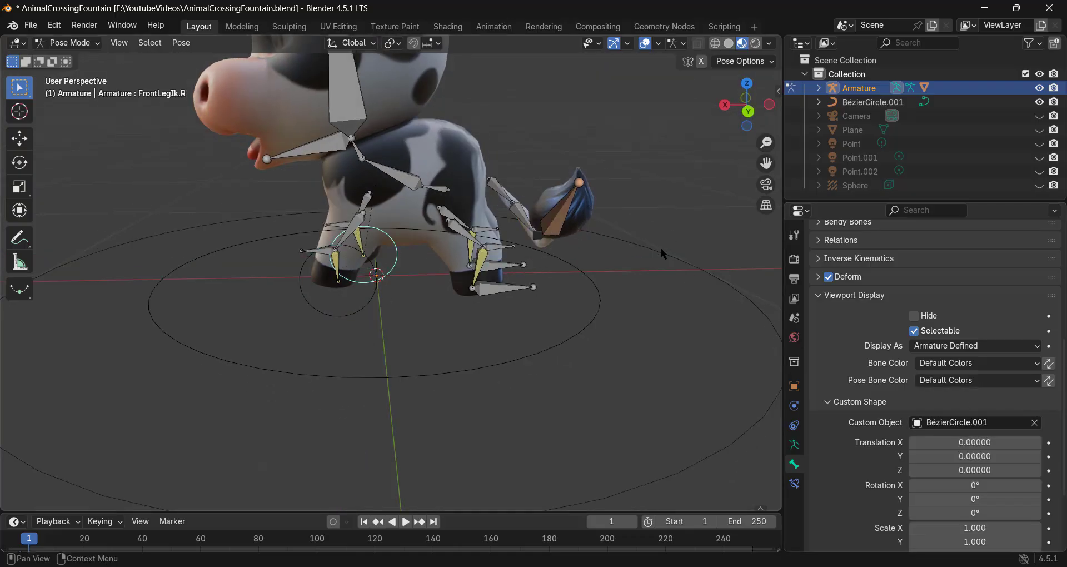
Step: Try BézierCircle.001 as the custom shape of the BackLegIK.L bone and clear the assignment
left_click(511, 286)
left_click(1034, 422)
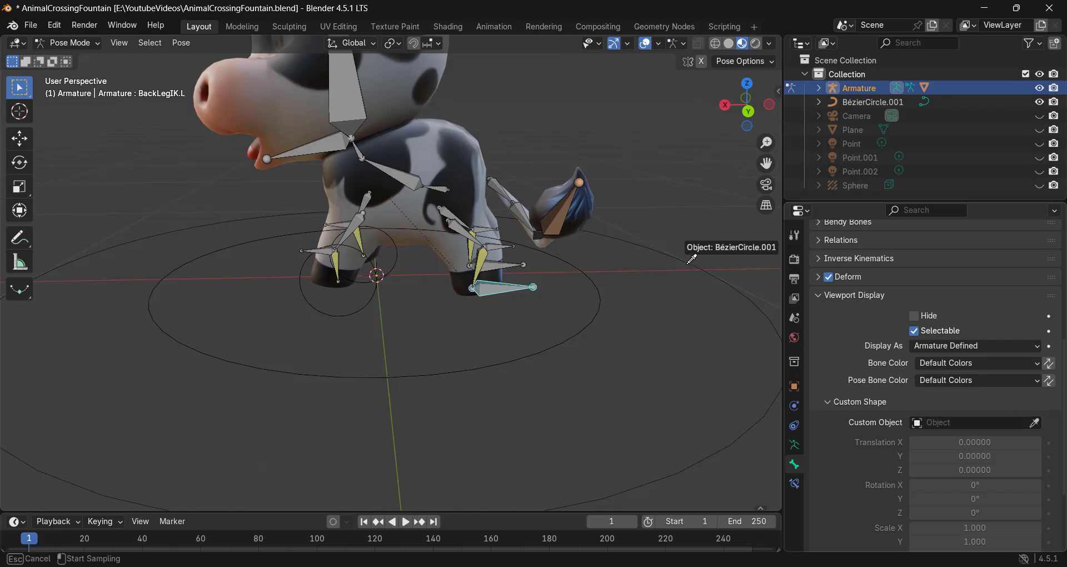
left_click(684, 268)
middle_click_drag(507, 271, 474, 276)
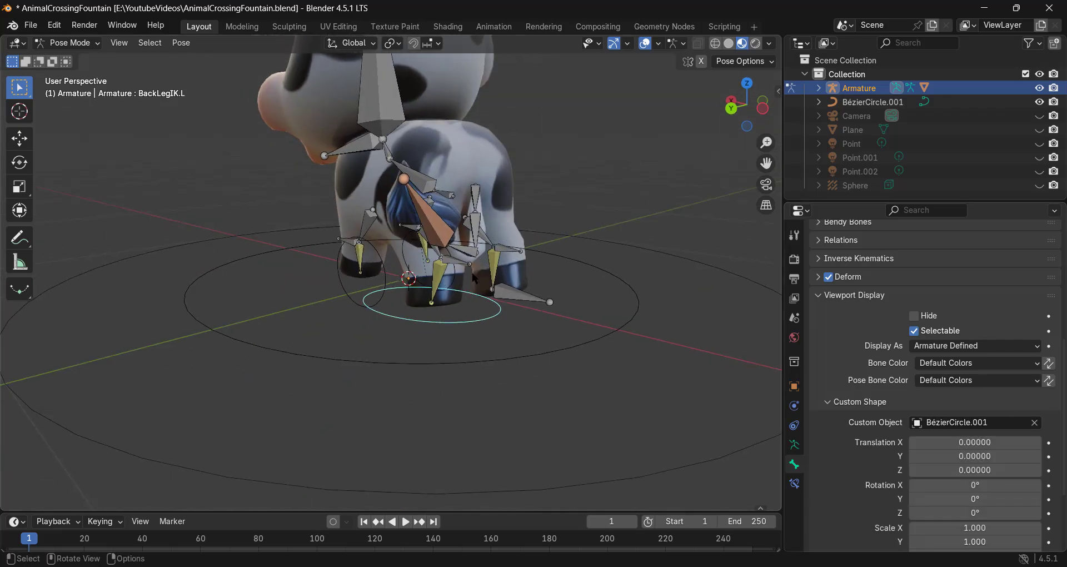
middle_click_drag(476, 324, 541, 317)
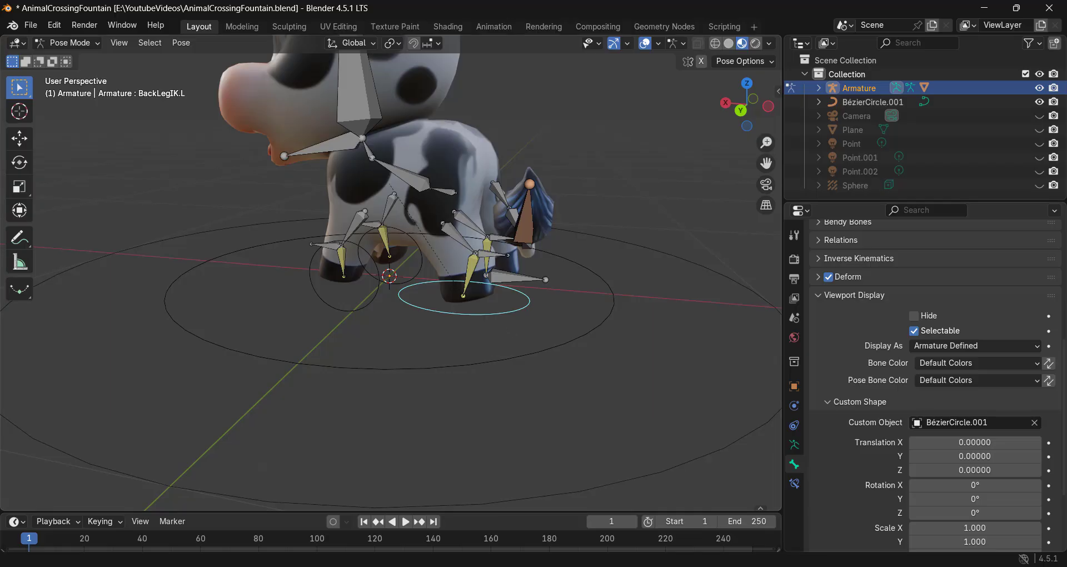
left_click(1034, 422)
Step: Examine the orientation of the front leg control circles against the back leg IK bones from several angles
middle_click_drag(472, 334, 418, 253)
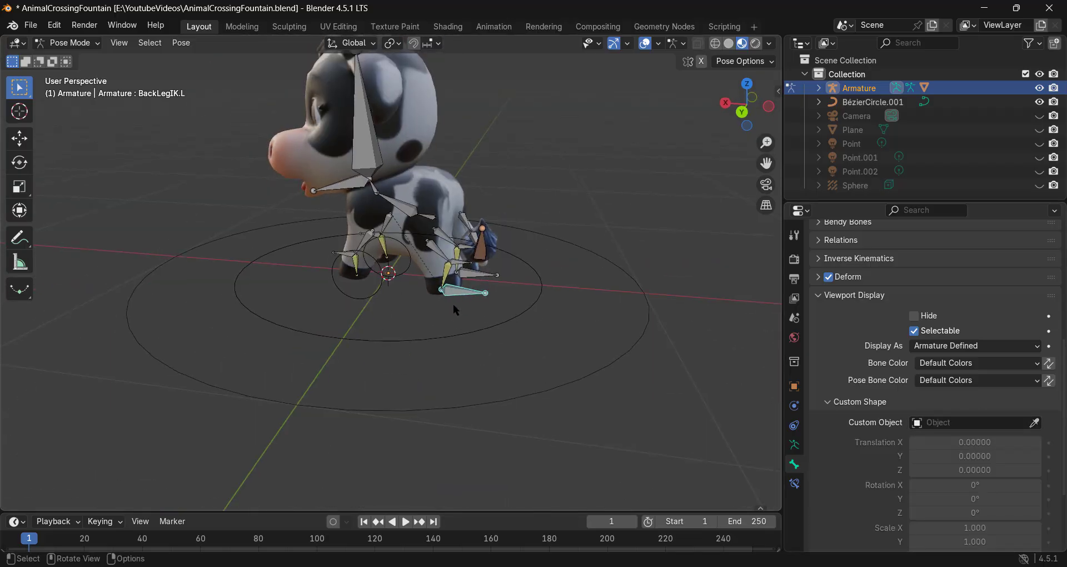
middle_click_drag(444, 300, 515, 297)
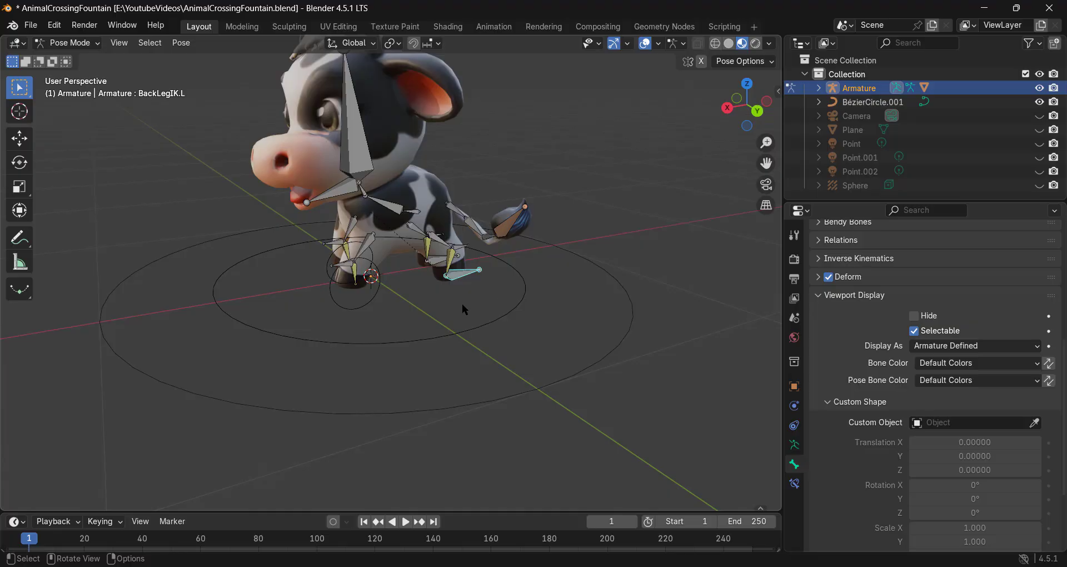
left_click(619, 289)
middle_click_drag(469, 315, 633, 292)
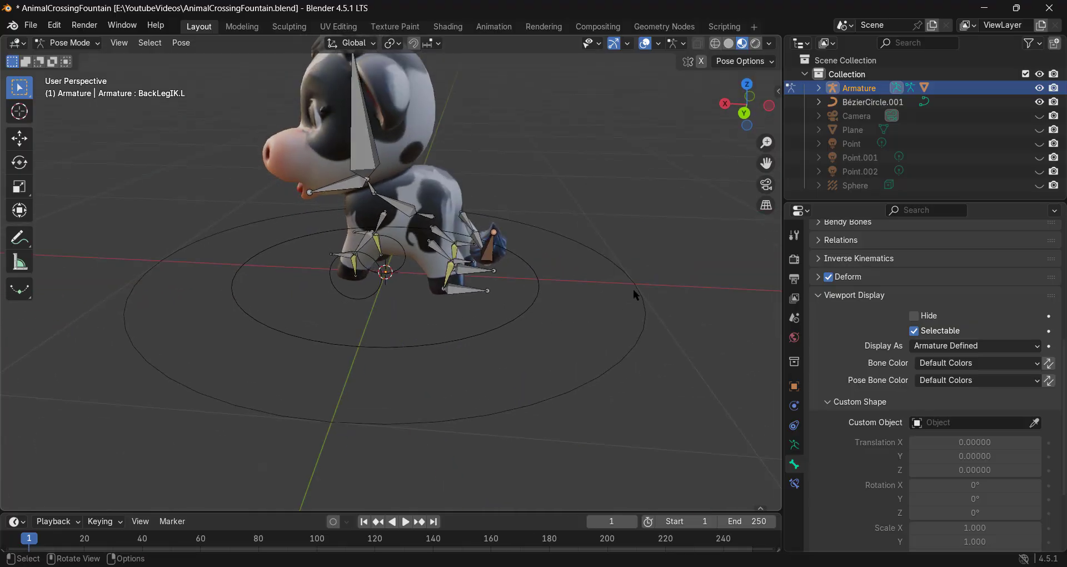
scroll(381, 301, "up", 4)
left_click(371, 279)
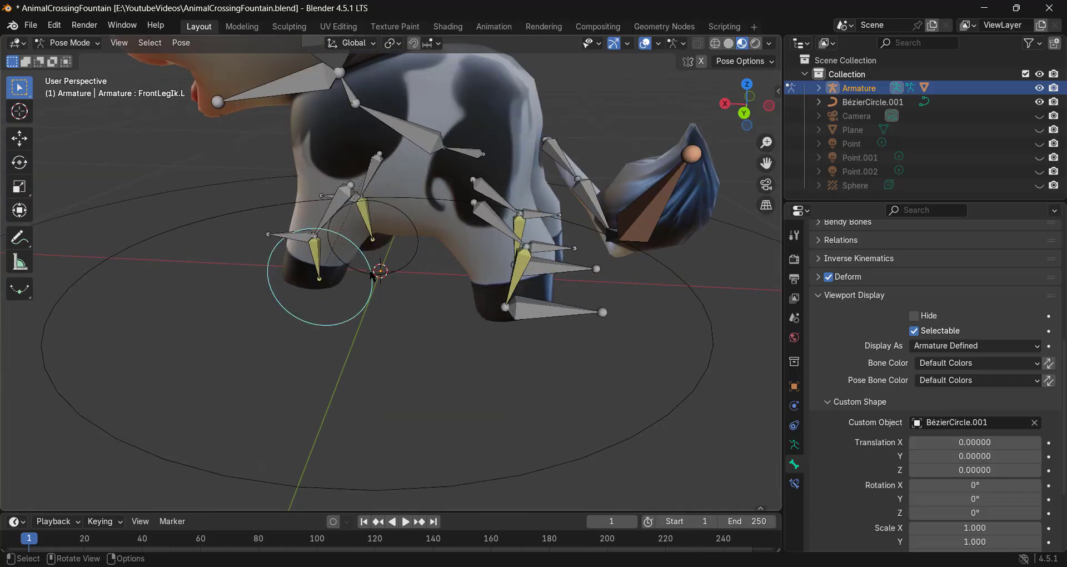
middle_click_drag(377, 280, 444, 282)
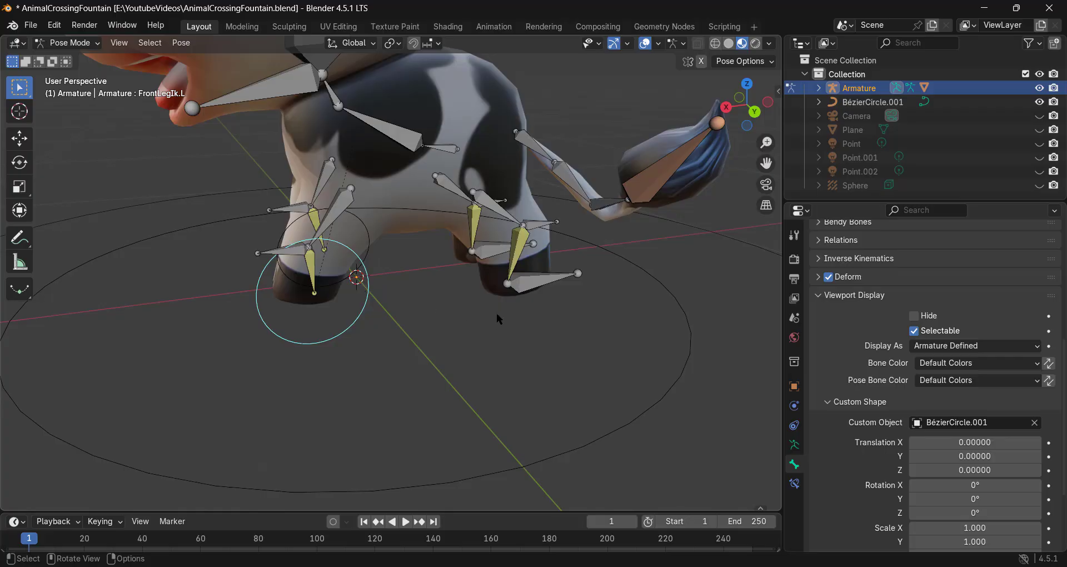
Step: Return to Object Mode and rotate BézierCircle.001's control points 90° about the global X axis in Edit Mode
scroll(512, 308, "down", 4)
middle_click_drag(528, 305, 581, 293)
key("ctrl+Tab")
left_click(585, 279)
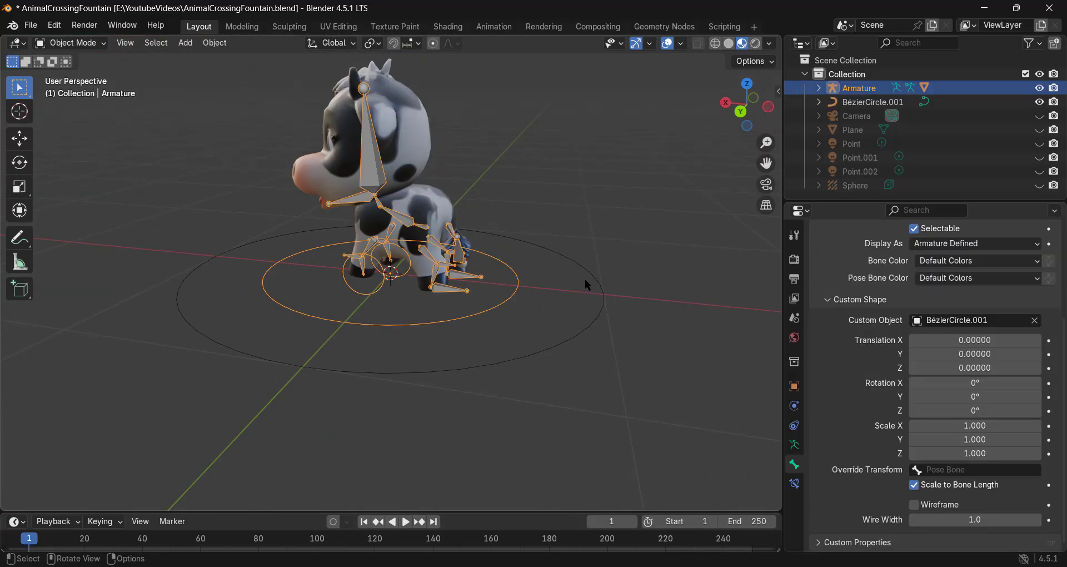
key("Tab")
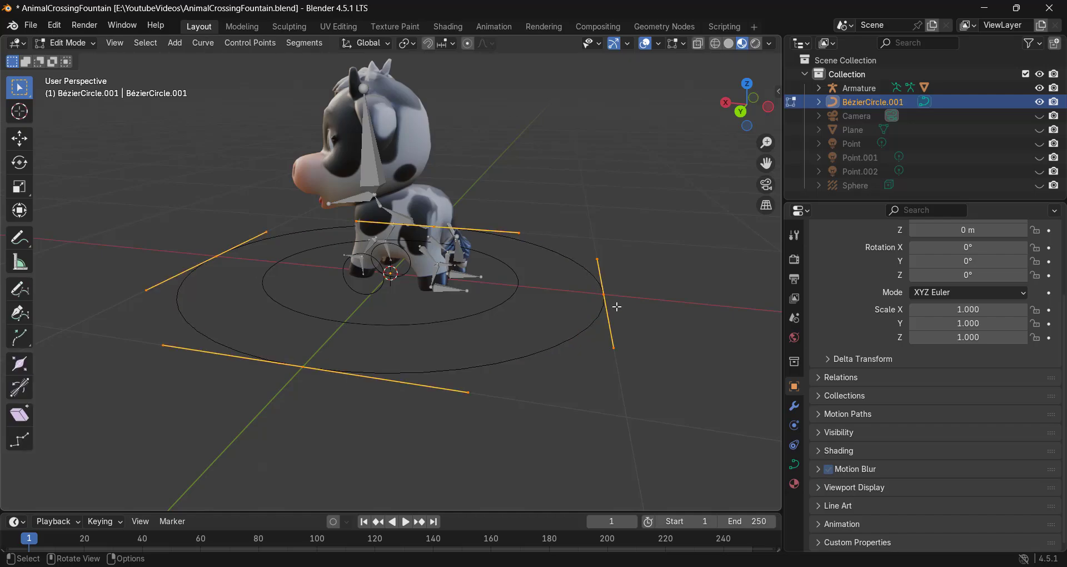
key("r")
key("x")
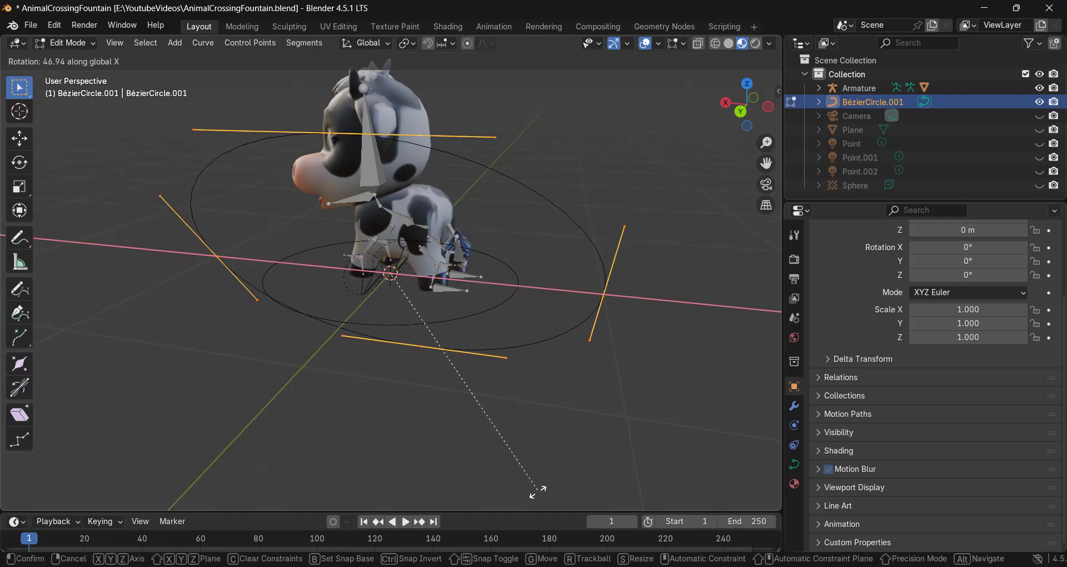
type("90")
key("Return")
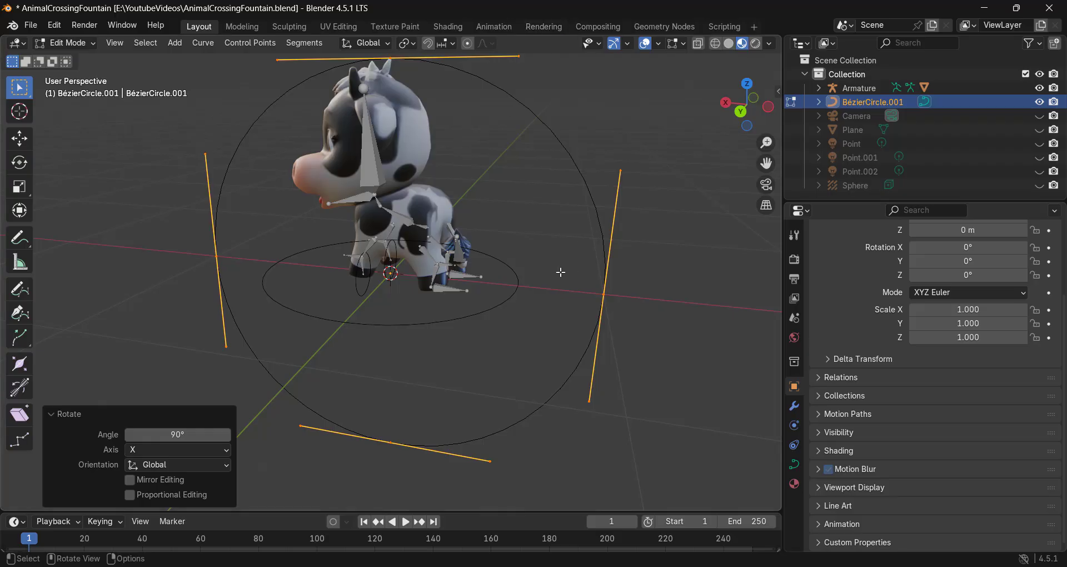
Step: Move the circle's control points about 1.06 m along the global Y axis
middle_click_drag(509, 342, 389, 300)
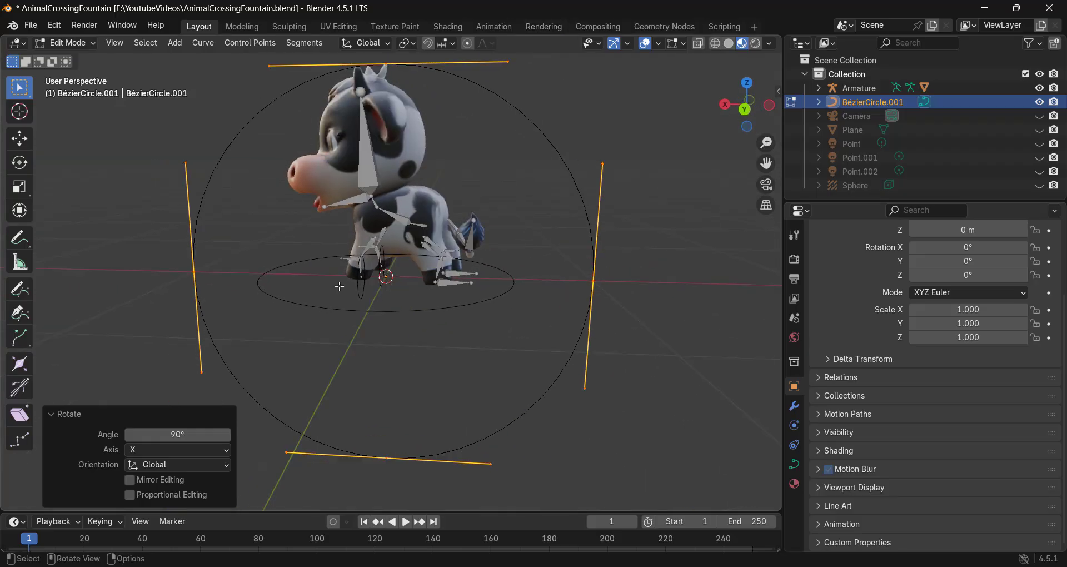
scroll(372, 290, "up", 4)
key("g")
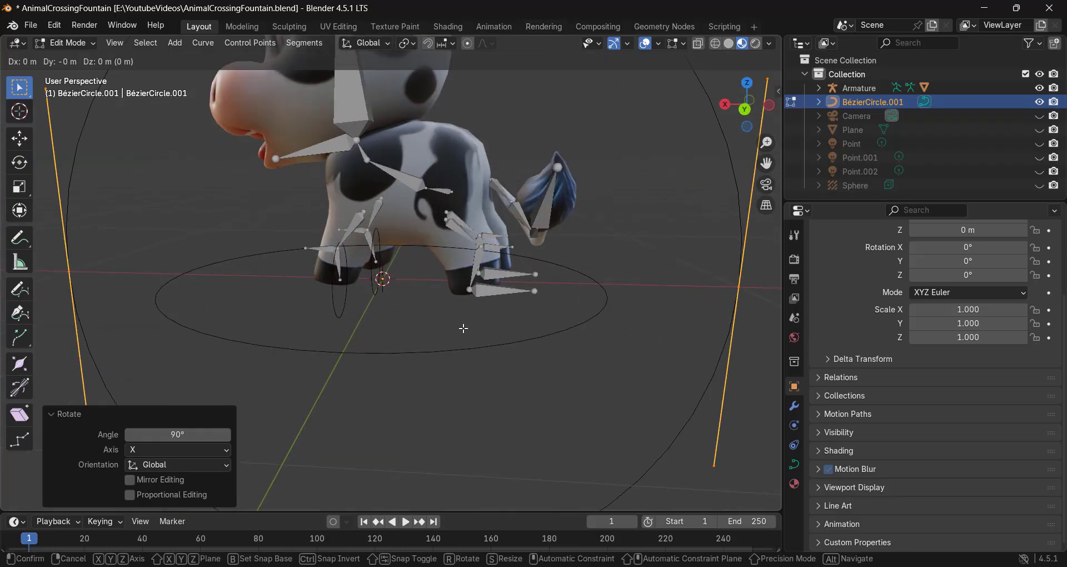
key("y")
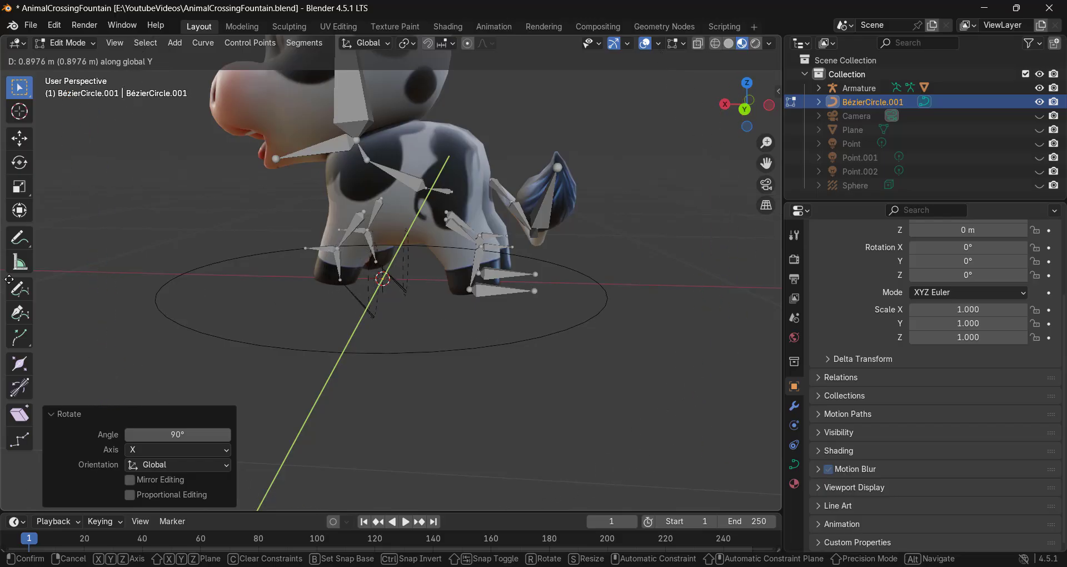
left_click(611, 267)
scroll(461, 281, "down", 5)
scroll(457, 277, "down", 4)
middle_click_drag(444, 274, 336, 298)
scroll(455, 273, "up", 9)
scroll(363, 297, "down", 3)
scroll(362, 297, "down", 5)
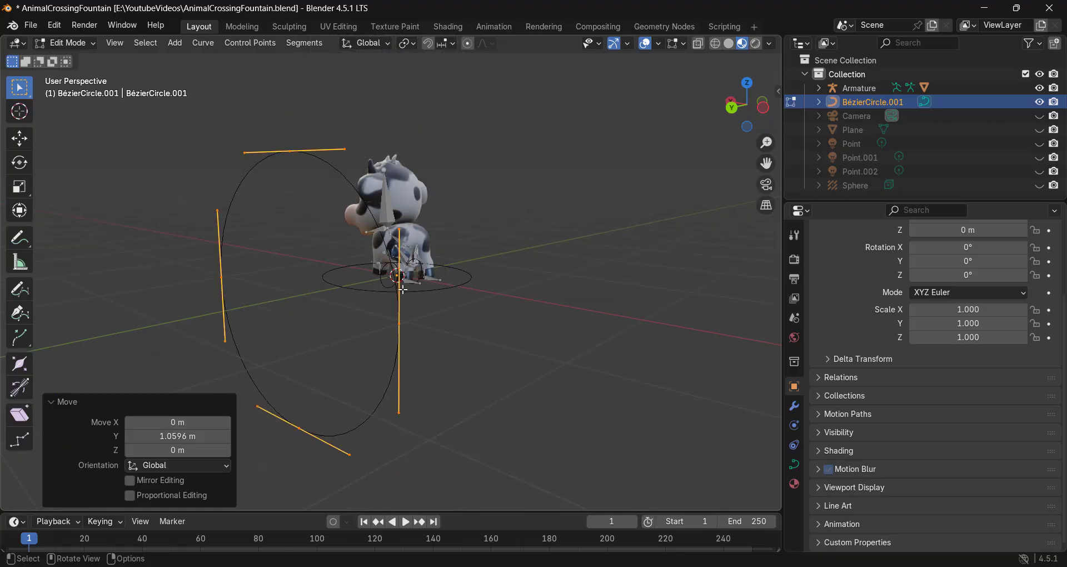
Step: Scale the circle's control points uniformly by about 0.544
middle_click_drag(414, 289, 463, 282)
key("s")
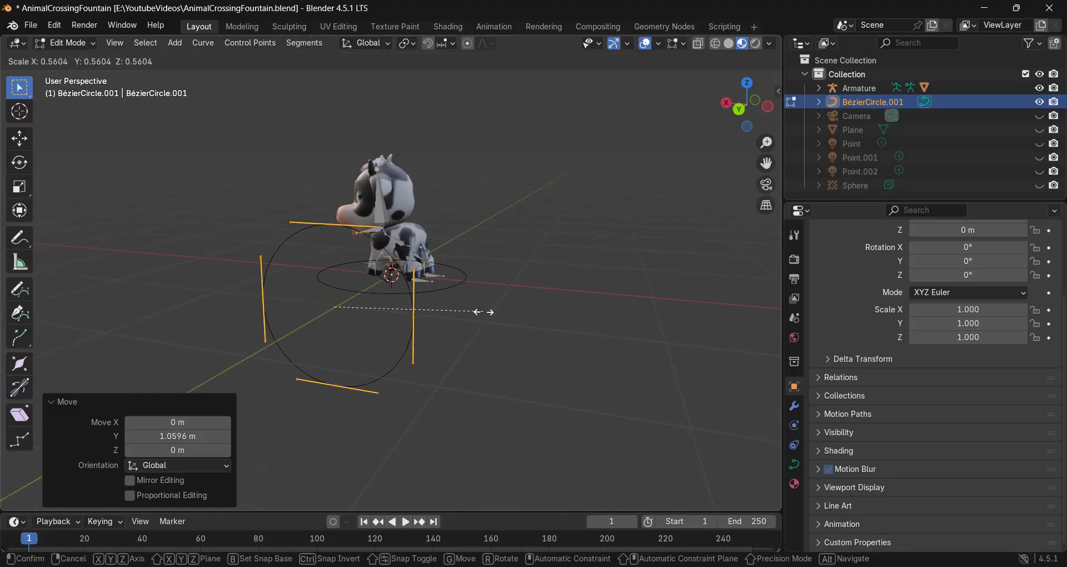
left_click(467, 305)
scroll(314, 281, "up", 6)
middle_click_drag(333, 284, 454, 297)
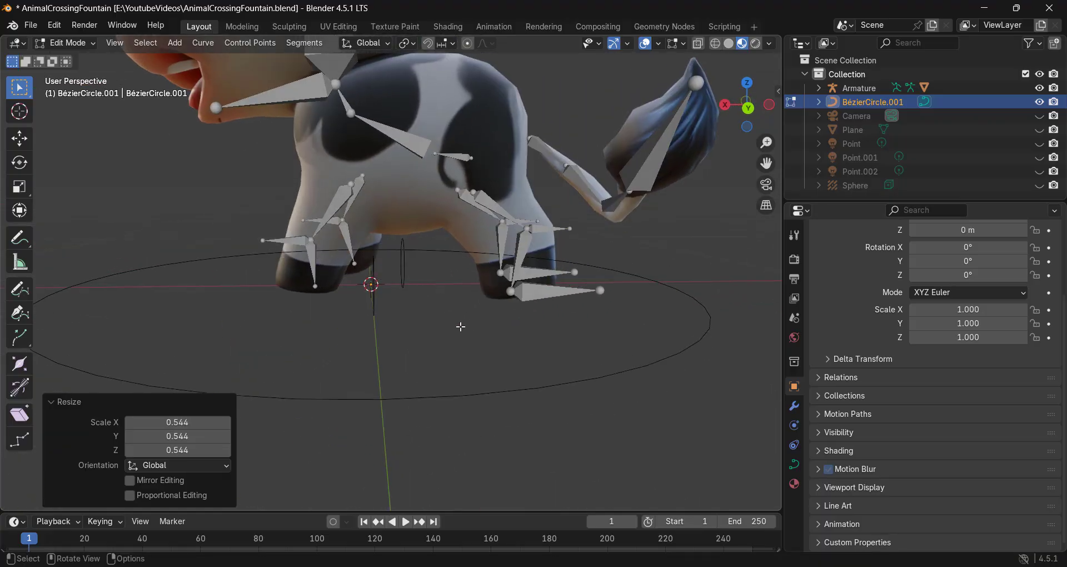
Step: Move the scaled-down circle's control points further along the global Y axis
key("g")
key("y")
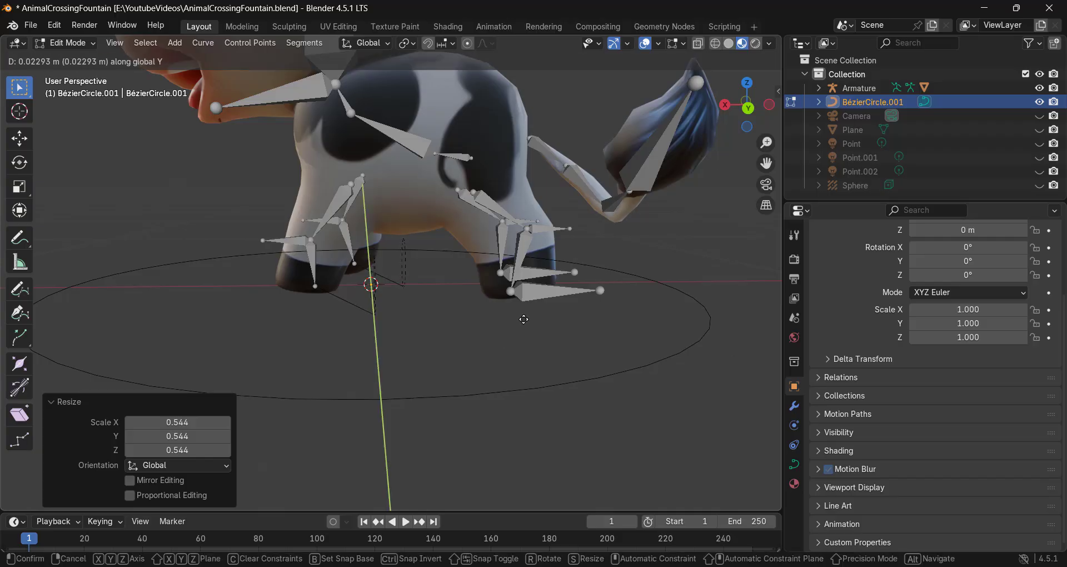
left_click(596, 255)
scroll(533, 283, "down", 4)
middle_click_drag(533, 283, 300, 260)
left_click_drag(331, 260, 200, 295)
middle_click_drag(207, 295, 519, 317)
scroll(528, 325, "up", 5)
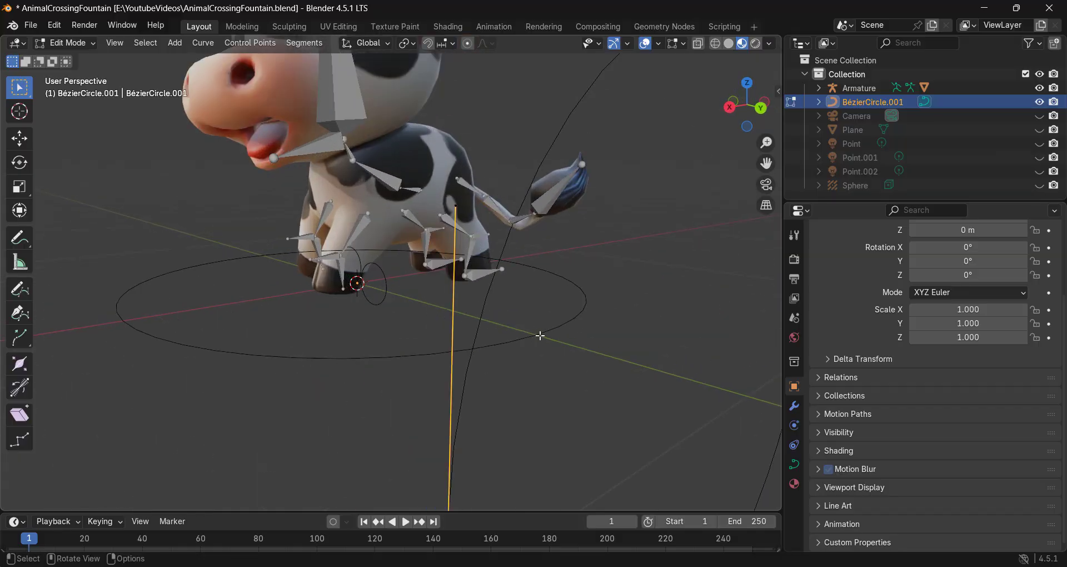
key("g")
key("y")
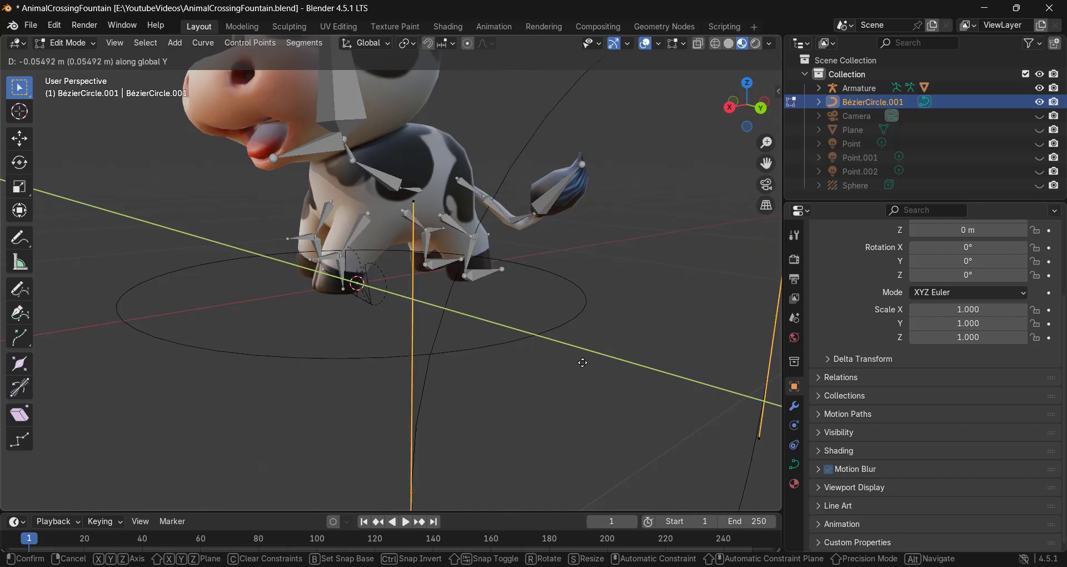
right_click(460, 318)
Step: Select all of the circle's control points and subdivide the curve with one cut
scroll(482, 313, "down", 4)
middle_click_drag(469, 313, 639, 205)
left_click_drag(639, 171, 398, 448)
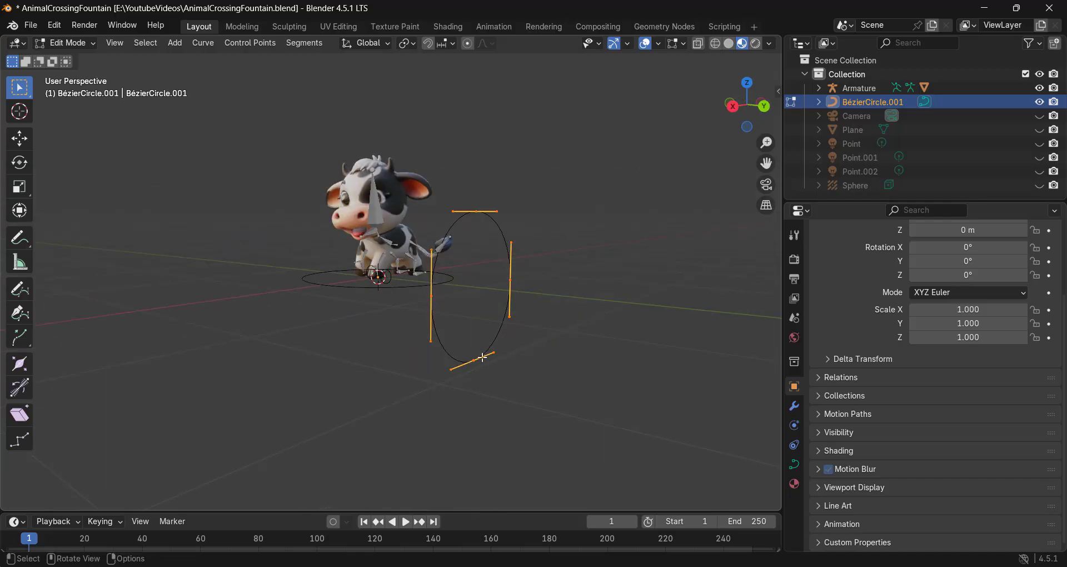
right_click(500, 223)
left_click(445, 191)
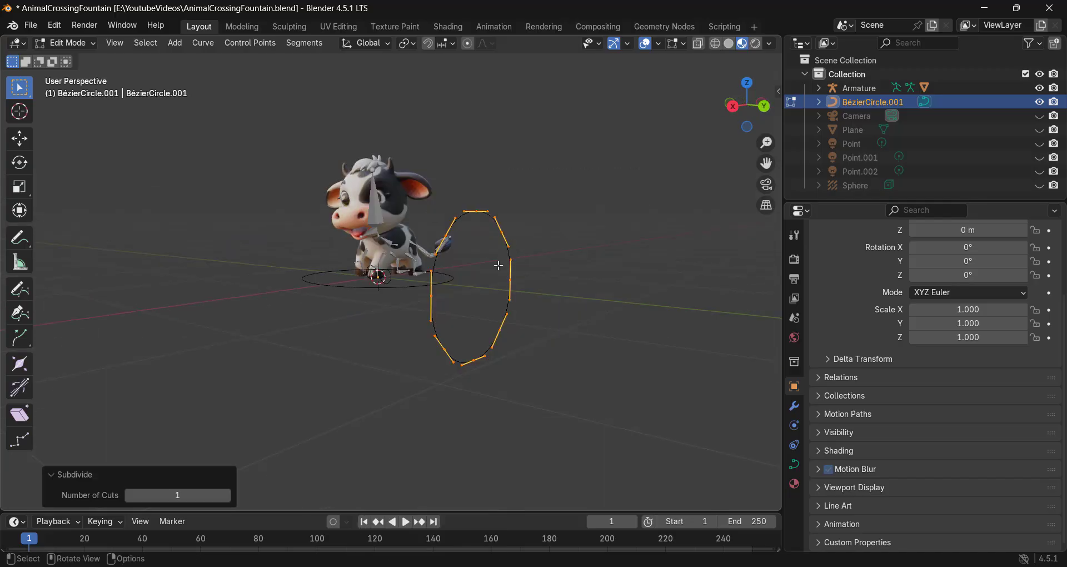
Step: Select the curve's four diagonal control points and scale them inward uniformly by about 0.655
middle_click_drag(445, 192, 462, 283)
left_click(473, 239)
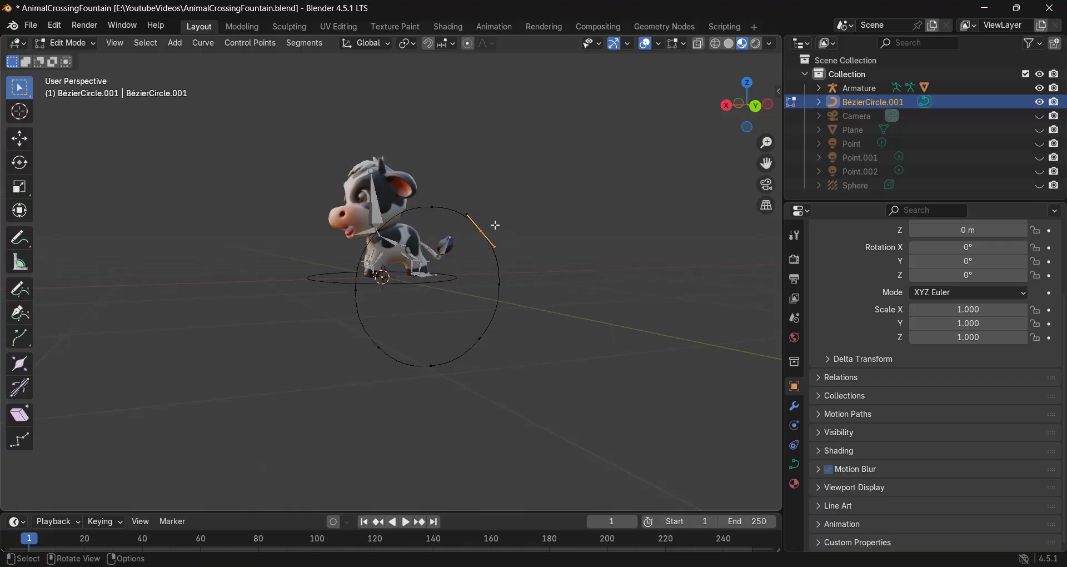
scroll(371, 228, "up", 3)
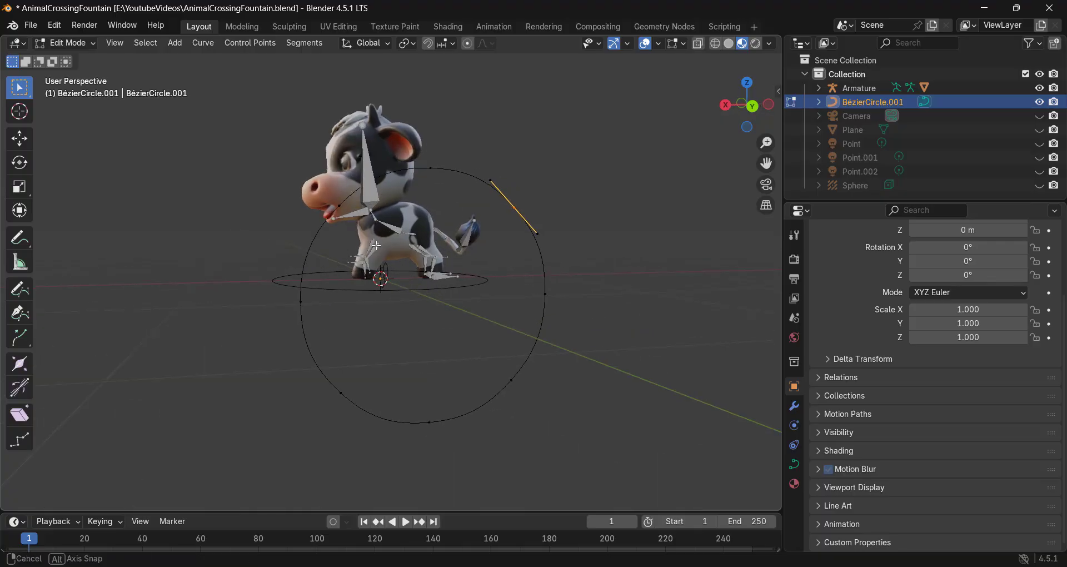
left_click(338, 206)
left_click_drag(474, 345, 545, 421)
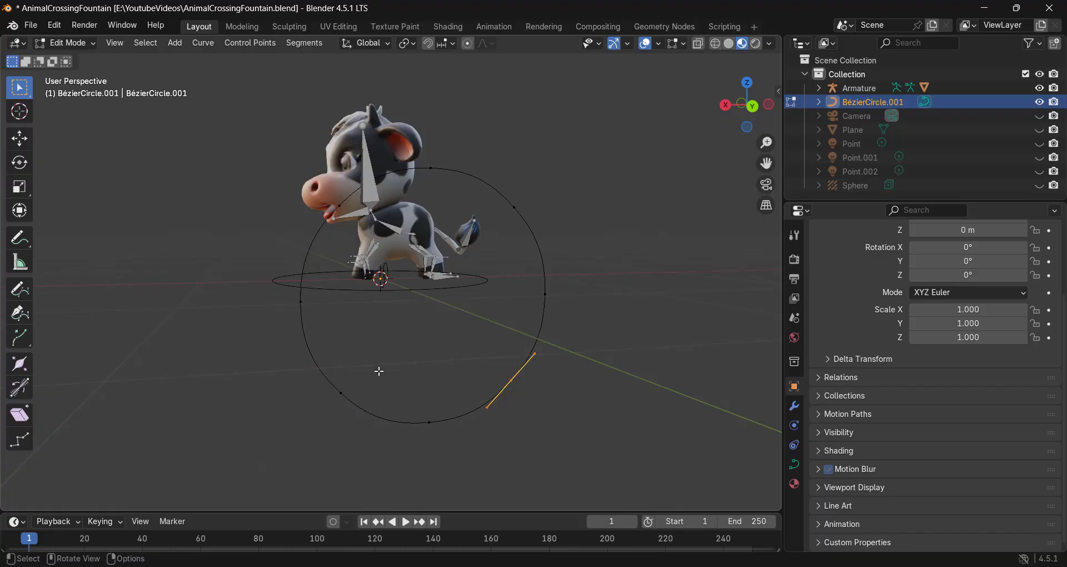
left_click_drag(380, 362, 336, 397, "shift")
left_click_drag(502, 177, 560, 235, "shift")
key("s")
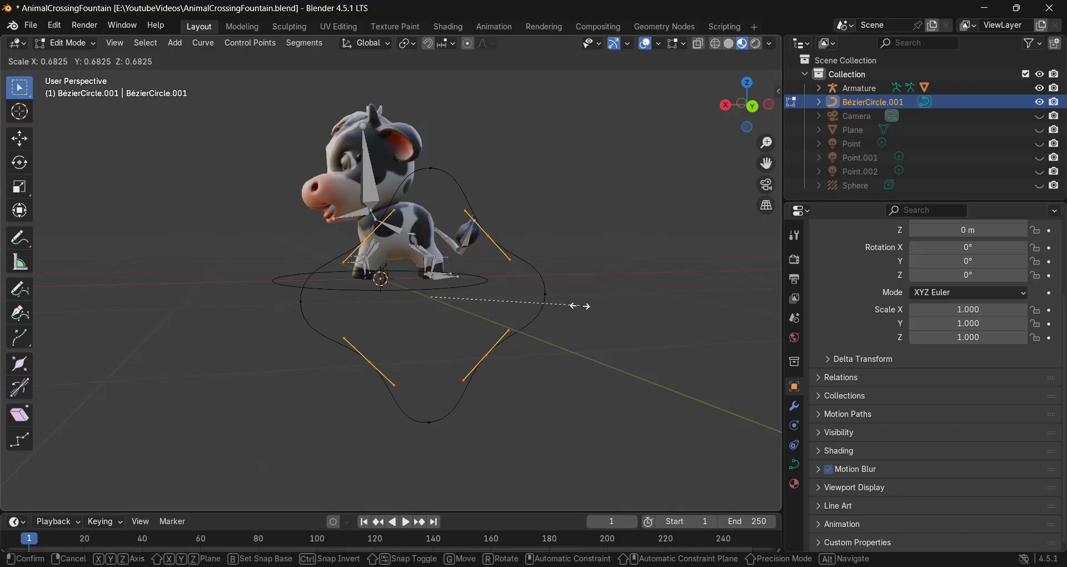
left_click(547, 295)
Step: Move the four diagonal control points along the global Y axis, away from the cow, to bend the shape
scroll(546, 295, "up", 2)
middle_click_drag(545, 294, 421, 317)
scroll(399, 298, "up", 5)
scroll(419, 314, "down", 7)
key("g")
key("y")
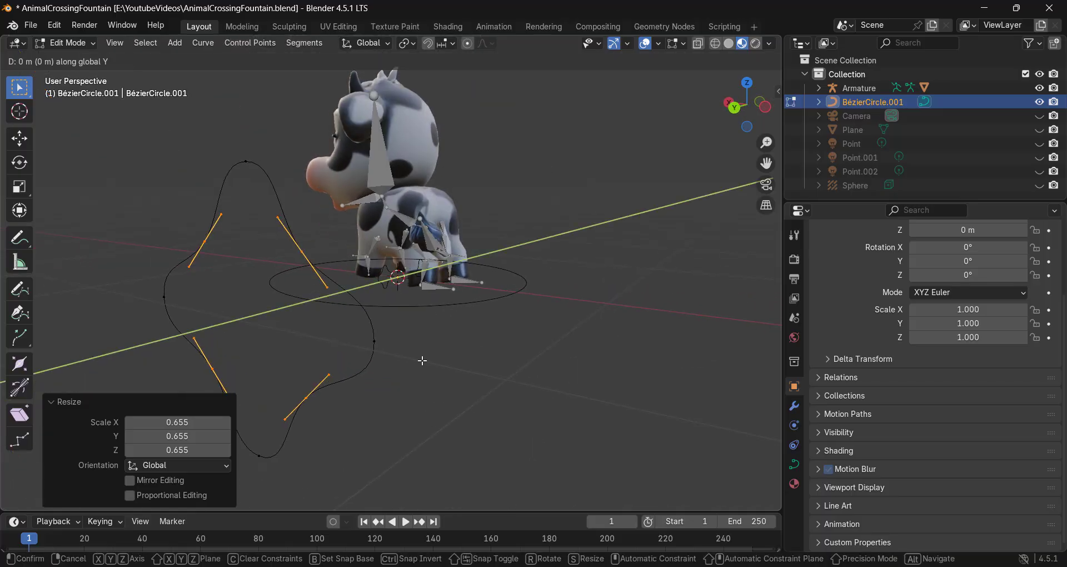
left_click(355, 370)
Step: Select all of the bent circle's control points, scale them down uniformly, and return to Object Mode
key("a")
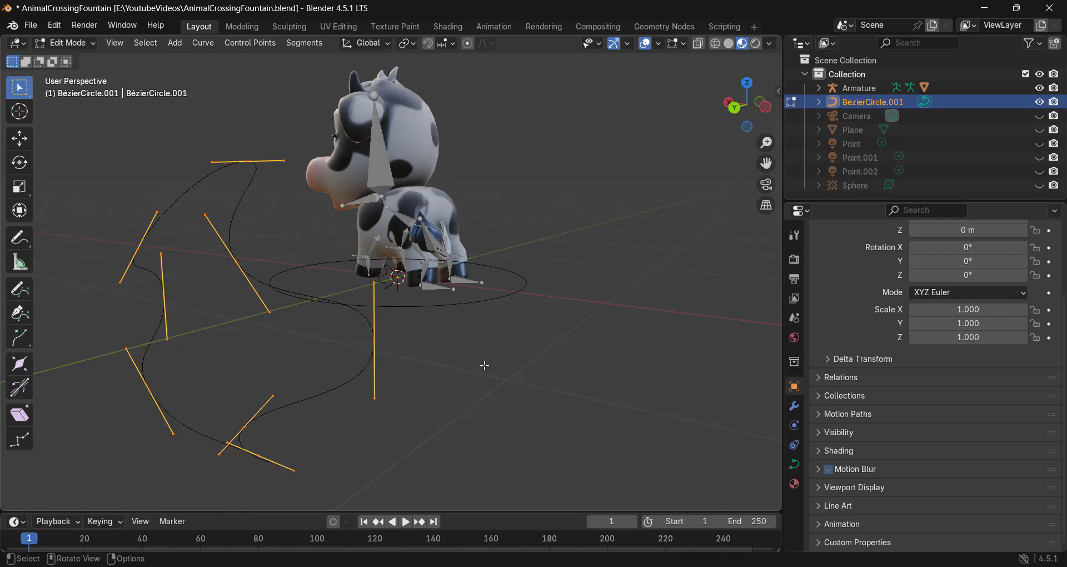
key("s")
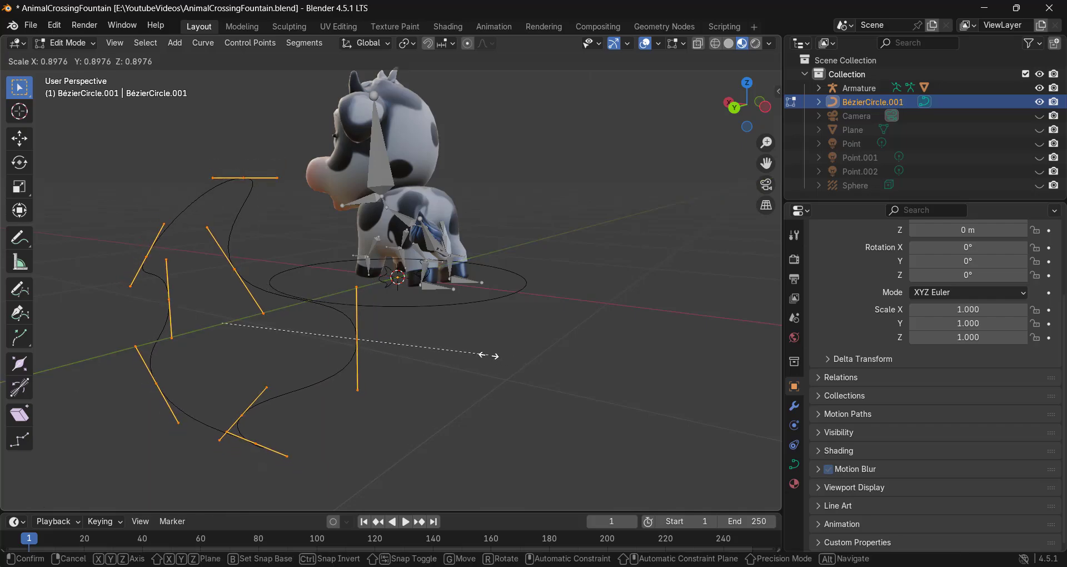
left_click(454, 346)
middle_click_drag(455, 346, 505, 335)
key("Tab")
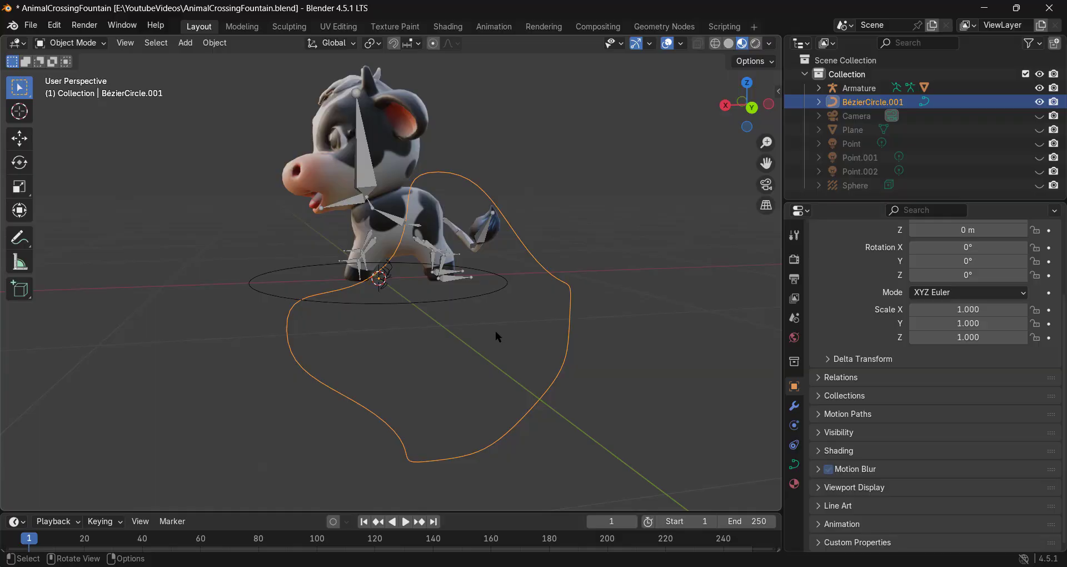
Step: Delete the bent Bézier circle object from the scene
key("Delete")
scroll(405, 296, "up", 8)
middle_click_drag(393, 314, 443, 307)
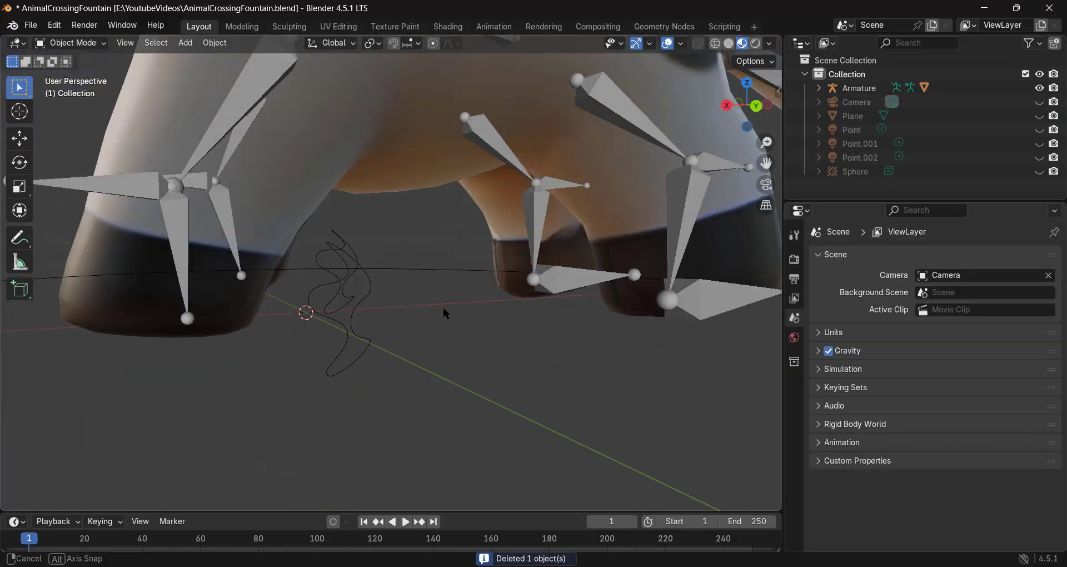
scroll(442, 308, "down", 7)
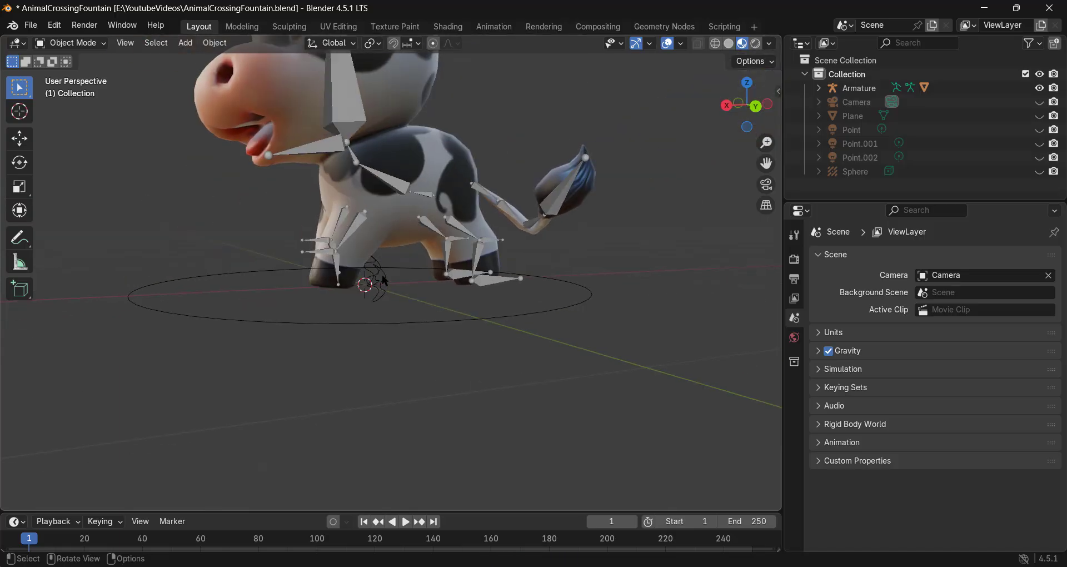
Step: Select the armature and bring up the viewport display settings of the FrontLegIk.L bone
left_click(382, 275)
scroll(925, 481, "down", 5)
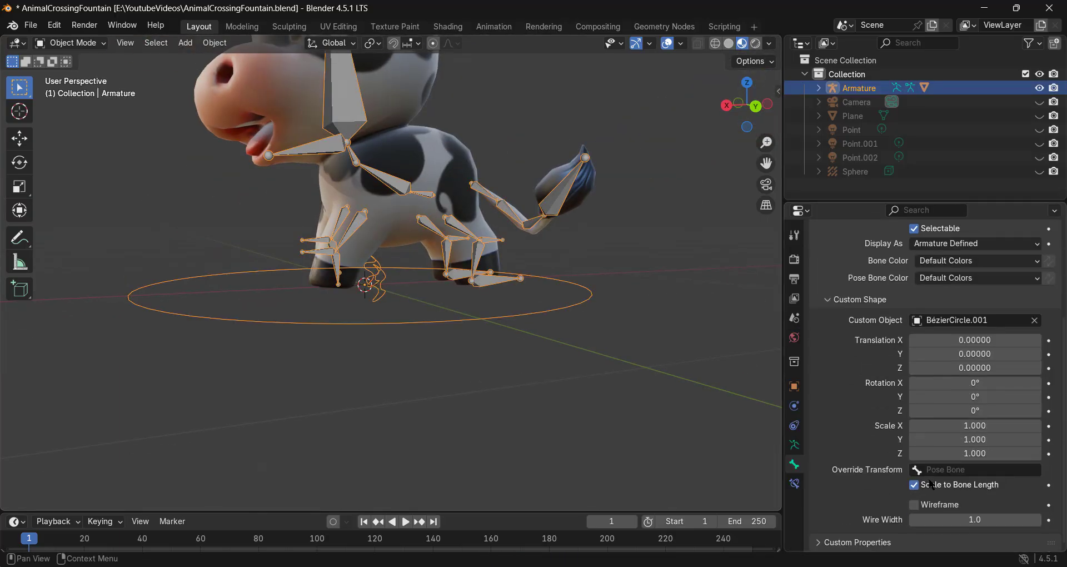
left_click(794, 483)
left_click(793, 446)
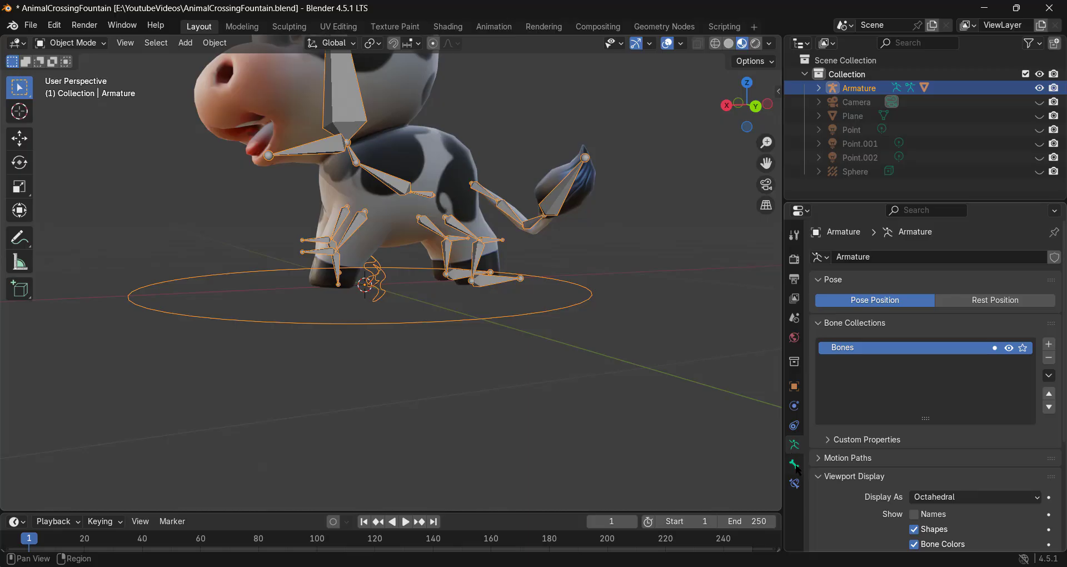
left_click(794, 463)
scroll(909, 472, "down", 4)
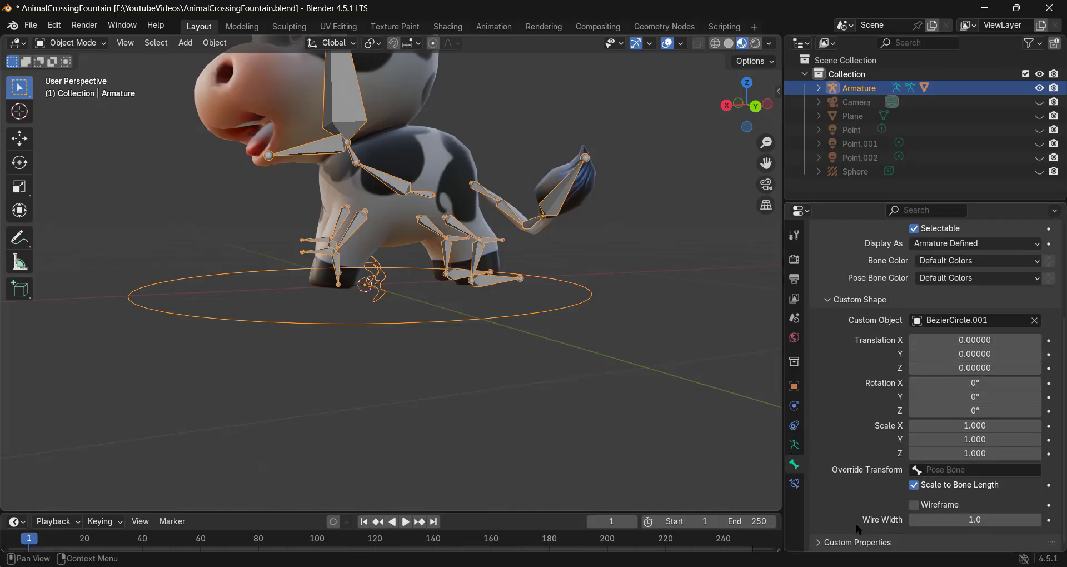
scroll(865, 545, "down", 1)
scroll(883, 498, "up", 6)
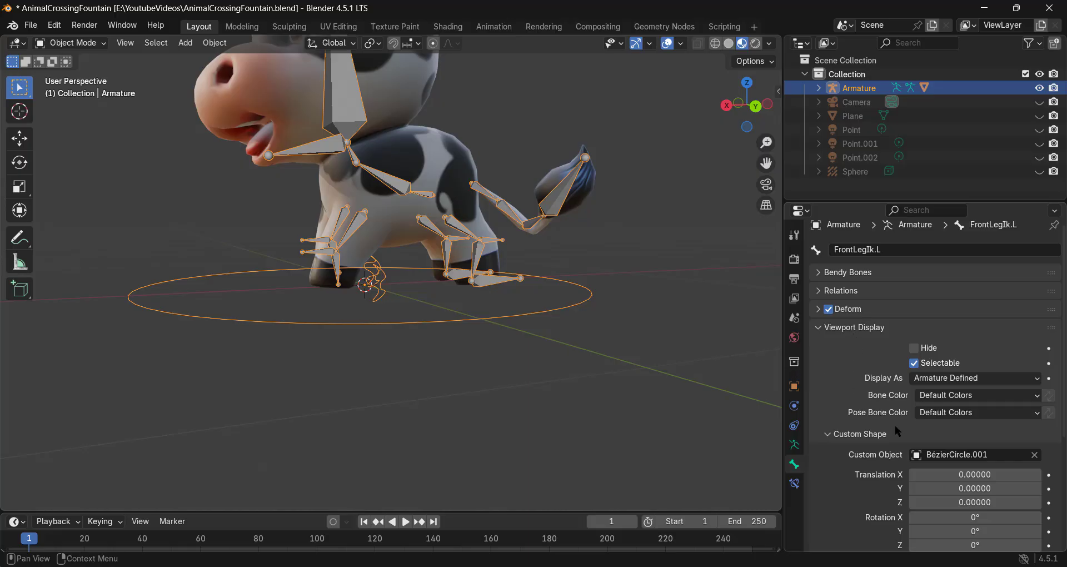
scroll(895, 425, "down", 1)
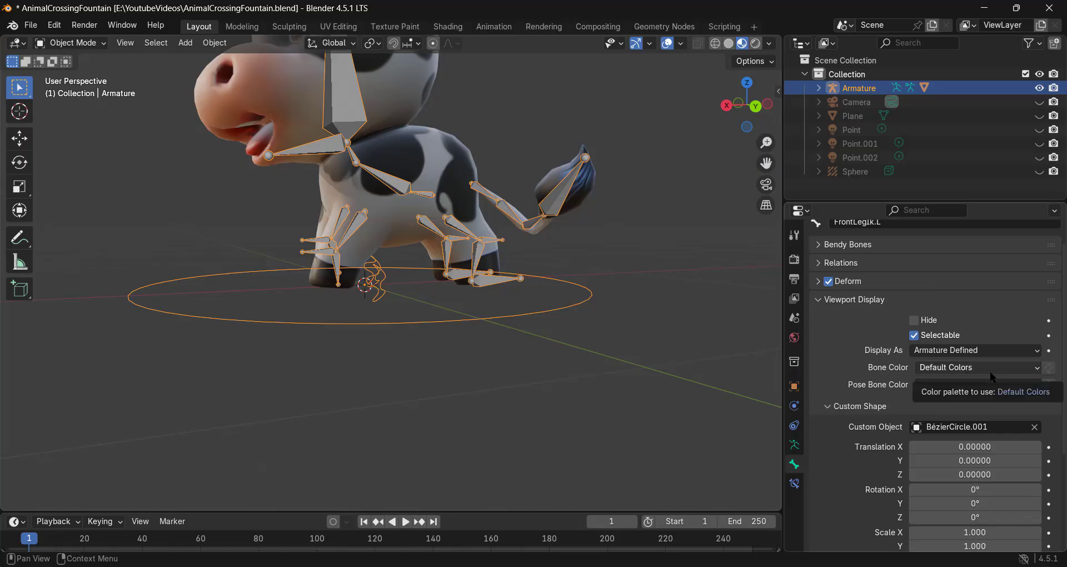
Step: Set both the bone color and the pose bone color of FrontLegIk.L to 01 - Theme Color Set
scroll(376, 324, "up", 2)
scroll(376, 325, "up", 5)
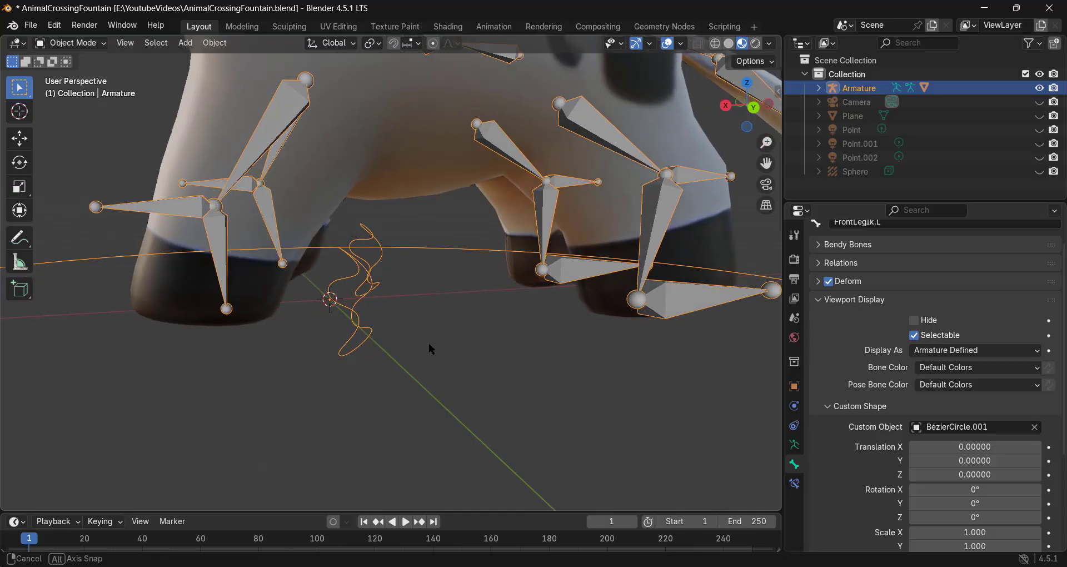
left_click(974, 368)
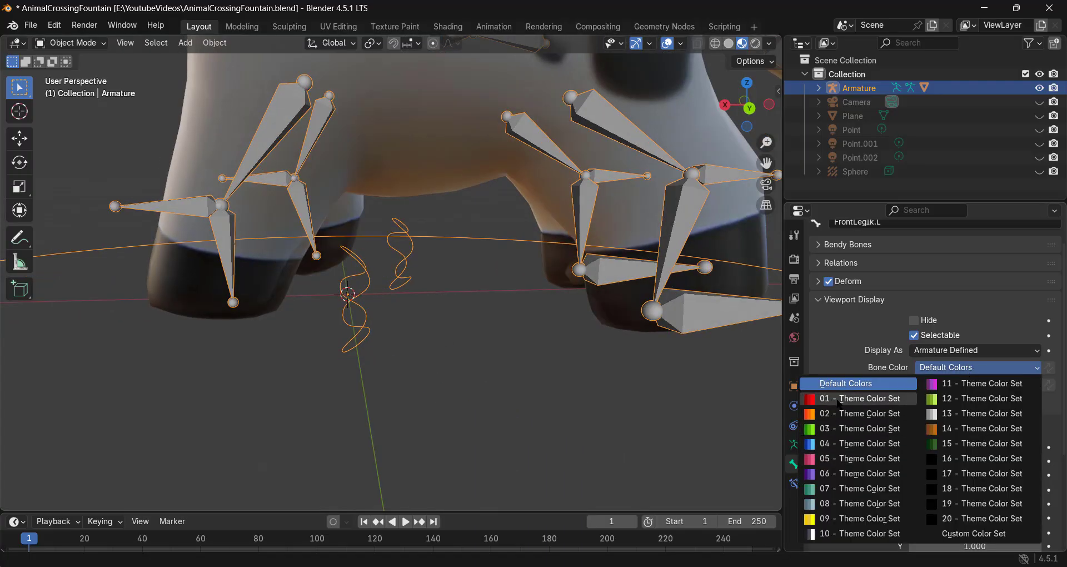
left_click(858, 399)
left_click(982, 385)
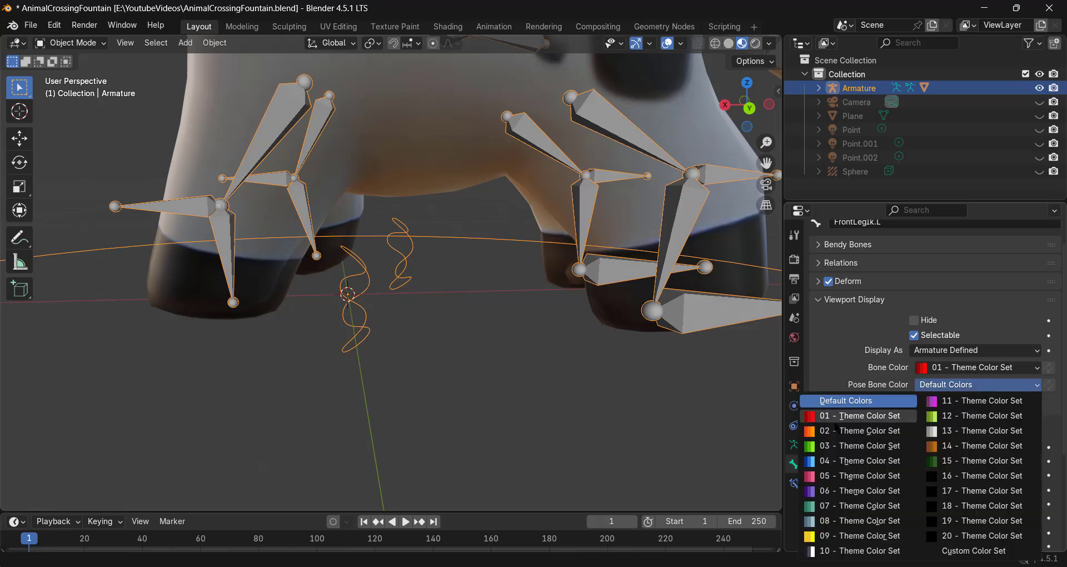
left_click(833, 415)
Step: In Pose Mode, set both the bone color and the pose bone color of FrontLegIk.R to 01 - Theme Color Set
scroll(399, 370, "down", 5)
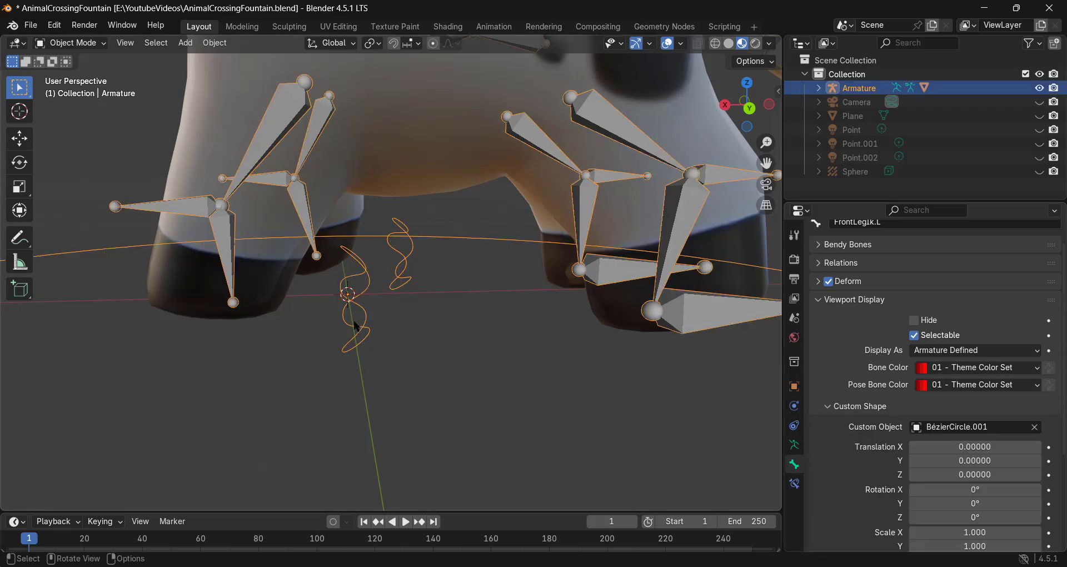
key("ctrl+Tab")
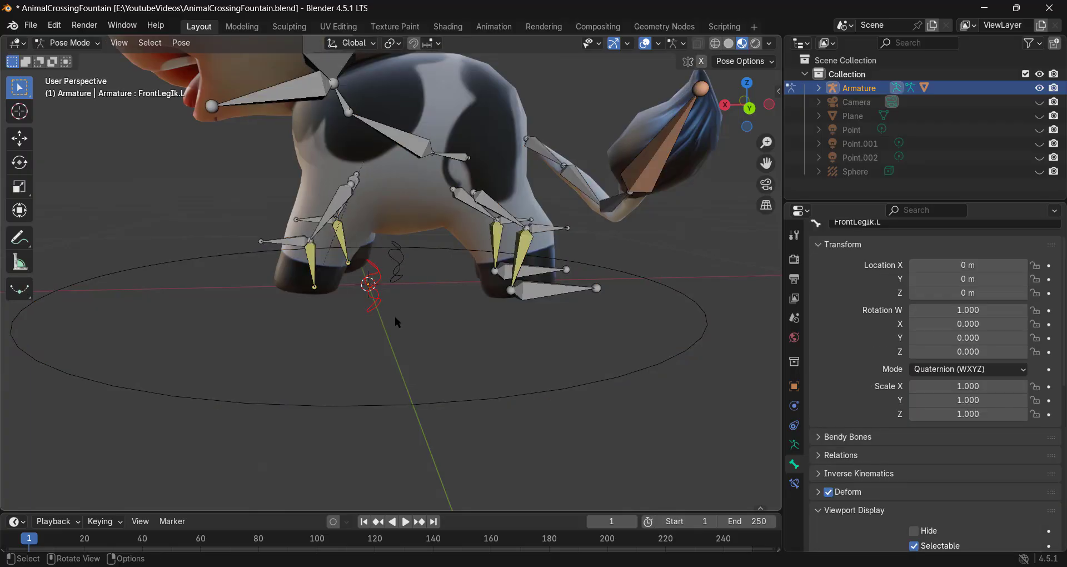
scroll(393, 316, "up", 5)
middle_click_drag(375, 316, 450, 331)
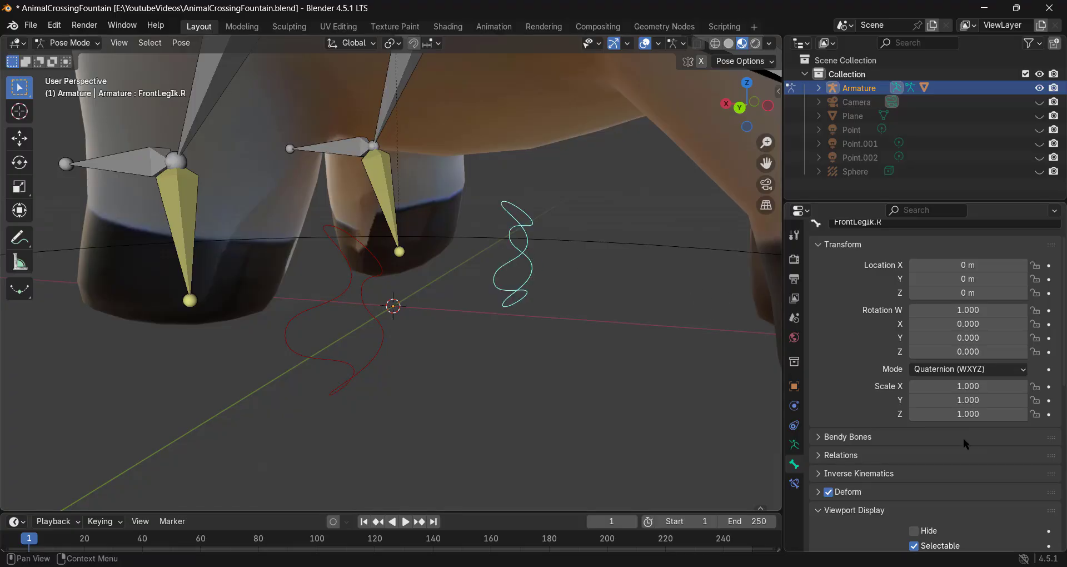
scroll(964, 443, "down", 10)
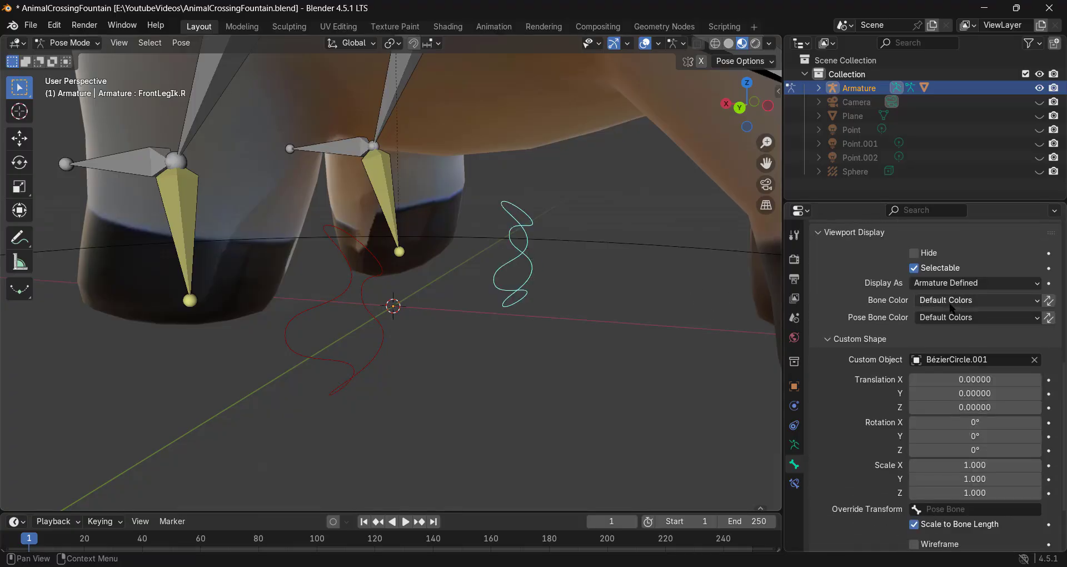
left_click(952, 301)
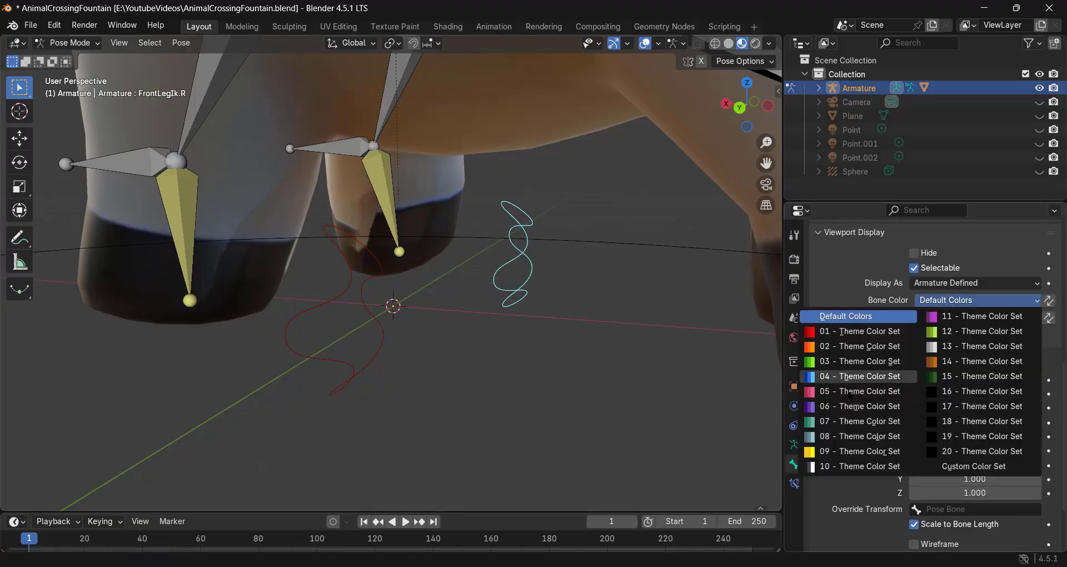
left_click(852, 334)
left_click(972, 318)
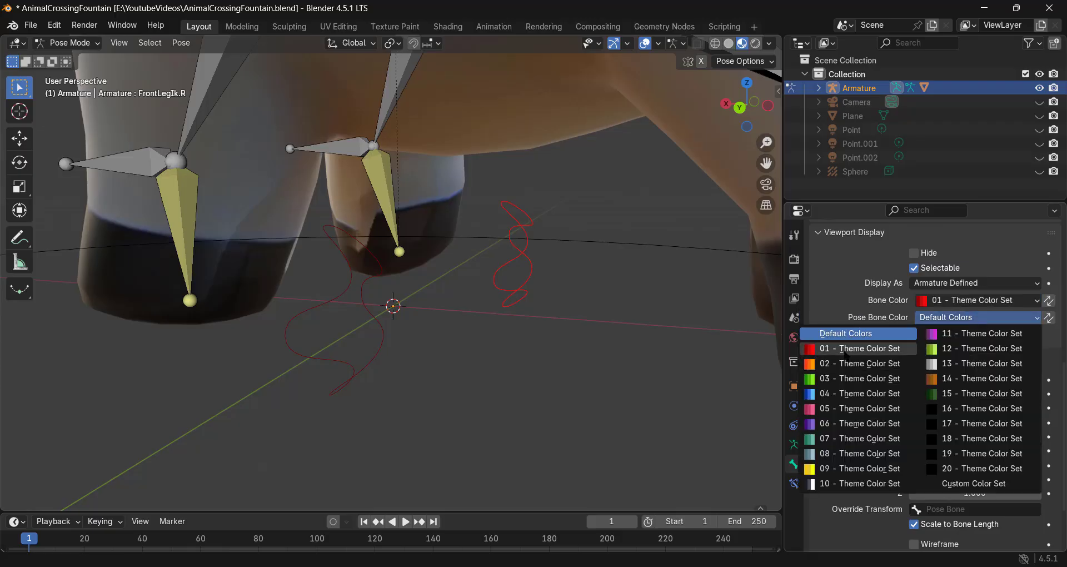
left_click(847, 350)
Step: Return to Object Mode and add a Bézier circle with a 1 m radius at the world origin
scroll(598, 370, "down", 3)
middle_click_drag(598, 370, 646, 382)
scroll(572, 385, "down", 5)
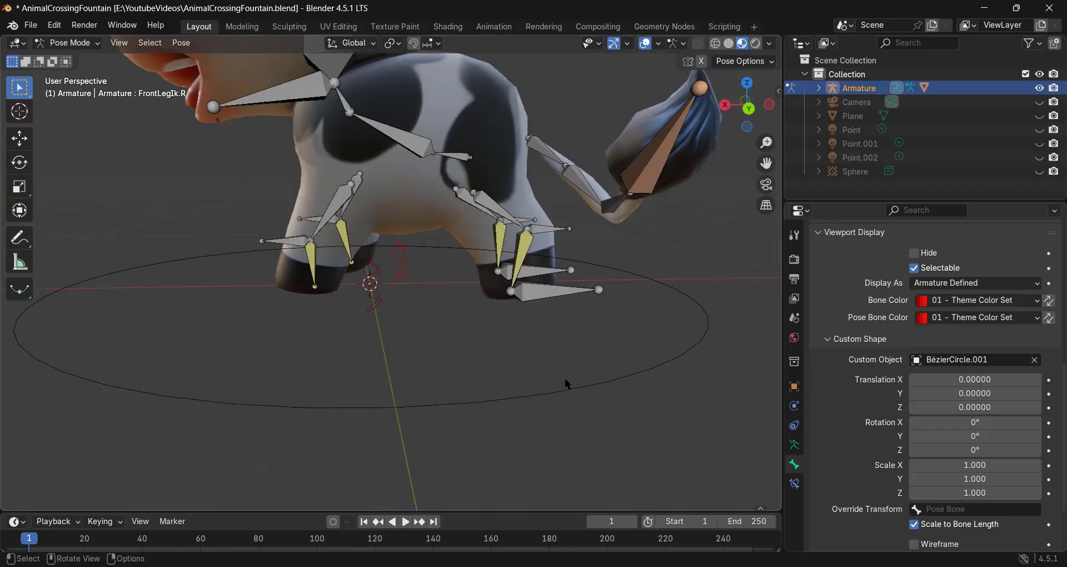
key("ctrl+Tab")
middle_click_drag(532, 326, 526, 296)
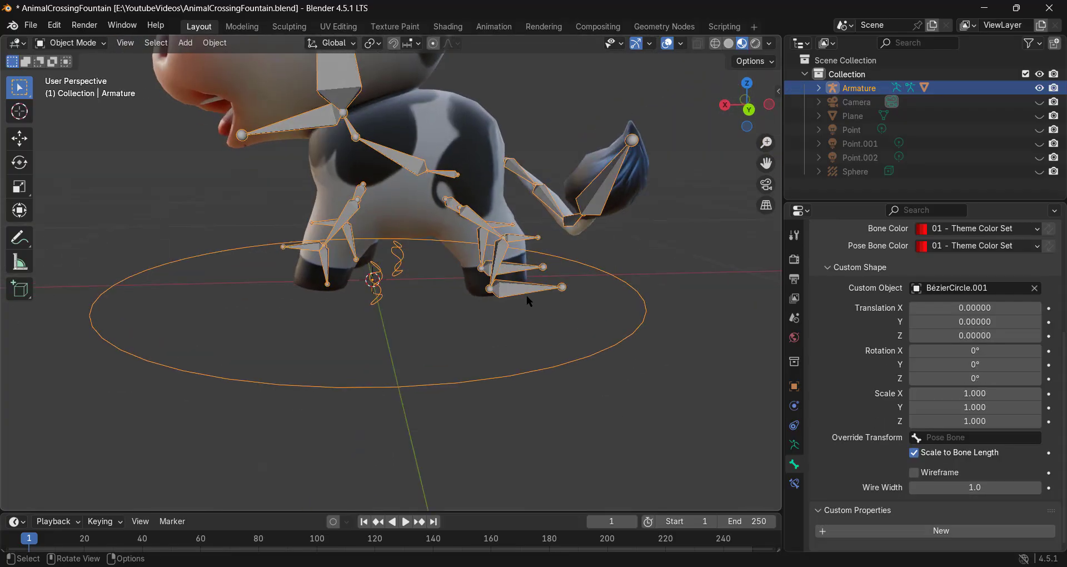
key("shift+a")
mouse_move(439, 297)
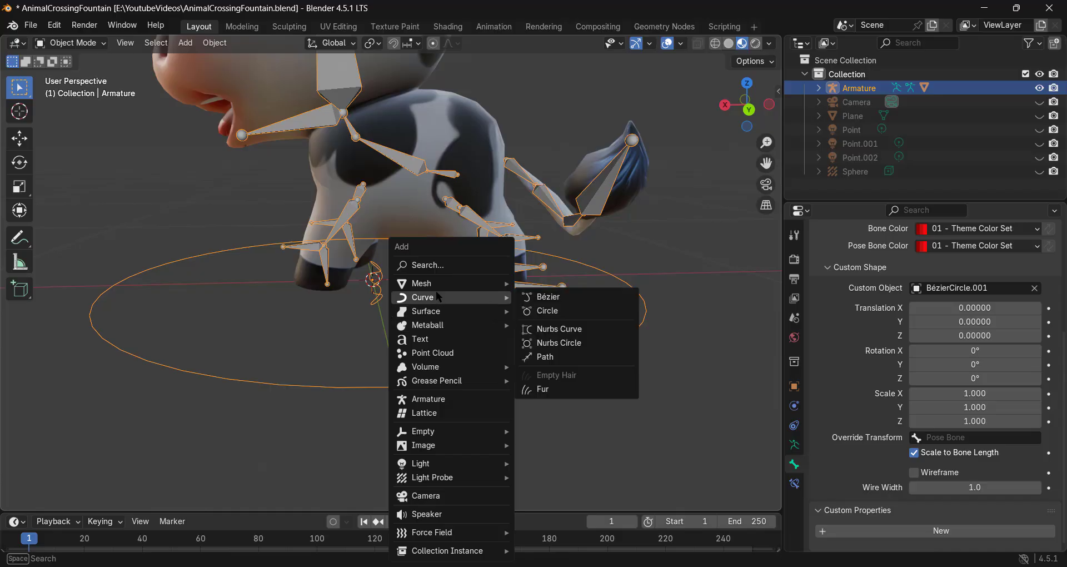
left_click(578, 311)
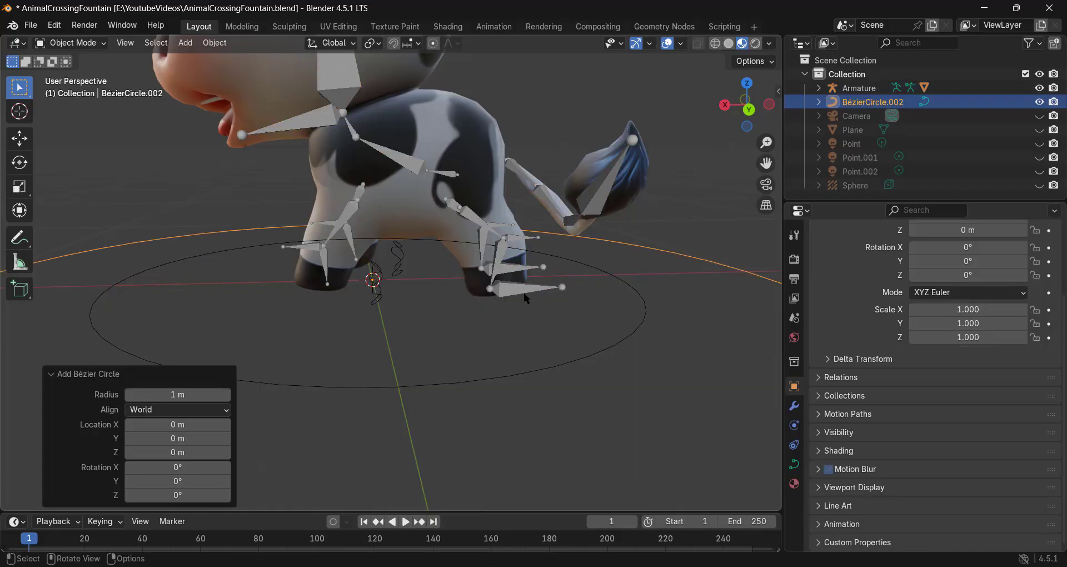
Step: In the armature's Pose Mode, assign the new Bézier circle as the custom shape of the BackLegIK.L bone
left_click(521, 289)
key("ctrl+Tab")
left_click(521, 289)
scroll(521, 289, "down", 2)
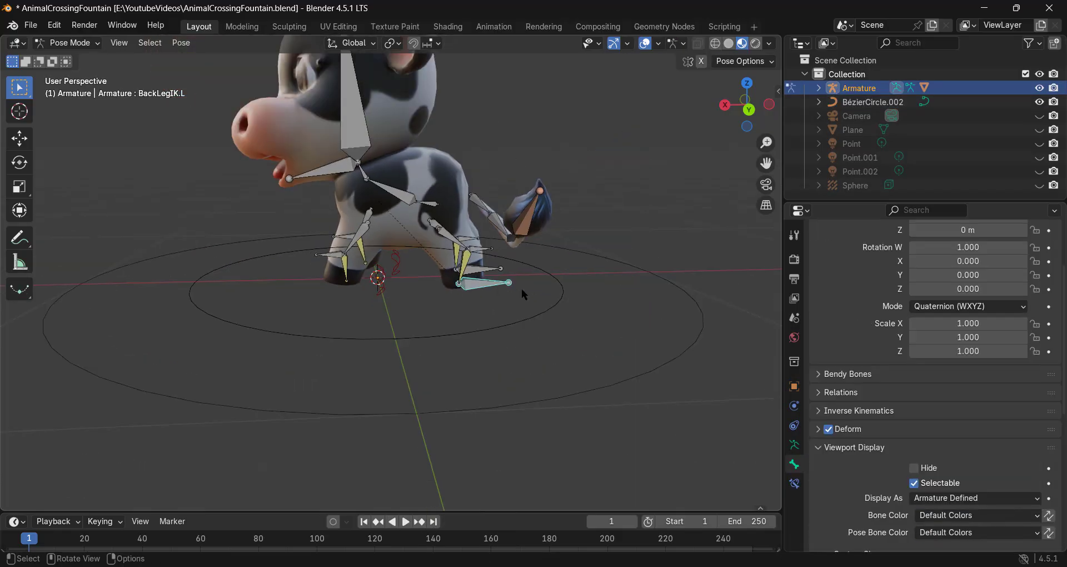
middle_click_drag(521, 290, 494, 289)
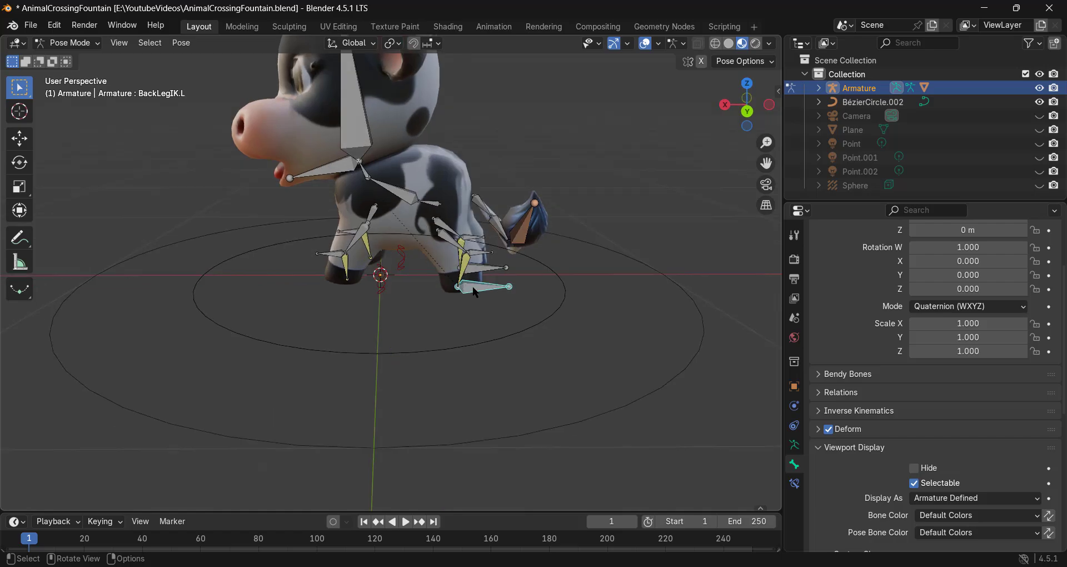
scroll(971, 419, "down", 6)
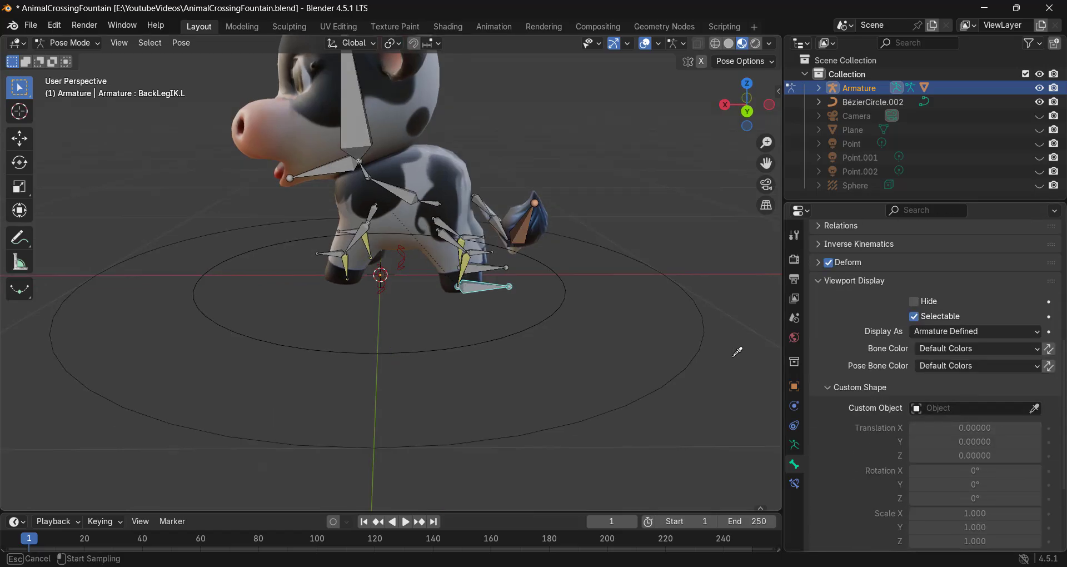
left_click(702, 334)
Step: Assign BézierCircle.002 as the custom shape of the BackLegIK.R bone
scroll(557, 302, "up", 3)
middle_click_drag(557, 303, 535, 301)
left_click(560, 277)
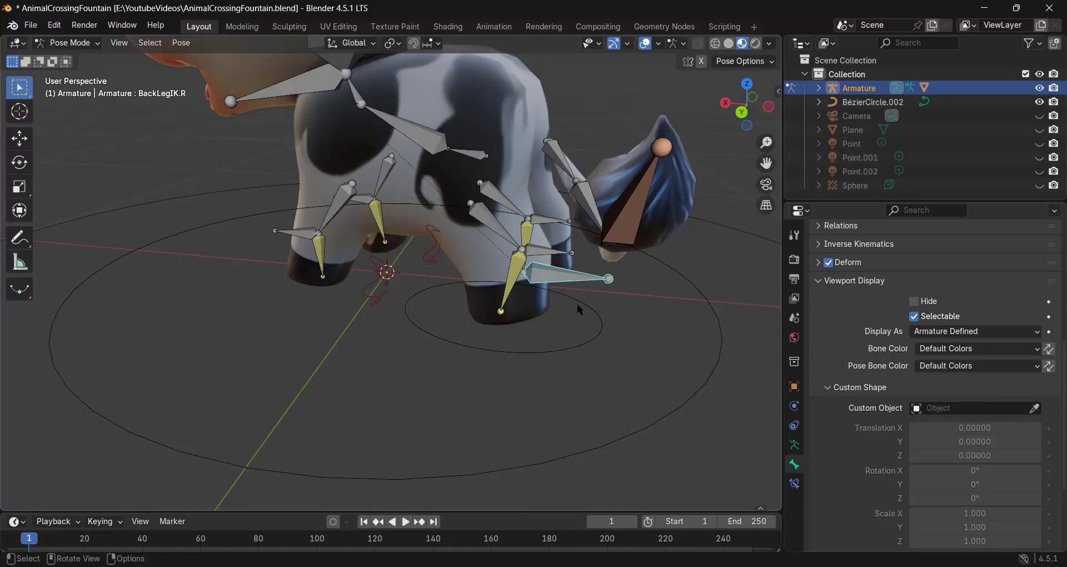
scroll(577, 304, "down", 4)
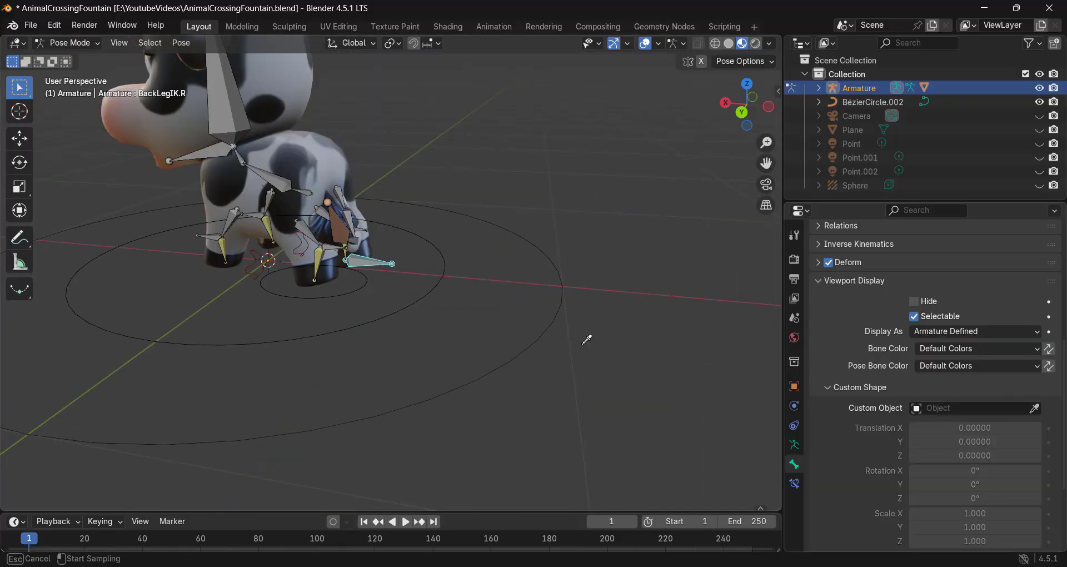
left_click(514, 304)
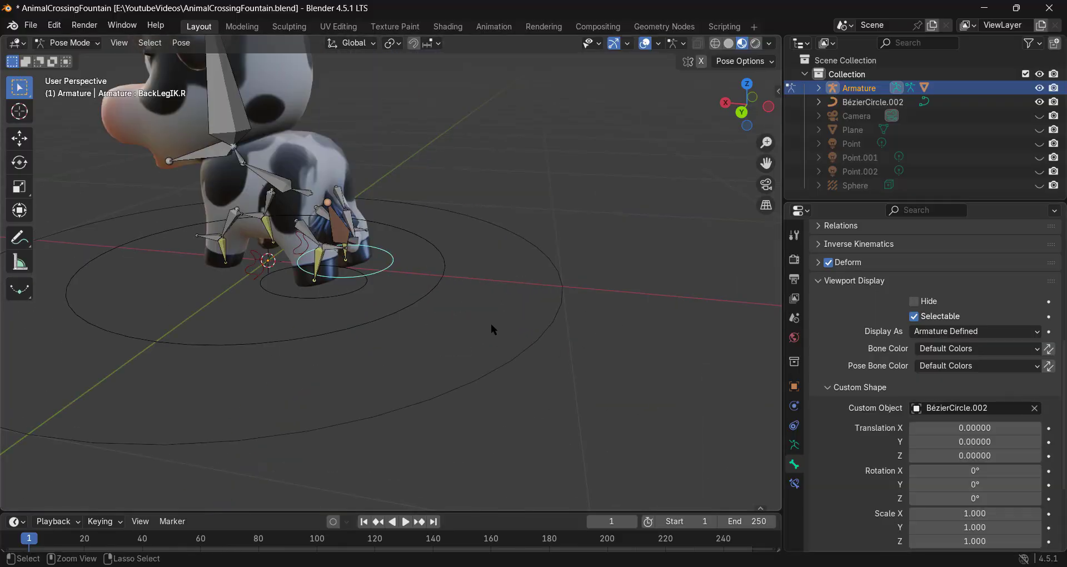
Step: Enter Edit Mode on BézierCircle.002 and rotate all its control points 90° around the global X axis
key("ctrl+Tab")
left_click(558, 313)
key("Tab")
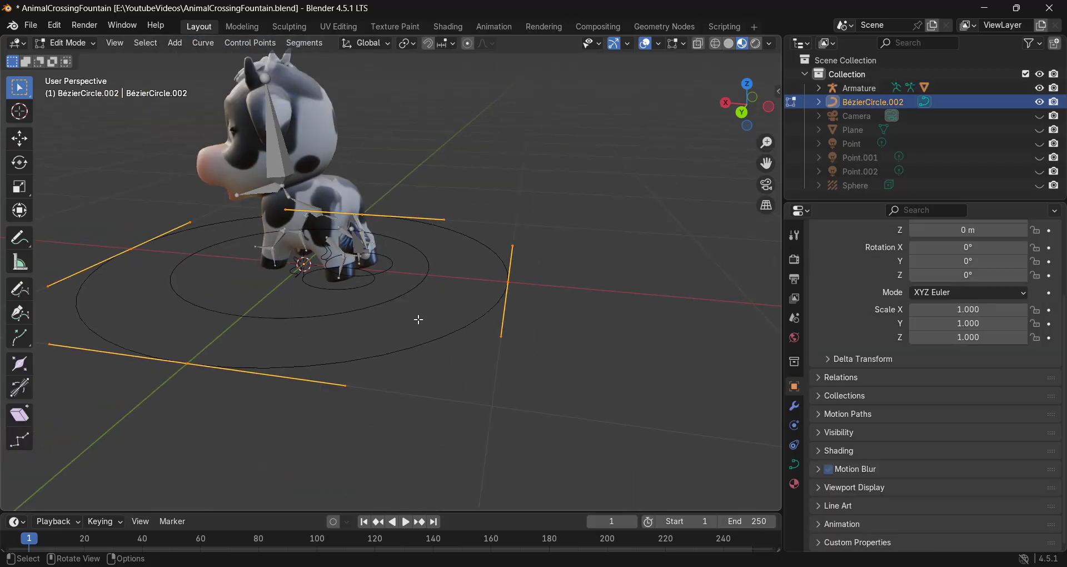
middle_click_drag(419, 320, 598, 317)
key("r")
key("x")
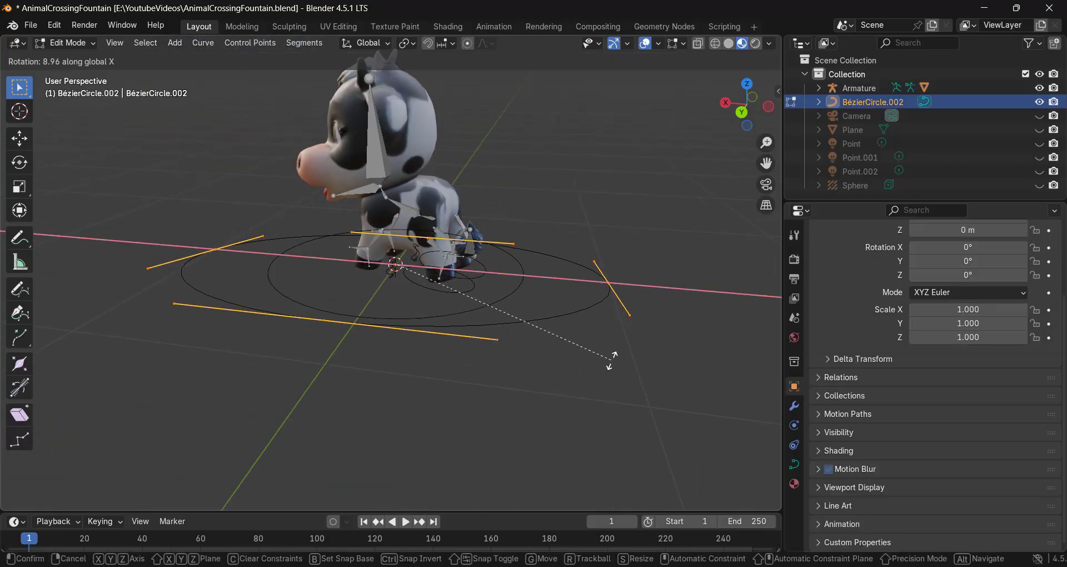
key("y")
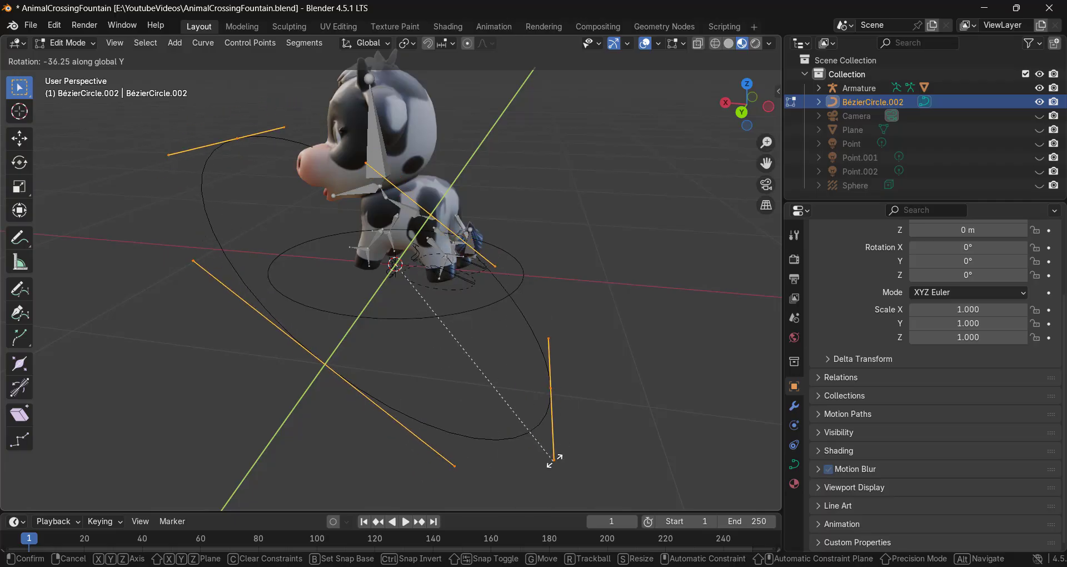
type("x")
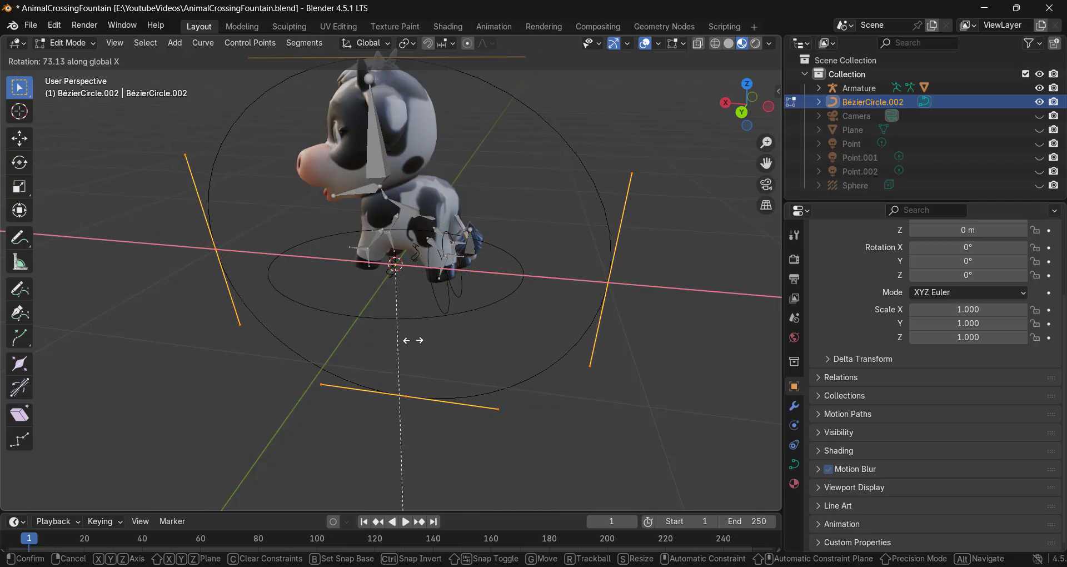
type("90")
key("Return")
Step: Scale all of BézierCircle.002's control points to 0.483 and move them 0.68857 m along the global Y axis
key("s")
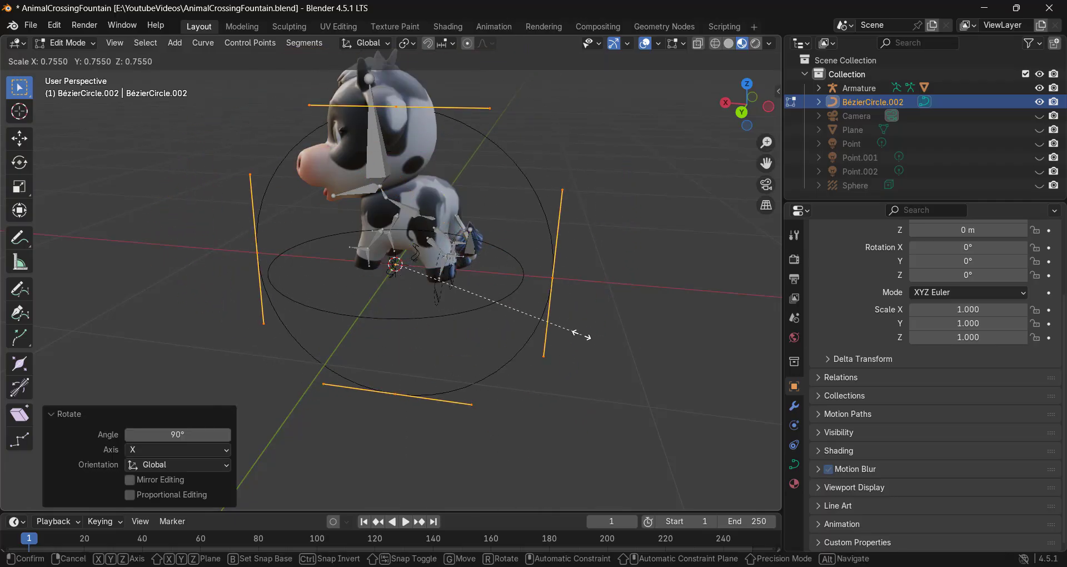
left_click(508, 321)
key("g")
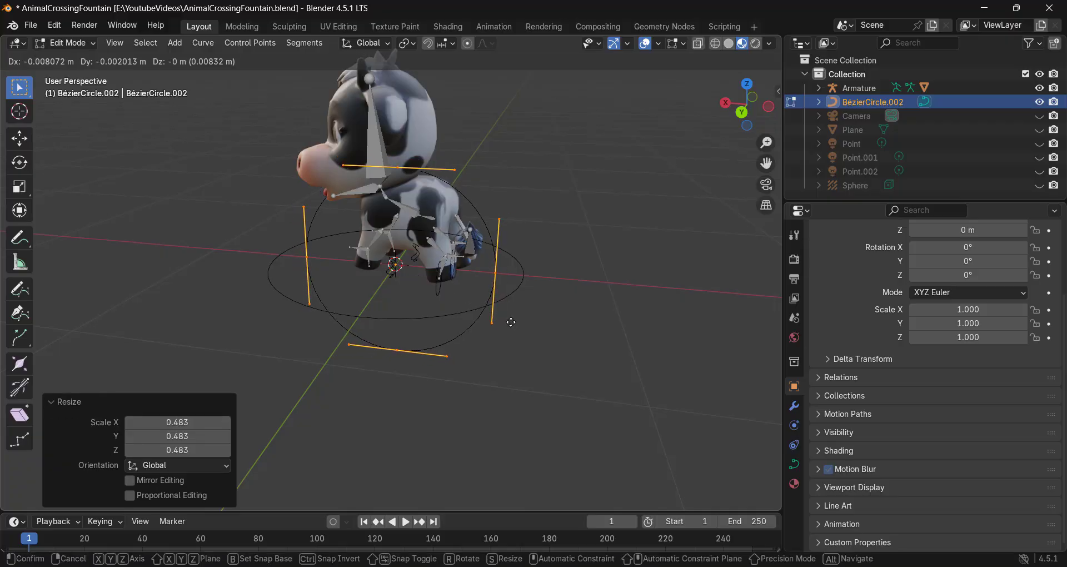
key("y")
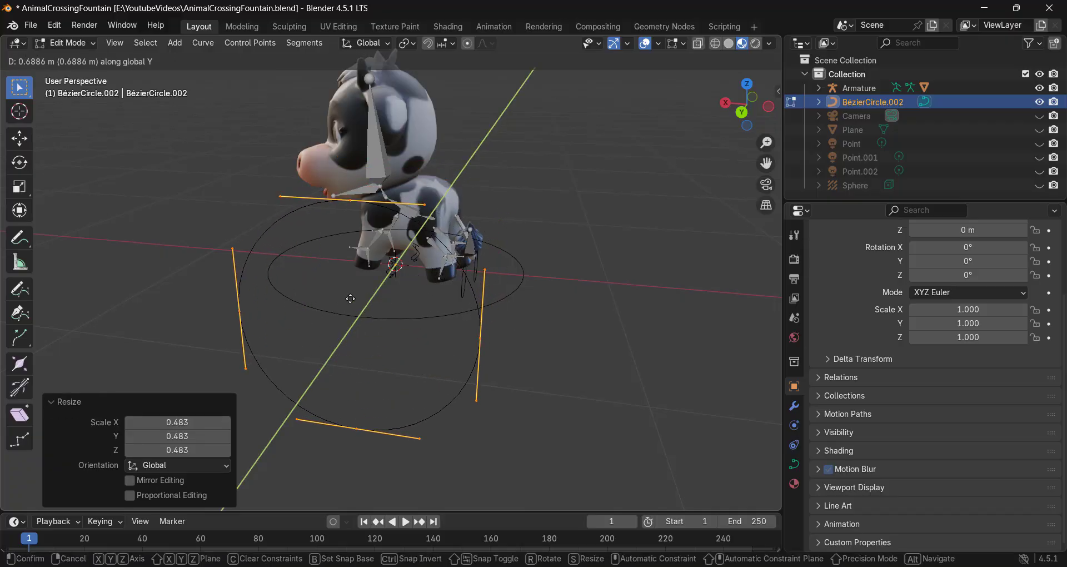
left_click(356, 296)
mouse_move(438, 297)
middle_mouse_down()
mouse_move(259, 281)
mouse_move(436, 289)
middle_mouse_up()
middle_click_drag(513, 300, 526, 298)
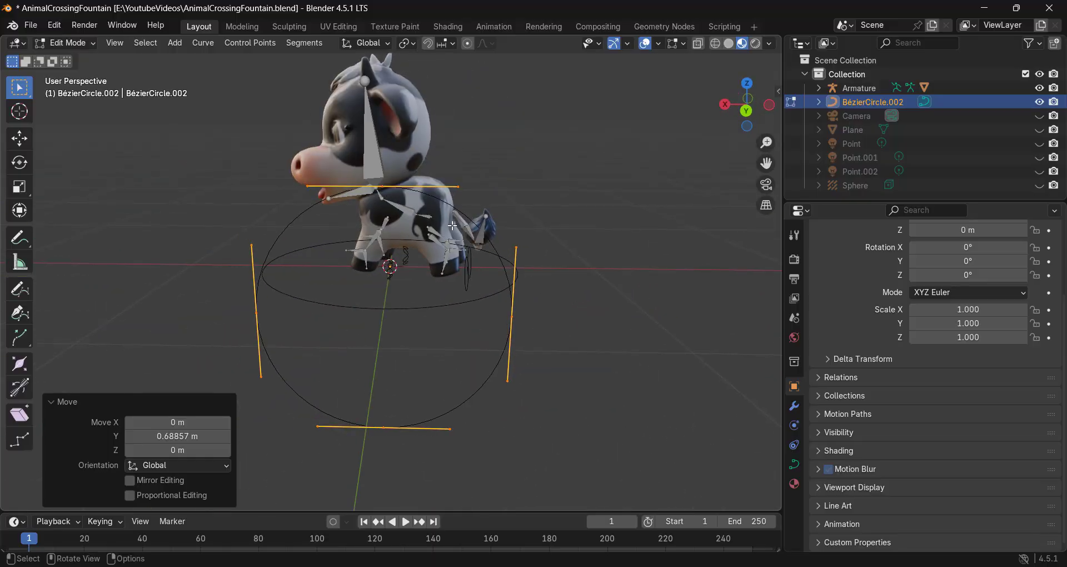
Step: Subdivide the circle and scale its four new diagonal control points to 0.649
right_click(445, 254)
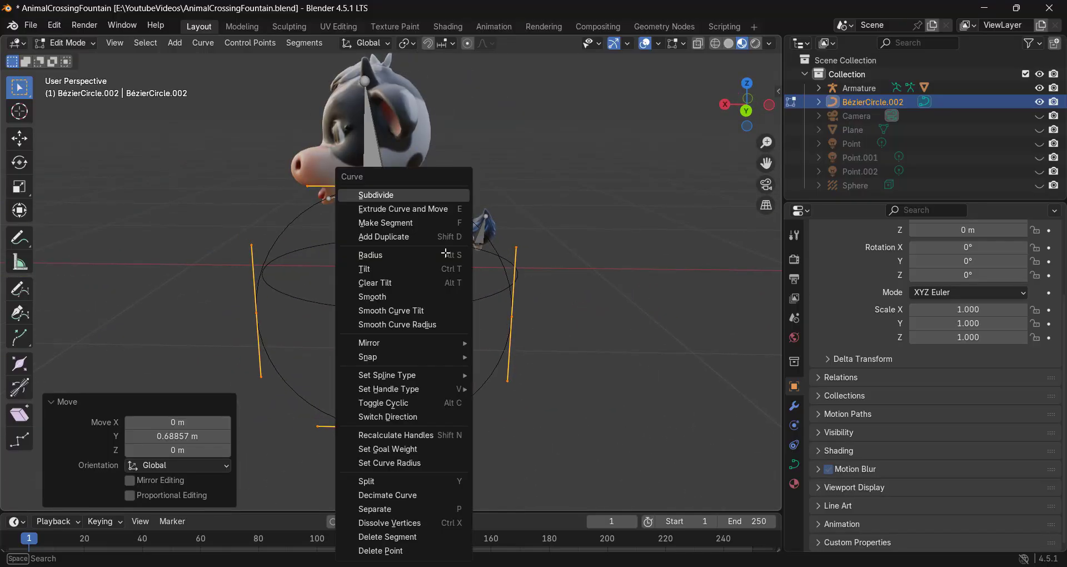
left_click(382, 195)
left_click_drag(471, 235, 466, 238)
left_click_drag(268, 213, 323, 255, "shift")
left_click_drag(264, 387, 333, 432, "shift")
left_click_drag(440, 380, 467, 401, "shift")
middle_click_drag(564, 377, 549, 380)
key("s")
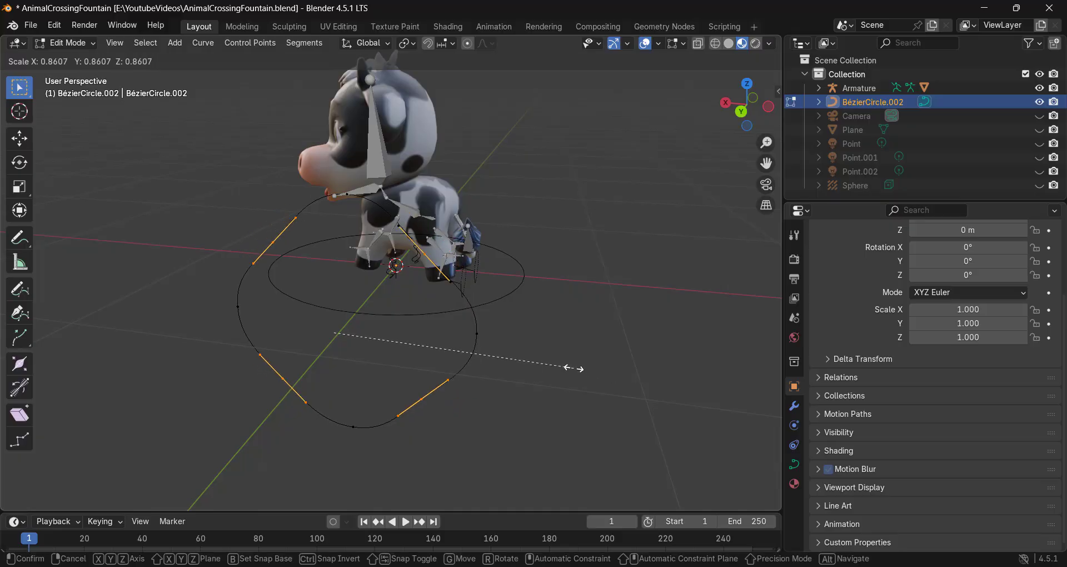
left_click(519, 360)
Step: Move the four diagonal control points 0.216 m along global Y, then about 0.05 m back along the same axis
middle_click_drag(520, 360, 414, 346)
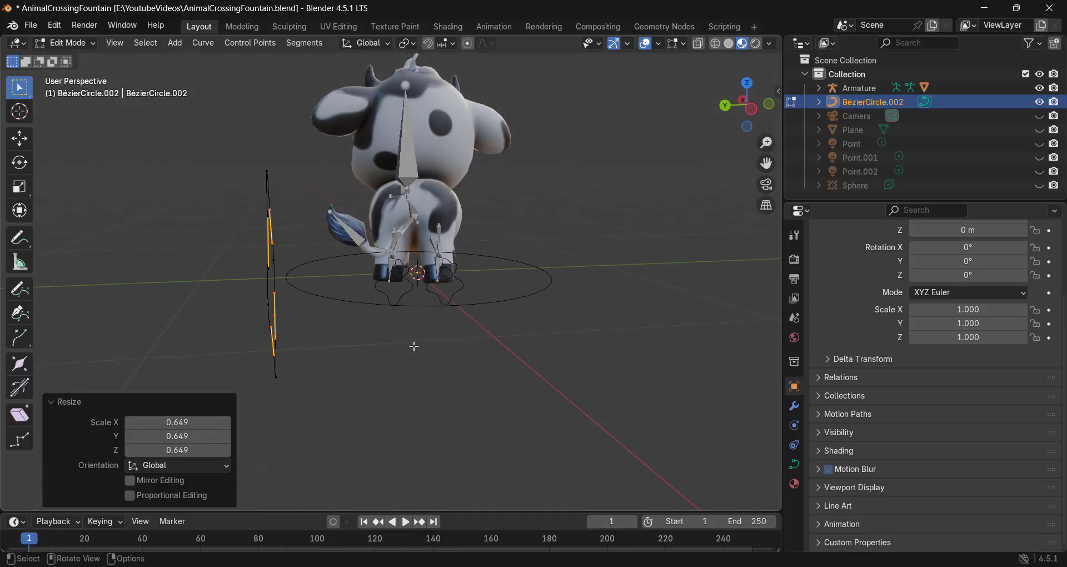
key("g")
key("y")
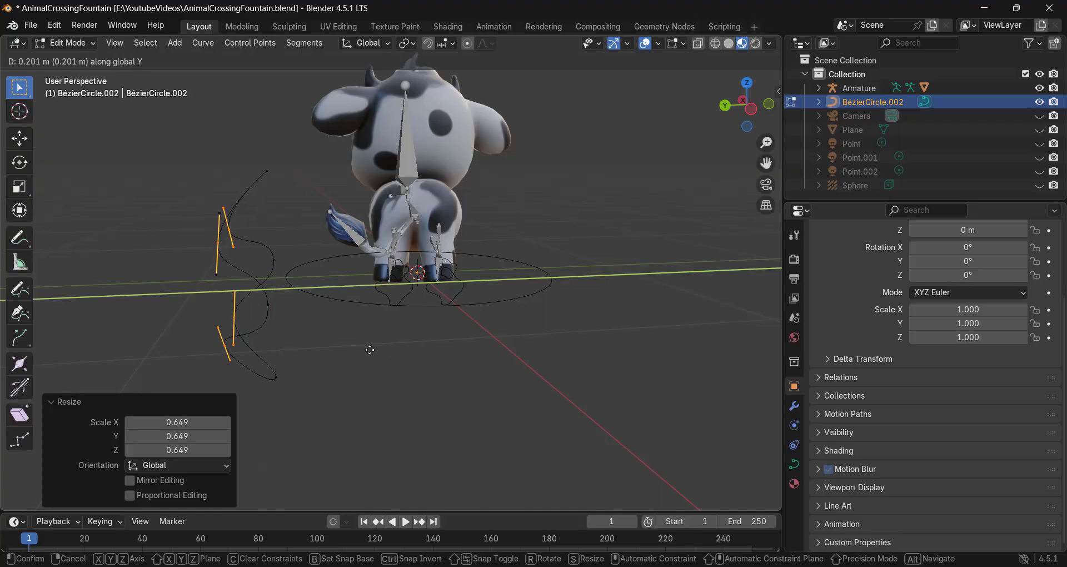
left_click(367, 349)
middle_click_drag(368, 350, 519, 335)
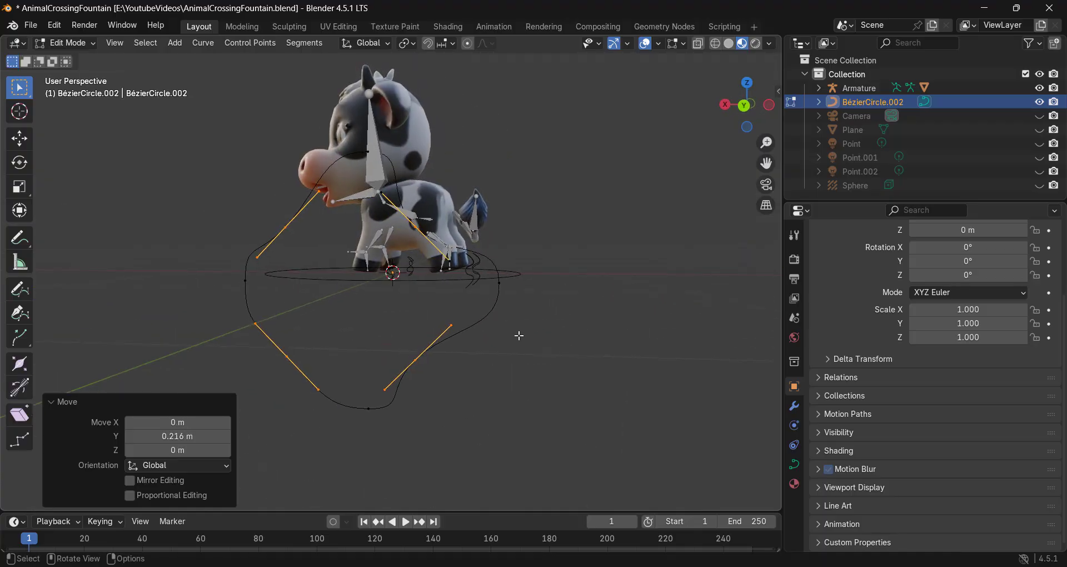
key("g")
key("y")
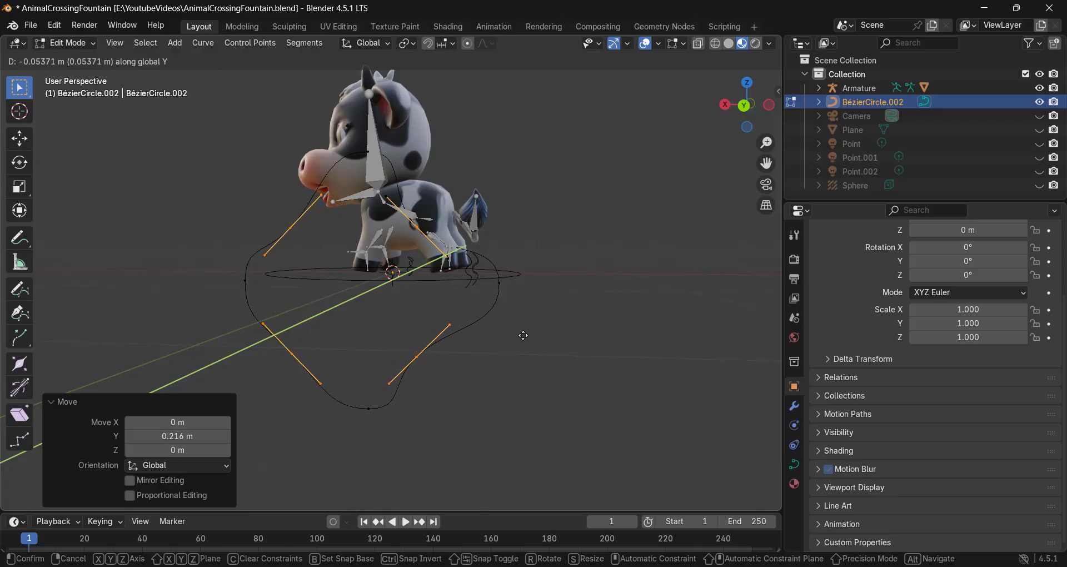
left_click(522, 335)
Step: Scale the whole curve to 0.675, return to Object Mode and delete the circle object from the scene
key("s")
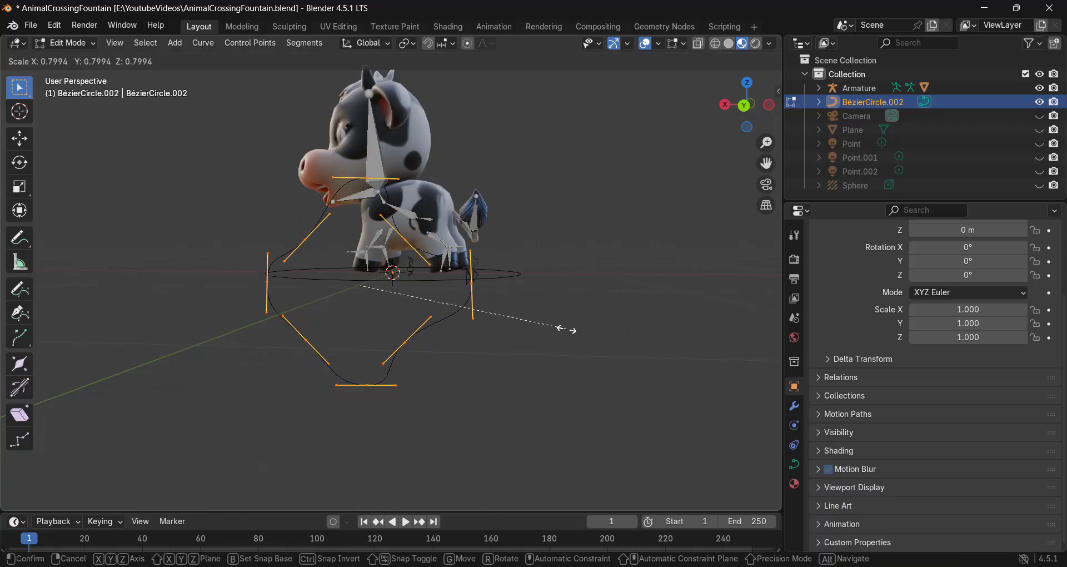
left_click(542, 327)
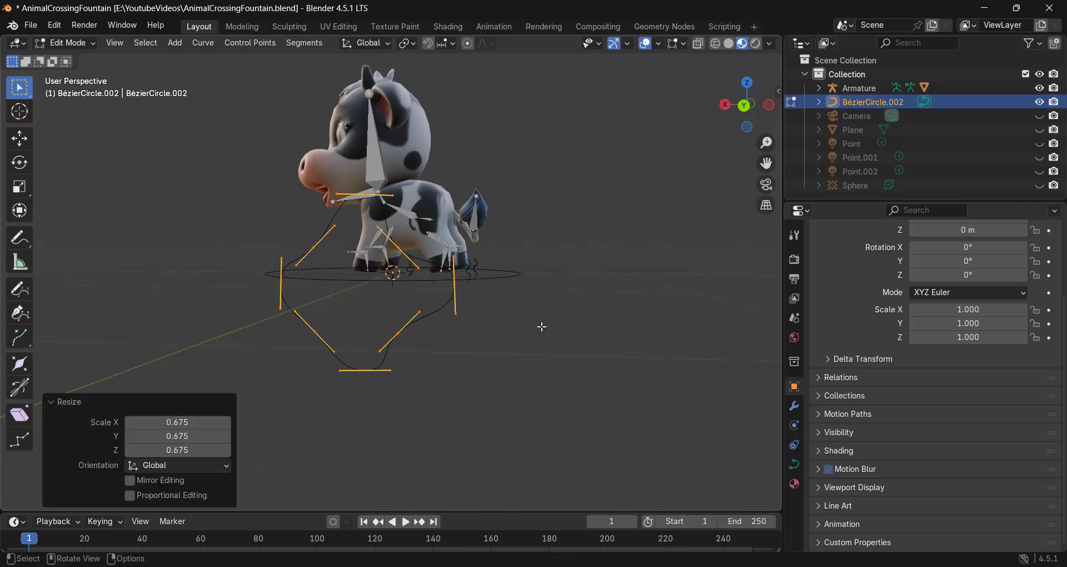
middle_click_drag(542, 327, 499, 338)
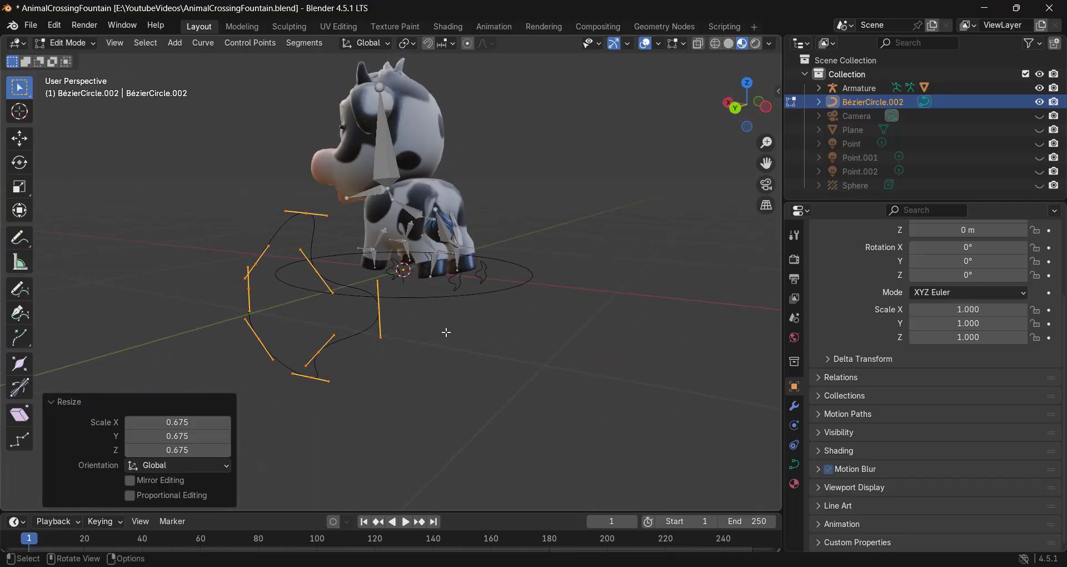
key("Tab")
key("Delete")
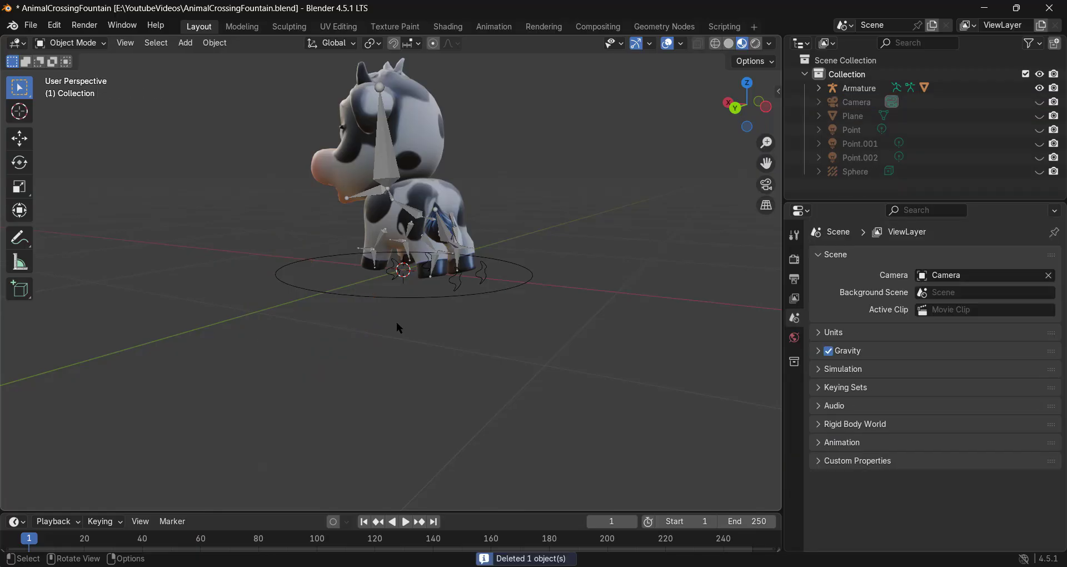
Step: In the armature's Pose Mode, set the BackLegIK.L bone's Bone Color to 01 - Theme Color Set
scroll(472, 295, "up", 3)
left_click(539, 297)
key("ctrl+Tab")
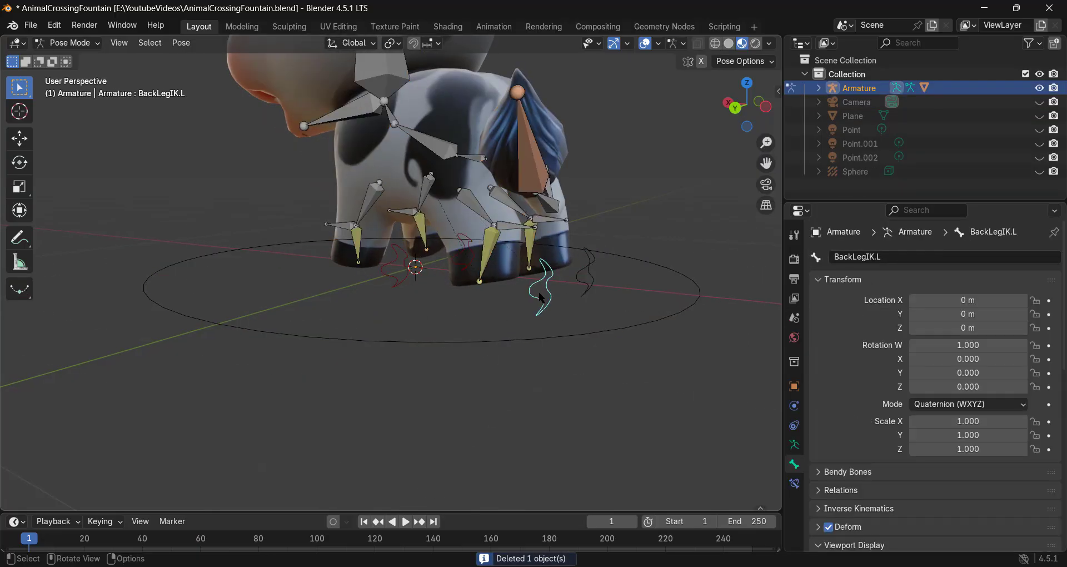
scroll(932, 428, "down", 10)
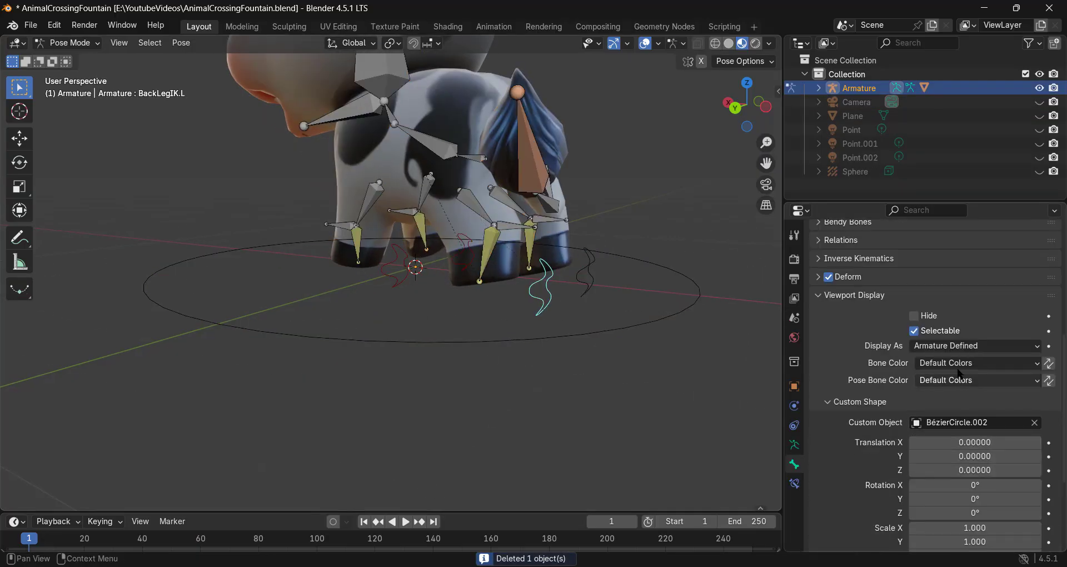
left_click(957, 365)
left_click(829, 403)
Step: Set both the Bone Color and Pose Bone Color of BackLegIK.R to 01 - Theme Color Set
left_click(589, 275)
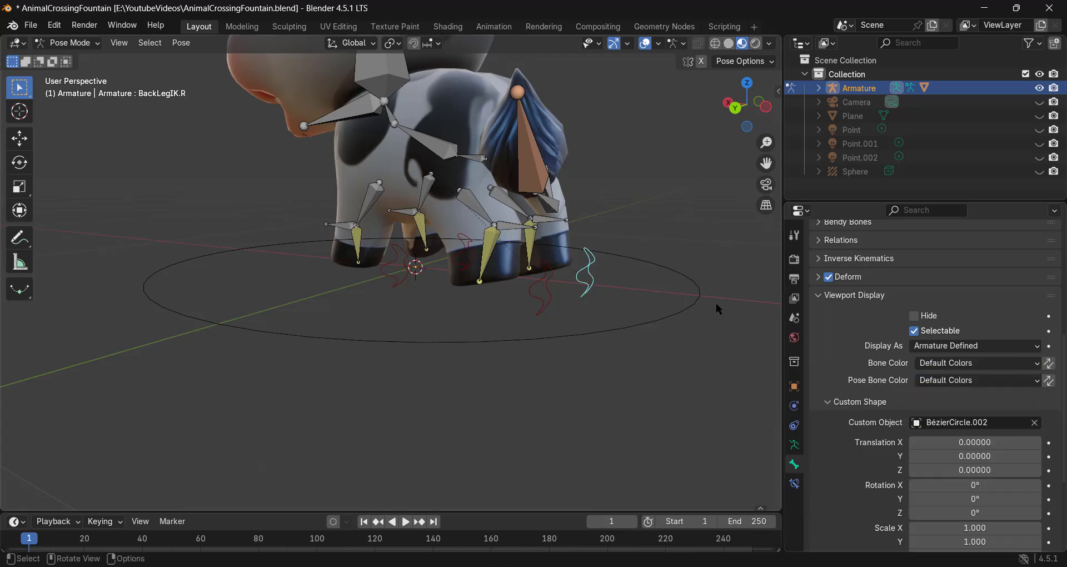
left_click(931, 360)
left_click(850, 396)
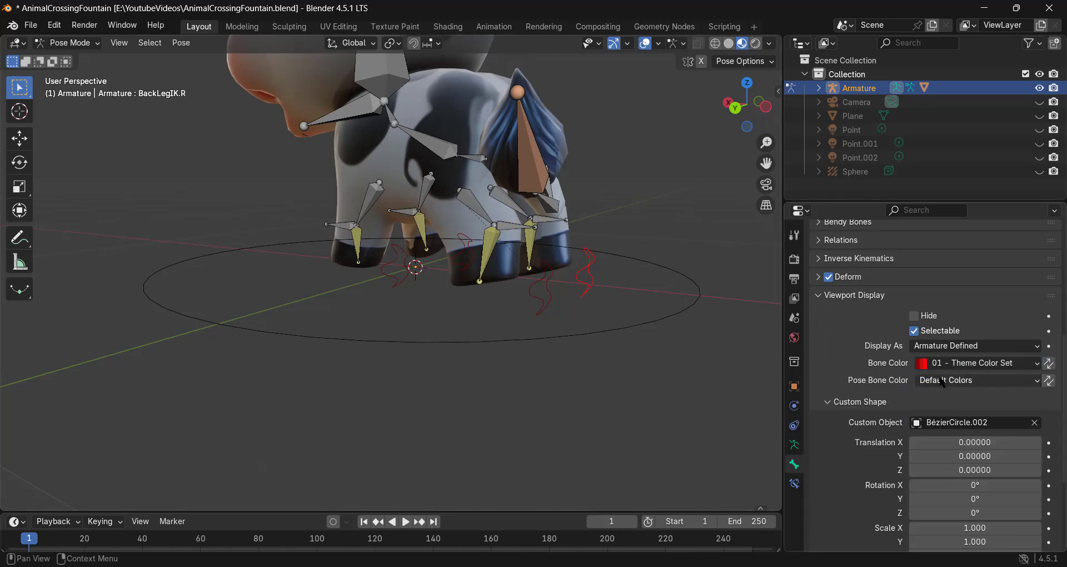
left_click(941, 381)
left_click(900, 411)
Step: Set the Pose Bone Color of BackLegIK.L to 01 - Theme Color Set
left_click(547, 302)
left_click(947, 381)
left_click(882, 414)
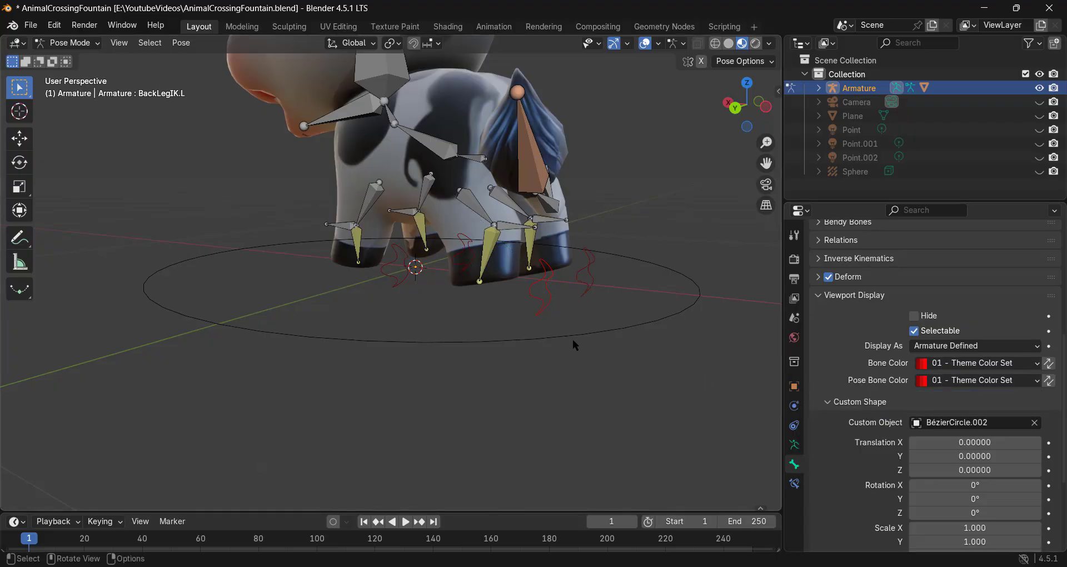
Step: Select the Head bone and turn off the In Front display in the armature's viewport display settings
scroll(573, 340, "down", 4)
middle_click_drag(620, 337, 674, 335)
scroll(426, 343, "up", 4)
middle_click_drag(472, 297, 443, 348)
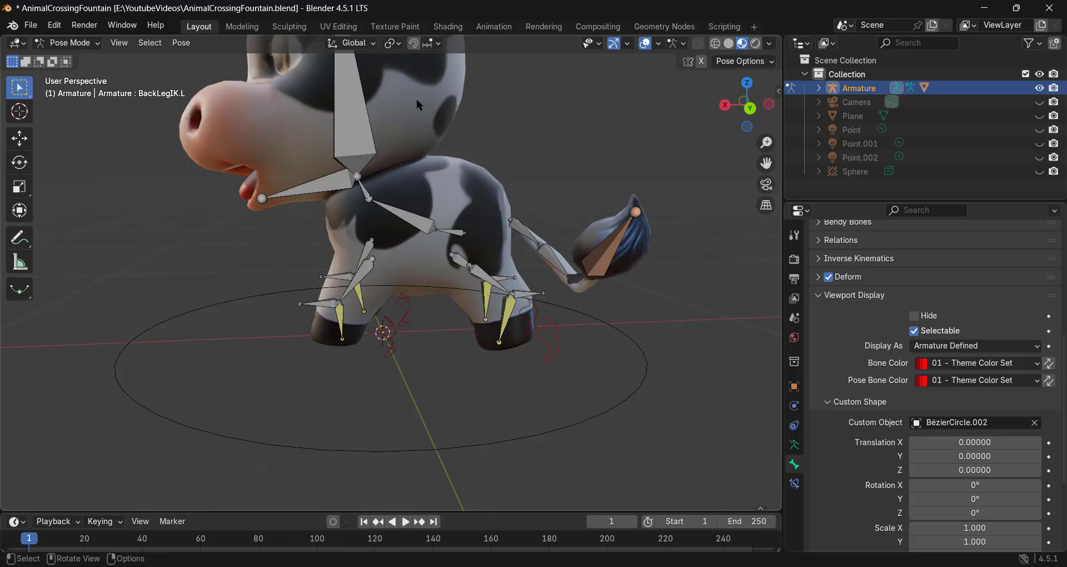
left_click(367, 139)
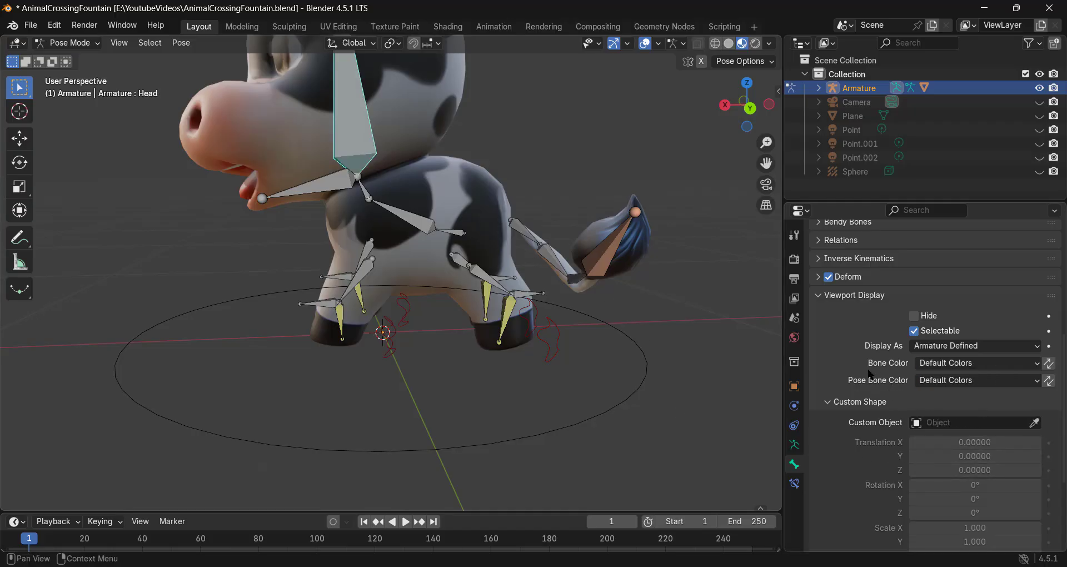
scroll(841, 329, "up", 2)
left_click(793, 445)
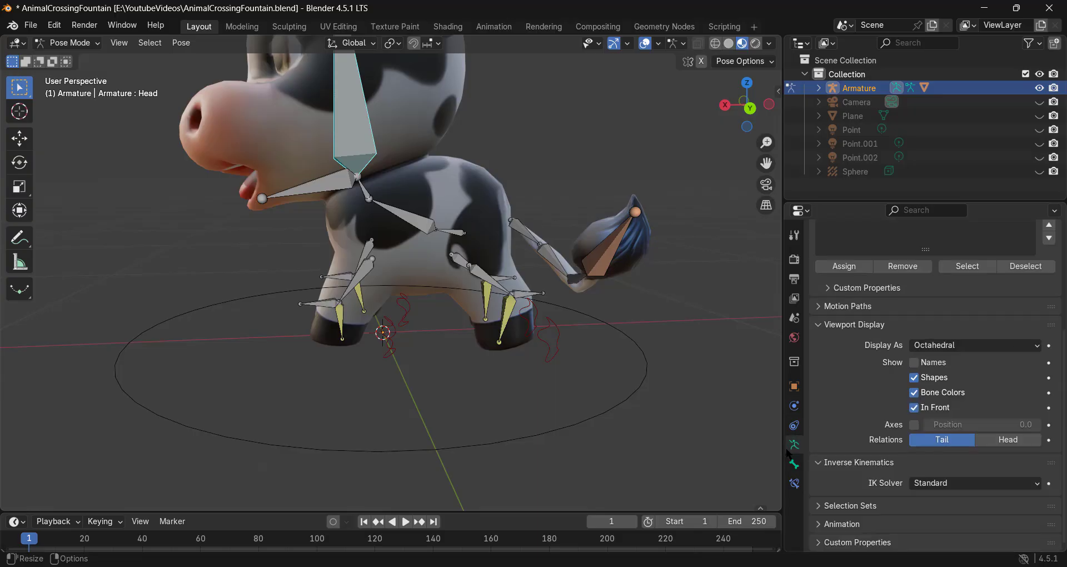
left_click(925, 407)
Step: Examine which control shapes show outside the cow's body and turn the armature's In Front display back on
scroll(550, 350, "down", 4)
middle_click_drag(550, 350, 606, 383)
scroll(603, 380, "up", 3)
middle_click_drag(426, 284, 394, 238)
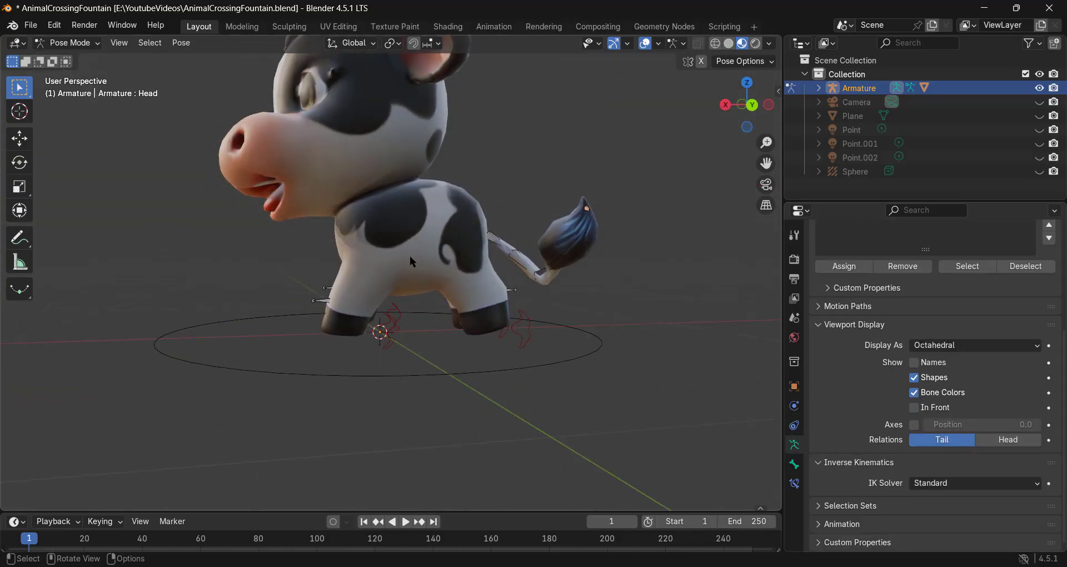
scroll(411, 258, "up", 4)
mouse_move(498, 341)
middle_mouse_down()
mouse_move(442, 317)
mouse_move(482, 344)
middle_mouse_up()
scroll(455, 315, "down", 2)
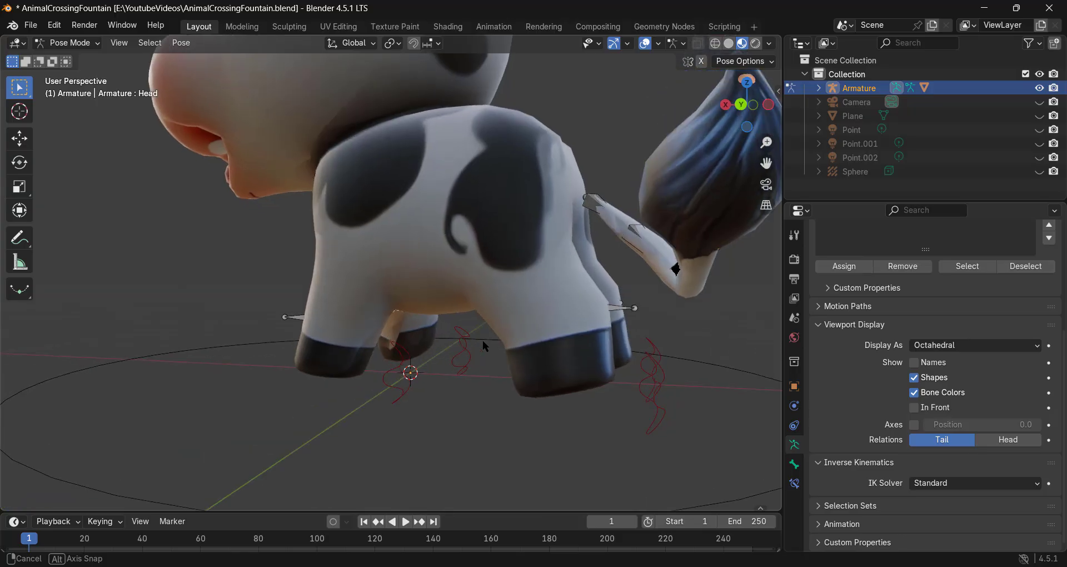
middle_click_drag(511, 382, 603, 371)
left_click(654, 379)
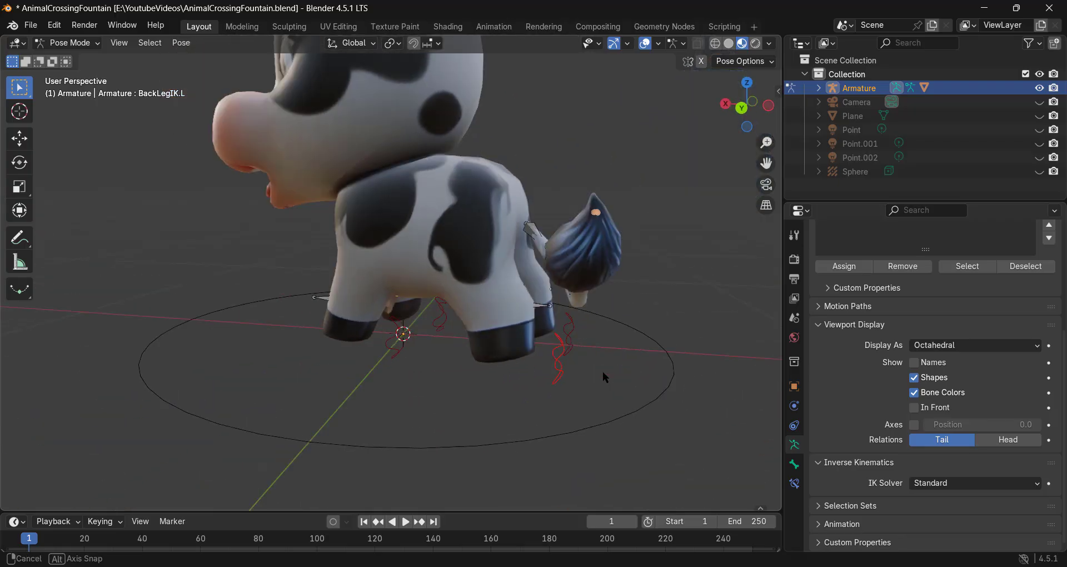
left_click(914, 408)
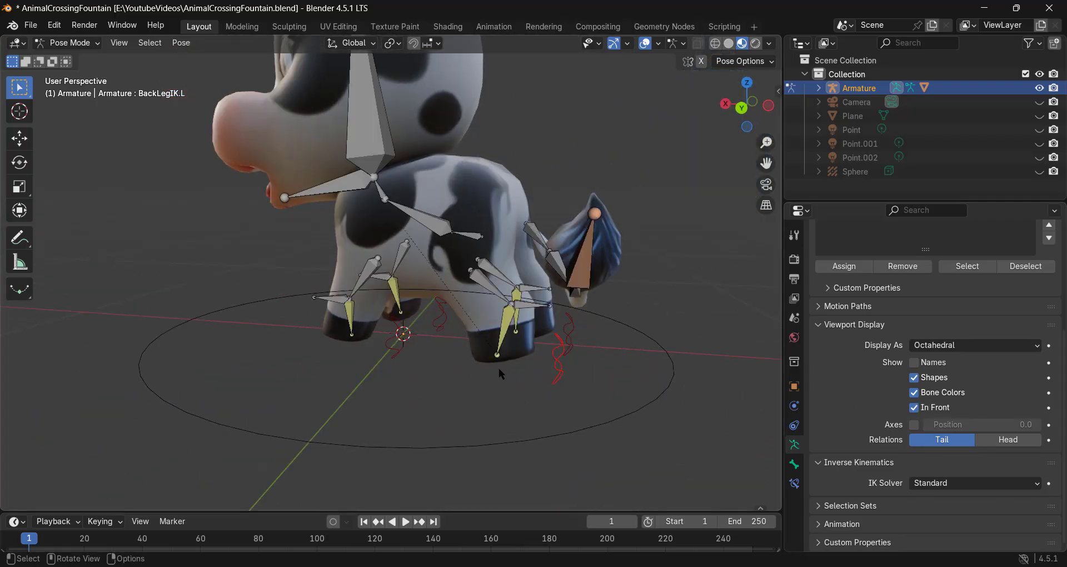
middle_click_drag(455, 356, 397, 322)
scroll(380, 356, "up", 4)
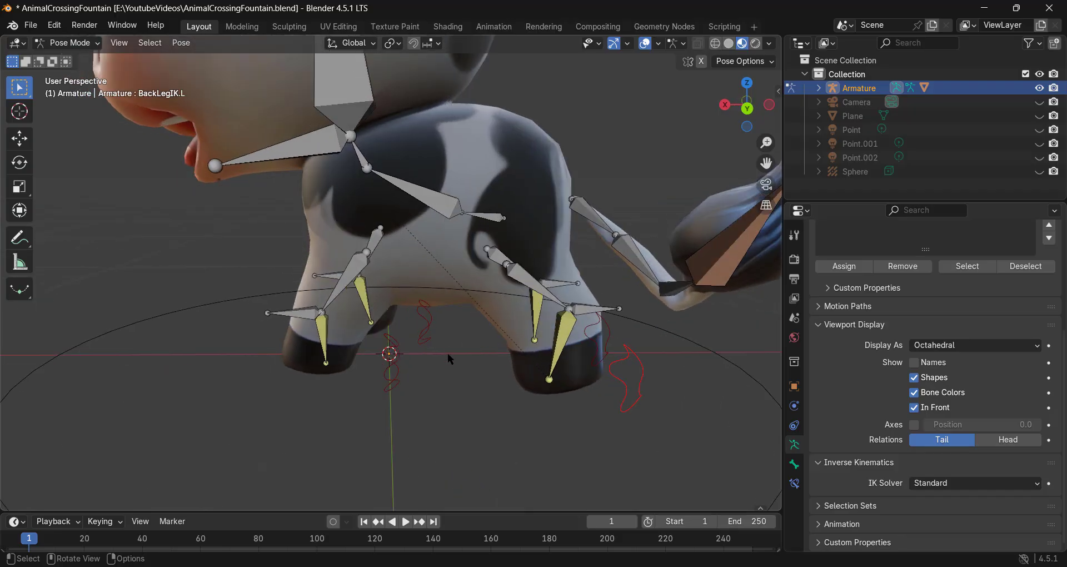
Step: Return to Object Mode, deselect the armature and add a 2 m cube mesh at the world origin
key("ctrl+Tab")
middle_click_drag(447, 348, 358, 280)
scroll(366, 364, "down", 1)
middle_click_drag(367, 366, 414, 377)
scroll(413, 379, "up", 1)
left_click(436, 427)
middle_click_drag(440, 412, 429, 395)
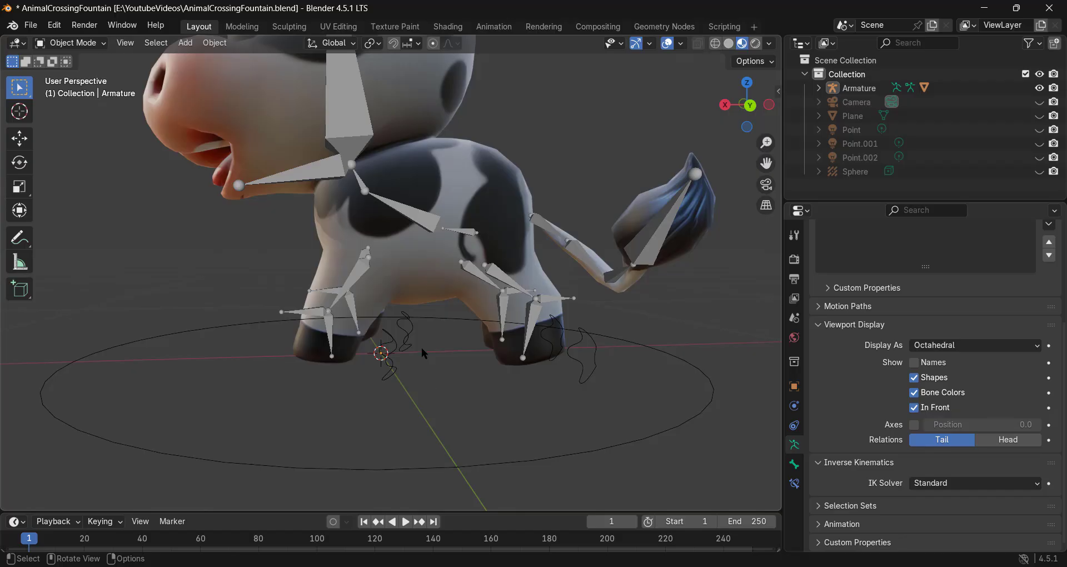
key("shift+a")
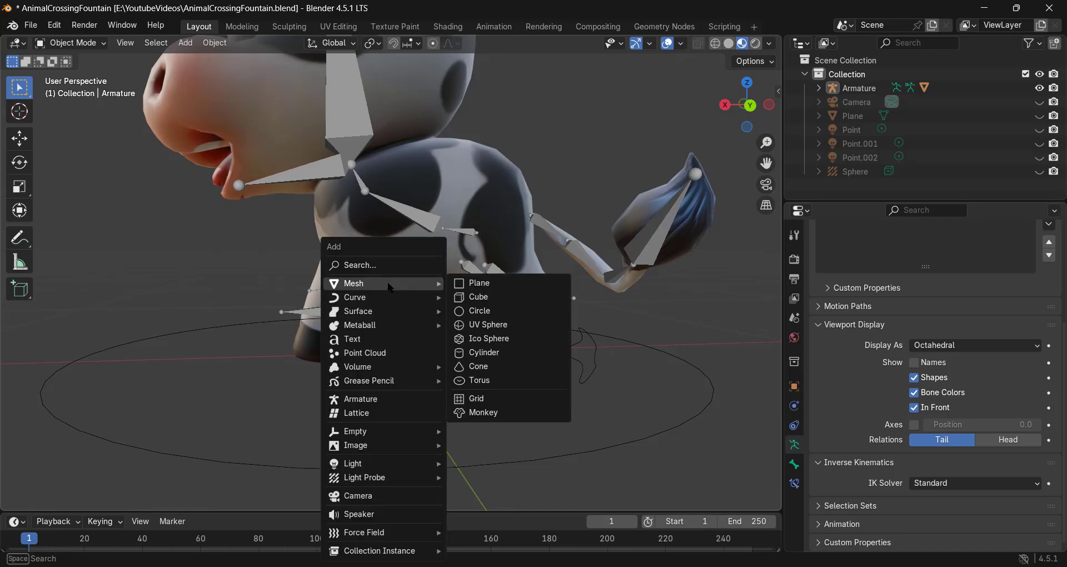
mouse_move(355, 283)
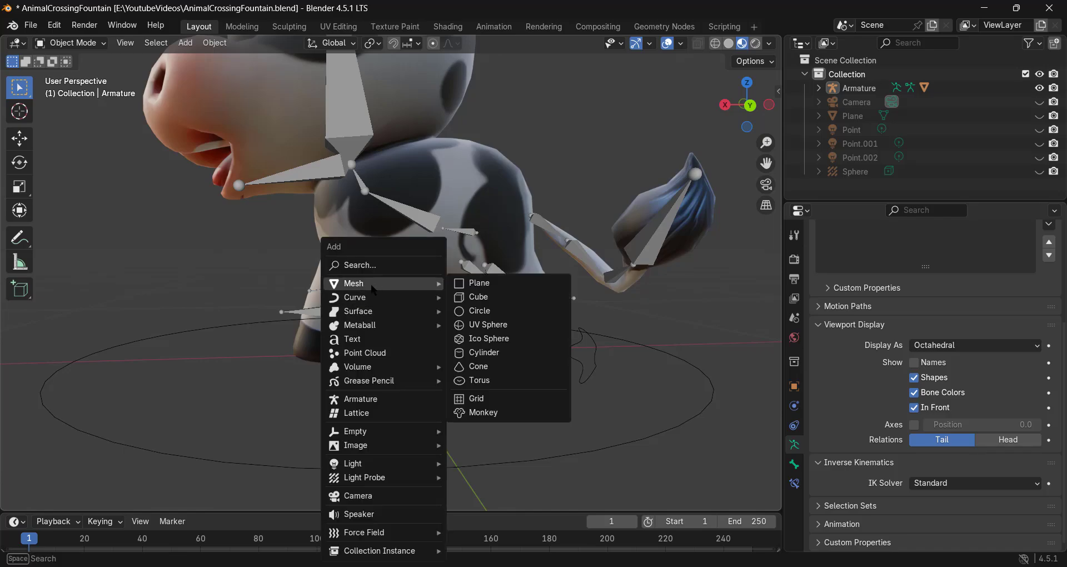
left_click(469, 297)
Step: Scale the cube's geometry to 0.075 in Edit Mode and return to Object Mode
scroll(433, 312, "down", 5)
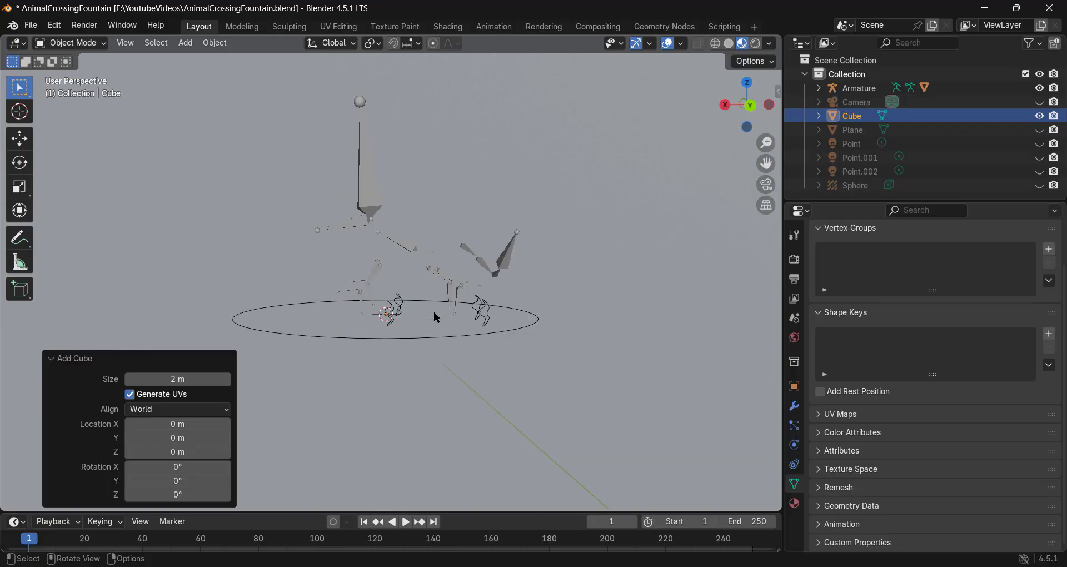
key("Tab")
key("s")
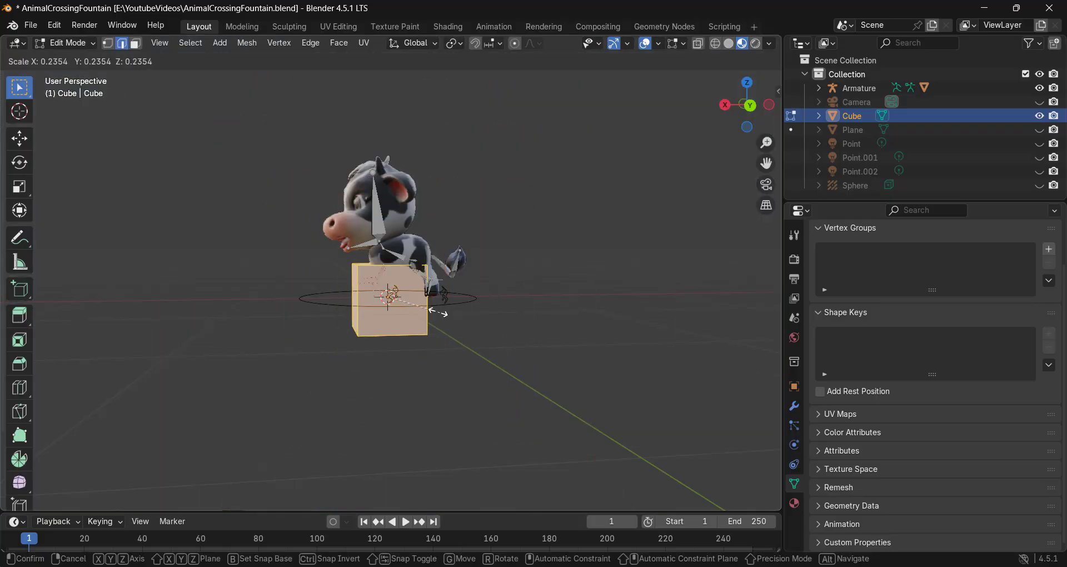
left_click(401, 297)
scroll(441, 338, "up", 5)
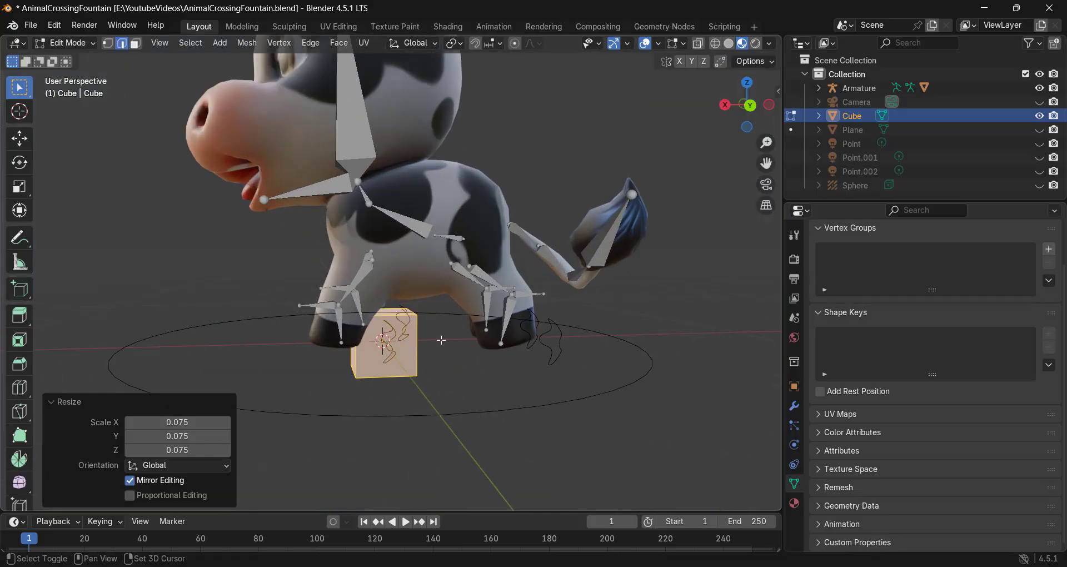
scroll(441, 338, "up", 3)
key("Tab")
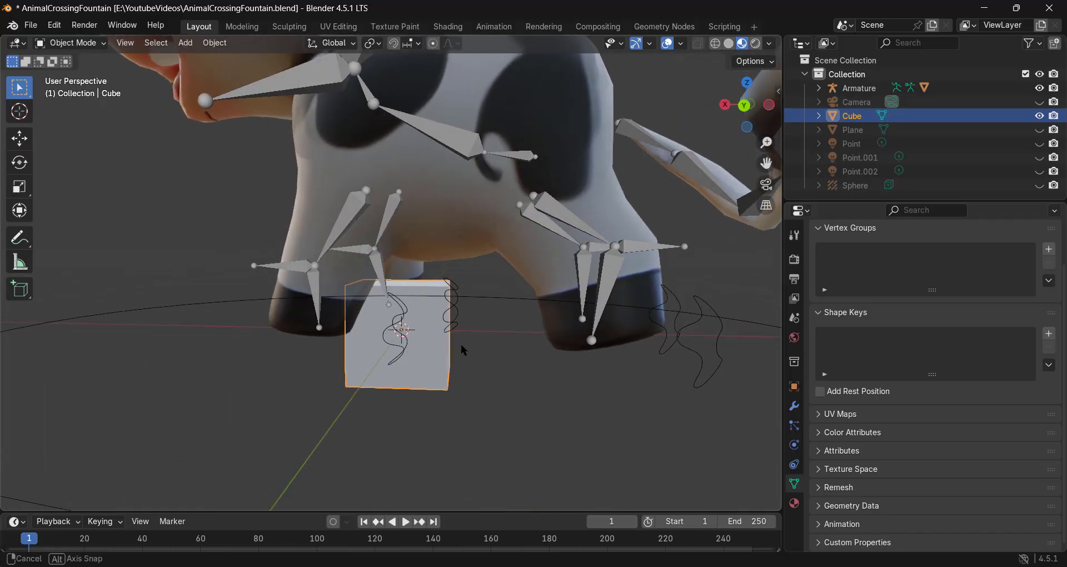
middle_click_drag(461, 341, 368, 247)
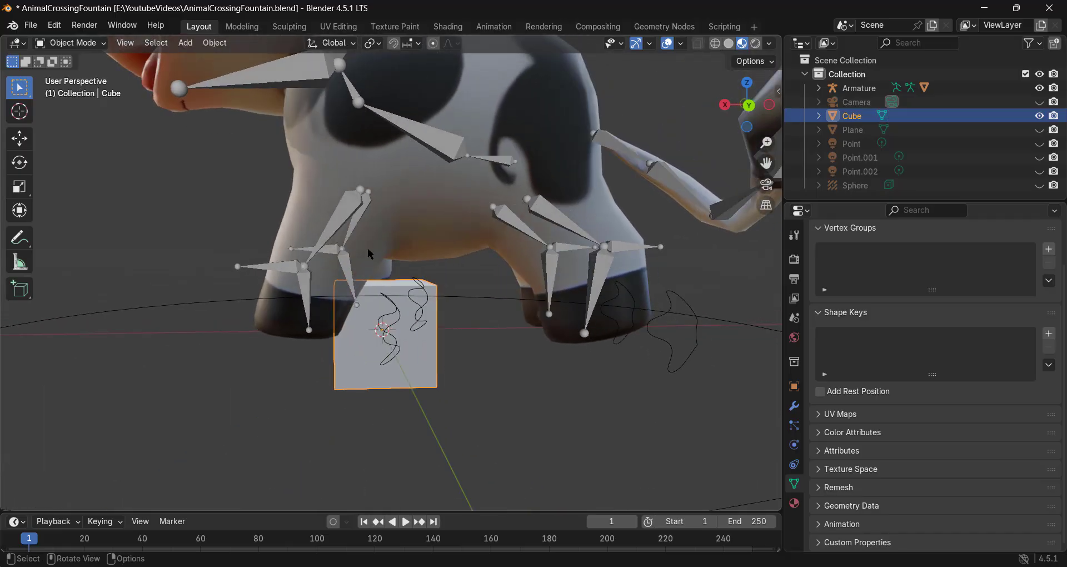
Step: Switch the armature to Pose Mode and assign the Cube as the custom shape of the FrontLeg1.L bone
left_click(341, 217)
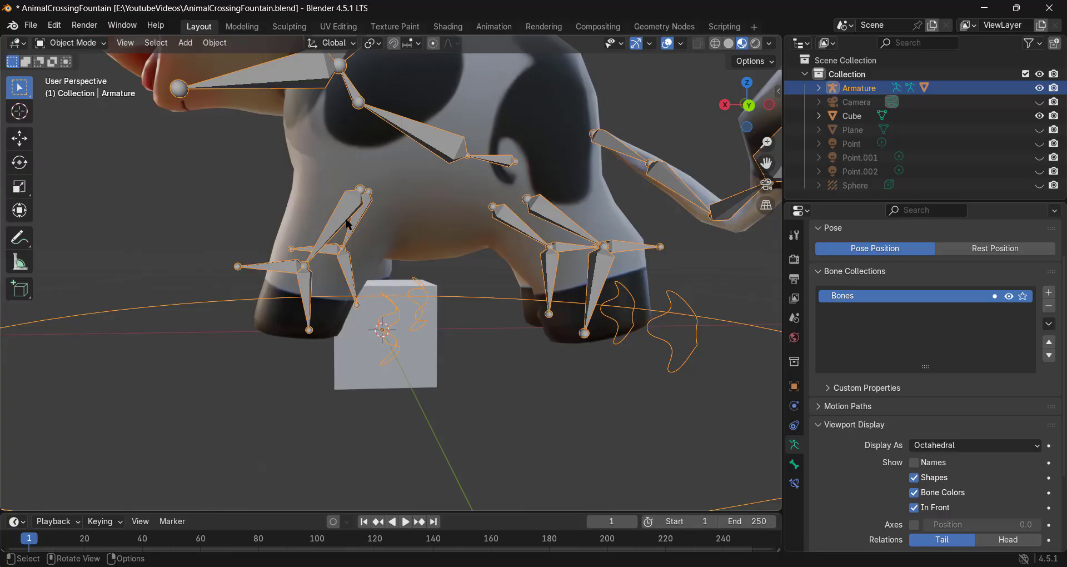
key("ctrl+Tab")
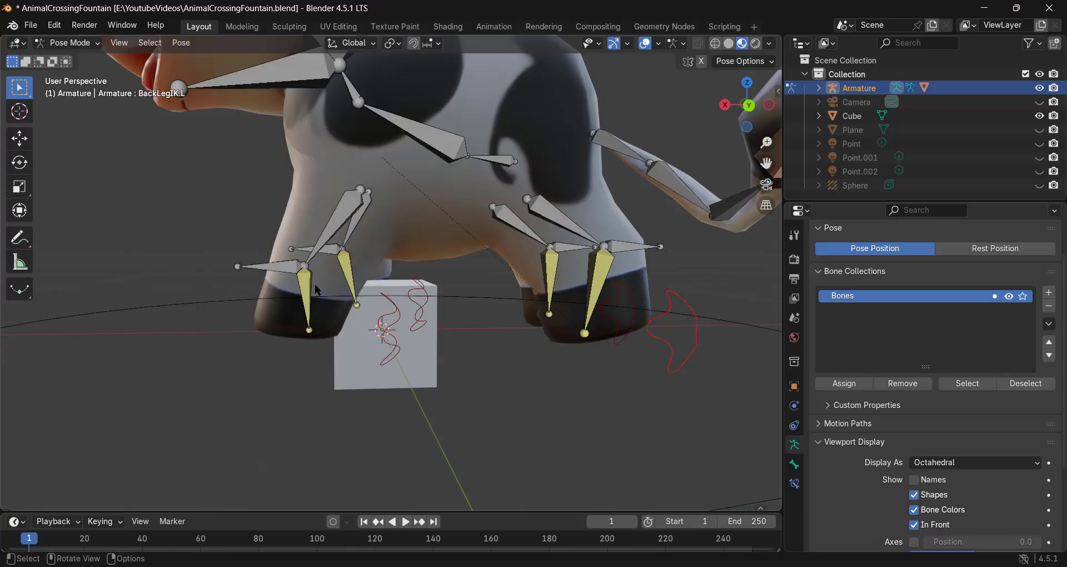
left_click(307, 292)
scroll(1028, 485, "down", 5)
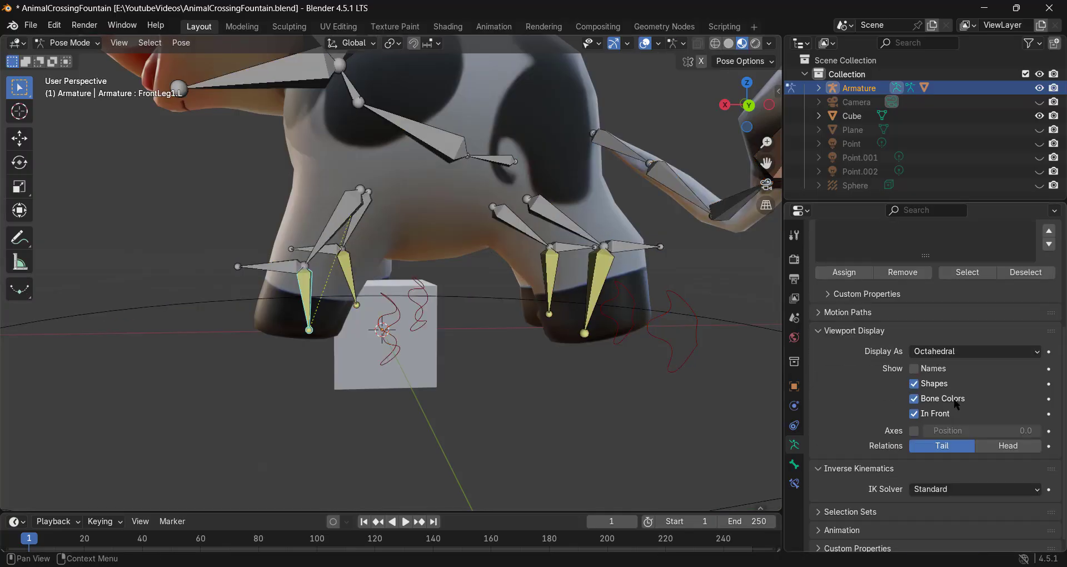
left_click(793, 464)
left_click(1034, 503)
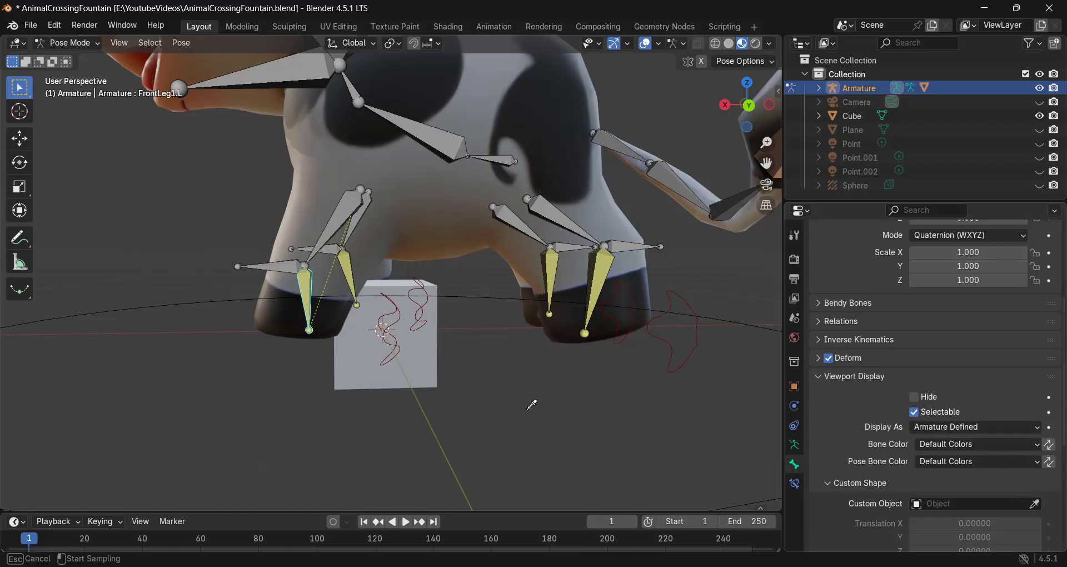
left_click(426, 370)
middle_click_drag(426, 370, 228, 293)
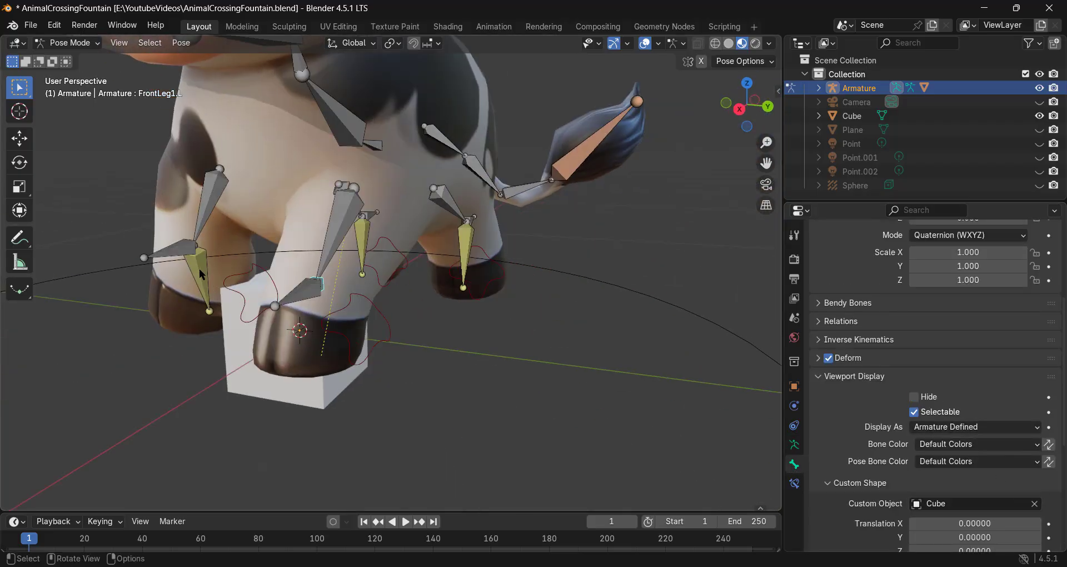
Step: Assign the Cube as the custom shape object of the FrontLeg1.R bone
left_click(201, 274)
left_click(1033, 503)
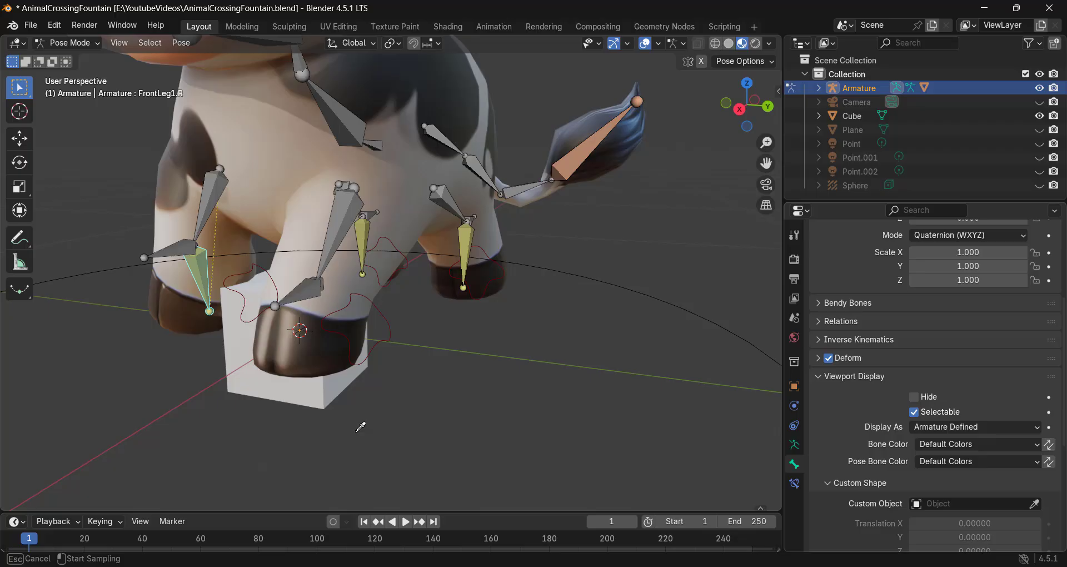
left_click(322, 393)
middle_click_drag(322, 393, 322, 248)
middle_click_drag(381, 352, 387, 347)
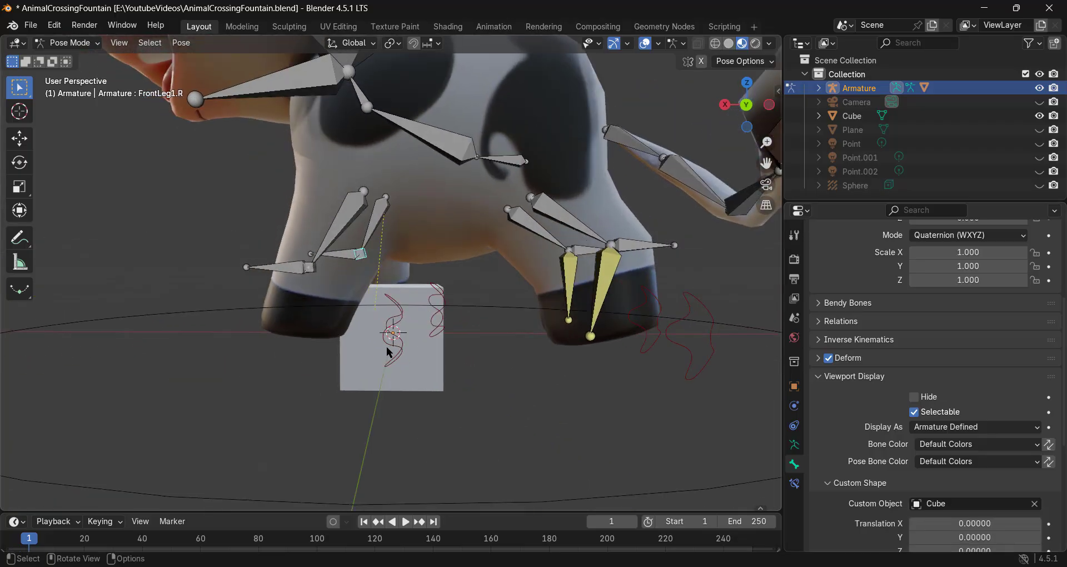
key("ctrl+Tab")
left_click(434, 352)
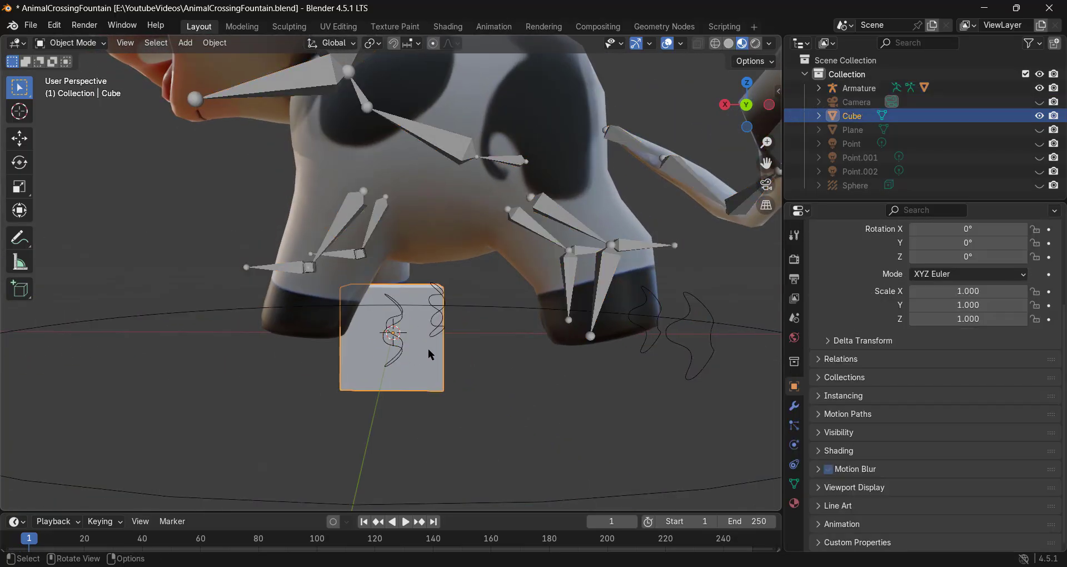
key("ctrl+Tab")
left_click(340, 277)
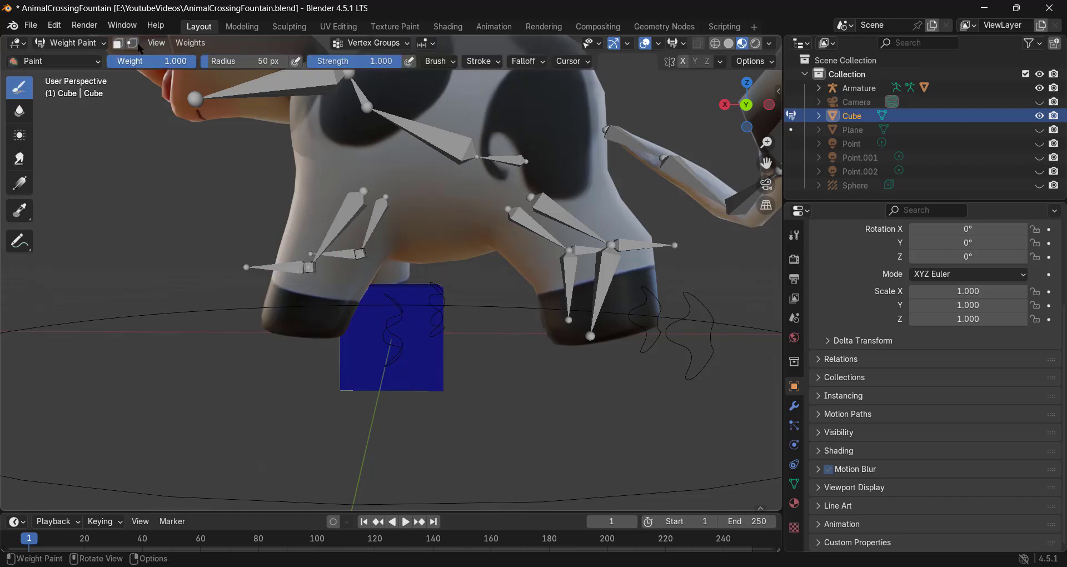
left_click(73, 43)
left_click(72, 57)
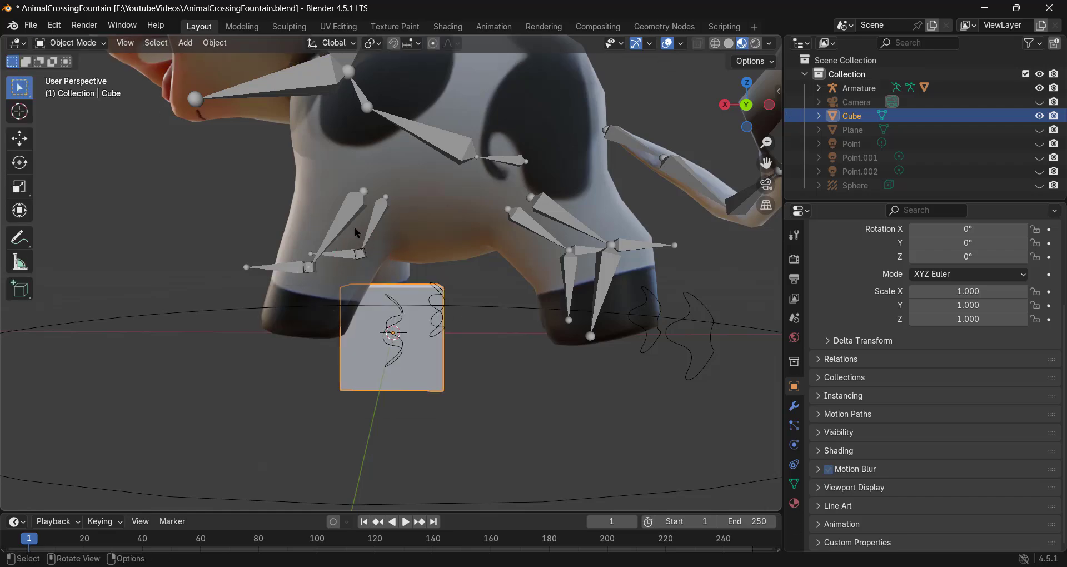
left_click(354, 227)
key("ctrl+Tab")
Step: Assign the Cube as the custom shape object of the FrontLeg2.L and FrontLeg2.R bones
left_click(351, 223)
scroll(1006, 422, "down", 6)
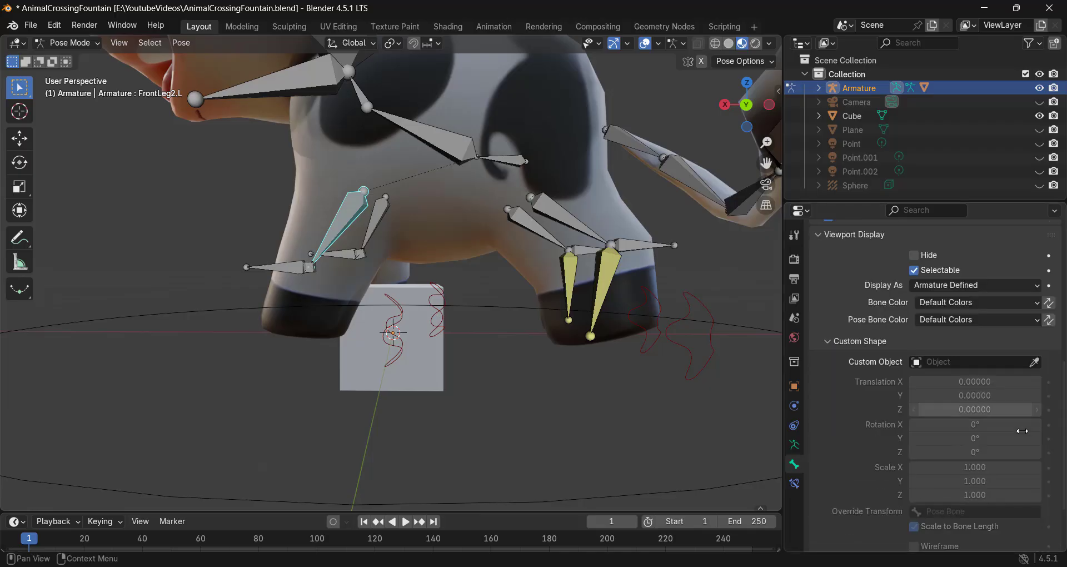
left_click(1034, 362)
left_click(450, 381)
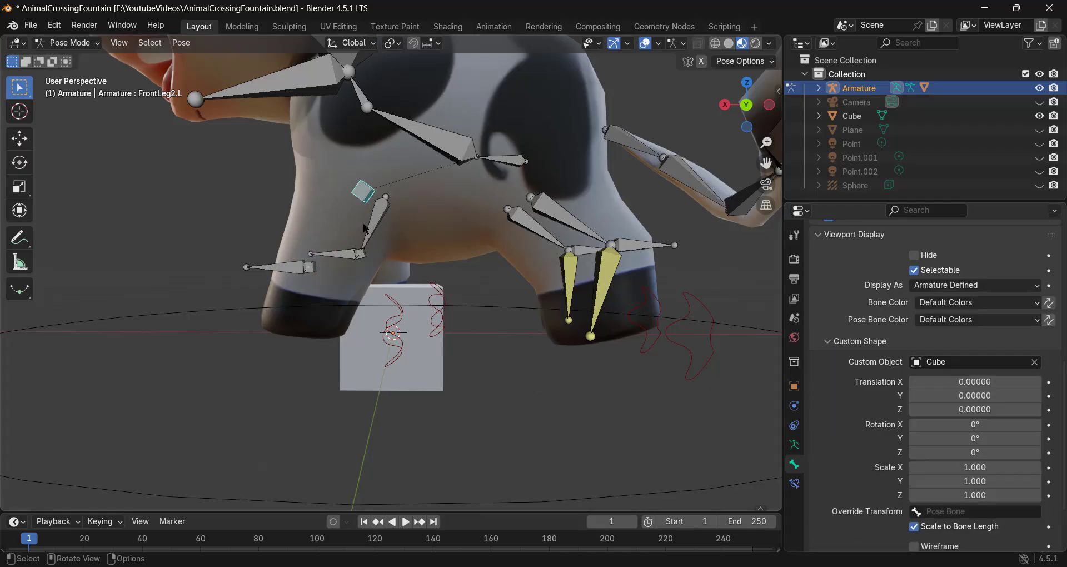
left_click(378, 223)
left_click(1034, 362)
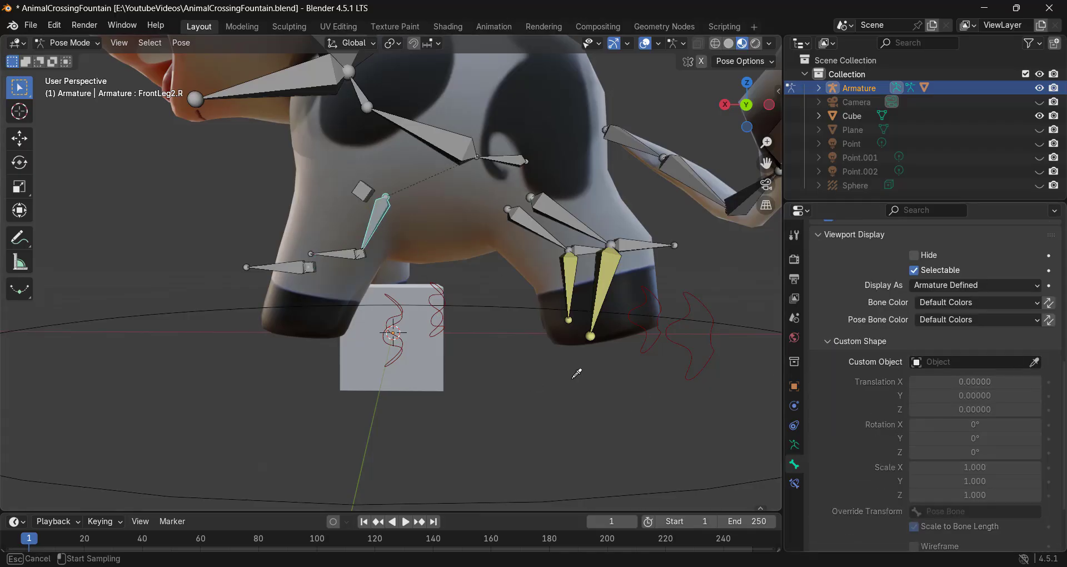
left_click(446, 375)
mouse_move(400, 277)
middle_mouse_down()
mouse_move(328, 252)
mouse_move(404, 273)
middle_mouse_up()
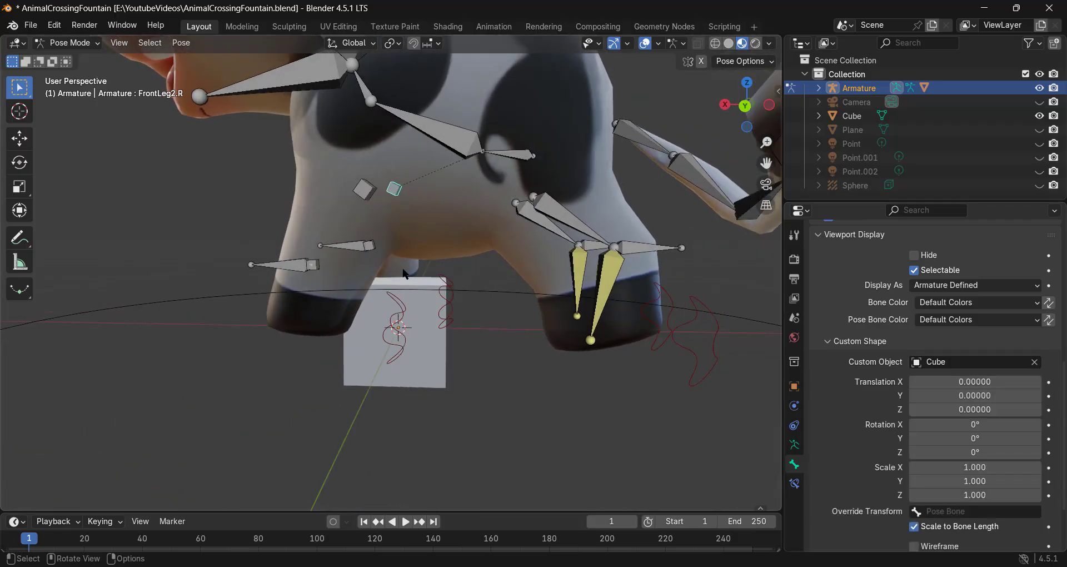
Step: Leave Pose Mode, open the cube in Edit Mode and scale its geometry by about 1.27 along Z
left_click(395, 369)
key("ctrl+Tab")
left_click(436, 380)
key("Tab")
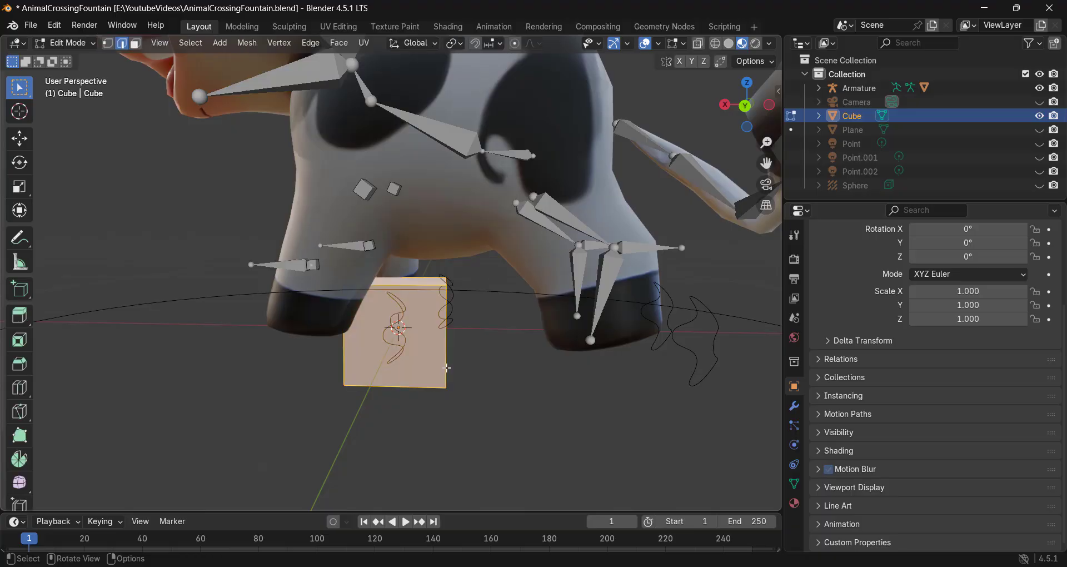
middle_click_drag(444, 345, 552, 380)
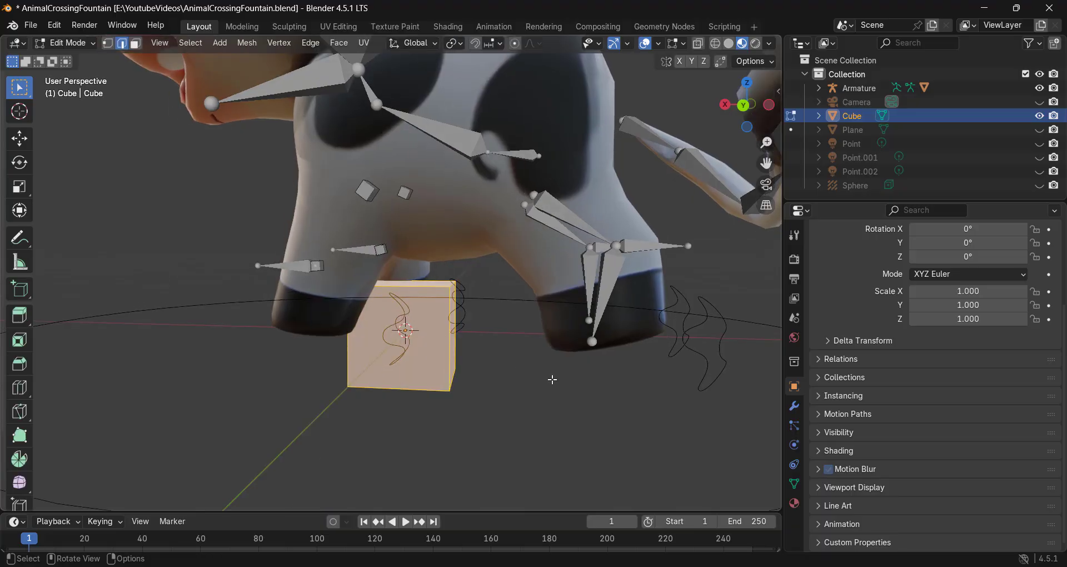
key("s")
key("z")
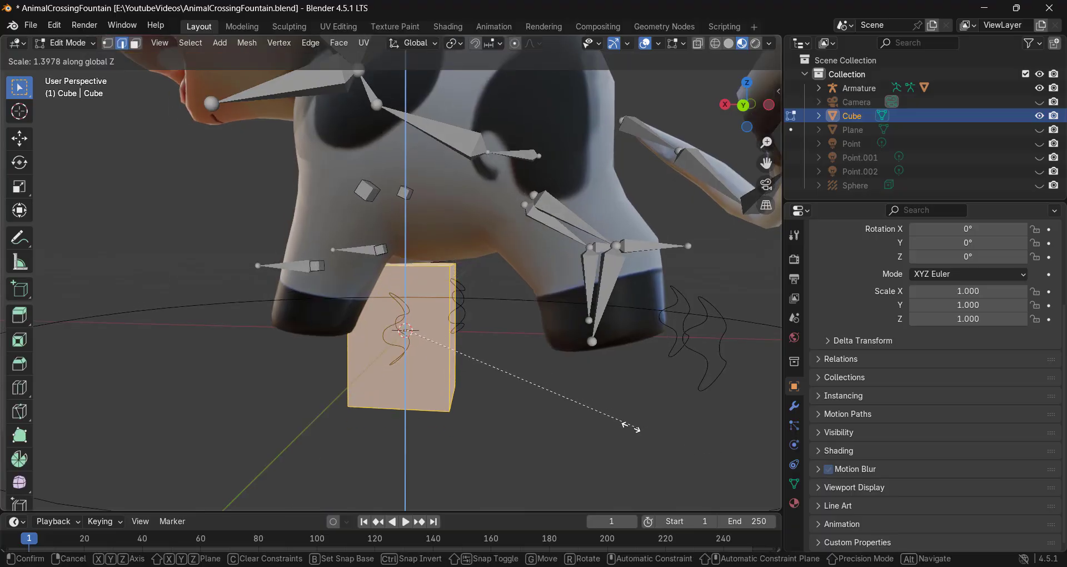
left_click(614, 427)
Step: Stretch the cube's geometry by about 4.45 along the Y axis
key("s")
key("x")
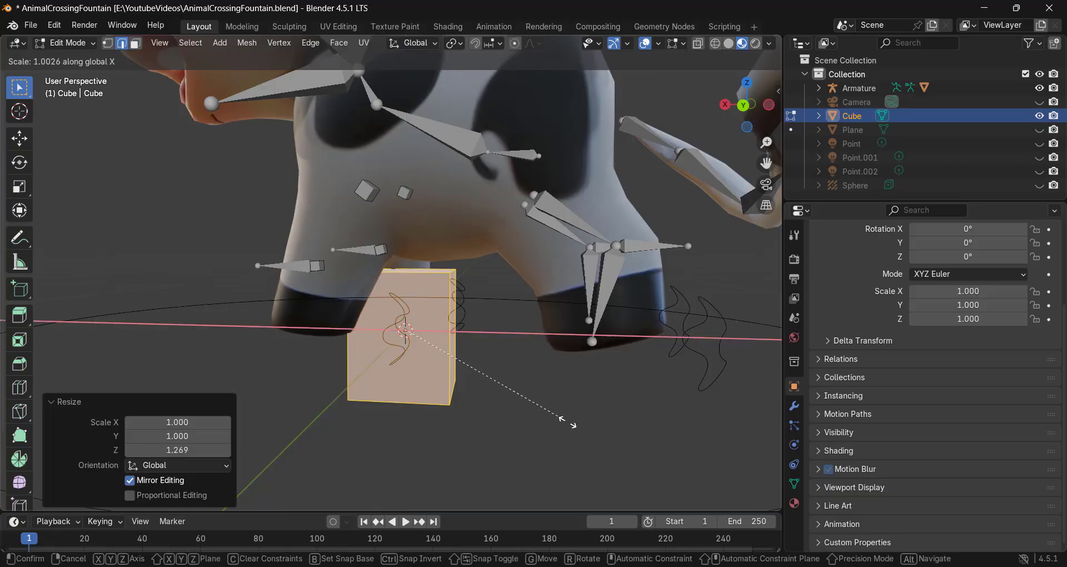
key("y")
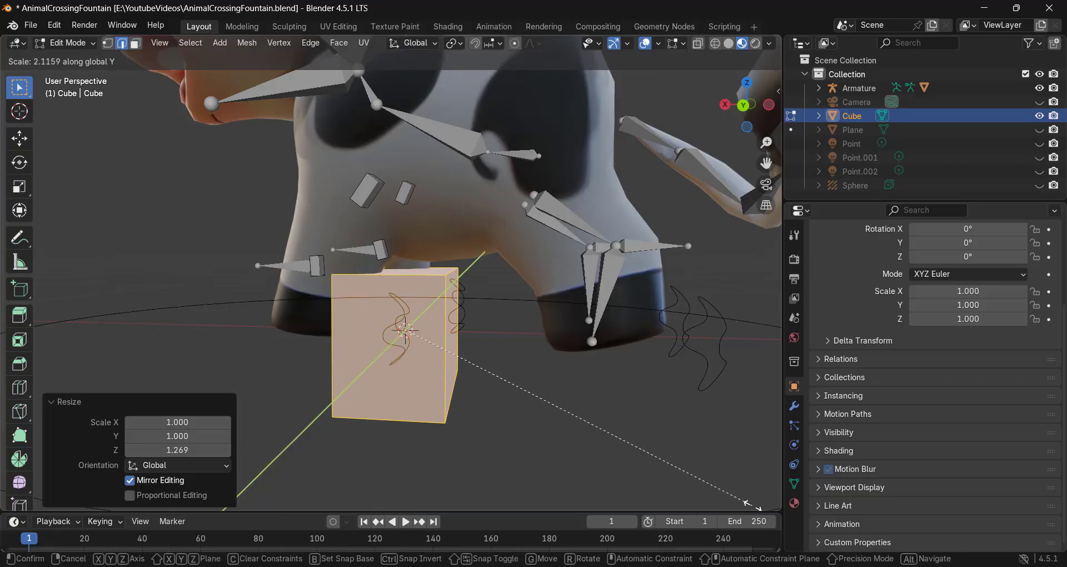
left_click(436, 89)
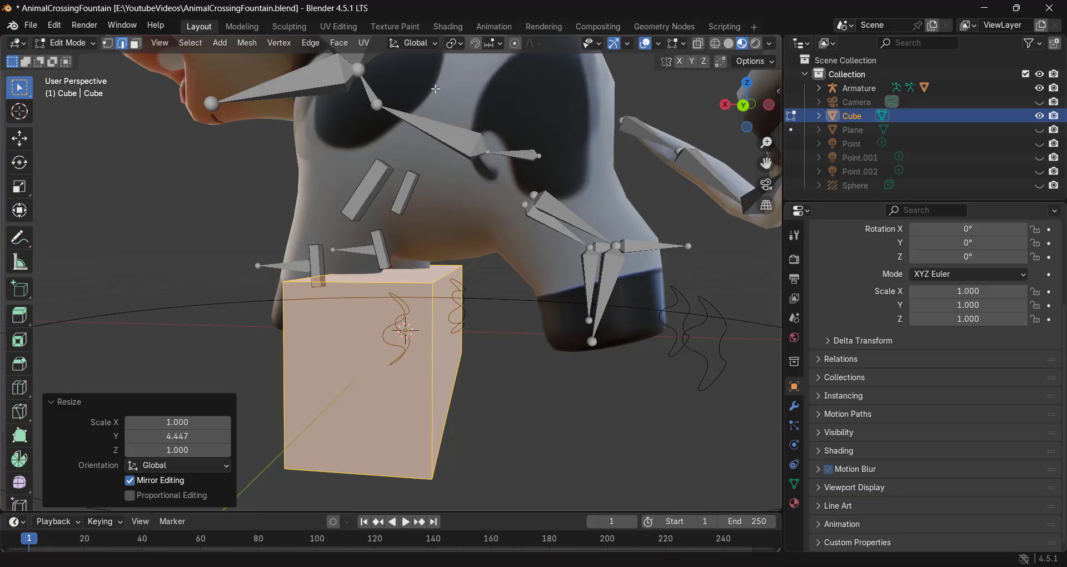
Step: Move the stretched geometry about 0.32 m along Y so the shapes slide down the front leg bones
middle_click_drag(421, 299, 388, 303)
key("g")
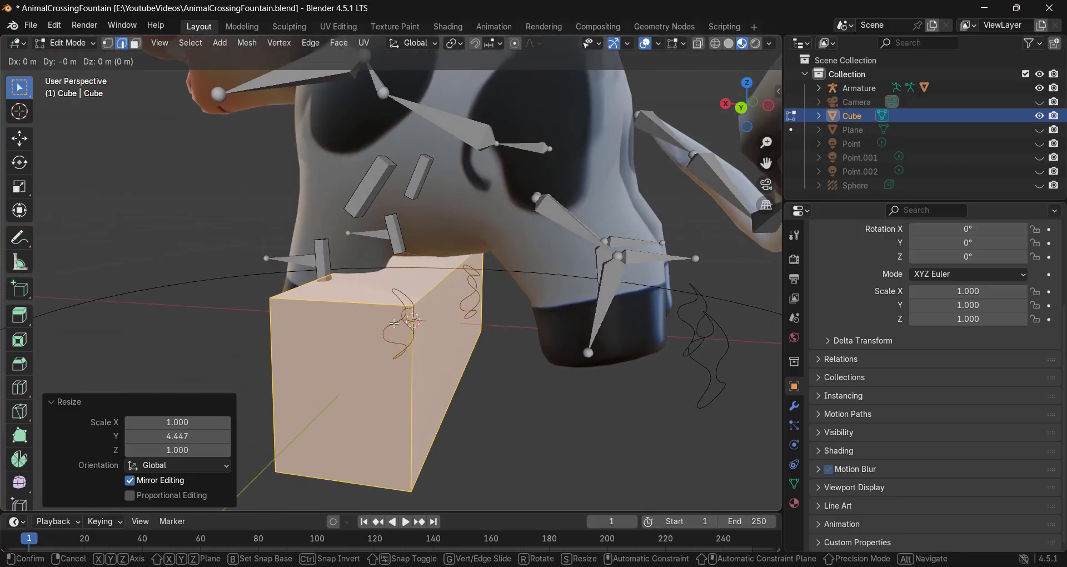
key("y")
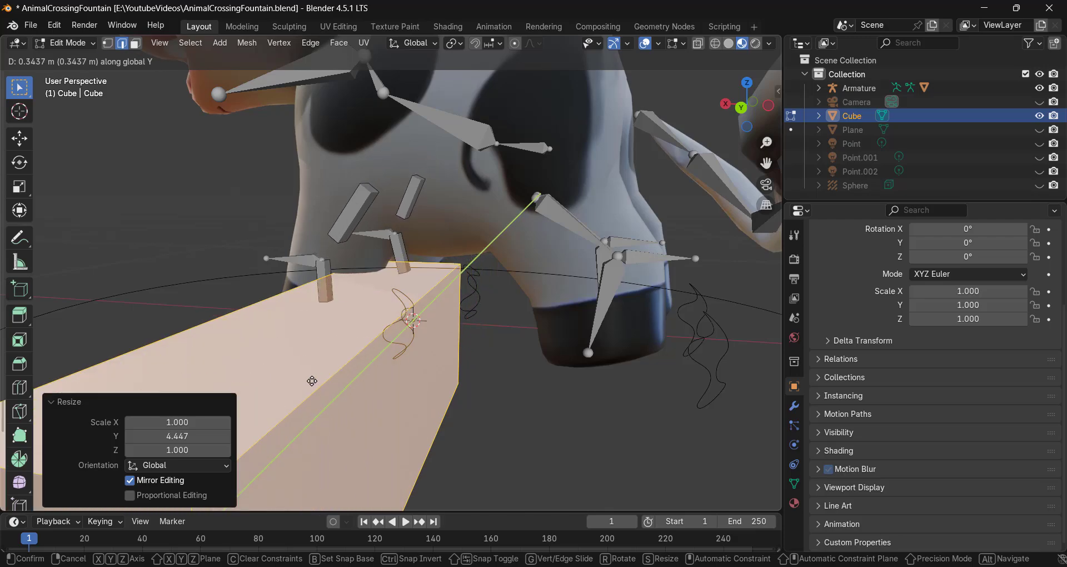
left_click(321, 375)
Step: Lengthen the box by about 1.29 along Y and shift it about 0.18 m further along Y
middle_click_drag(353, 358, 383, 349)
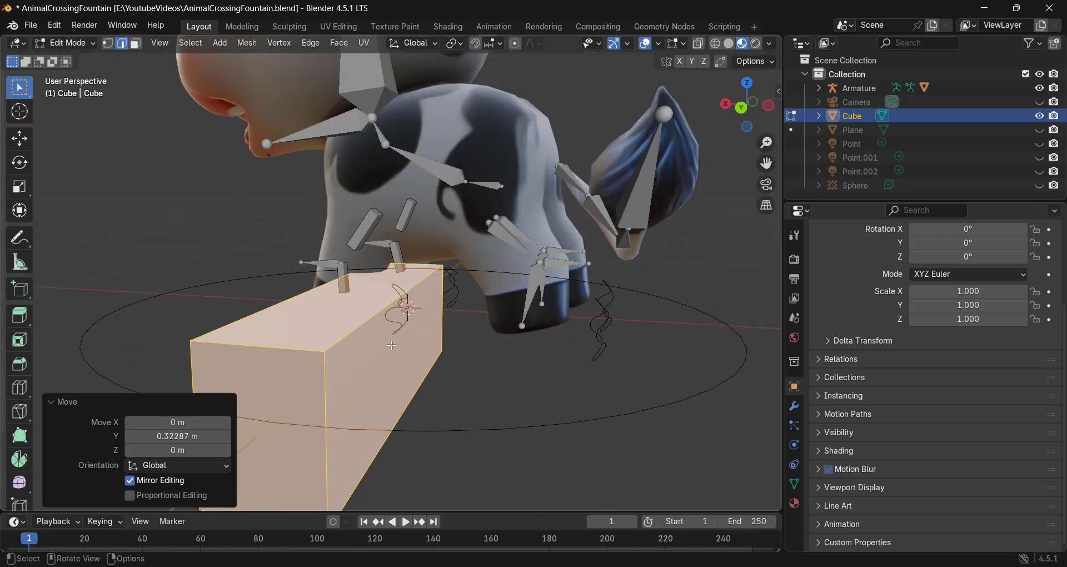
key("s")
key("y")
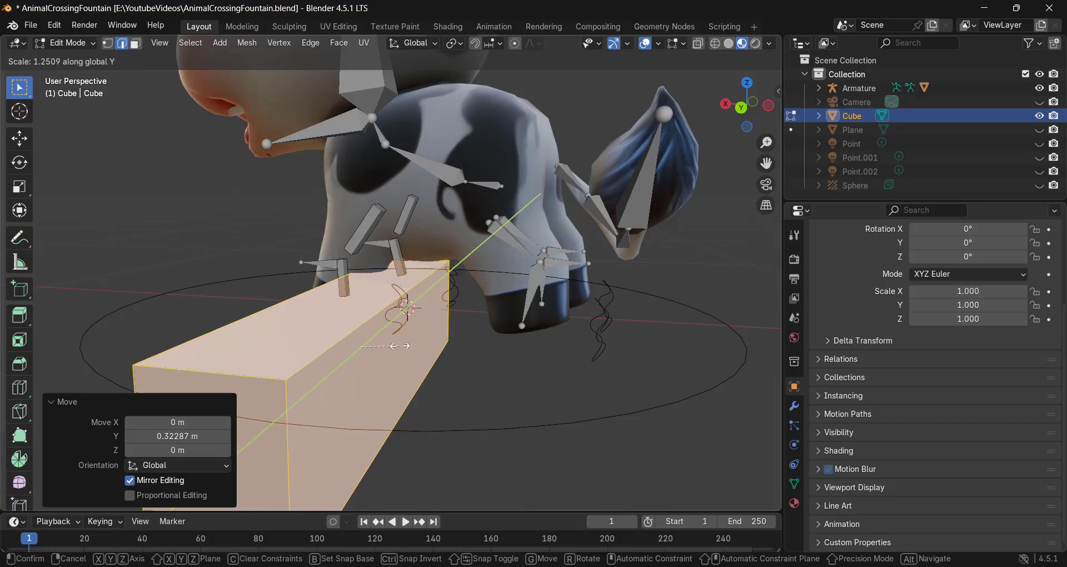
left_click(386, 349)
key("g")
key("y")
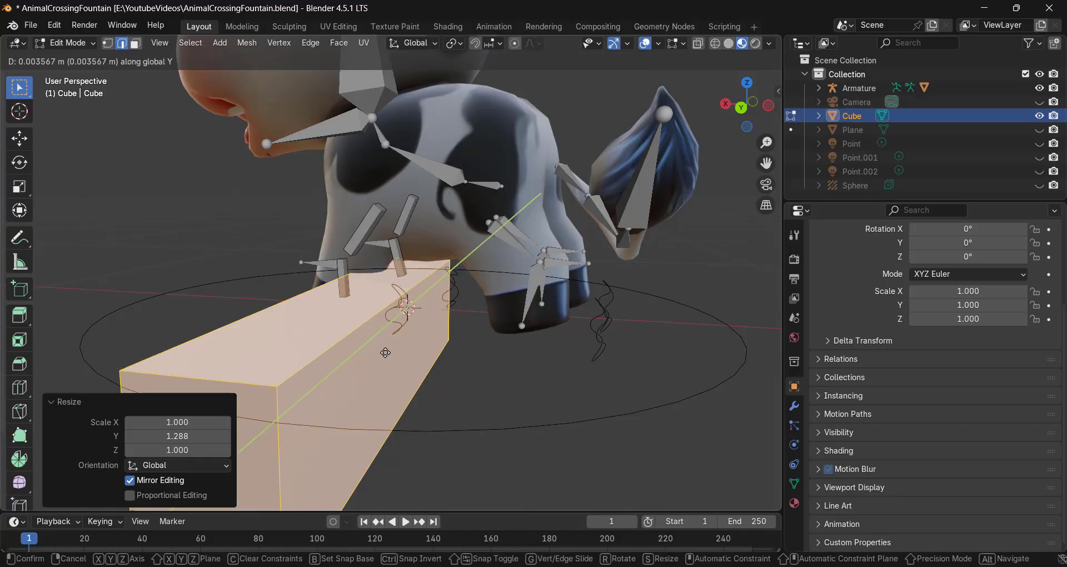
left_click(342, 374)
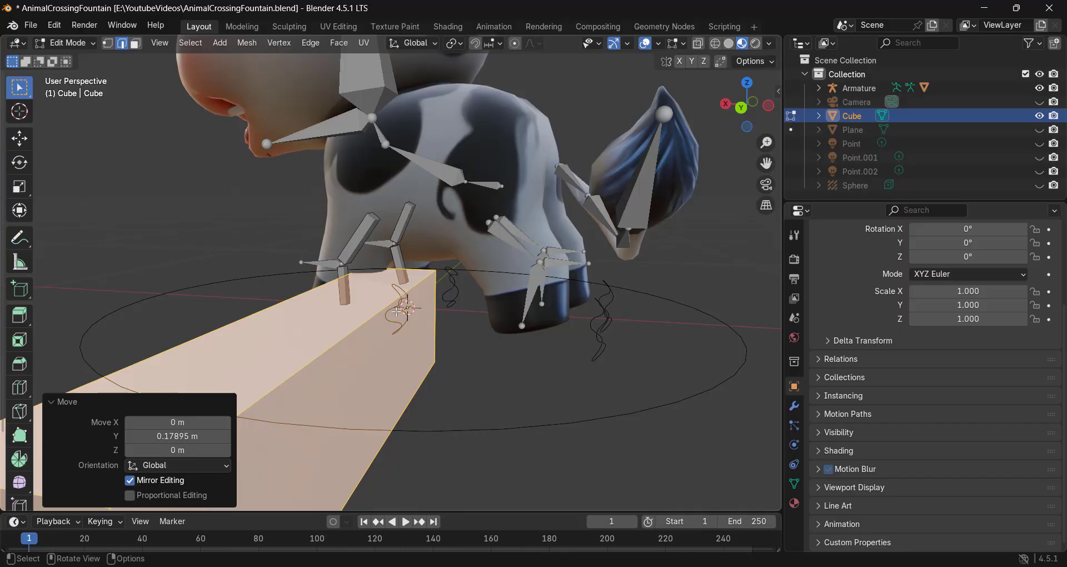
Step: Check the leg shapes against the front legs and scale the box by about 1.07 along Y
middle_click_drag(342, 373, 450, 295)
scroll(451, 294, "up", 3)
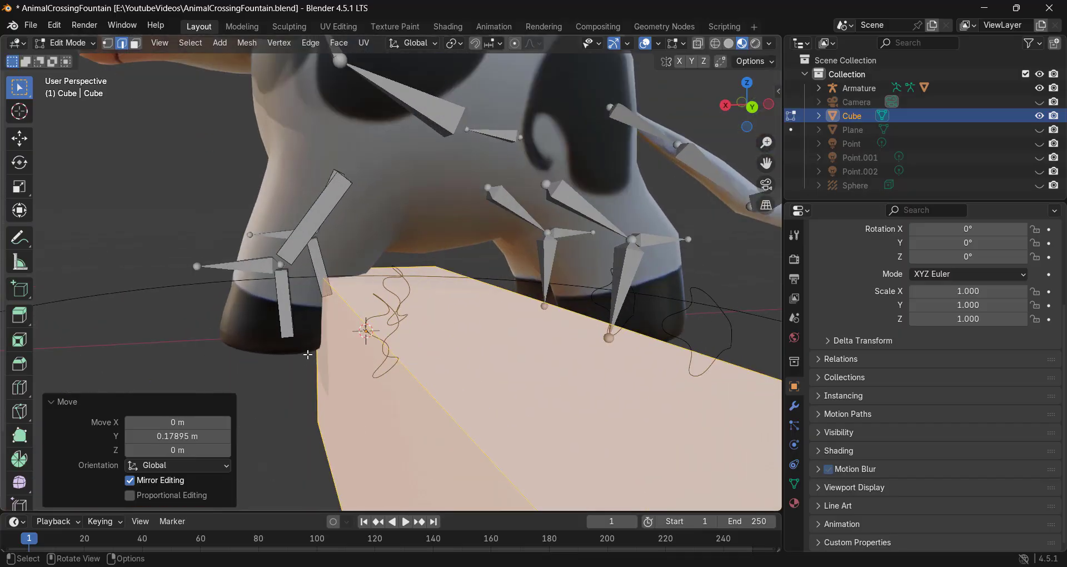
middle_click_drag(305, 357, 289, 353)
scroll(300, 221, "down", 3)
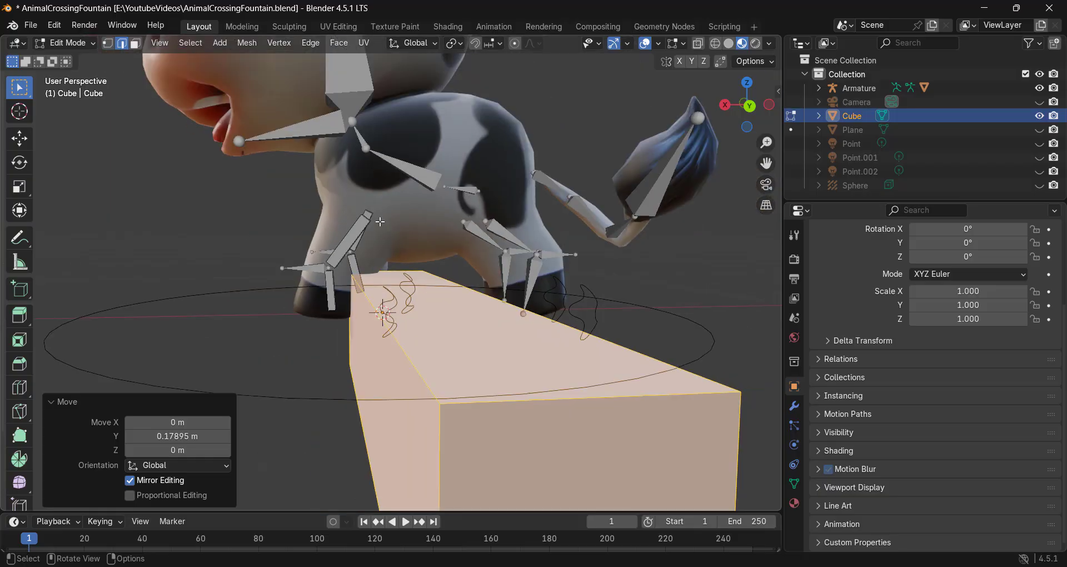
middle_click_drag(300, 221, 350, 261)
key("s")
key("y")
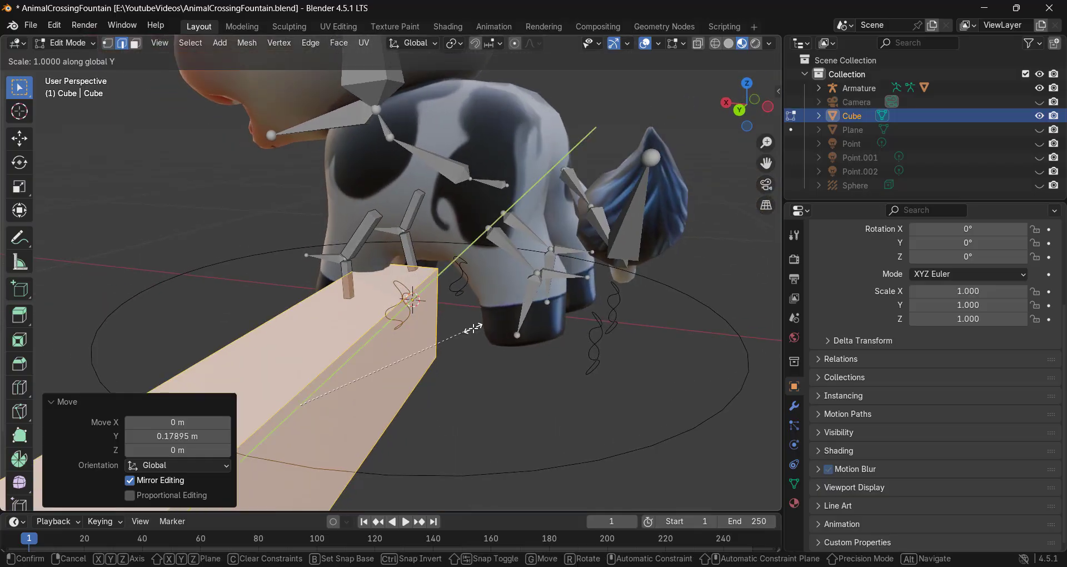
left_click(486, 323)
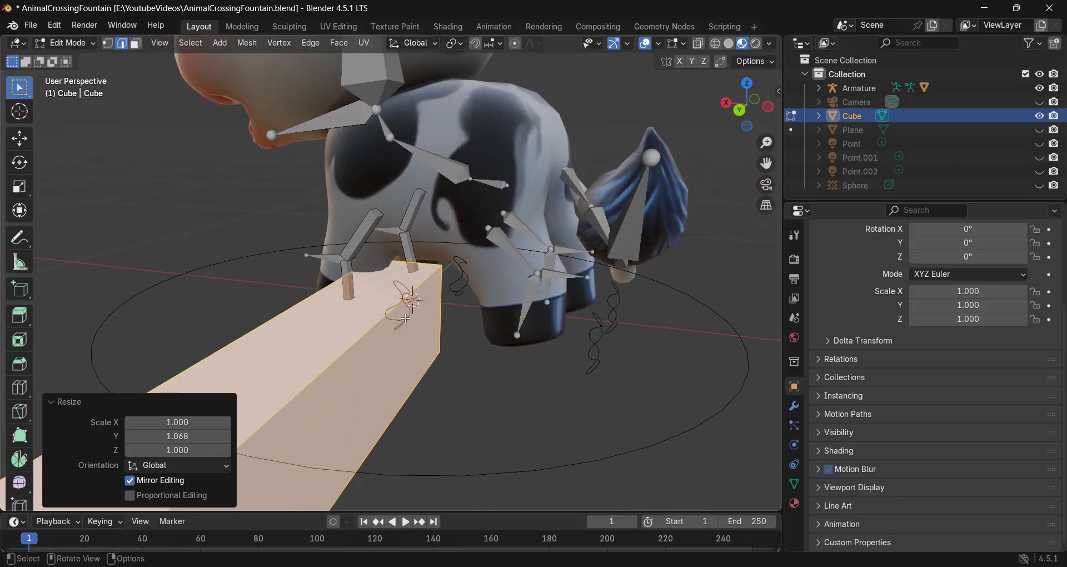
Step: Delete only the faces of the box, keeping its edges as a wireframe shape for the front leg bones
middle_click_drag(389, 316, 427, 318)
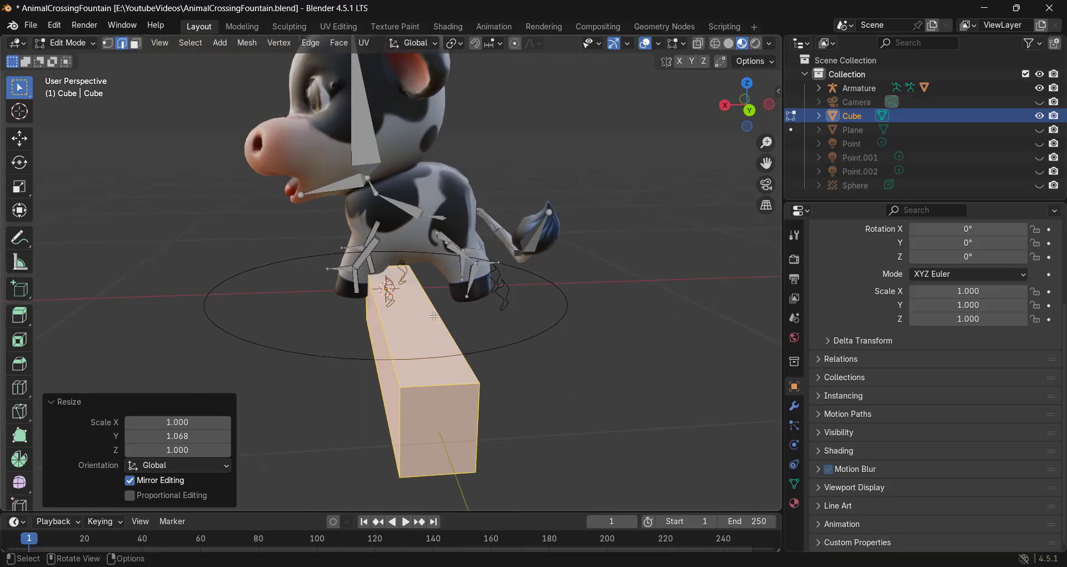
key("3")
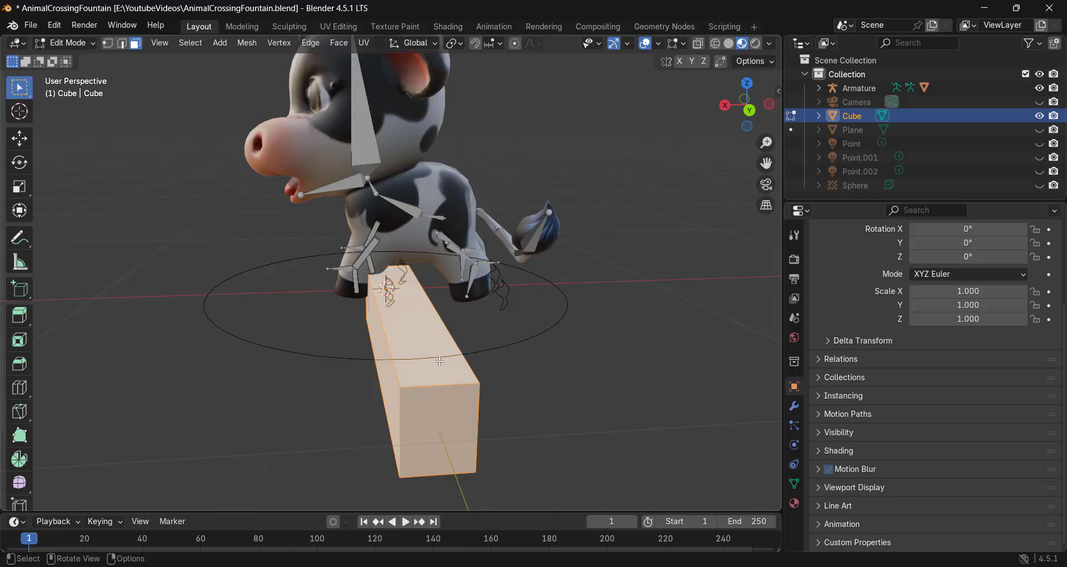
key("x")
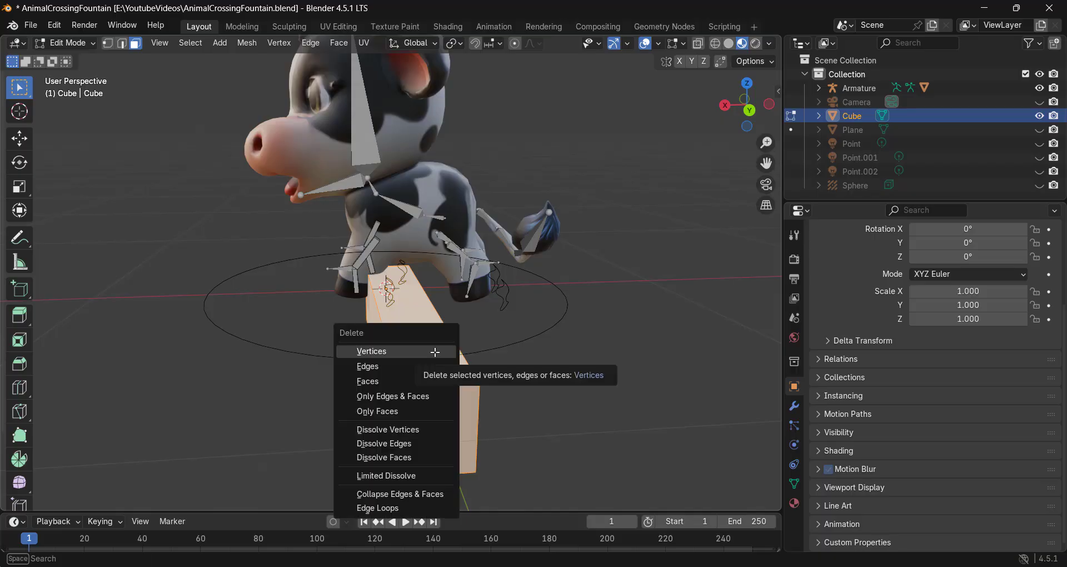
left_click(389, 411)
middle_click_drag(389, 411, 282, 269)
scroll(355, 269, "up", 2)
scroll(281, 270, "up", 1)
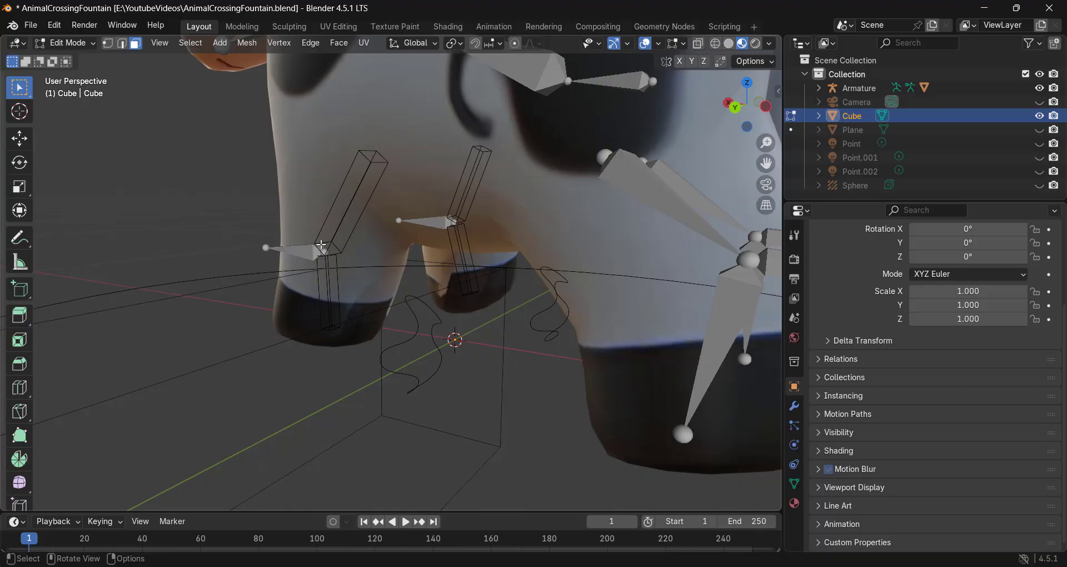
scroll(321, 245, "down", 6)
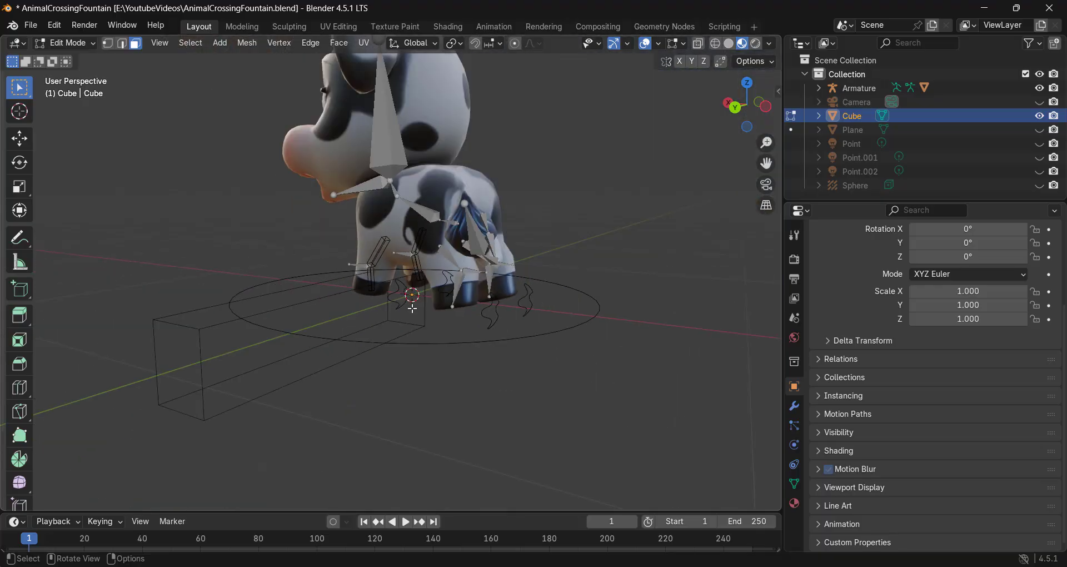
Step: Taper the wireframe box by uniformly scaling the vertices at its far end by about 0.634
left_click_drag(210, 274, 103, 484)
scroll(218, 429, "up", 1)
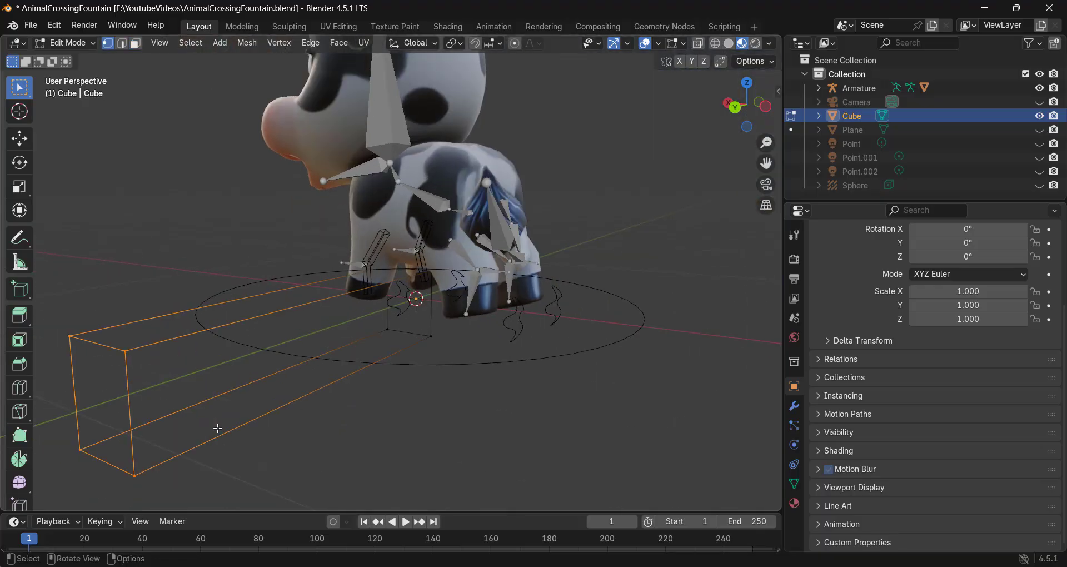
key("s")
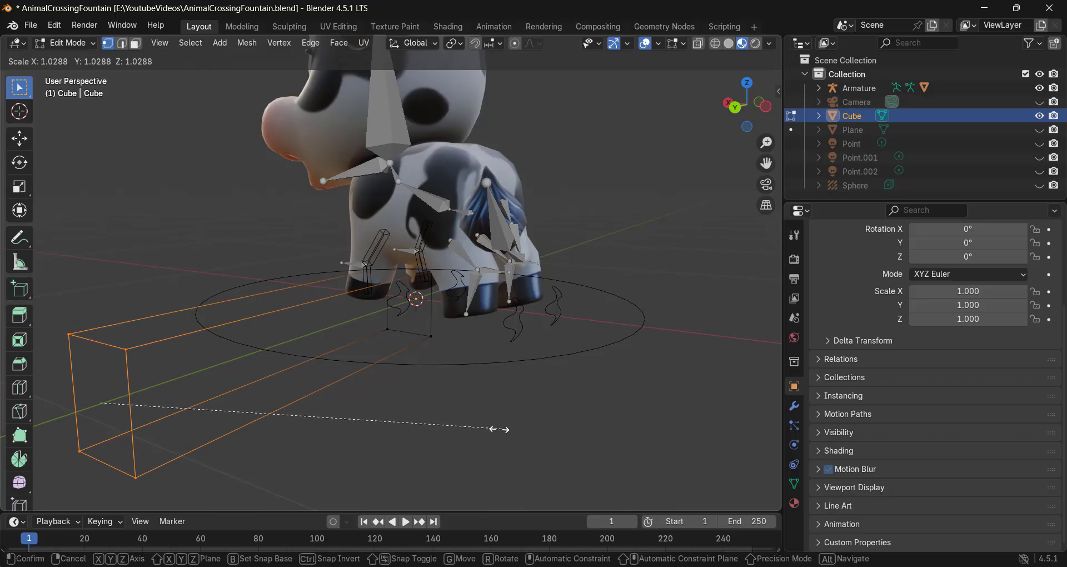
left_click(347, 407)
scroll(164, 270, "up", 5)
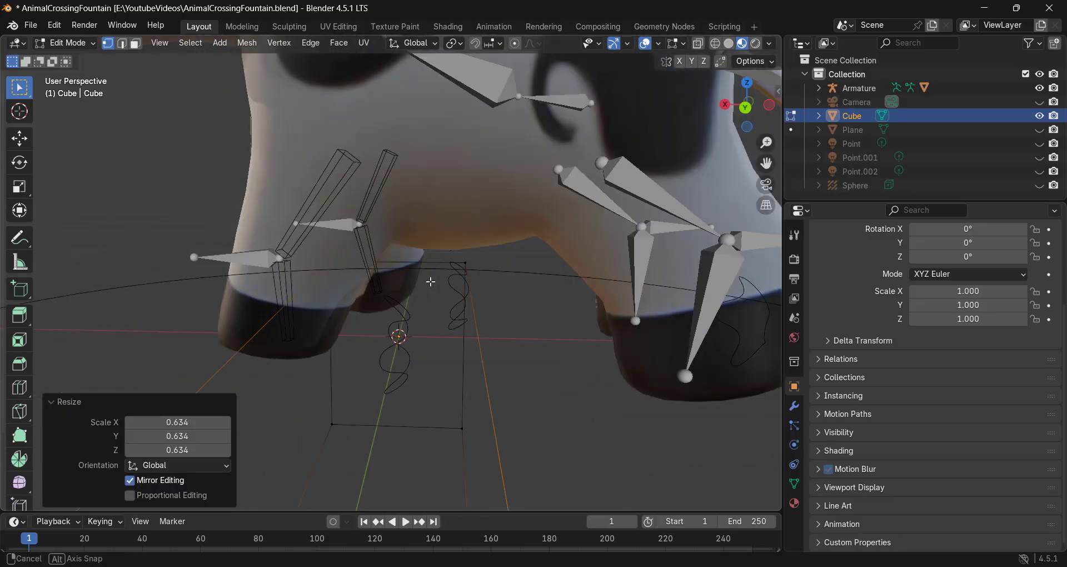
scroll(201, 272, "down", 2)
middle_click_drag(460, 154, 407, 159)
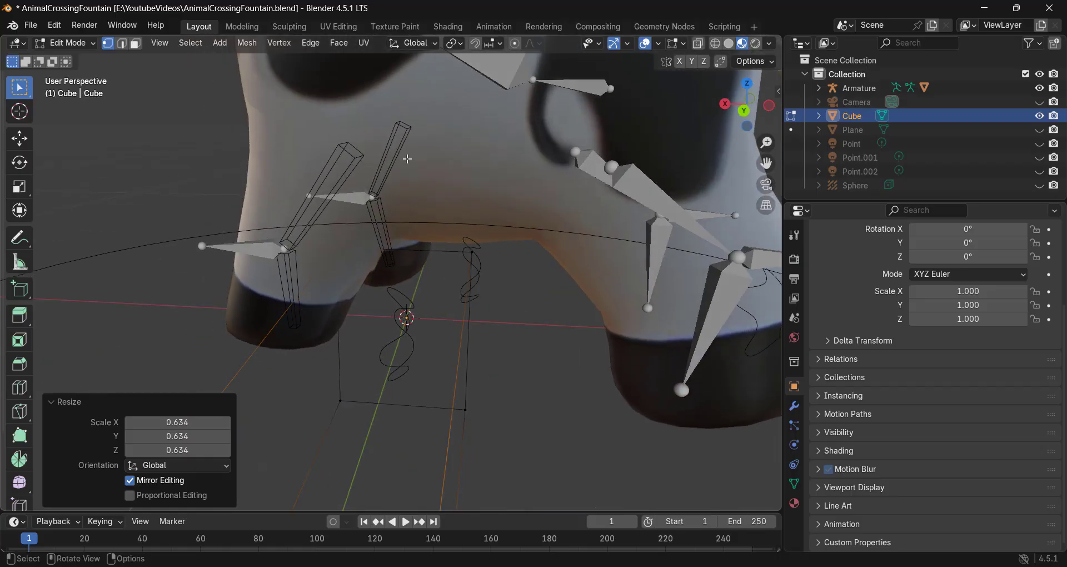
Step: Uniformly rescale the box's far end once more and finish editing its mesh
scroll(398, 328, "down", 6)
key("s")
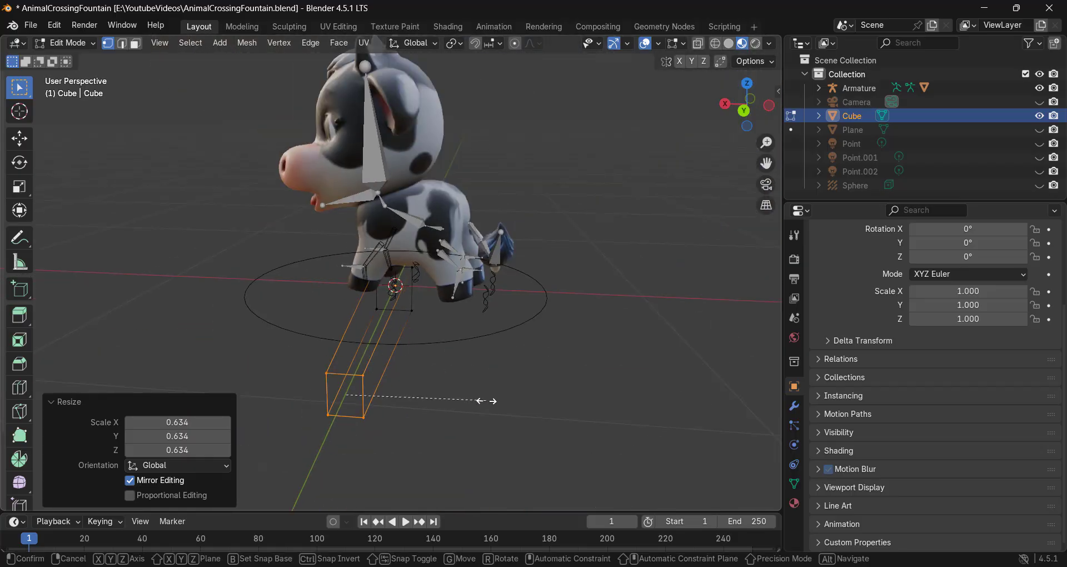
left_click(472, 399)
middle_click_drag(359, 309, 447, 285)
key("Tab")
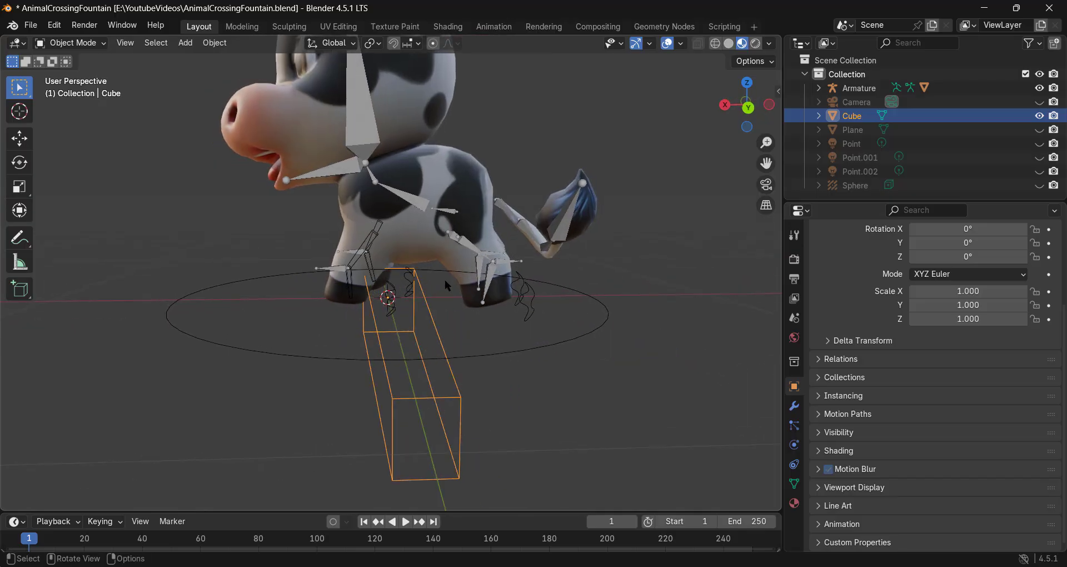
Step: In the armature's pose mode, assign the Cube object as the custom shape of the BackLeg1.L bone
left_click(494, 273)
key("ctrl+Tab")
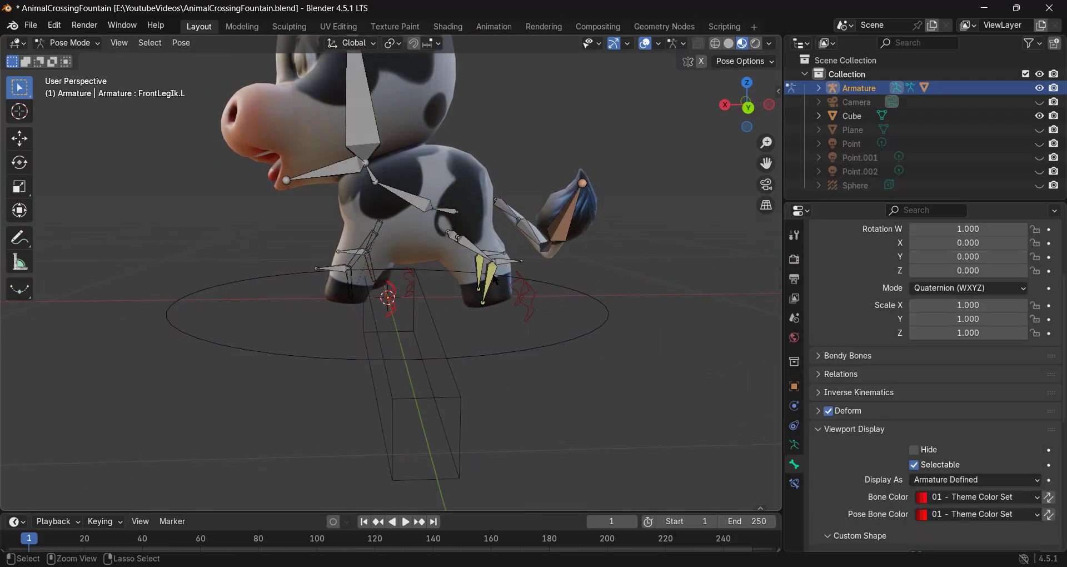
left_click(488, 278)
scroll(1014, 464, "down", 2)
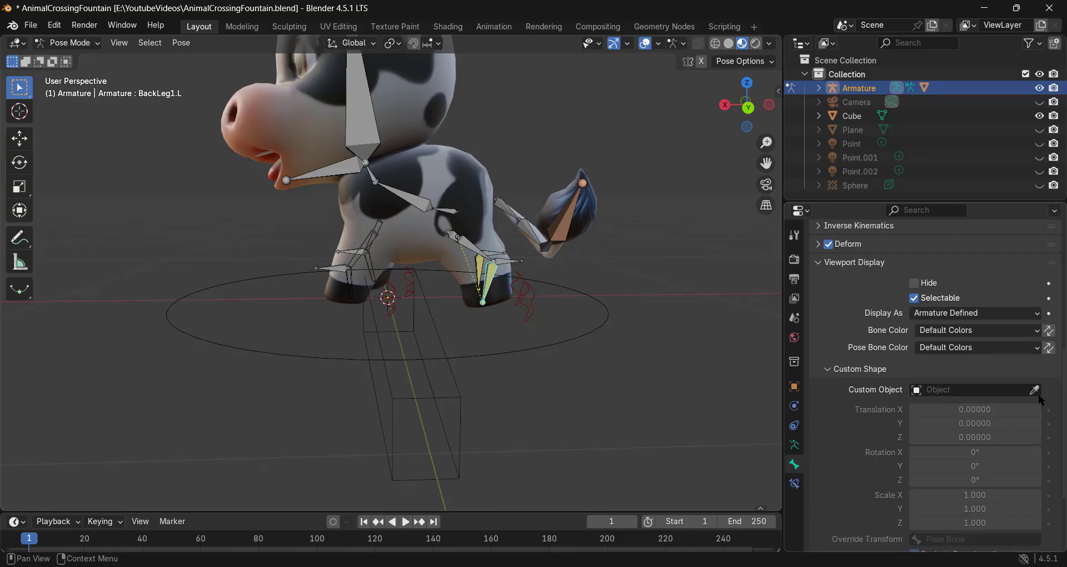
left_click(1034, 389)
left_click(400, 444)
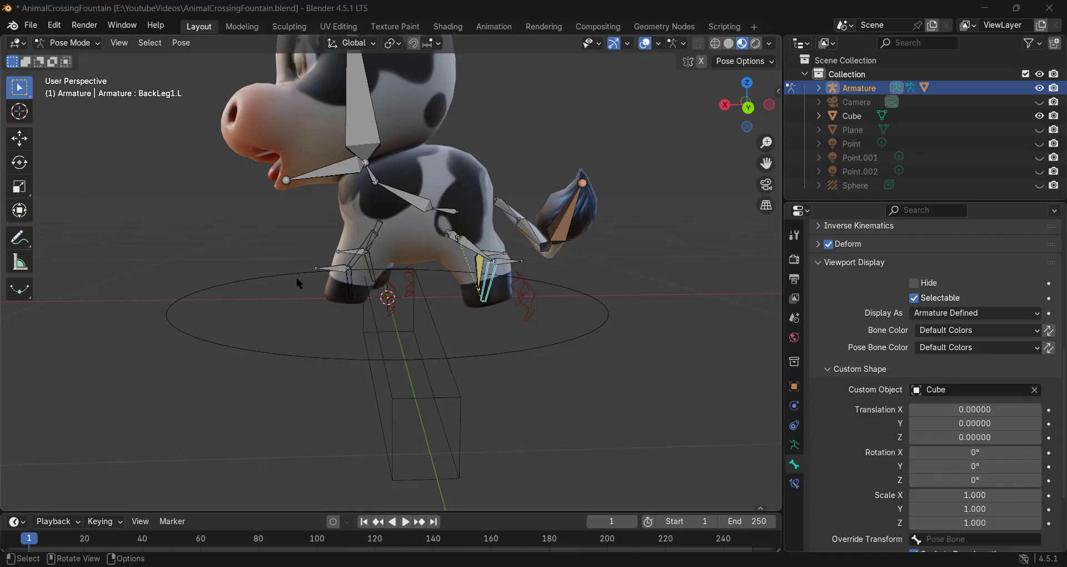
Step: Assign the Cube as the custom shape of both upper back leg bones, BackLeg2.L and BackLegPole.R
scroll(500, 278, "up", 3)
middle_click_drag(563, 277, 517, 300)
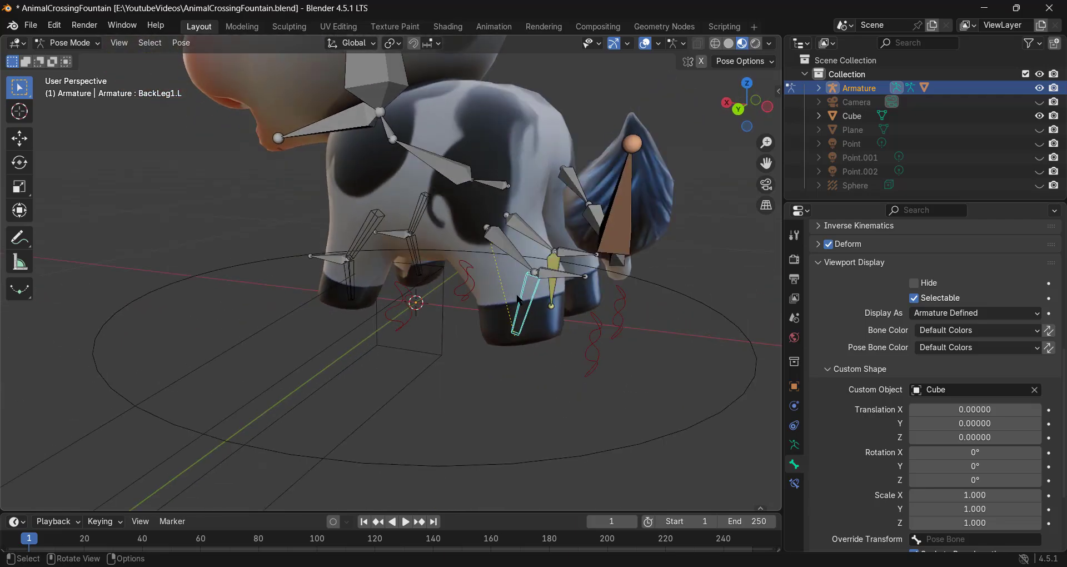
left_click(526, 261)
left_click(1034, 390)
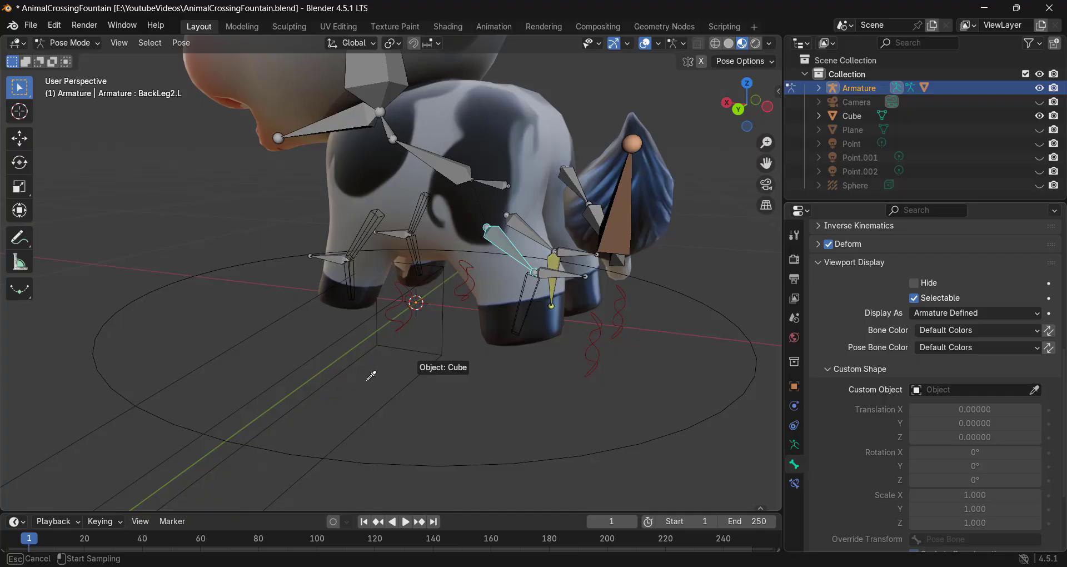
left_click(389, 403)
left_click(532, 240)
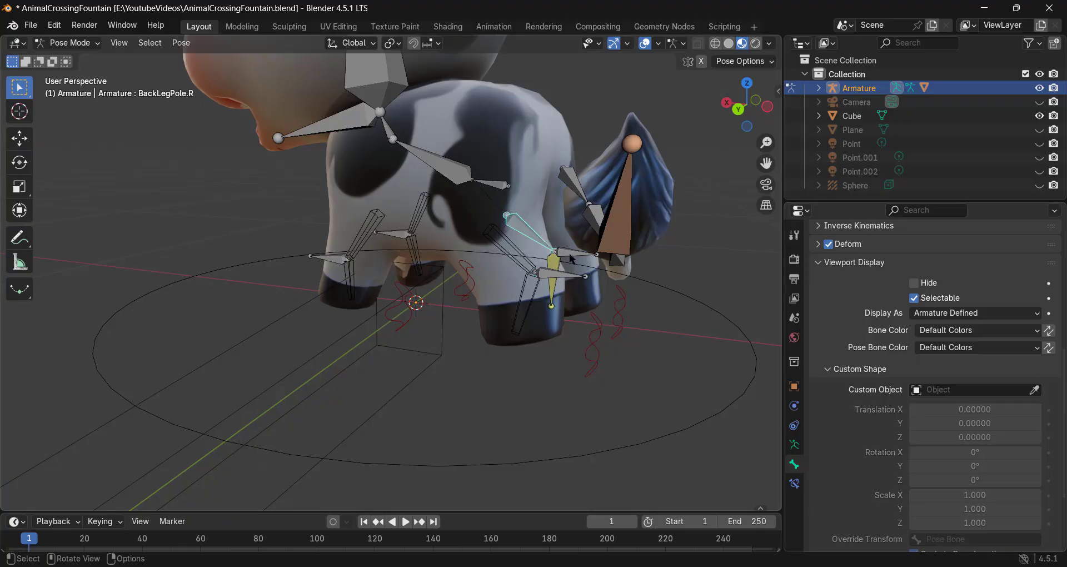
left_click(1033, 390)
left_click(391, 403)
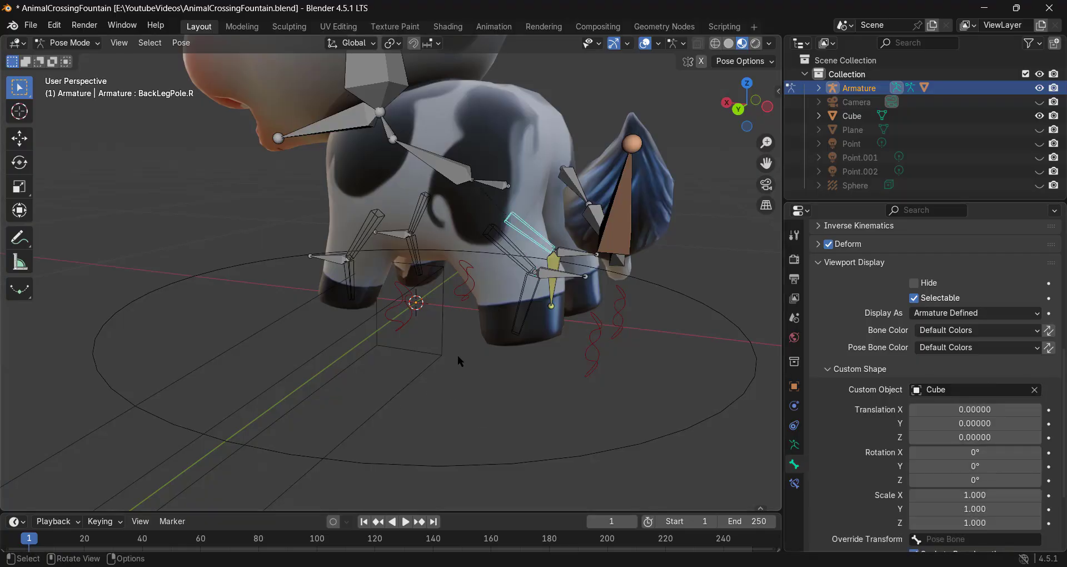
Step: Assign the Cube as the custom shape of the lower right back leg bone, BackLeg1.R
middle_click_drag(457, 362, 356, 356)
left_click(444, 350)
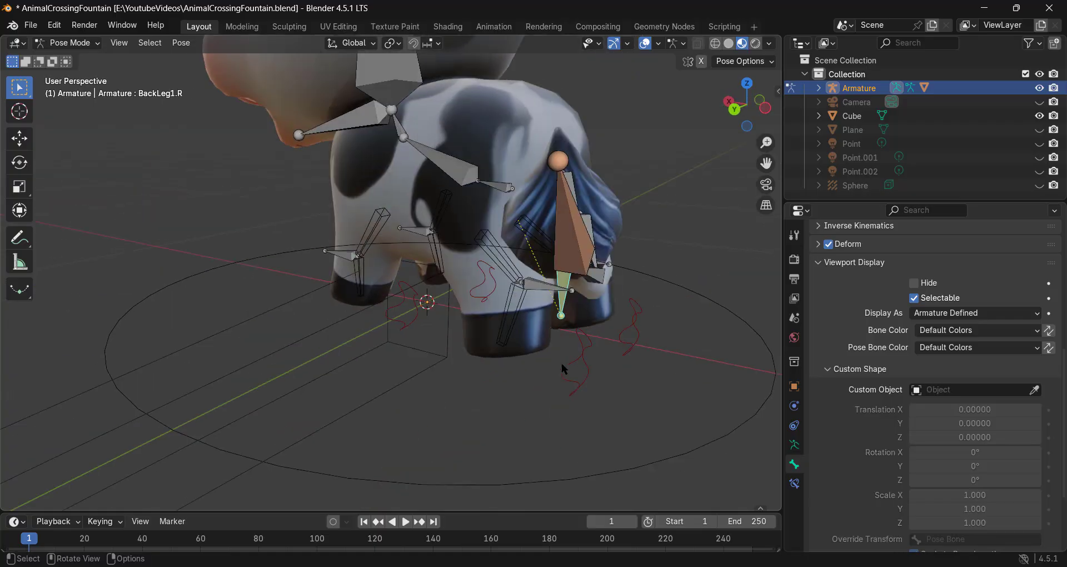
left_click(1034, 389)
left_click(368, 394)
middle_click_drag(388, 391, 494, 349)
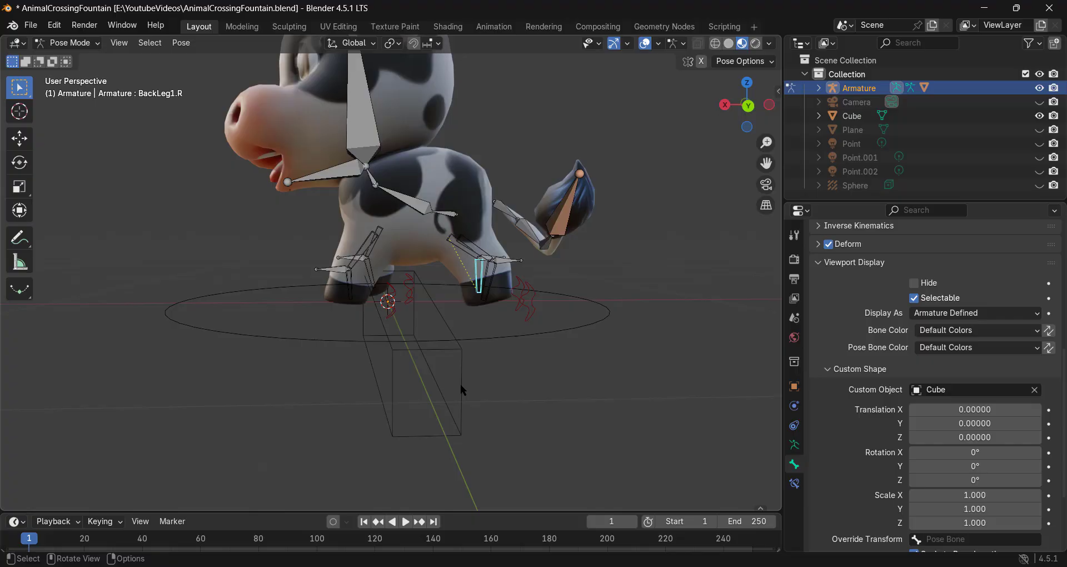
Step: Return to object mode and delete the Cube object from the scene
middle_click_drag(435, 362, 431, 352)
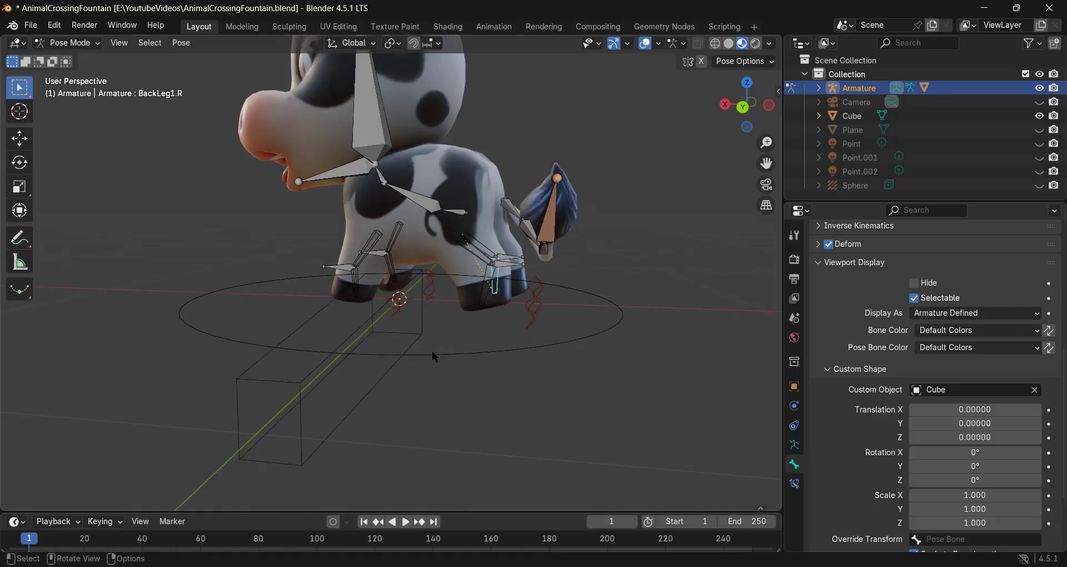
scroll(434, 349, "up", 1)
key("ctrl+Tab")
left_click(292, 418)
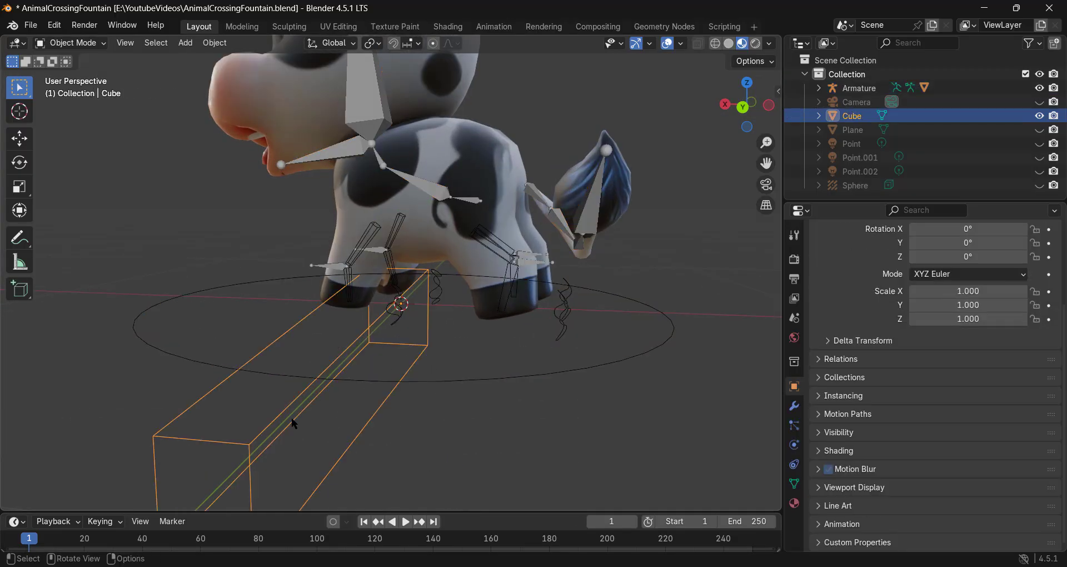
key("Delete")
Step: Select the FrontLegPole.L bone in the armature's pose mode
middle_click_drag(507, 366, 537, 345)
scroll(595, 248, "up", 2)
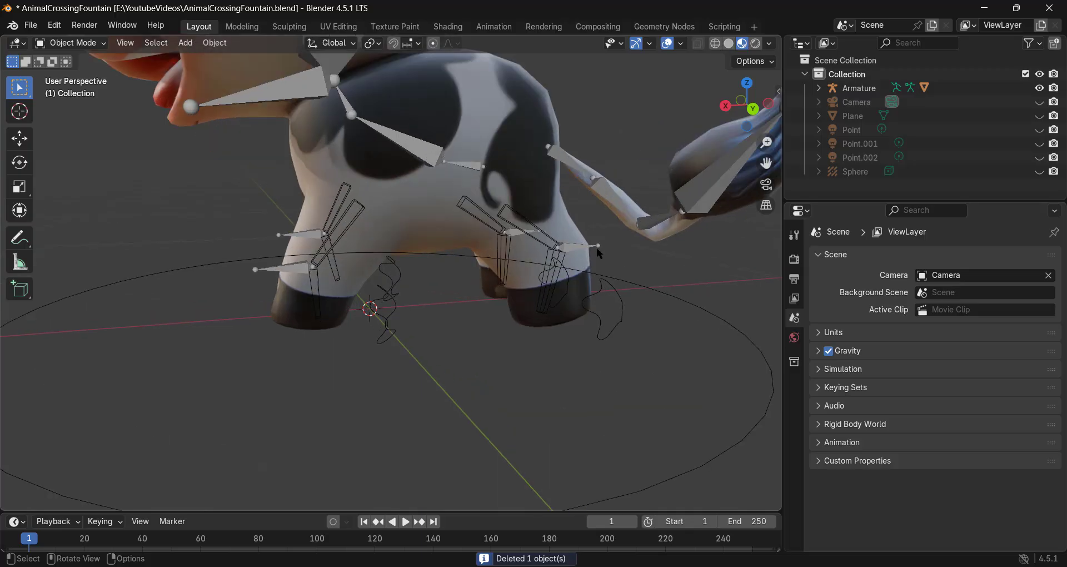
left_click(311, 261)
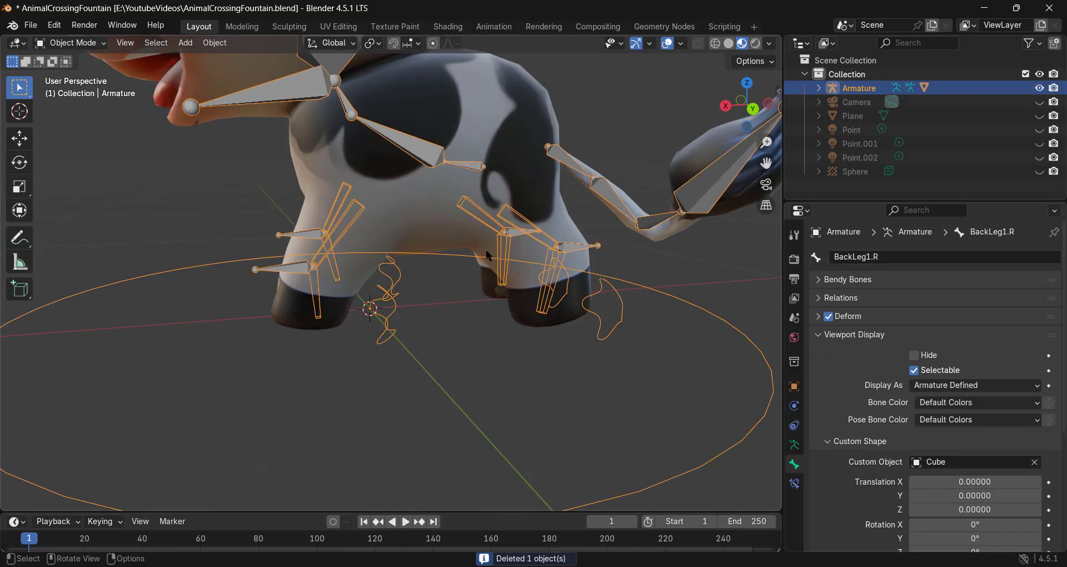
key("ctrl+Tab")
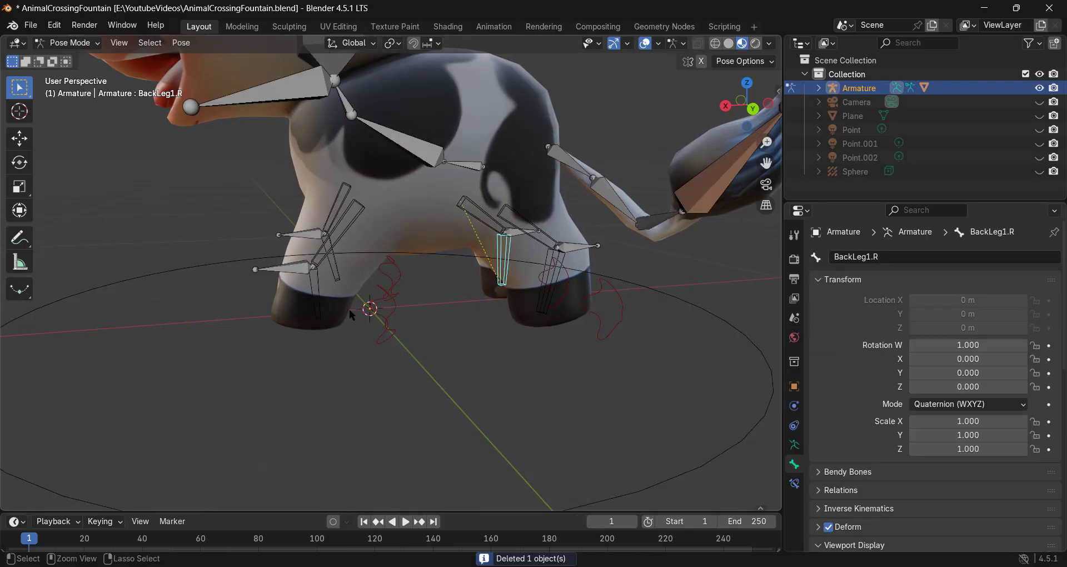
left_click(286, 260)
Step: Add an ico sphere mesh in object mode and set its subdivisions to 1
key("ctrl+Tab")
middle_click_drag(505, 304, 481, 325)
key("shift+a")
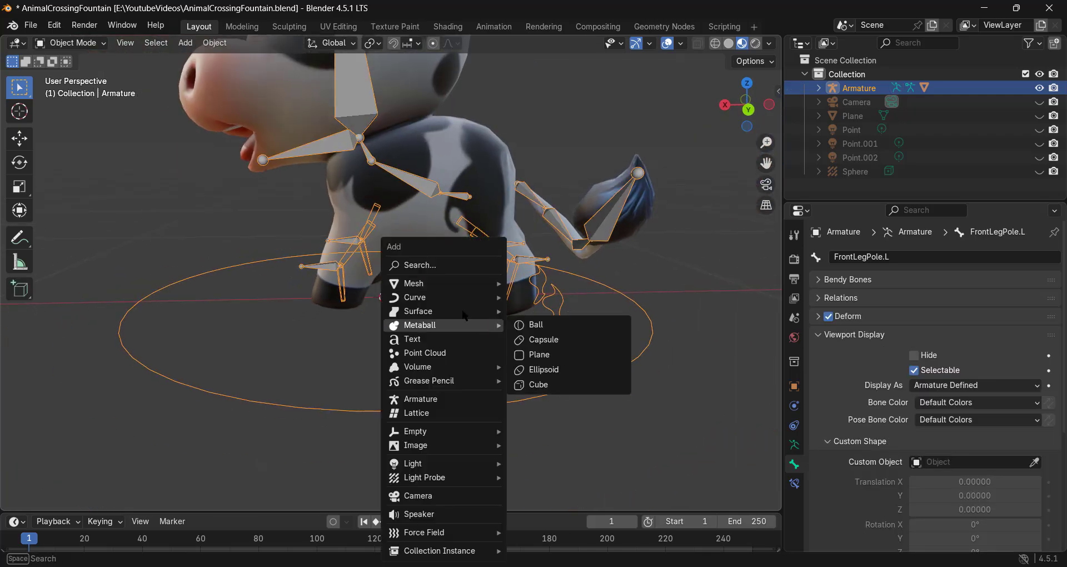
mouse_move(435, 283)
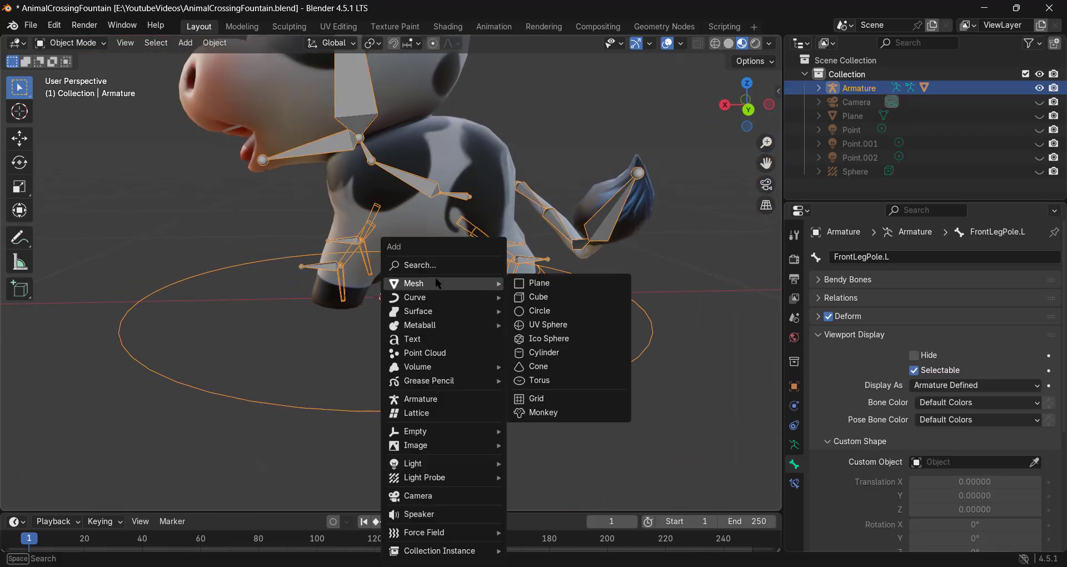
left_click(572, 344)
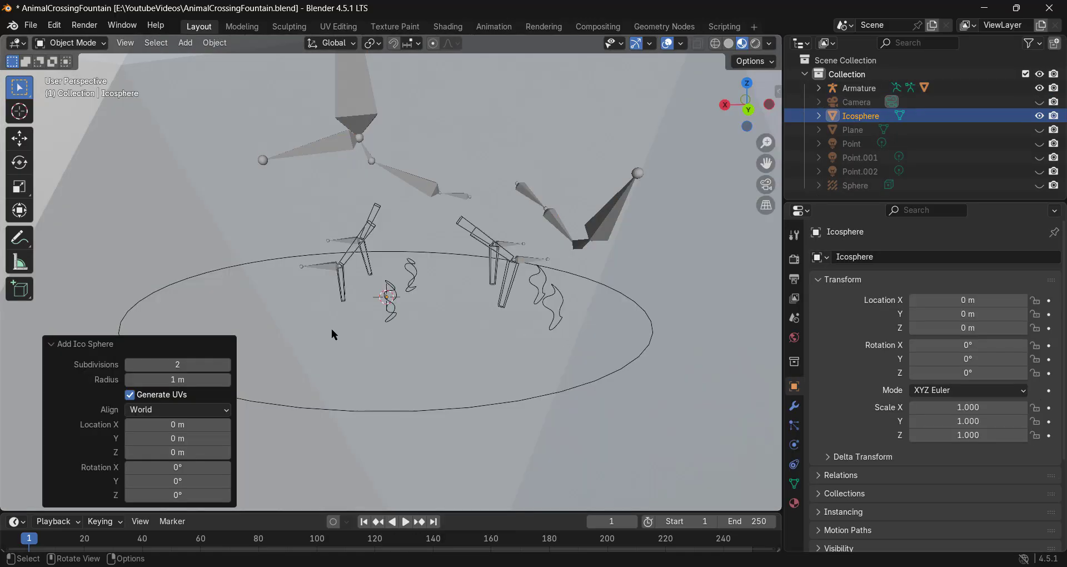
scroll(331, 330, "down", 3)
left_click(160, 364)
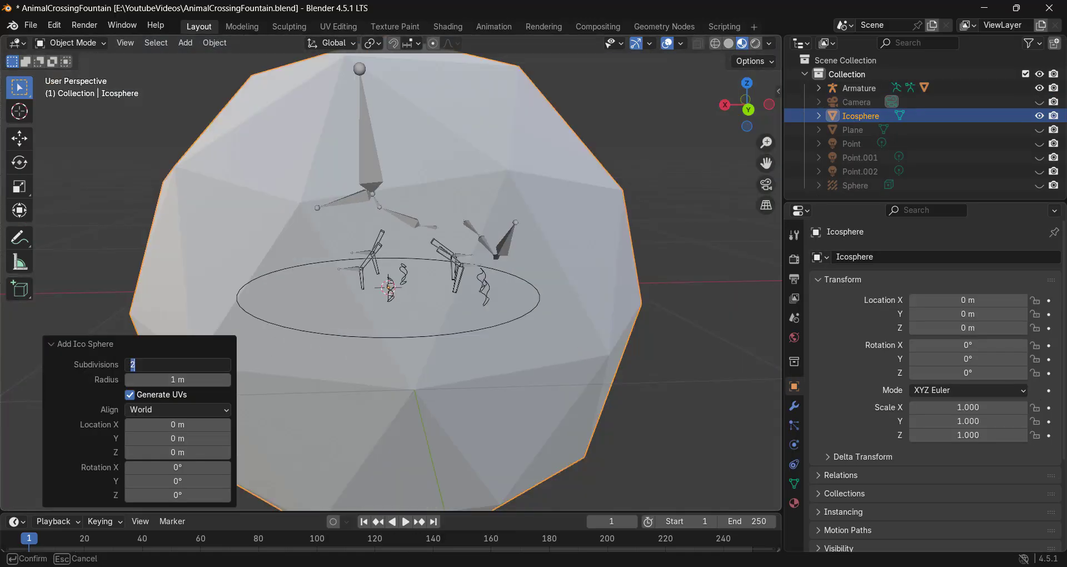
key("Return")
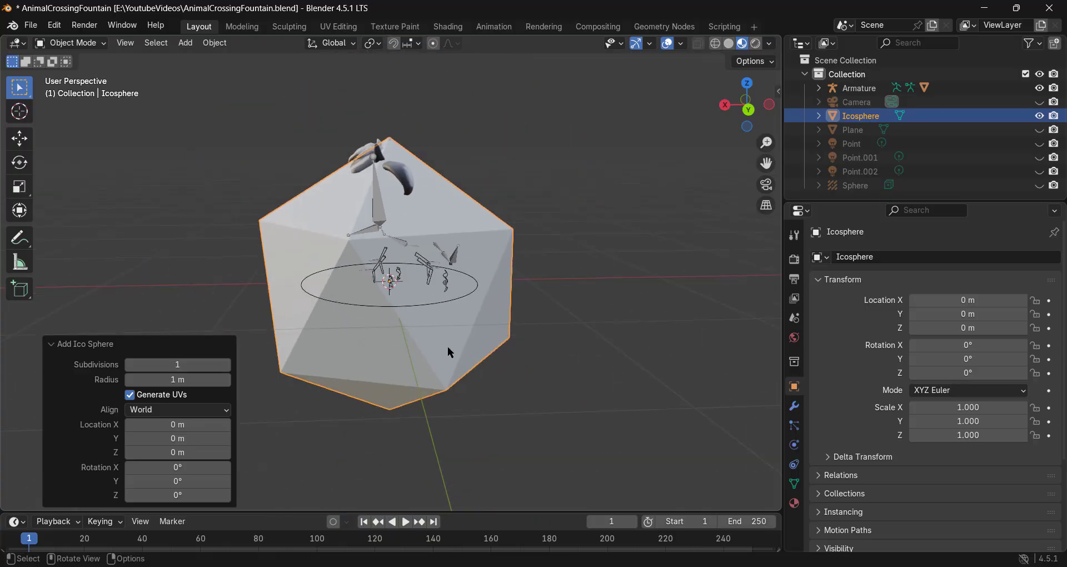
Step: Scale the ico sphere's whole mesh uniformly to about 0.123 in edit mode, then return to object mode
key("Tab")
key("s")
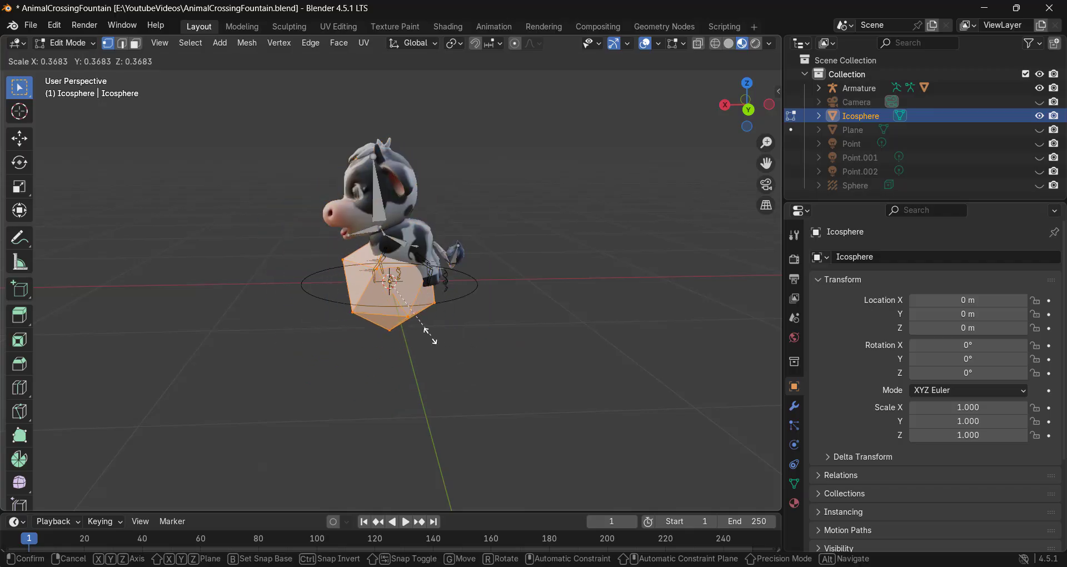
left_click(401, 301)
scroll(360, 298, "up", 5)
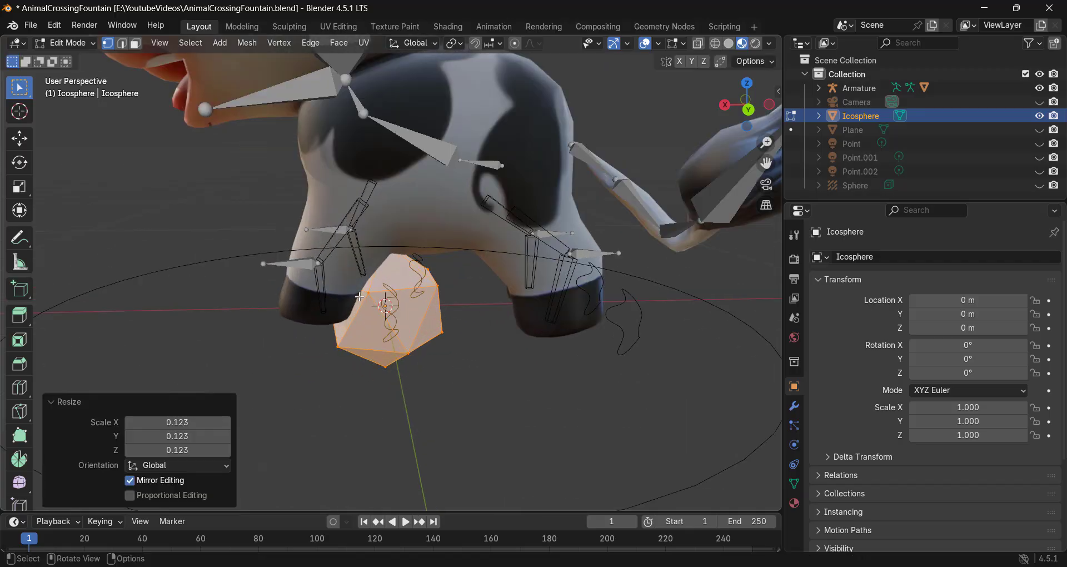
middle_click_drag(359, 297, 379, 297)
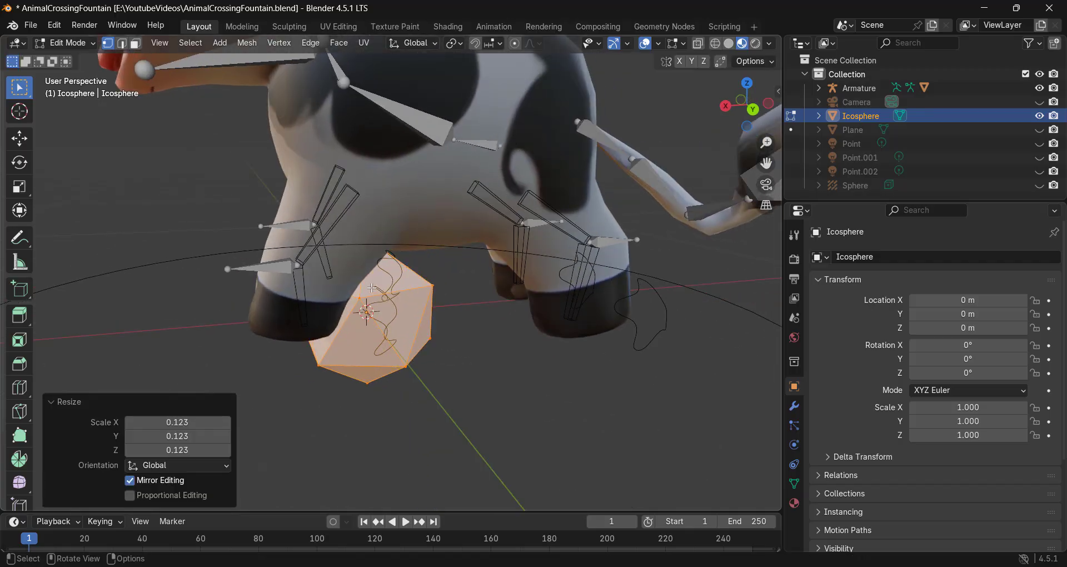
key("Tab")
Step: Assign the Icosphere as the custom shape of both front leg pole bones, FrontLegPole.L and FrontLegPole.R
left_click(290, 271)
key("ctrl+Tab")
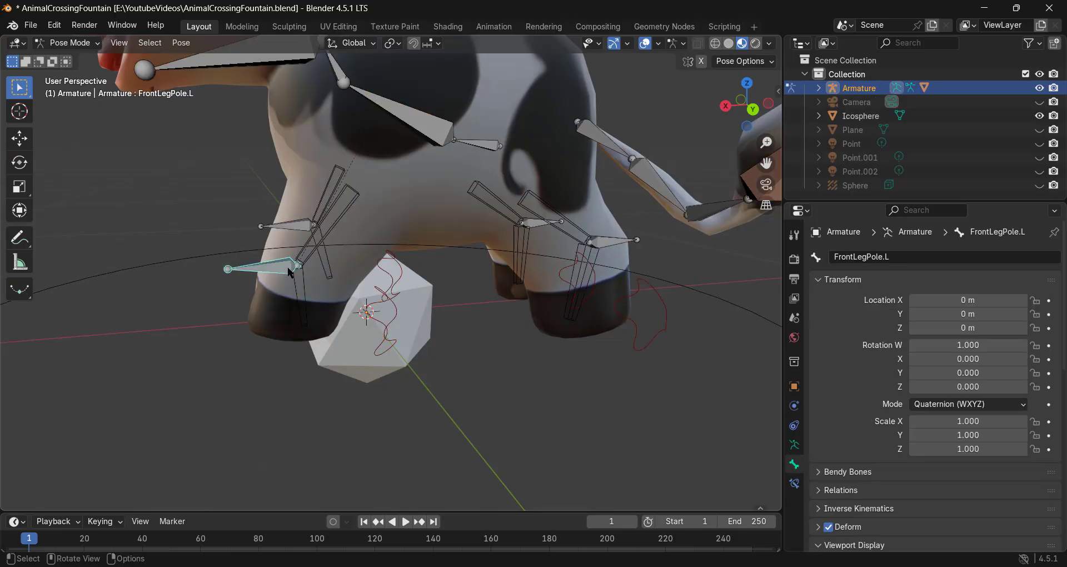
scroll(912, 367, "down", 12)
left_click(1034, 366)
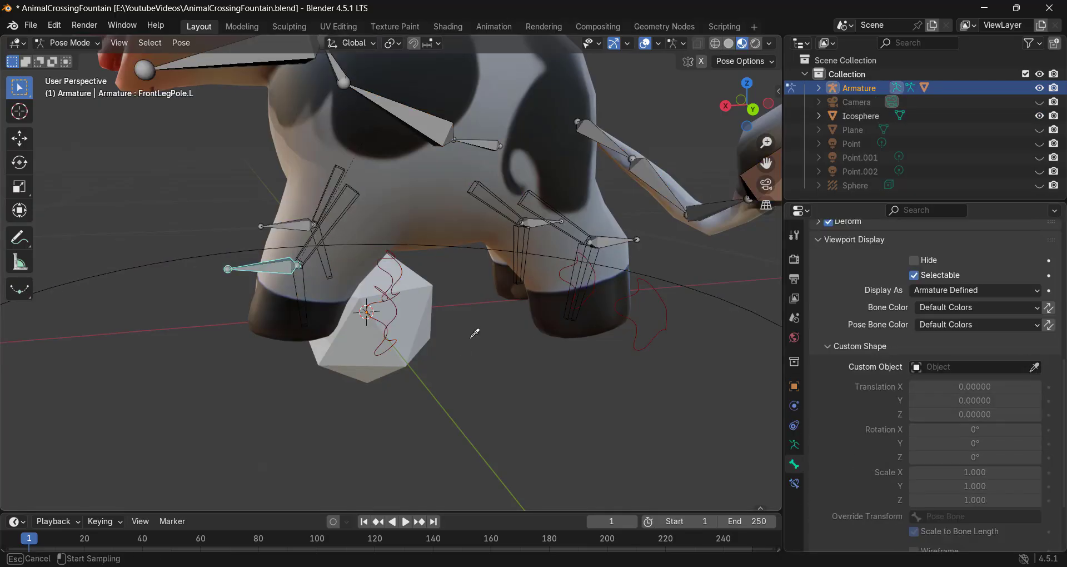
left_click(389, 267)
left_click(288, 225)
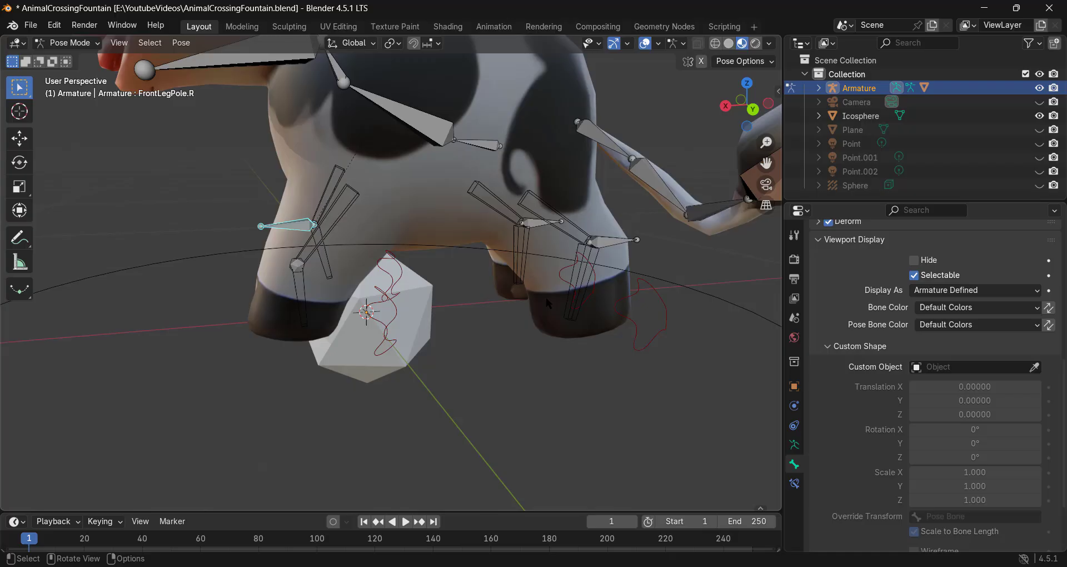
left_click(1034, 367)
left_click(389, 300)
Step: Assign the Icosphere as the custom shape of the back leg pole bones, BackLegPole.L and BackLeg2.R.001
middle_click_drag(389, 300, 644, 271)
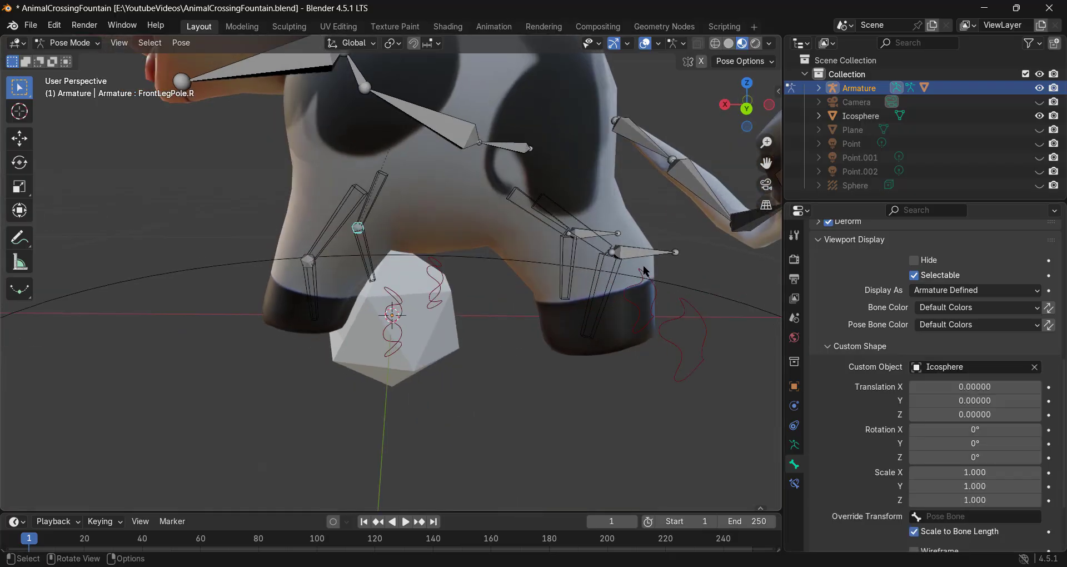
left_click(632, 253)
left_click(1033, 367)
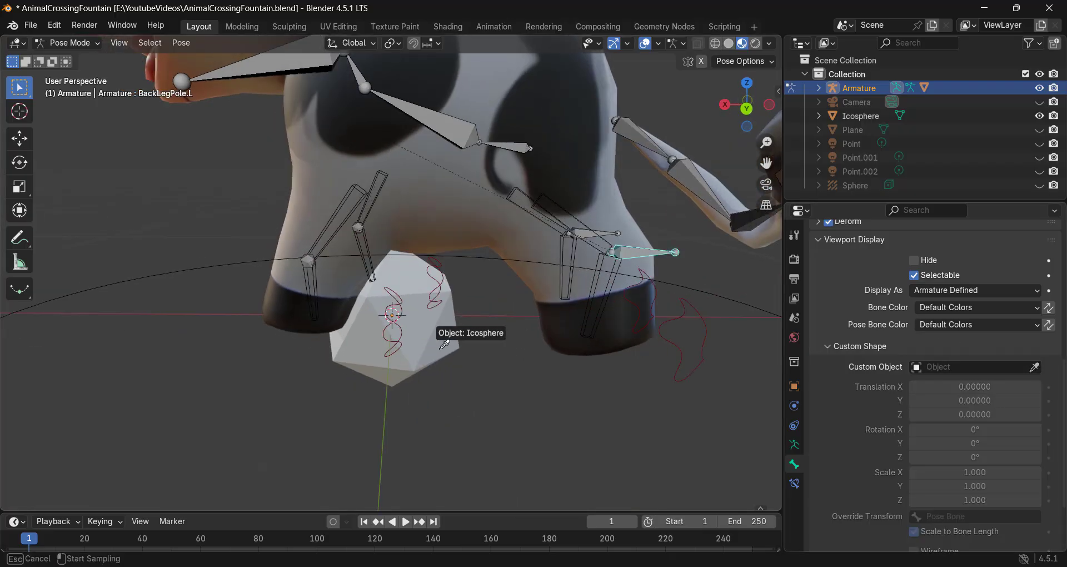
left_click(444, 344)
middle_click_drag(518, 323, 656, 237)
left_click(643, 239)
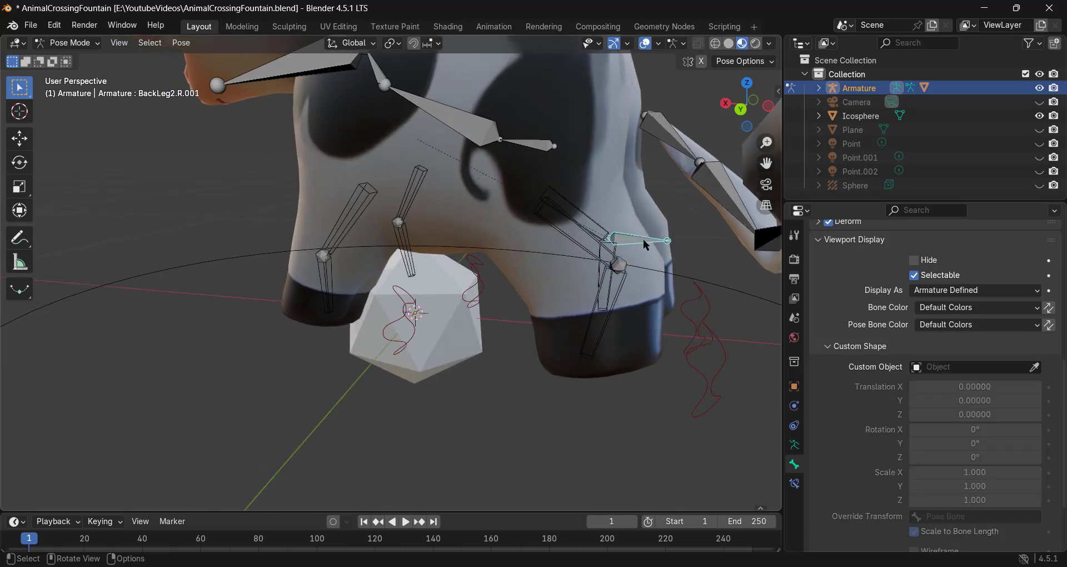
left_click(1033, 366)
left_click(439, 359)
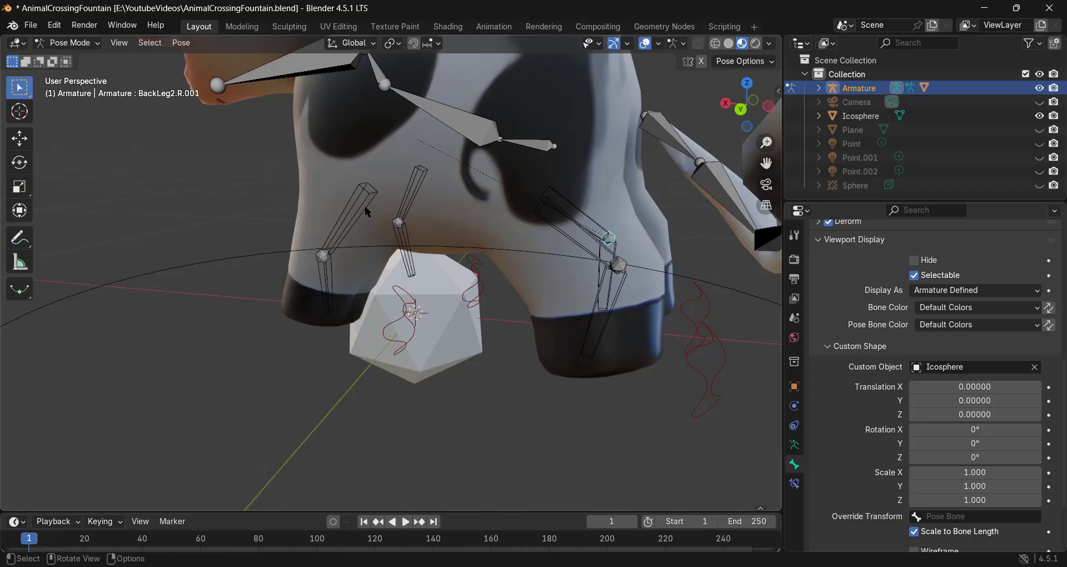
Step: Scale the ico sphere's whole mesh up uniformly by about 1.714 in edit mode
middle_click_drag(429, 208, 635, 226)
middle_click_drag(351, 211, 382, 219)
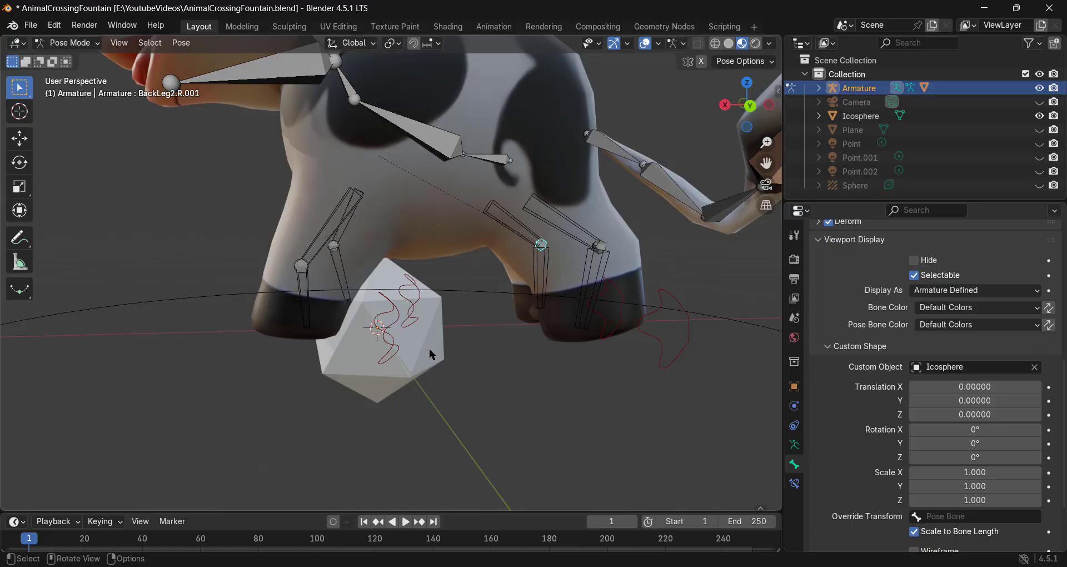
left_click(519, 295)
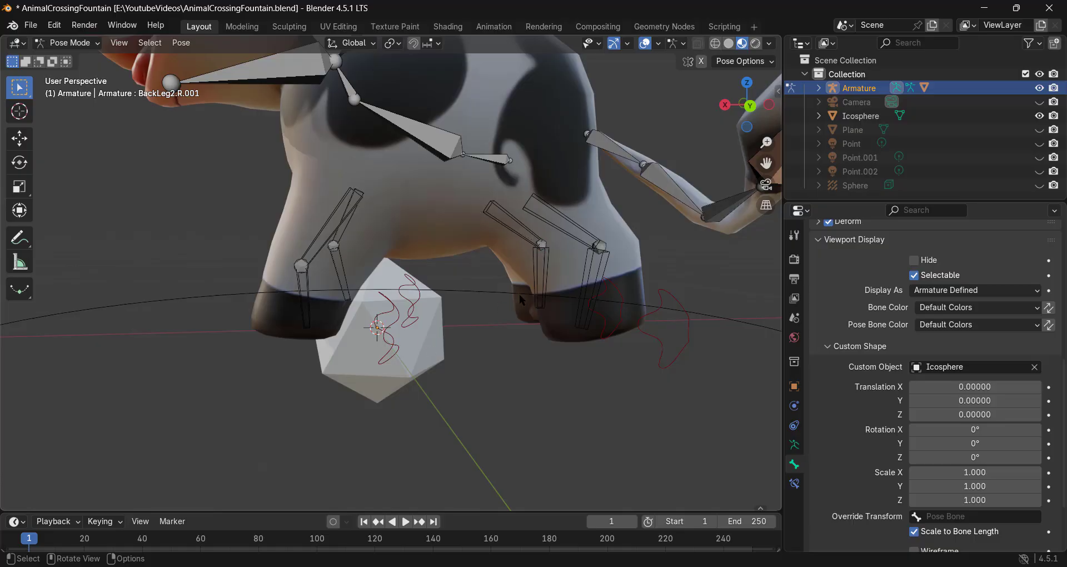
key("ctrl+Tab")
left_click(432, 339)
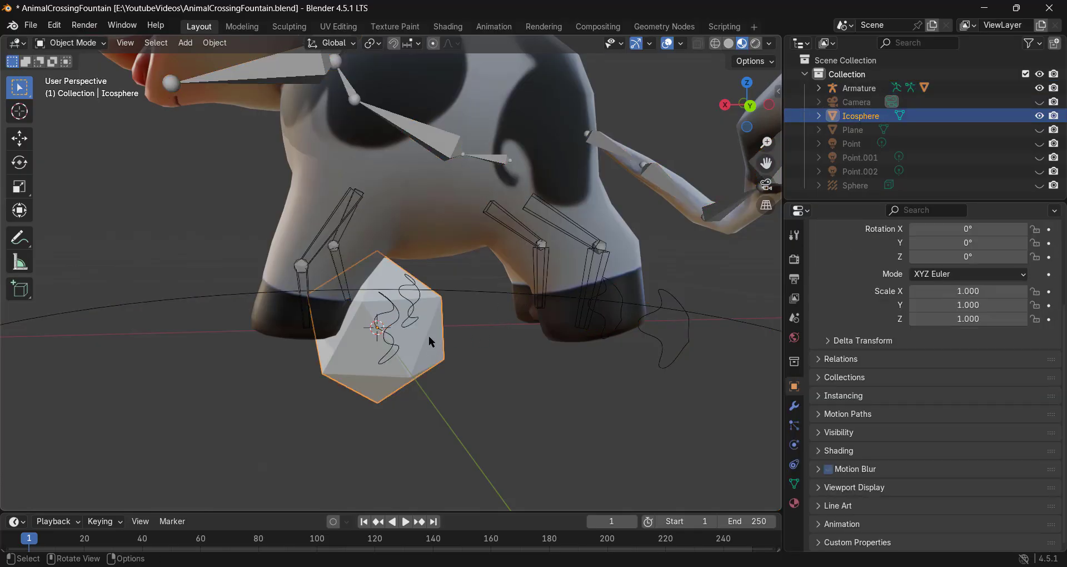
key("Tab")
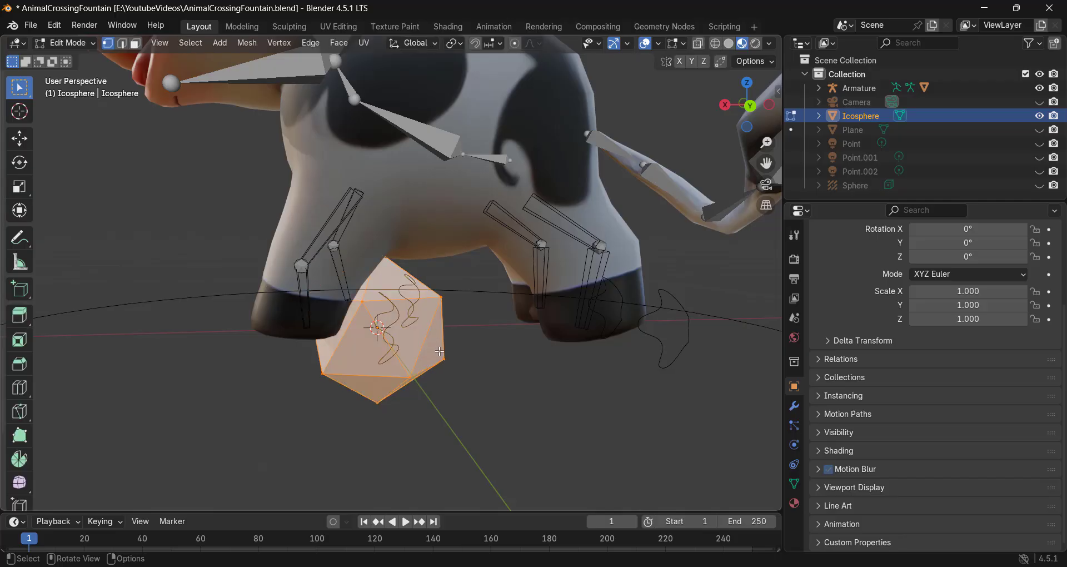
key("s")
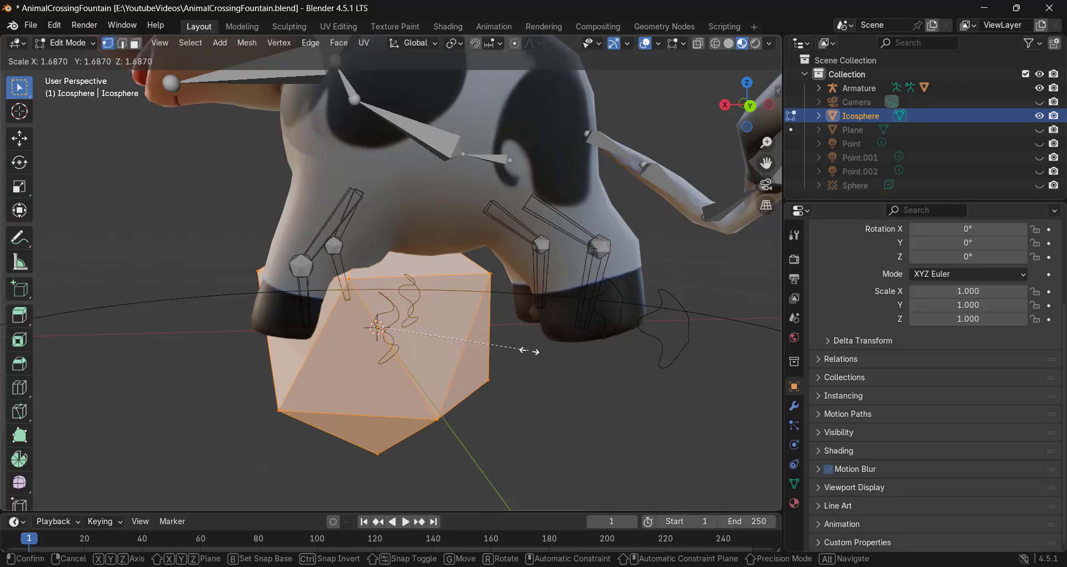
left_click(536, 352)
middle_click_drag(535, 353, 459, 361)
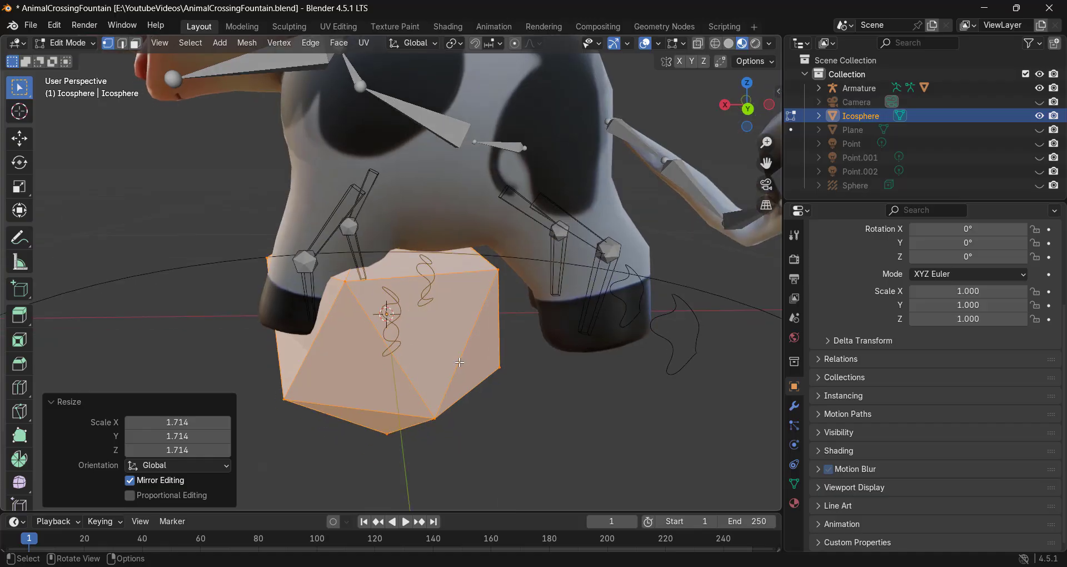
Step: Delete only the faces of the ico sphere so its wireframe edges remain
key("3")
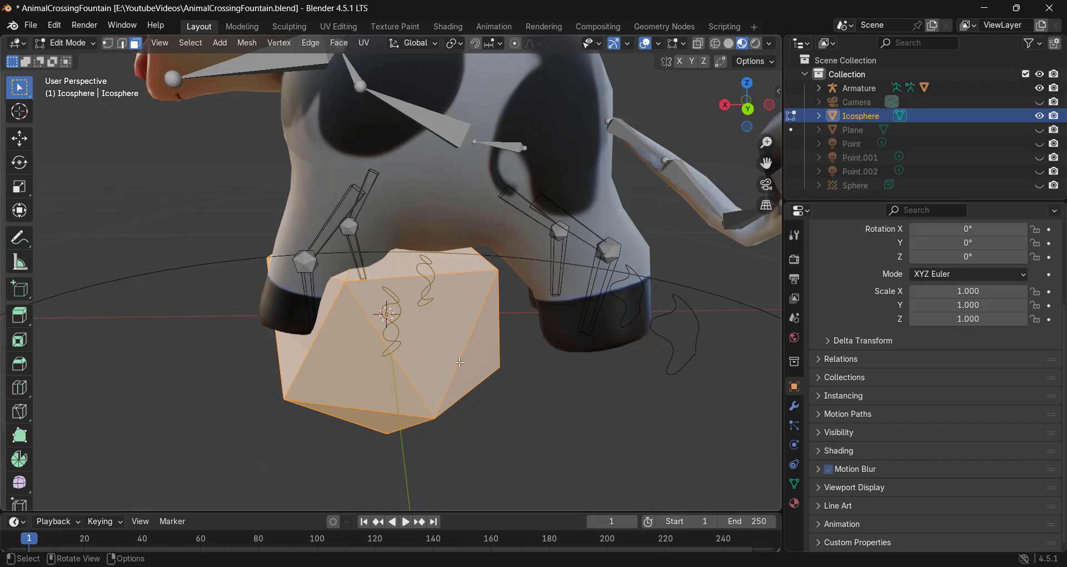
key("x")
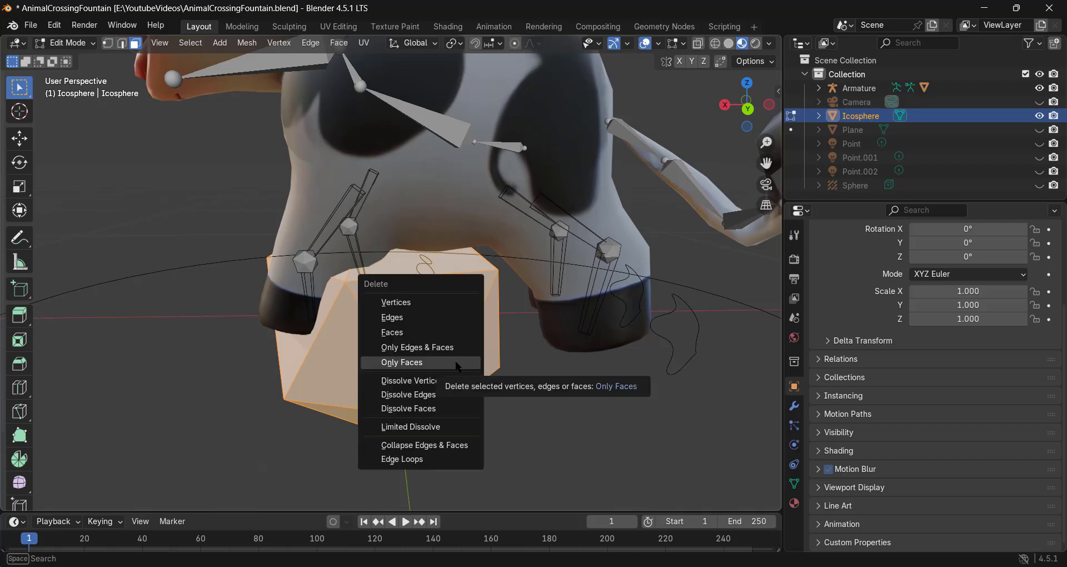
left_click(455, 361)
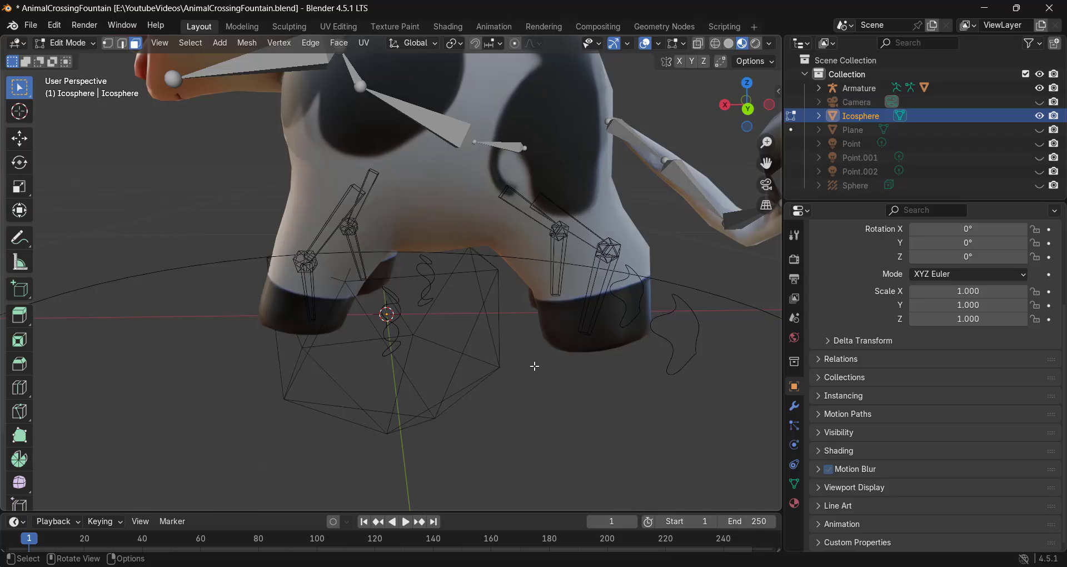
Step: Move all vertices of the wireframe ico sphere about 0.378 m along the Y axis
key("1")
key("a")
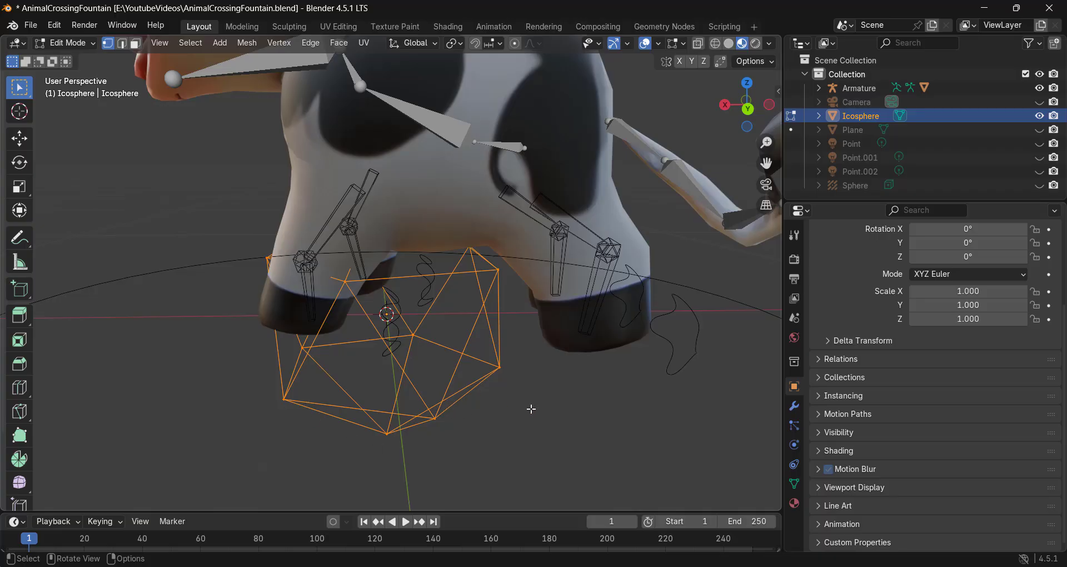
key("g")
key("y")
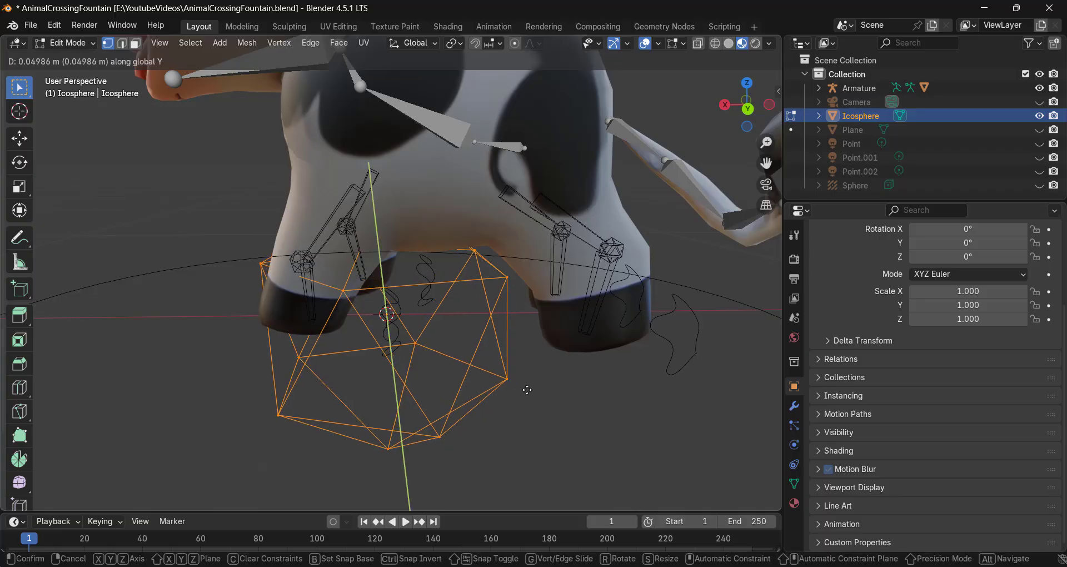
left_click(550, 474)
scroll(504, 385, "down", 4)
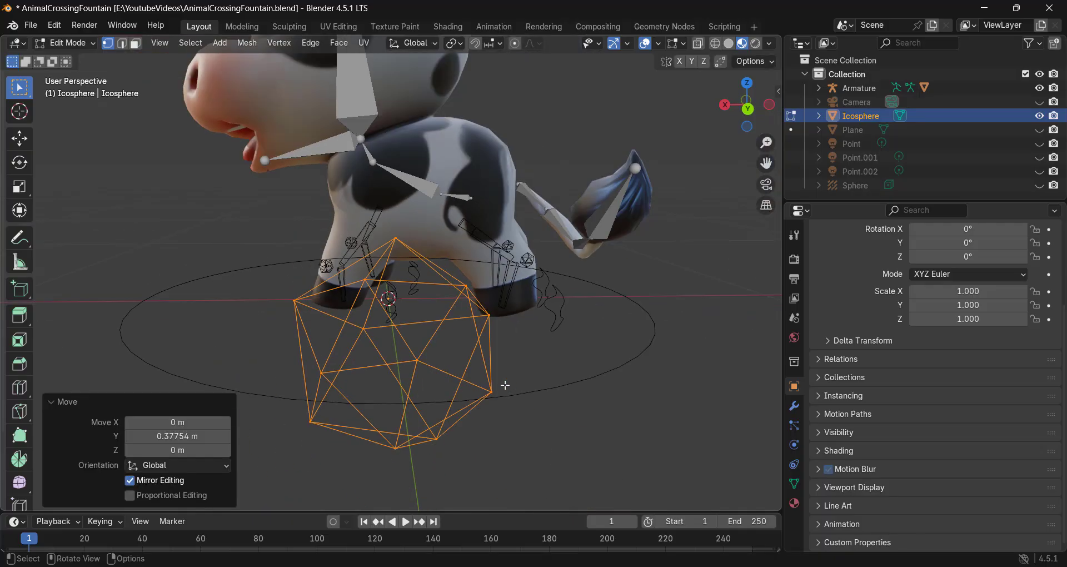
Step: Move the wireframe ico sphere's mesh a further 0.487 m or so along the Y axis
middle_click_drag(478, 373, 536, 381)
middle_click_drag(345, 304, 317, 295)
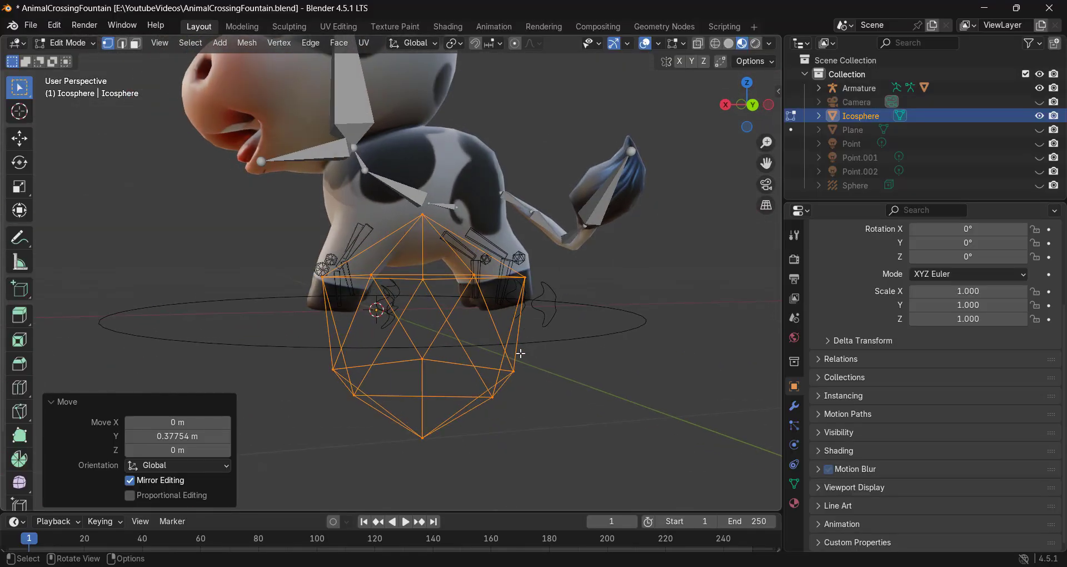
key("g")
key("y")
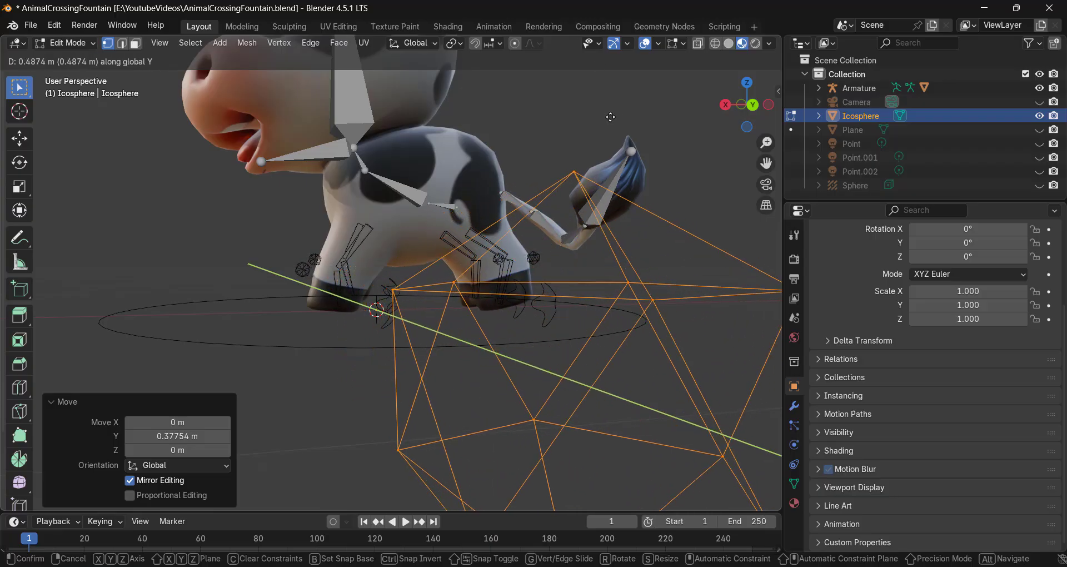
left_click(441, 212)
Step: Scale the wireframe ico sphere's mesh up uniformly by about 1.34
middle_click_drag(441, 213, 410, 317)
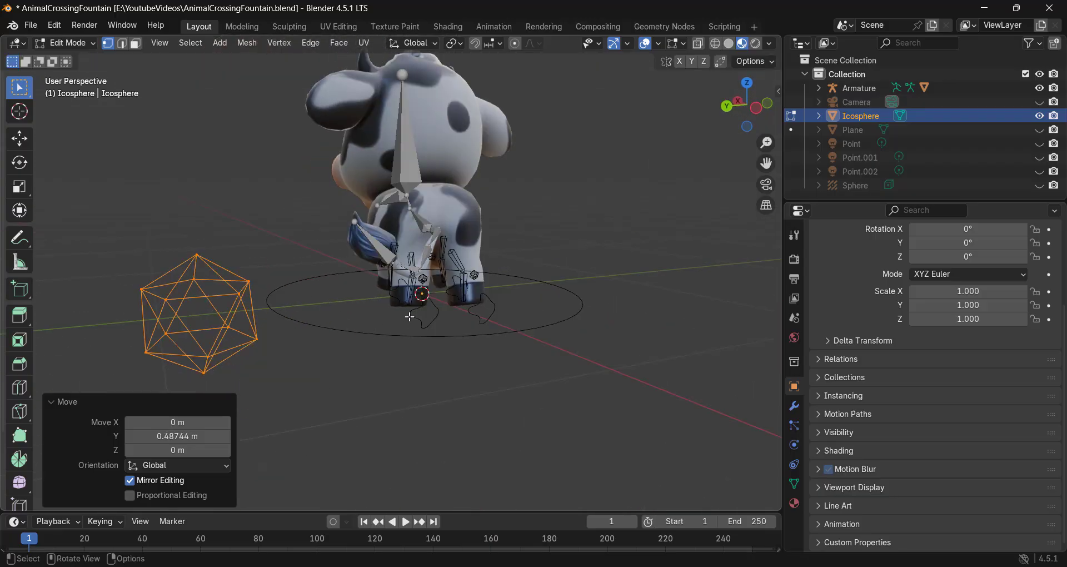
key("s")
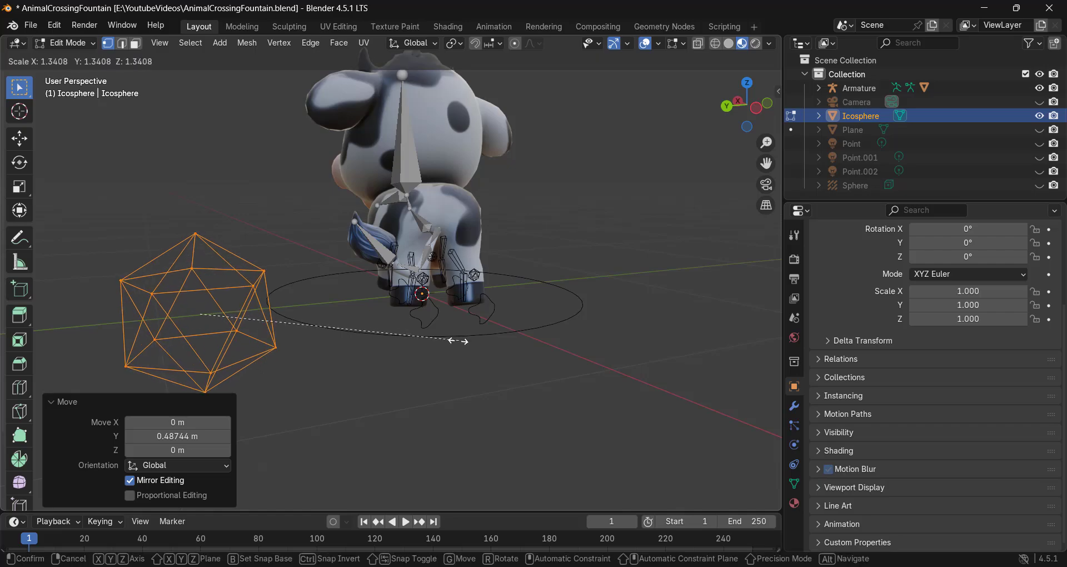
left_click(455, 343)
middle_click_drag(455, 343, 429, 280)
Step: Return to object mode and delete the ico sphere object from the scene
key("Tab")
key("Delete")
scroll(429, 280, "up", 6)
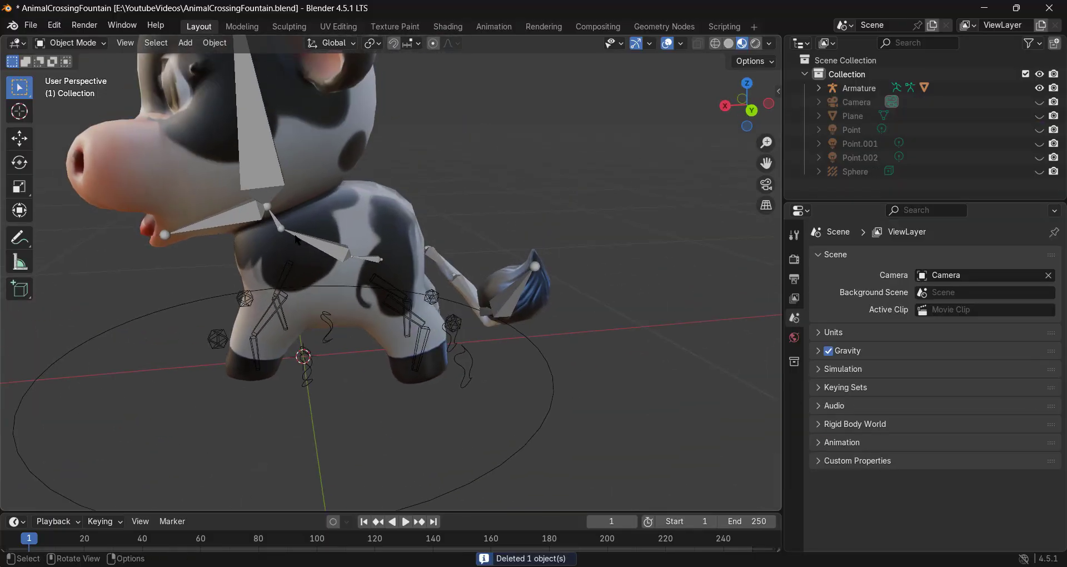
Step: Add a Bézier circle curve with a 1 m radius at the world origin
middle_click_drag(523, 339, 378, 309)
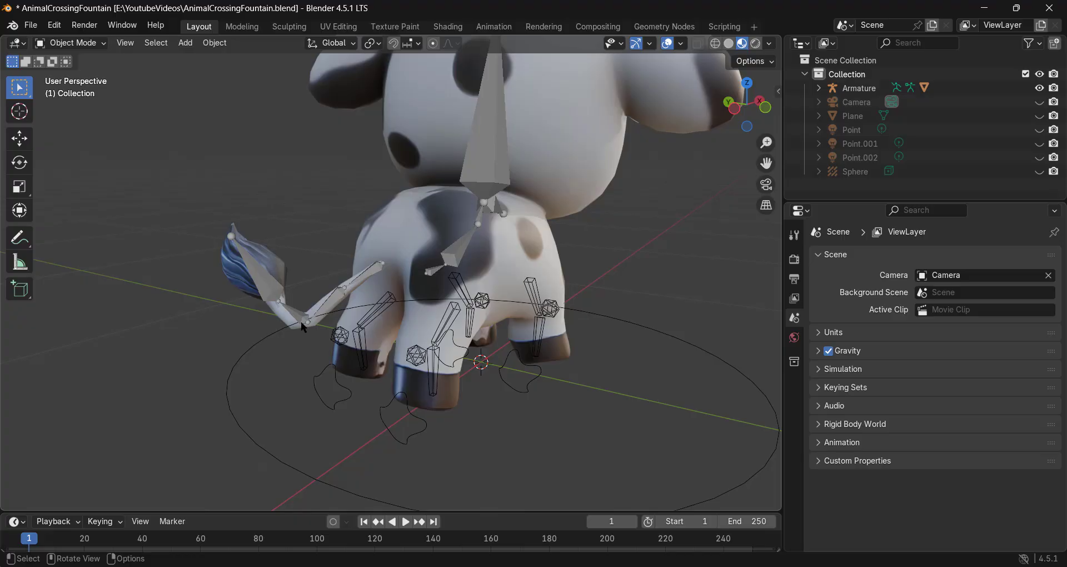
key("shift+a")
mouse_move(386, 295)
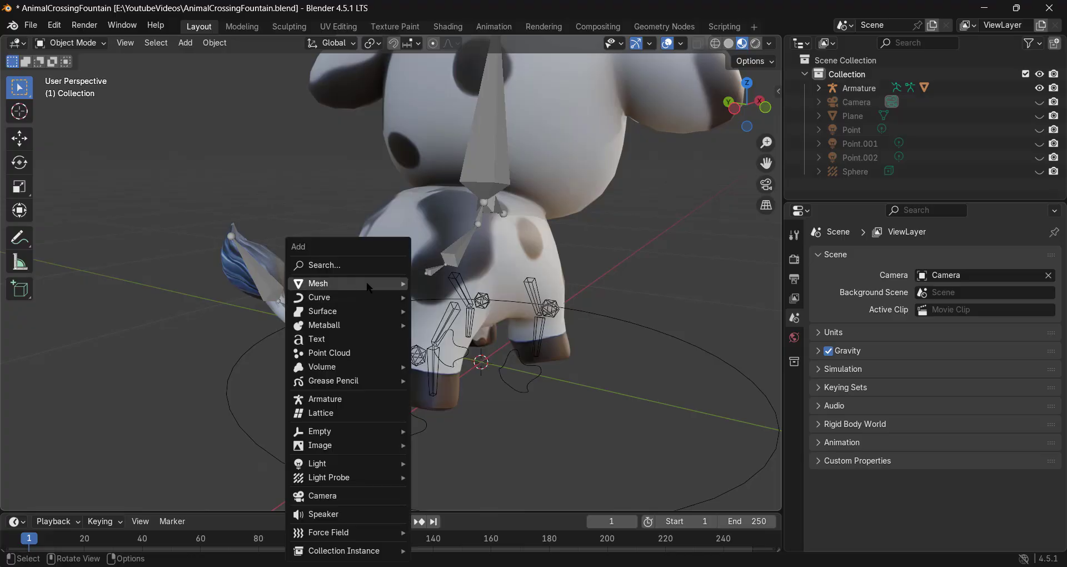
left_click(503, 157)
left_click(596, 276)
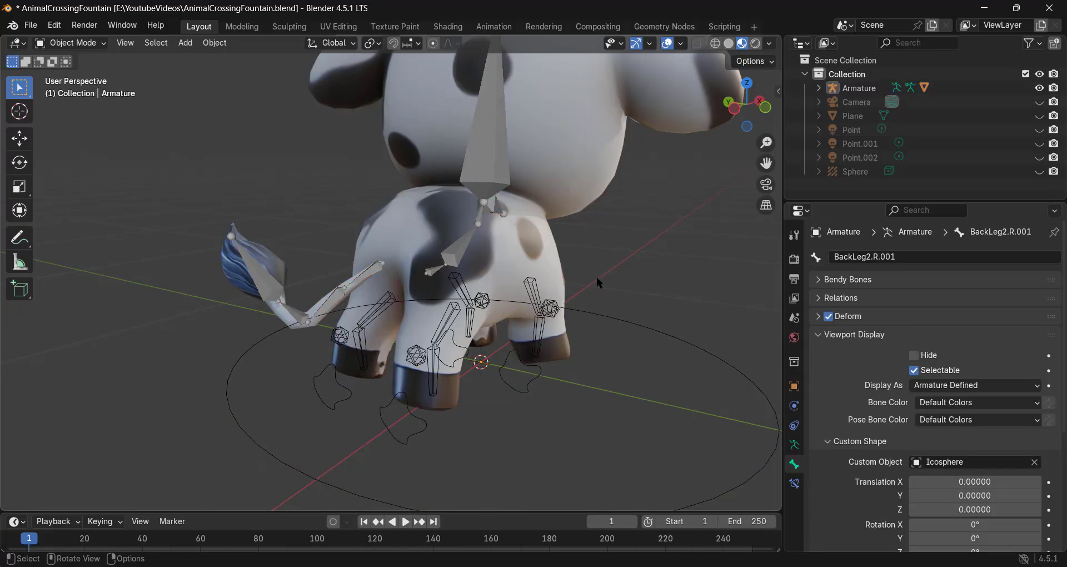
key("shift+a")
mouse_move(524, 294)
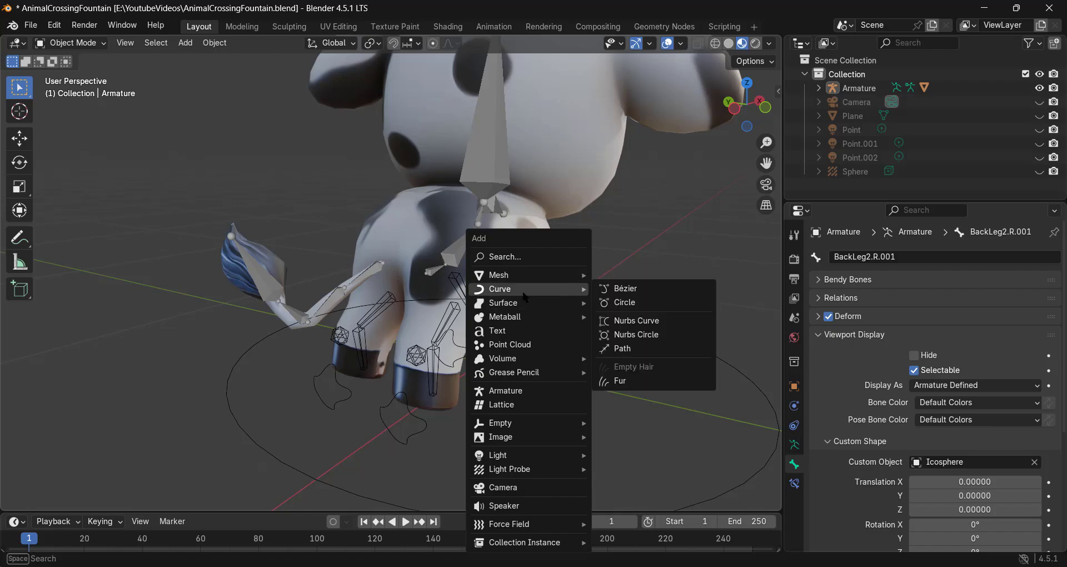
left_click(623, 304)
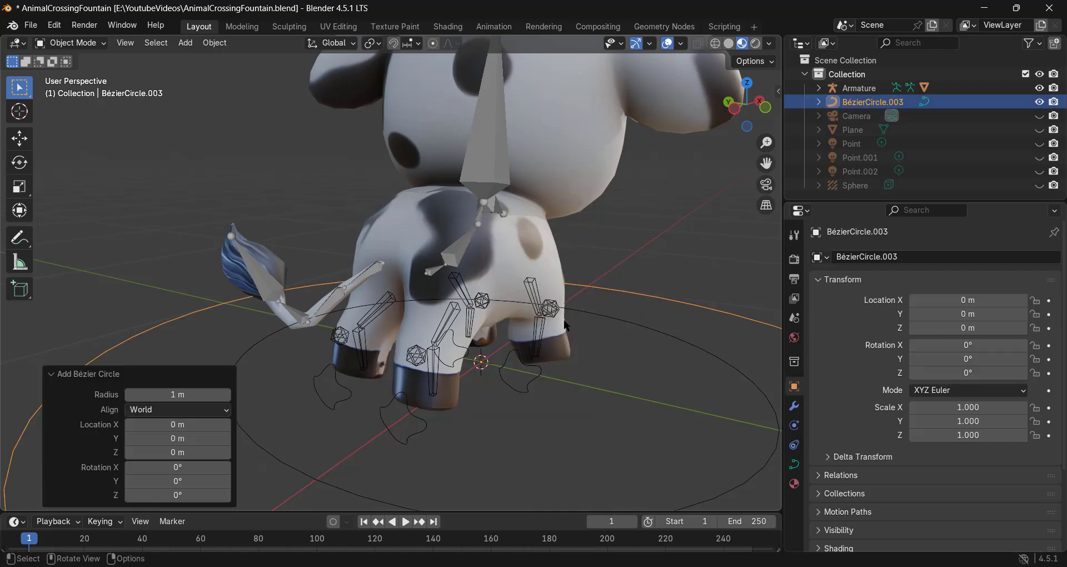
Step: Put the armature in pose mode and assign BézierCircle.003 as the custom shape of the tail bones tale1 and tale2
left_click(359, 279)
key("ctrl+Tab")
left_click(361, 278)
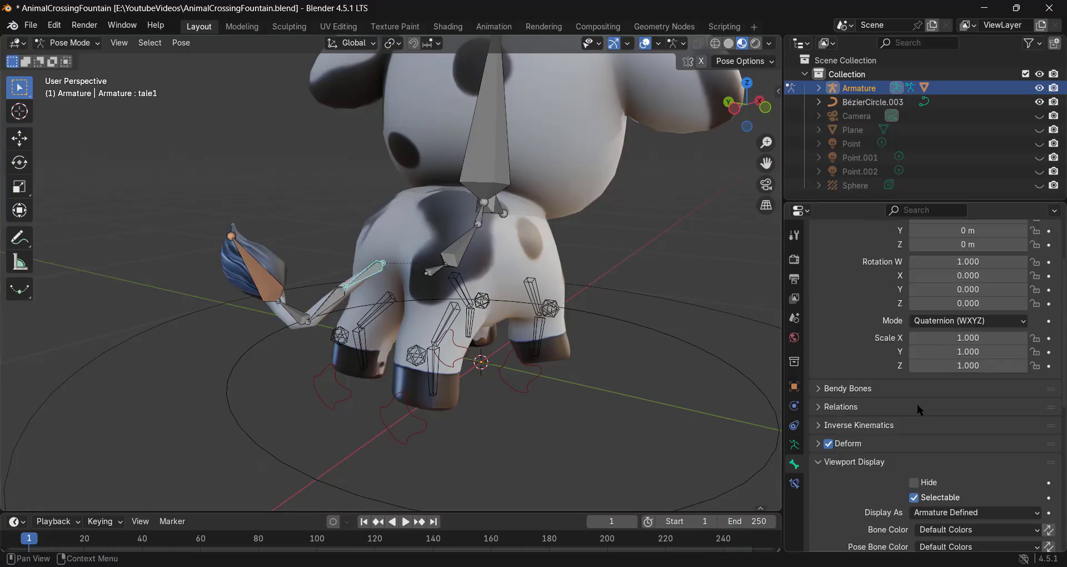
scroll(917, 404, "down", 10)
left_click(1034, 340)
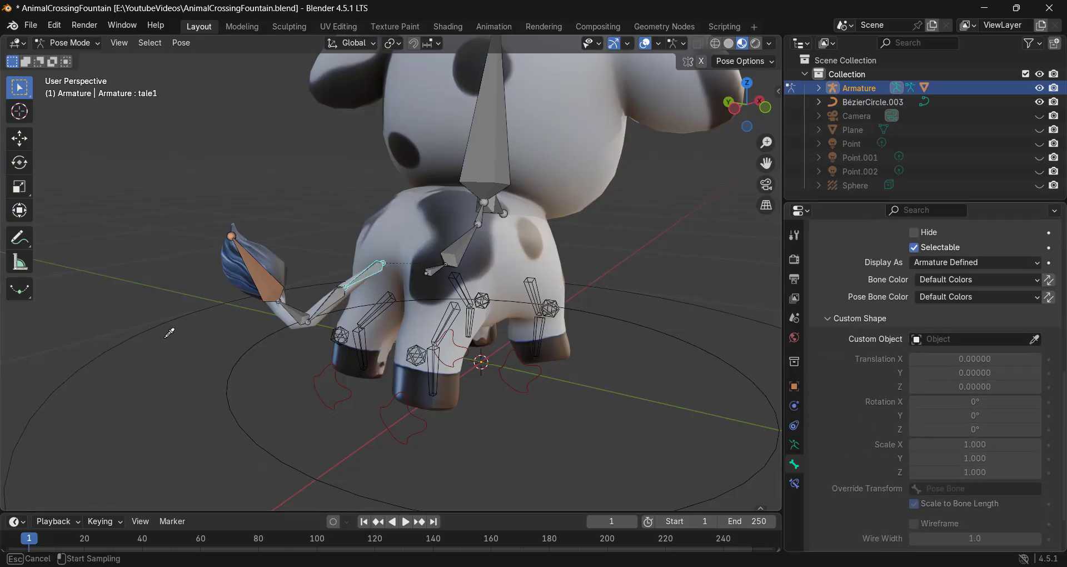
left_click(166, 310)
left_click(328, 303)
left_click(1035, 339)
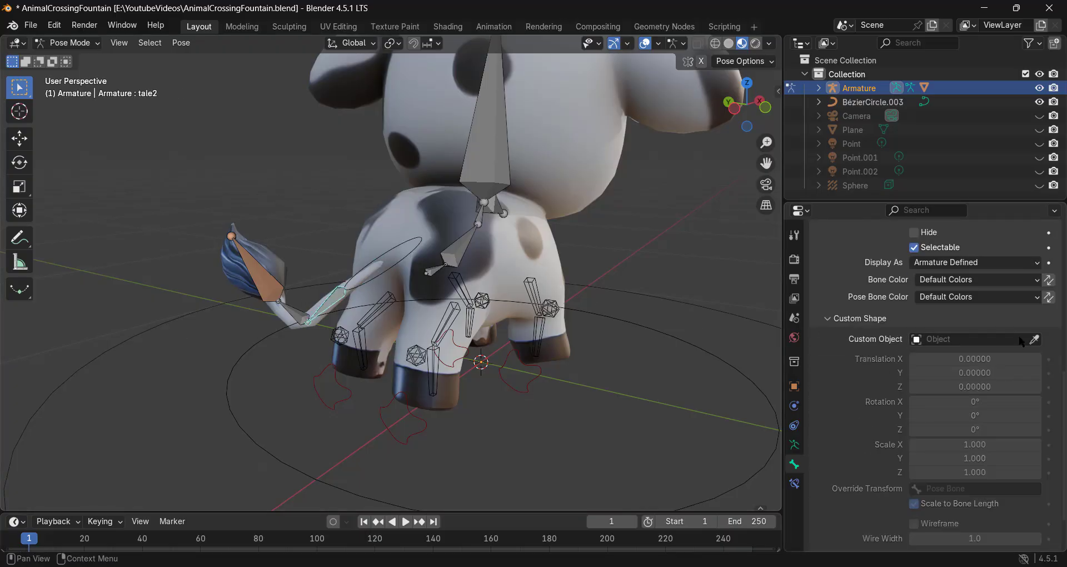
left_click(198, 330)
Step: Assign BézierCircle.003 as the custom shape of the tail bones tale3 and tale4
middle_click_drag(197, 330, 231, 391)
left_click(291, 329)
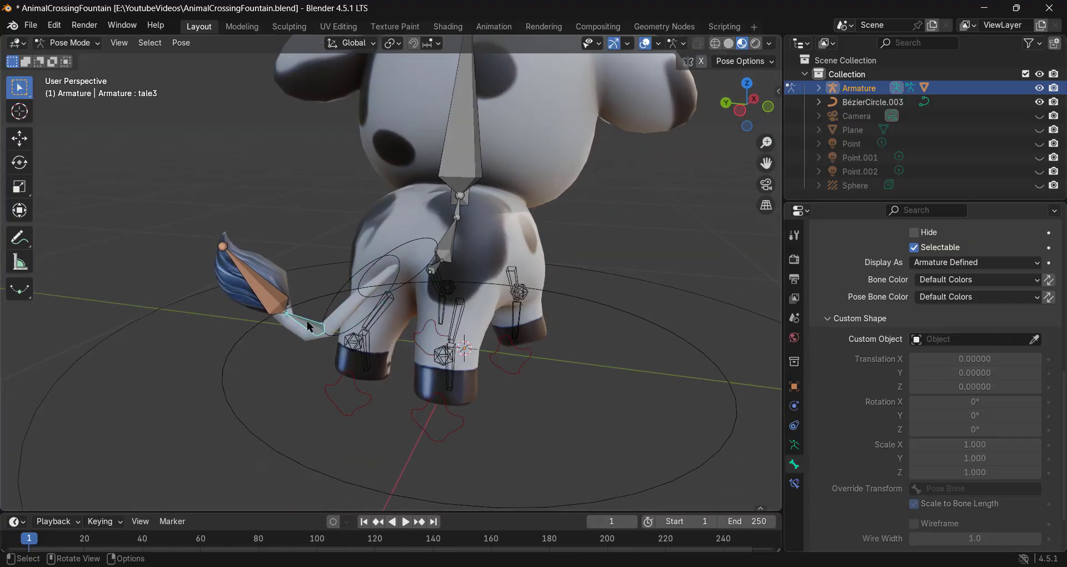
left_click(1035, 338)
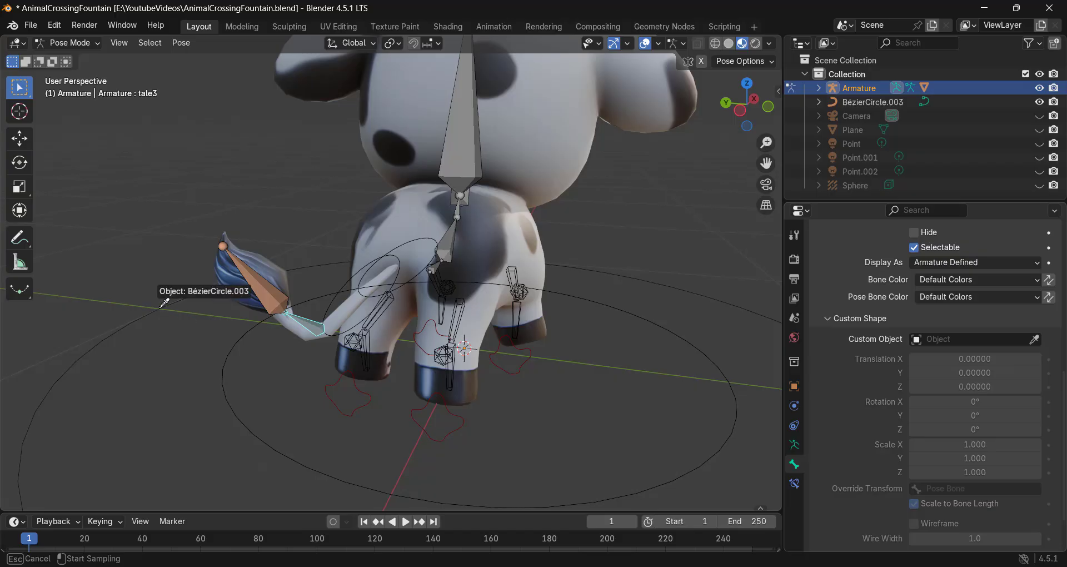
left_click(172, 305)
left_click(264, 300)
left_click(1034, 339)
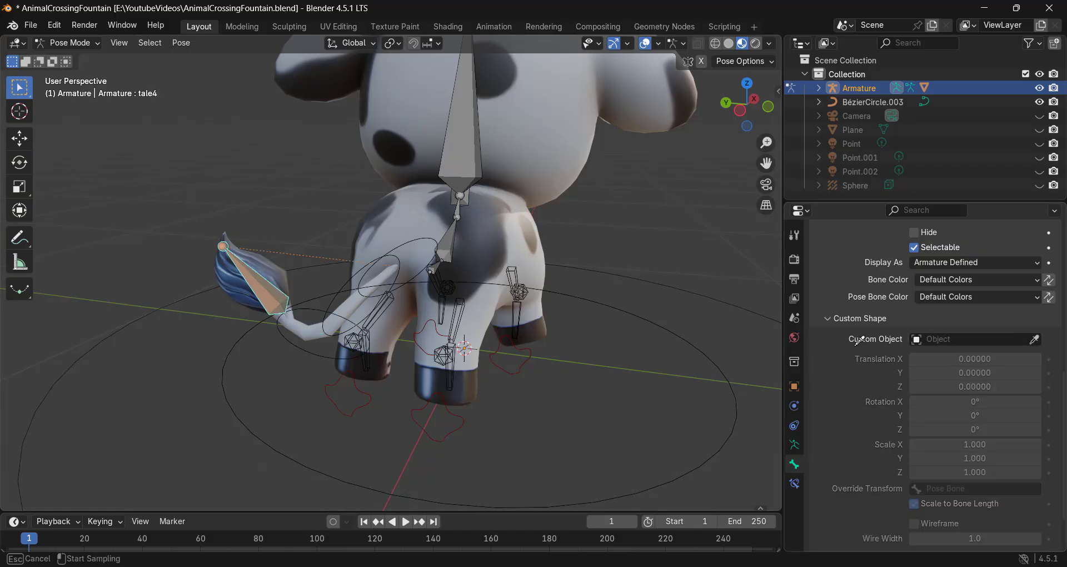
left_click(136, 325)
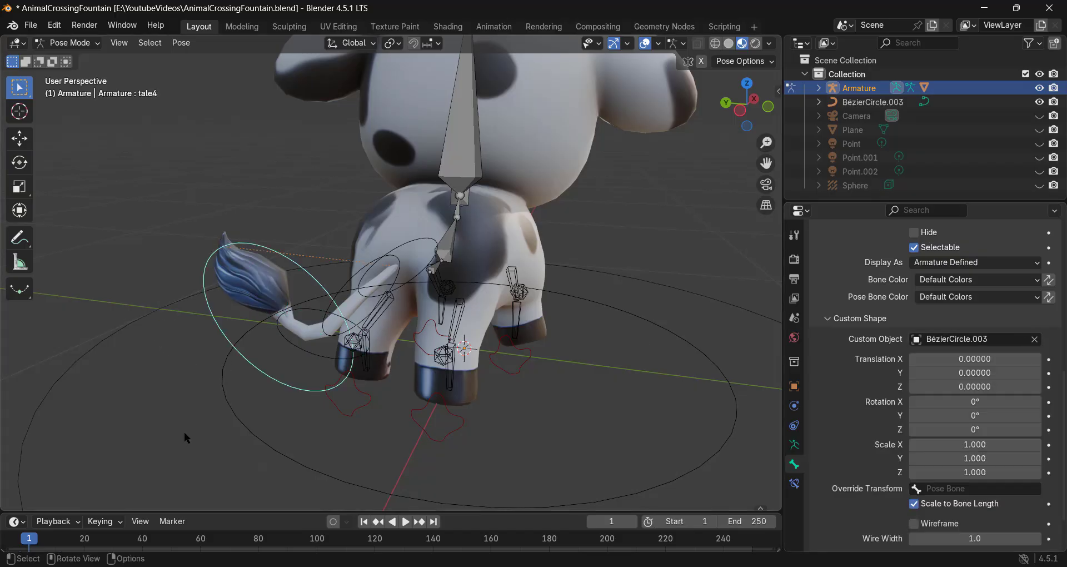
Step: Open BézierCircle.003 in edit mode and rotate its curve 90° about the X axis
middle_click_drag(185, 432, 285, 368)
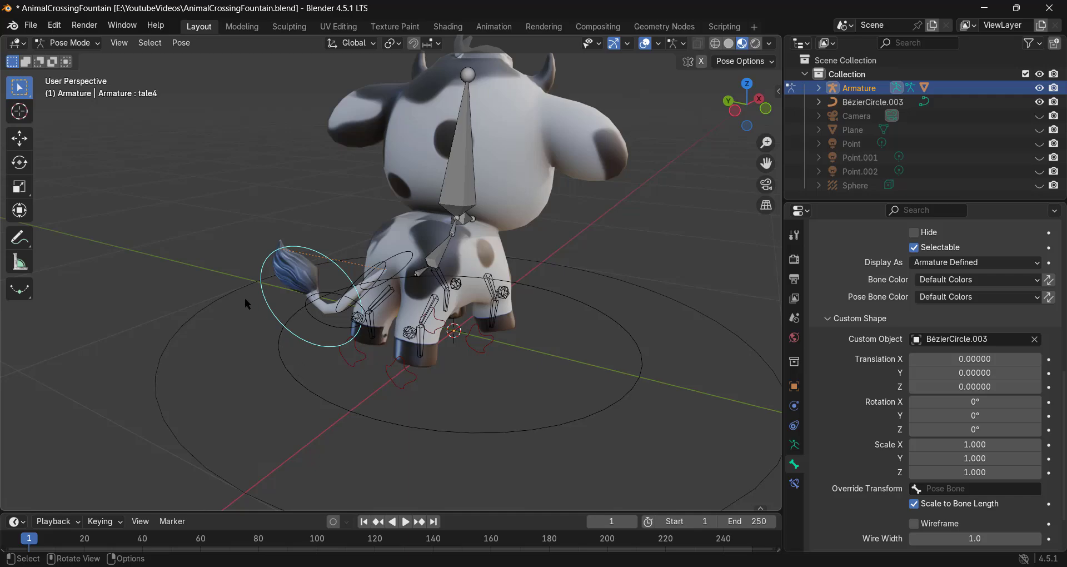
scroll(347, 303, "up", 5)
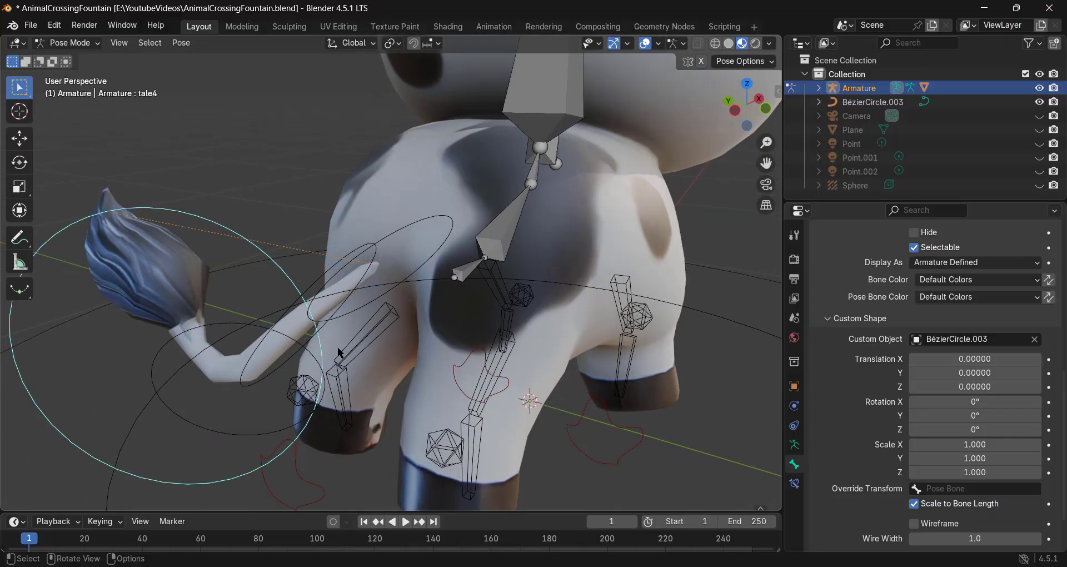
middle_click_drag(419, 339, 282, 289)
key("ctrl+Tab")
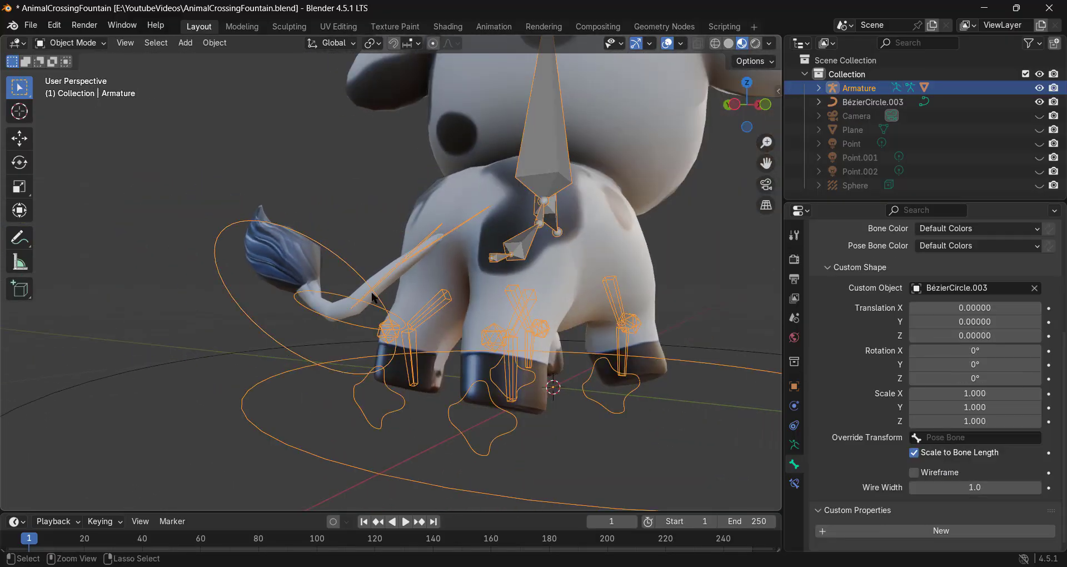
left_click(173, 364)
key("Tab")
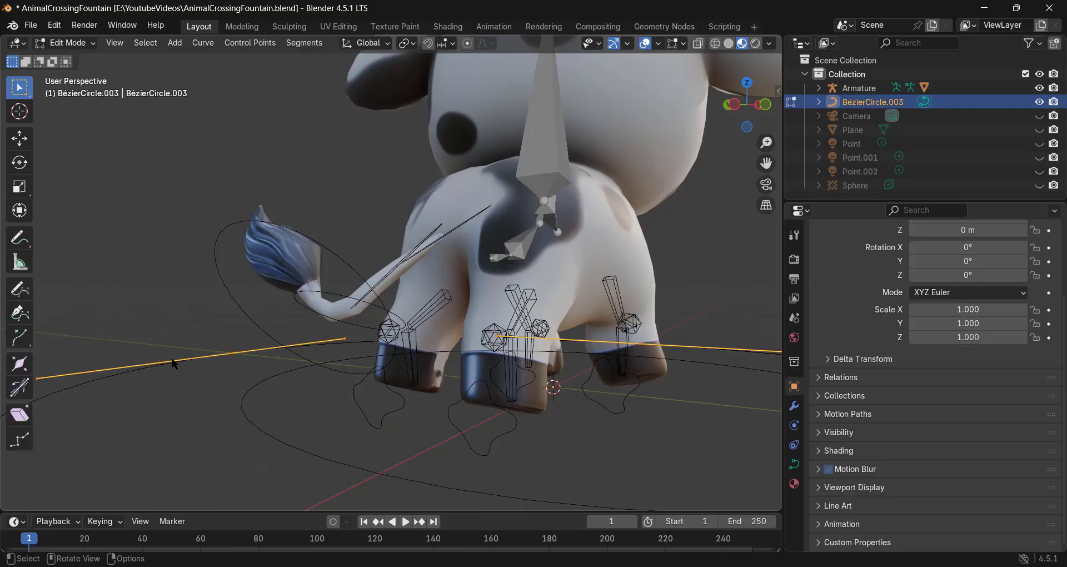
scroll(187, 359, "down", 4)
middle_click_drag(187, 359, 467, 371)
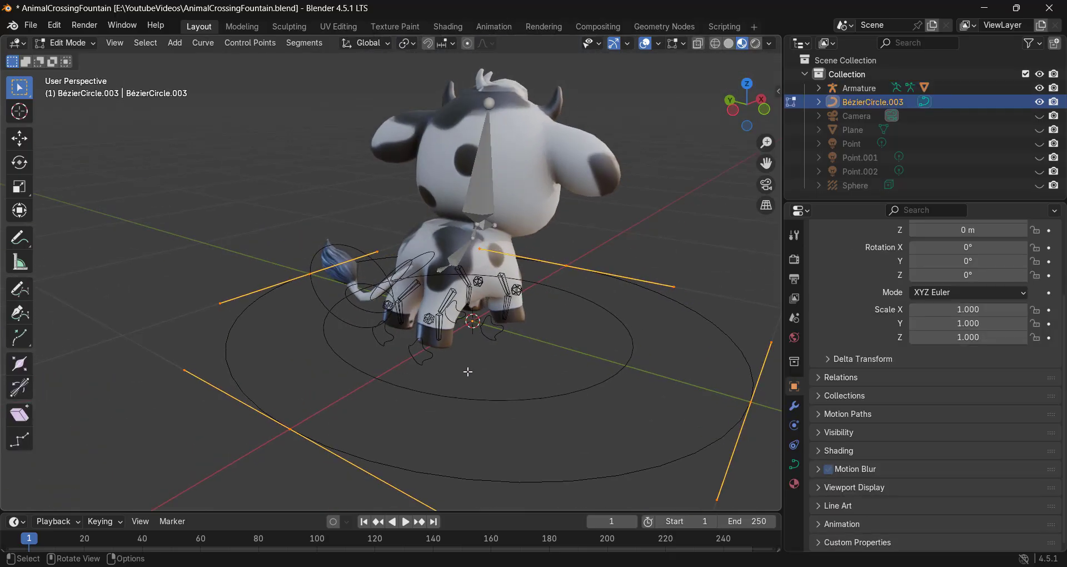
key("r")
key("x")
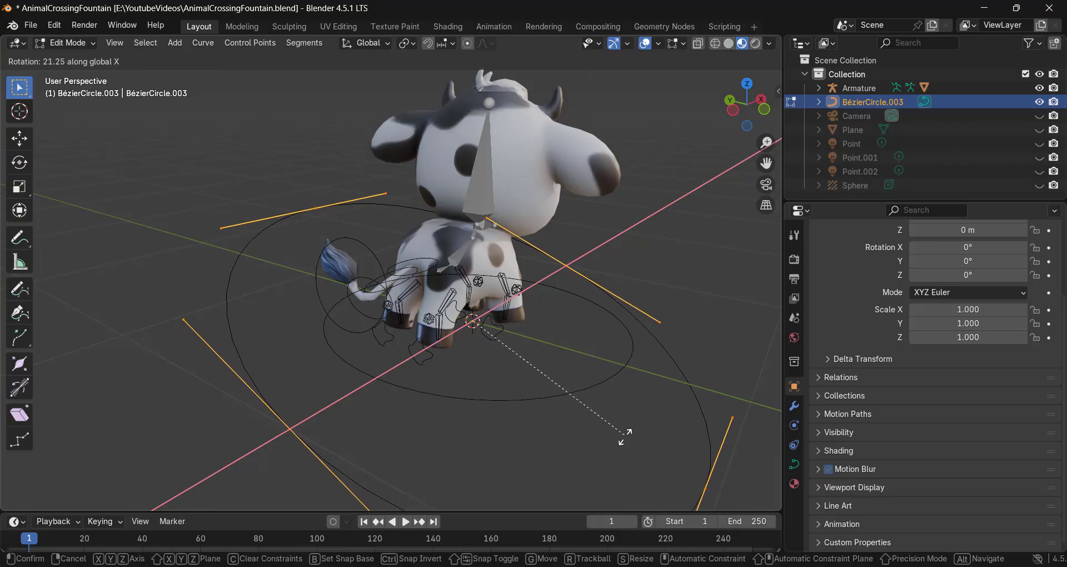
key("9")
key("0")
key("Return")
middle_click_drag(625, 437, 423, 248)
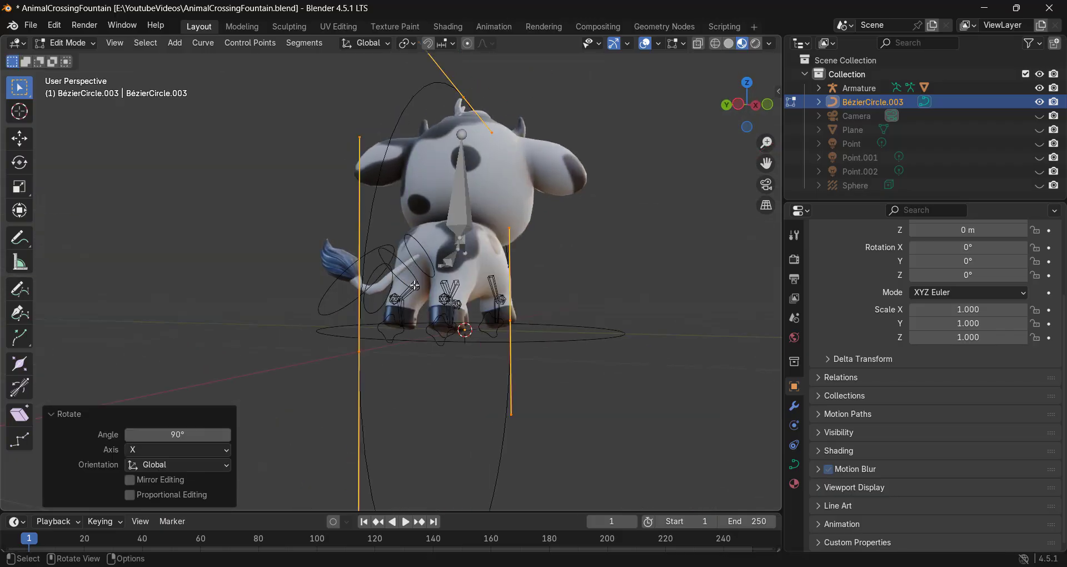
Step: Scale the Bézier circle's curve by about 0.543 and move it about 0.4 m along the Y axis
middle_click_drag(414, 285, 552, 310)
key("s")
left_click(562, 332)
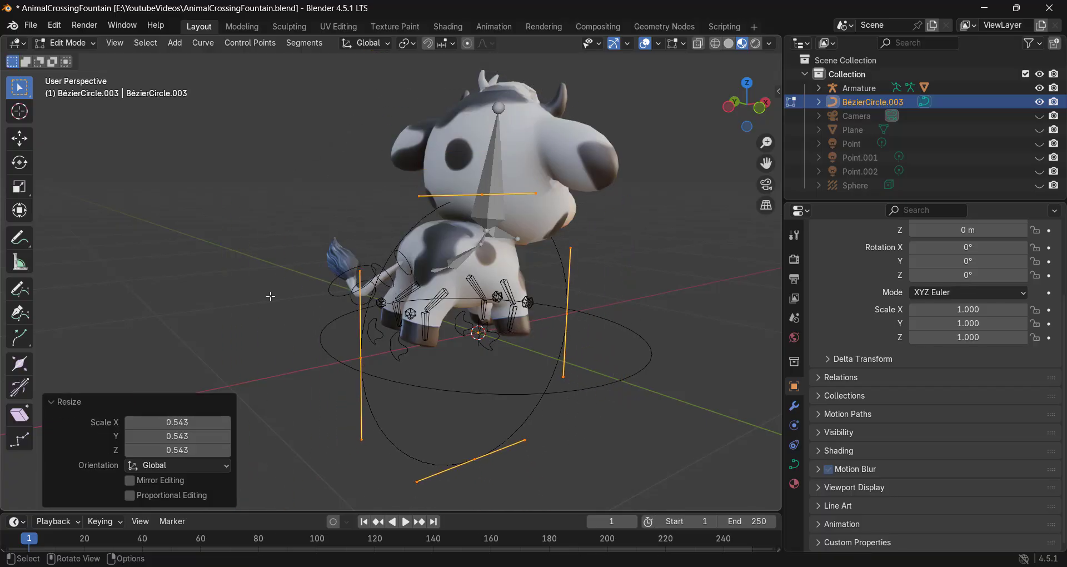
middle_click_drag(270, 296, 374, 284)
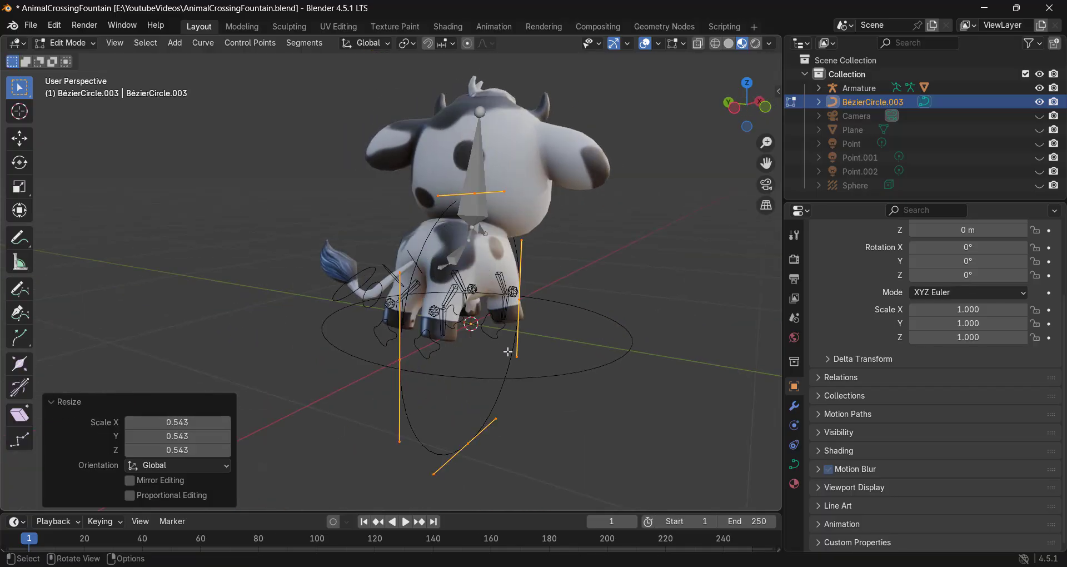
key("g")
key("y")
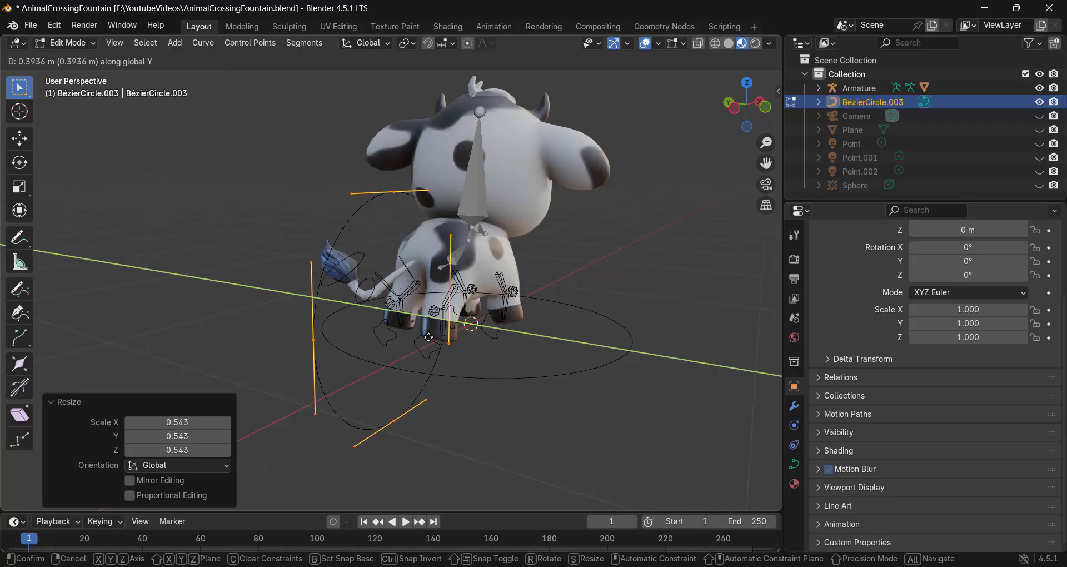
left_click(431, 336)
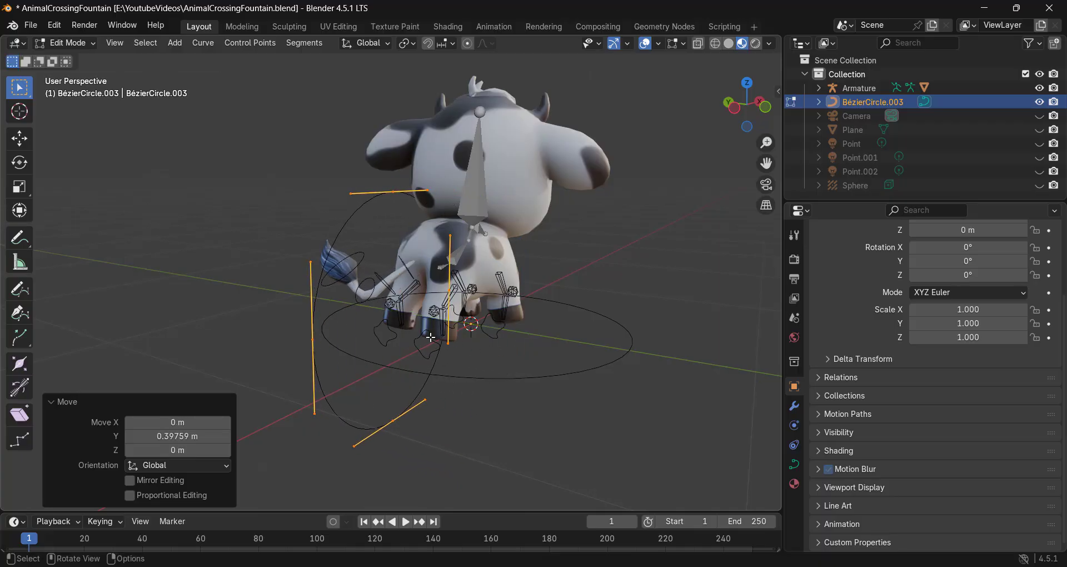
middle_click_drag(431, 337, 338, 274)
Step: Delete the Bézier circle object from the scene and put the armature back in pose mode
key("Tab")
key("Delete")
left_click(356, 255)
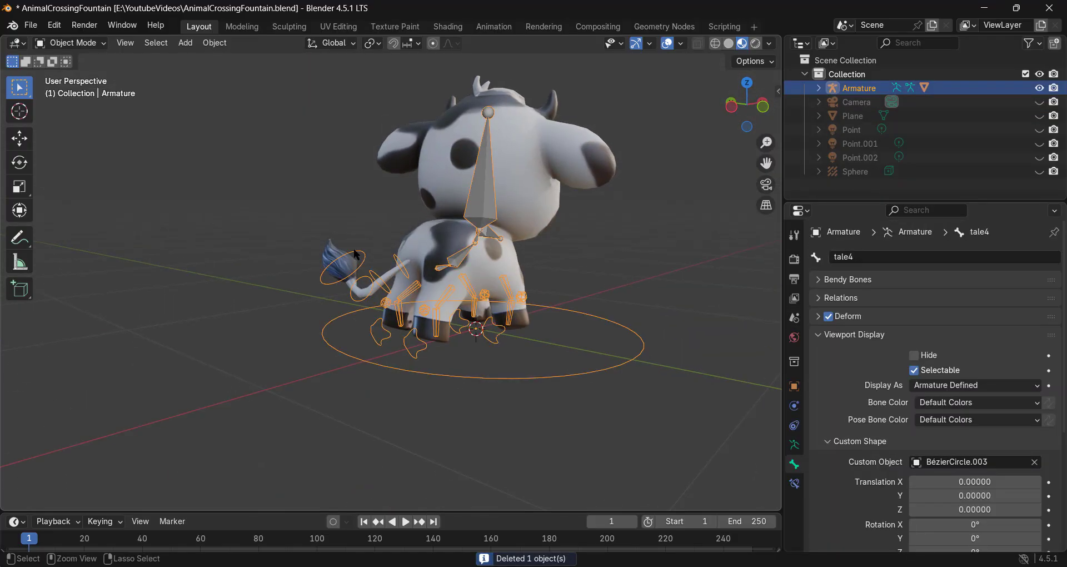
key("ctrl+Tab")
Step: Set the bone color and pose bone color of tail bone tale1 to 09 - Theme Color Set
left_click(396, 264)
scroll(911, 428, "down", 10)
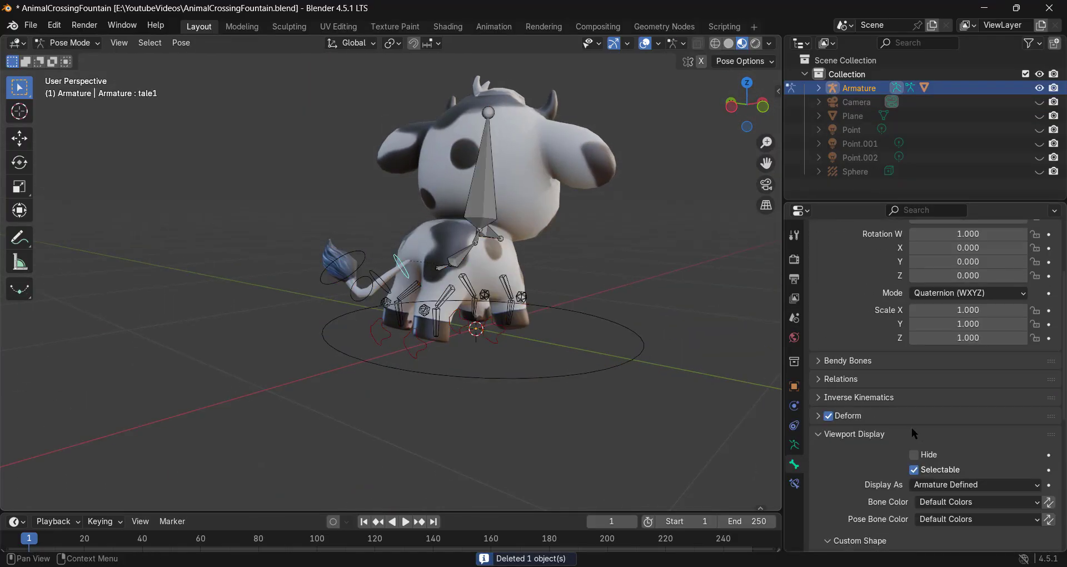
left_click(943, 392)
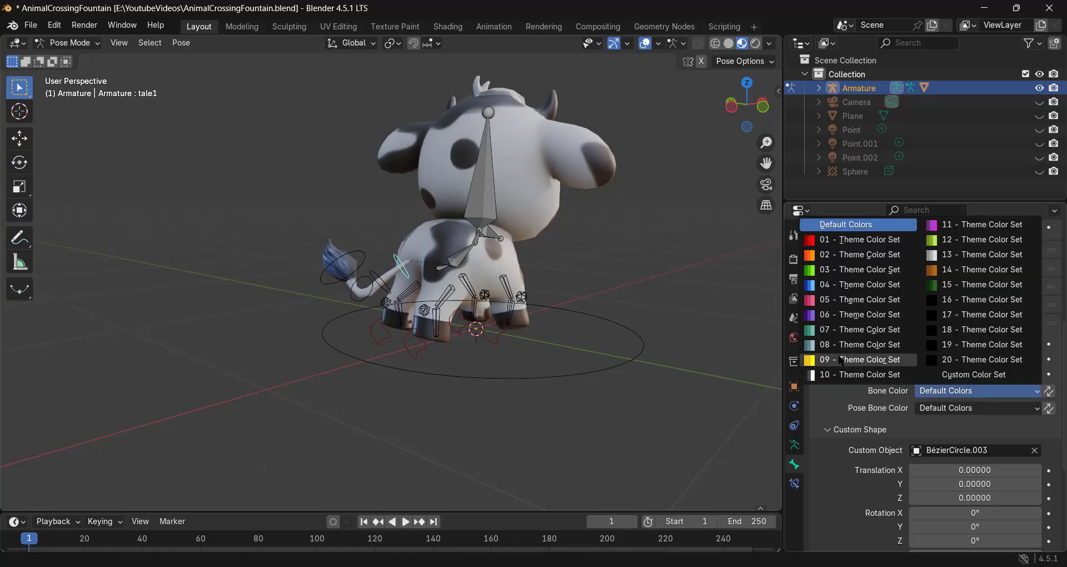
left_click(858, 360)
left_click(948, 408)
left_click(856, 376)
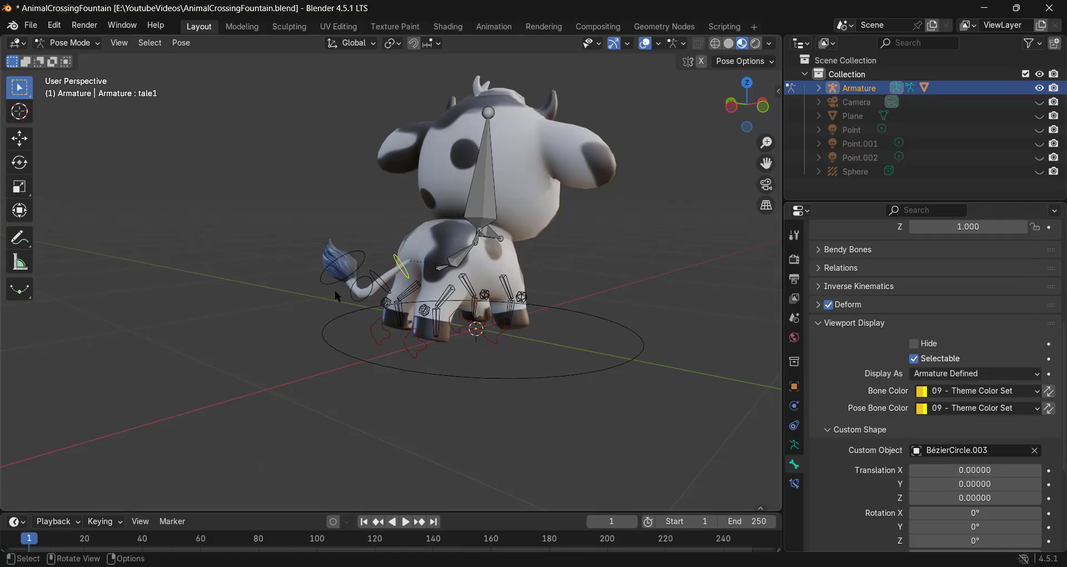
Step: Set the bone color and pose bone color of tail bone tale2 to 08 - Theme Color Set
scroll(350, 282, "up", 3)
left_click(352, 275)
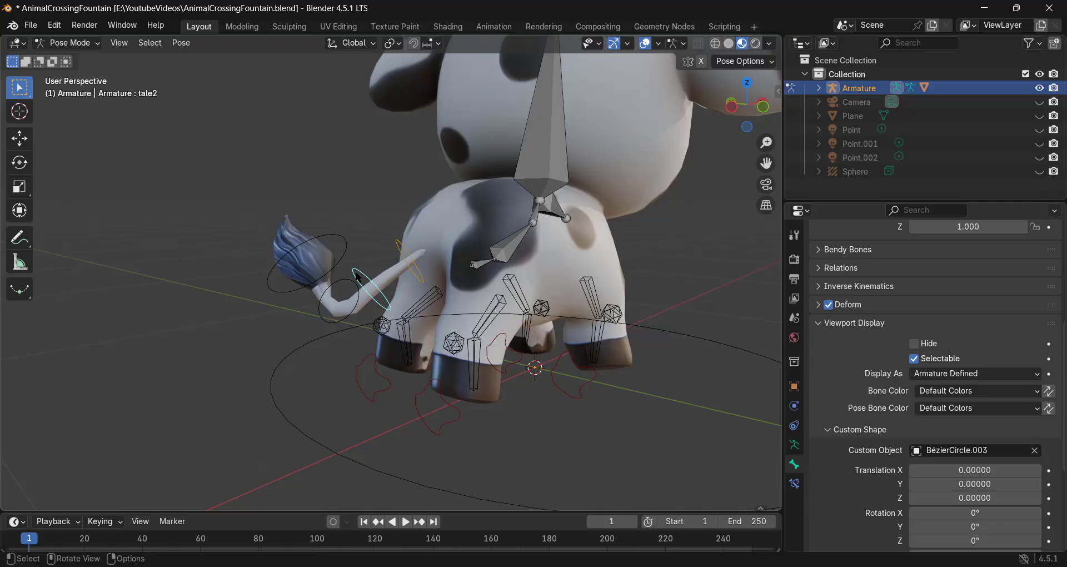
left_click(960, 392)
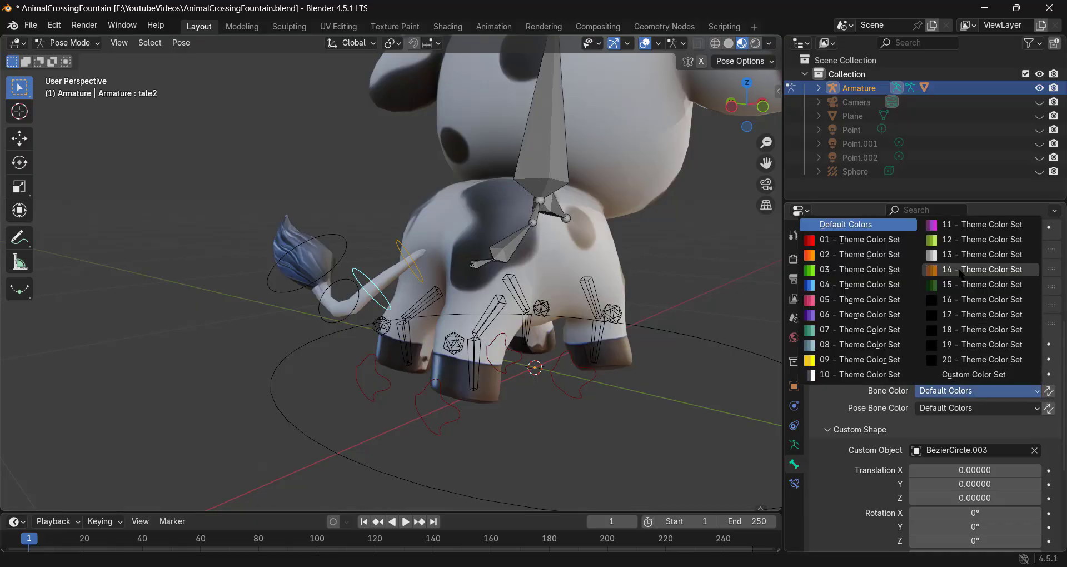
left_click(836, 345)
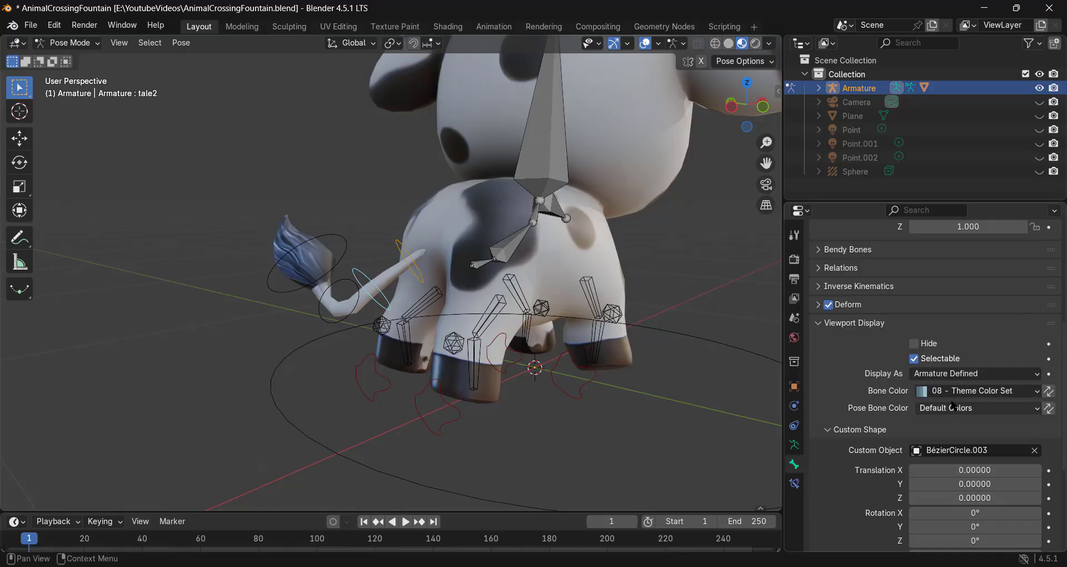
left_click(956, 408)
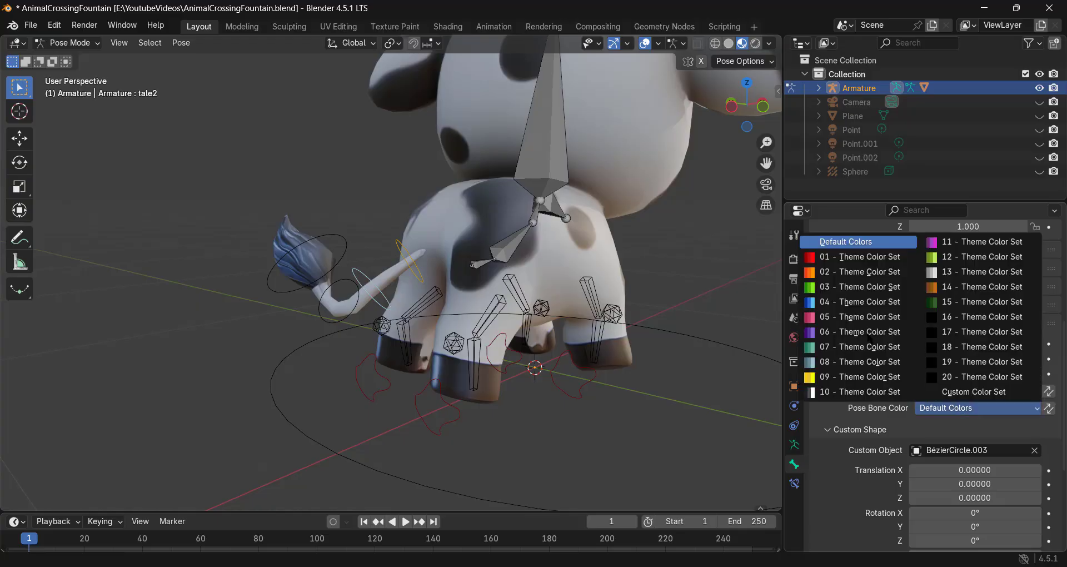
left_click(856, 362)
Step: Set the bone color and pose bone color of tail bone tale3 to 04 - Theme Color Set
left_click(338, 282)
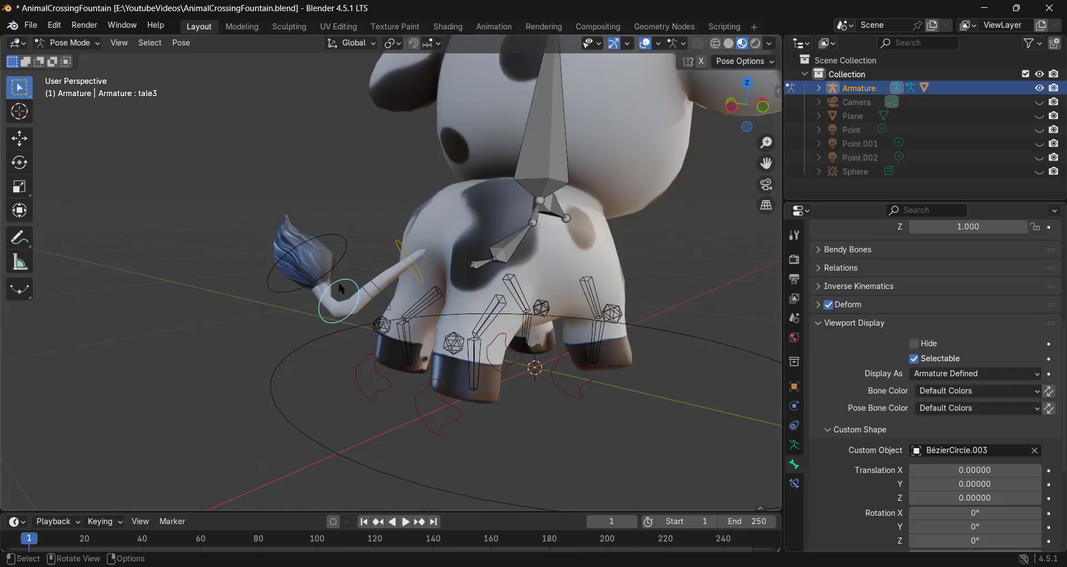
left_click(952, 395)
left_click(889, 285)
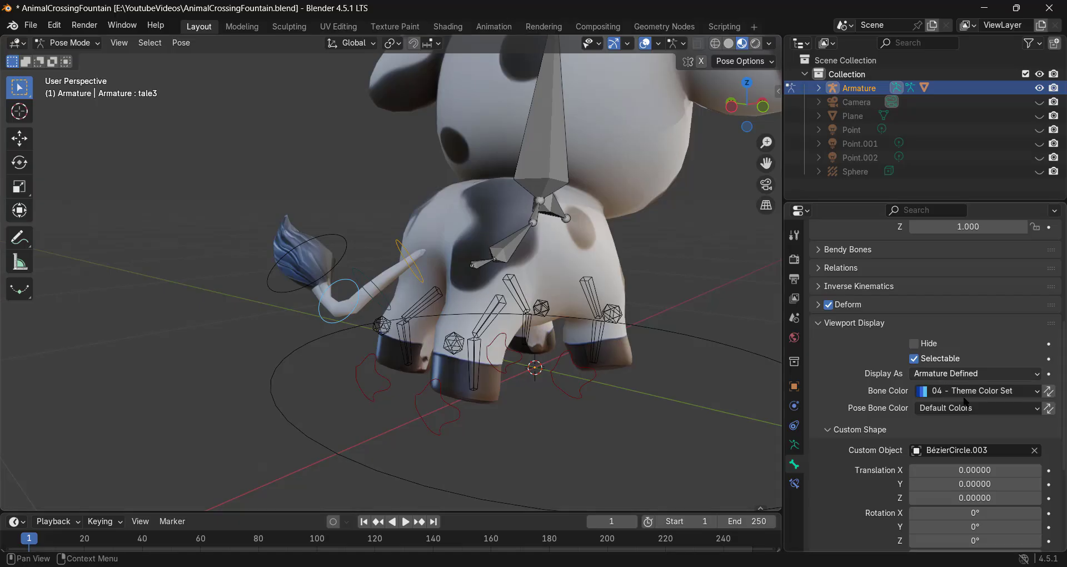
left_click(977, 409)
left_click(856, 302)
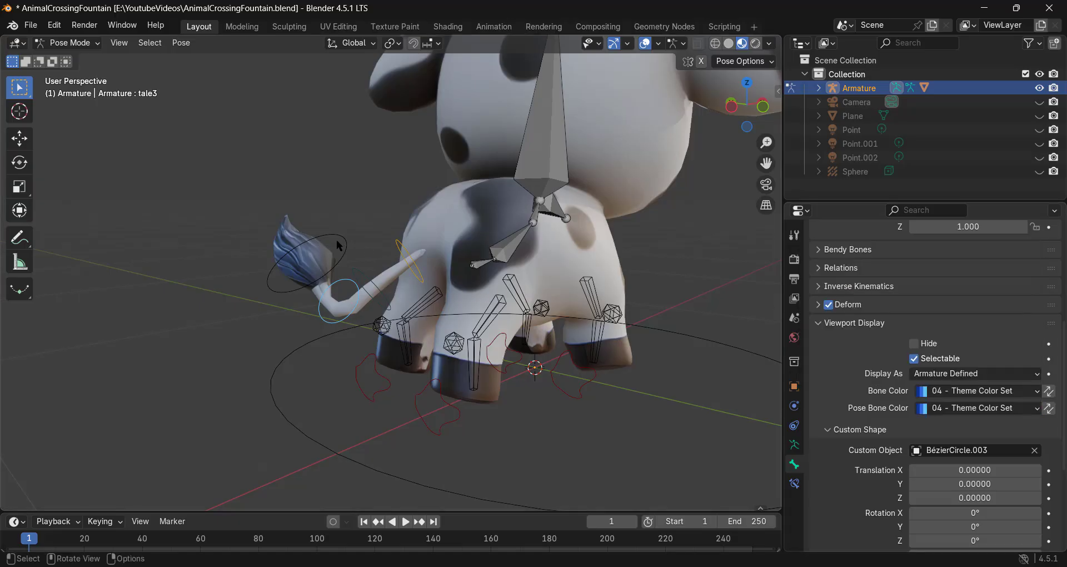
Step: Set the bone color and pose bone color of tail bone tale4 to 03 - Theme Color Set
left_click(338, 245)
left_click(951, 391)
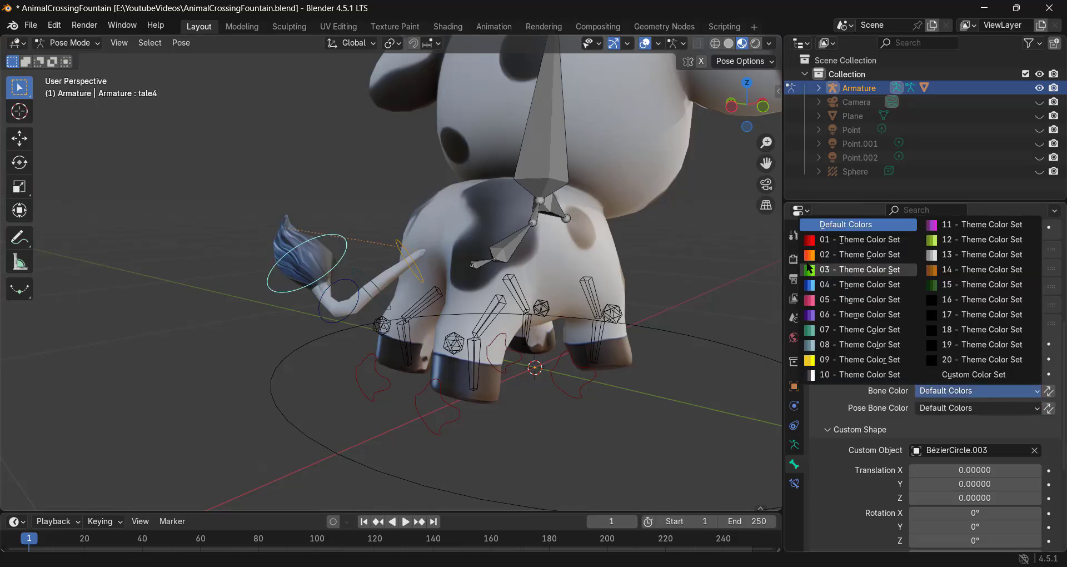
left_click(809, 269)
left_click(975, 408)
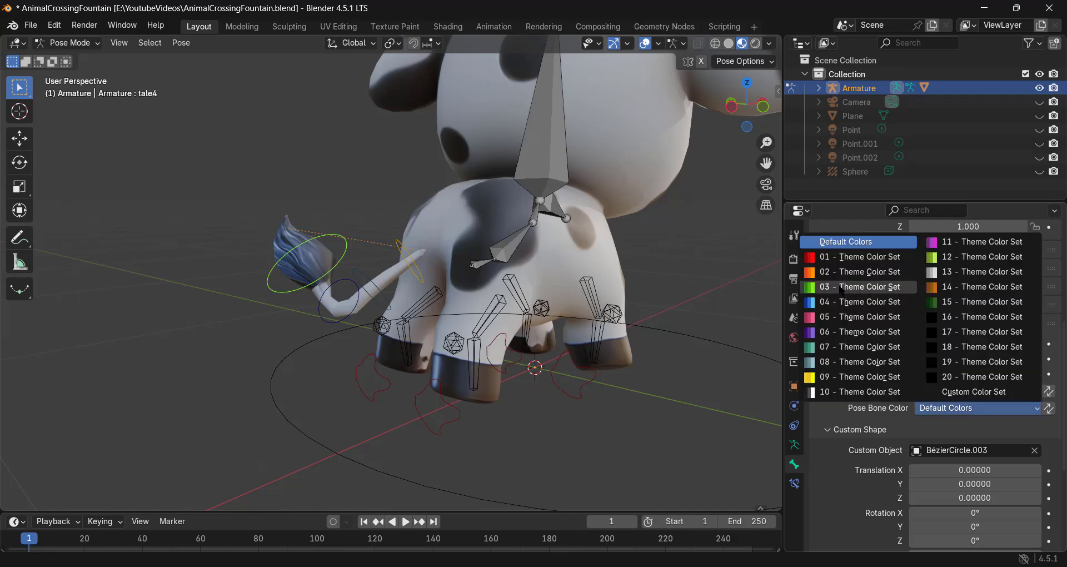
left_click(840, 289)
Step: Set the bone color of FrontLegPole.L to 12 - Theme Color Set
middle_click_drag(412, 227, 494, 316)
left_click(298, 334)
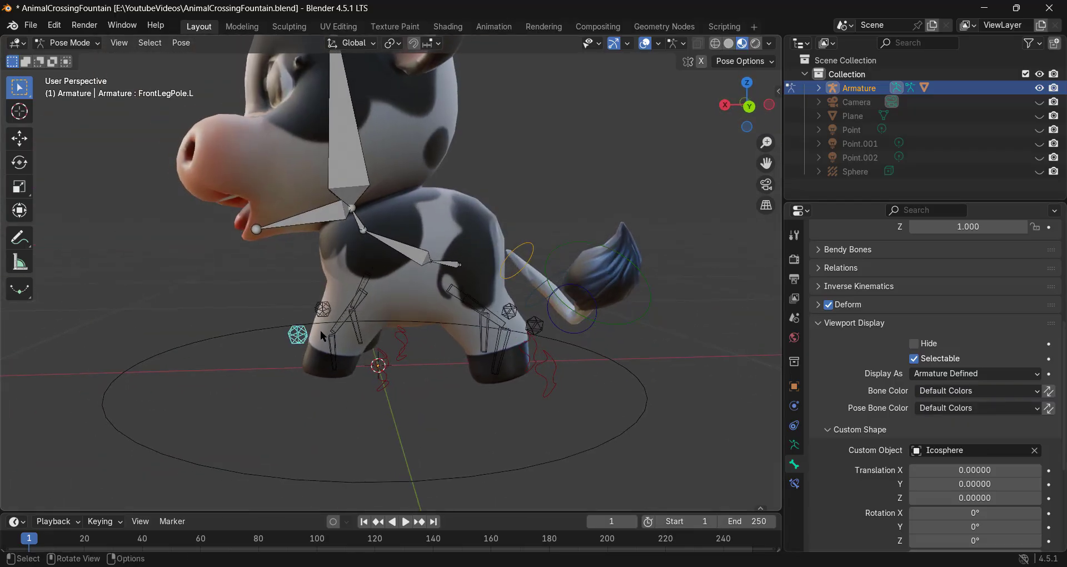
left_click(986, 390)
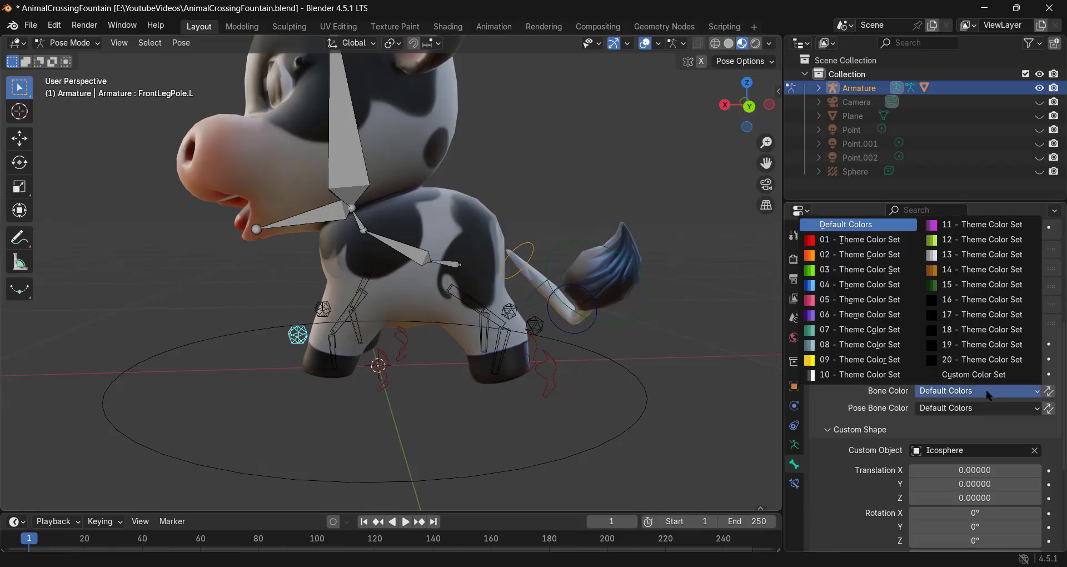
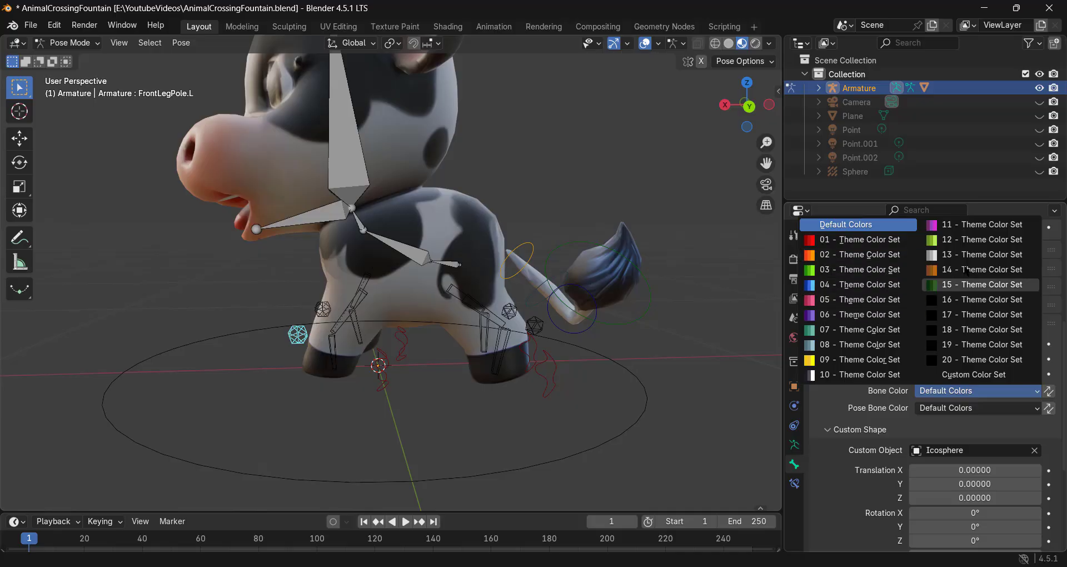
left_click(952, 241)
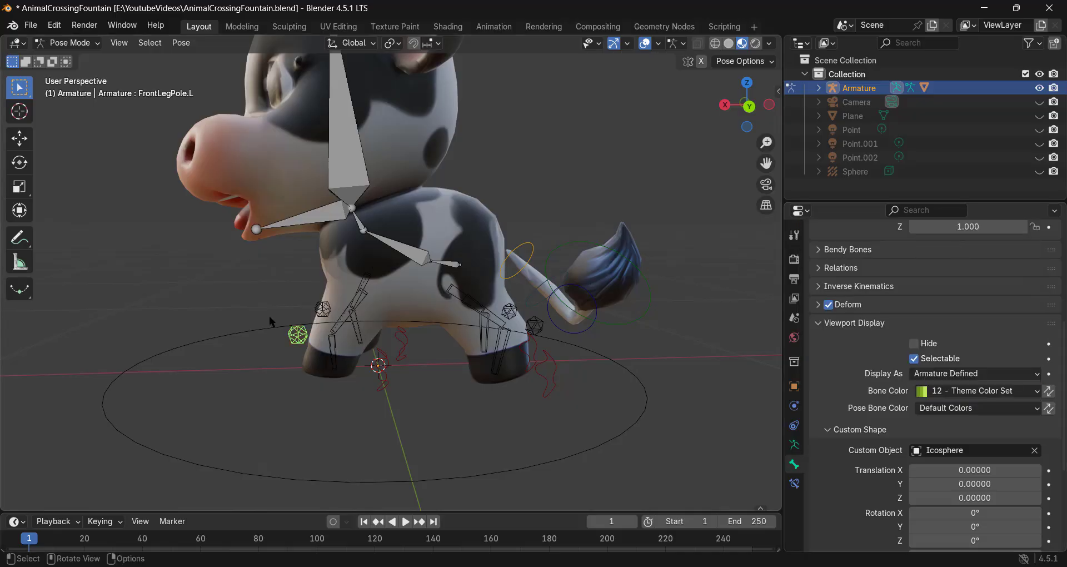
Step: Set the bone color and pose bone color of FrontLegPole.R to 12 - Theme Color Set
left_click(321, 308)
left_click(971, 392)
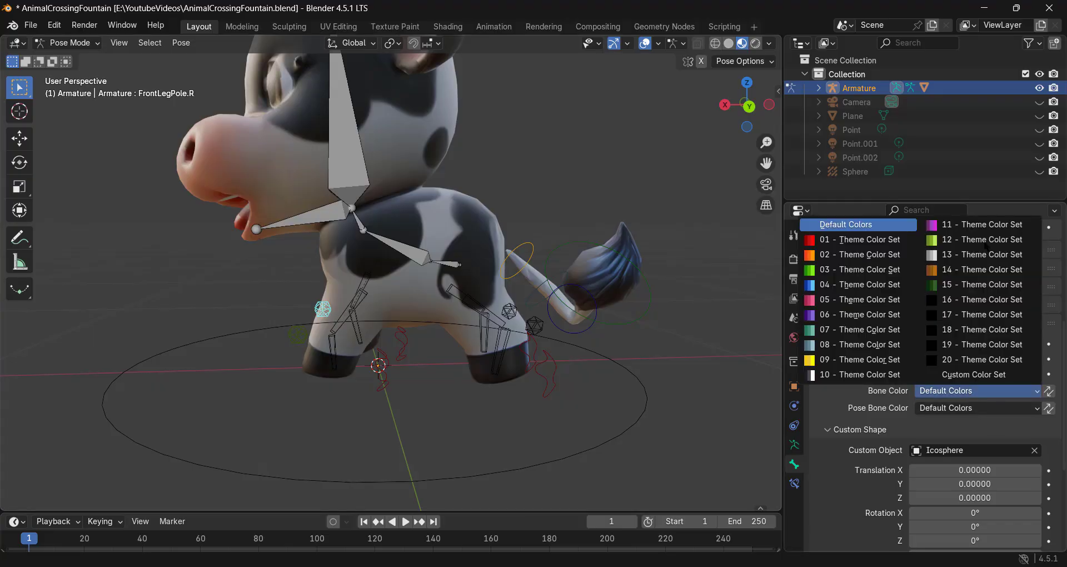
left_click(970, 243)
left_click(976, 407)
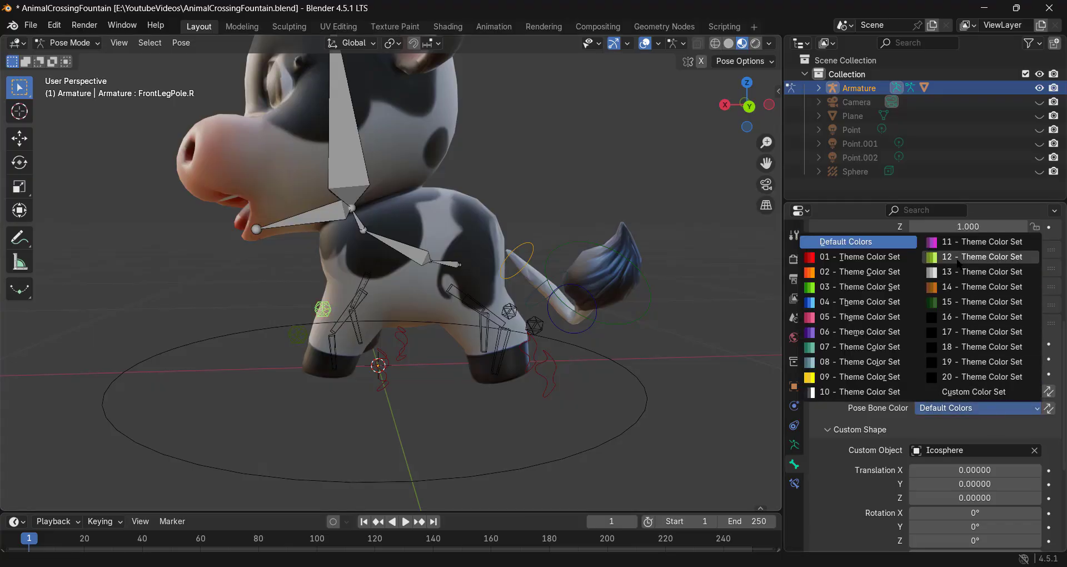
left_click(981, 256)
Step: Set the pose bone color of FrontLegPole.L to 12 - Theme Color Set
left_click(294, 332)
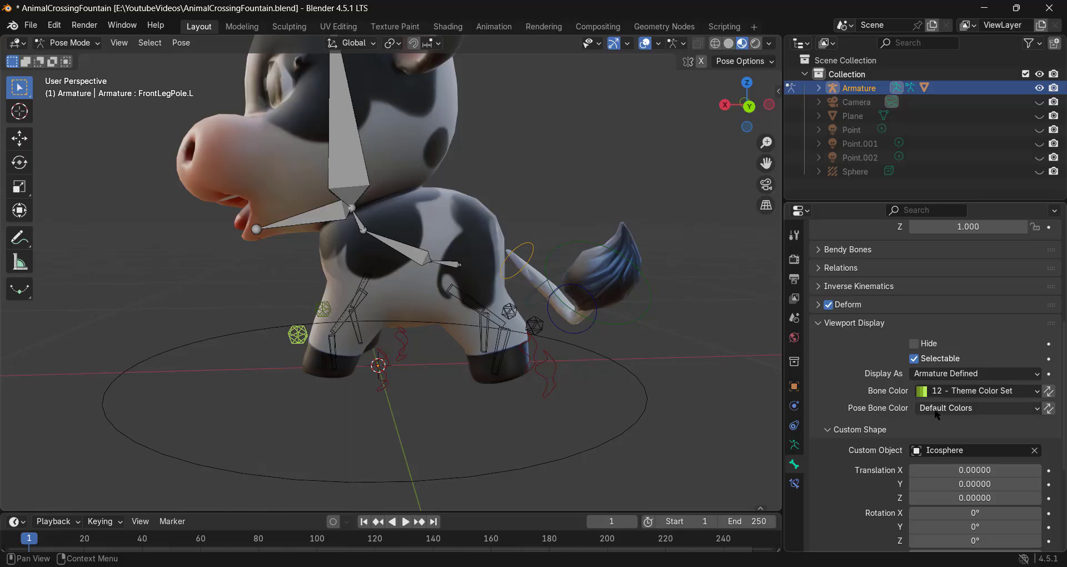
left_click(978, 391)
left_click(980, 256)
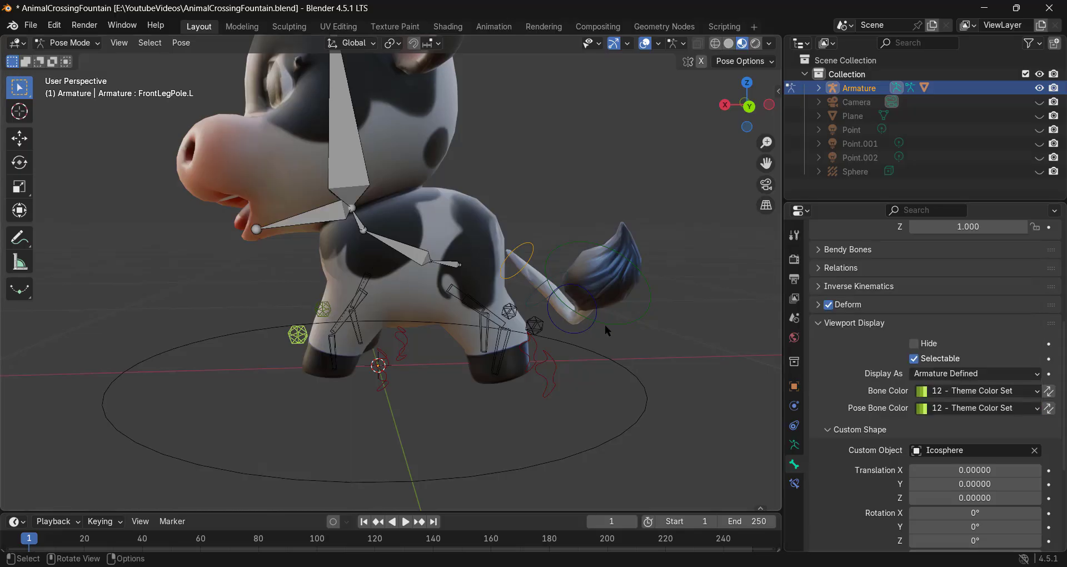
Step: Set the bone color and pose bone color of BackLegPole.L to 12 - Theme Color Set
left_click(535, 325)
left_click(978, 391)
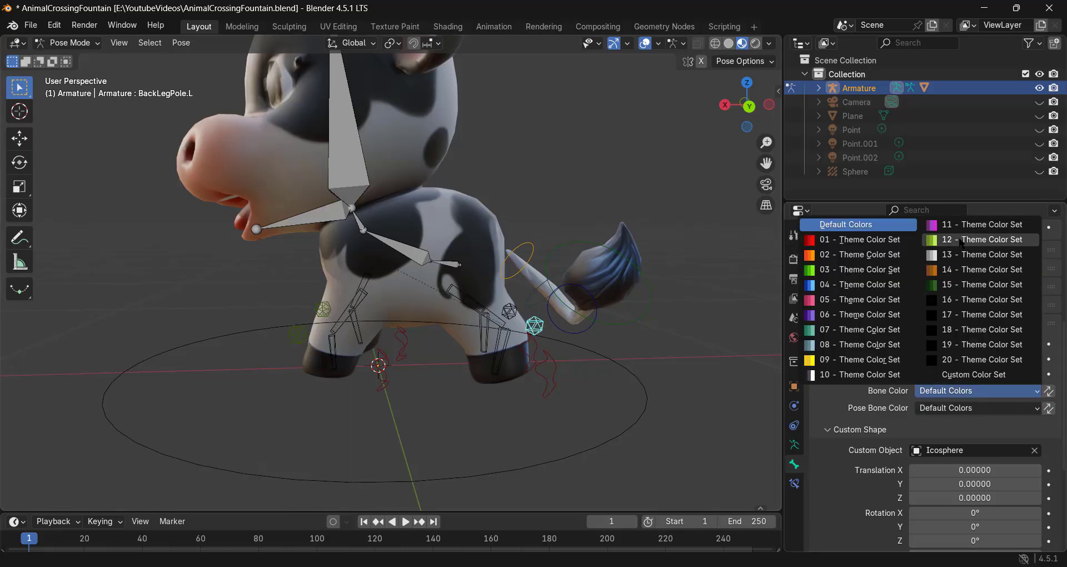
left_click(960, 240)
left_click(951, 408)
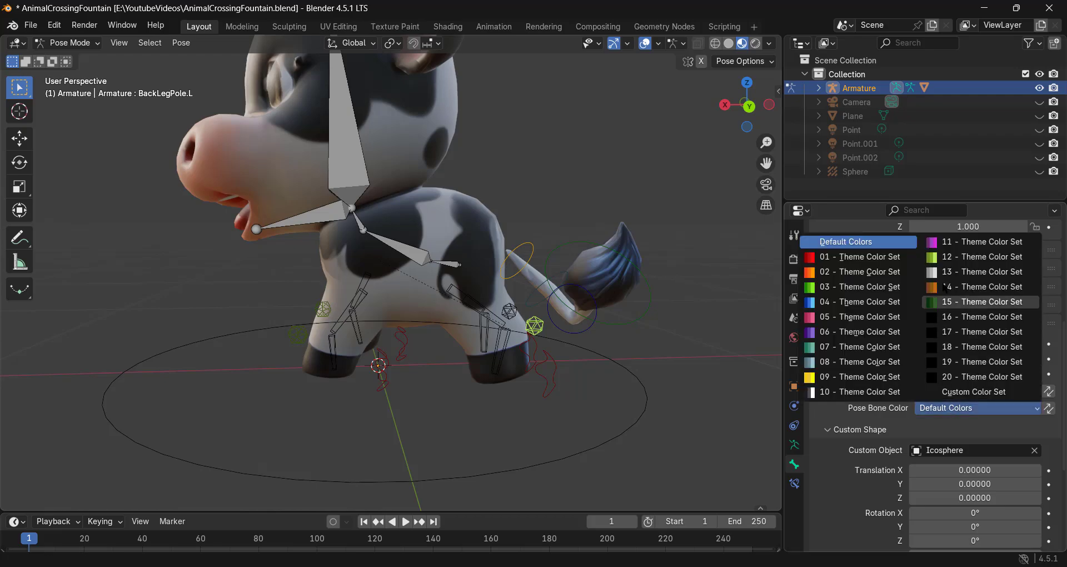
left_click(981, 271)
Step: Set the bone color and pose bone color of BackLeg2.R.001 to 12 - Theme Color Set
left_click(509, 312)
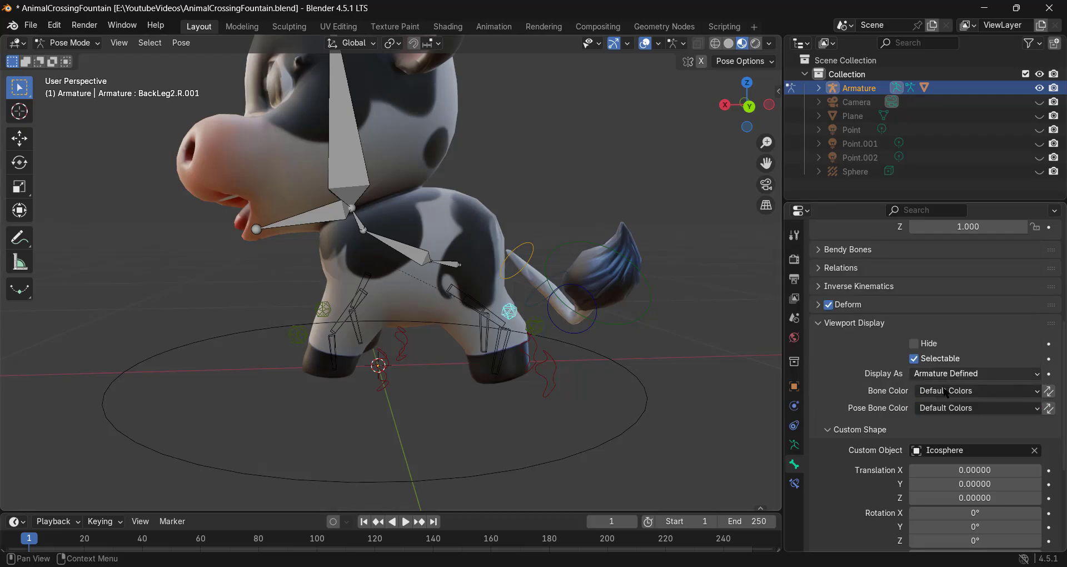
left_click(945, 391)
left_click(969, 407)
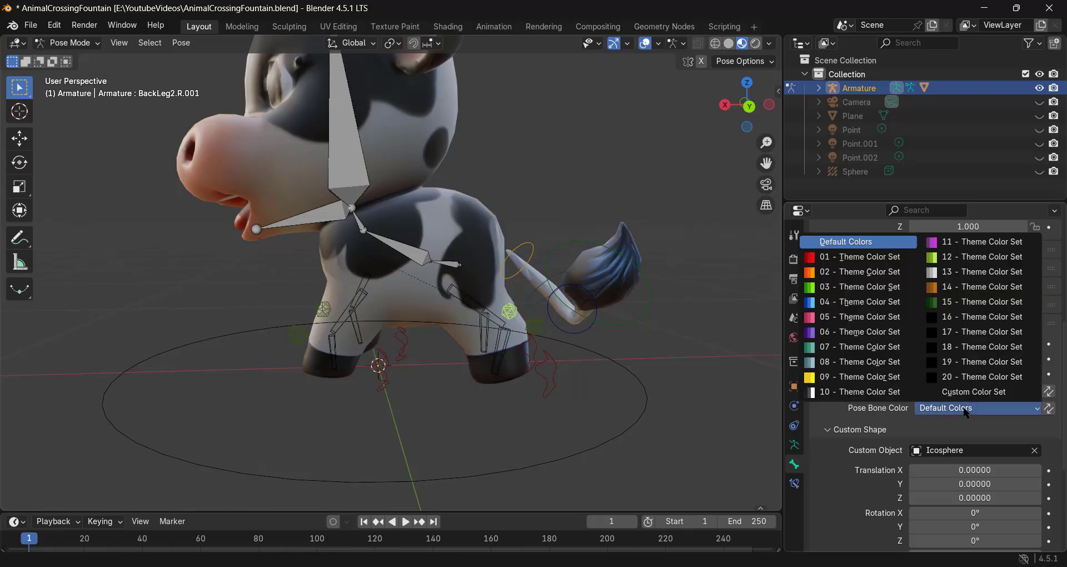
left_click(978, 272)
Step: Return to Object Mode, deselect the cow mesh and add a Bézier circle with a 1 m radius at the world origin
middle_click_drag(642, 426, 418, 383)
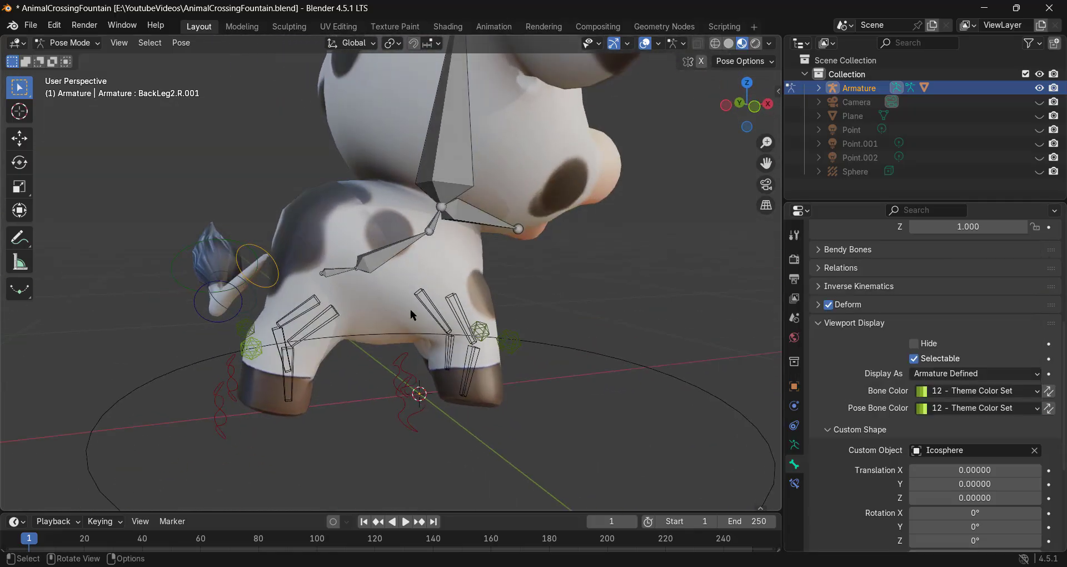
middle_click_drag(410, 309, 383, 319)
middle_click_drag(361, 258, 409, 222)
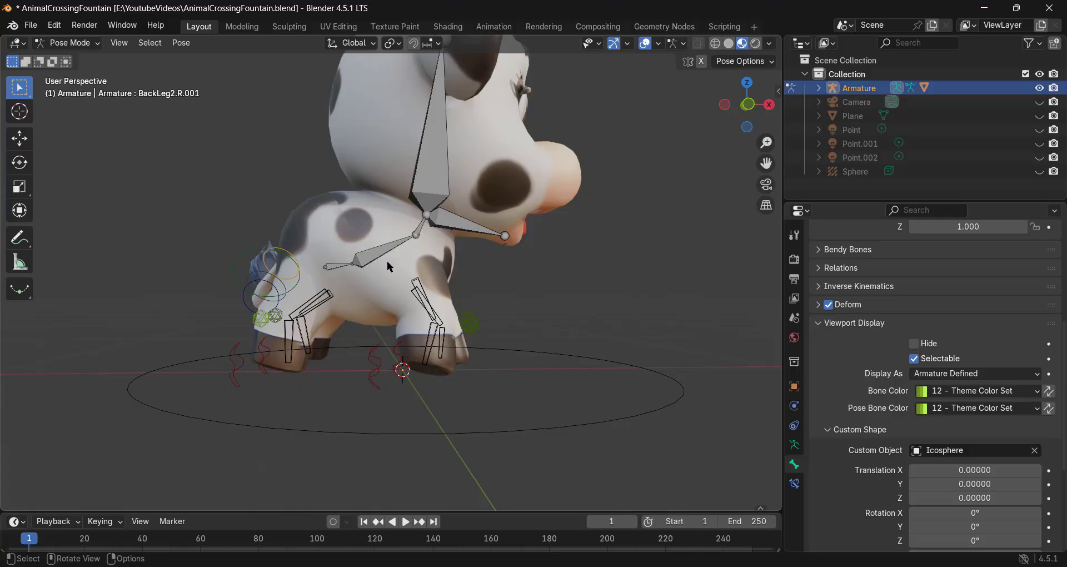
scroll(369, 324, "up", 3)
middle_click_drag(385, 345, 446, 326)
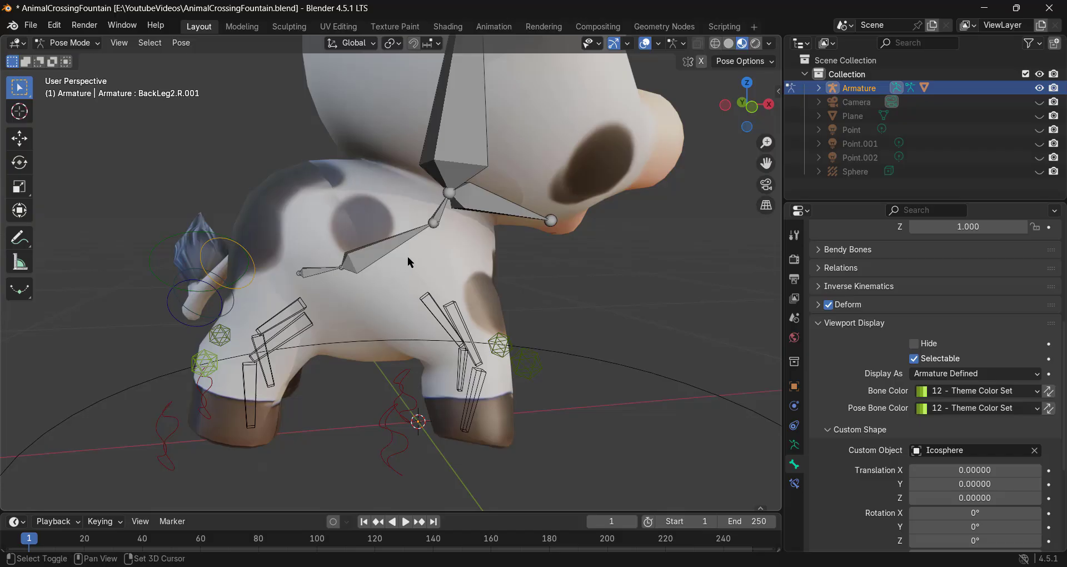
key("ctrl+Tab")
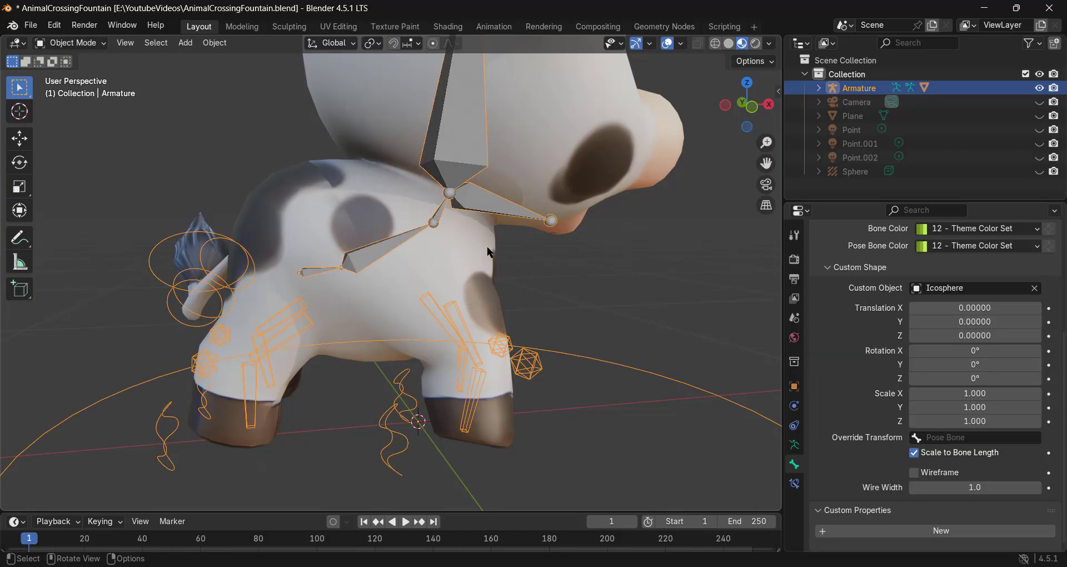
left_click(487, 245)
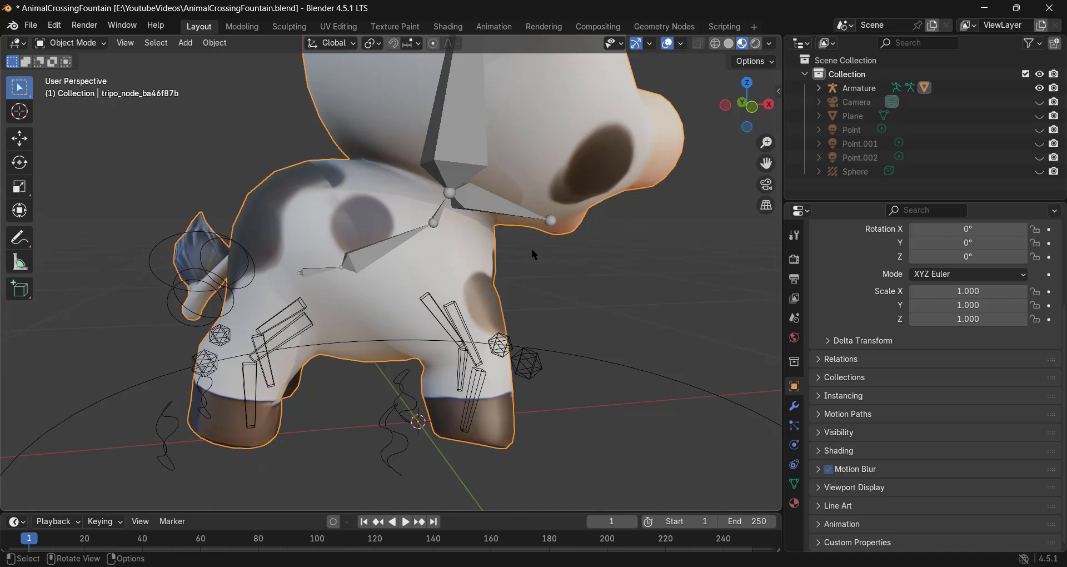
left_click(68, 43)
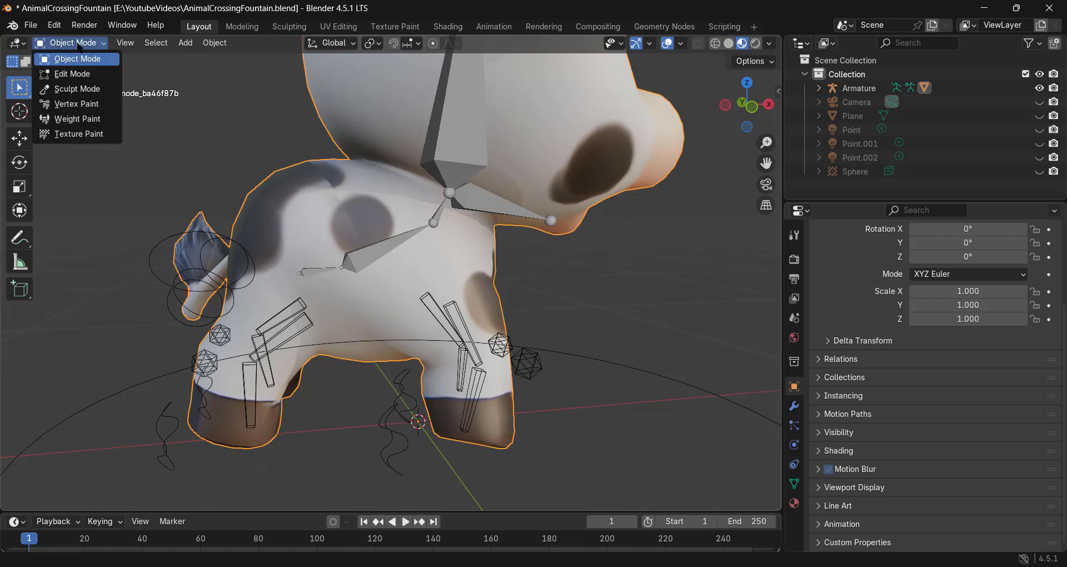
left_click(64, 62)
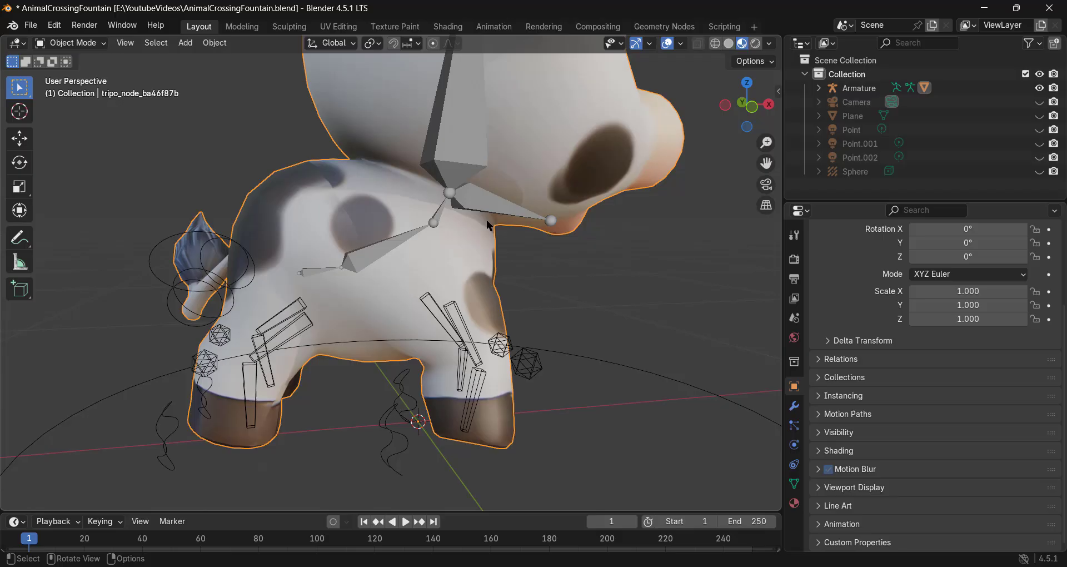
left_click(657, 272)
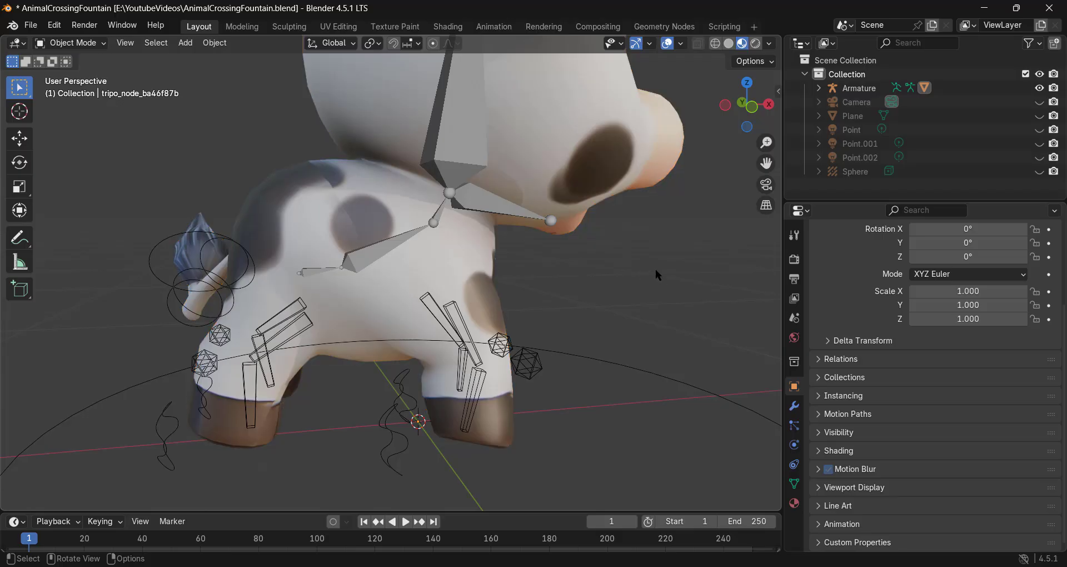
key("shift+a")
mouse_move(645, 261)
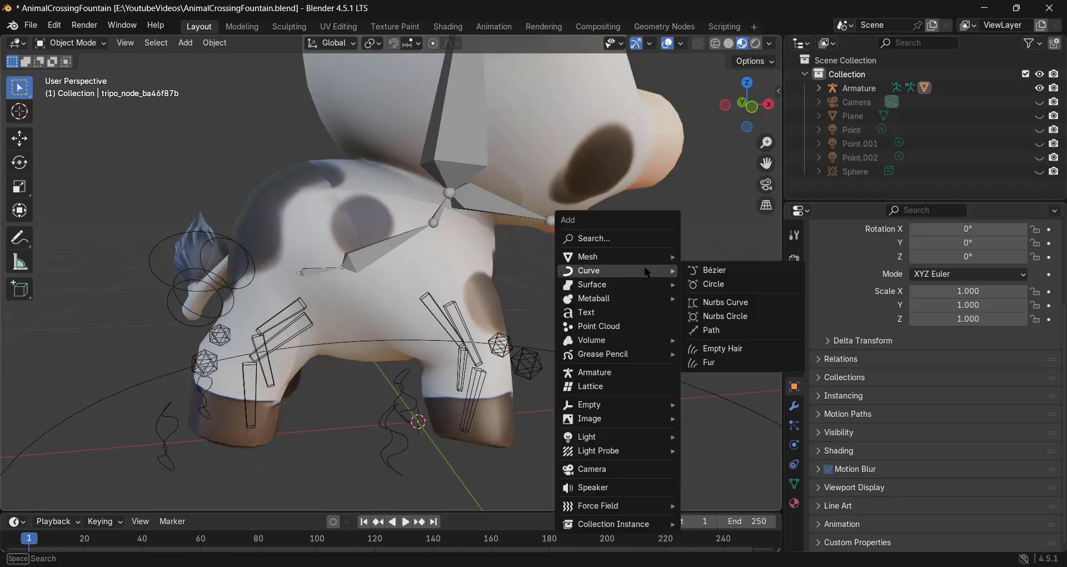
left_click(714, 284)
scroll(411, 309, "down", 4)
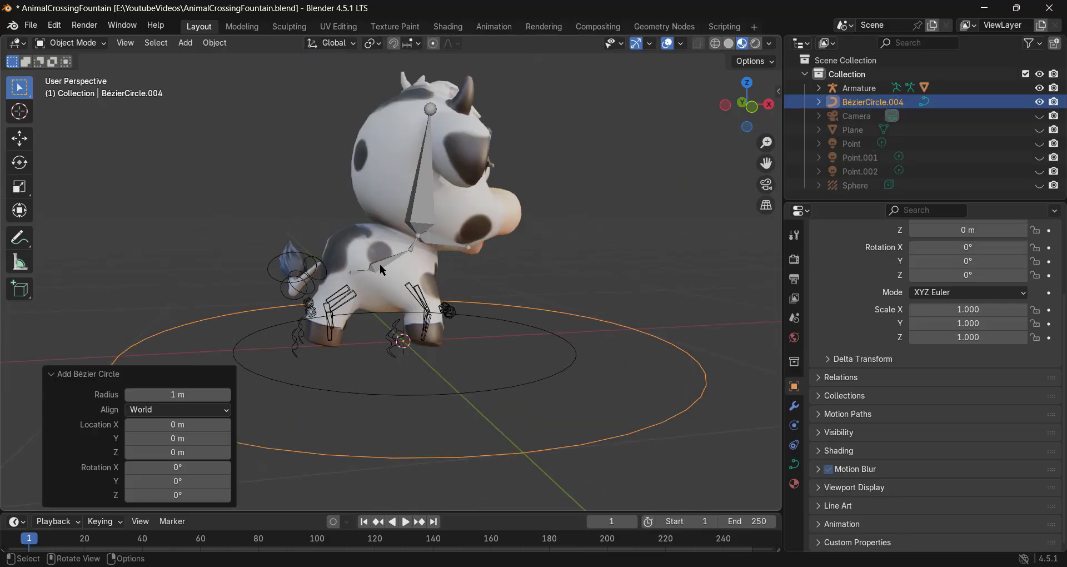
Step: Assign BézierCircle.004 as the custom shape of the root bone in Pose Mode
left_click(375, 264)
key("ctrl+Tab")
left_click(355, 271)
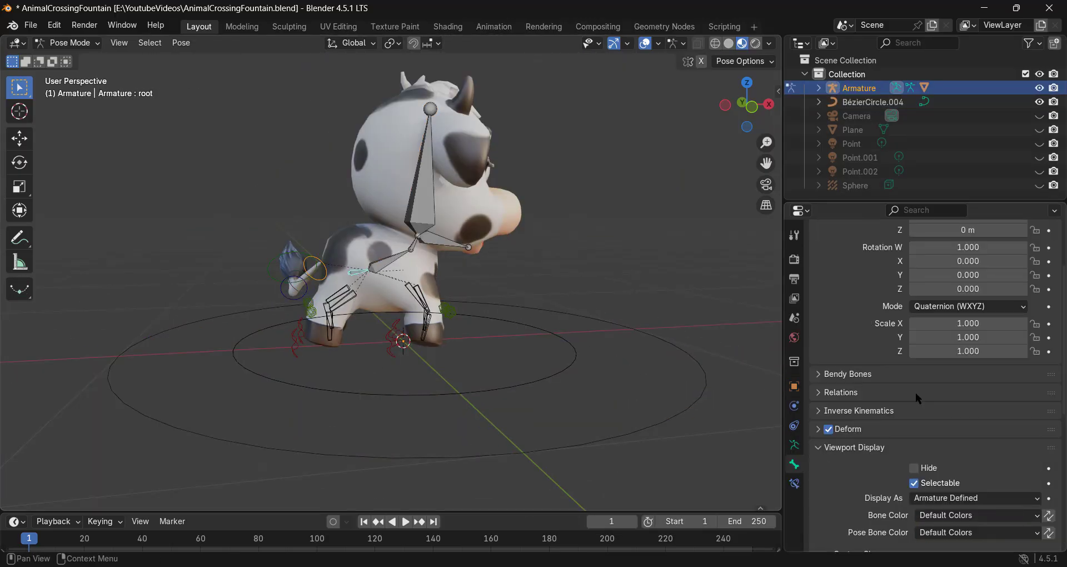
scroll(922, 400, "down", 5)
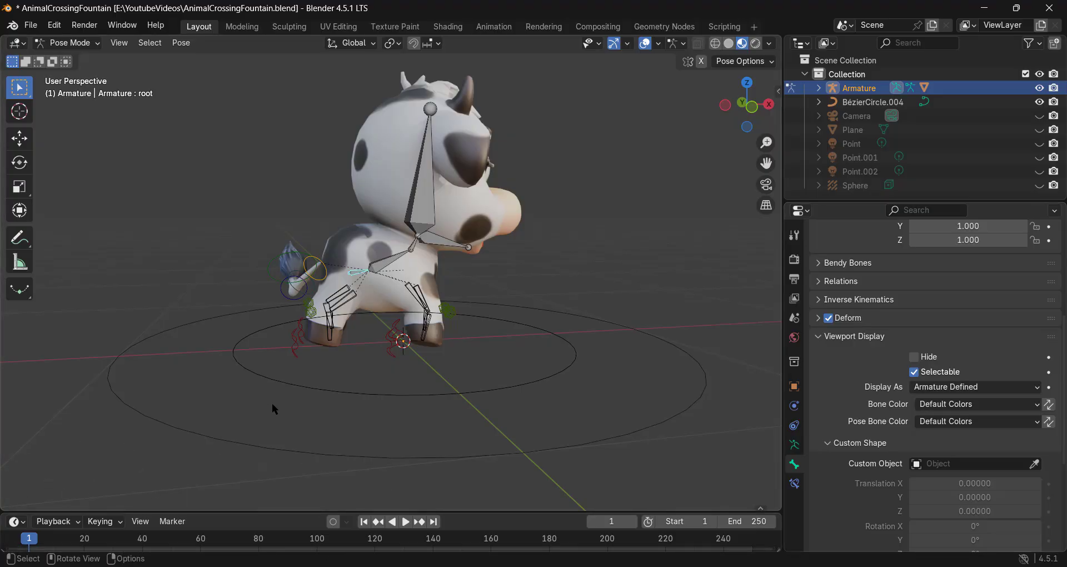
scroll(314, 393, "up", 1)
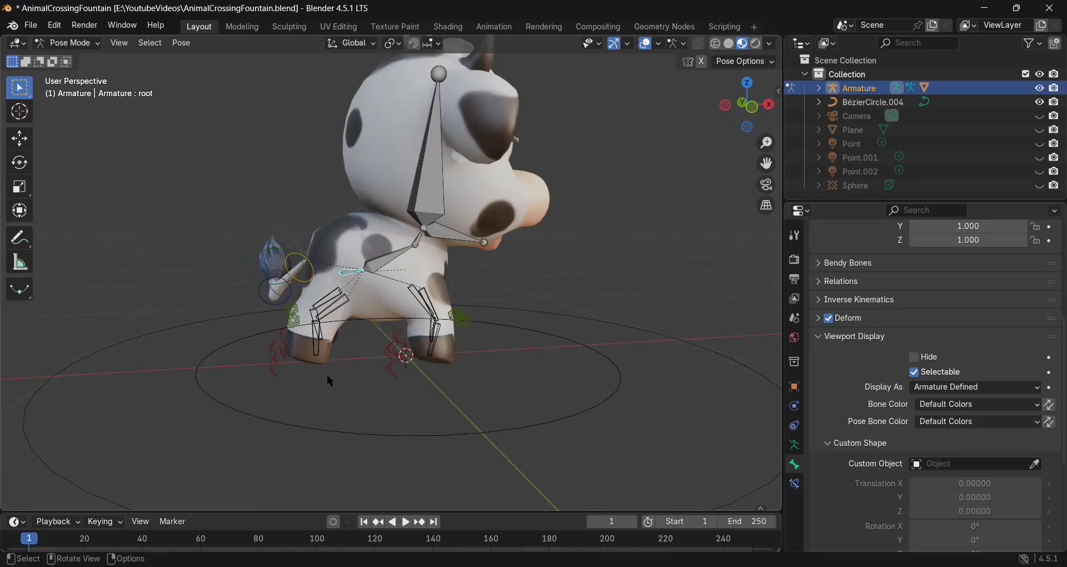
scroll(327, 374, "up", 1)
left_click(1034, 464)
left_click(757, 355)
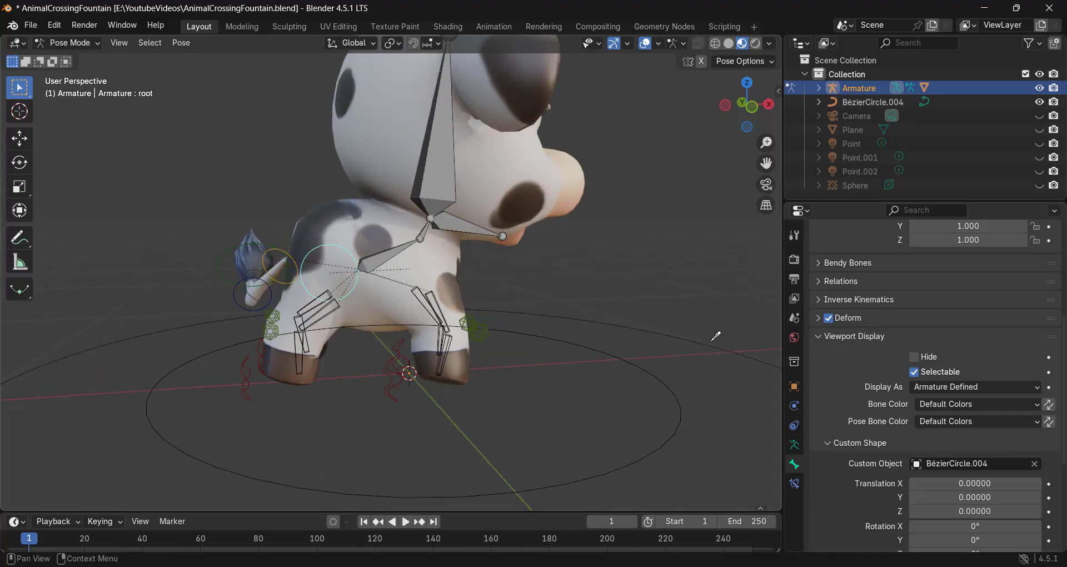
Step: Assign BézierCircle.004 as the custom shape of the Spine and Neck bones
left_click(383, 258)
left_click(1035, 464)
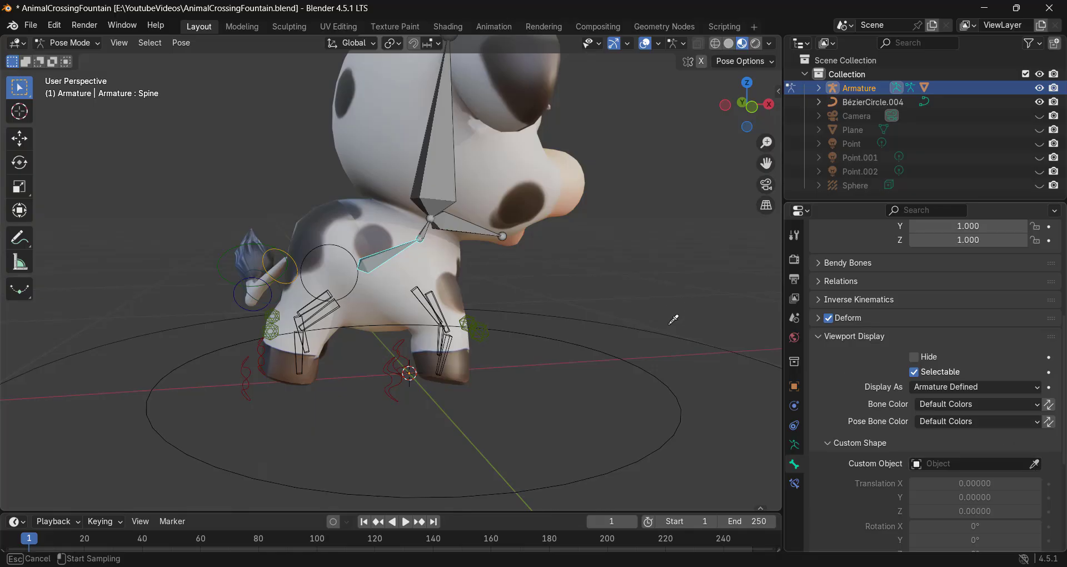
left_click(662, 330)
left_click(423, 231)
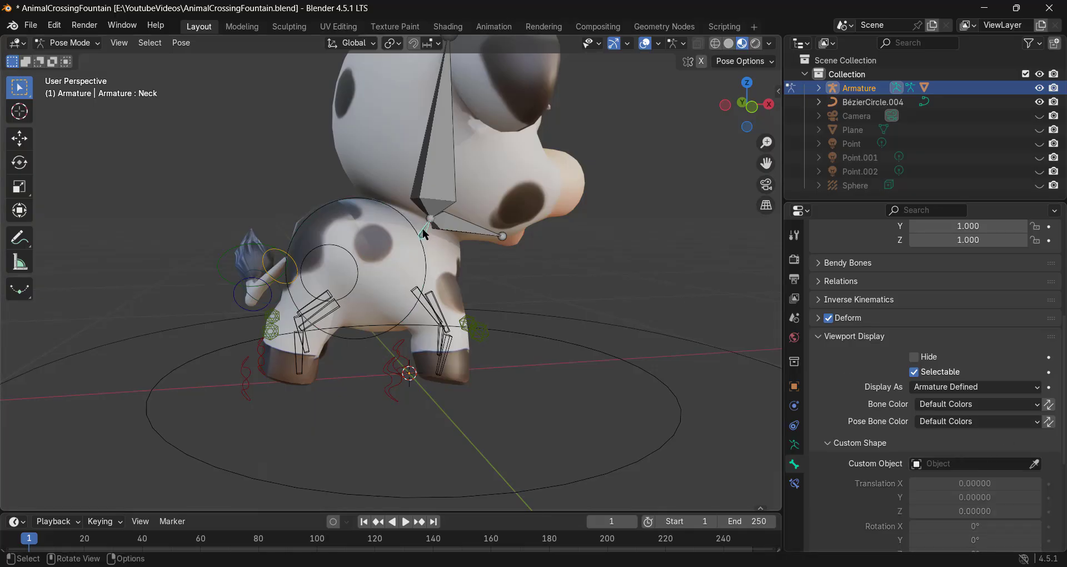
left_click(1034, 463)
left_click(719, 349)
middle_click_drag(436, 305, 459, 315)
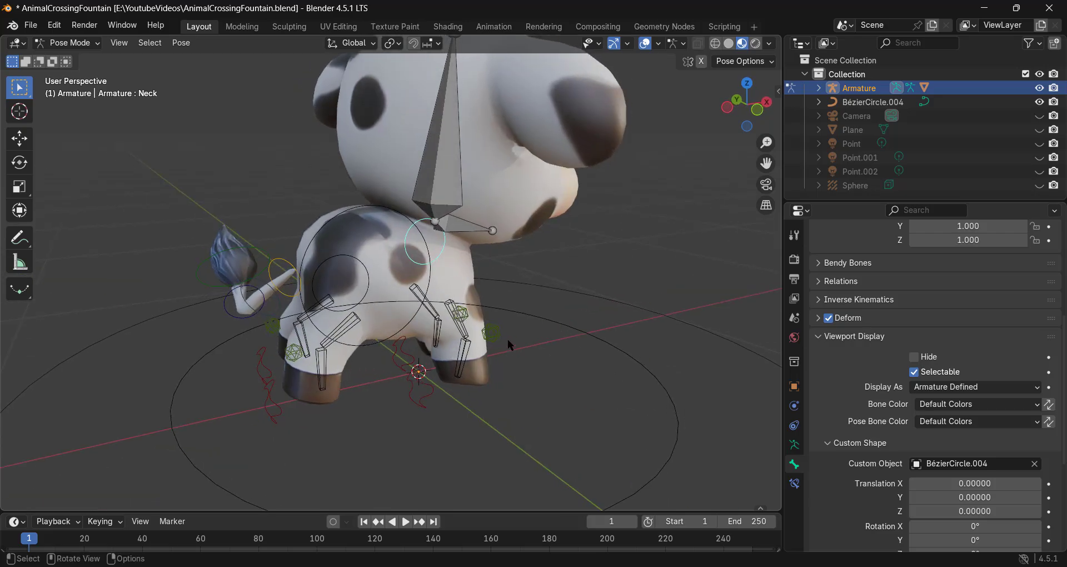
Step: Rotate the Bézier circle's control points 90° about the global X axis in Edit Mode
key("ctrl+Tab")
left_click(543, 286)
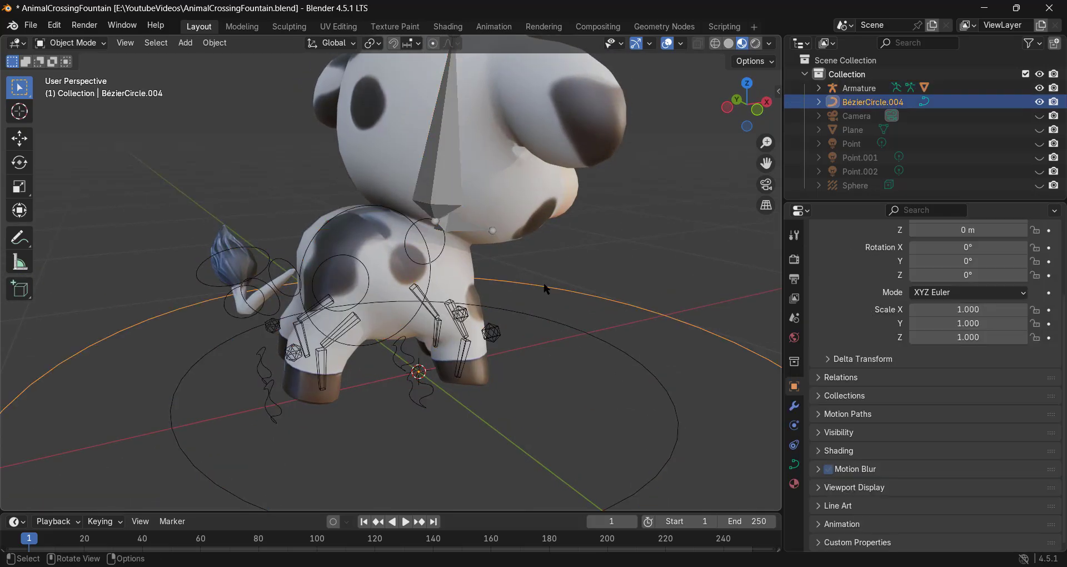
key("Tab")
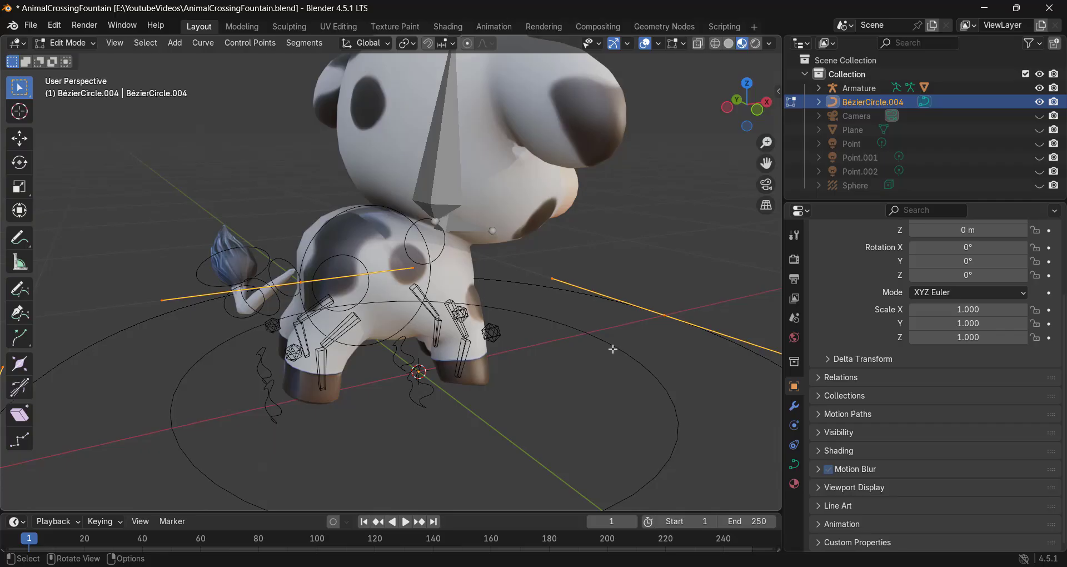
type("rx")
type("90")
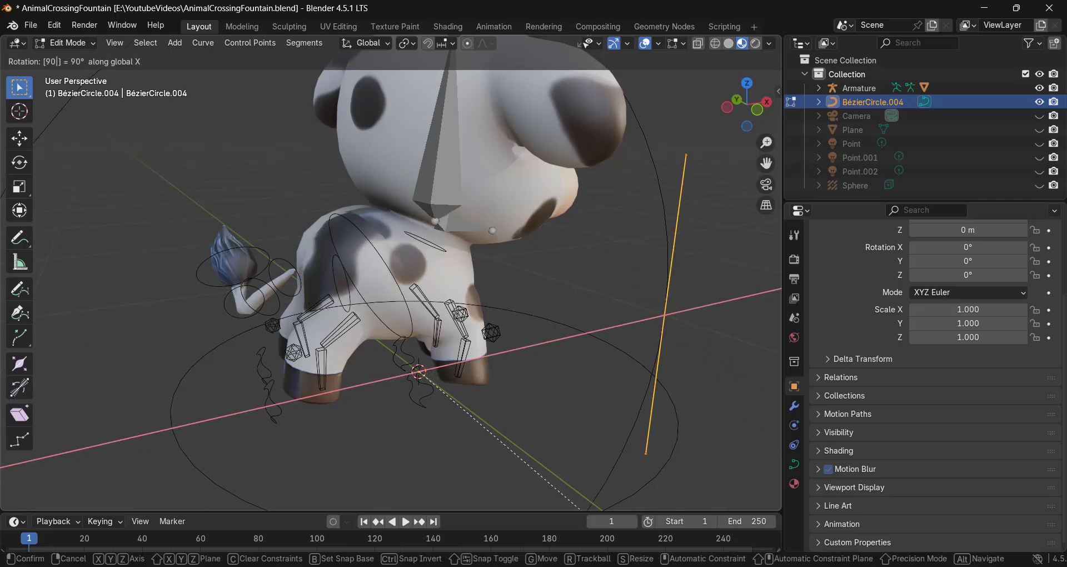
key("Return")
scroll(511, 269, "down", 2)
middle_click_drag(512, 269, 437, 257)
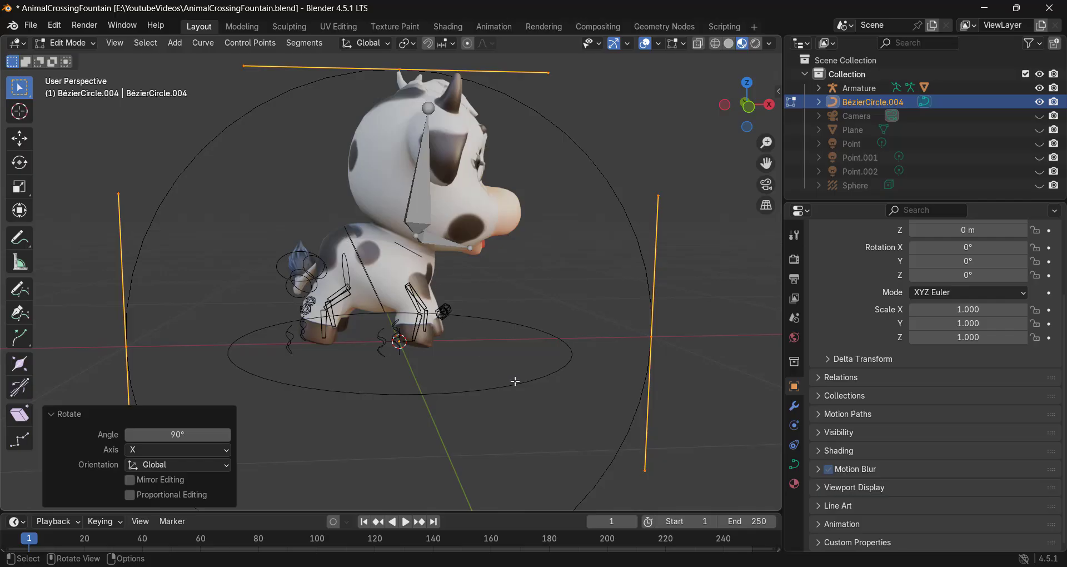
Step: Scale the Bézier circle's points up by about 1.34, shift them along the global Y axis and return to Object Mode
key("s")
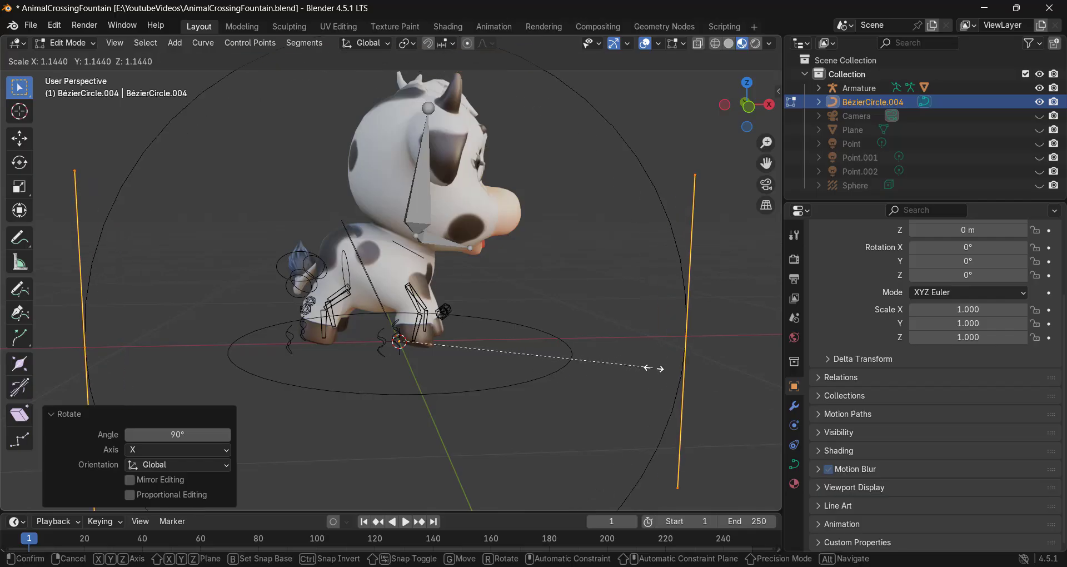
left_click(698, 376)
scroll(637, 359, "down", 2)
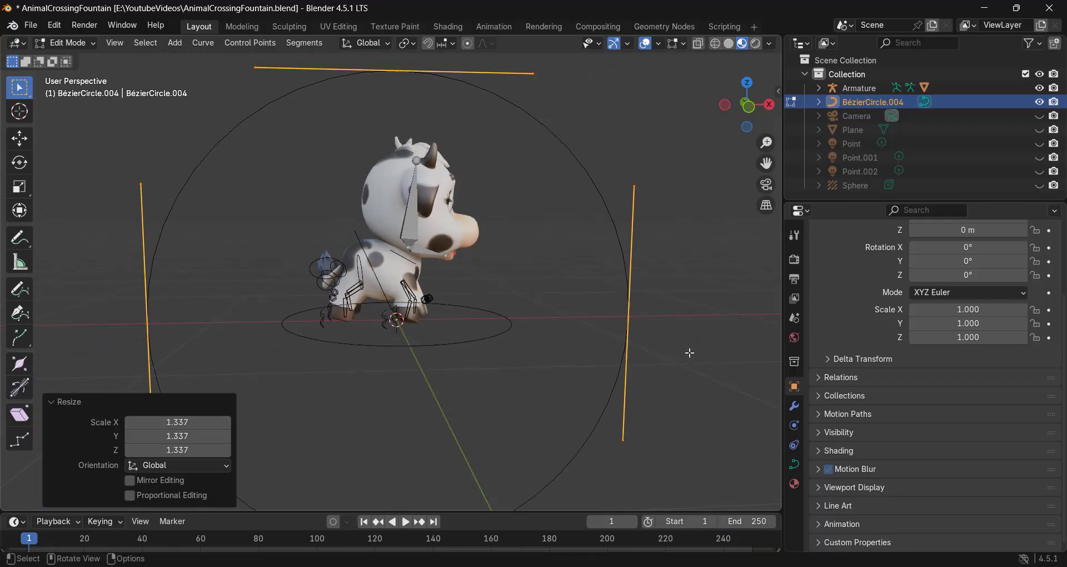
middle_click_drag(689, 353, 605, 321)
key("g")
key("y")
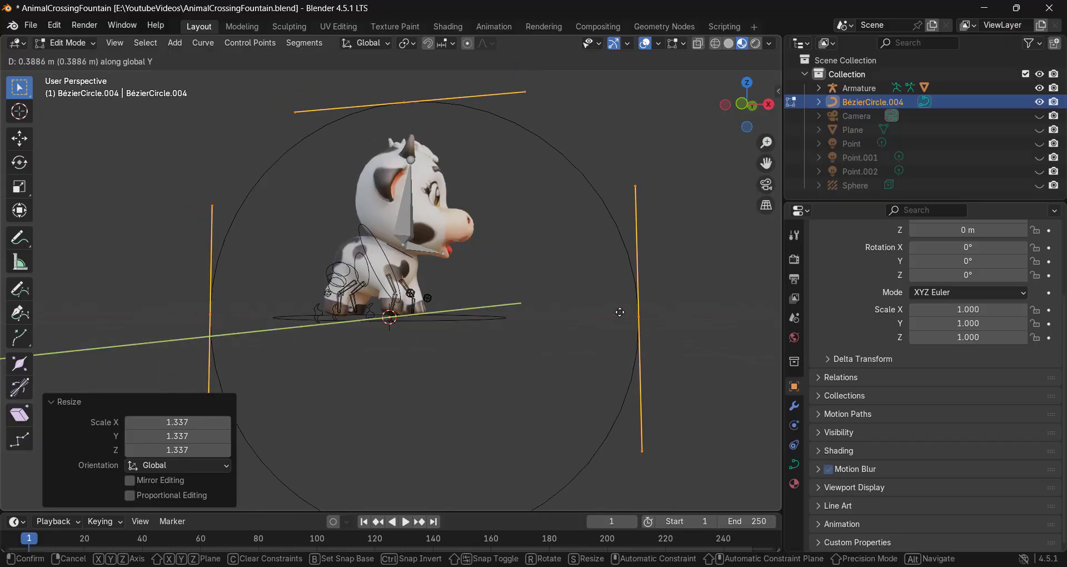
left_click(594, 312)
middle_click_drag(592, 313, 639, 278)
key("Tab")
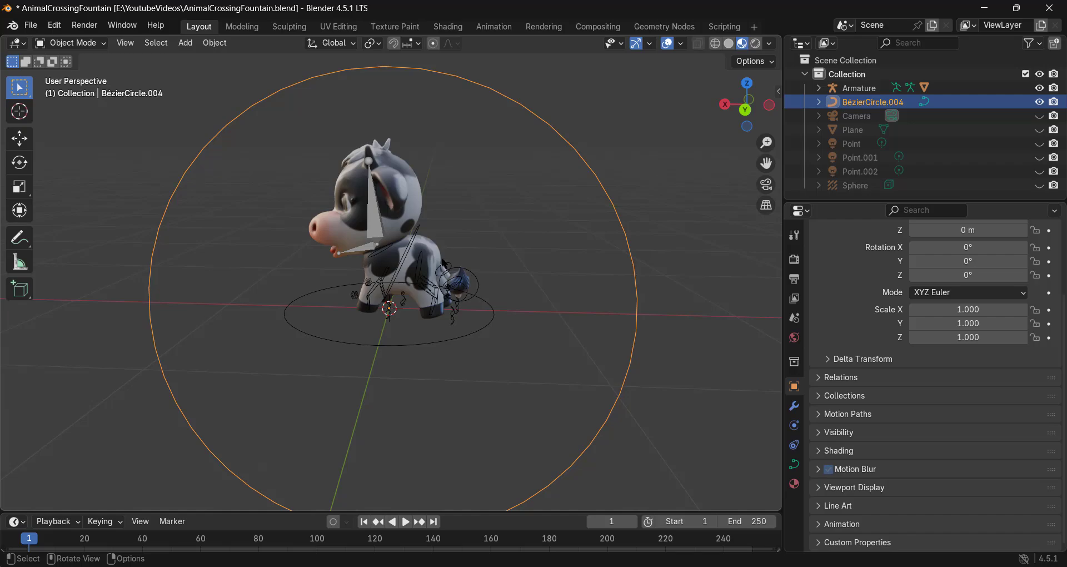
Step: Delete the Bézier circle object from the scene and select the armature's Neck bone in Pose Mode
key("Delete")
scroll(378, 211, "up", 8)
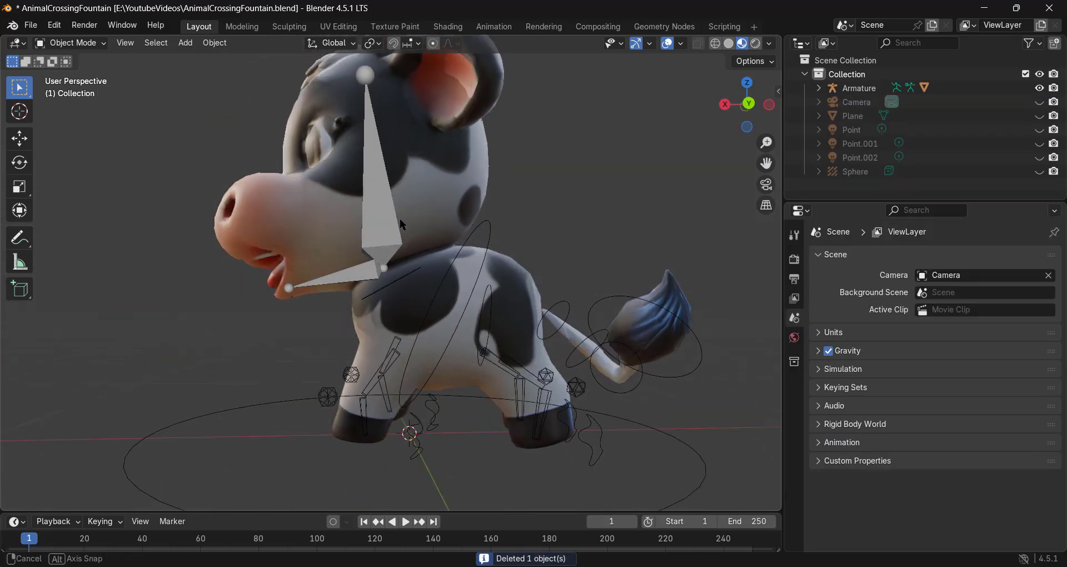
left_click(378, 199)
key("ctrl+Tab")
left_click(424, 275)
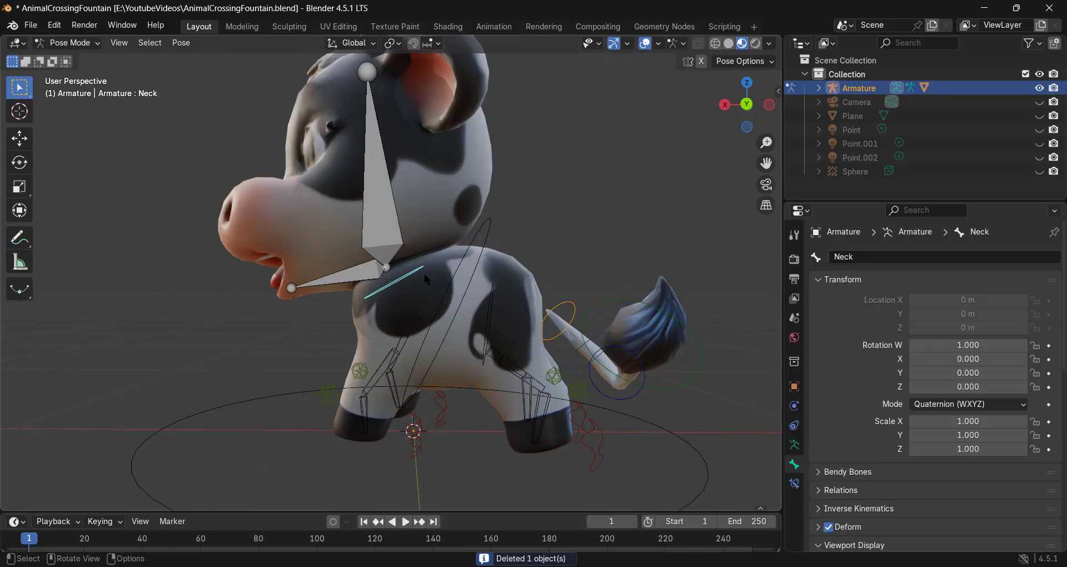
scroll(425, 278, "down", 3)
Step: Add a 2 m cube in Object Mode and scale its mesh down in Edit Mode until the cow's head shows above it
key("ctrl+Tab")
left_click(551, 234)
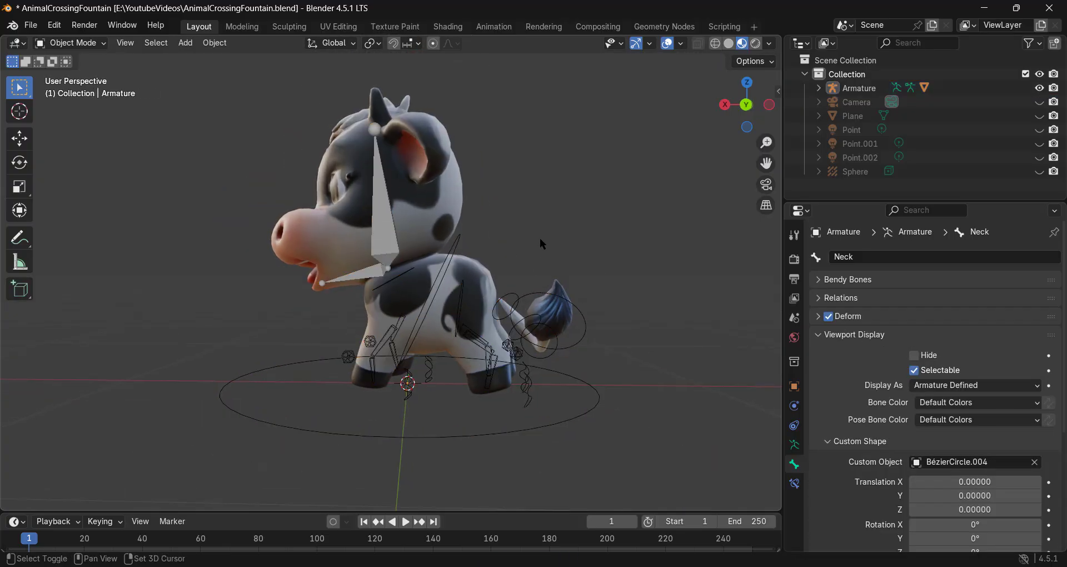
key("shift+a")
mouse_move(524, 234)
left_click(590, 241)
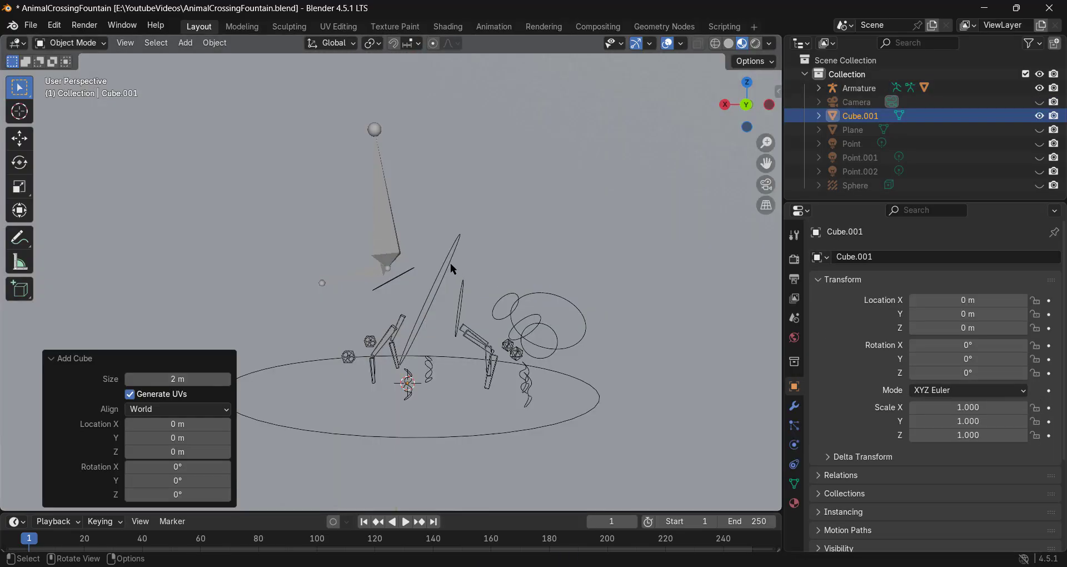
key("Tab")
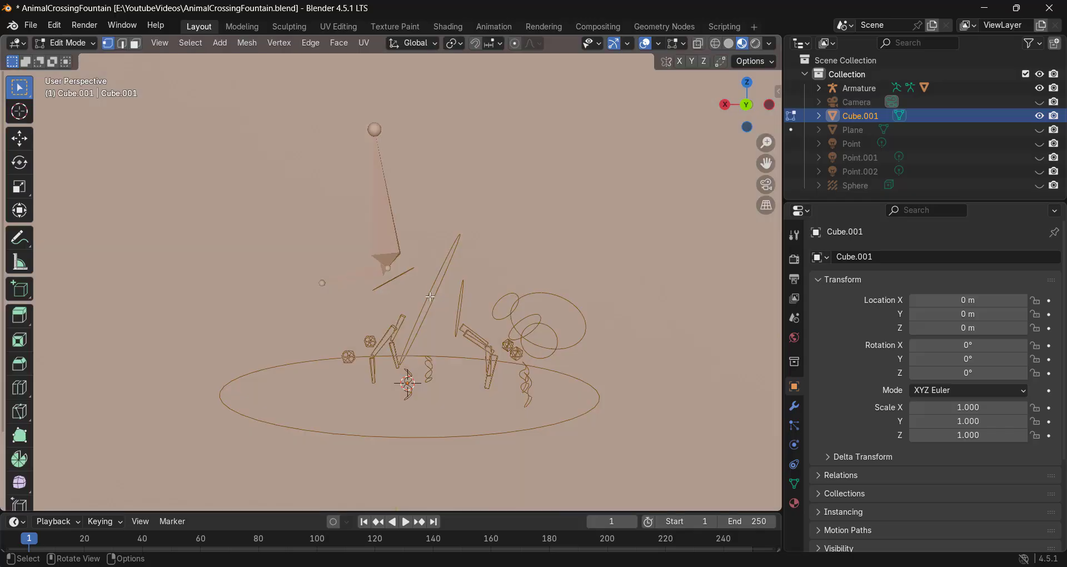
key("s")
key("Return")
key("Tab")
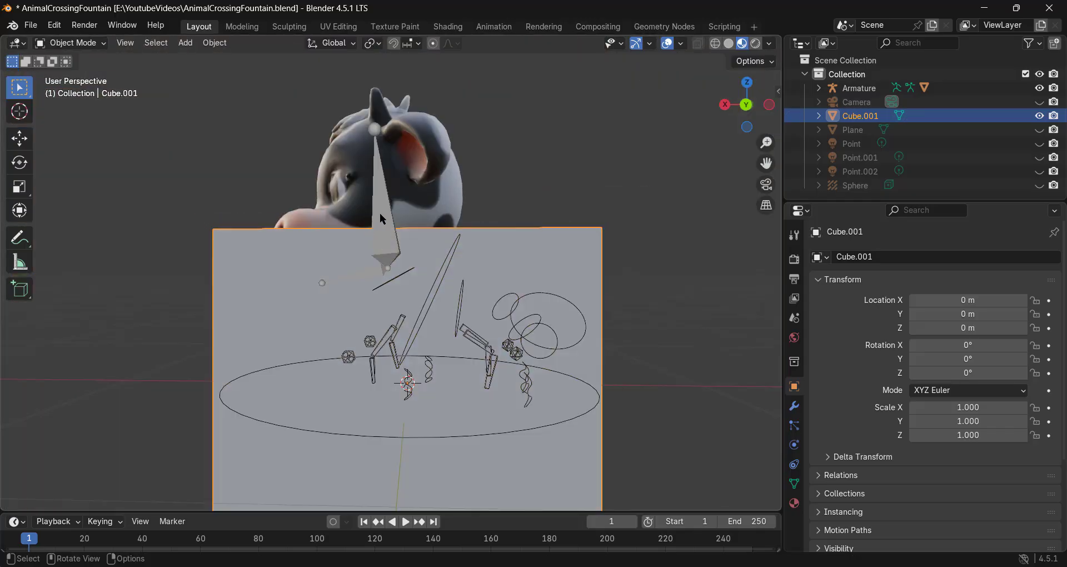
Step: Assign Cube.001 as the custom shape of the Head bone in Pose Mode
left_click(380, 212)
key("ctrl+Tab")
scroll(944, 361, "down", 8)
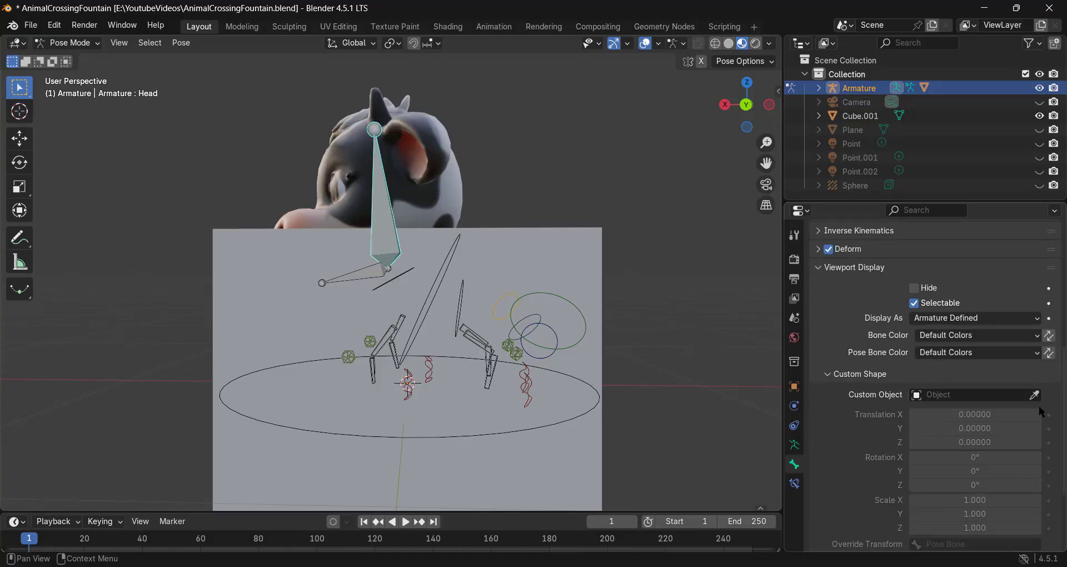
left_click(1034, 394)
left_click(617, 278)
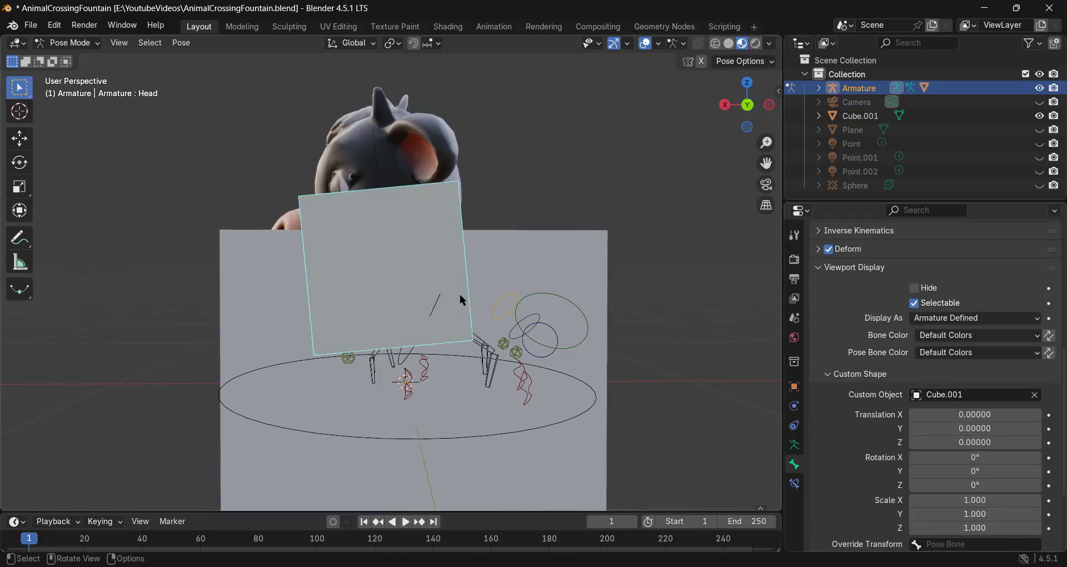
Step: Select the cube object and open its mesh in Edit Mode
key("ctrl+Tab")
left_click(555, 262)
key("Tab")
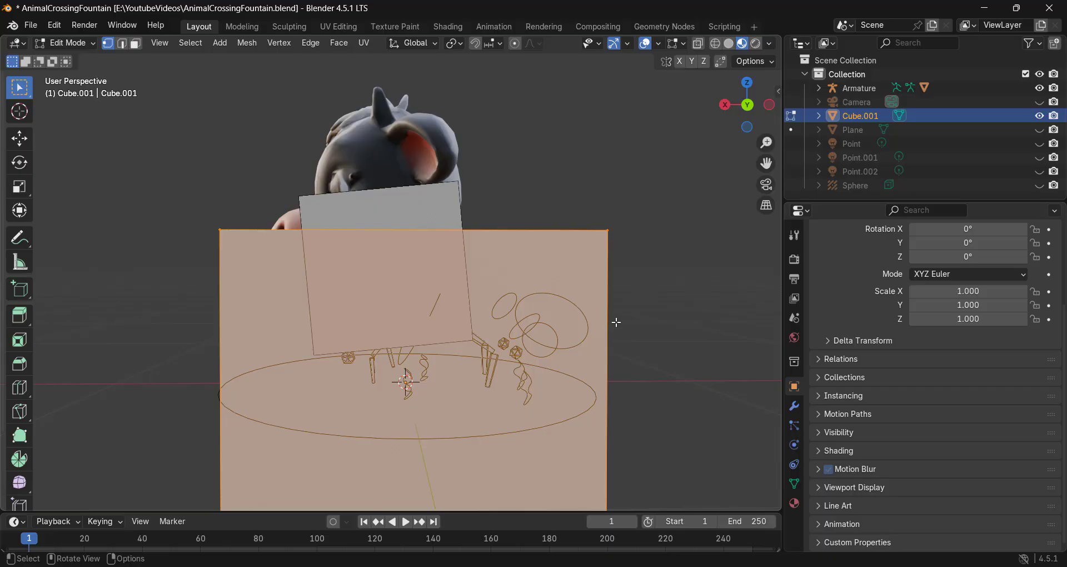
Step: Delete only the faces of the cube in Edit Mode and move its remaining wireframe about 0.67 m along the Y axis
key("x")
left_click(561, 289)
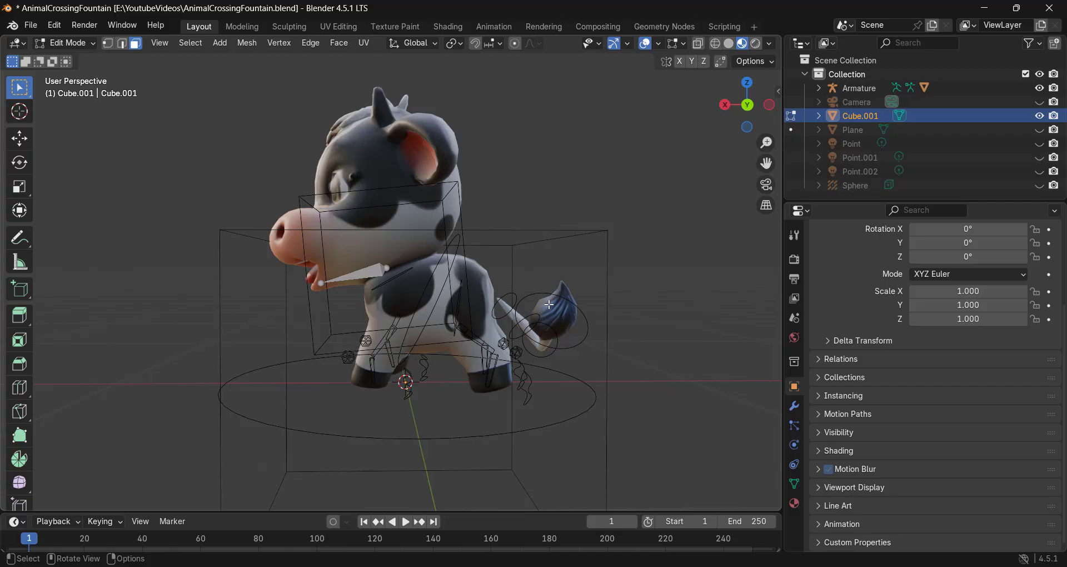
key("a")
scroll(561, 325, "down", 4)
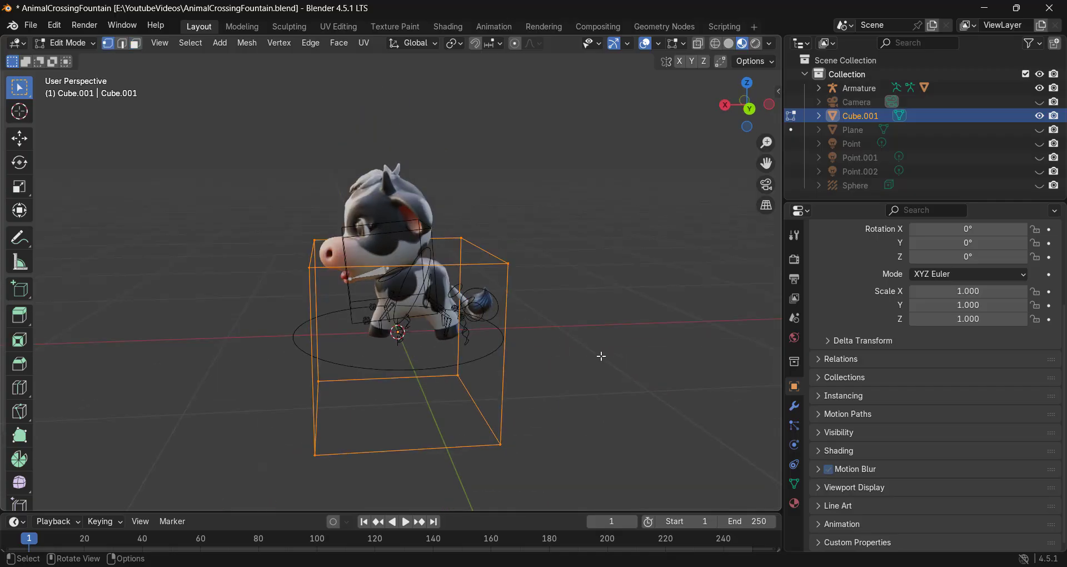
key("g")
key("y")
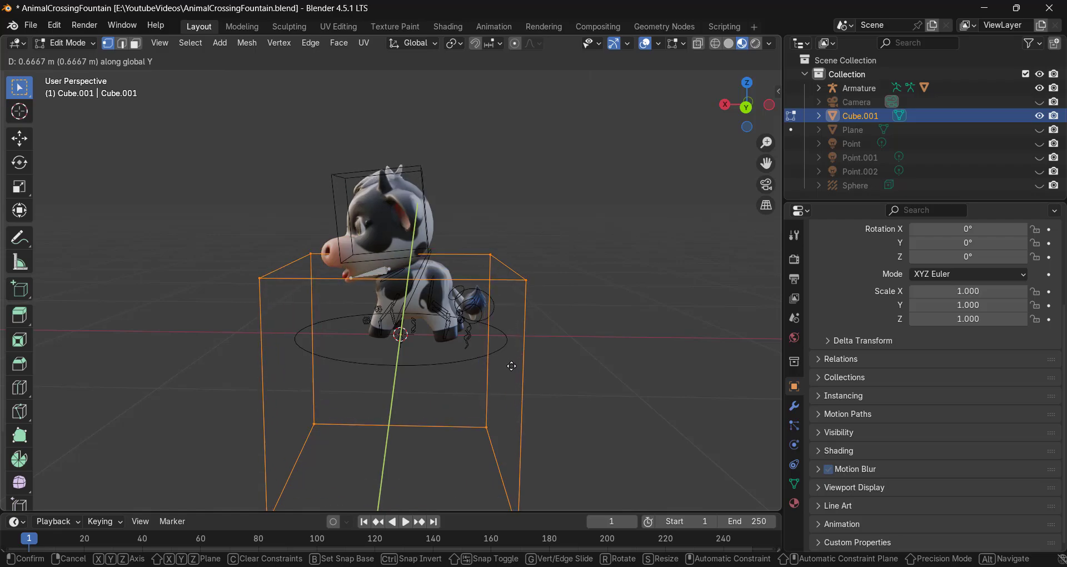
left_click(511, 365)
middle_click_drag(511, 366, 562, 289)
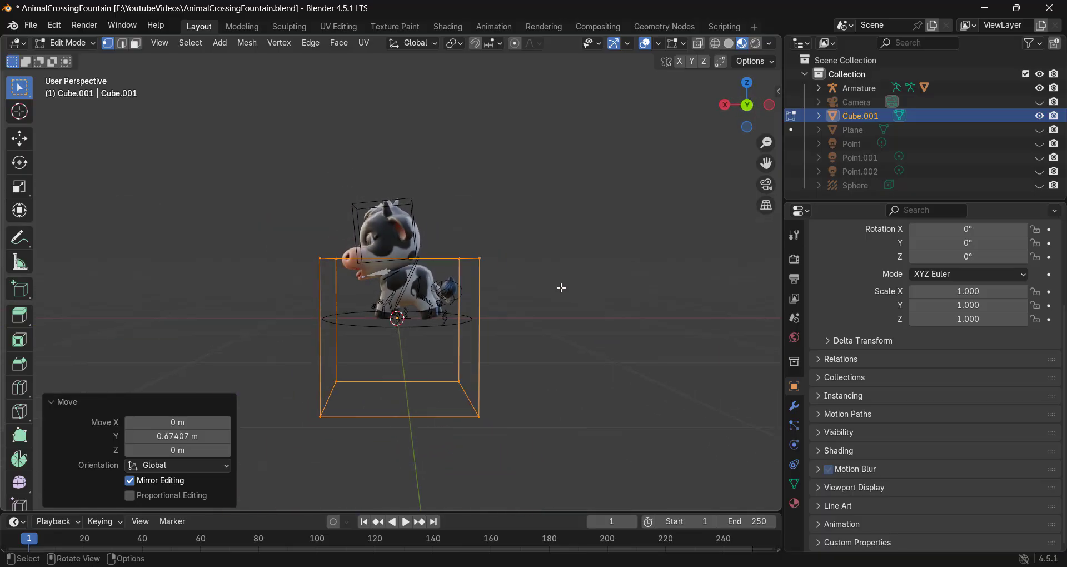
left_click_drag(576, 331, 268, 478)
key("s")
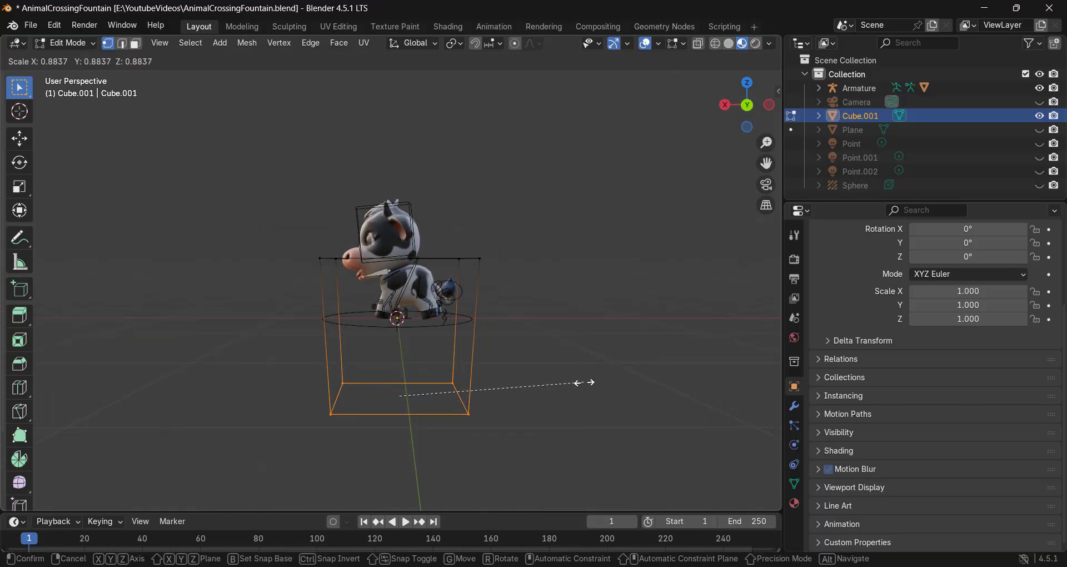
key("Escape")
middle_click_drag(480, 334, 595, 345)
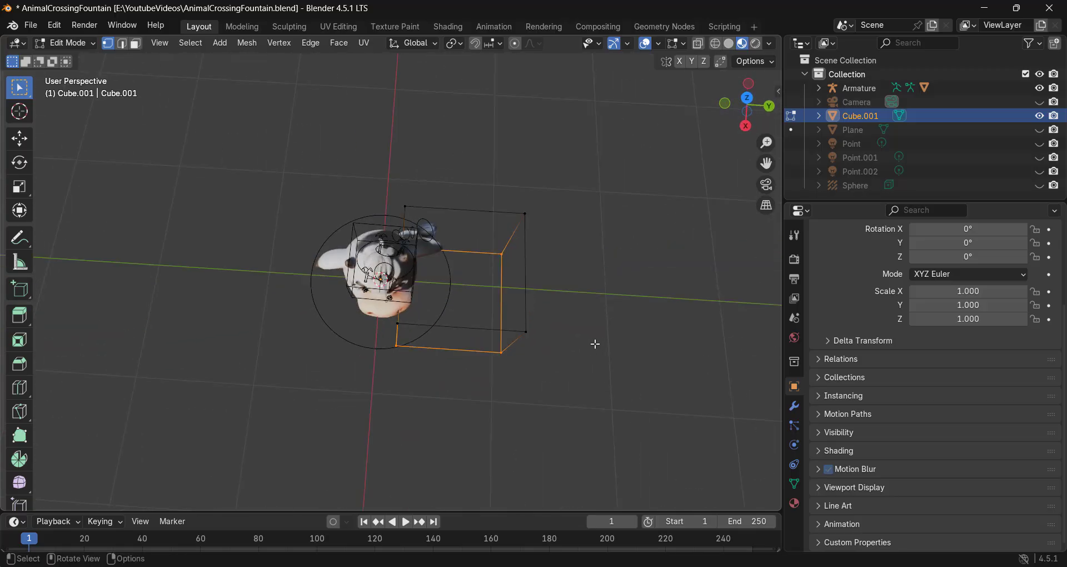
left_click_drag(581, 330, 342, 407)
left_click_drag(565, 298, 327, 409)
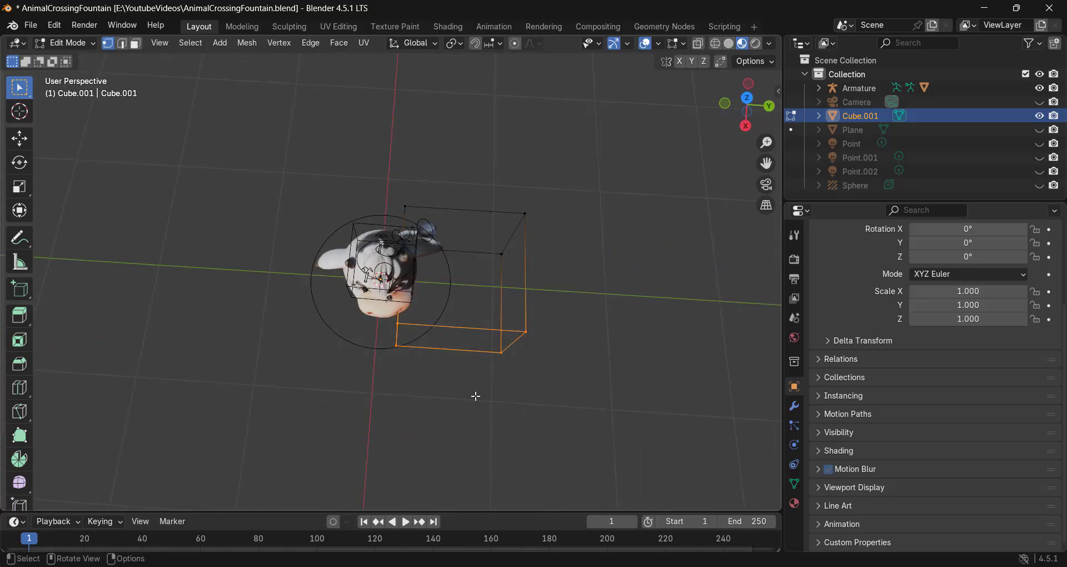
middle_click_drag(474, 395, 418, 291)
key("s")
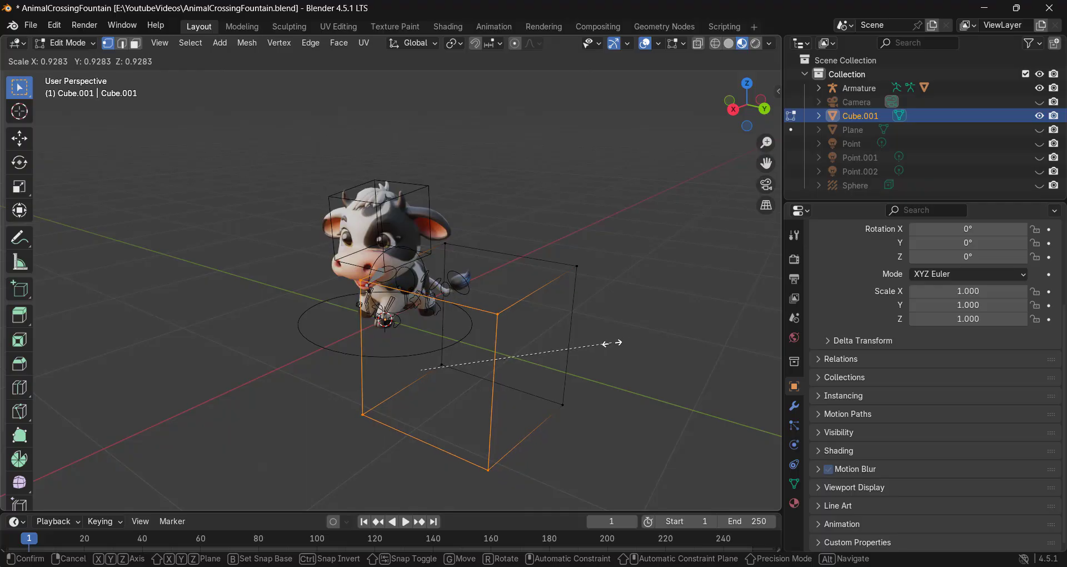
key("Escape")
Step: Taper the cube wireframe by shrinking its side nearest the cow, resize the whole shape, and return to Object Mode
middle_click_drag(598, 333, 612, 356)
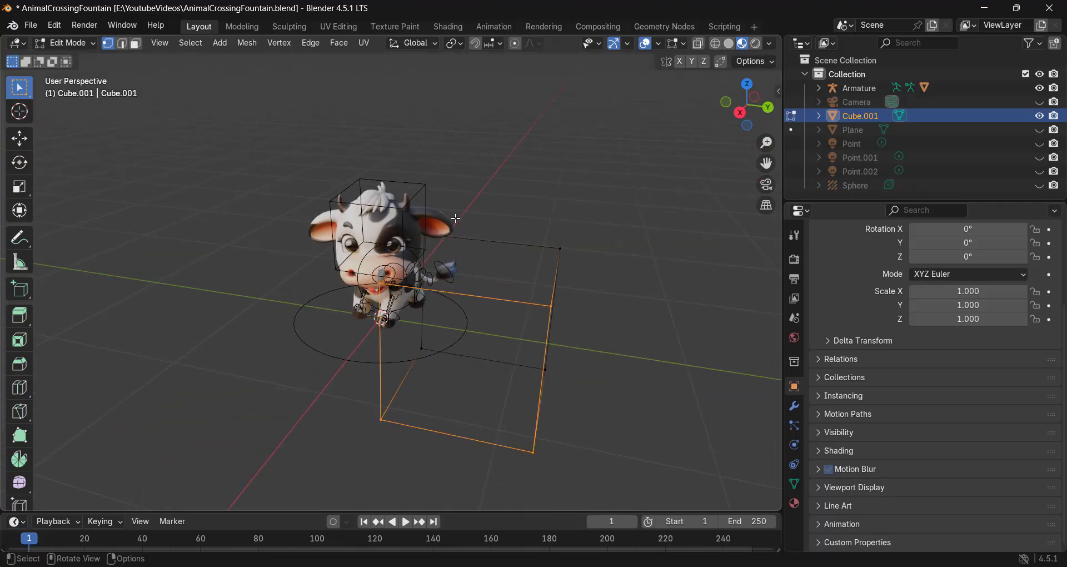
key("s")
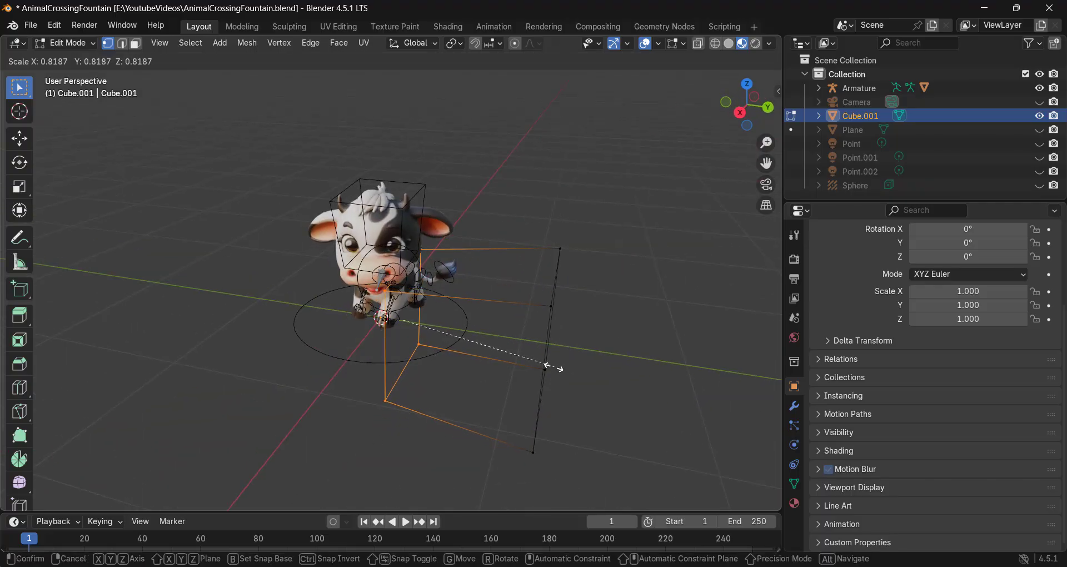
left_click(520, 363)
middle_click_drag(519, 362, 420, 321)
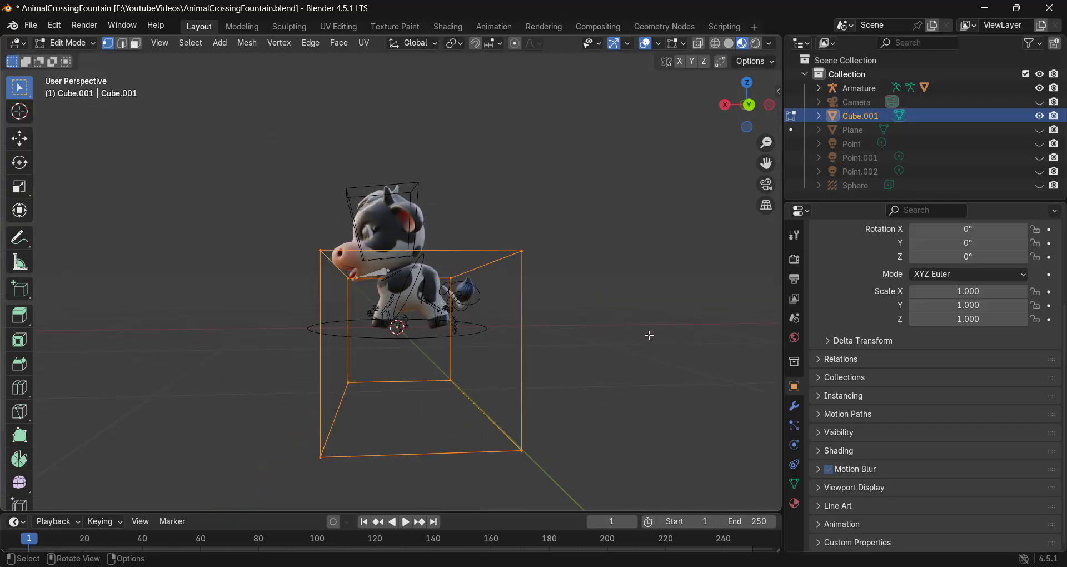
key("s")
left_click(625, 332)
key("Tab")
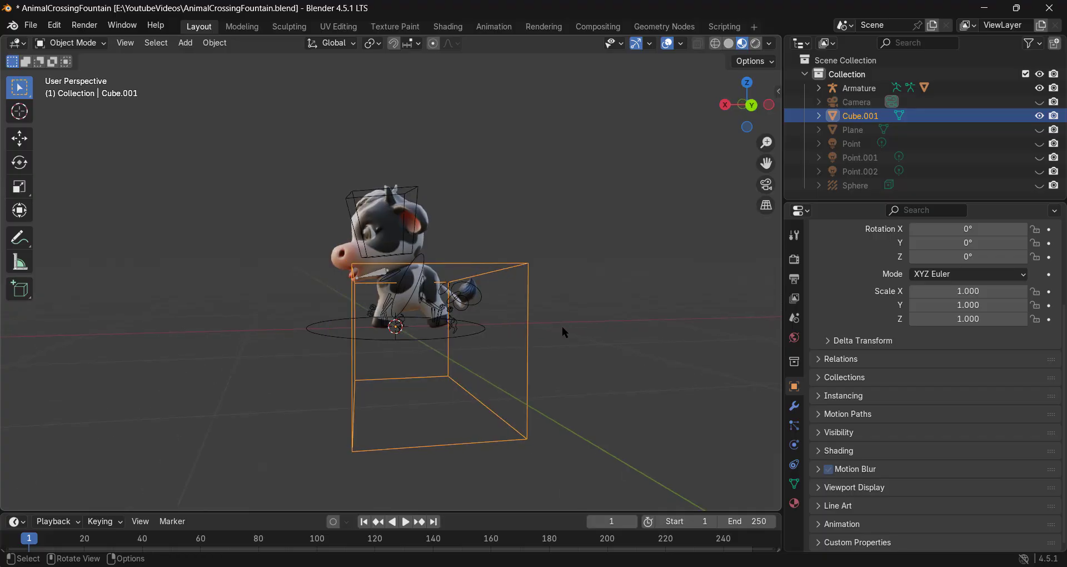
Step: Delete the cube wireframe and add a Bézier circle curve in its place
key("Delete")
middle_click_drag(562, 326, 383, 288)
key("shift+a")
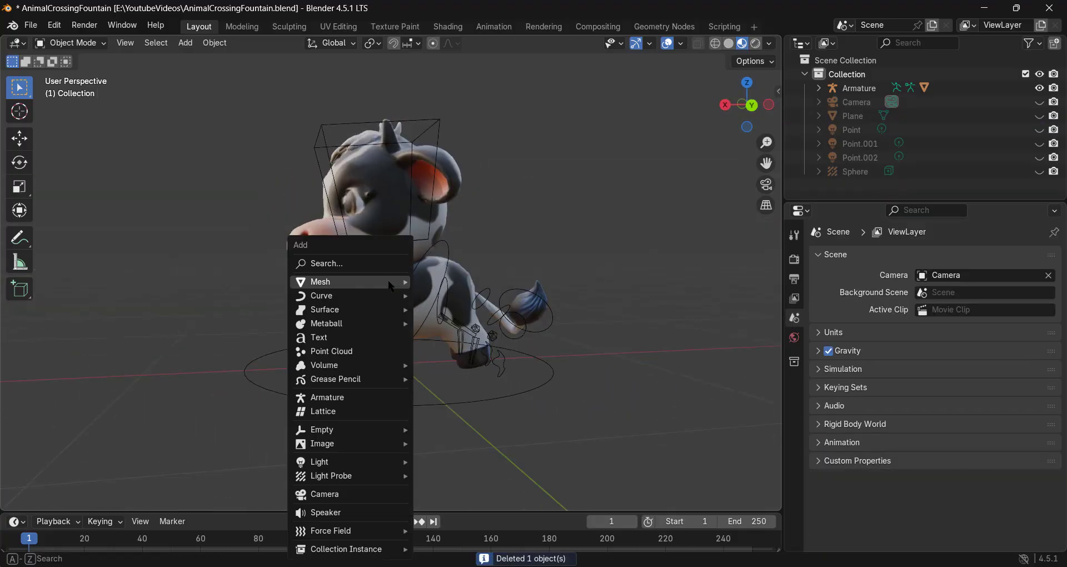
mouse_move(365, 294)
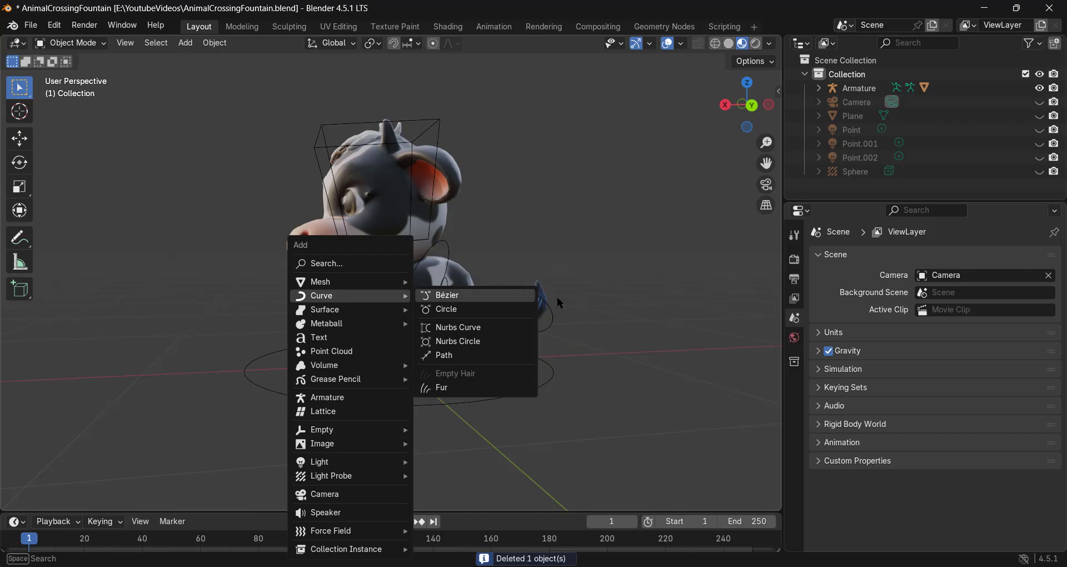
left_click(498, 311)
Step: In Pose Mode, assign the new Bézier circle as the custom shape object of the armature's Jaw bone
left_click(351, 279)
key("ctrl+Tab")
left_click(355, 276)
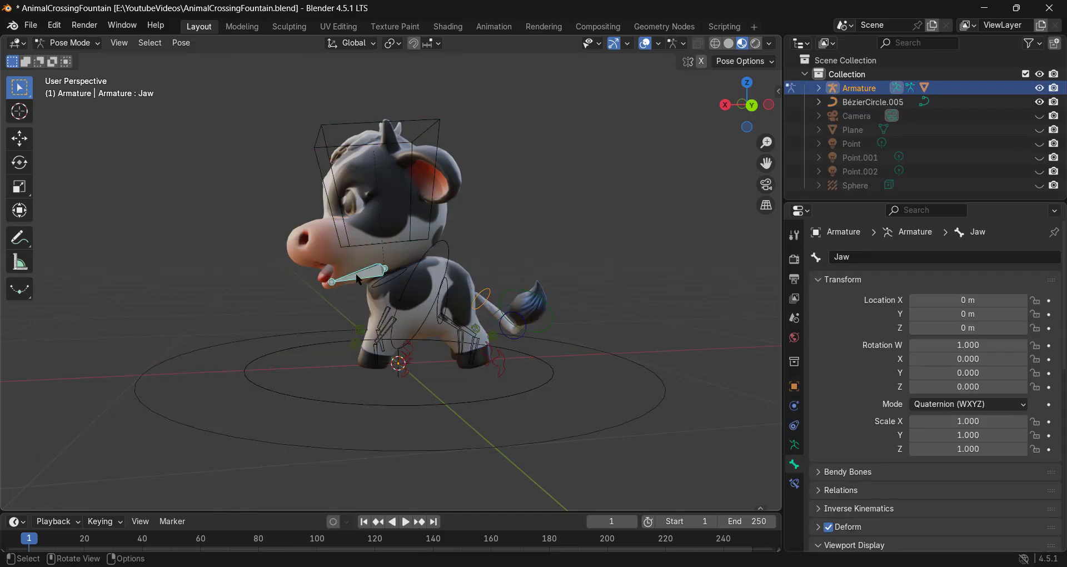
scroll(856, 379, "down", 8)
left_click(1034, 450)
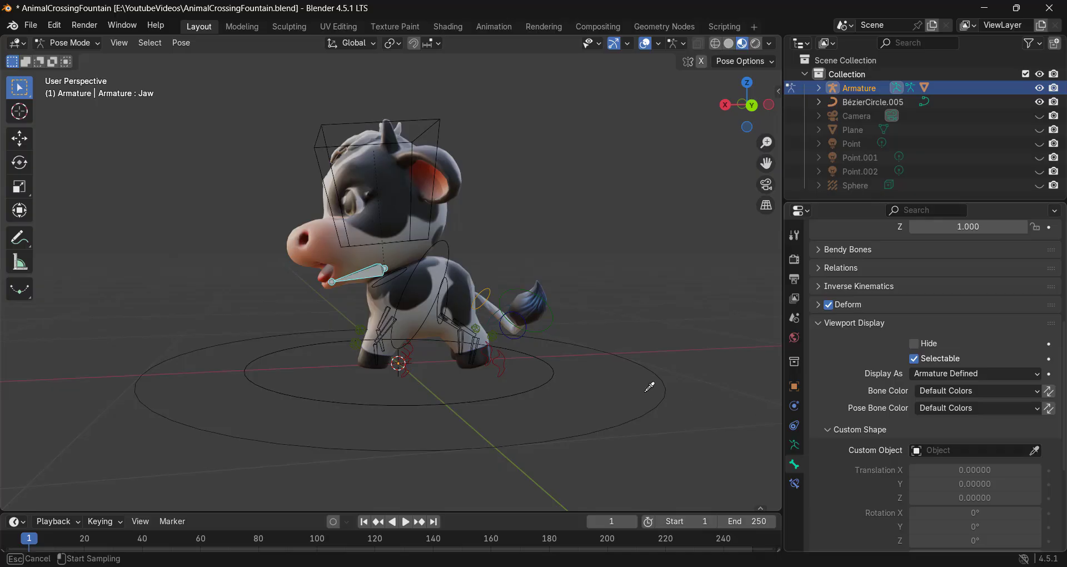
left_click(660, 383)
Step: Back in Object Mode, open the Bézier circle for editing and scale all its points to about 0.845
key("ctrl+Tab")
left_click(615, 431)
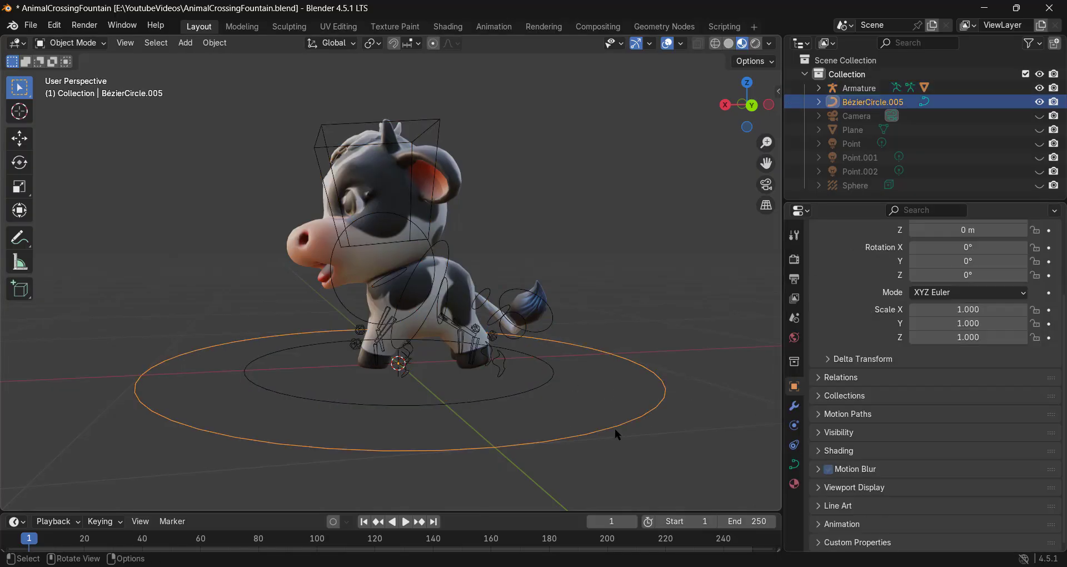
key("Tab")
key("s")
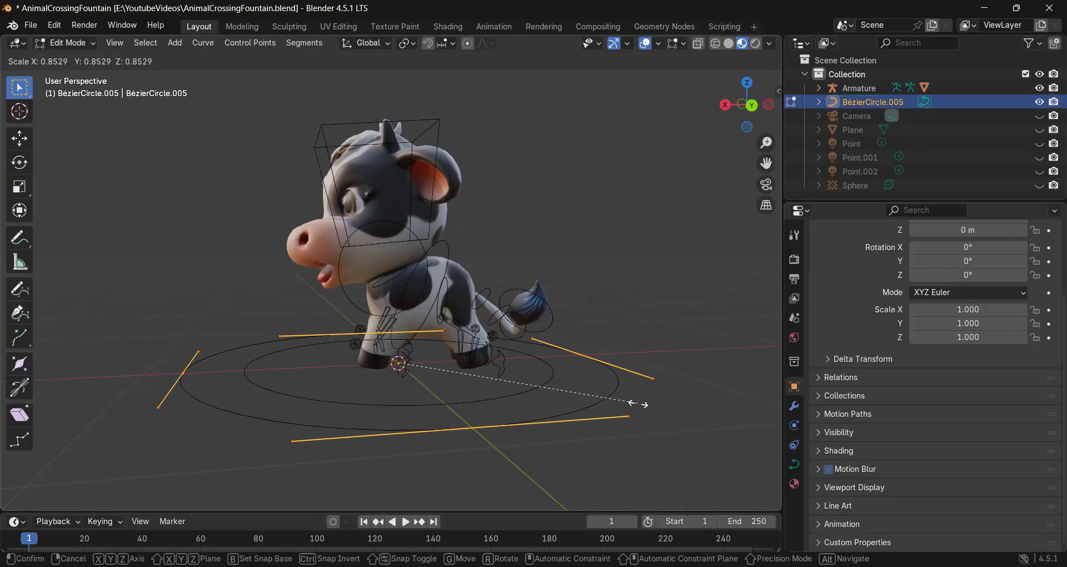
left_click(635, 405)
Step: Try rotating the circle's points 90° about the global X axis, reverting the rotation
type("rx")
type("90")
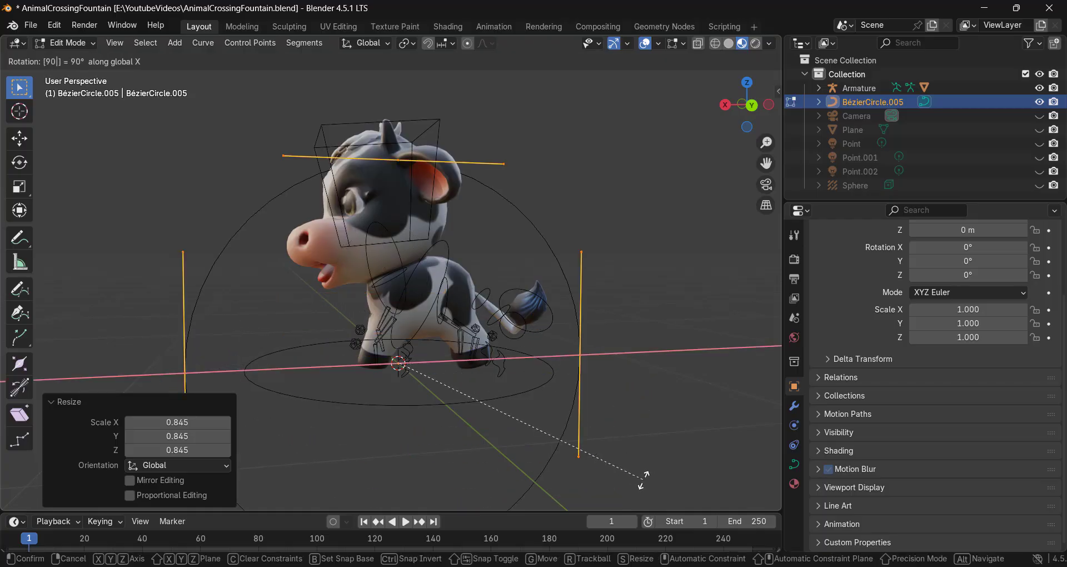
key("Return")
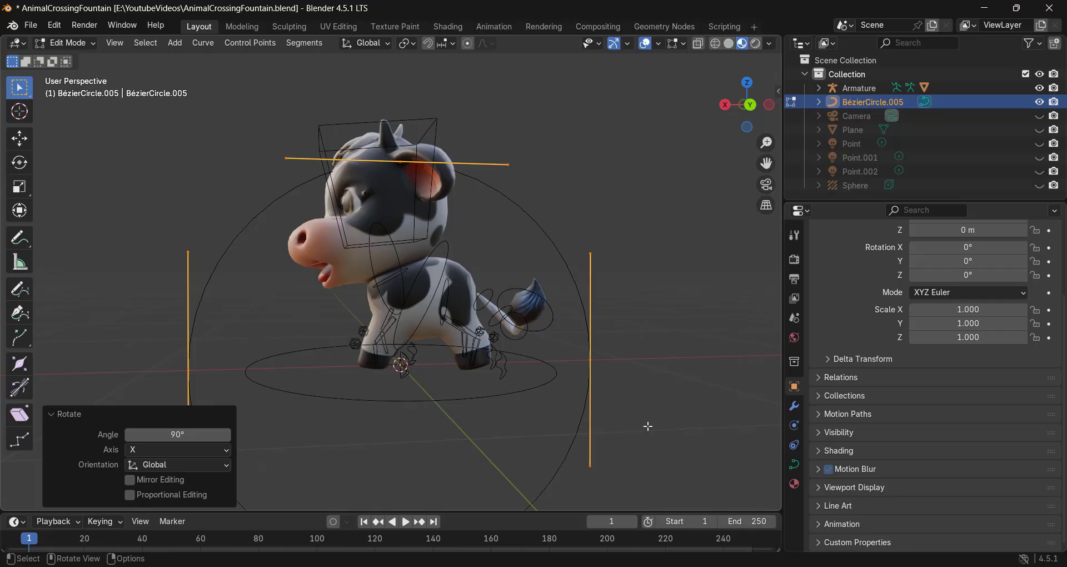
key("ctrl+z")
Step: Rotate the circle's points 90° about the global X axis and 90° about the global Z axis
type("rx")
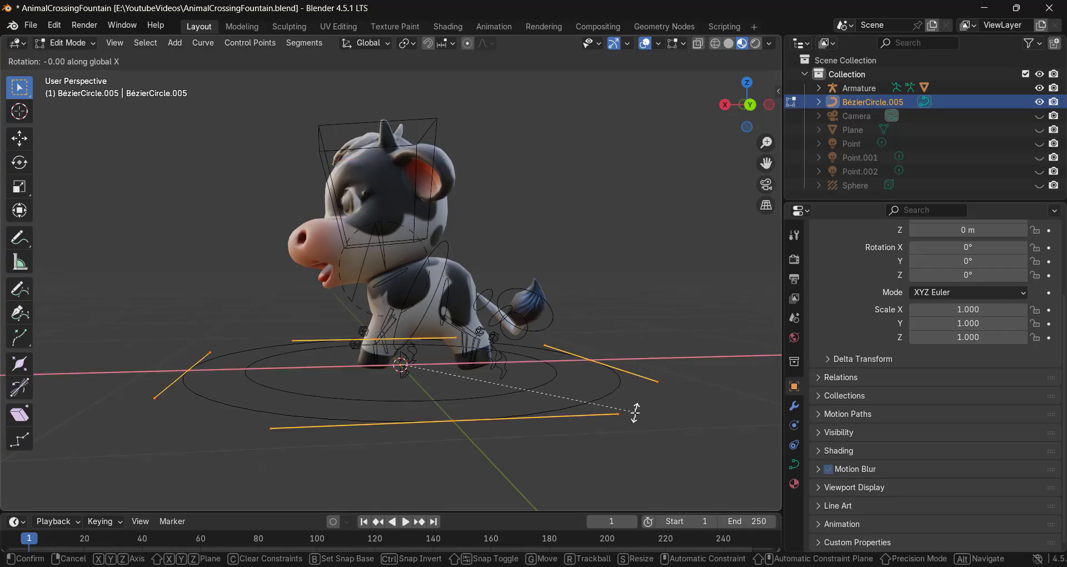
type("90")
key("Return")
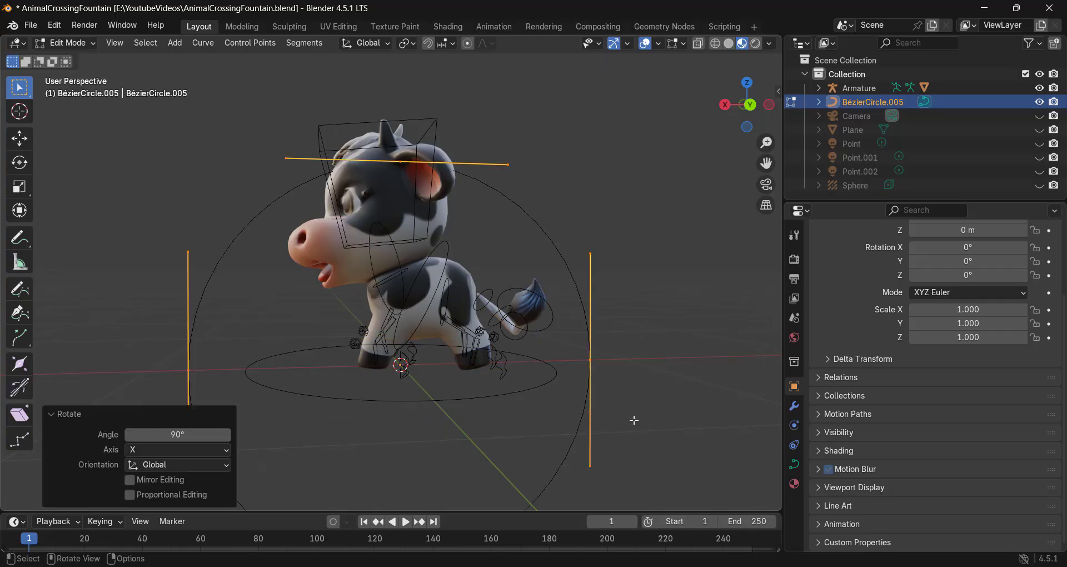
key("r")
key("x")
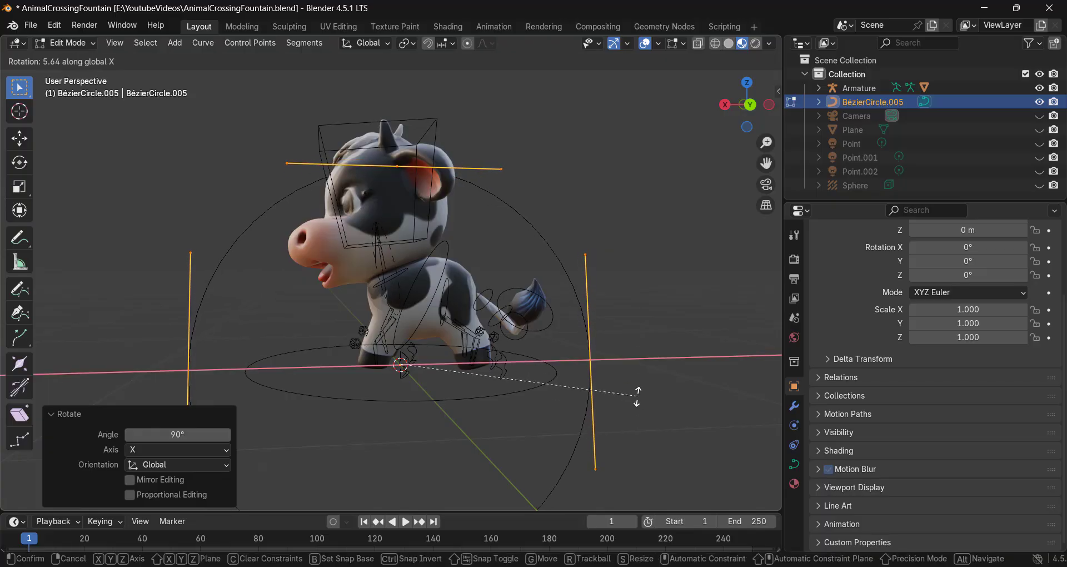
key("y")
type("z")
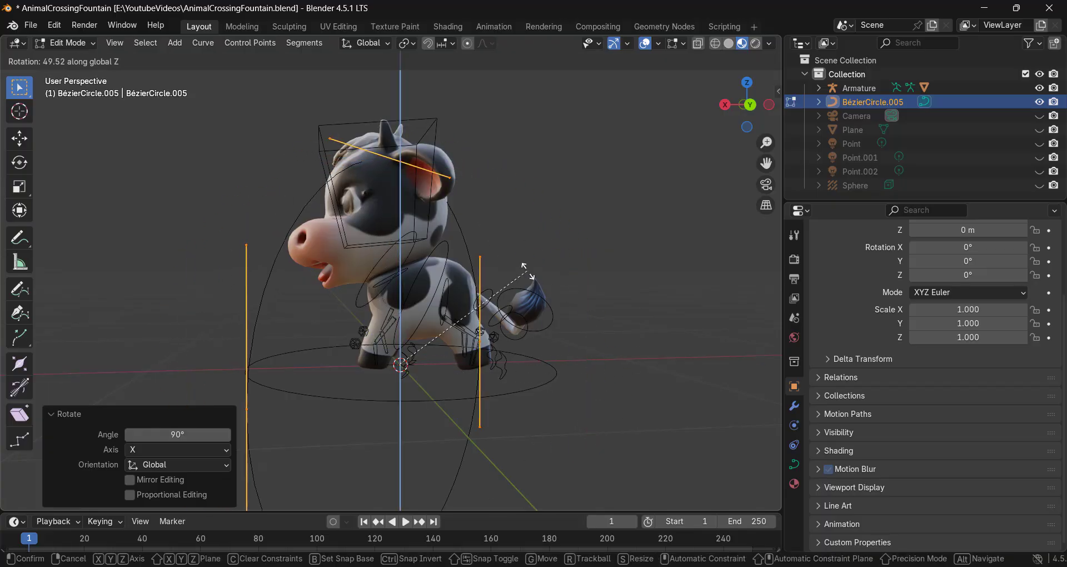
type("90")
key("Return")
Step: Move all of the circle's points about 0.845 m along the global Y axis
middle_click_drag(485, 293, 461, 310)
key("g")
key("y")
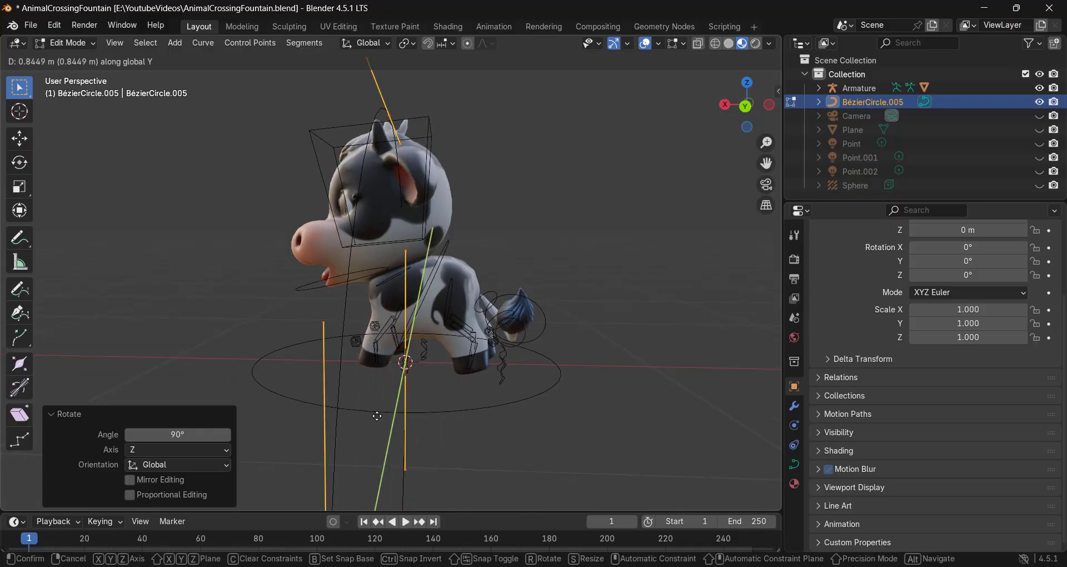
left_click(477, 368)
Step: Try narrowing the circle by scaling the handles of the control point farthest from the cow to about 0.368
middle_click_drag(477, 368, 487, 347)
scroll(487, 359, "down", 4)
middle_click_drag(672, 336, 688, 326)
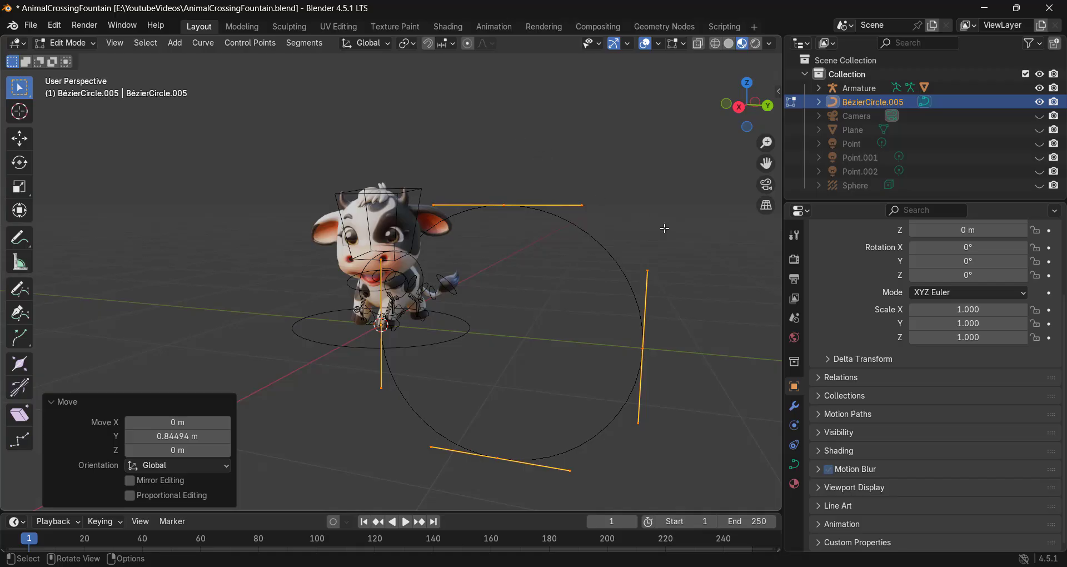
left_click(639, 384)
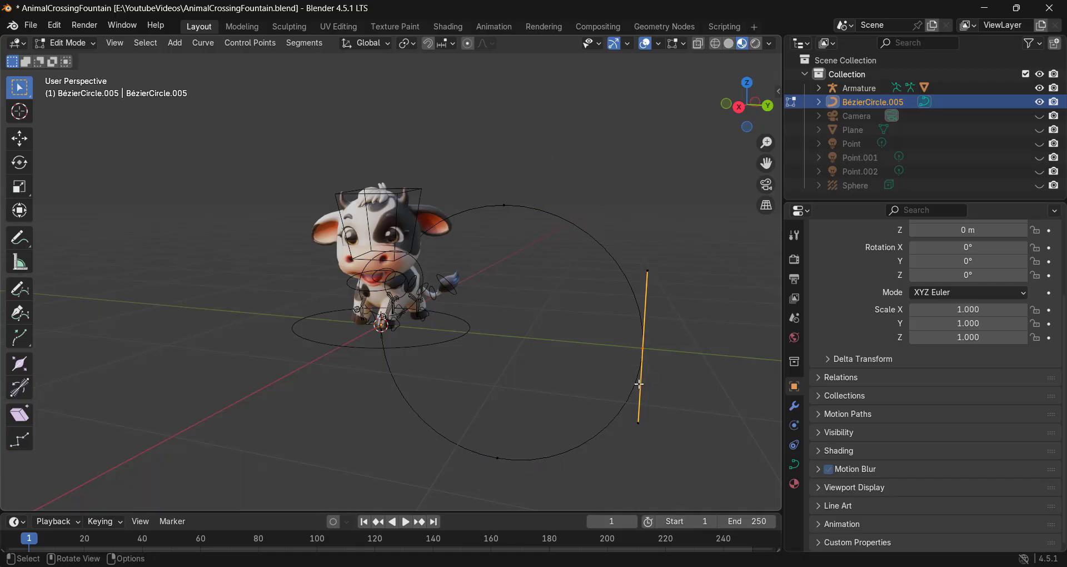
key("g")
right_click(668, 356)
key("s")
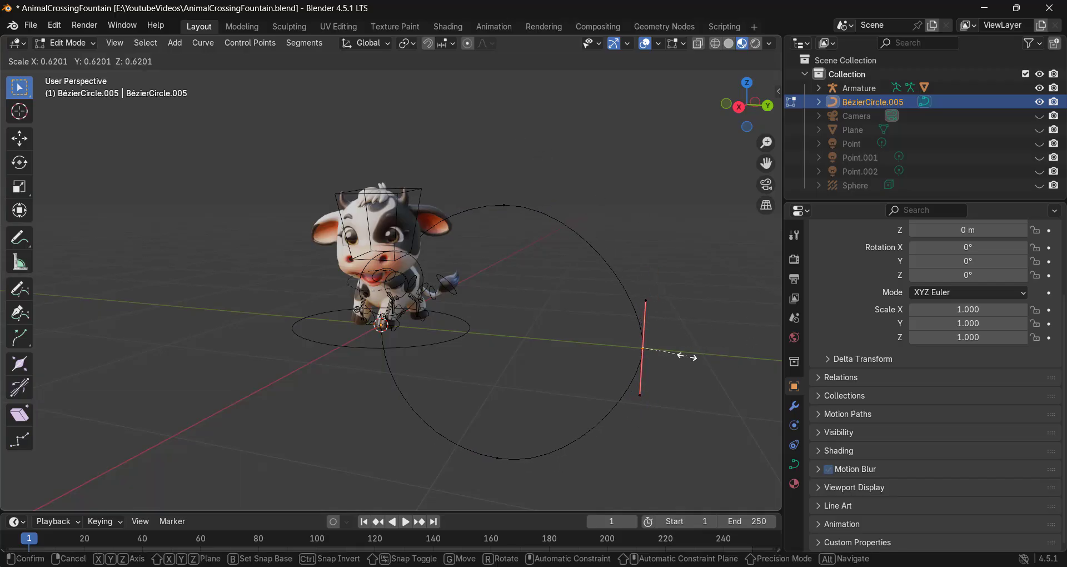
left_click(669, 352)
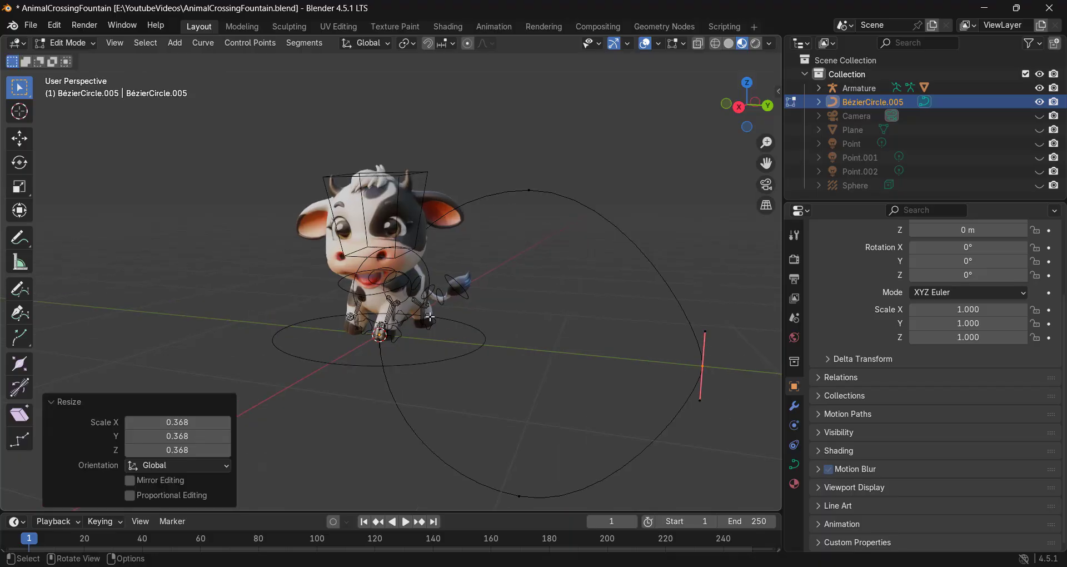
scroll(450, 313, "up", 4)
scroll(450, 313, "down", 2)
middle_click_drag(450, 313, 467, 296)
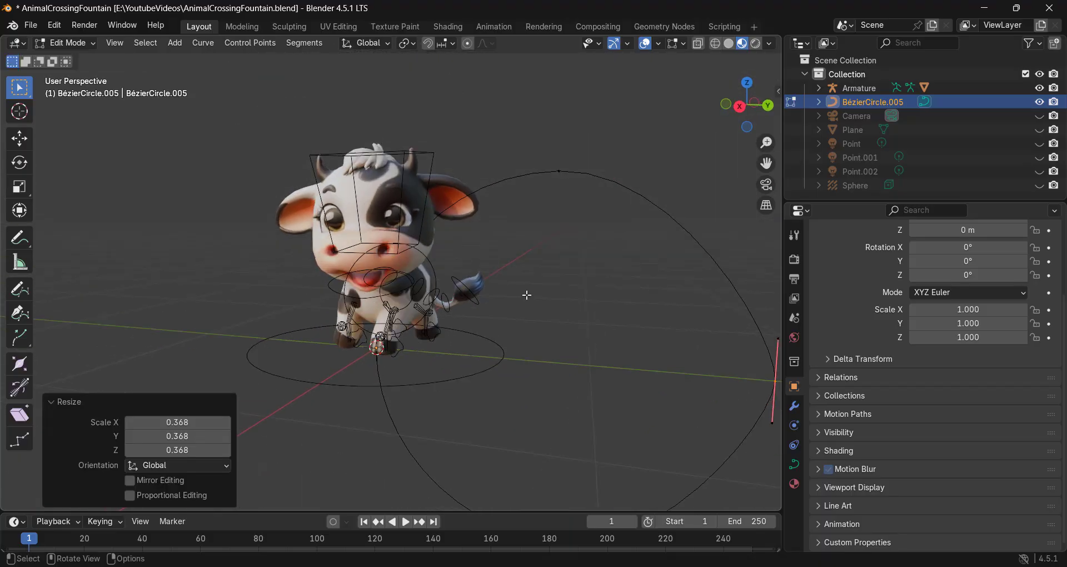
key("ctrl+z")
Step: Flatten the circle by scaling its top, bottom and outer control points to about 0.7 along the global Z axis
scroll(555, 292, "down", 3)
left_click_drag(656, 127, 460, 493)
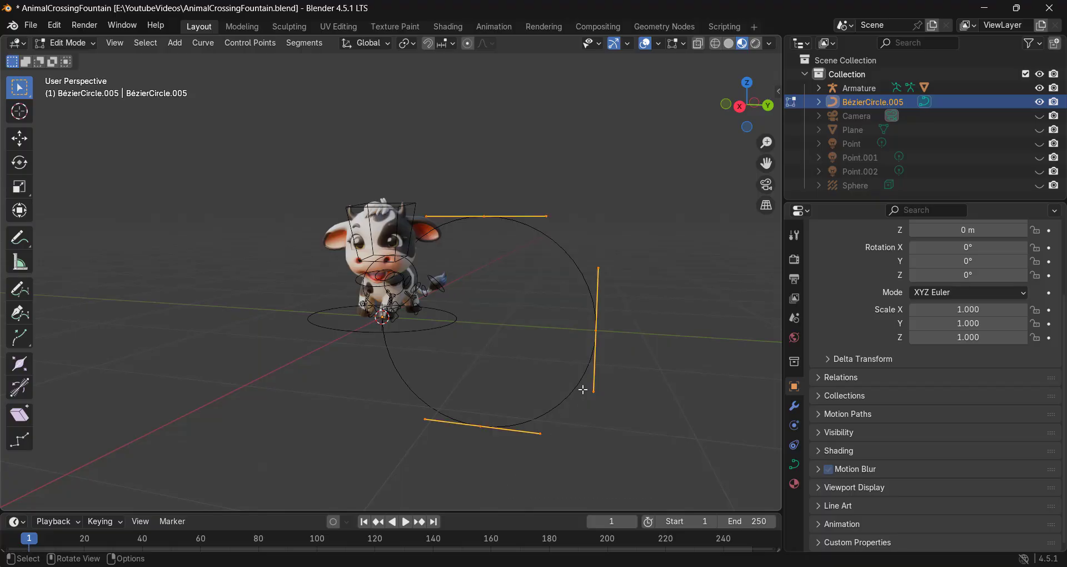
key("s")
key("z")
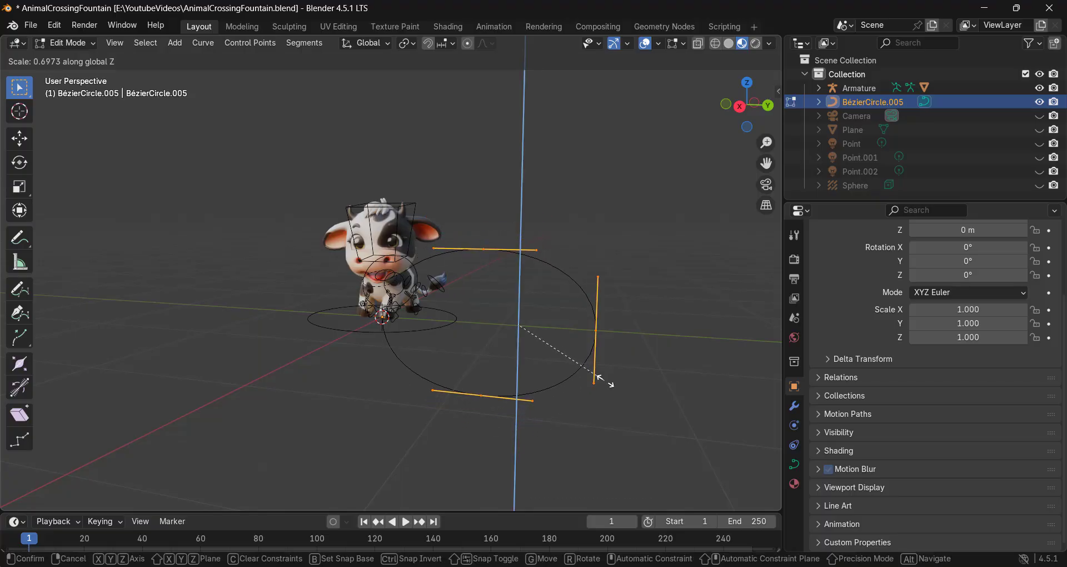
left_click(597, 380)
Step: Scale the handles of the circle's control point farthest from the cow to about half their length
scroll(328, 302, "up", 4)
middle_click_drag(356, 314, 541, 343)
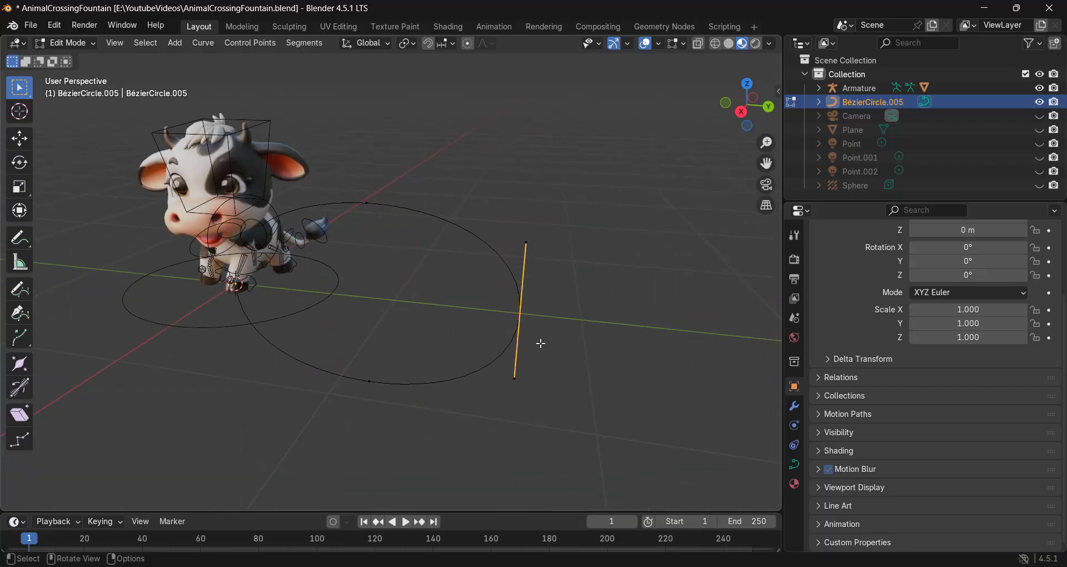
key("s")
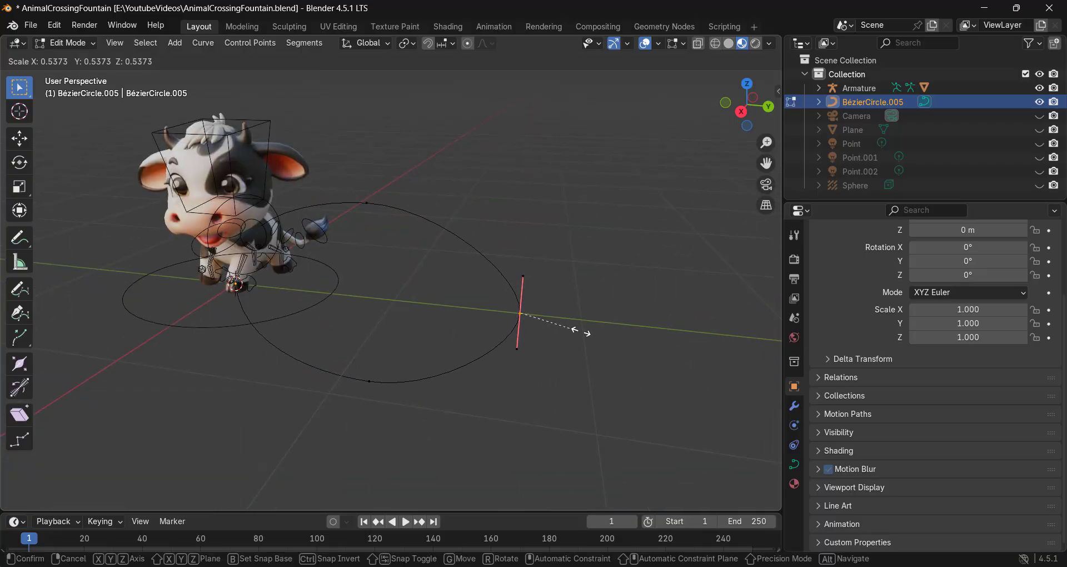
left_click(554, 329)
Step: Scale the circle's top and bottom control points to about 0.879, and scale all its points down slightly
left_click(517, 350, "shift")
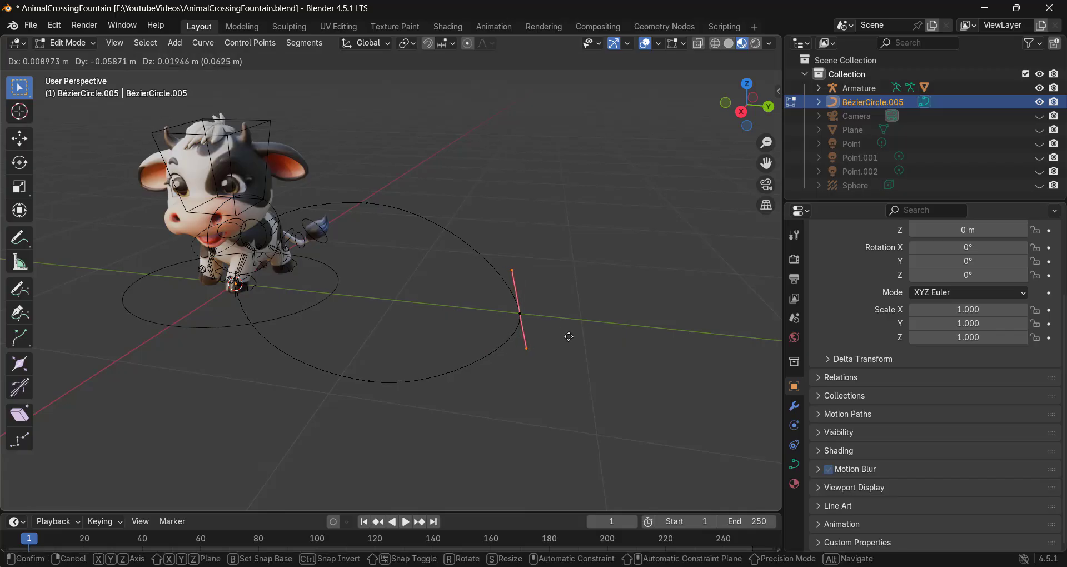
scroll(378, 273, "up", 2)
mouse_move(362, 250)
middle_mouse_down()
mouse_move(393, 219)
mouse_move(381, 258)
middle_mouse_up()
left_click_drag(395, 105, 364, 501)
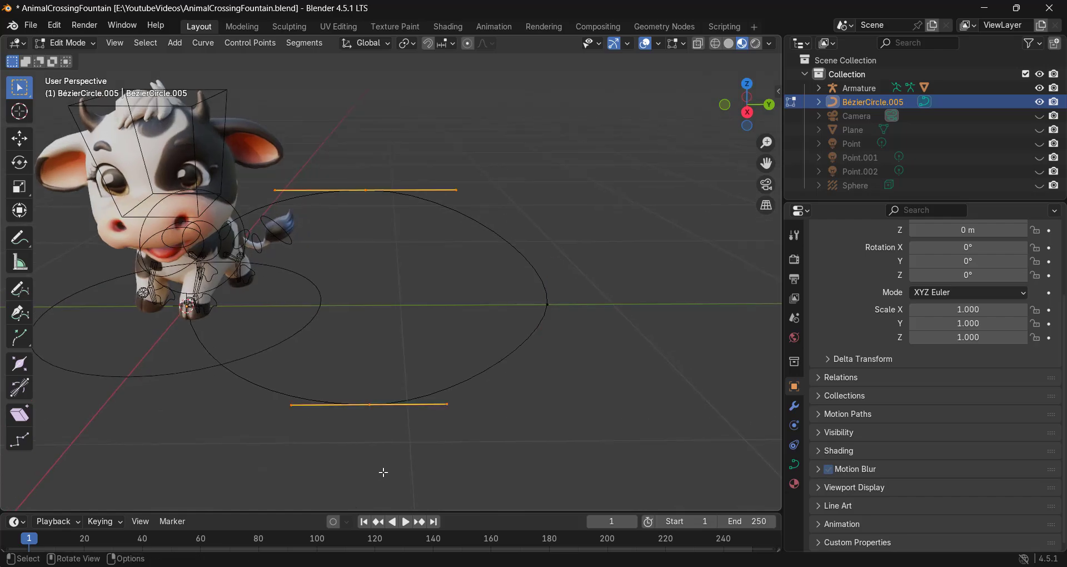
key("s")
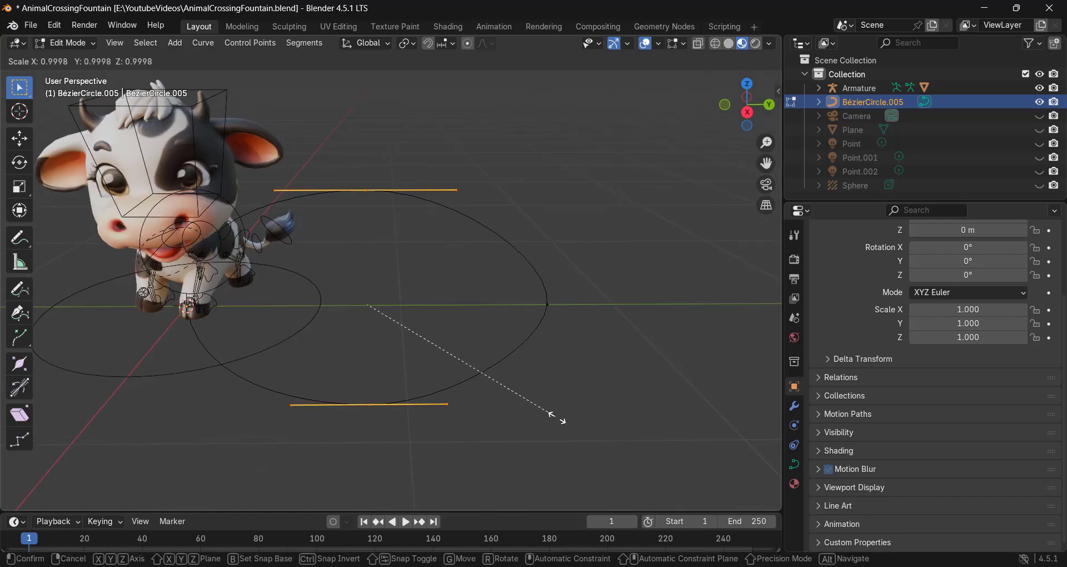
key("Escape")
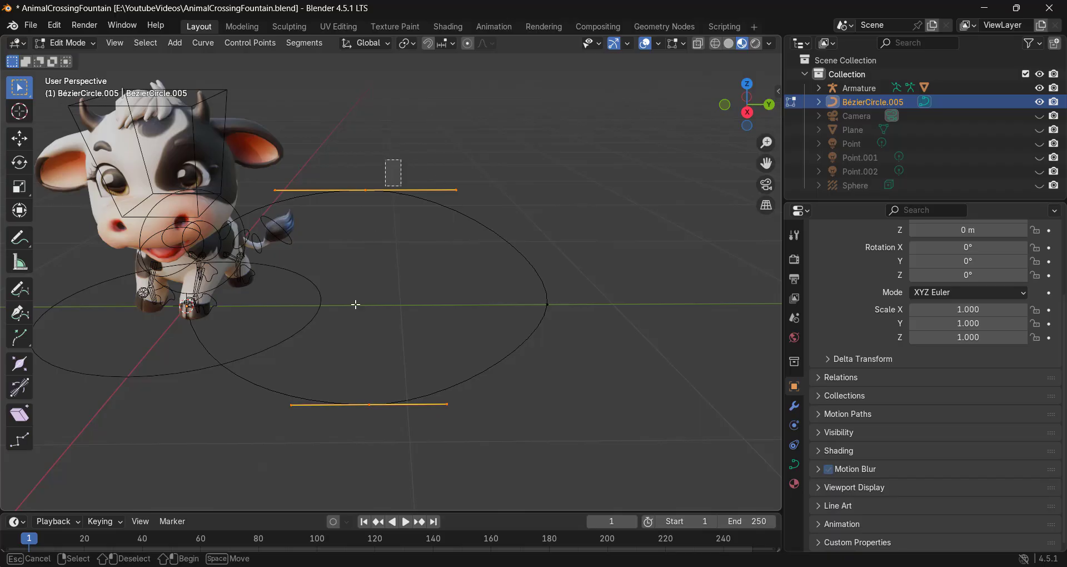
key("s")
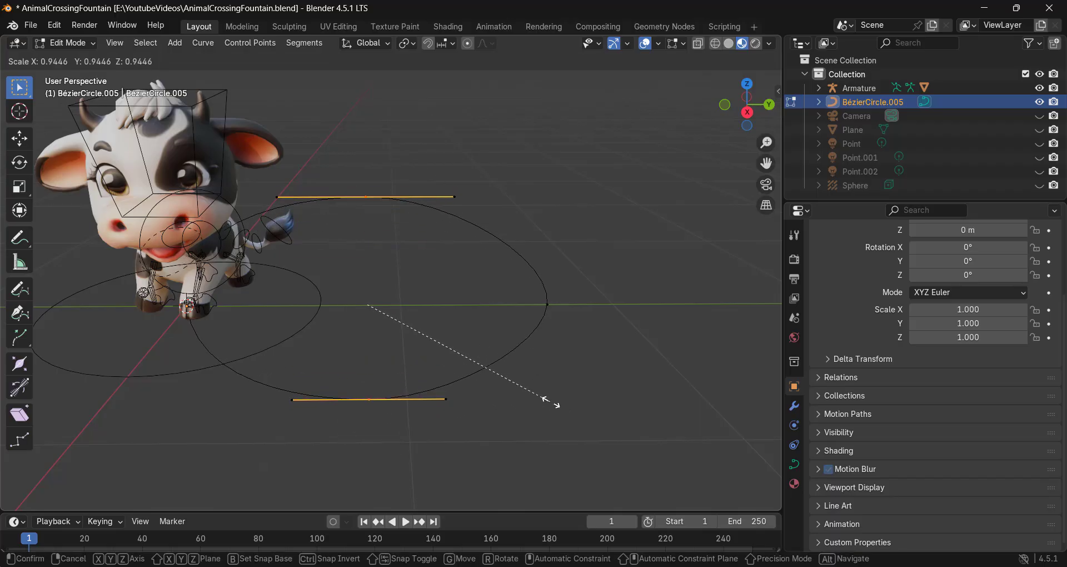
left_click(539, 400)
middle_click_drag(366, 326, 411, 333)
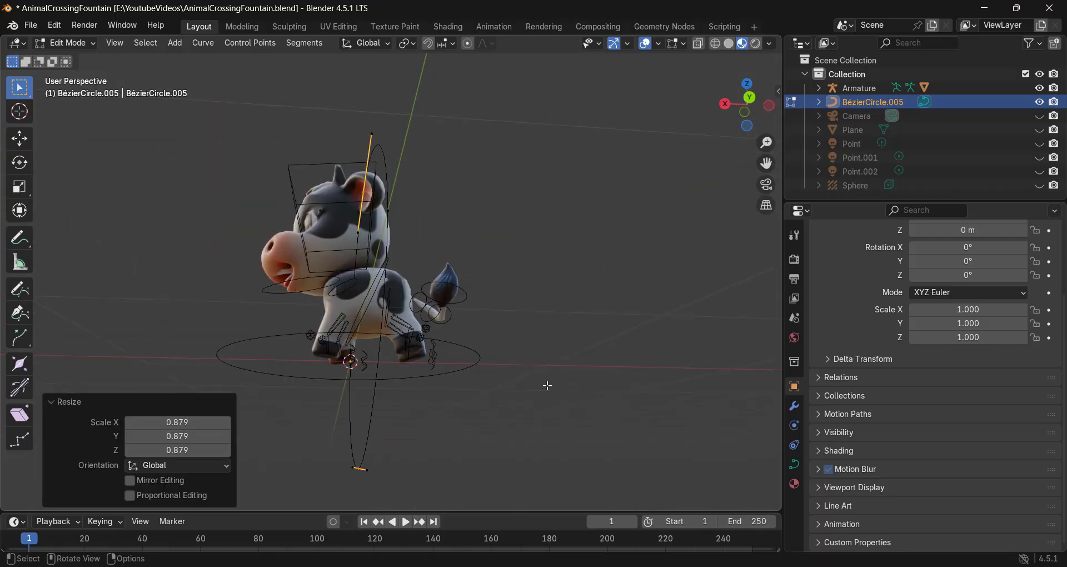
key("s")
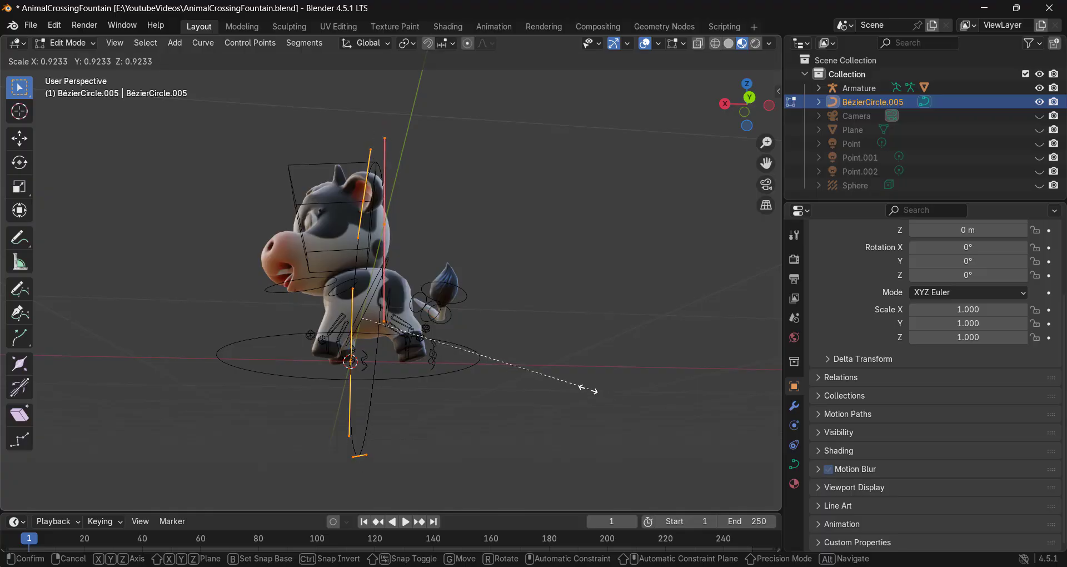
left_click(512, 372)
Step: Leave curve editing, delete the edited circle object from the scene and save the file
key("Tab")
middle_click_drag(408, 368, 548, 376)
key("Delete")
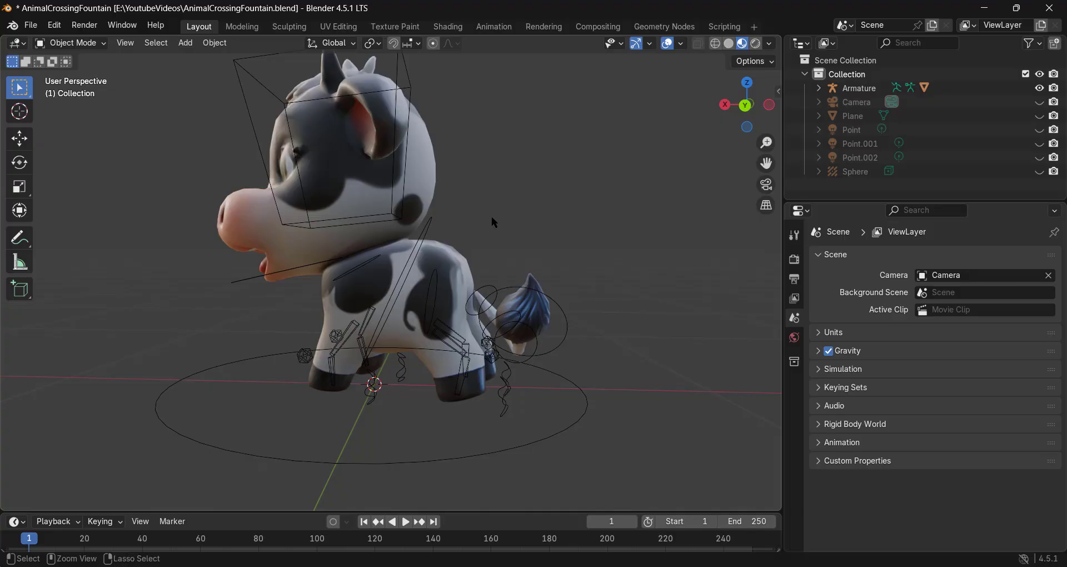
key("ctrl+s")
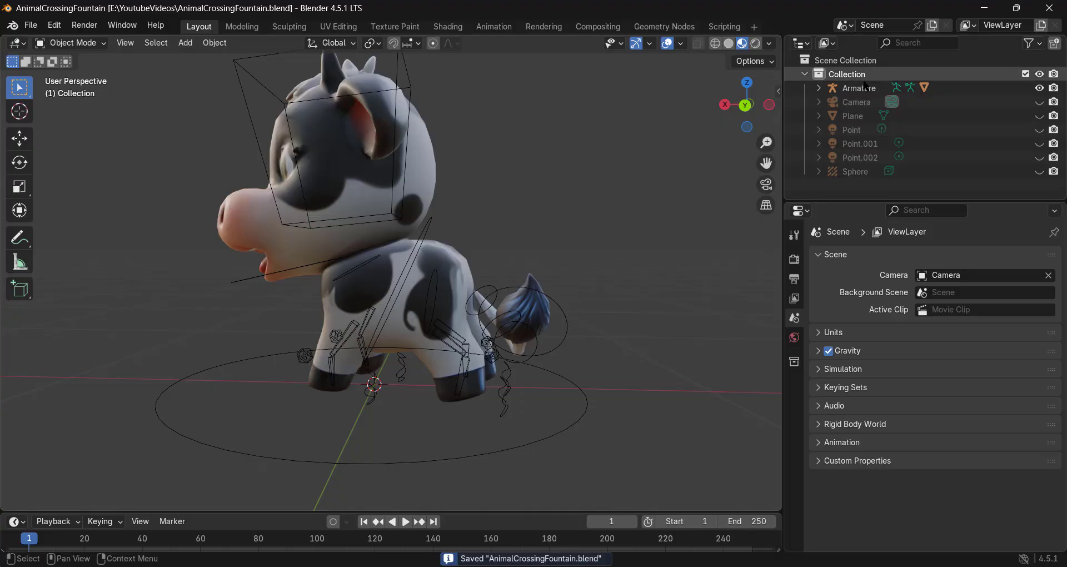
Step: Create a new collection, make it active, and exclude the collection holding the cow from the view layer
left_click(804, 74)
right_click(833, 109)
left_click(835, 108)
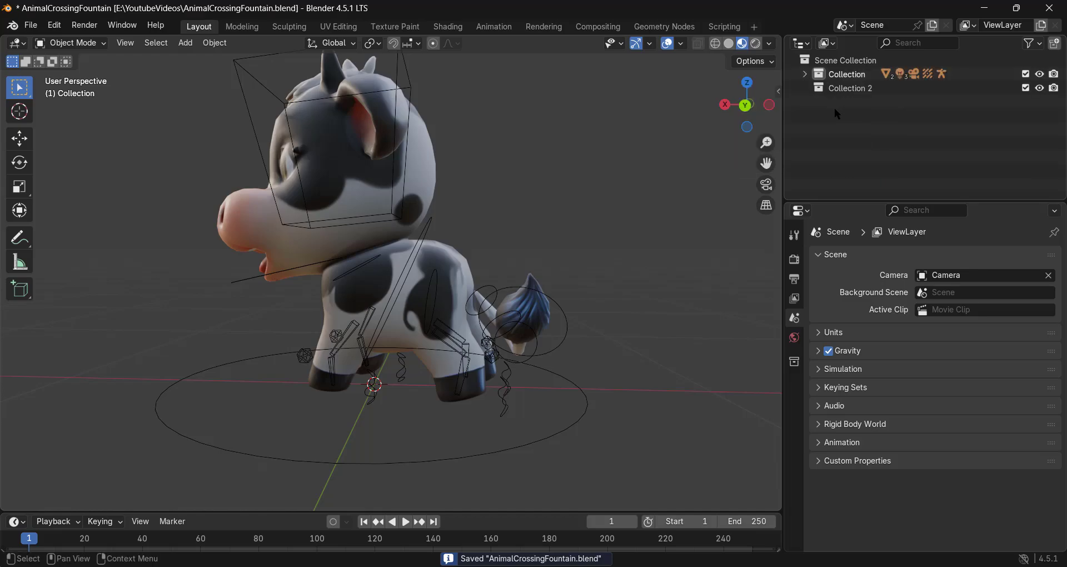
left_click(821, 90)
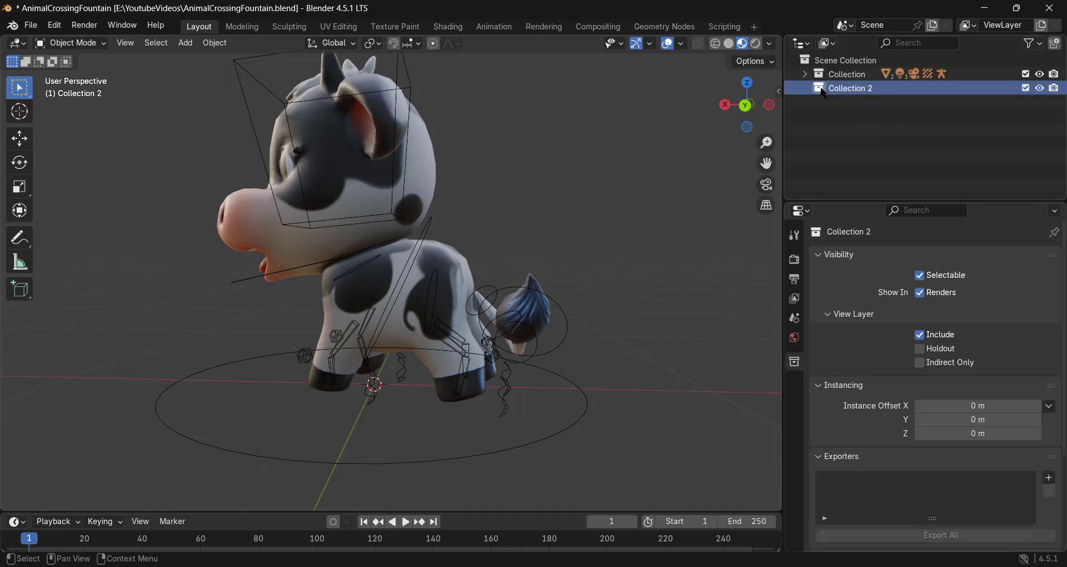
left_click(1025, 74)
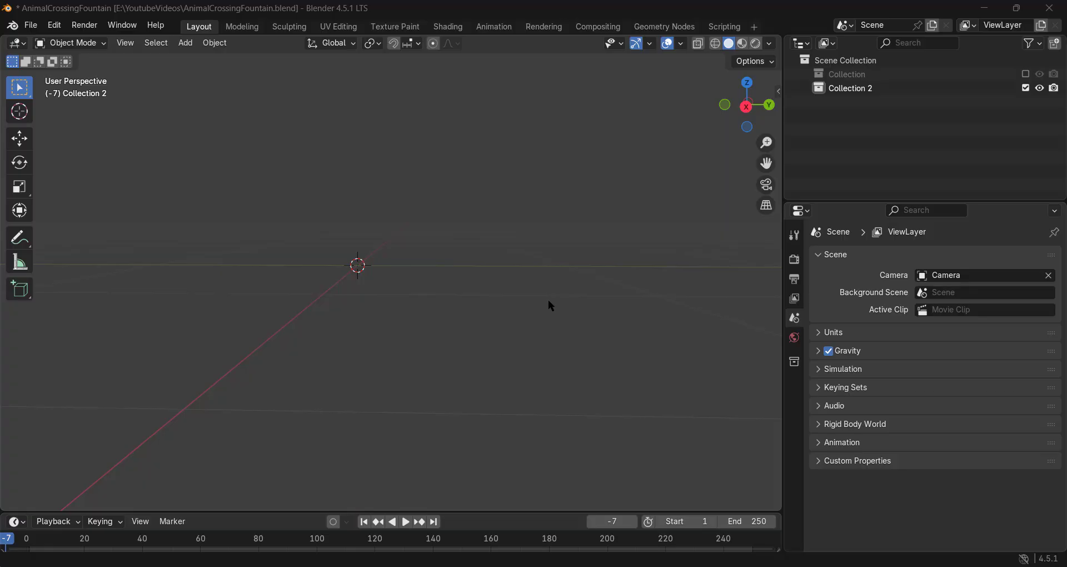
Step: Add a 1 m cube at the world origin and flatten its mesh to about 0.304 along the Z axis
middle_click_drag(539, 290, 452, 257)
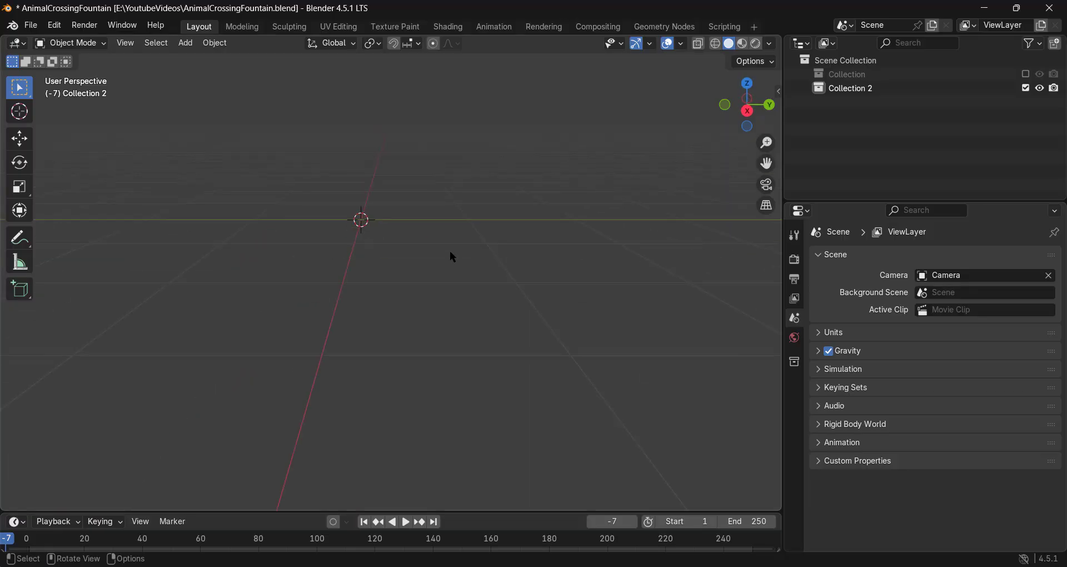
key("shift+a")
mouse_move(449, 250)
left_click(522, 260)
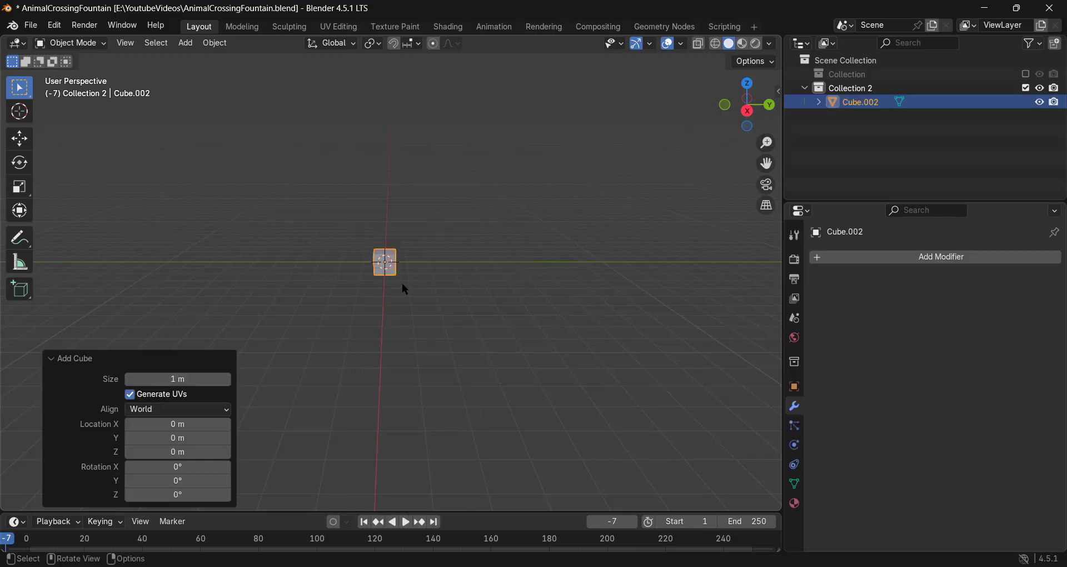
middle_click_drag(405, 289, 486, 311)
key("Tab")
key("s")
key("z")
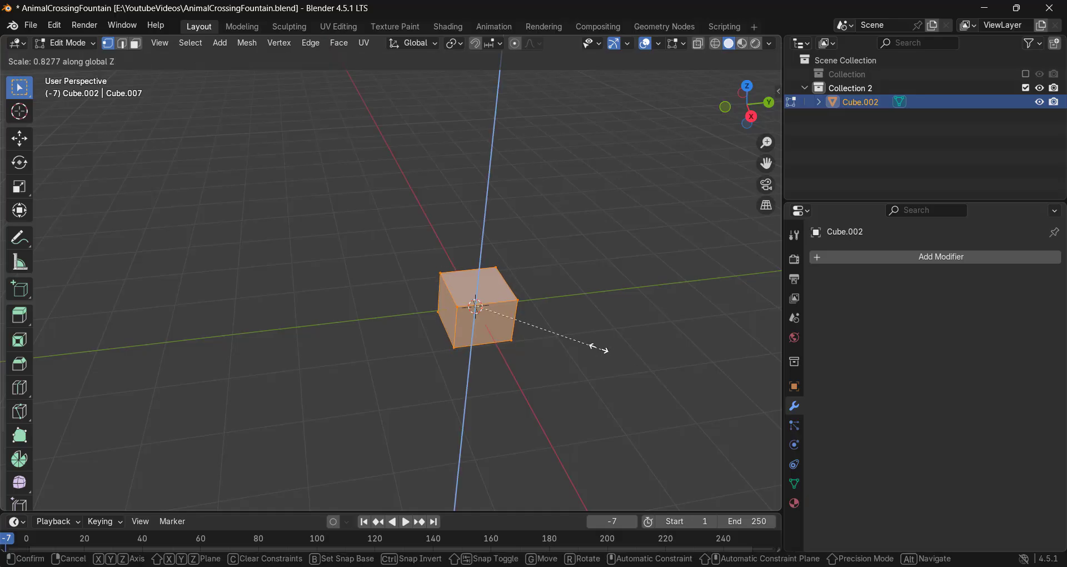
left_click(522, 328)
Step: Stretch the flattened cube's mesh to about 3.959 times its length along Y, and lengthen it slightly more
key("s")
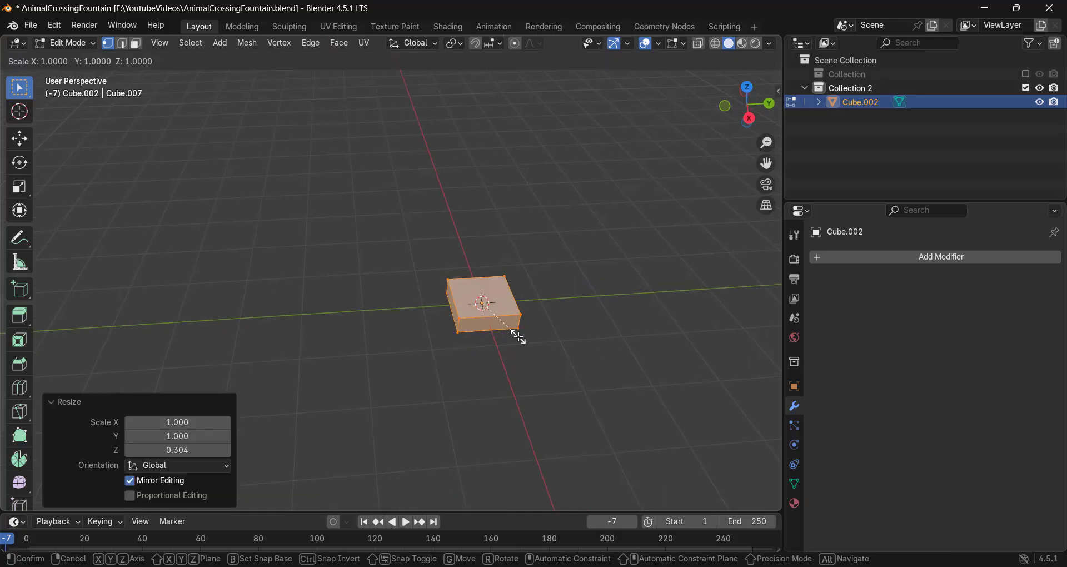
key("y")
left_click(595, 335)
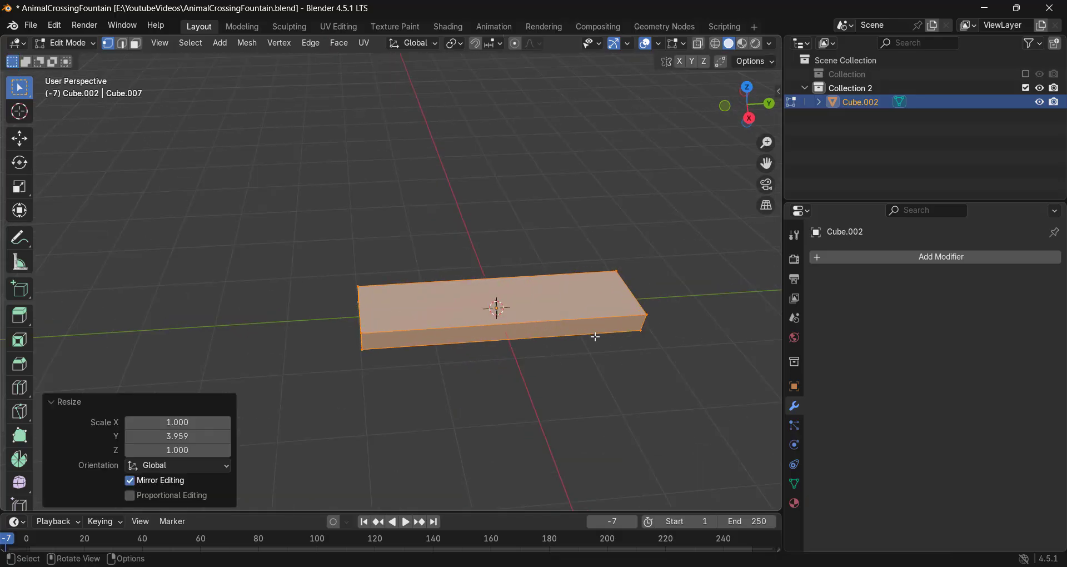
middle_click_drag(595, 336, 515, 361)
key("s")
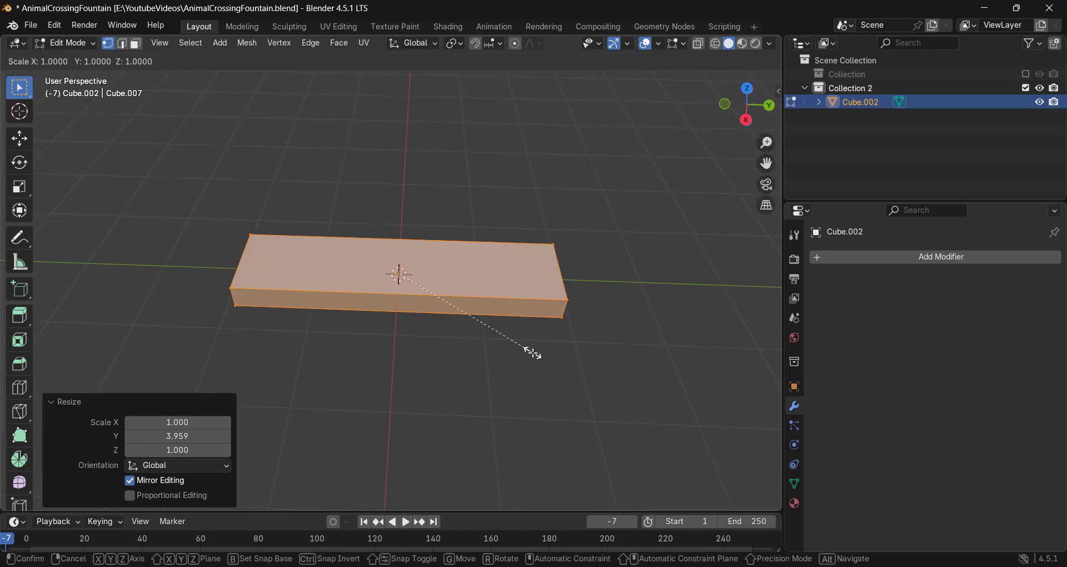
key("y")
left_click(551, 351)
Step: Add a centred loop cut across the slab and bevel it with 2 segments until only narrow strips remain at both ends
key("ctrl+r")
left_click(453, 303)
right_click(453, 303)
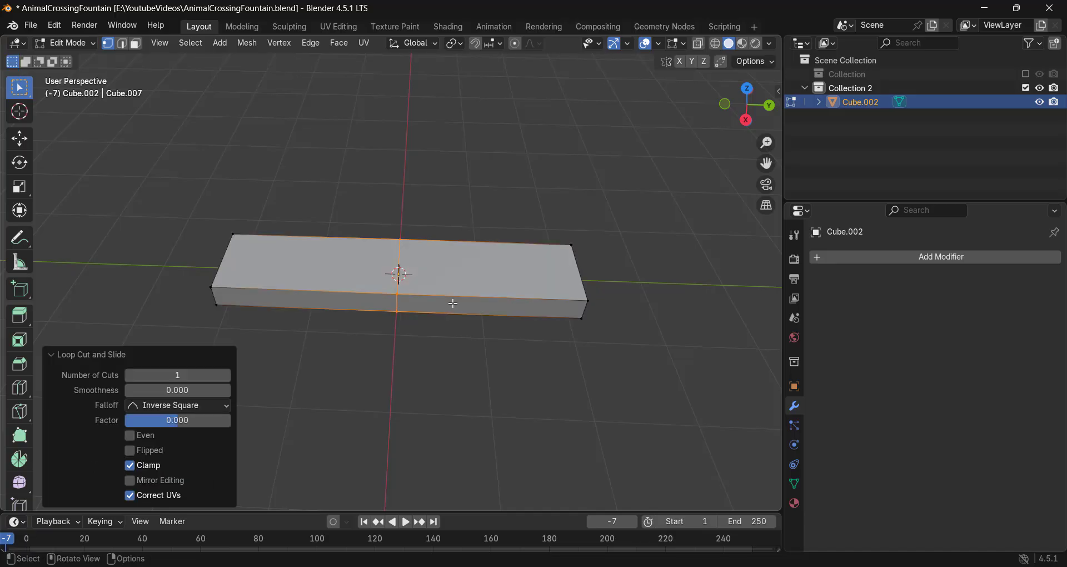
middle_click_drag(462, 292, 457, 326)
key("ctrl+b")
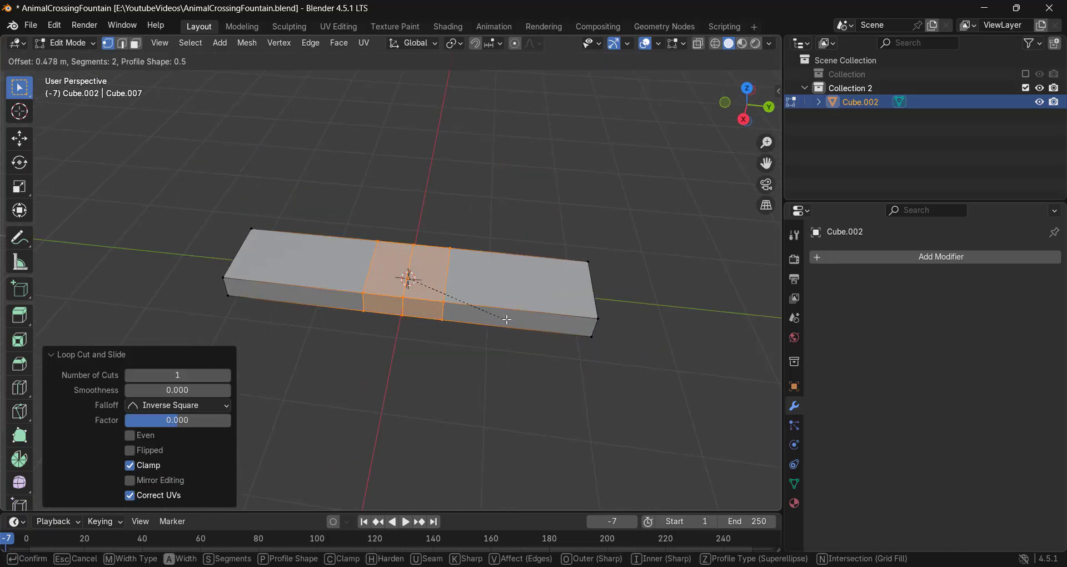
left_click(630, 335)
middle_click_drag(630, 336, 590, 331)
Step: Widen the whole slab along the X axis by a factor of about 2.237, and again by about 1.135
key("3")
key("a")
key("s")
key("x")
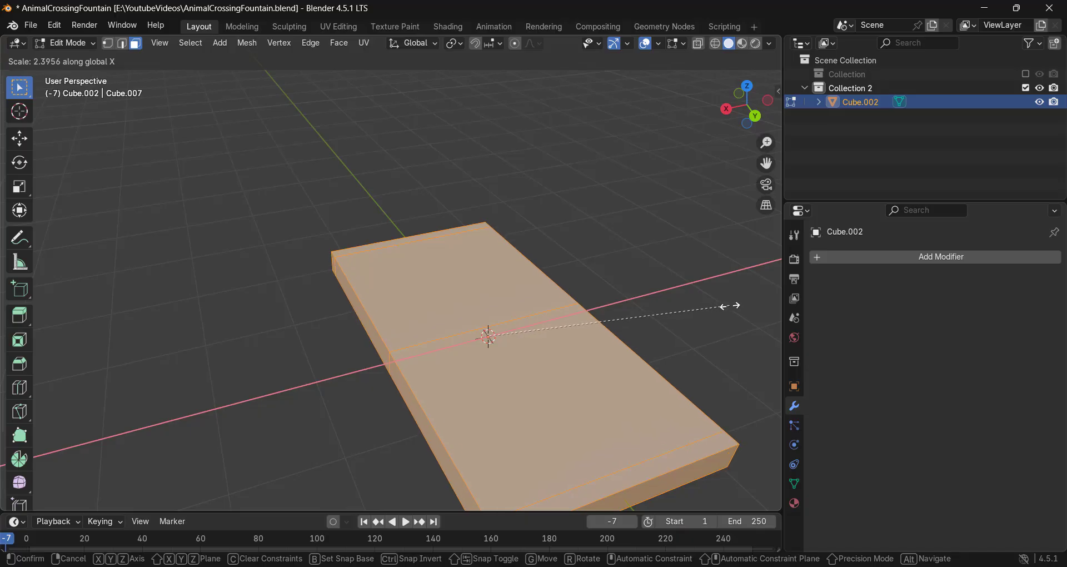
left_click(713, 309)
scroll(485, 322, "down", 3)
middle_click_drag(485, 321, 569, 319)
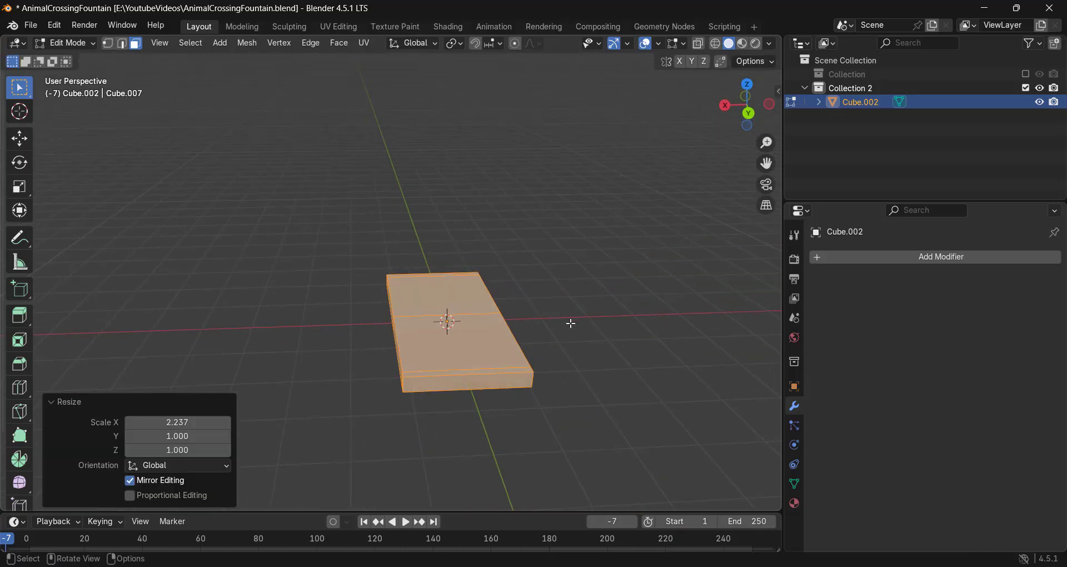
key("s")
key("y")
key("x")
left_click(588, 324)
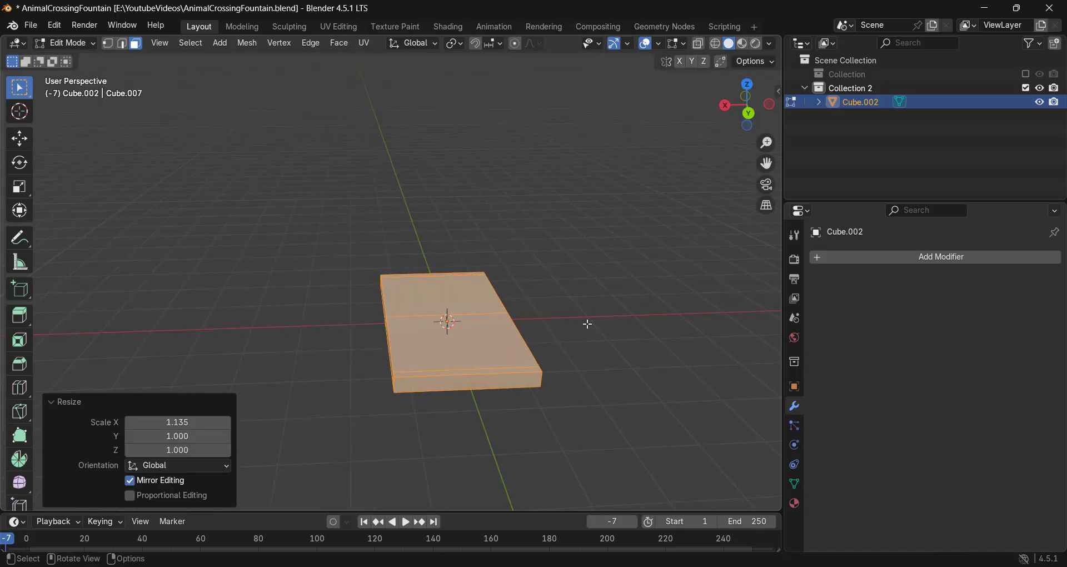
Step: Select the narrow top faces at both Y ends of the slab in Edit Mode
key("Tab")
middle_click_drag(479, 368, 567, 398)
key("Tab")
scroll(544, 345, "up", 2)
middle_click_drag(543, 346, 560, 326)
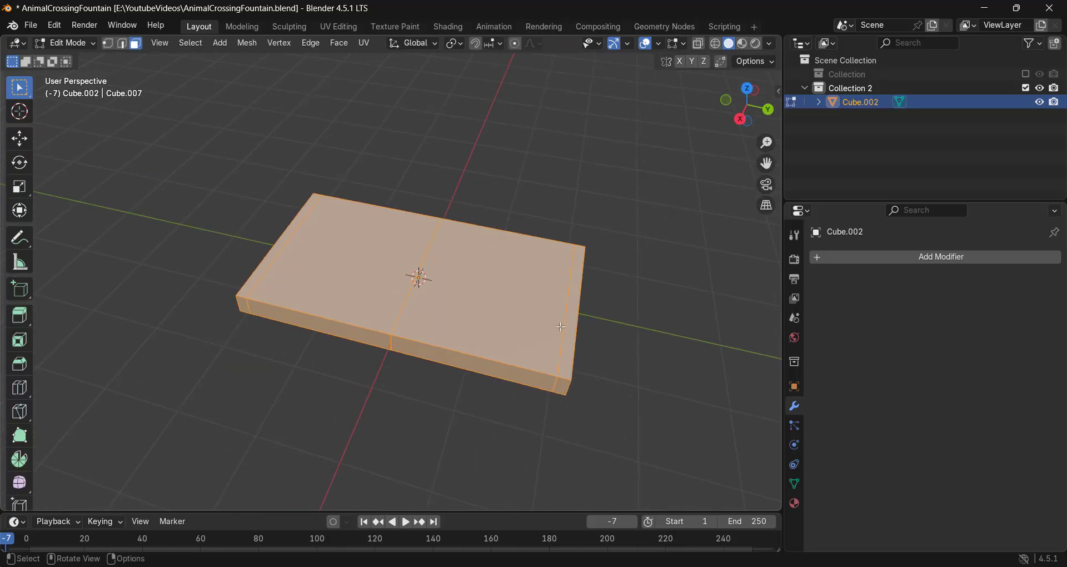
left_click(570, 313)
left_click(261, 269, "shift")
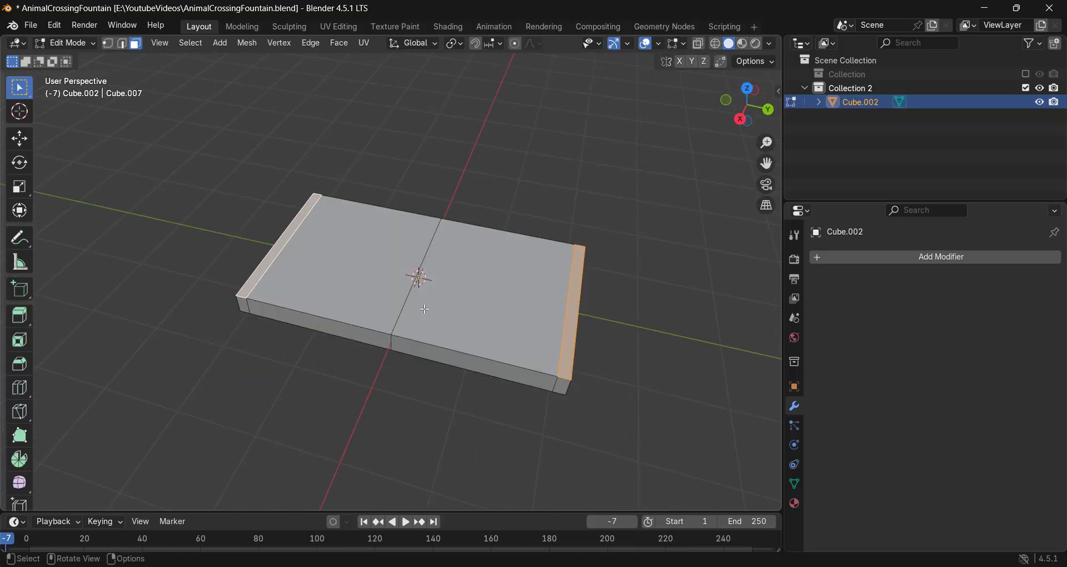
key("g")
key("z")
right_click(478, 319)
Step: Extrude the two narrow end faces upward about 0.226 m to form raised rims, and return to Object Mode
middle_click_drag(540, 326, 565, 302)
key("e")
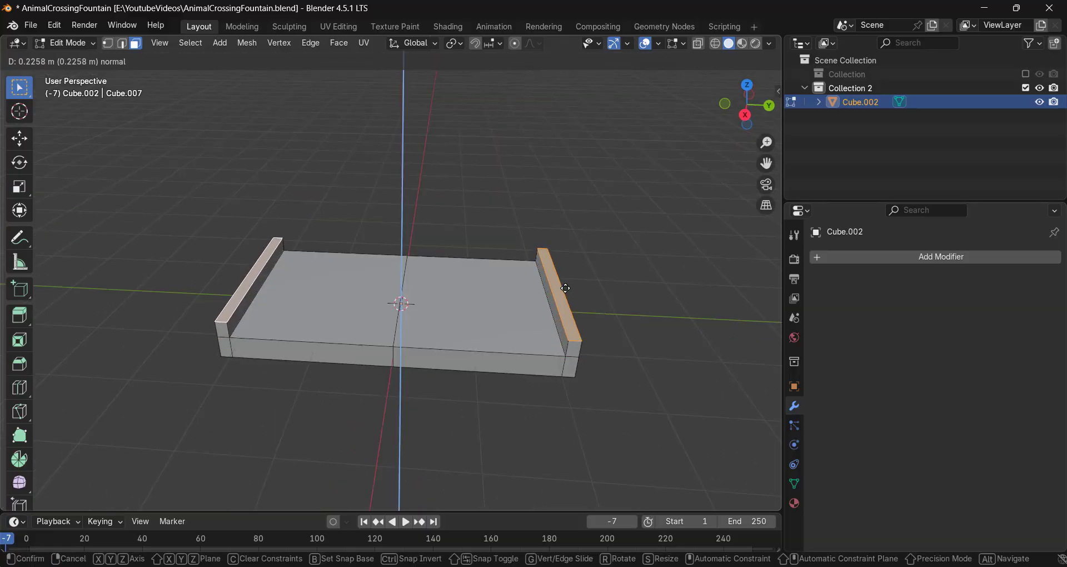
left_click(565, 288)
key("Tab")
Step: Apply all transforms to the rimmed slab
middle_click_drag(565, 288, 435, 341)
scroll(439, 350, "down", 4)
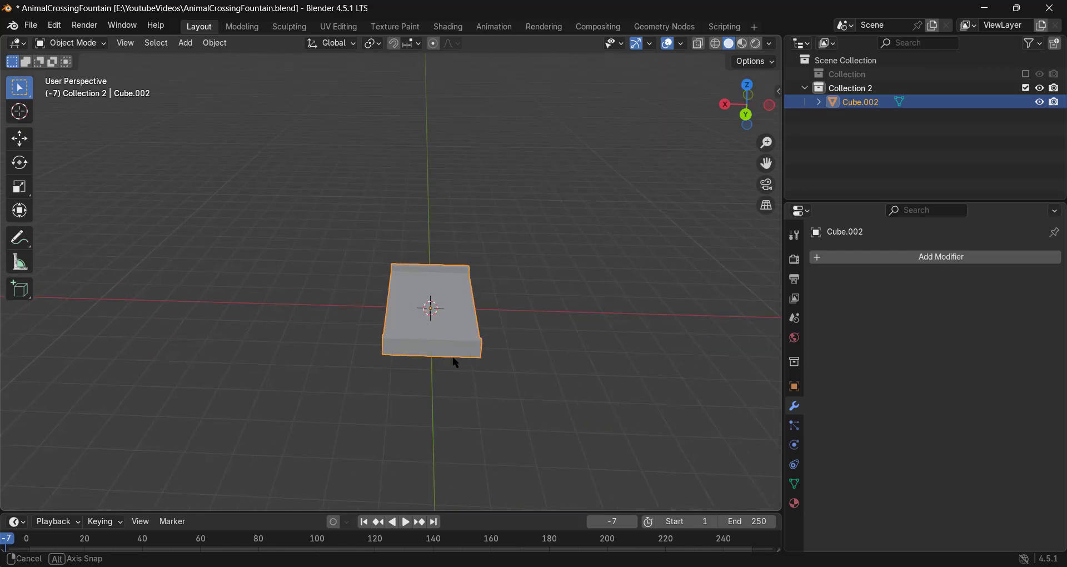
key("ctrl+a")
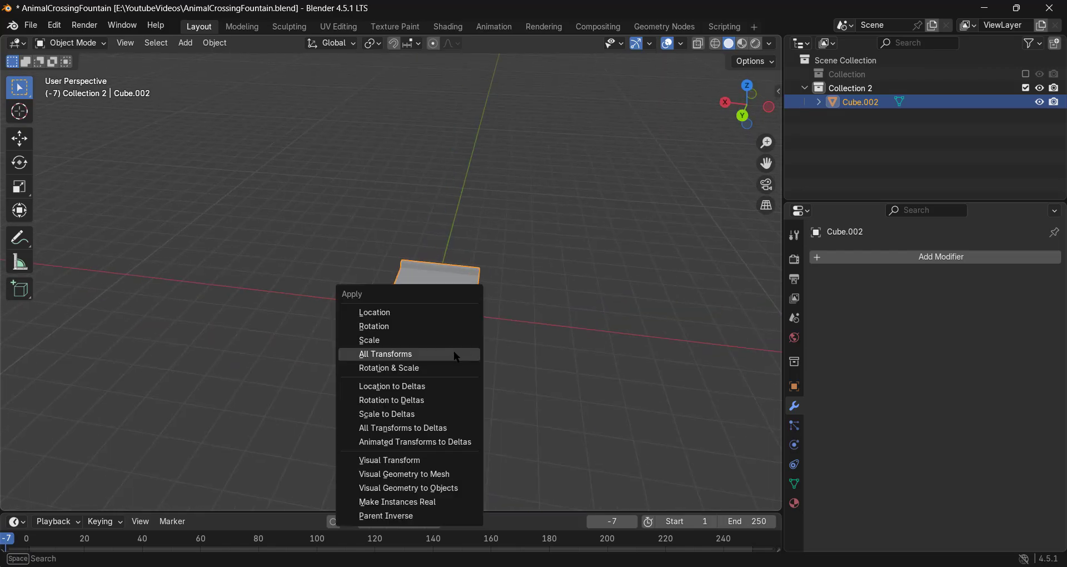
left_click(389, 354)
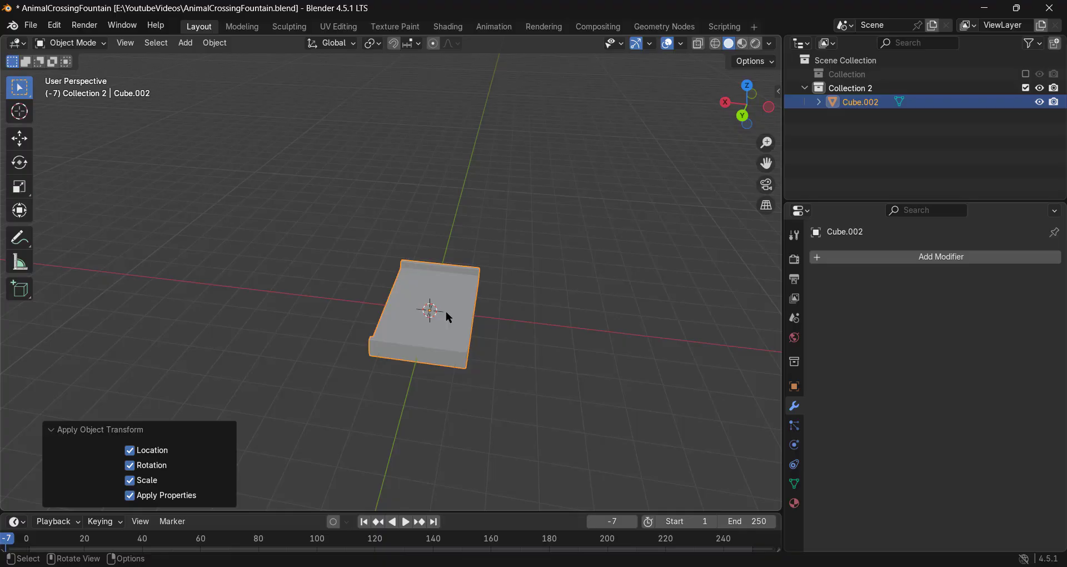
Step: Add a Path curve with a 1 m radius at the world origin from the top view
key("KP_7")
key("shift+a")
mouse_move(409, 289)
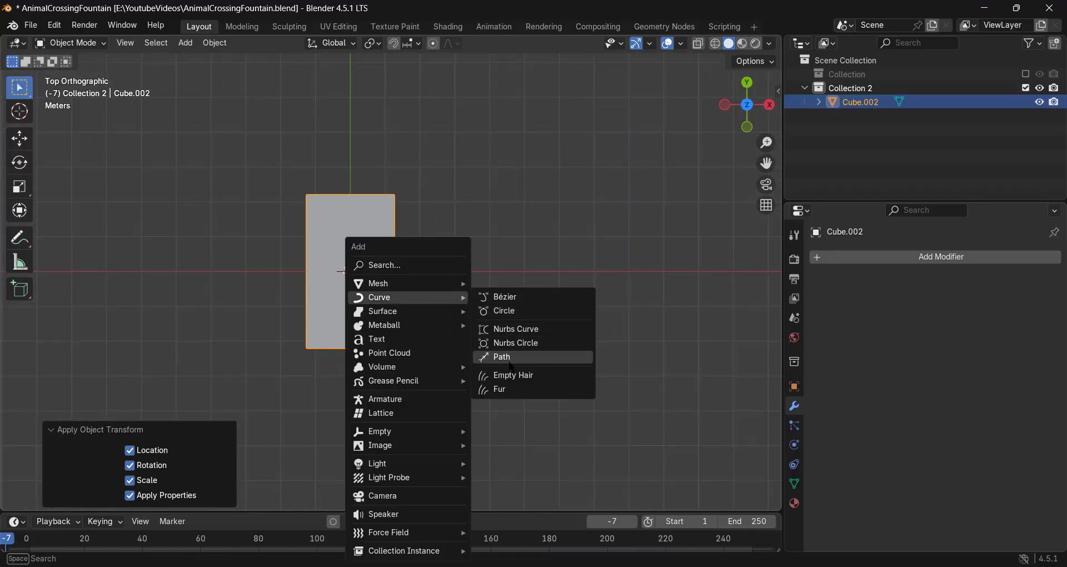
left_click(510, 359)
Step: Move all of the path's control points 3.75 m up along the Z axis in the front view
key("KP_3")
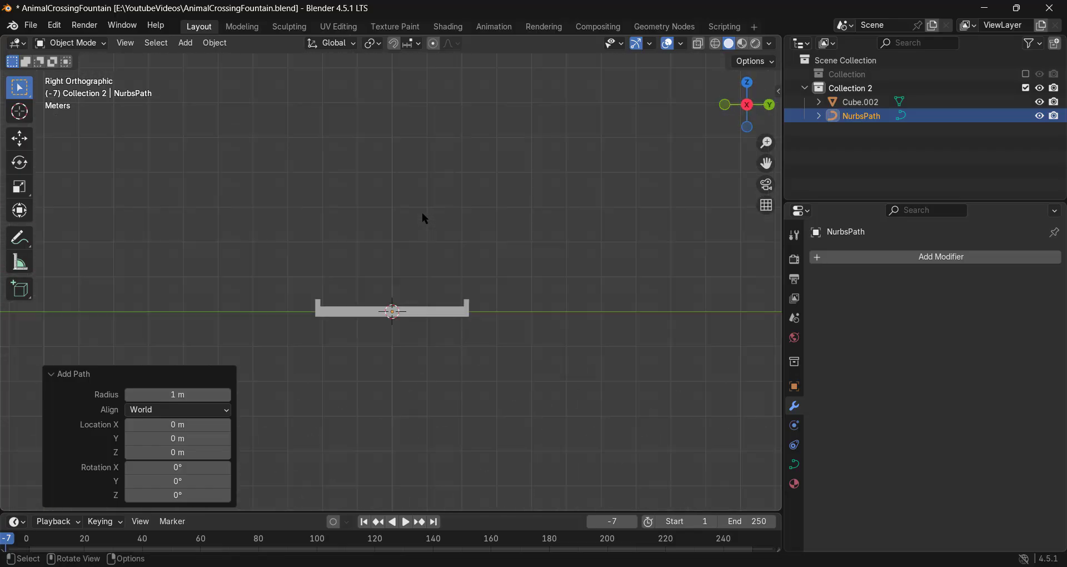
key("KP_1")
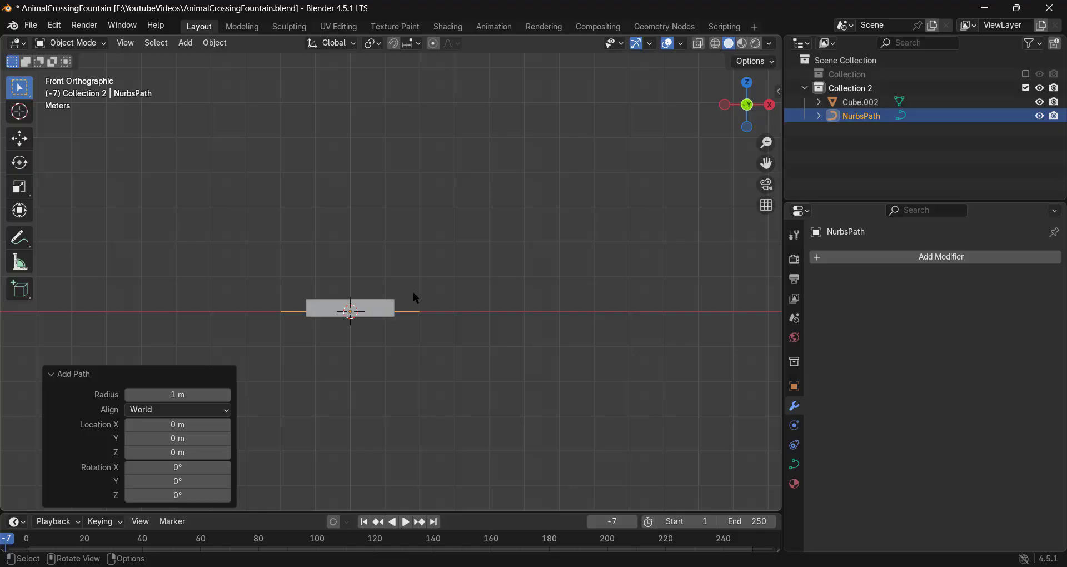
key("Tab")
key("g")
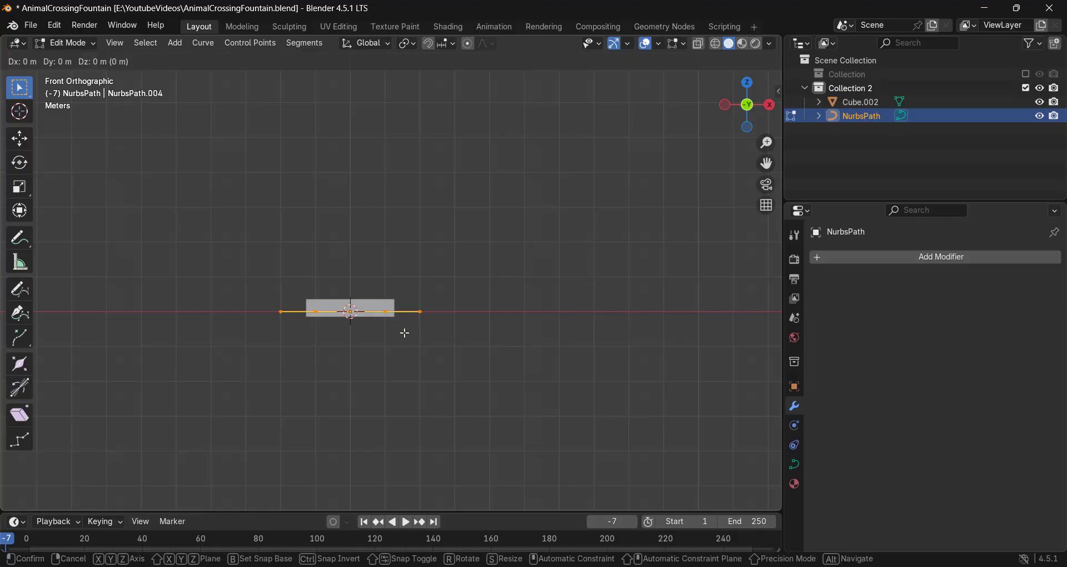
key("z")
left_click(427, 191)
scroll(433, 225, "down", 3)
middle_click_drag(391, 225, 262, 153, "shift")
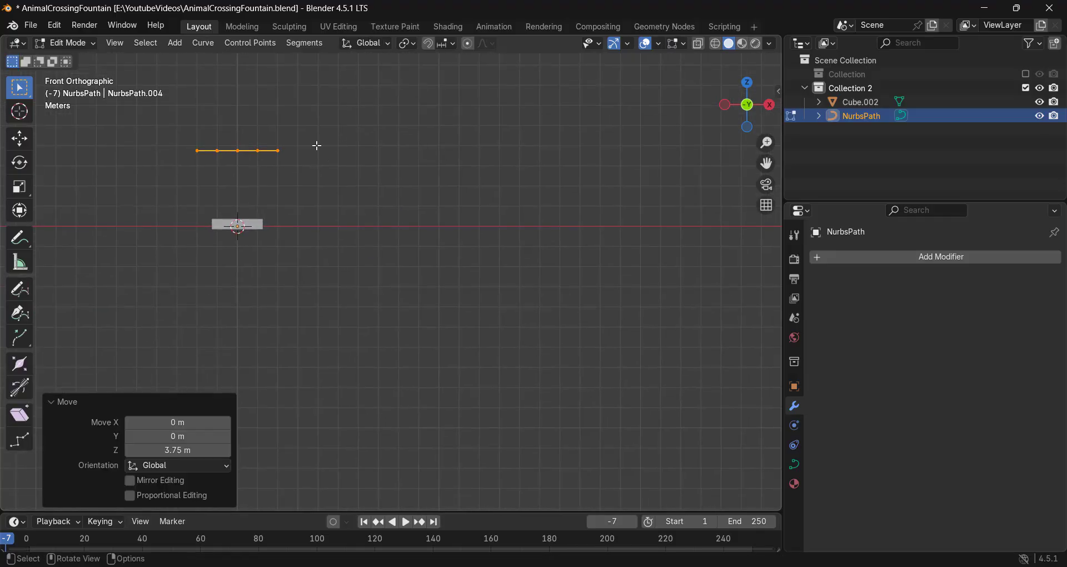
Step: Move the path's end control point on the +X side about 18 m along X and down to ground level
left_click_drag(331, 133, 258, 169)
scroll(274, 167, "down", 1)
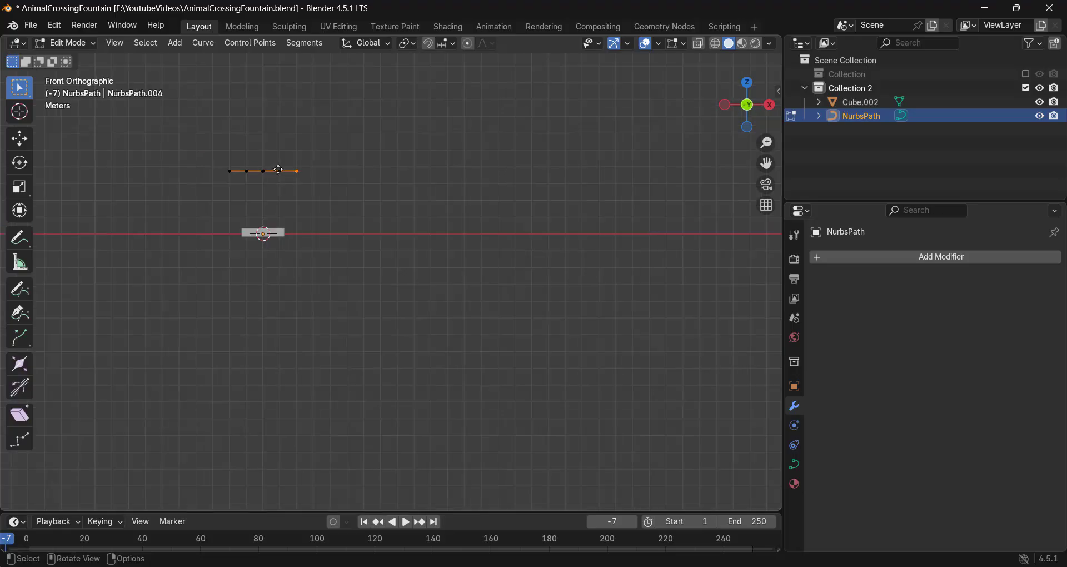
key("g")
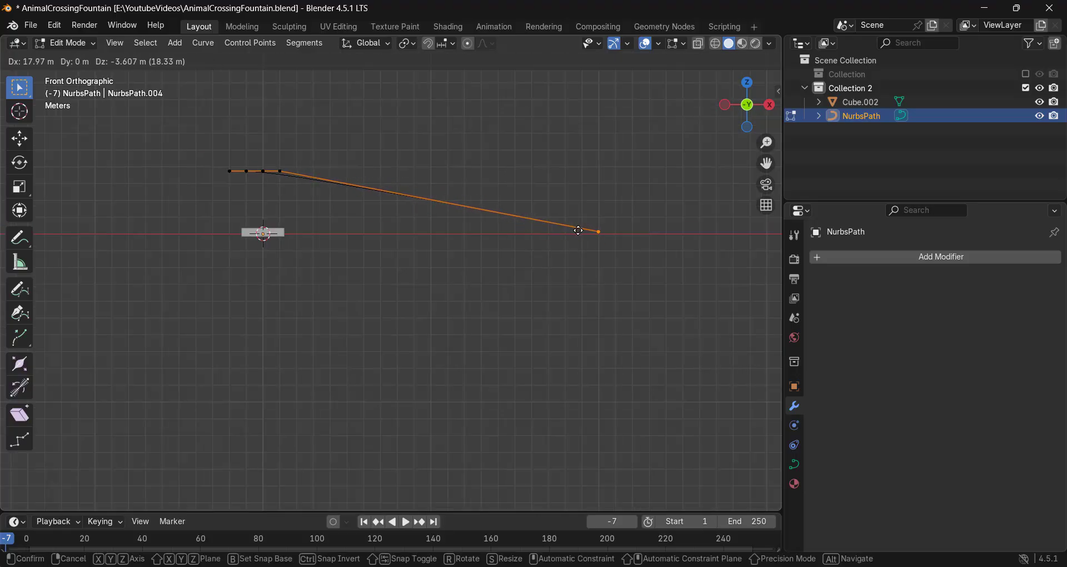
left_click(580, 231)
Step: Subdivide the long sloping segment of the path with 3 cuts
left_click_drag(352, 139, 274, 181)
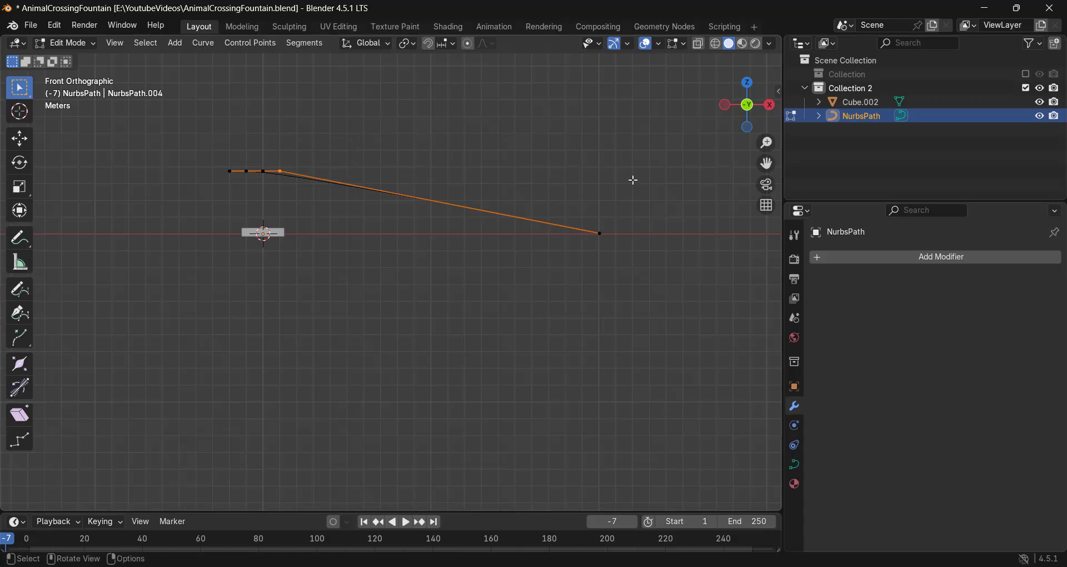
left_click_drag(633, 180, 581, 253, "shift")
right_click(477, 210)
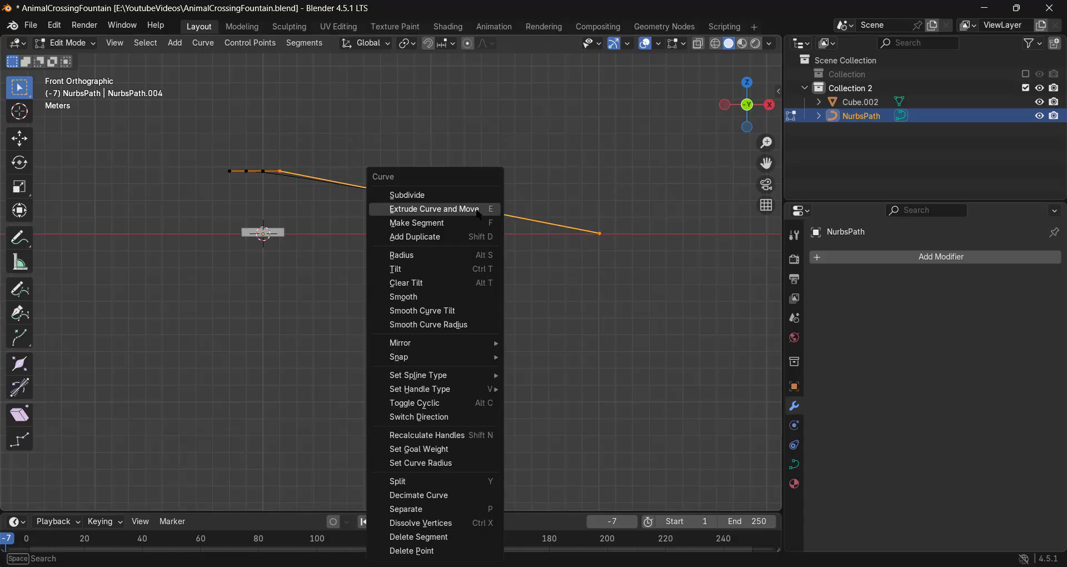
left_click(453, 196)
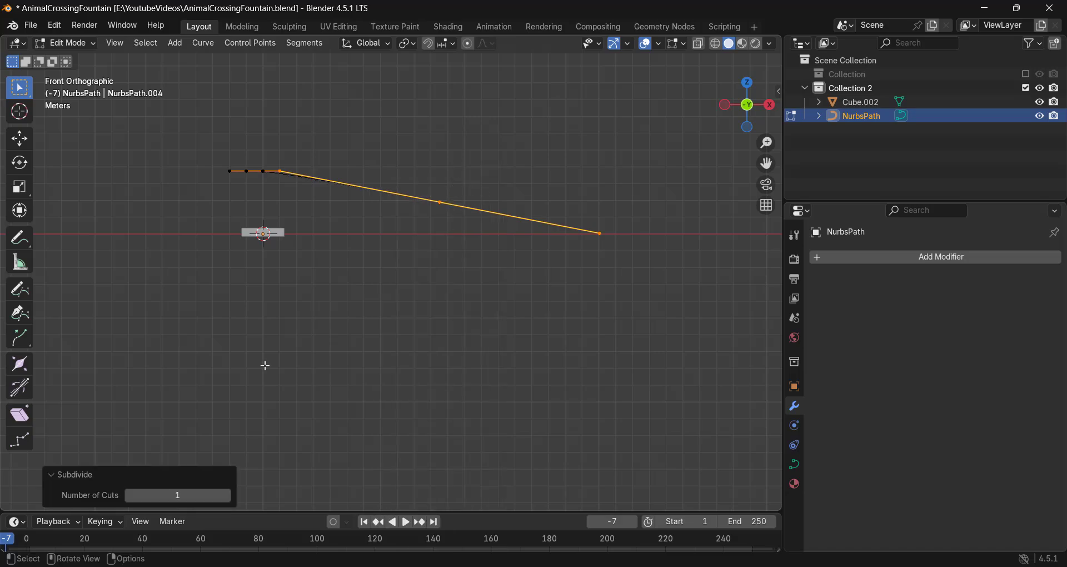
left_click(228, 495)
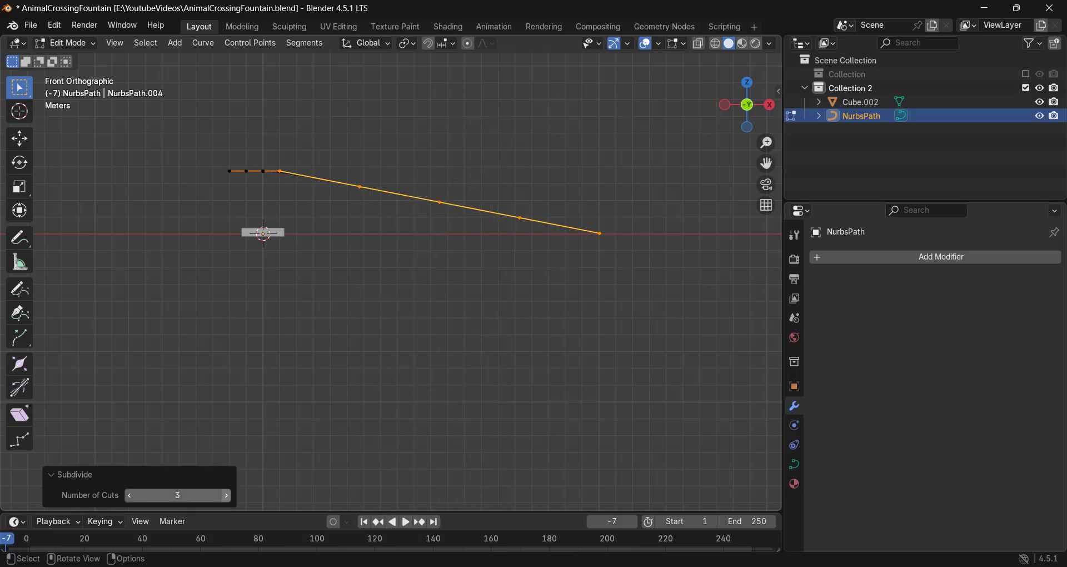
Step: Move the control point just before the path's low end about 1.36 m along X and 1.03 m down
left_click_drag(572, 210, 524, 231)
scroll(608, 226, "up", 3)
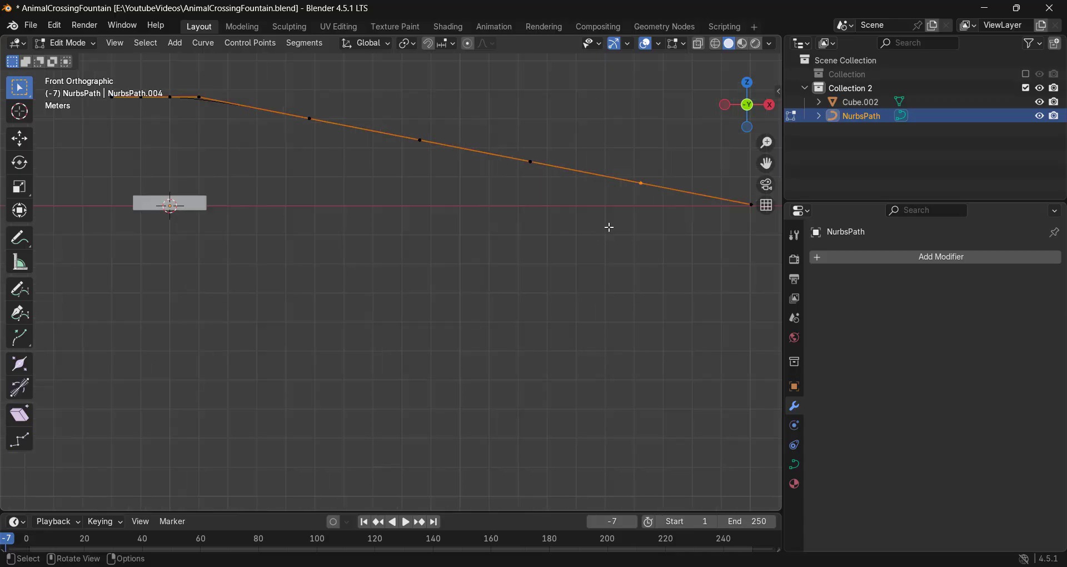
middle_click_drag(608, 226, 398, 262, "shift")
key("g")
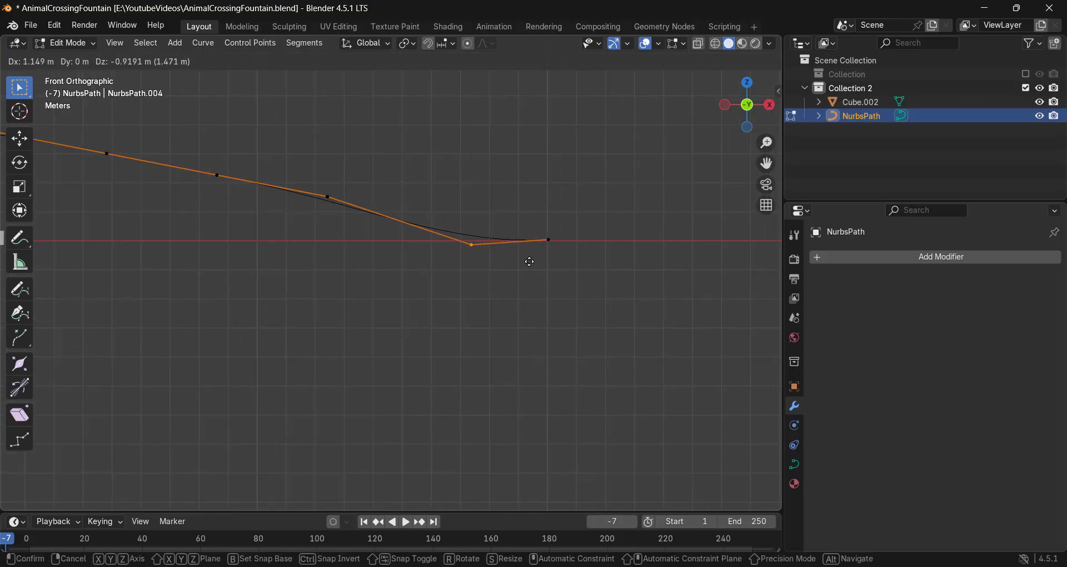
left_click(533, 262)
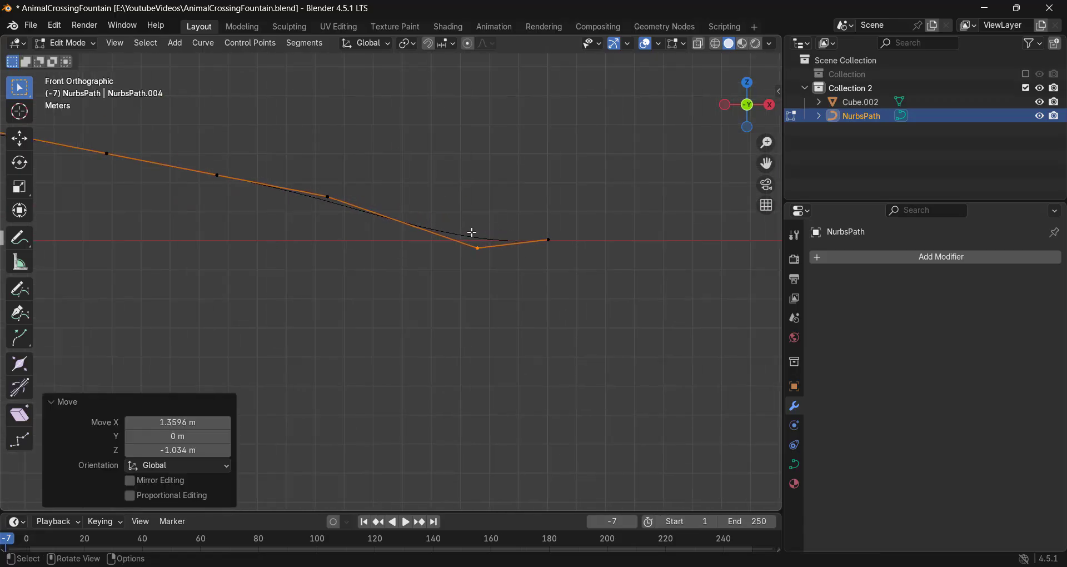
middle_click_drag(533, 262, 650, 301, "shift")
Step: Lower the middle control point of the slope and raise the one after it to form a wave in the path
left_click_drag(422, 208, 364, 276)
key("g")
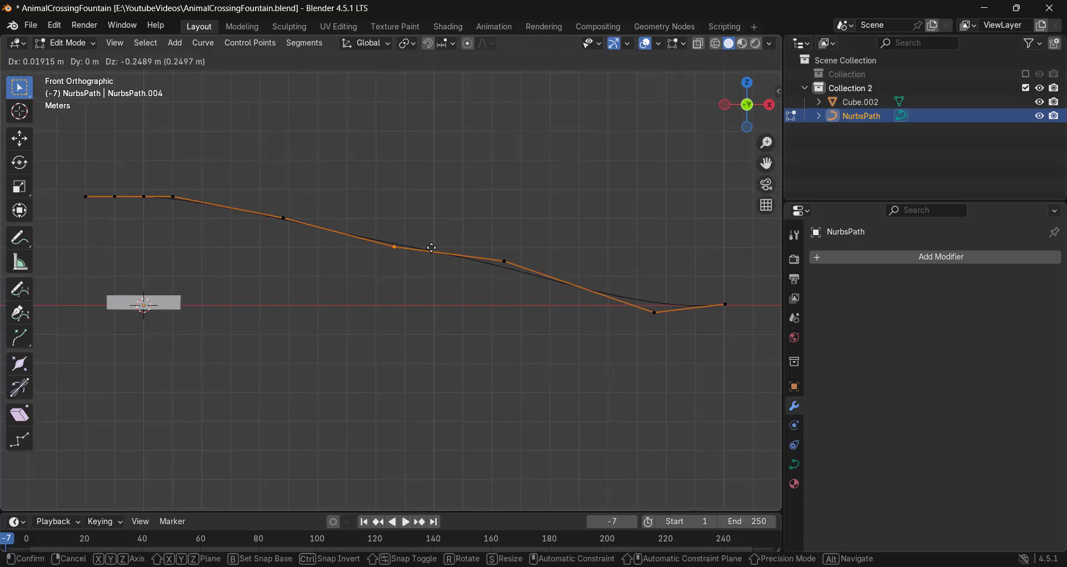
left_click(420, 276)
left_click(502, 263)
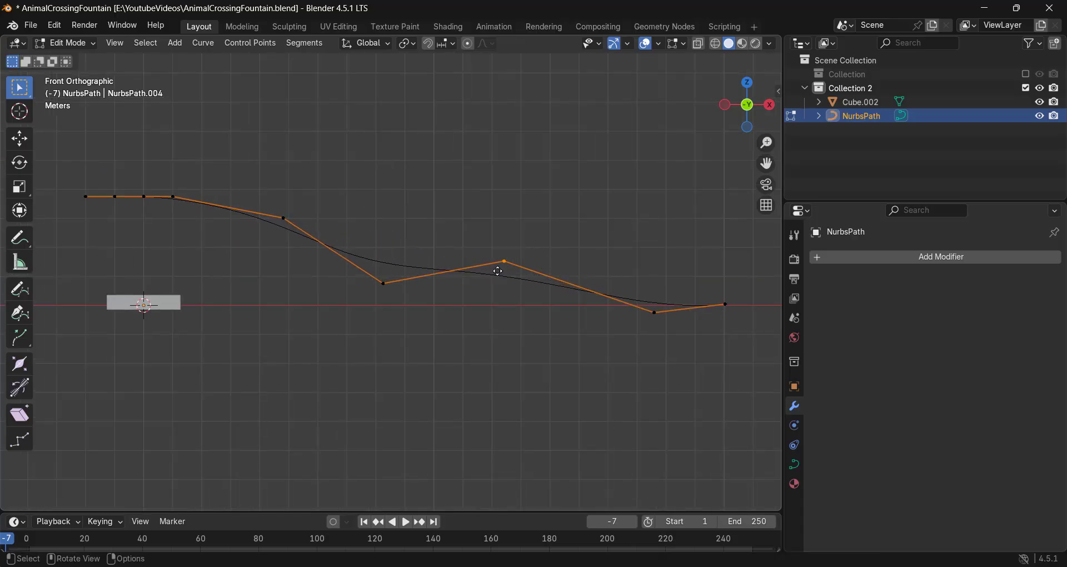
key("g")
left_click(505, 239)
Step: Raise the control point at the start of the slope by about 0.6 m and return to Object Mode
left_click_drag(332, 185, 262, 245)
key("Tab")
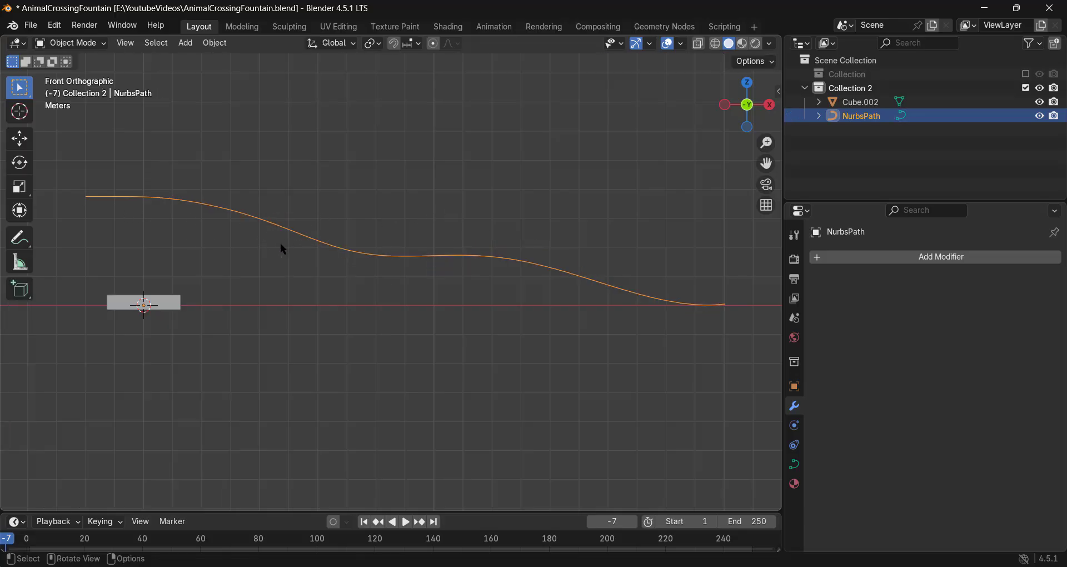
key("Tab")
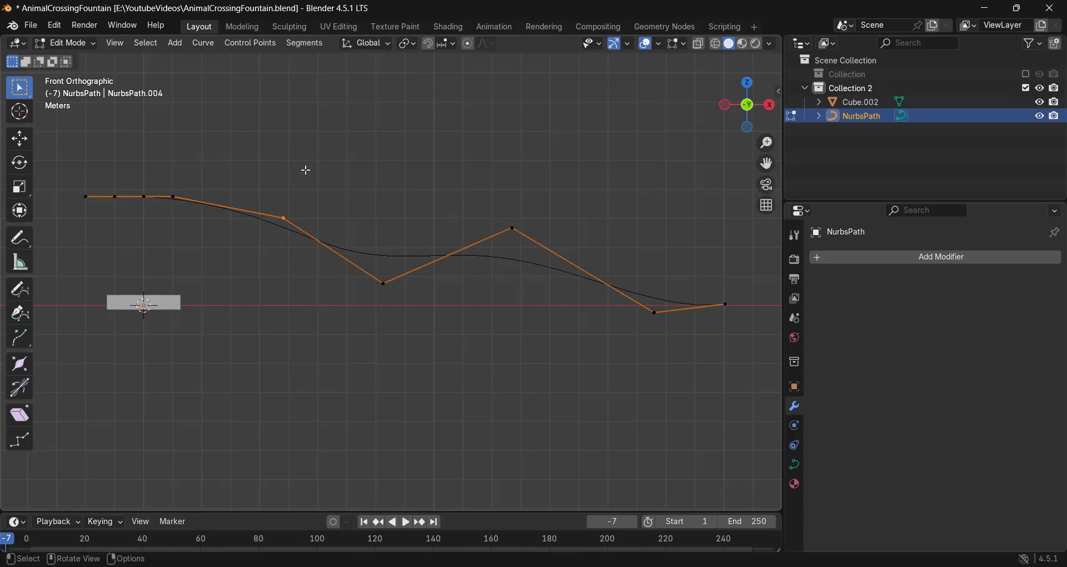
left_click_drag(300, 195, 250, 252)
key("g")
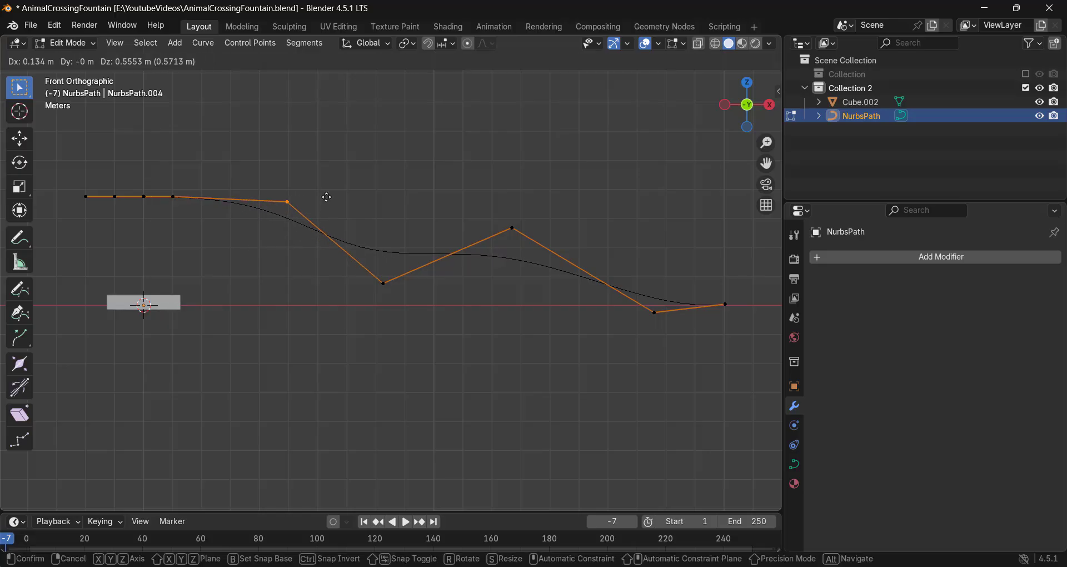
left_click(326, 196)
key("Tab")
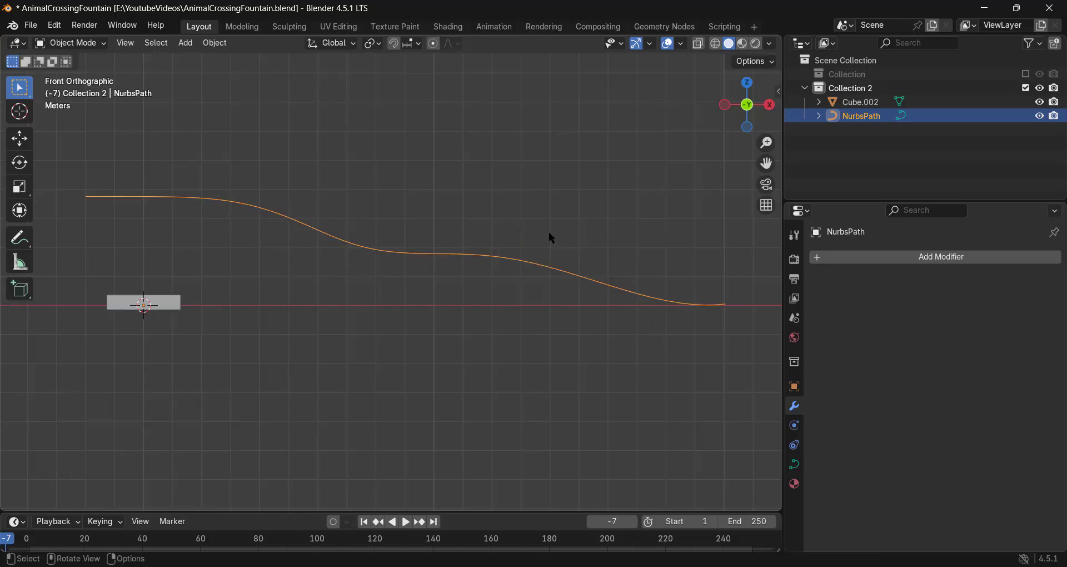
Step: Raise the path's second-hump control point slightly along the Z axis and return to Object Mode
key("Tab")
left_click_drag(559, 207, 494, 261)
key("g")
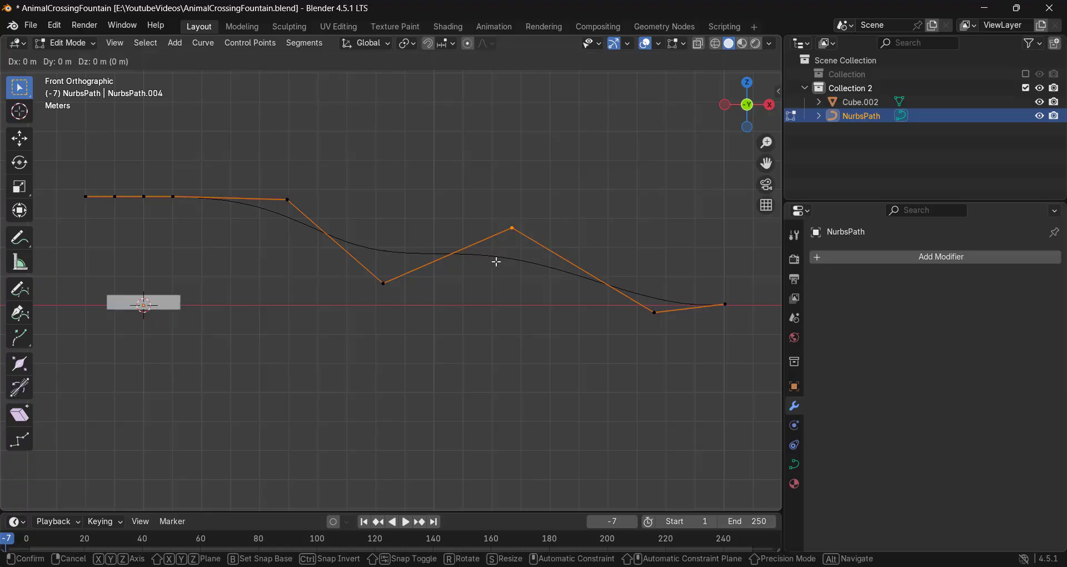
key("z")
left_click(522, 254)
key("Tab")
scroll(532, 255, "down", 3)
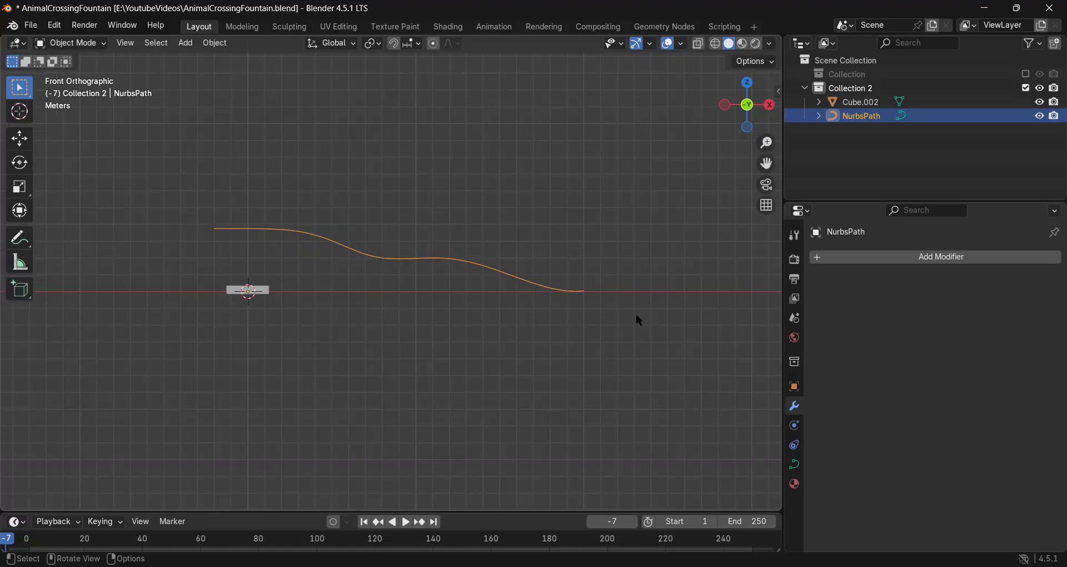
Step: Subdivide the last segment at the path's low end
key("Tab")
left_click_drag(603, 273, 541, 311)
right_click(553, 300)
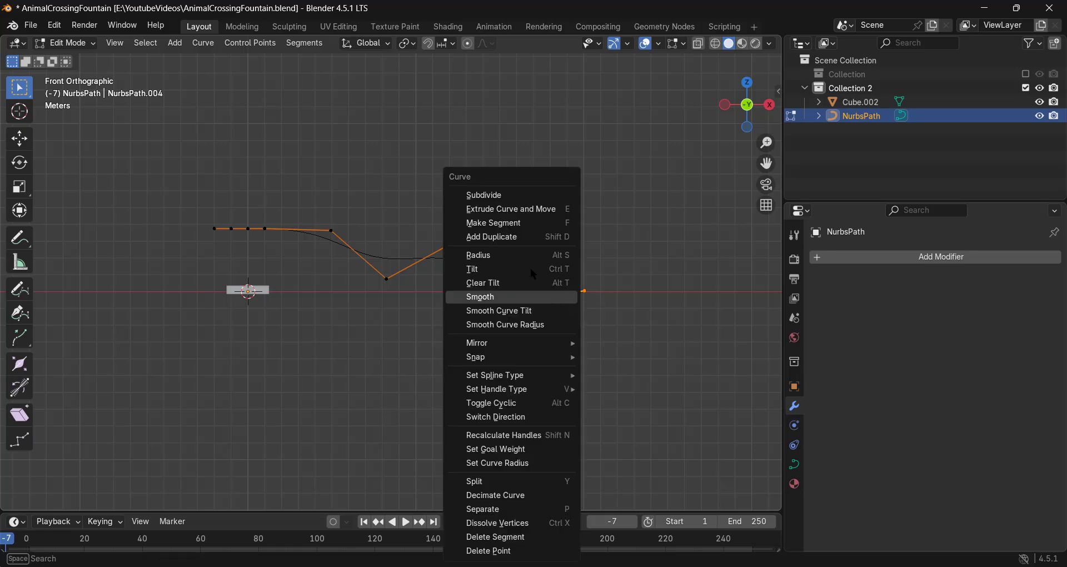
left_click(500, 195)
Step: Extend the path's low end by moving its last control point about 2.42 m along X, then return to Object Mode
left_click_drag(592, 273, 576, 307)
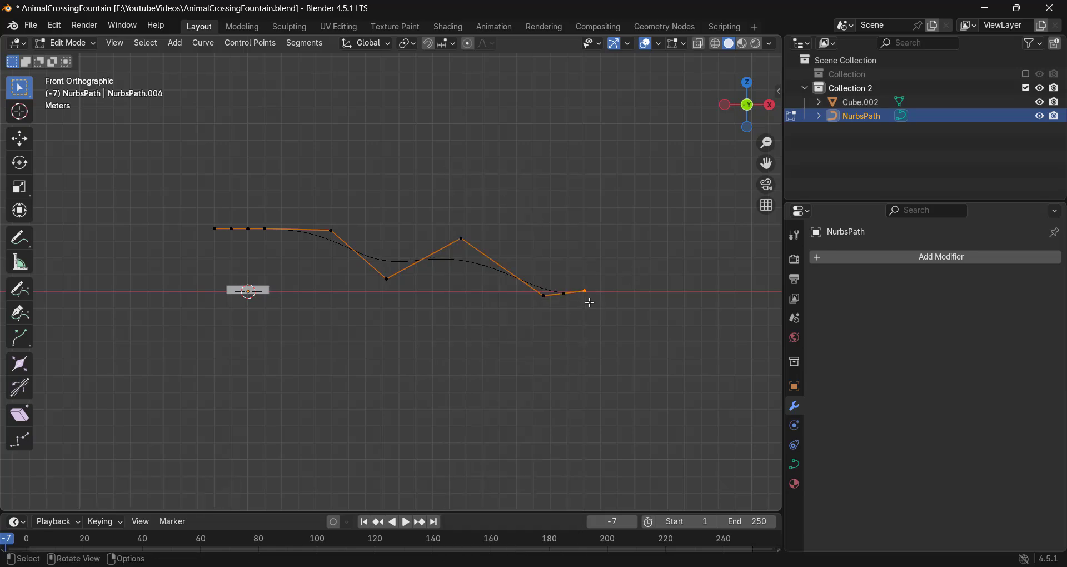
key("g")
key("x")
left_click(637, 297)
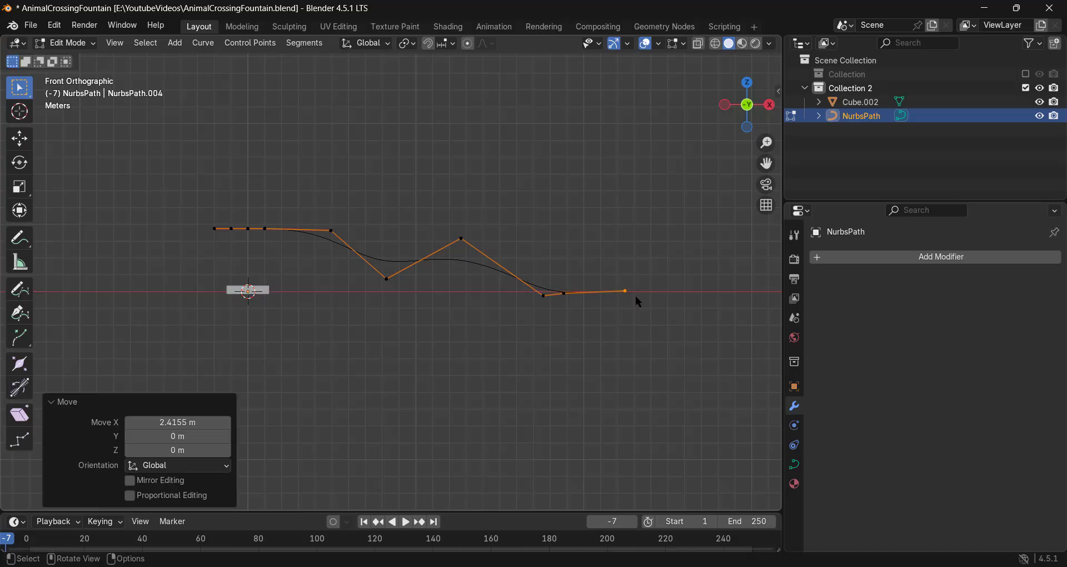
key("Tab")
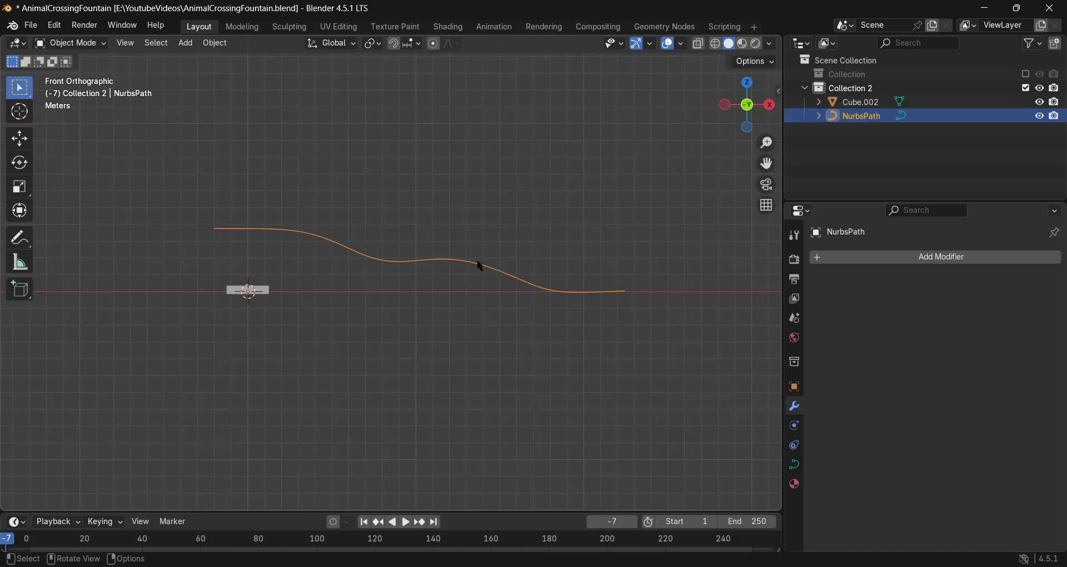
Step: Add an Array modifier to the rimmed slab
middle_click_drag(493, 263, 465, 289)
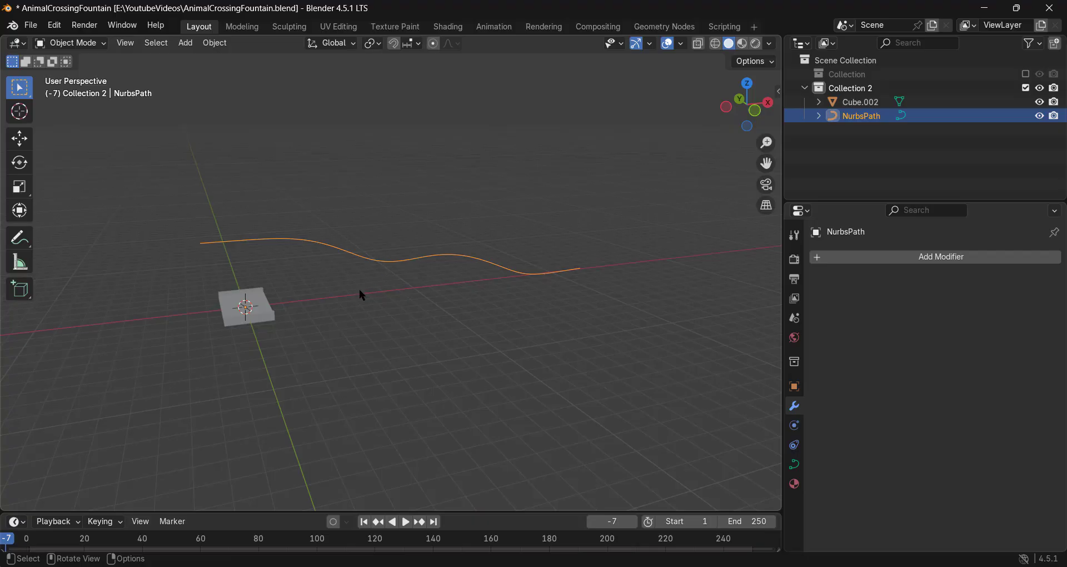
middle_click_drag(416, 326, 267, 250)
middle_click_drag(538, 293, 176, 328)
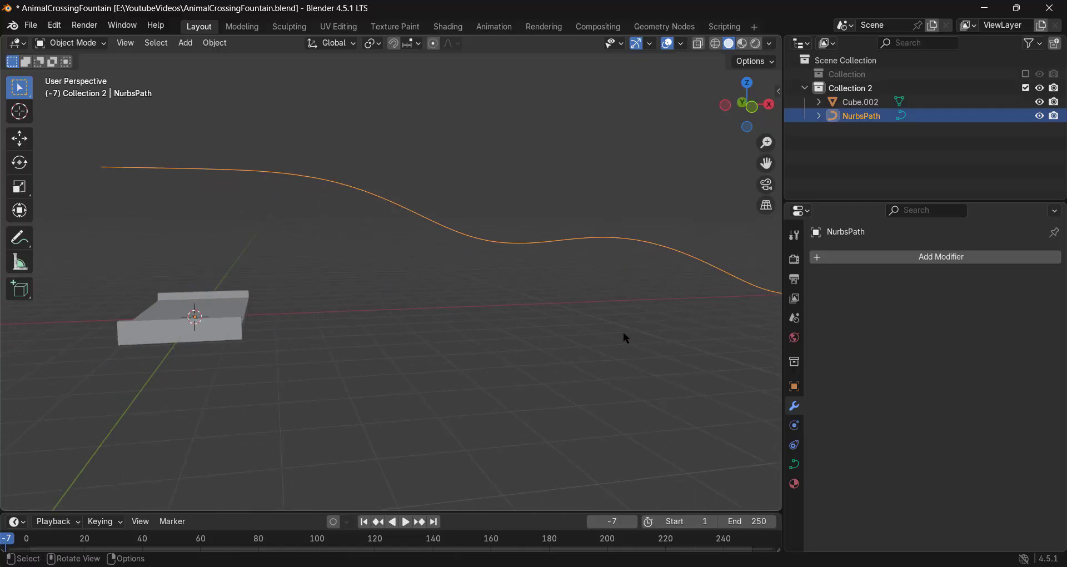
middle_click_drag(508, 238, 383, 228)
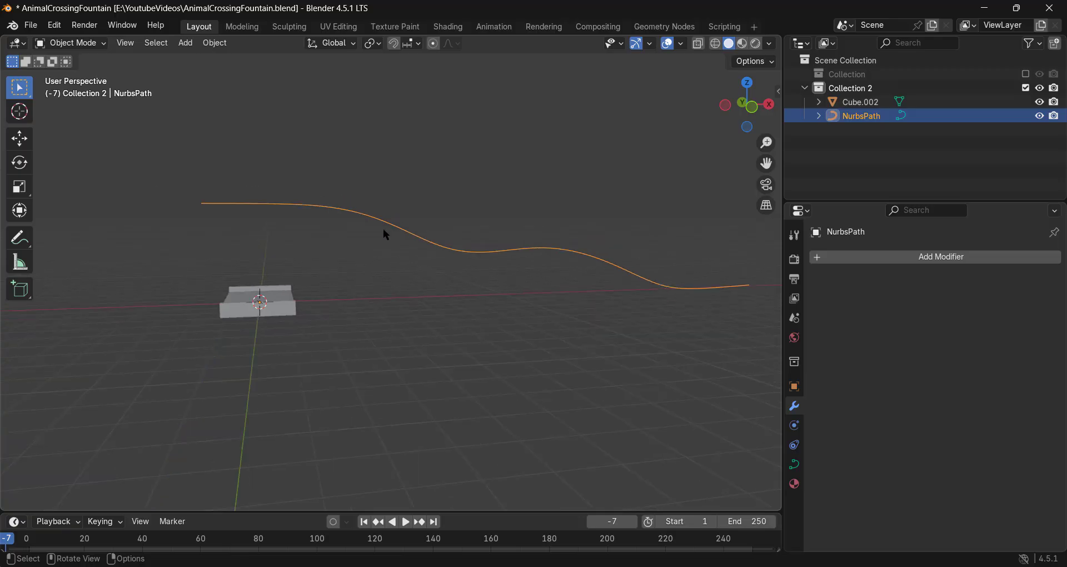
middle_click_drag(323, 282, 278, 288)
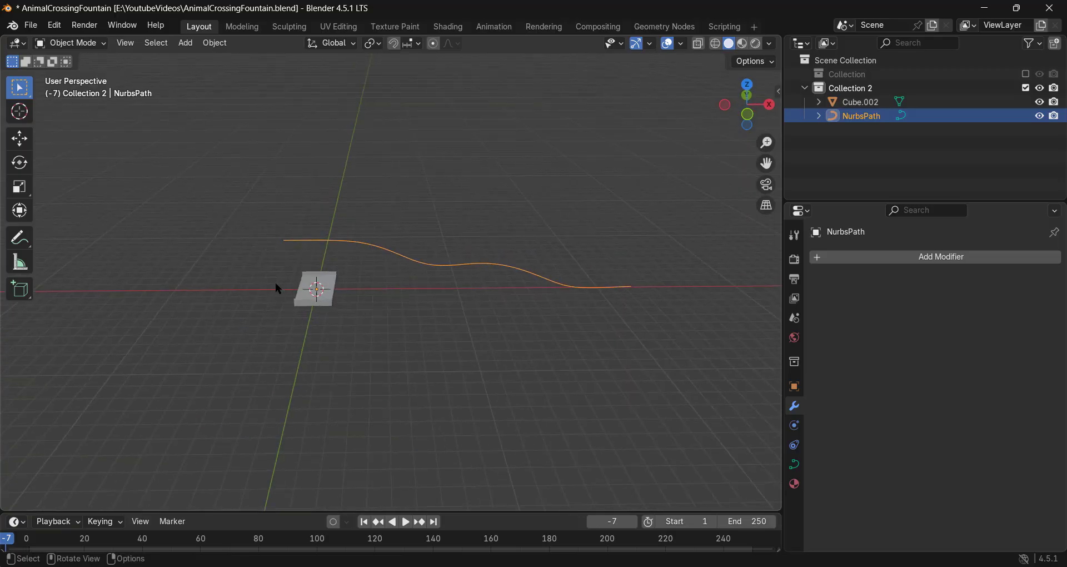
left_click(302, 290)
middle_click_drag(351, 282, 331, 317)
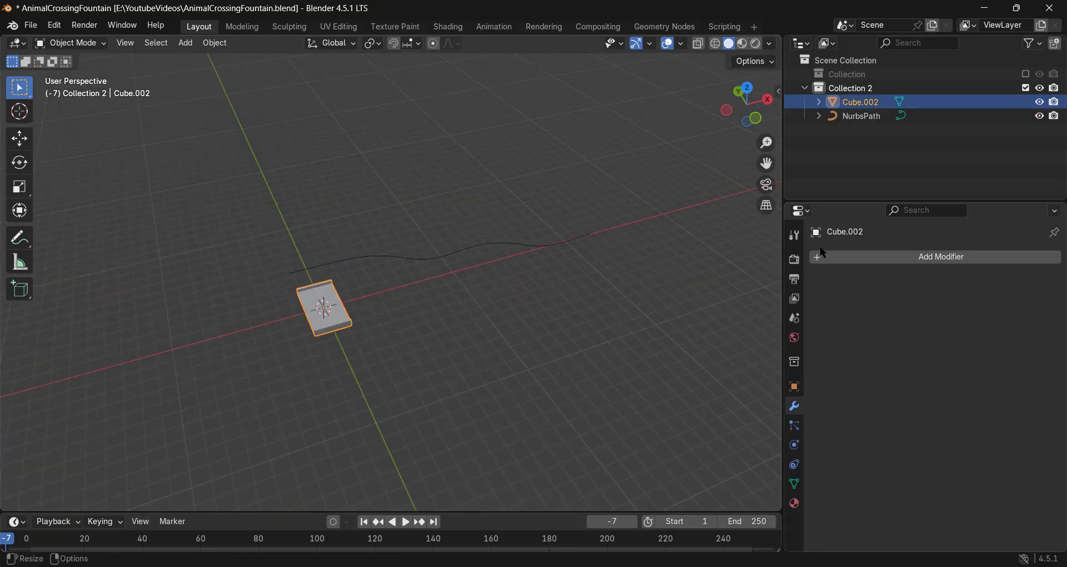
left_click(860, 256)
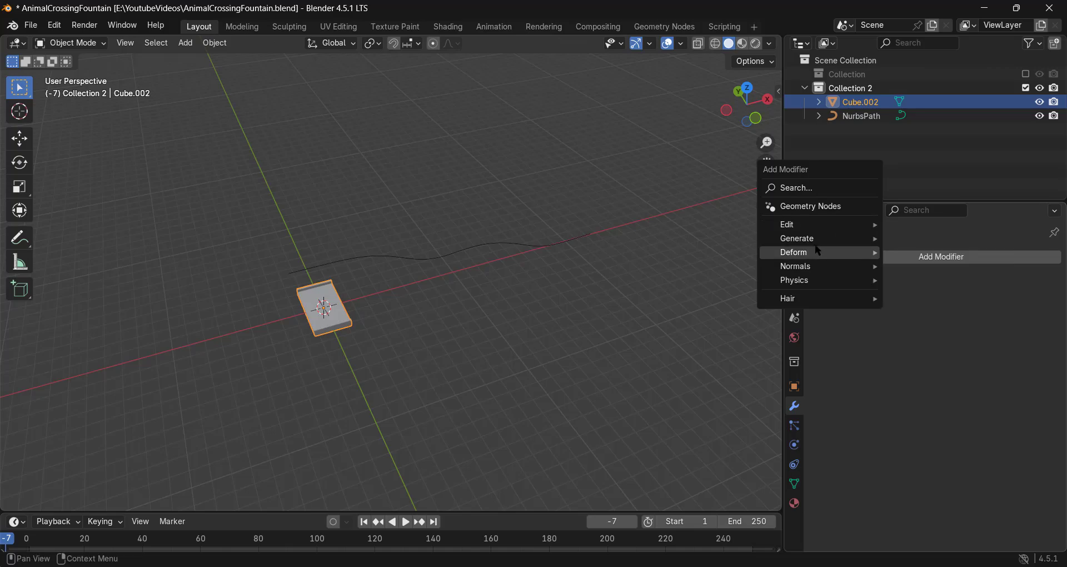
mouse_move(816, 246)
left_click(942, 239)
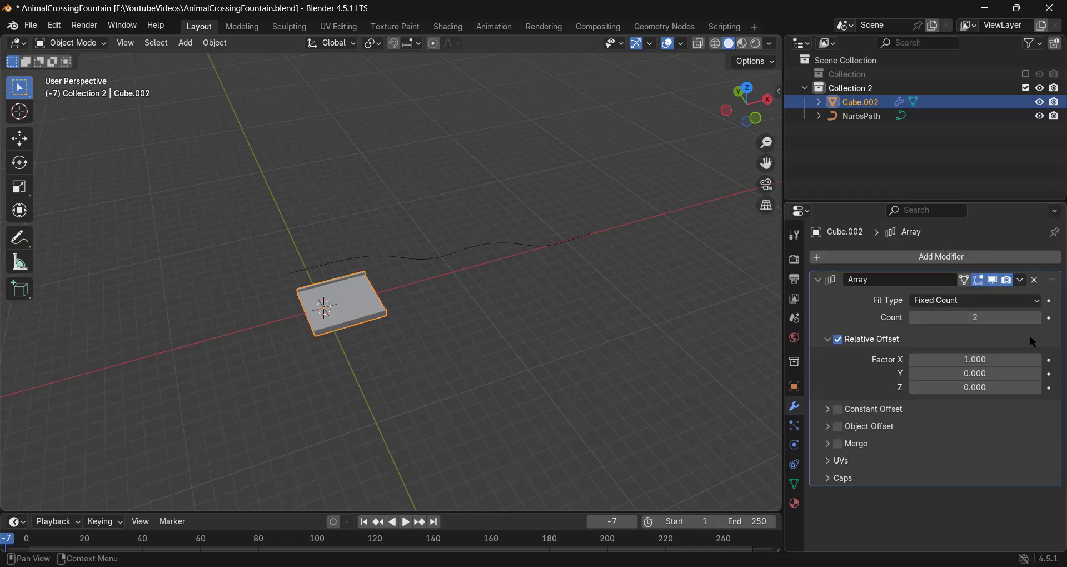
Step: Set the slab's Array count to 10 so that the row of copies covers the path's length
left_click(1036, 318)
left_click(1036, 318)
left_click(1036, 318)
left_click(1037, 318)
left_click(1037, 317)
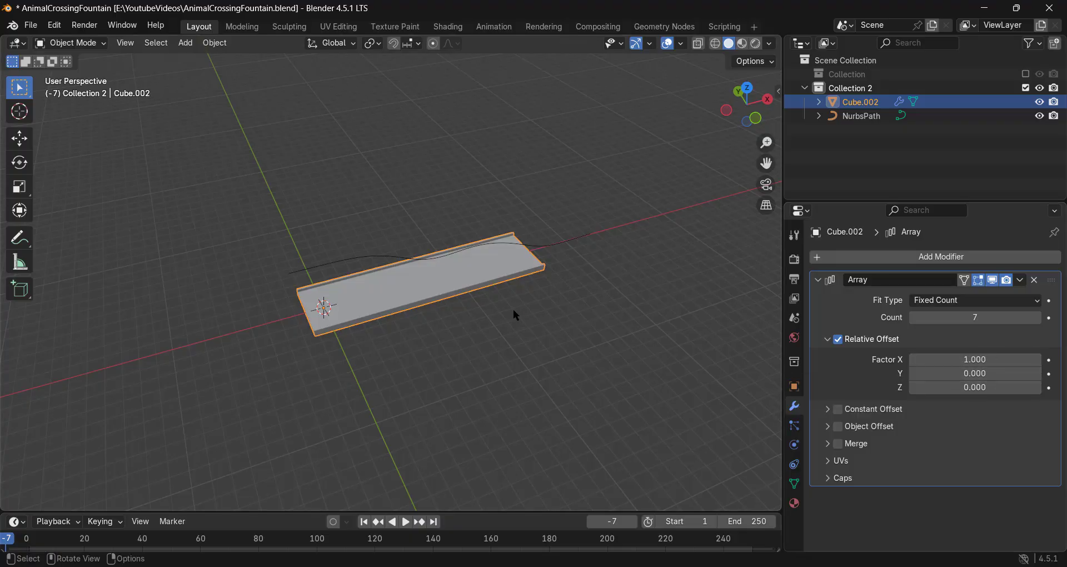
middle_click_drag(513, 309, 400, 252)
left_click(1036, 317)
left_click(1037, 317)
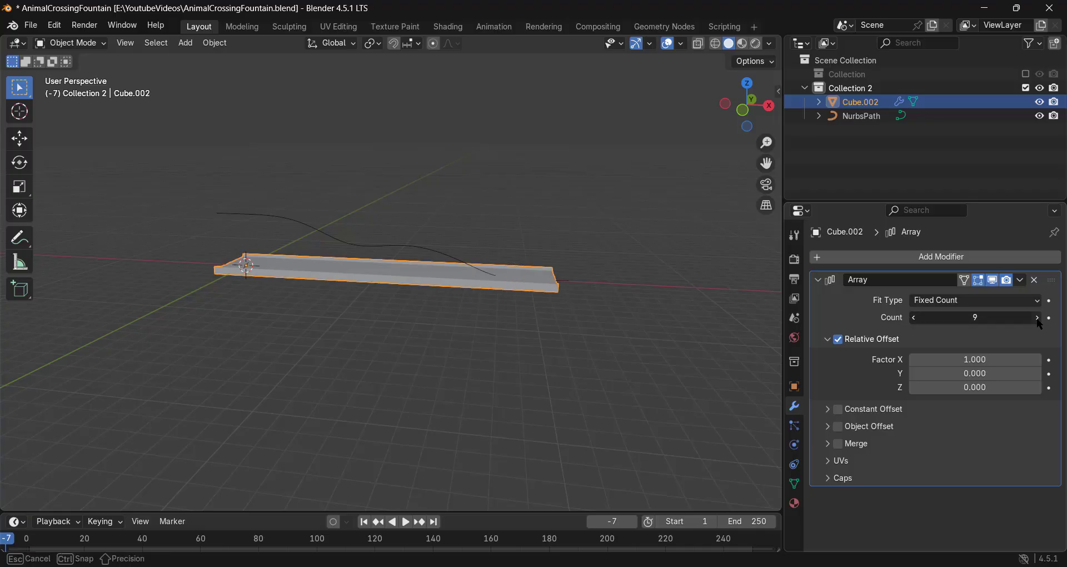
left_click(1037, 318)
Step: Add a Curve modifier to the slab below the Array, with NurbsPath as the curve object
middle_click_drag(660, 358, 207, 251)
middle_click_drag(280, 305, 333, 313, "shift")
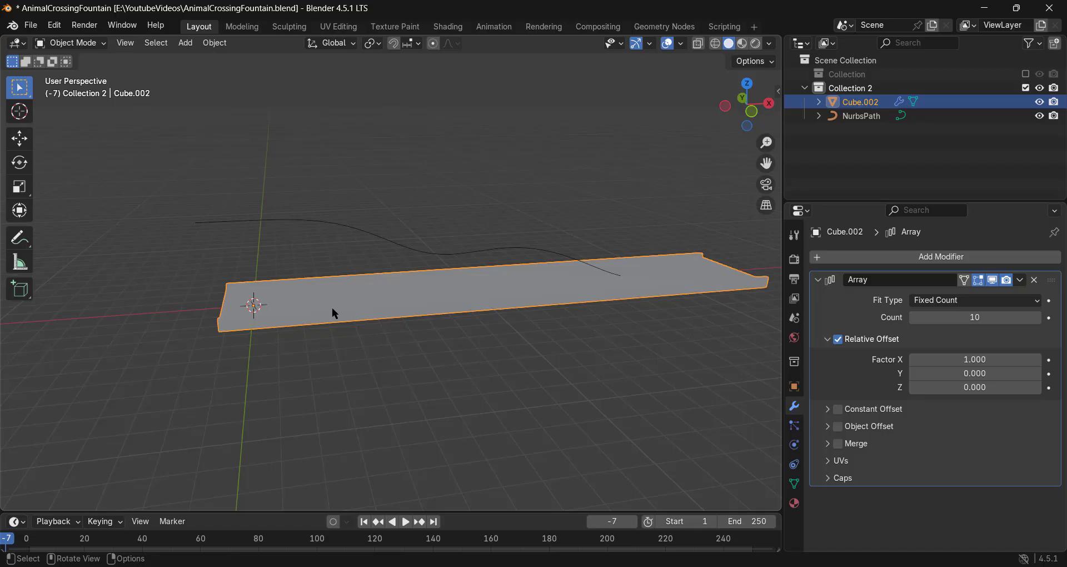
left_click(906, 256)
mouse_move(870, 272)
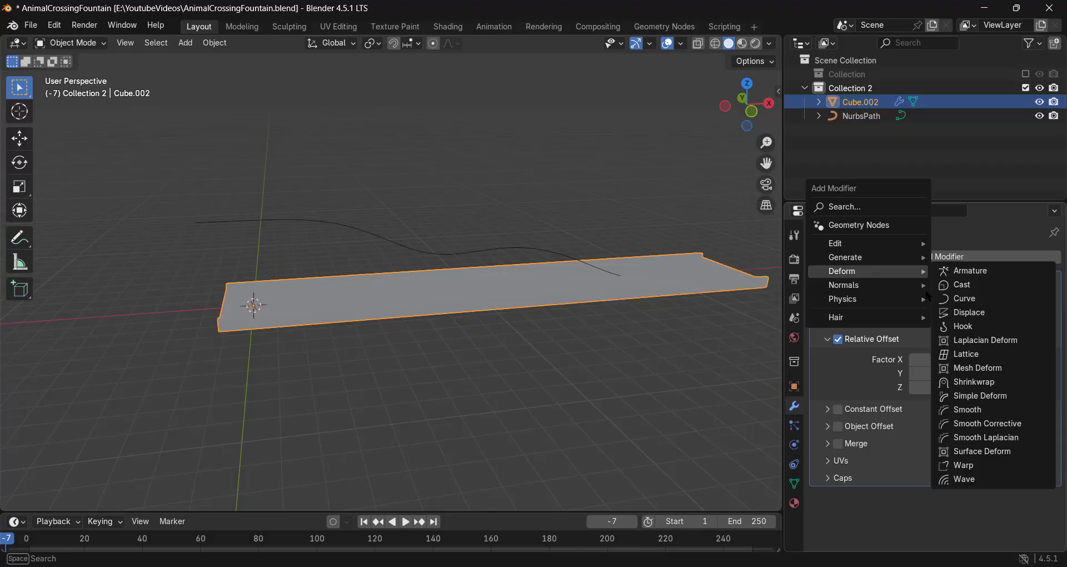
left_click(964, 298)
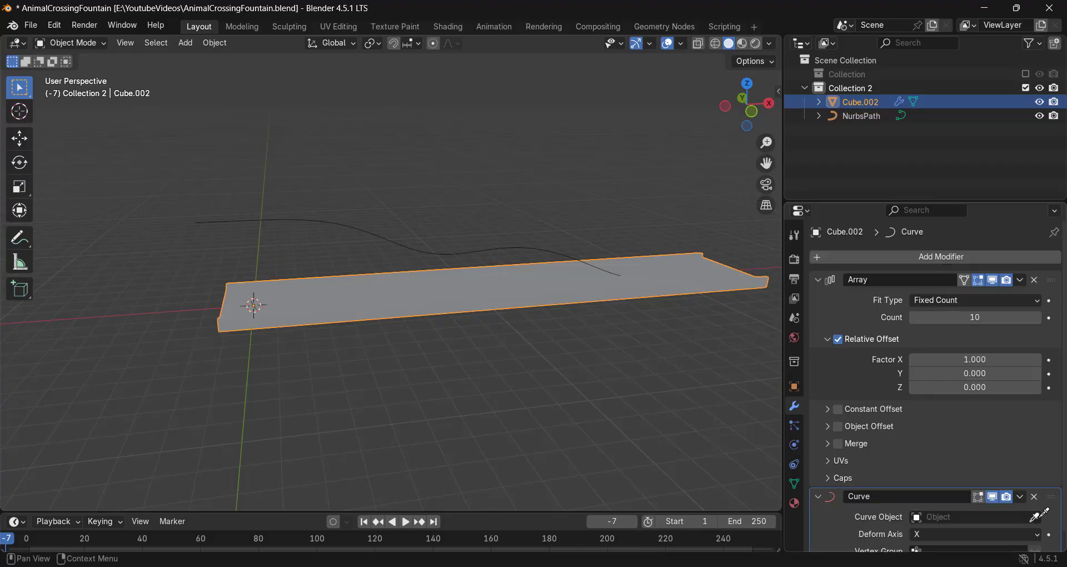
left_click(368, 225)
mouse_move(363, 230)
middle_mouse_down()
mouse_move(367, 298)
mouse_move(305, 229)
mouse_move(146, 238)
mouse_move(183, 255)
mouse_move(351, 225)
mouse_move(504, 242)
mouse_move(378, 217)
middle_mouse_up()
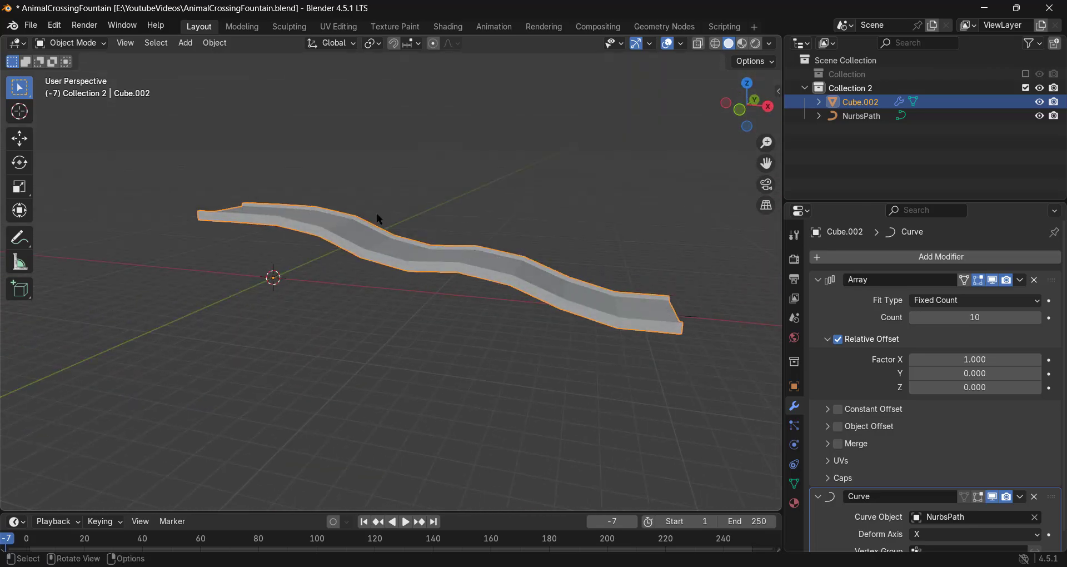
middle_click_drag(501, 307, 479, 269)
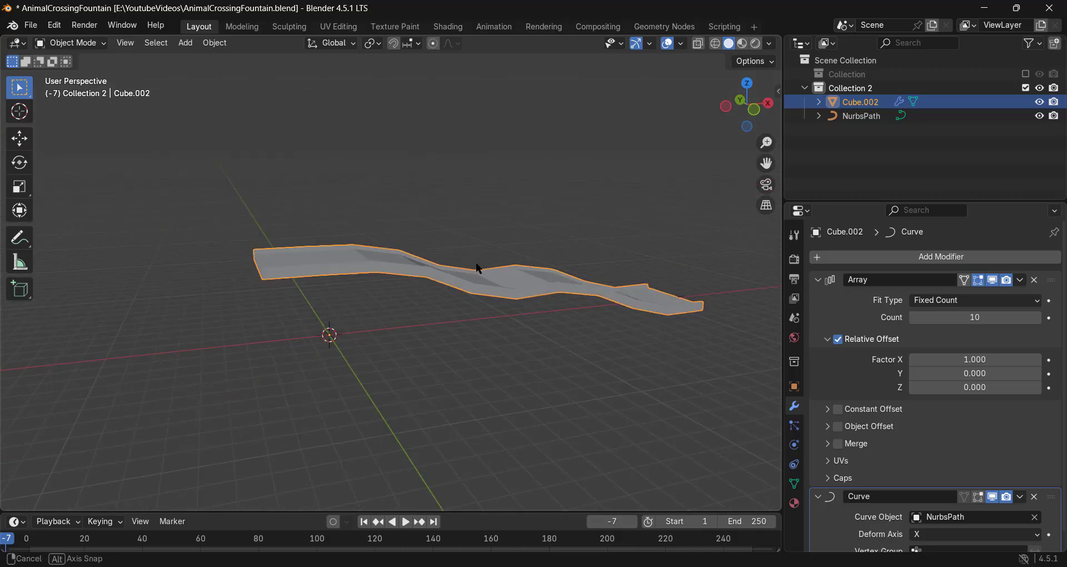
Step: Enable on-cage display for the slab's Curve modifier from Edit Mode, then return to Object Mode
key("Tab")
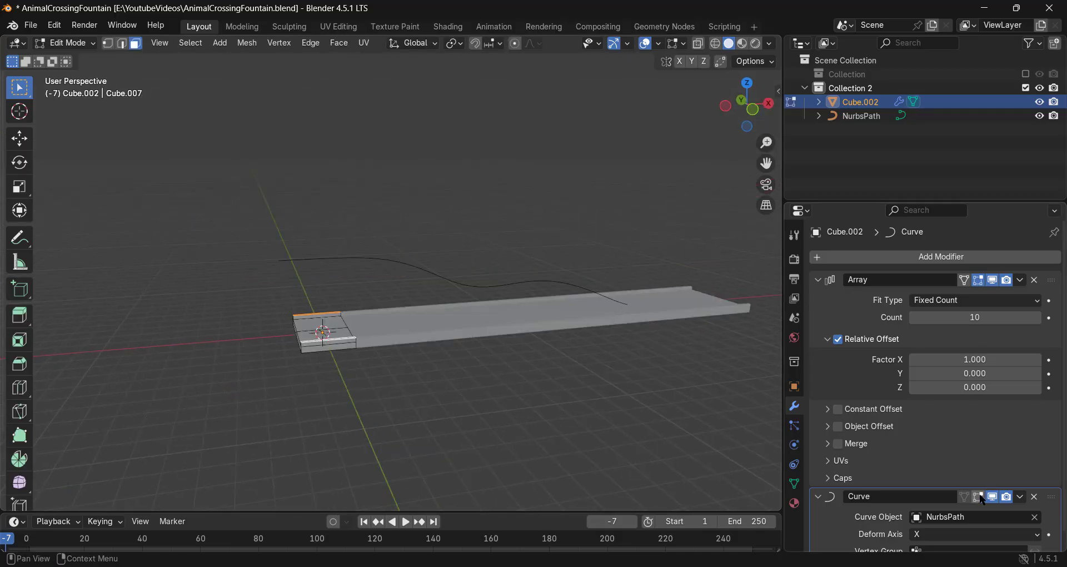
left_click(965, 497)
key("Tab")
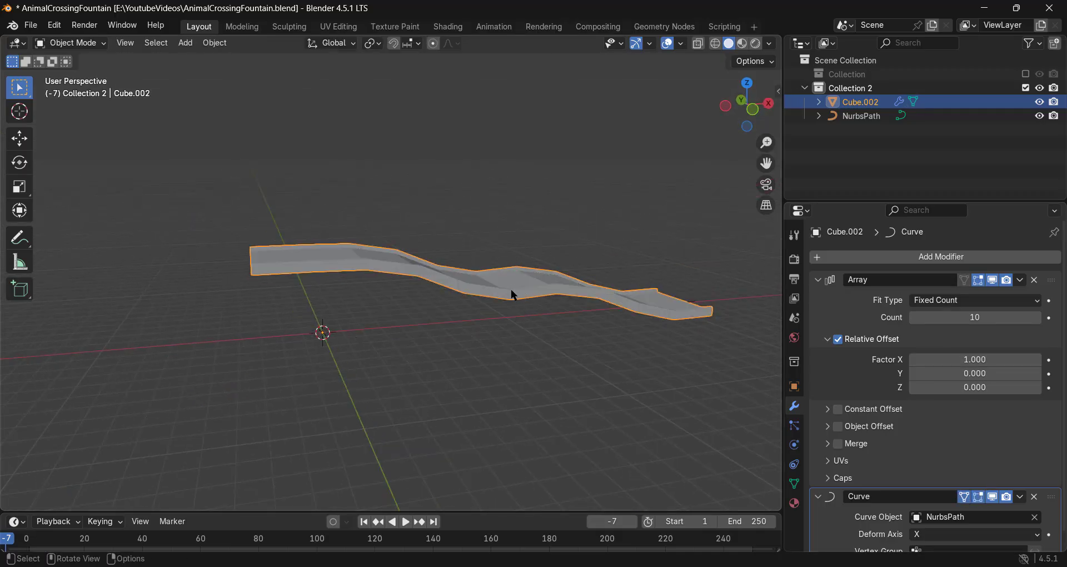
Step: Deepen the slide's first dip by lowering the control point at its valley in the path's Edit Mode
left_click(867, 116)
key("Tab")
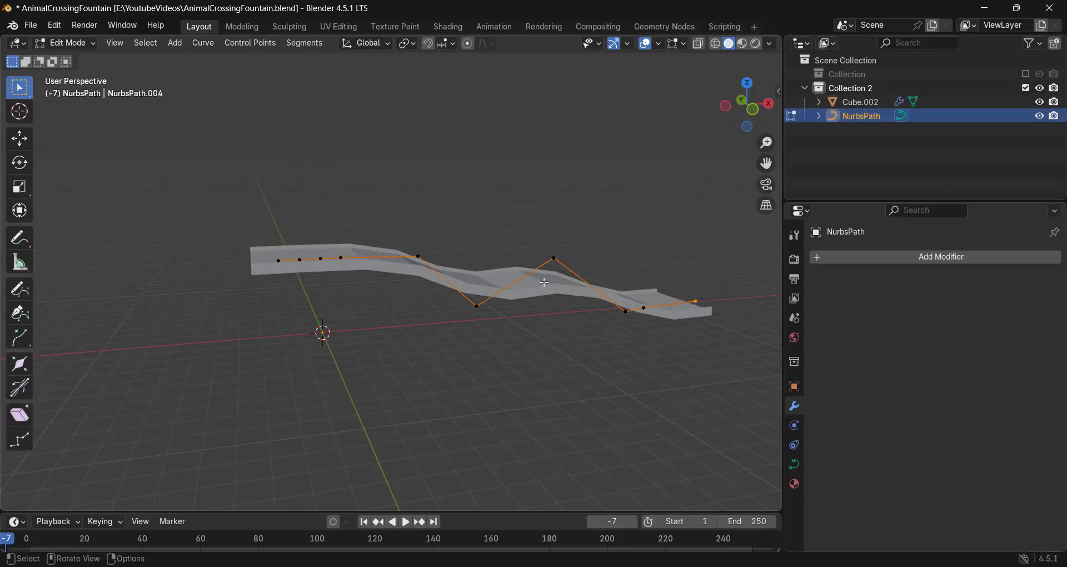
middle_click_drag(520, 277, 506, 271)
left_click(464, 303)
key("g")
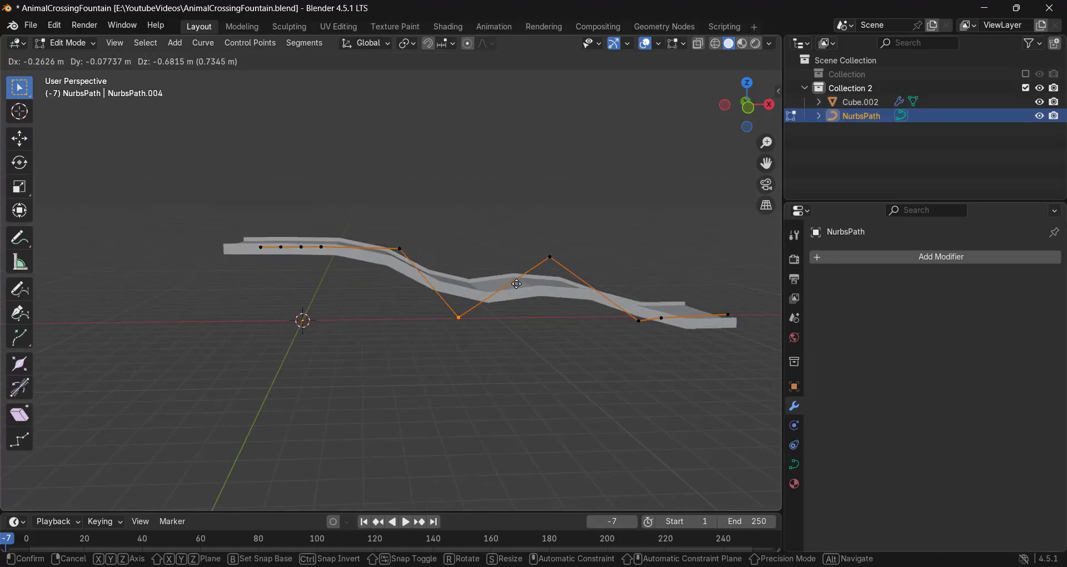
left_click(517, 293)
Step: Move the control point just after the hump about -1.00 m in X, -0.17 m in Y and 0.34 m in Z
middle_click_drag(518, 293, 561, 232)
scroll(561, 232, "up", 1)
left_click(626, 285)
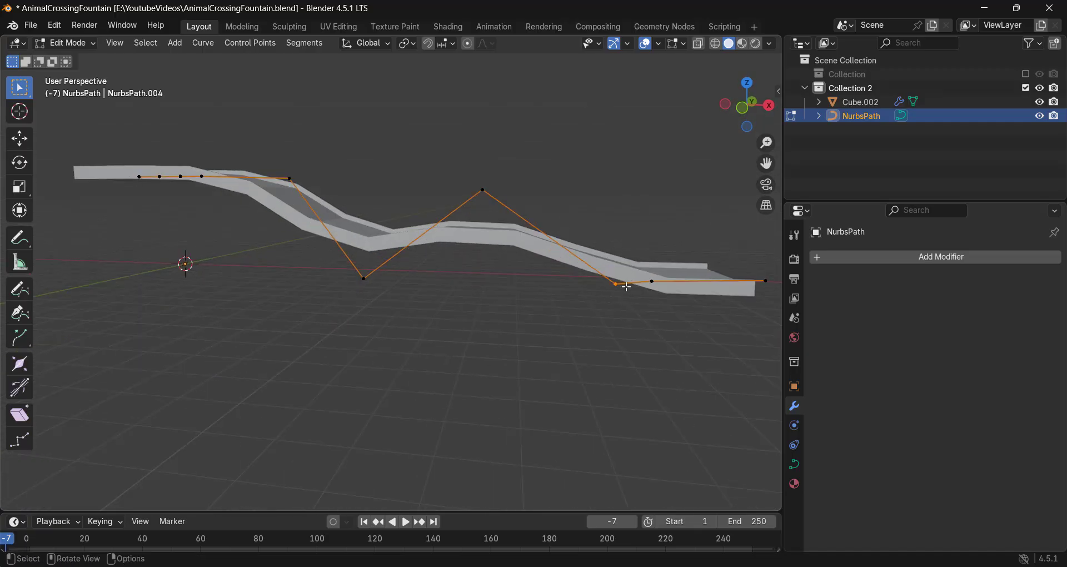
key("g")
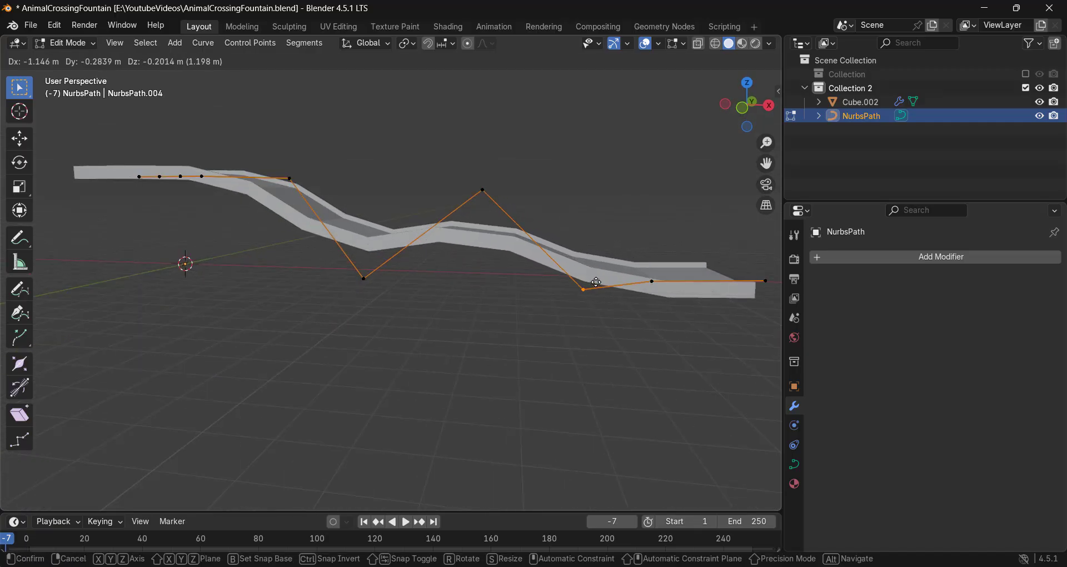
left_click(601, 266)
Step: In front view, raise the four control points at the path's high end about 2.8 m along Z
scroll(234, 204, "down", 1)
middle_click_drag(233, 204, 374, 233, "shift")
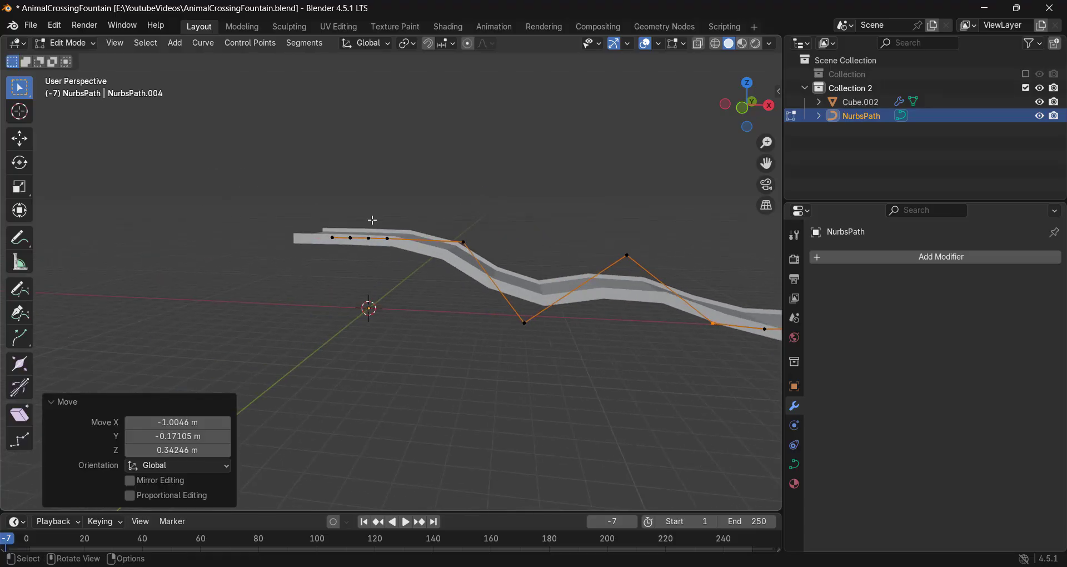
key("KP_3")
key("KP_1")
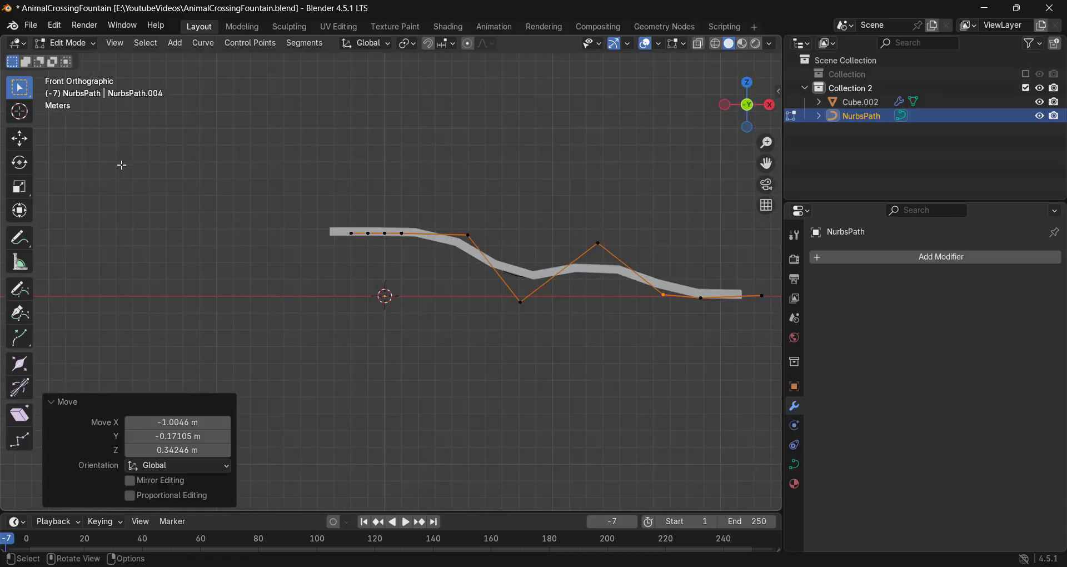
left_click_drag(434, 196, 286, 298)
key("g")
key("z")
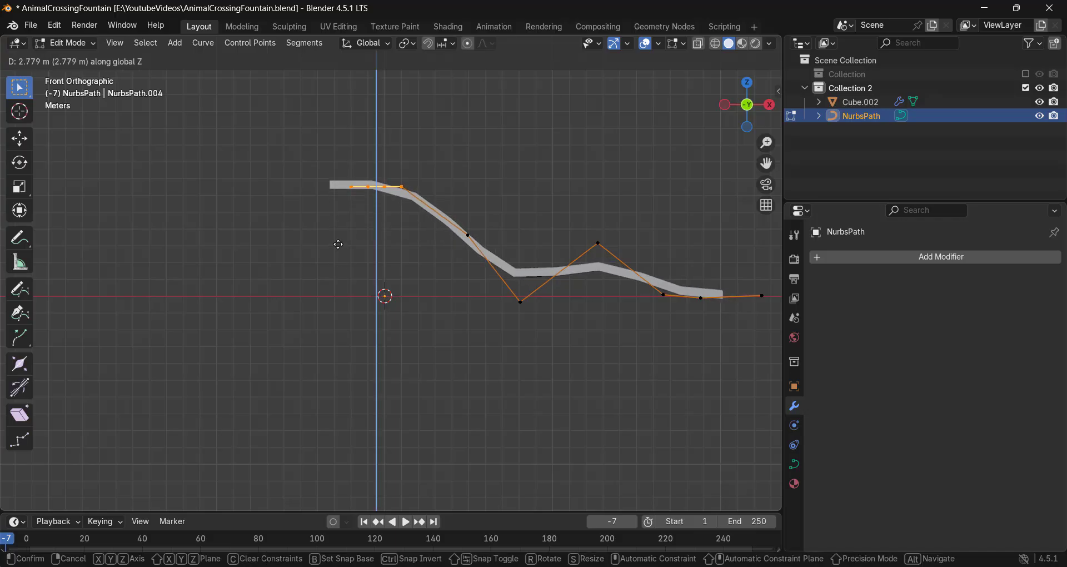
left_click(337, 243)
Step: Extend the path's low end by moving its last control point about 6.82 m along X
left_click_drag(486, 215, 431, 260)
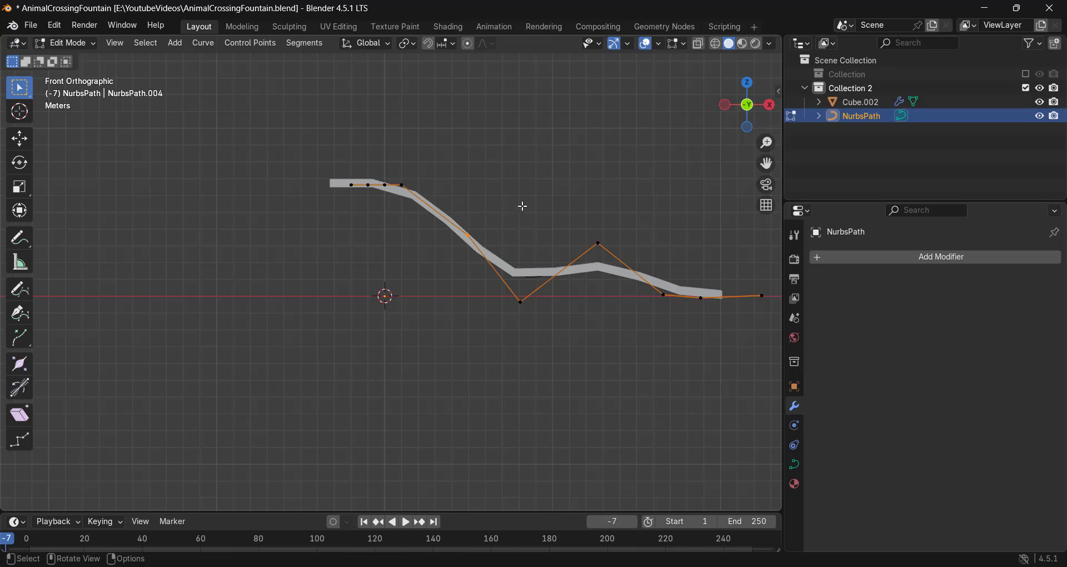
middle_click_drag(626, 301, 483, 324, "shift")
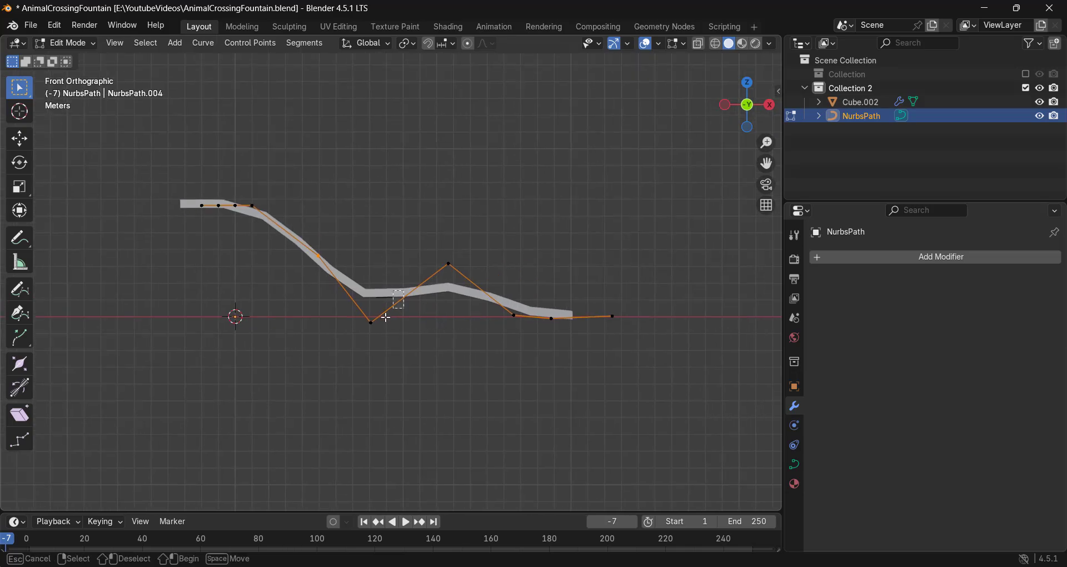
left_click_drag(405, 357, 348, 290)
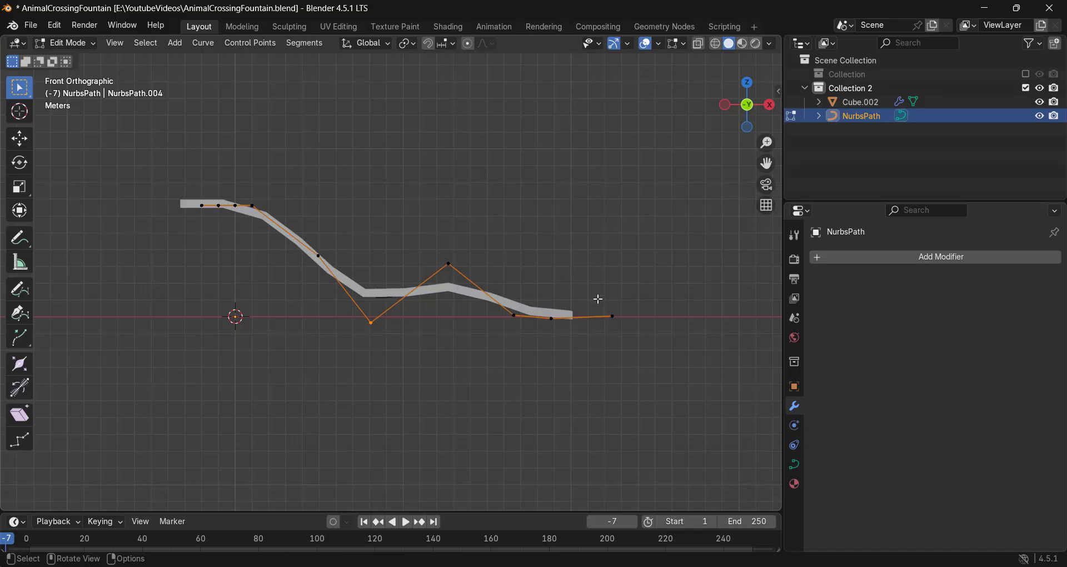
left_click_drag(629, 293, 587, 334)
key("g")
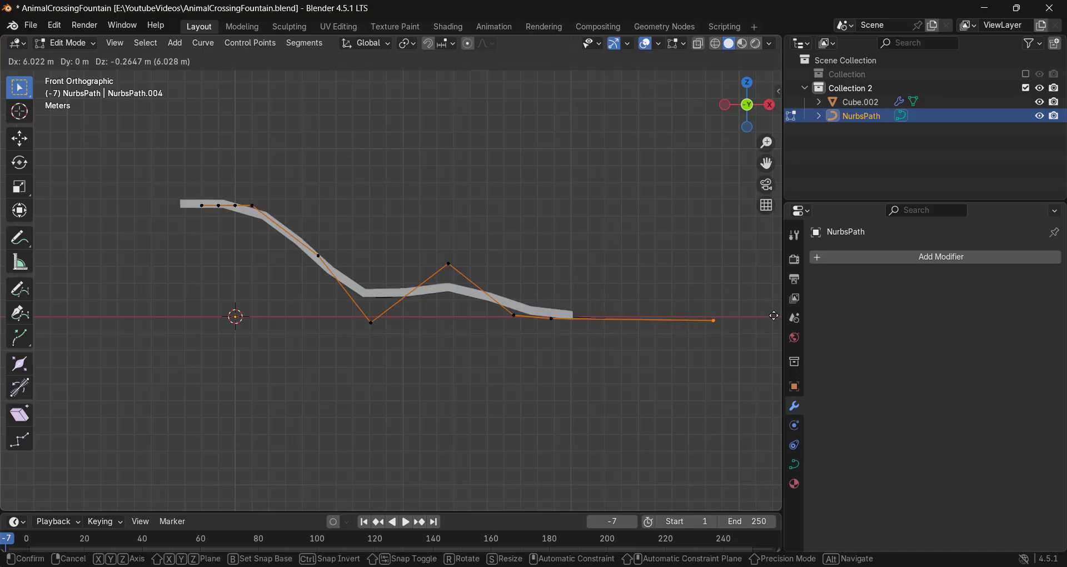
key("x")
key("Return")
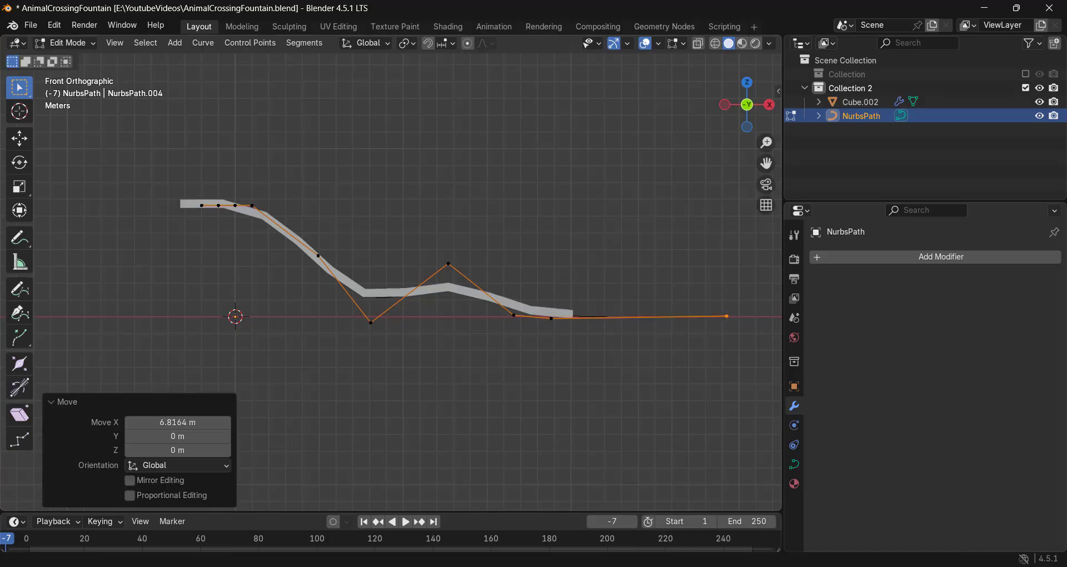
Step: Move the second-to-last control point along X toward the path's end and level the last two points by scaling them to 0 in Z
left_click_drag(578, 270, 533, 350)
key("g")
key("x")
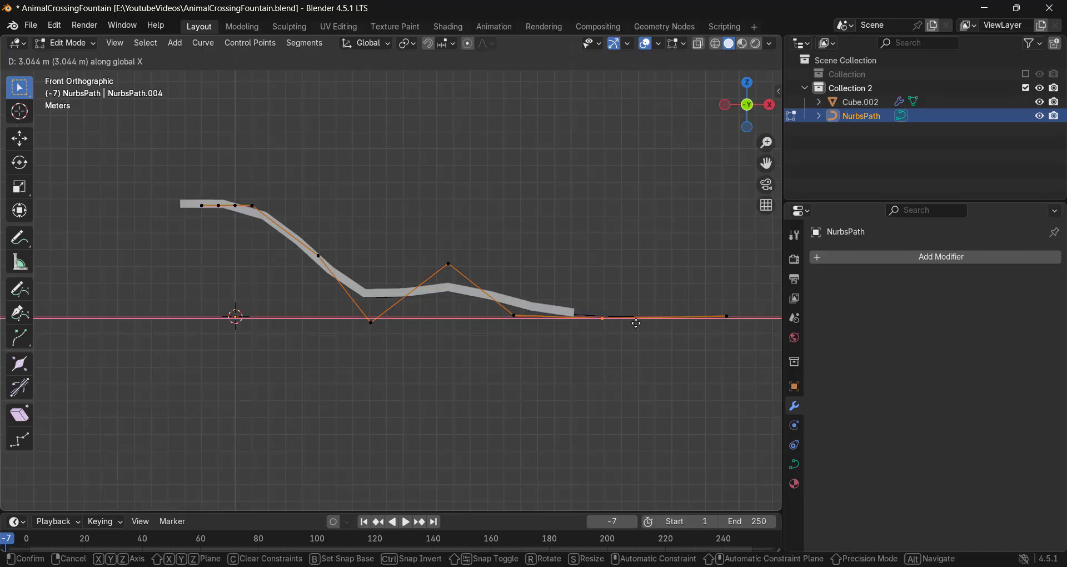
key("Return")
left_click_drag(755, 312, 665, 342)
key("s")
key("z")
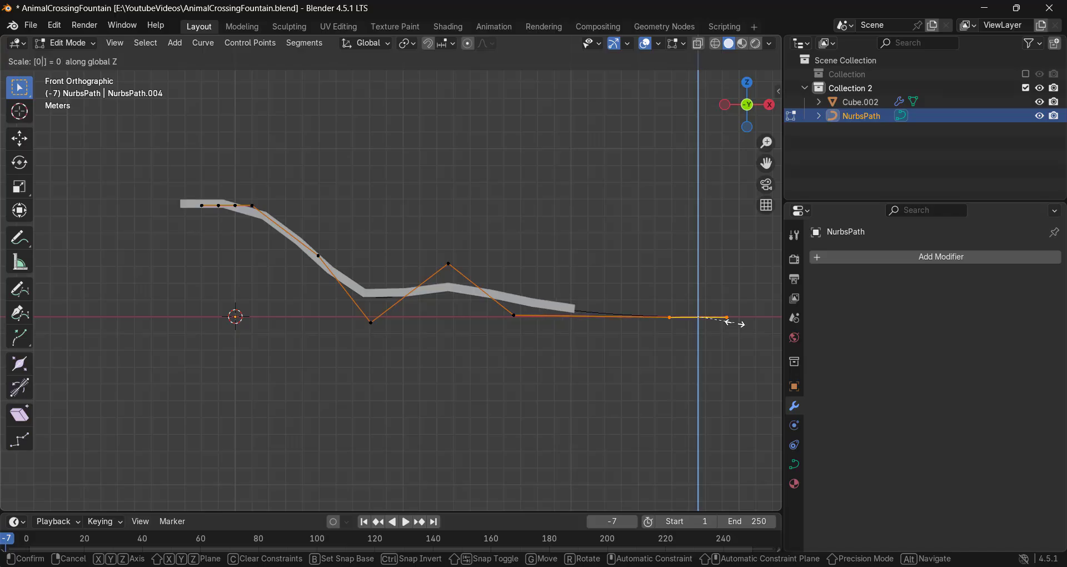
key("Return")
Step: Subdivide the long segment near the low end with one cut and raise the new control point about 2.09 m as a second hump
left_click_drag(688, 290, 514, 356)
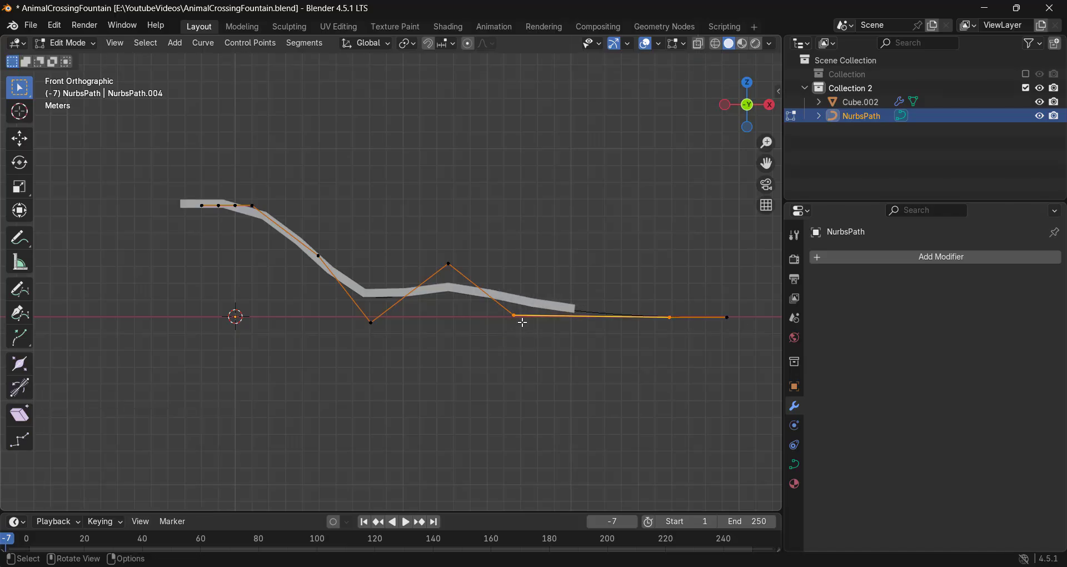
right_click(522, 319)
left_click(461, 195)
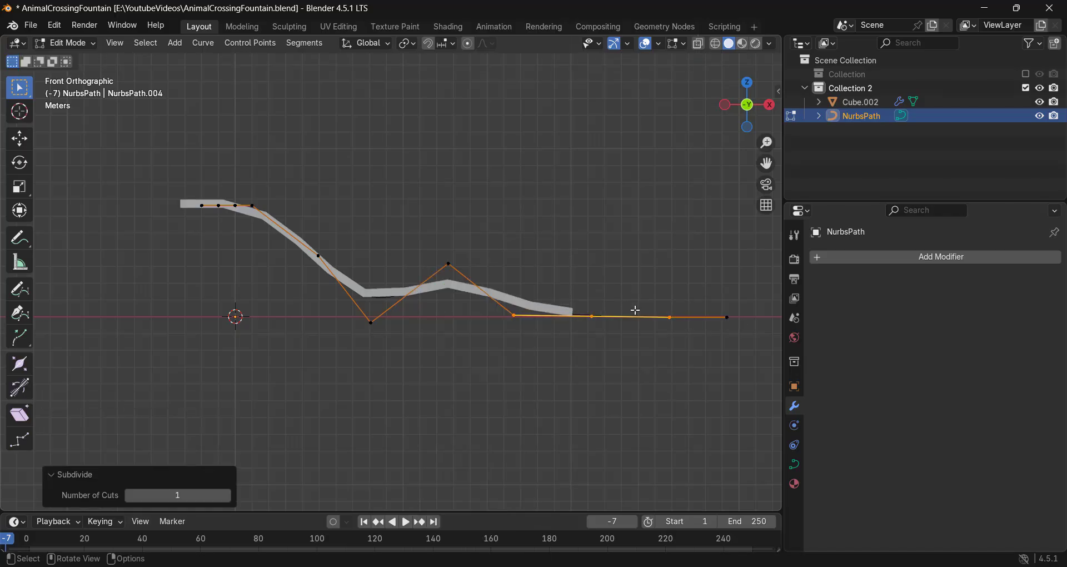
left_click(589, 316)
key("g")
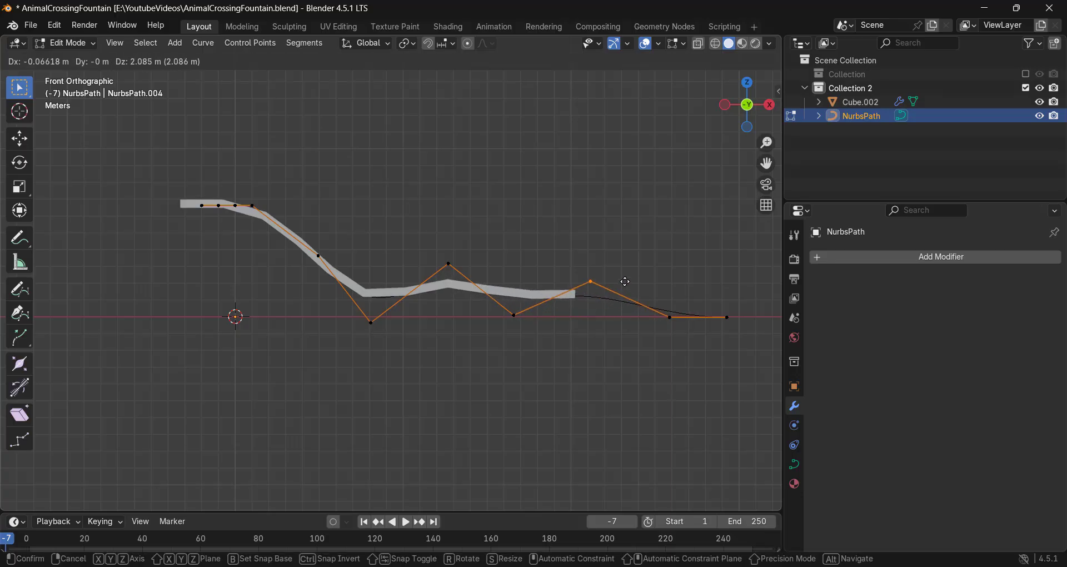
left_click(625, 281)
Step: Lower the control point in the valley before the second hump slightly, then return to Object Mode
left_click_drag(539, 296, 497, 333)
key("g")
left_click(559, 324)
key("Tab")
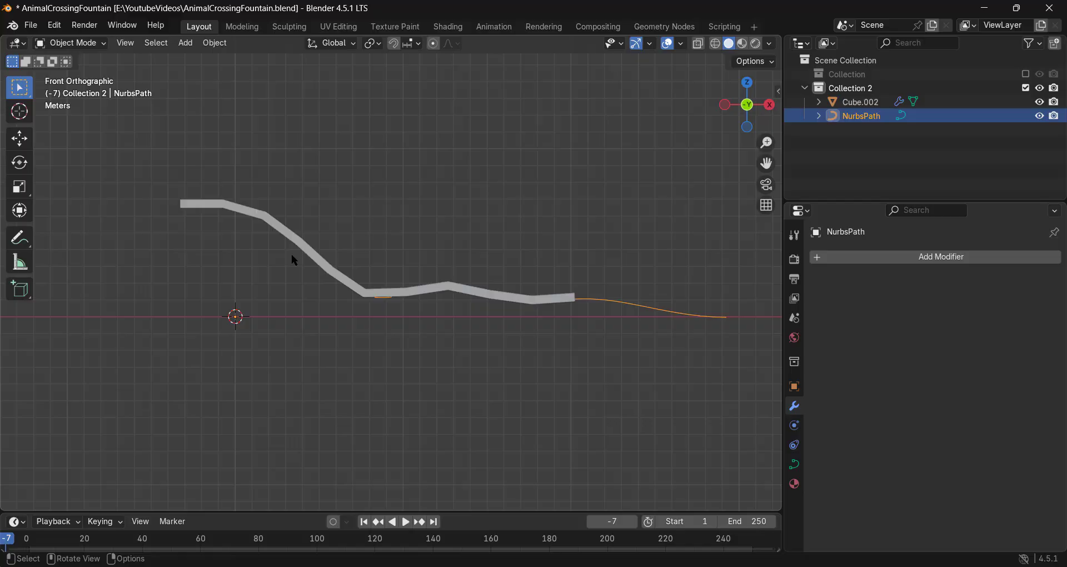
Step: Set the slab's Array count to 14 to cover the lengthened path
left_click(194, 207)
left_click(1034, 316)
left_click(1034, 316)
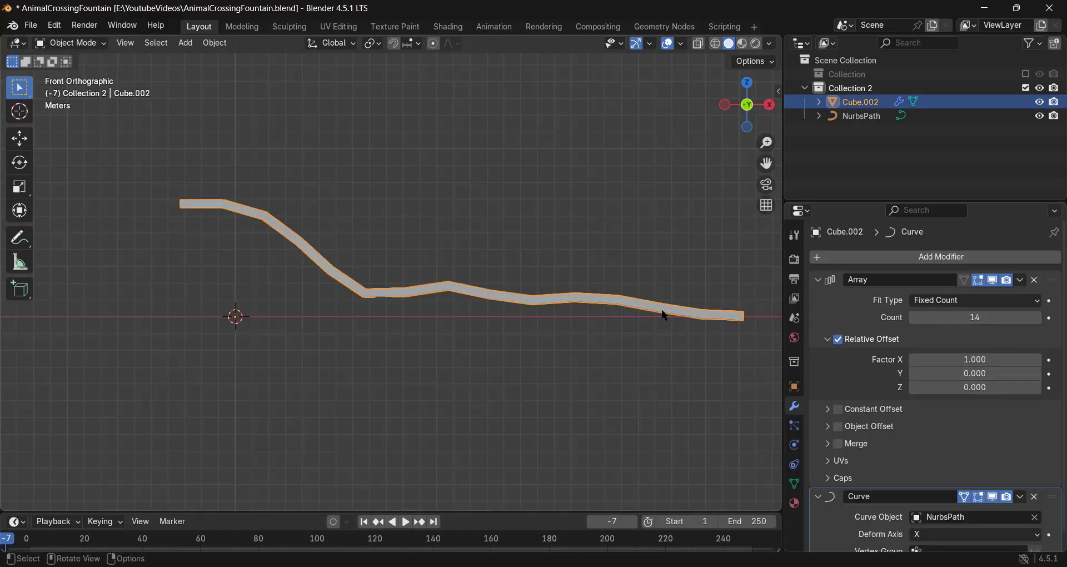
Step: Accentuate the path's last wave by raising the second hump's control point and lowering the preceding valley's point about 0.83 m
left_click(557, 316)
left_click(864, 117)
key("Tab")
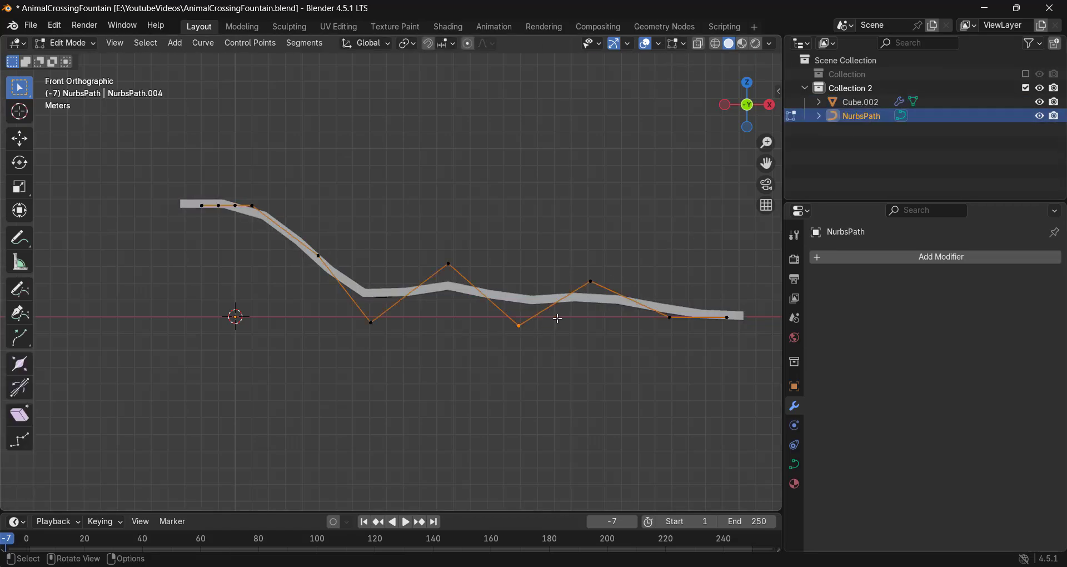
left_click_drag(614, 256, 493, 363)
key("g")
left_click(607, 283)
key("g")
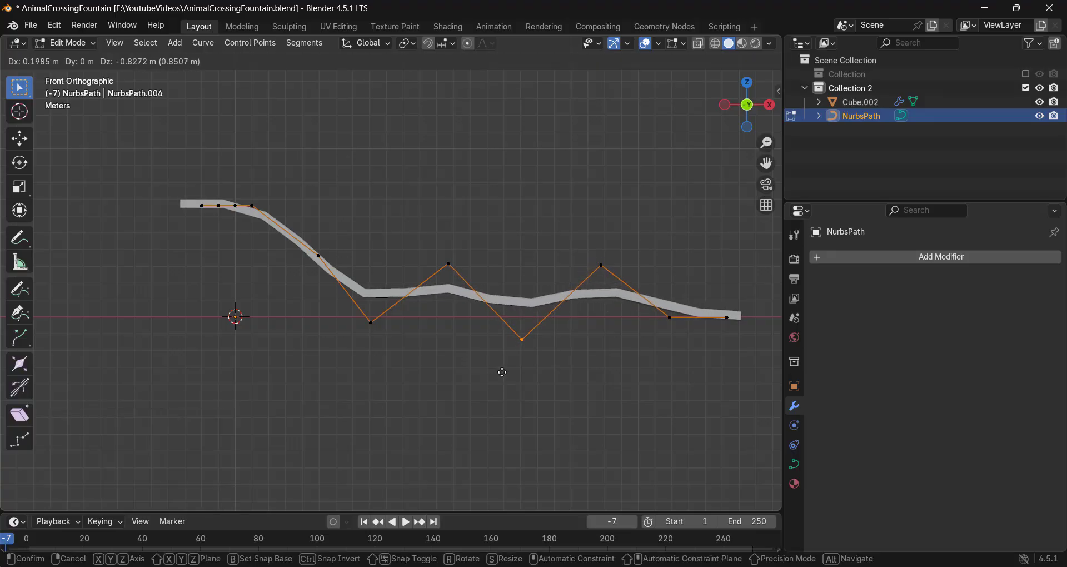
left_click(502, 372)
Step: Shift the first valley's control point slightly up and back toward the path's high end
left_click_drag(389, 300, 335, 355)
key("g")
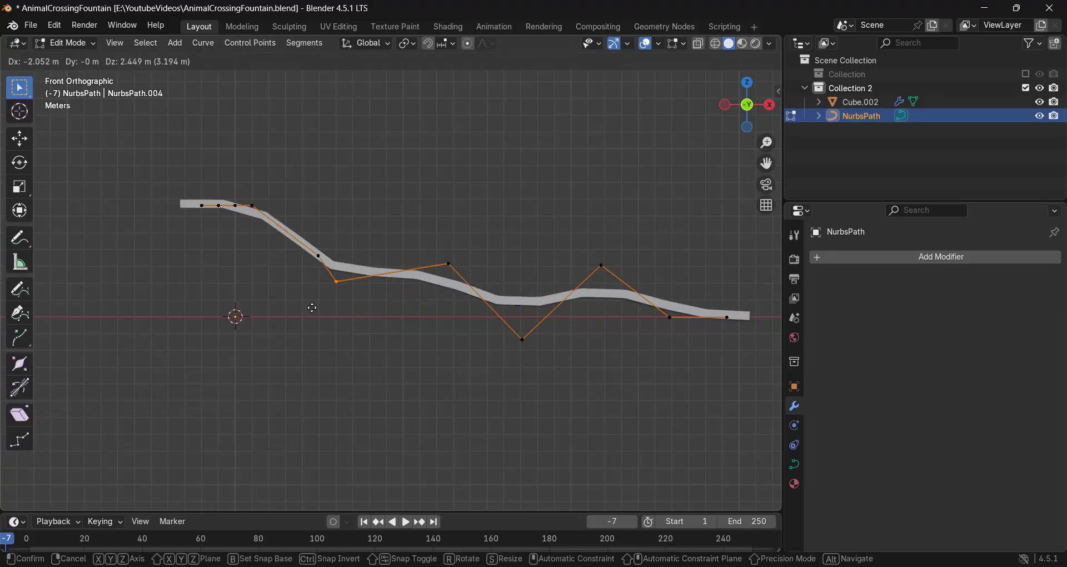
left_click(342, 265)
Step: Try raising the control point on the first slope about 1.32 m, then undo the move
left_click_drag(330, 252, 269, 283)
key("g")
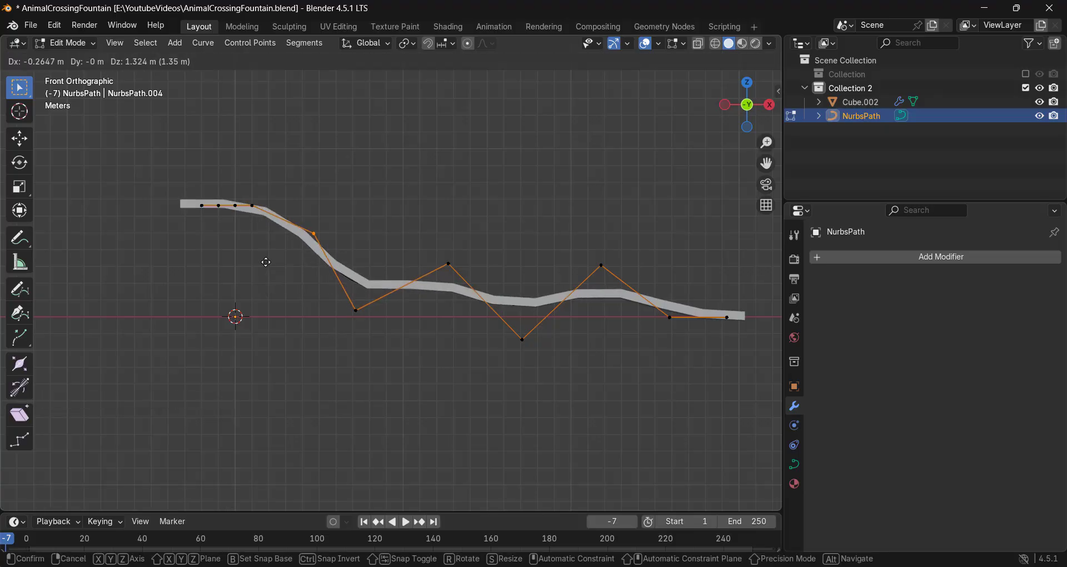
left_click(265, 261)
middle_click_drag(425, 271, 565, 310)
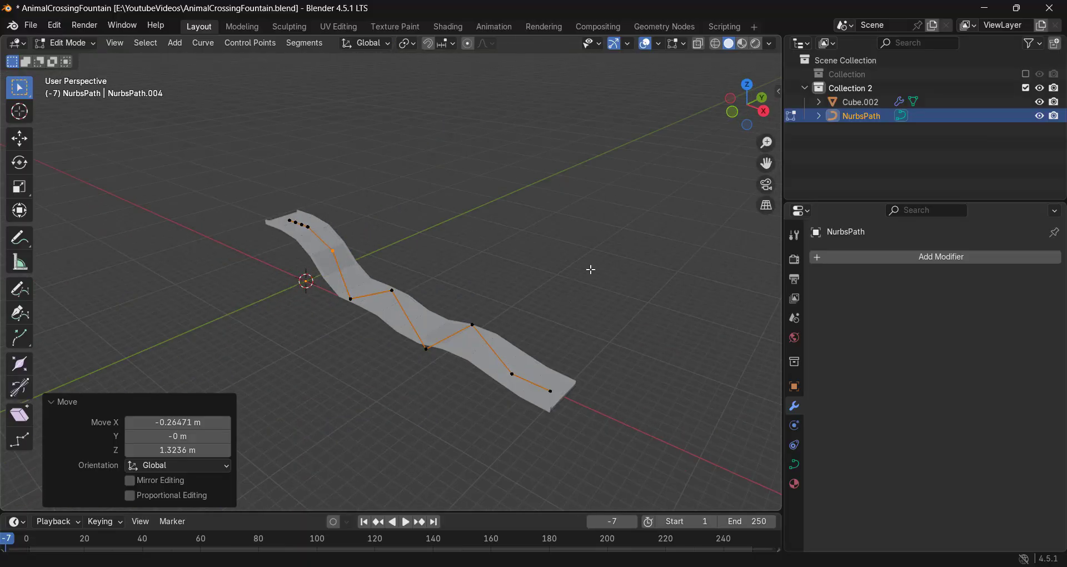
middle_click_drag(652, 230, 620, 309)
key("ctrl+z")
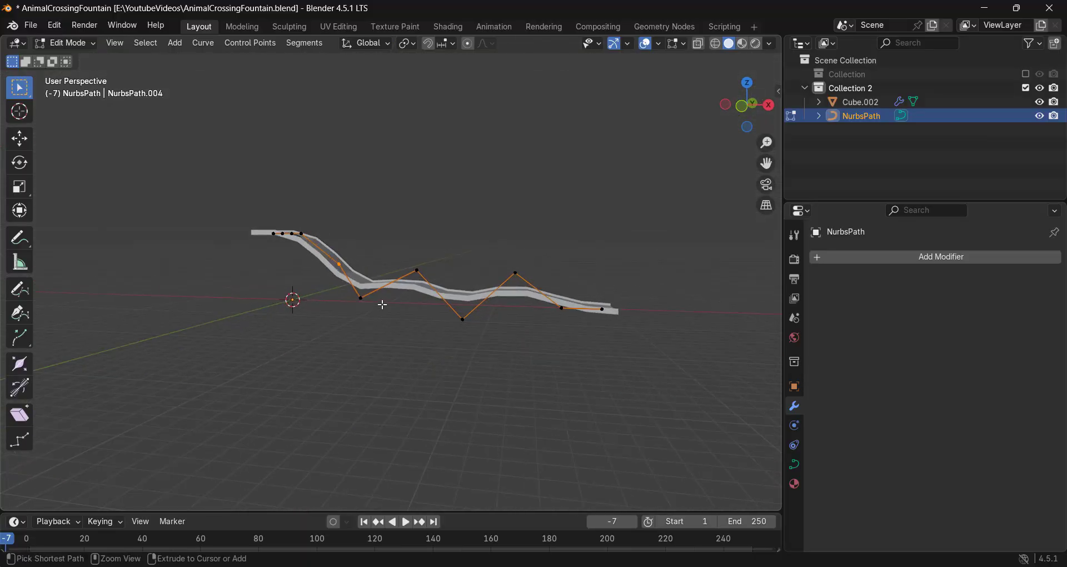
Step: In front view, raise the control point at the crest of the first hump
key("KP_3")
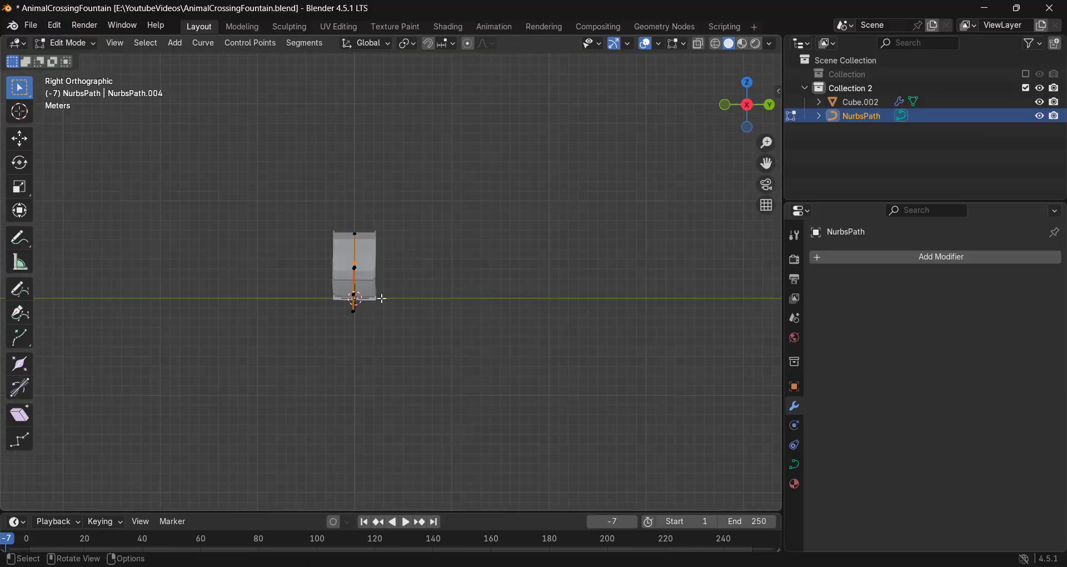
key("KP_1")
scroll(340, 286, "up", 6)
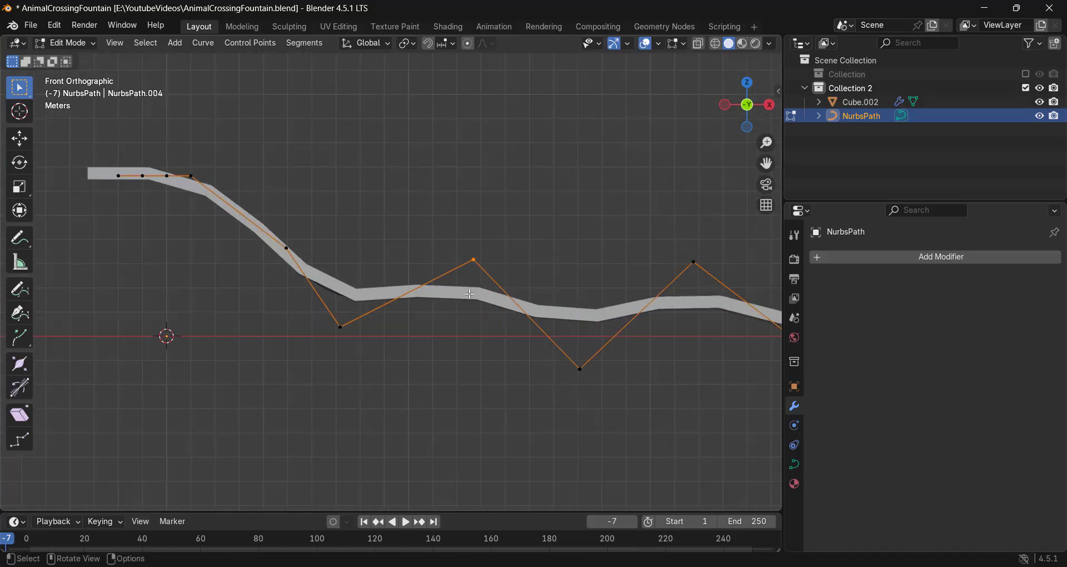
key("g")
left_click(471, 265)
Step: Raise the control point on the first slope and lift the first valley's control point slightly
left_click_drag(380, 289, 293, 365)
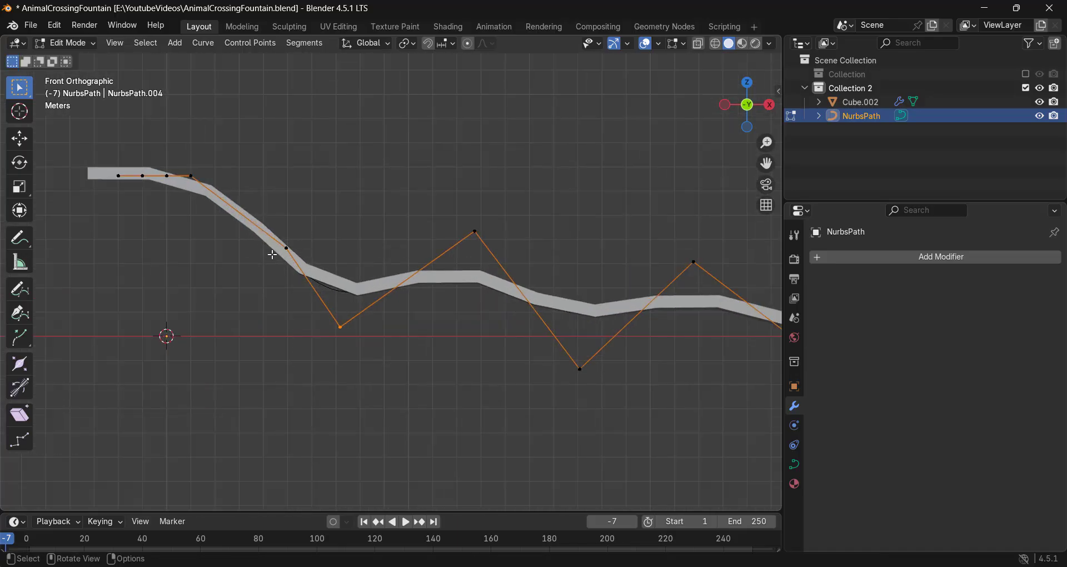
left_click_drag(301, 233, 245, 280)
key("g")
left_click(240, 247)
left_click_drag(368, 280, 311, 359)
key("g")
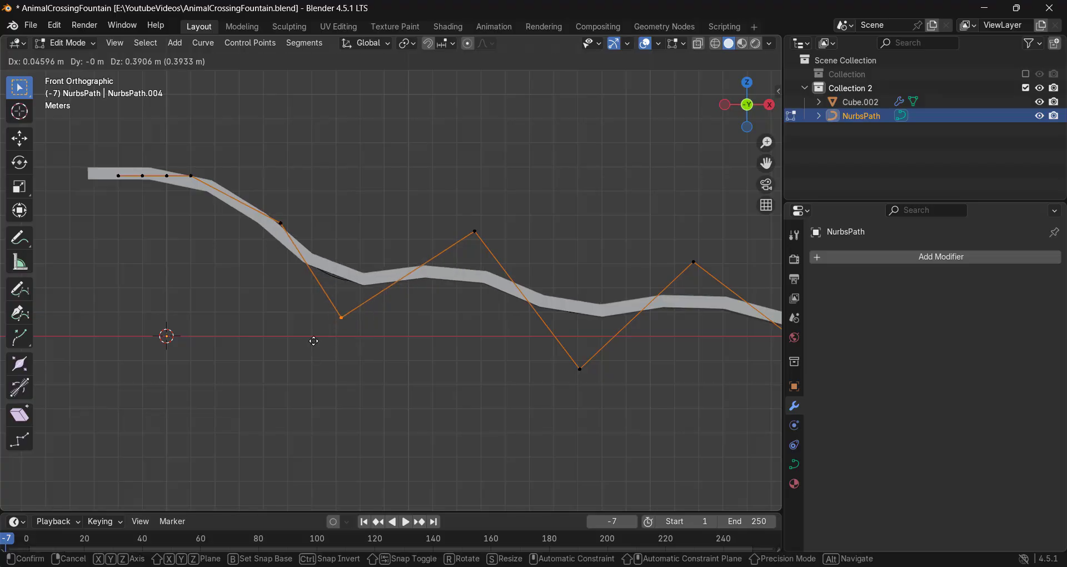
left_click(320, 340)
Step: Lower the second valley's control point about 0.78 m, return to Object Mode and check the slide in perspective
middle_click_drag(557, 337, 465, 332, "shift")
left_click_drag(542, 330, 469, 390)
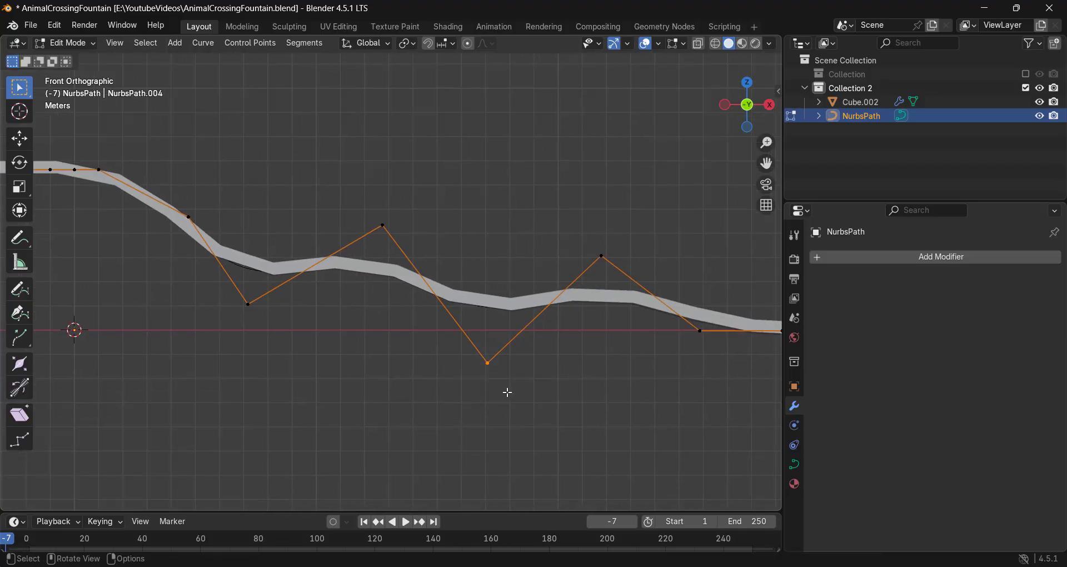
key("g")
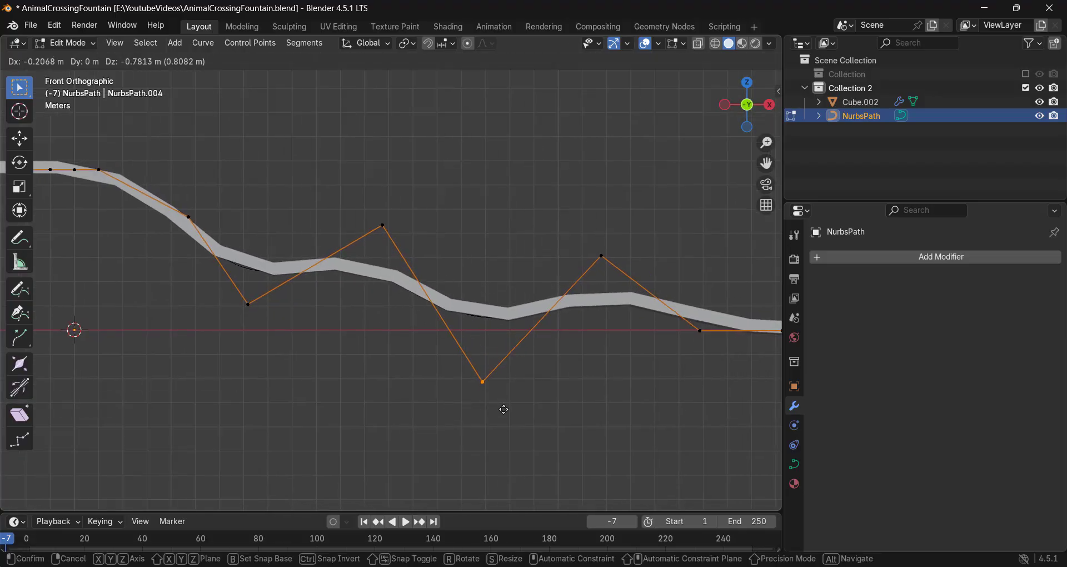
left_click(502, 410)
scroll(529, 336, "down", 3)
key("Tab")
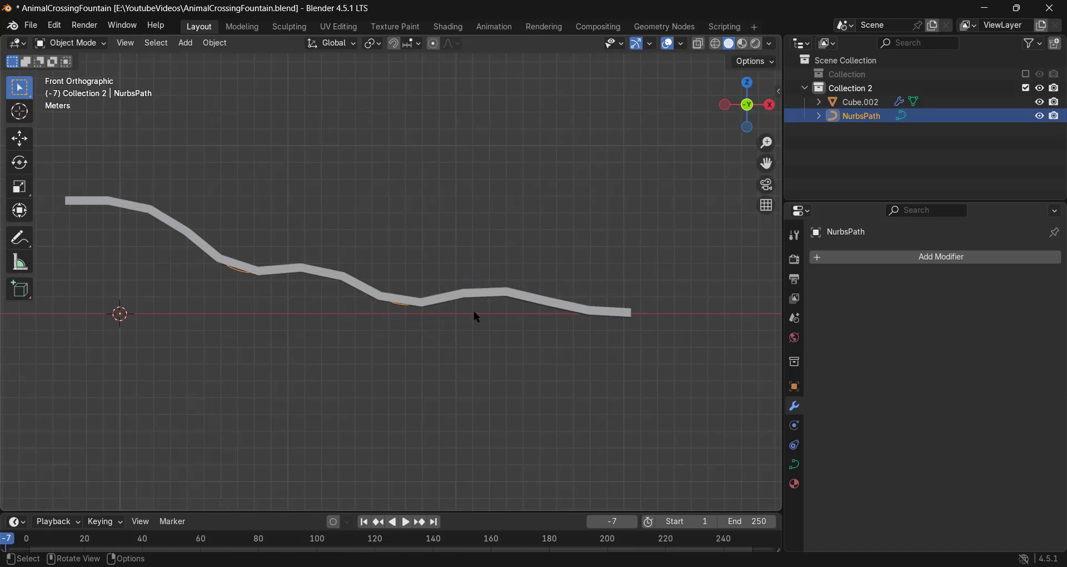
middle_click_drag(474, 312, 429, 328)
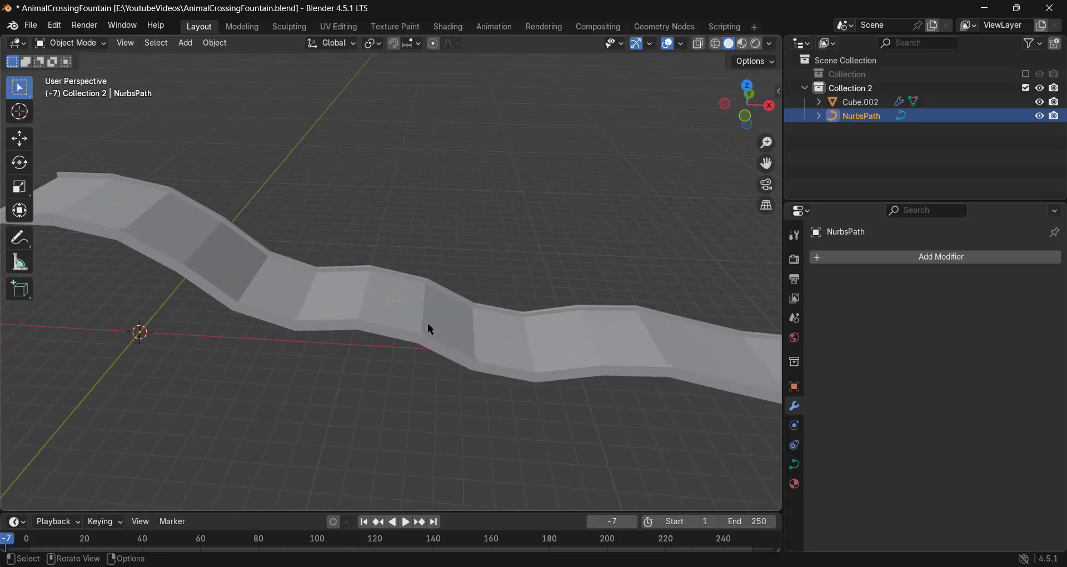
Step: Select the slide mesh, enter Edit Mode and view it from its open end
key("Tab")
middle_click_drag(526, 325, 446, 321)
key("Tab")
left_click(215, 218)
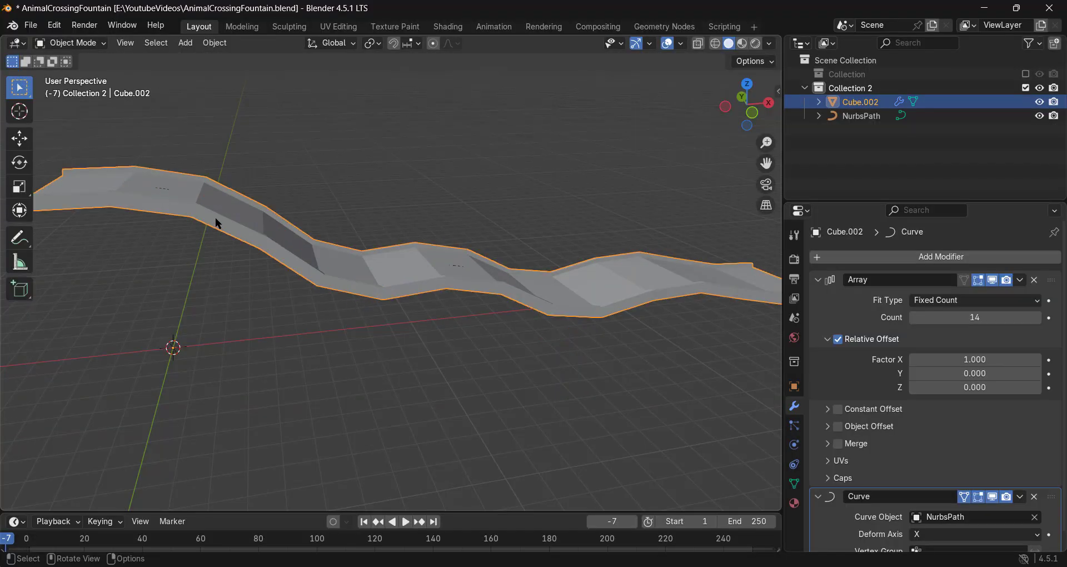
scroll(216, 219, "down", 4)
middle_click_drag(217, 221, 388, 323)
key("Tab")
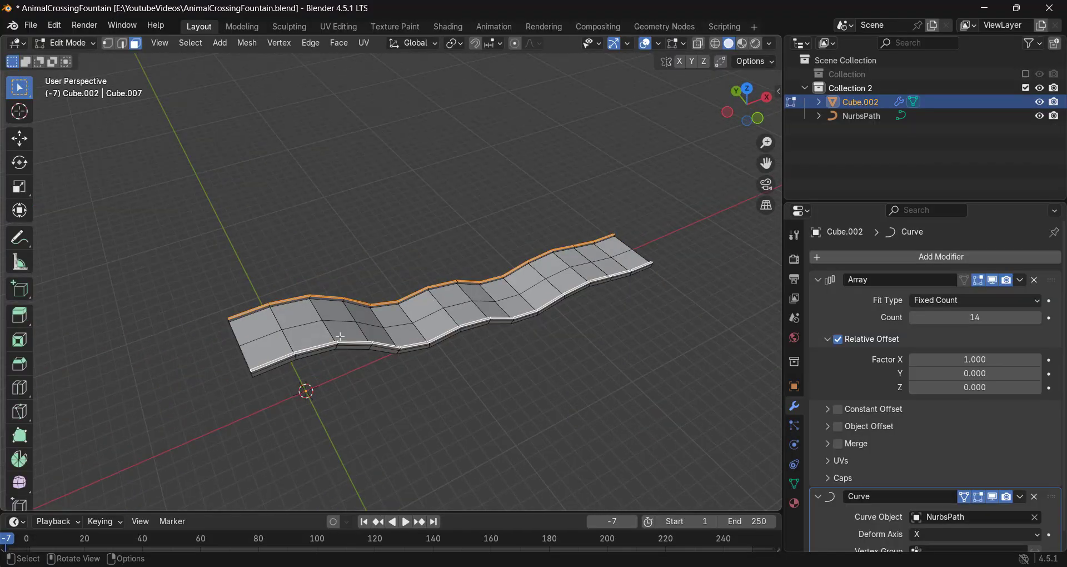
scroll(331, 328, "up", 3)
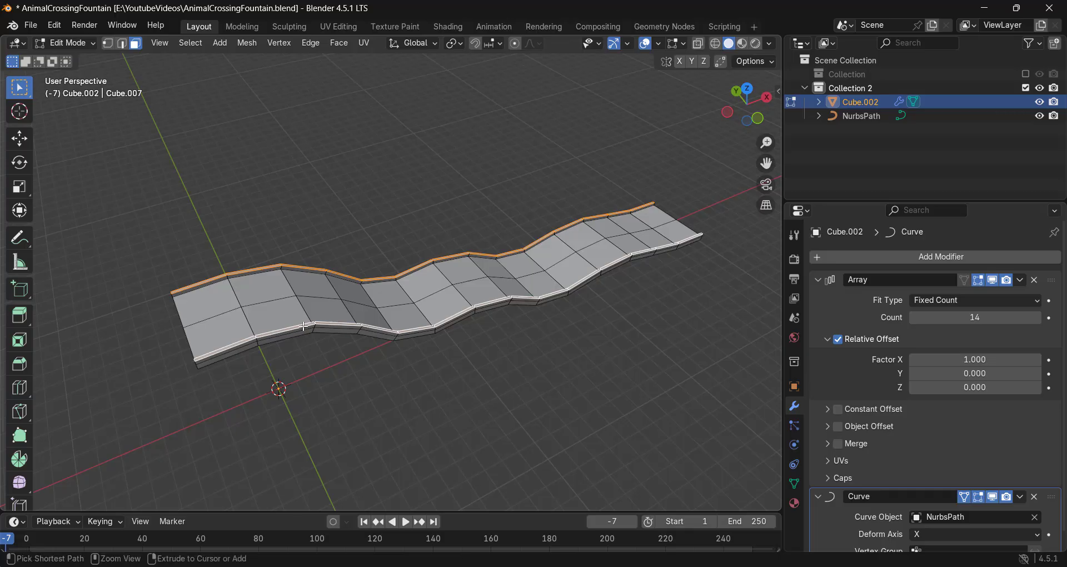
middle_click_drag(121, 337, 361, 300)
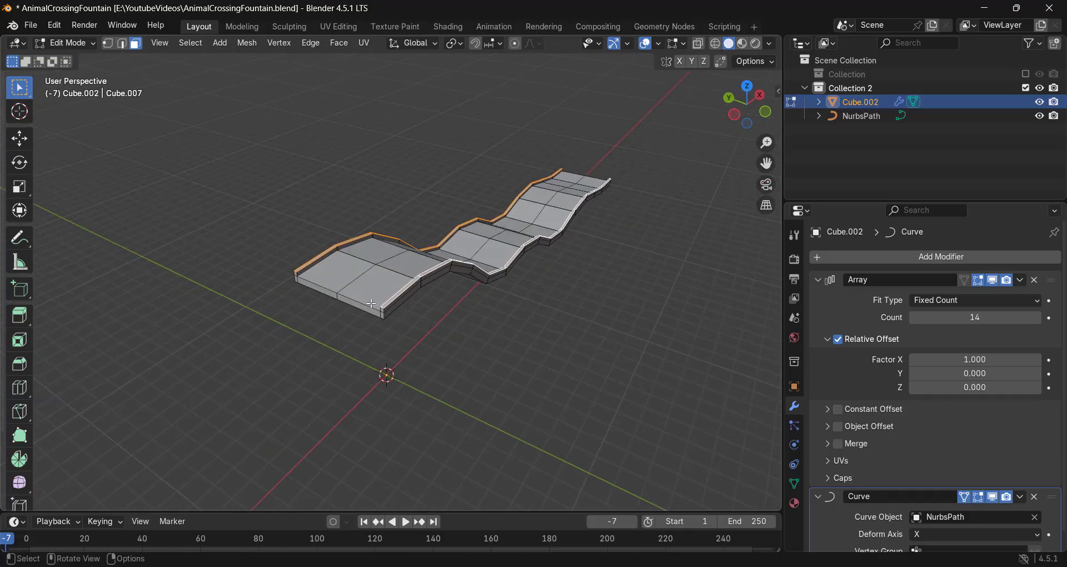
middle_click_drag(516, 311, 397, 281)
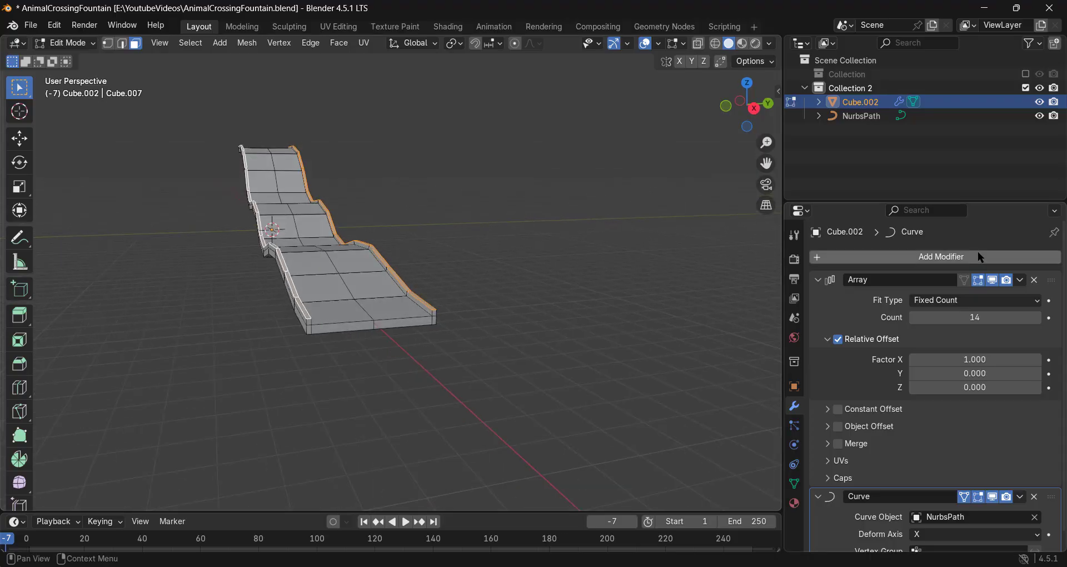
Step: Turn off the Curve modifier's on-cage display so the base segment's real geometry is editable at the origin
left_click(994, 497)
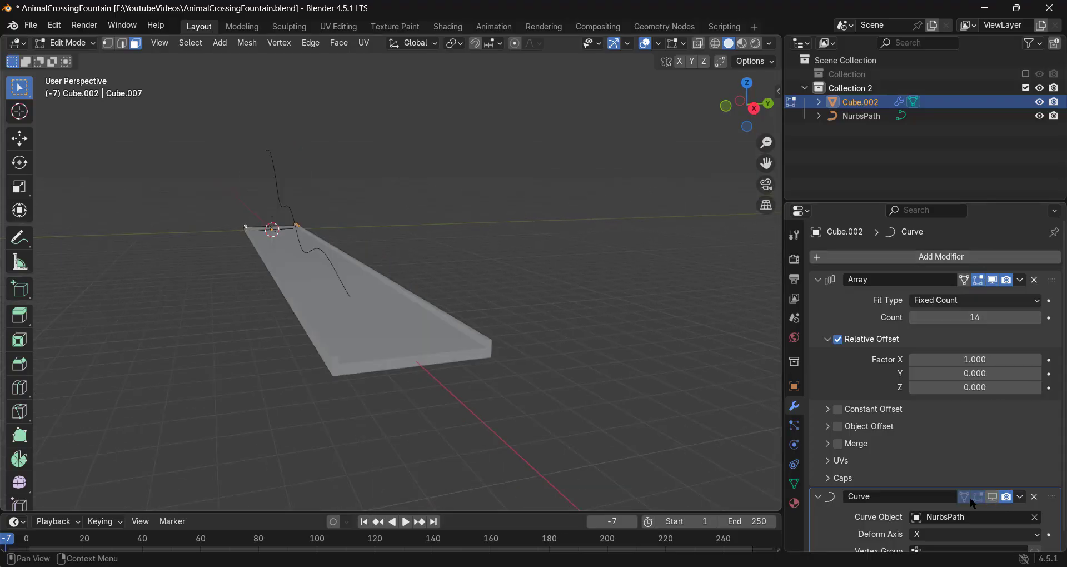
left_click(993, 498)
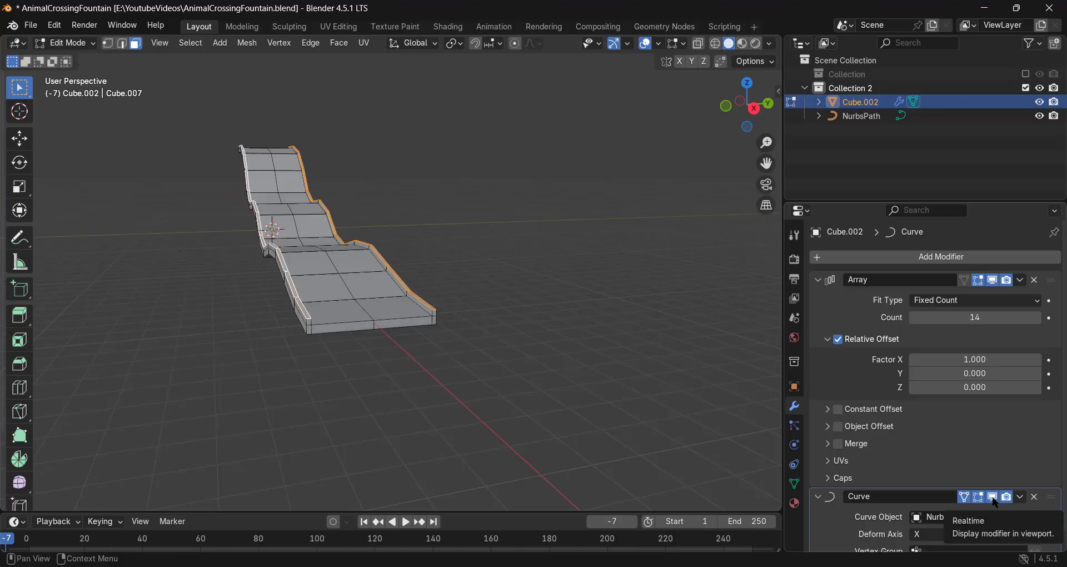
left_click(965, 498)
middle_click_drag(361, 358, 464, 356)
scroll(464, 355, "up", 5)
middle_click_drag(222, 345, 423, 349, "shift")
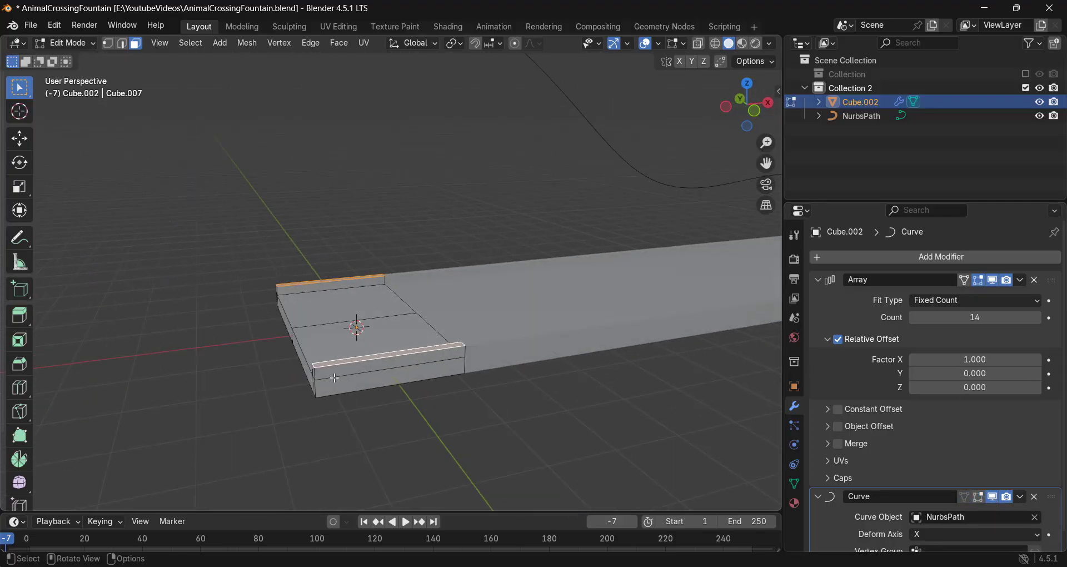
Step: Pick an end face using X-ray and hide the Array and Curve modifiers in the viewport to isolate the base segment
middle_click_drag(307, 371, 241, 327)
key("alt+z")
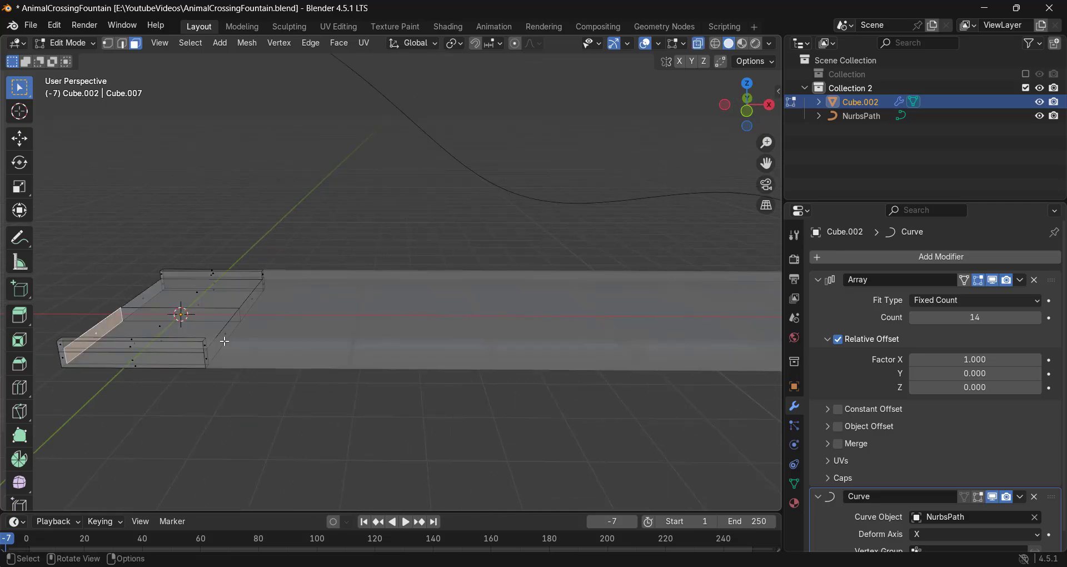
left_click(225, 338)
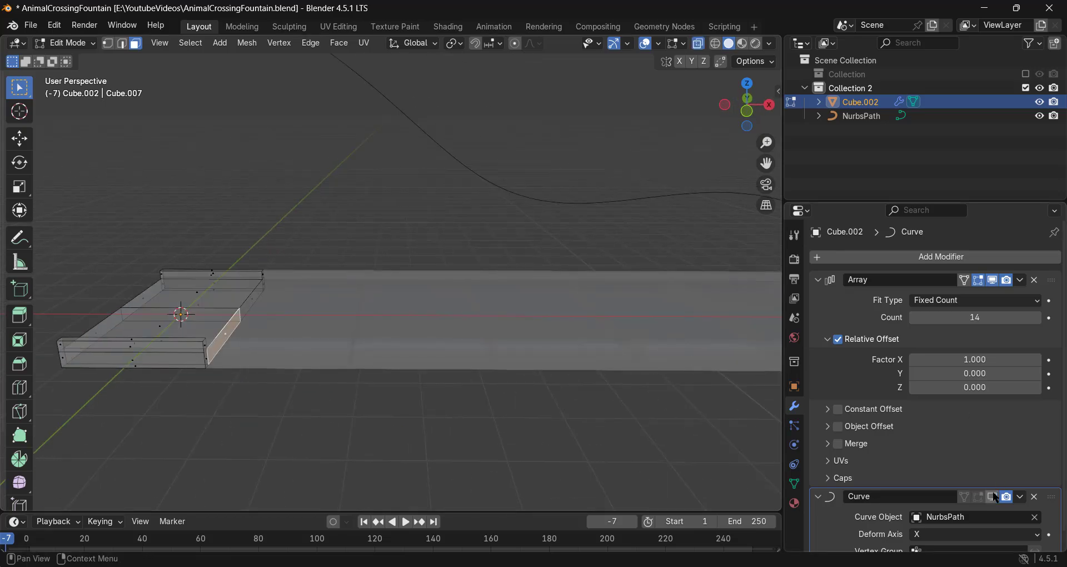
left_click(992, 279)
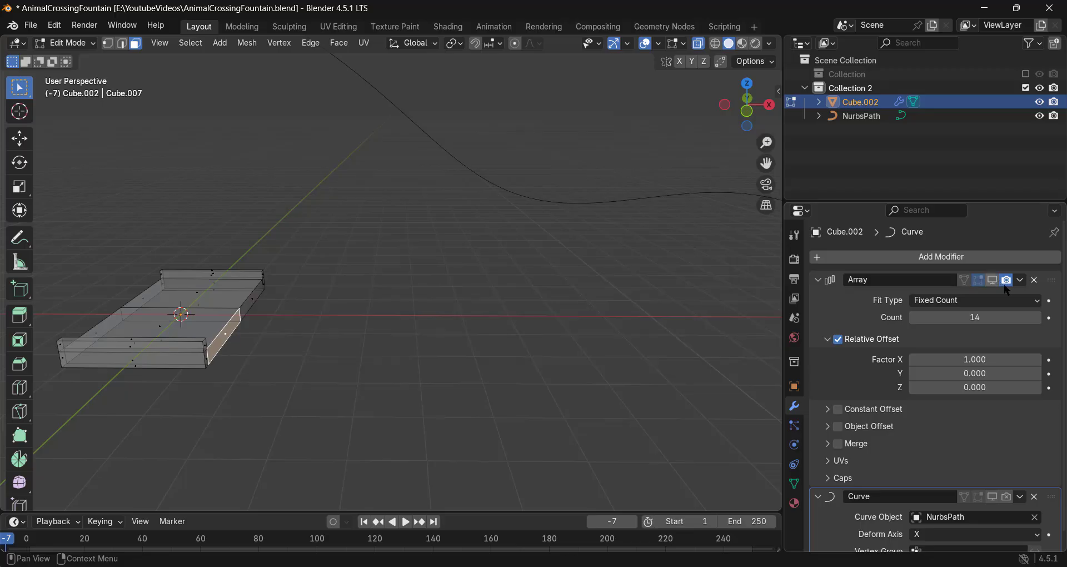
Step: Delete all the deck and rim end faces at the base segment's +X end, then return to Object Mode
middle_click_drag(206, 319, 417, 324)
scroll(162, 302, "up", 5)
key("alt+z")
middle_click_drag(200, 274, 380, 312, "shift")
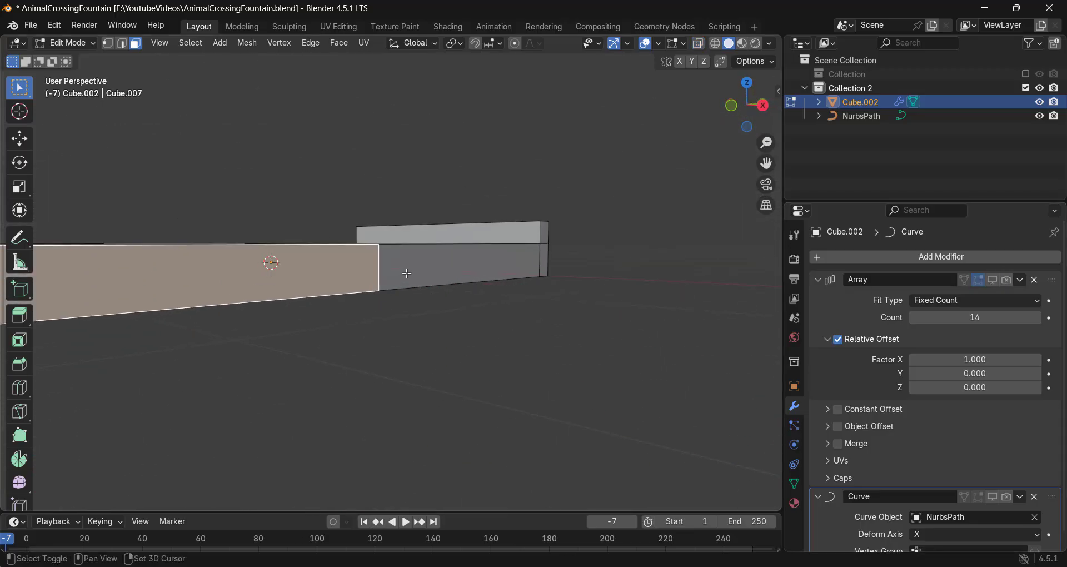
left_click(405, 273, "shift")
scroll(405, 274, "down", 5)
left_click(275, 263, "shift")
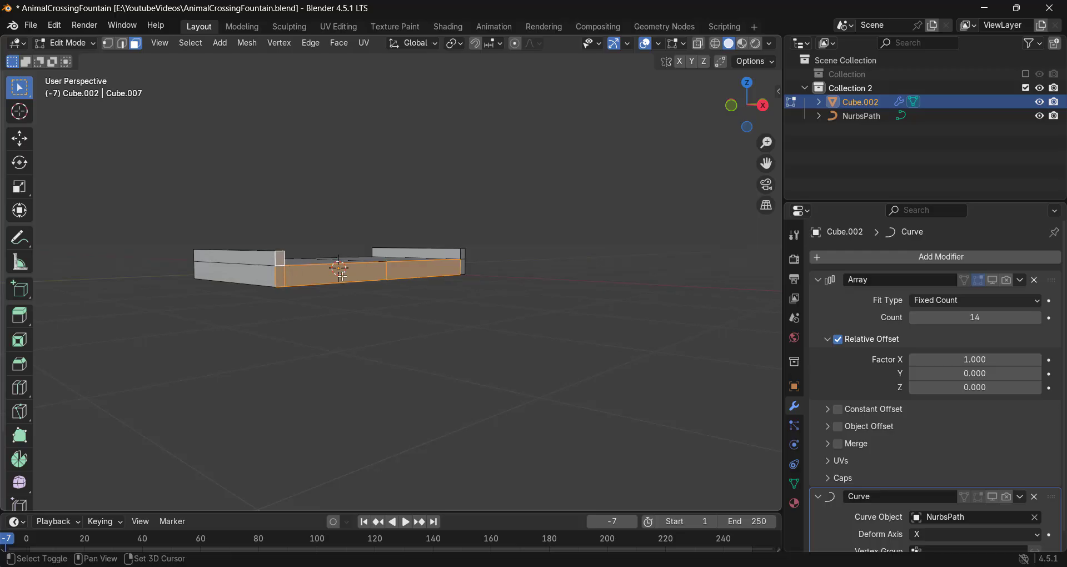
middle_click_drag(342, 275, 416, 300)
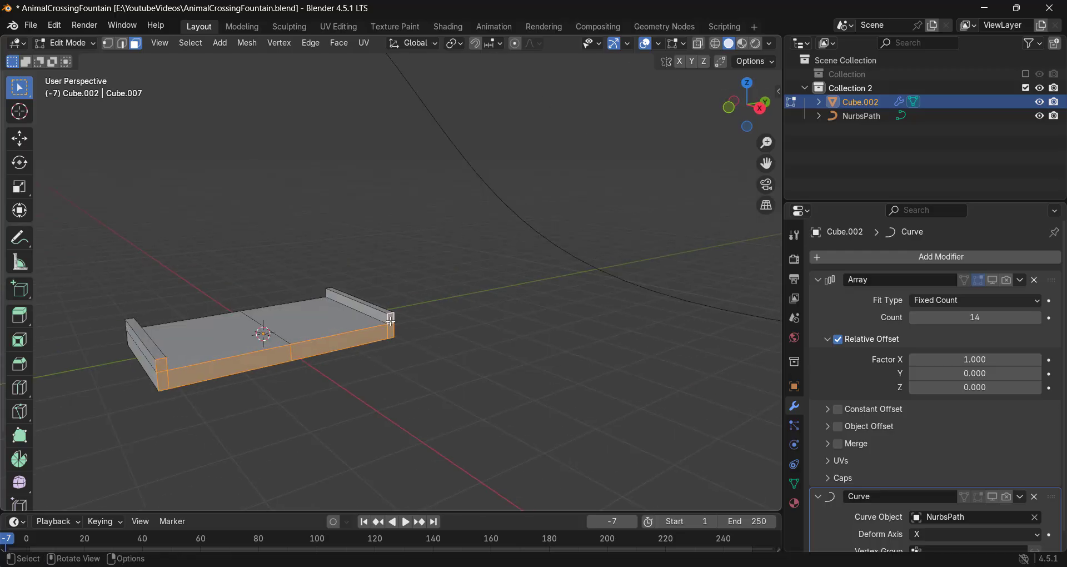
key("x")
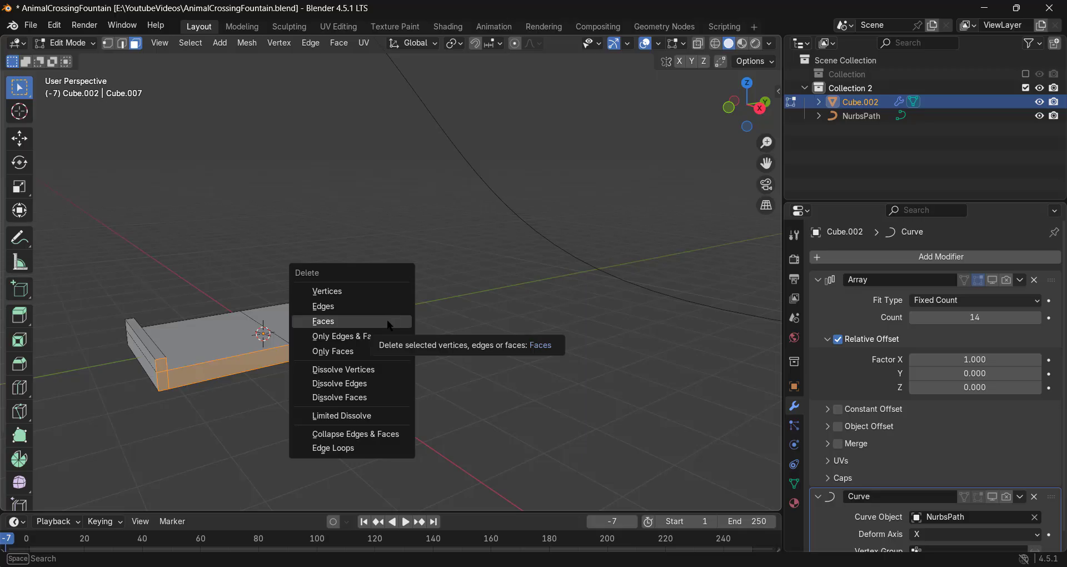
left_click(388, 321)
key("Tab")
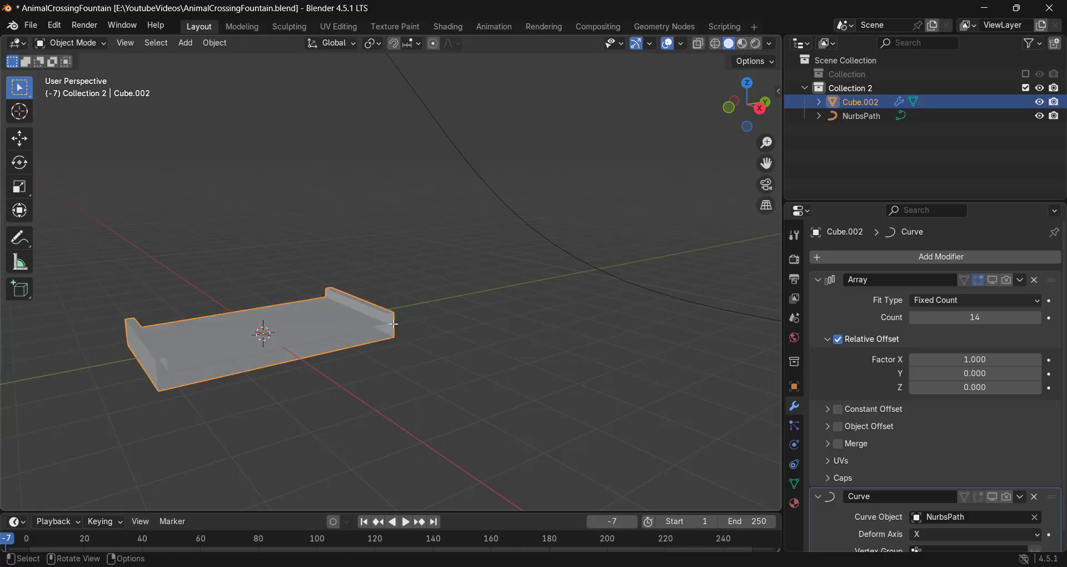
Step: Show the Array and Curve modifiers in the viewport again and check the slide
left_click(995, 280)
middle_click_drag(500, 378, 623, 355)
left_click(992, 497)
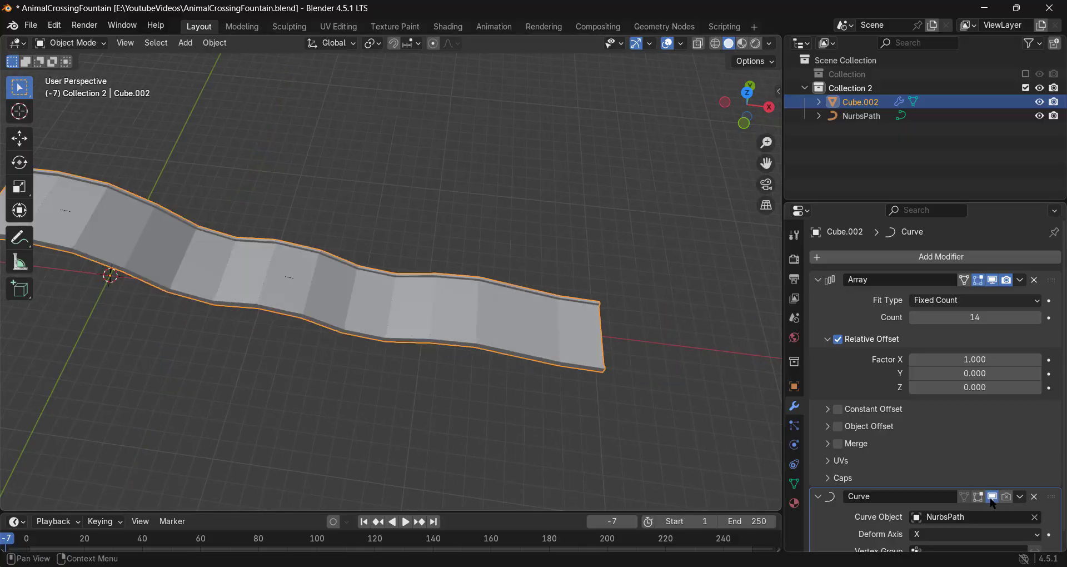
middle_click_drag(500, 344, 417, 326)
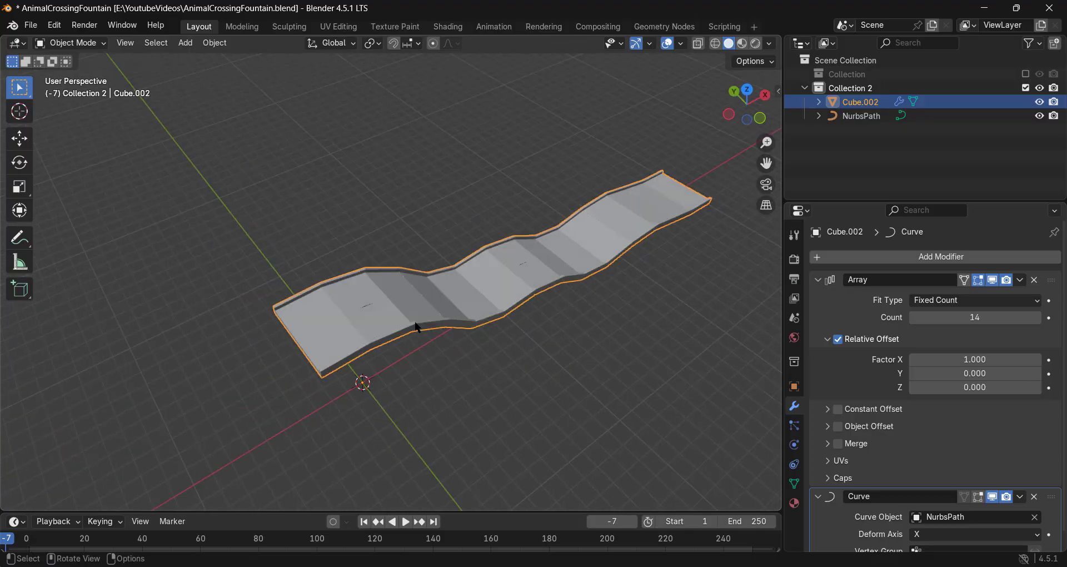
Step: Scale the whole base segment down along X, then set the Array modifier's count to 20
key("Tab")
middle_click_drag(363, 331, 360, 377)
key("Tab")
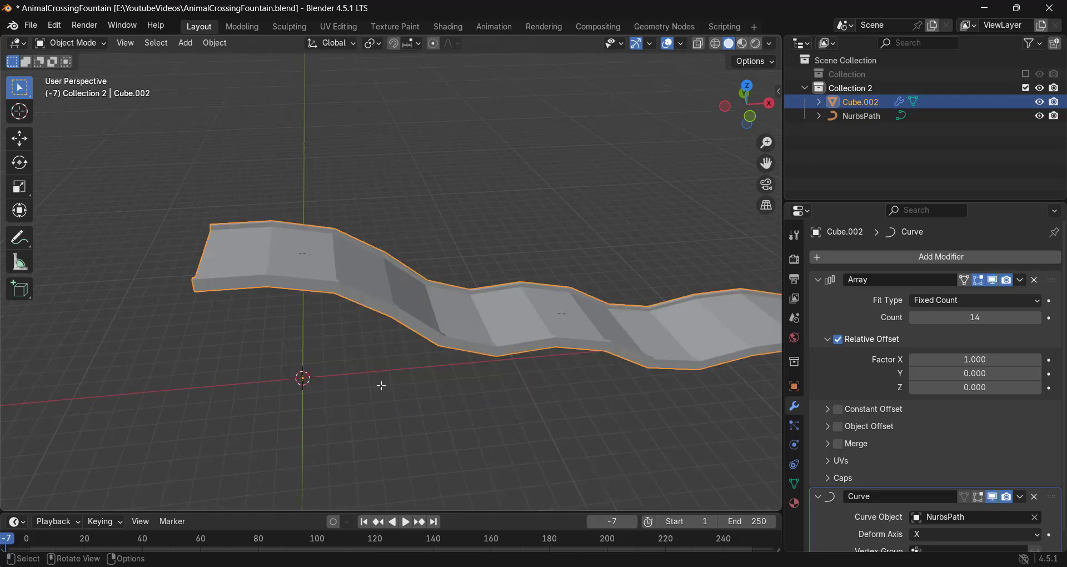
key("Tab")
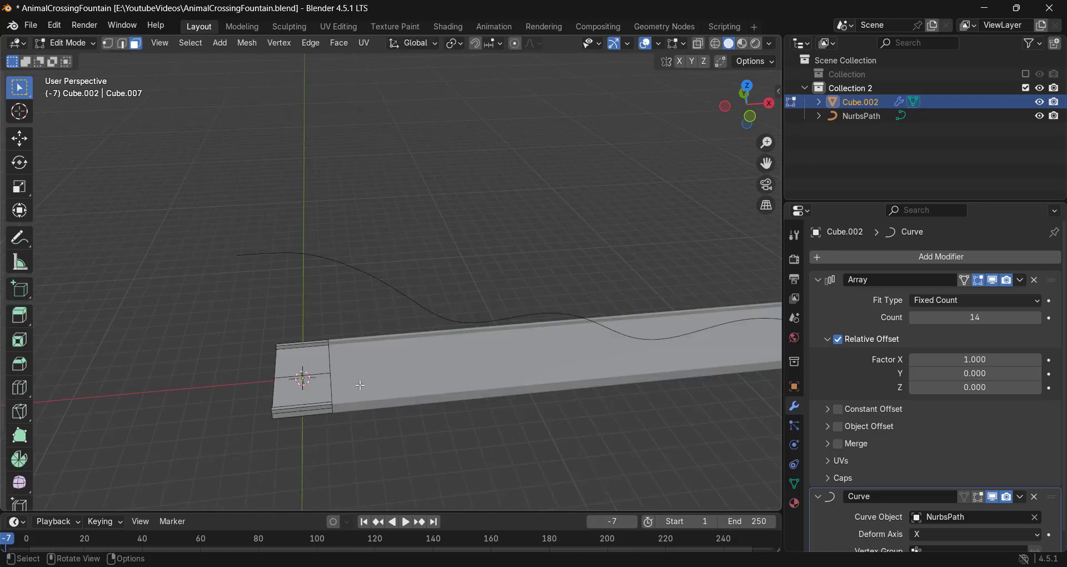
key("a")
key("s")
key("z")
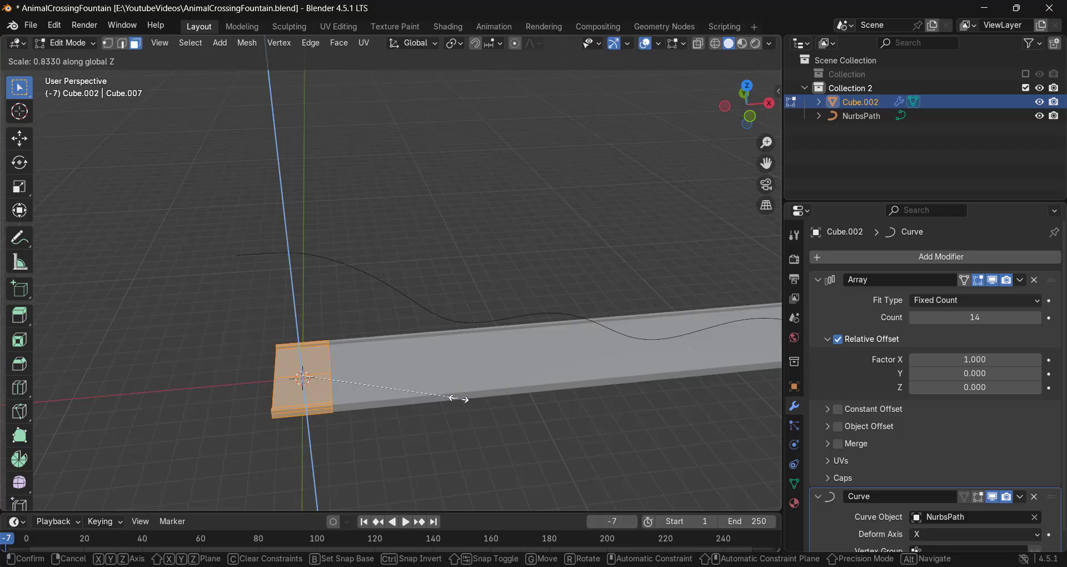
key("x")
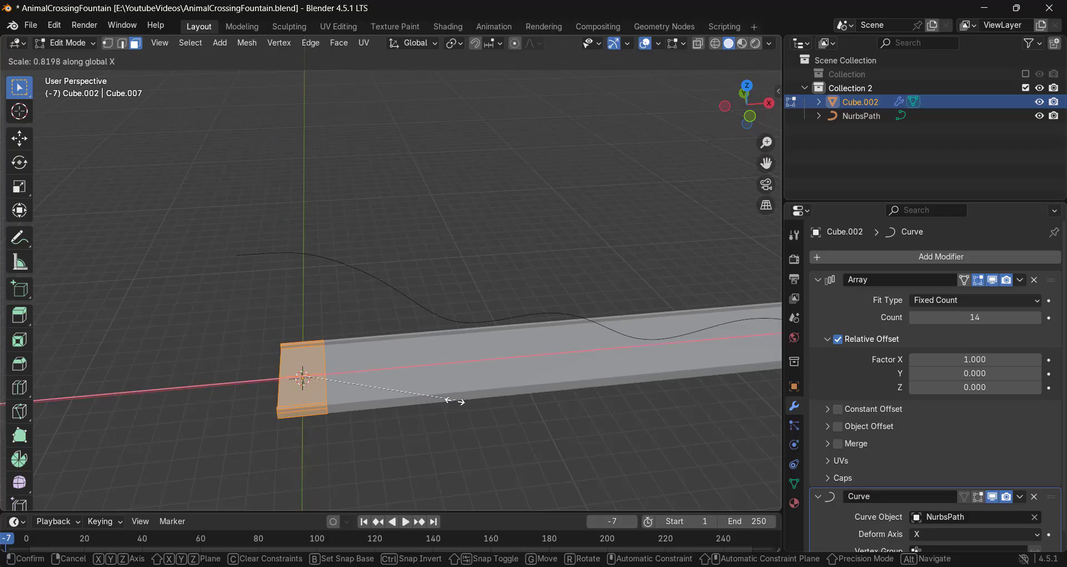
left_click(428, 400)
key("Tab")
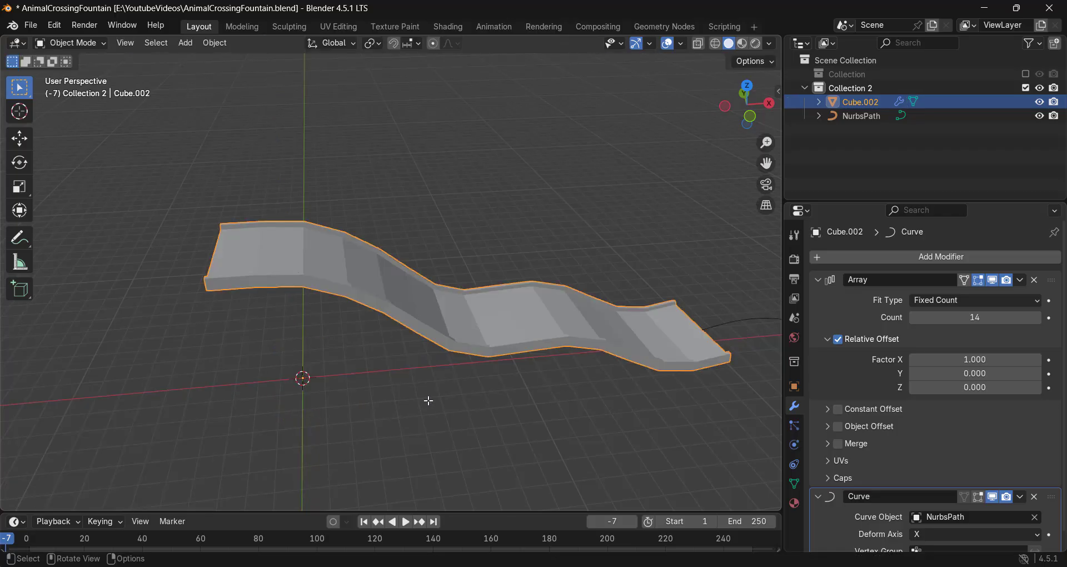
middle_click_drag(625, 346, 422, 321)
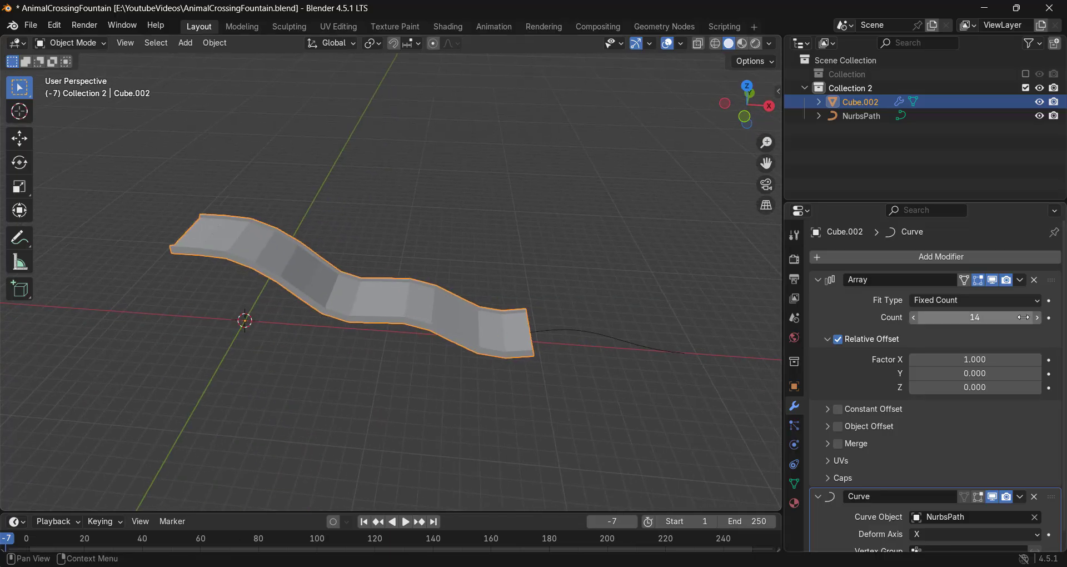
left_click_drag(975, 317, 1007, 317)
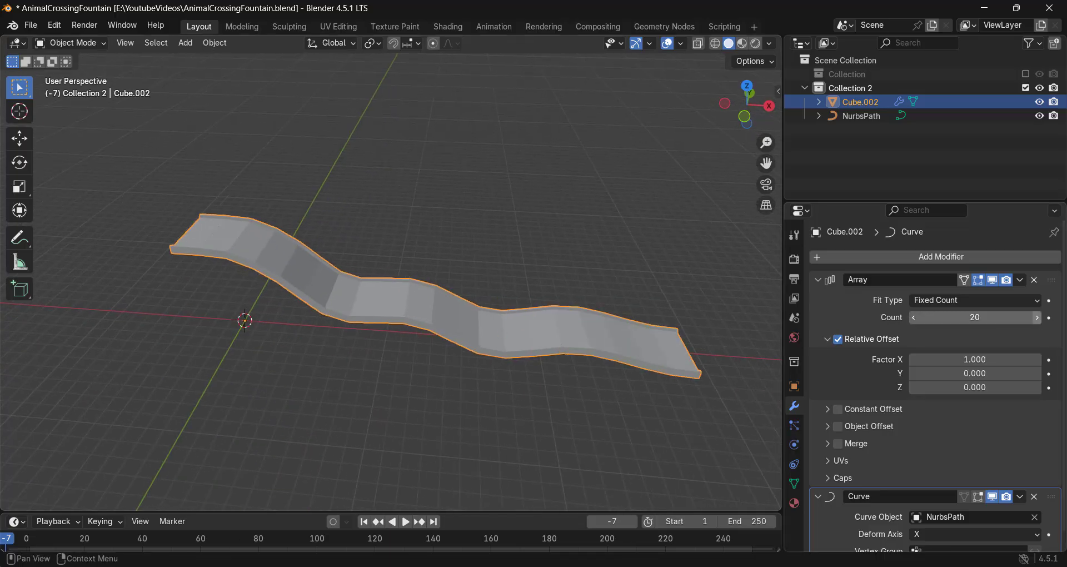
Step: Add a centred lengthwise loop cut in one half of the base segment's deck and a centred cut across its width
key("Tab")
middle_click_drag(308, 325, 394, 341)
scroll(345, 395, "up", 3)
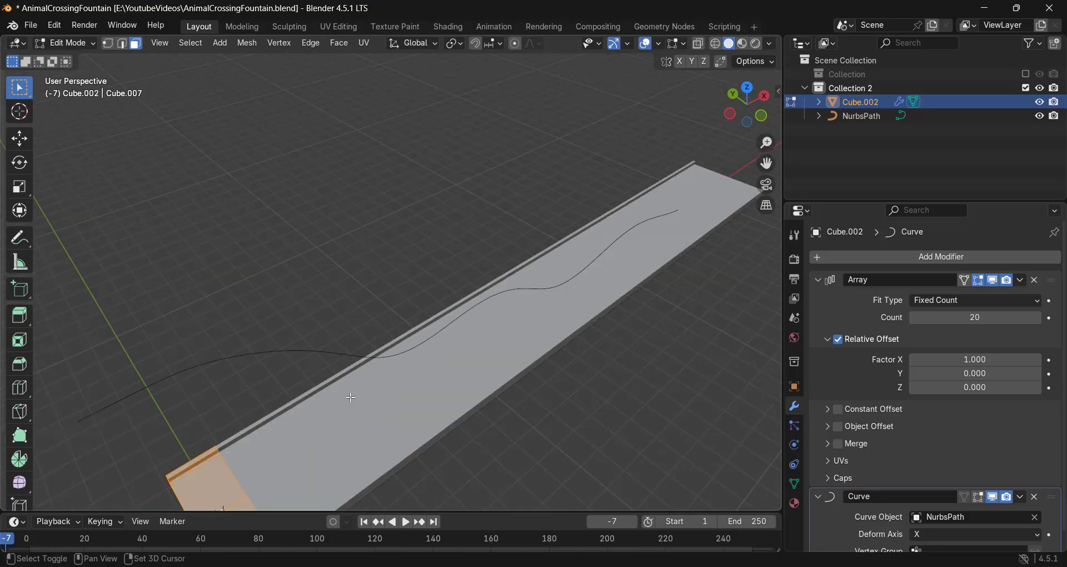
scroll(389, 339, "up", 4)
middle_click_drag(351, 397, 394, 346, "shift")
key("ctrl+r")
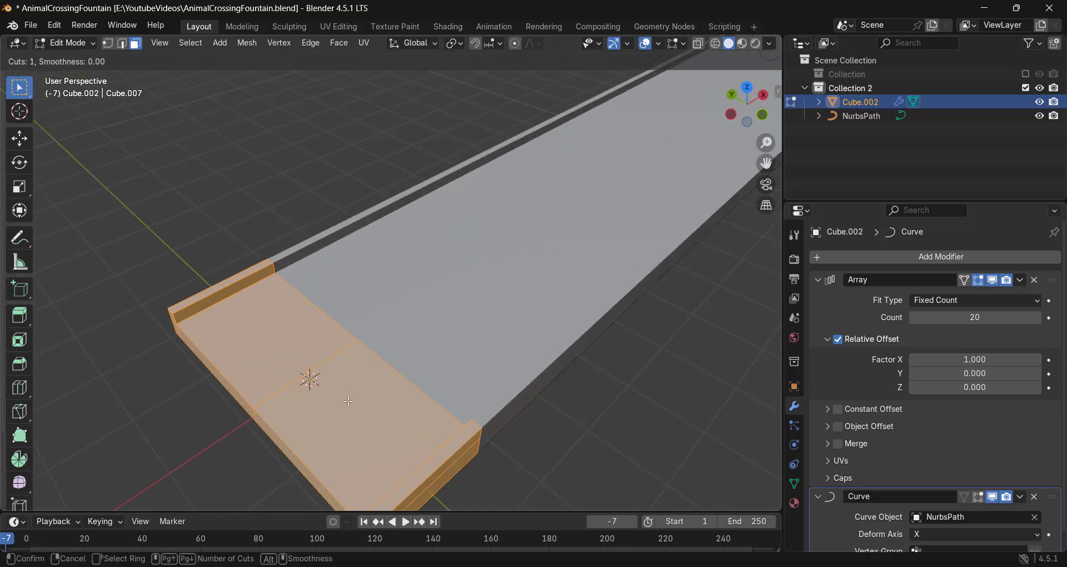
left_click(296, 465)
right_click(297, 466)
key("ctrl+r")
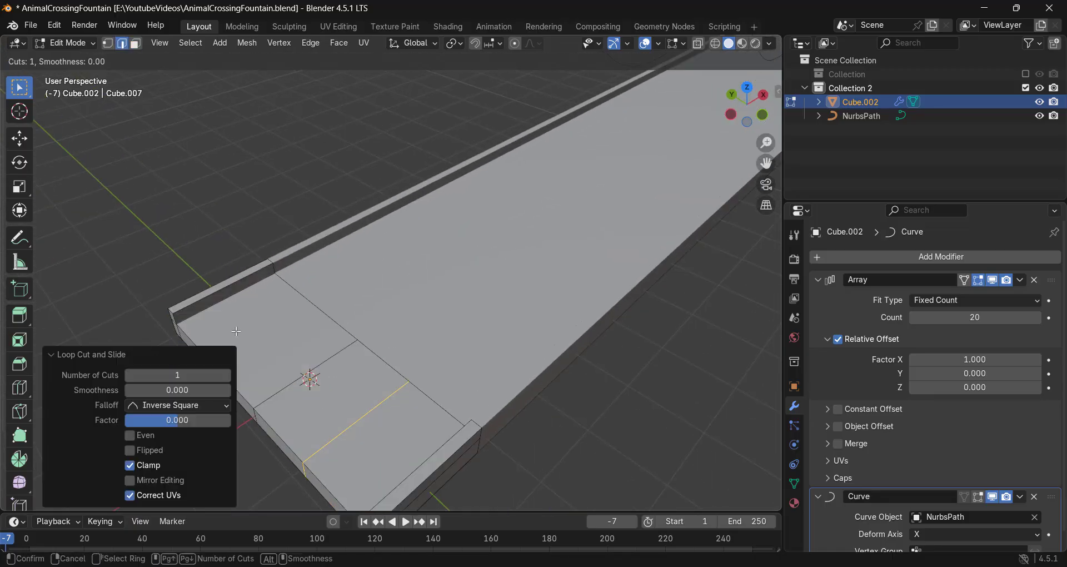
left_click(261, 315)
right_click(262, 316)
scroll(337, 307, "down", 2)
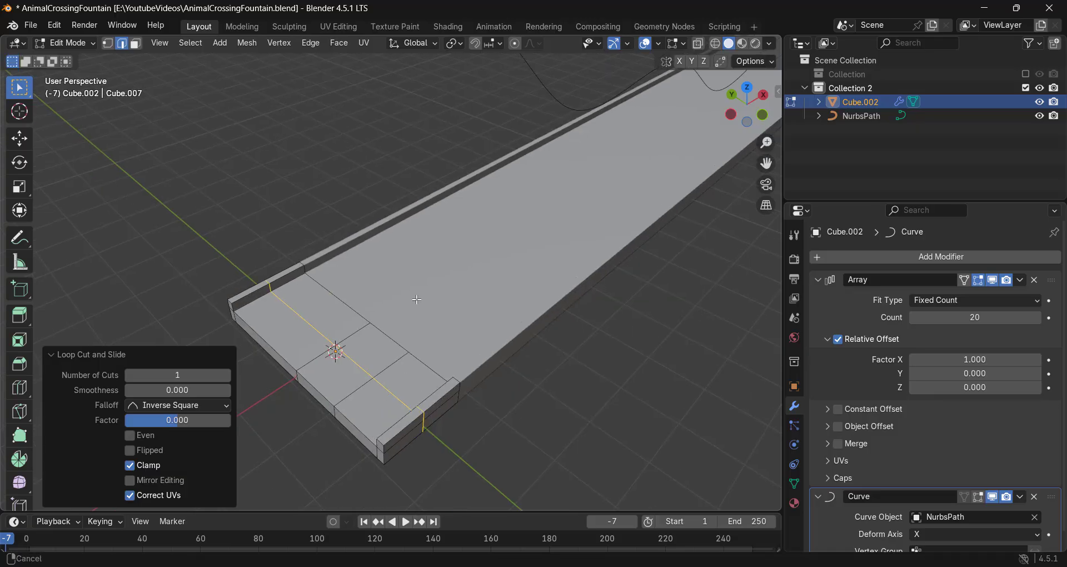
Step: Add a centred lengthwise loop cut in the other half of the deck and check the slide in Object Mode
middle_click_drag(300, 345, 231, 277, "shift")
key("ctrl+r")
left_click(418, 333)
right_click(417, 333)
key("Tab")
scroll(503, 309, "down", 6)
key("Tab")
Step: Enable the Curve modifier's edit-mode and on-cage display, then view the slide in Object Mode
middle_click_drag(436, 269, 422, 347)
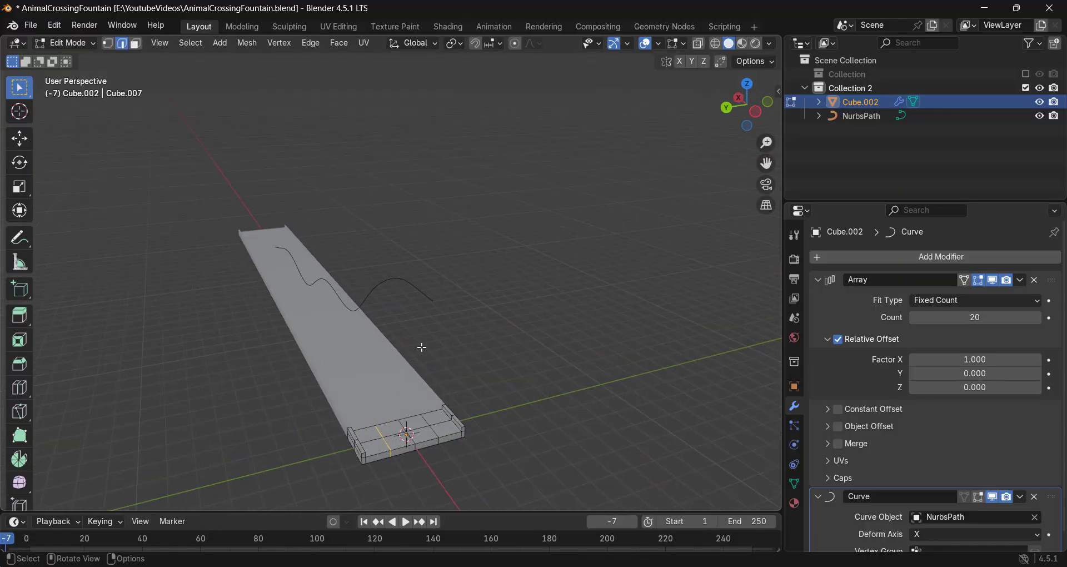
left_click(978, 497)
middle_click_drag(613, 326, 311, 356)
left_click(967, 498)
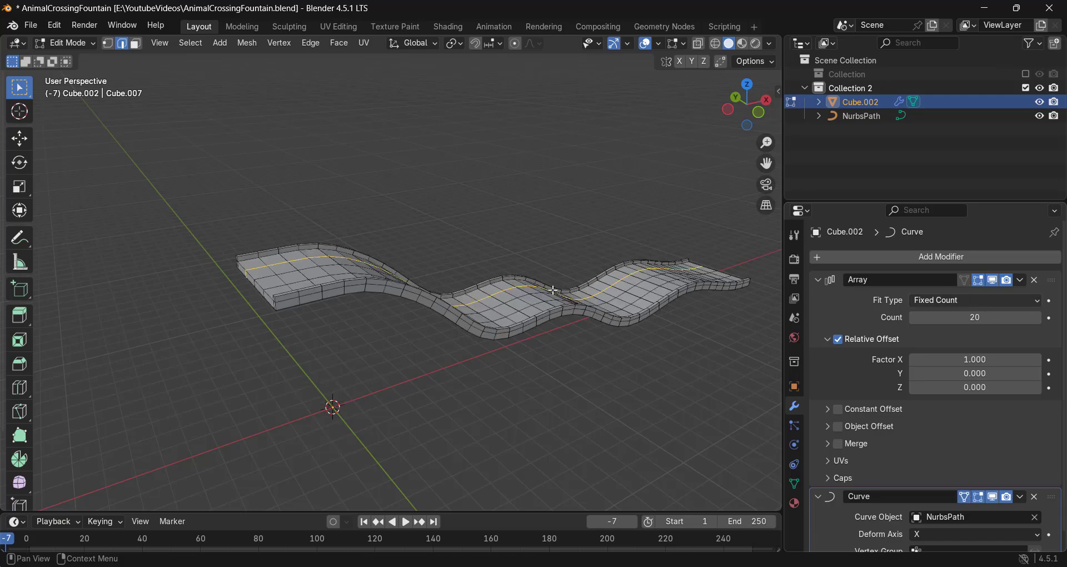
middle_click_drag(553, 290, 377, 255)
key("Tab")
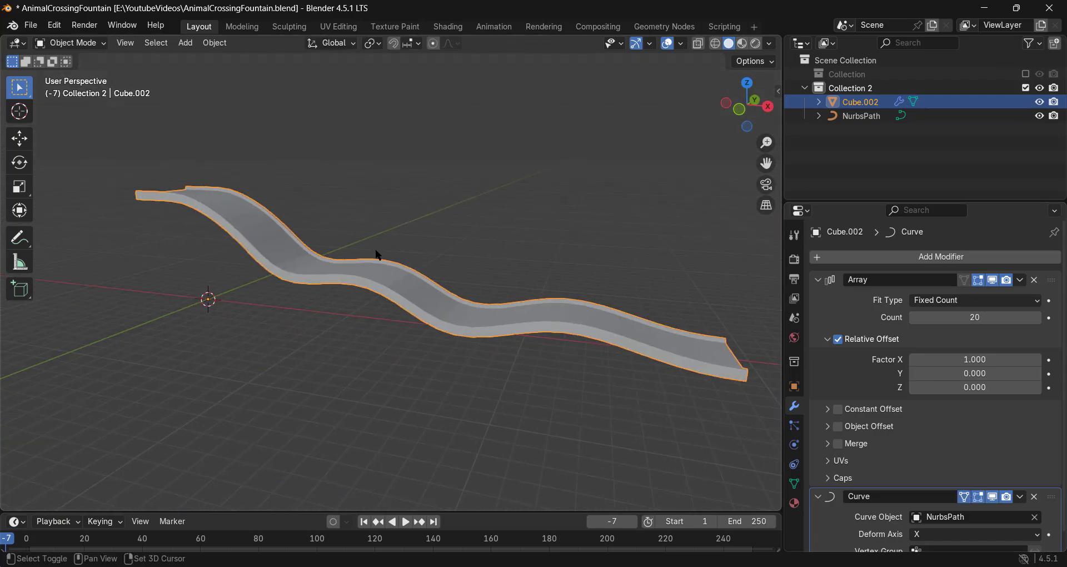
Step: Examine the slide's curvature and edge flow from several angles in both Object and Edit Mode
middle_click_drag(303, 268, 472, 315)
scroll(428, 338, "up", 4)
key("Tab")
middle_click_drag(420, 341, 333, 312)
key("Tab")
key("Tab")
middle_click_drag(228, 269, 392, 272)
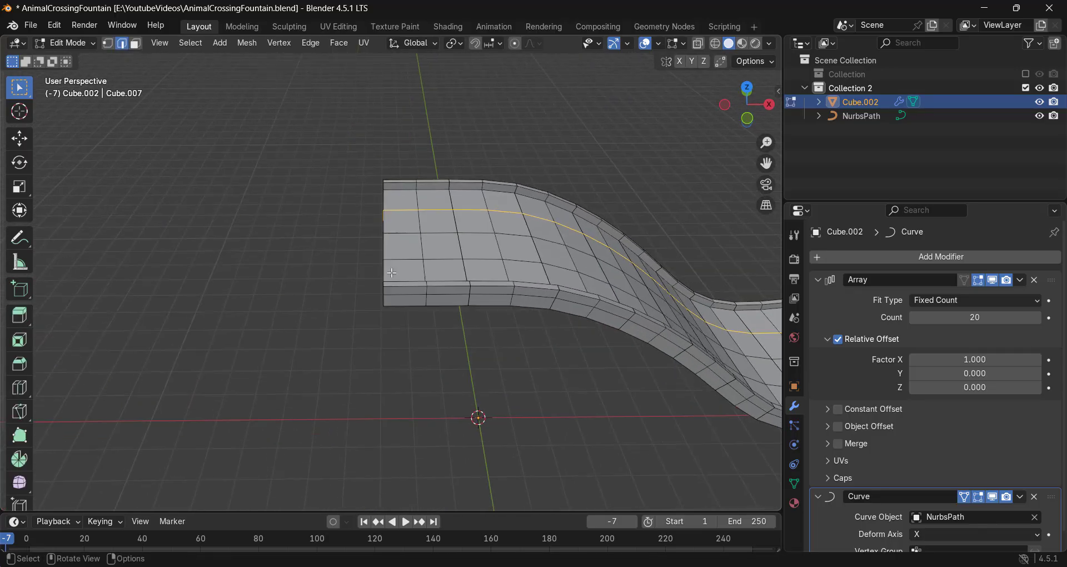
Step: Turn off the Curve modifier's on-cage display and show the undeformed base segment see-through in edge selection mode
key("3")
key("a")
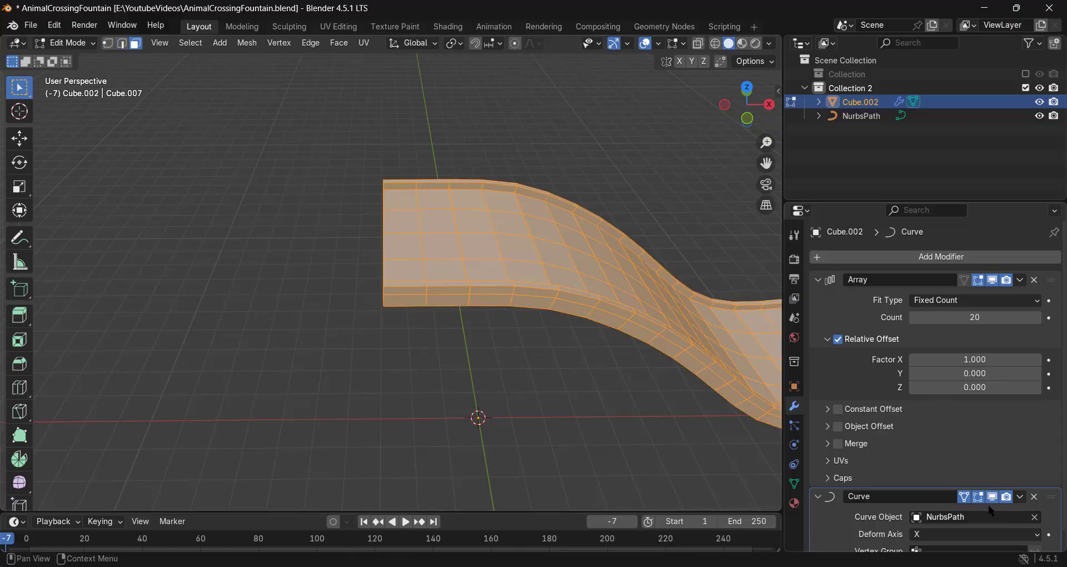
left_click(964, 497)
middle_click_drag(451, 419, 418, 335, "shift")
scroll(425, 334, "up", 5)
middle_click_drag(488, 390, 451, 264, "shift")
key("2")
left_click(423, 286)
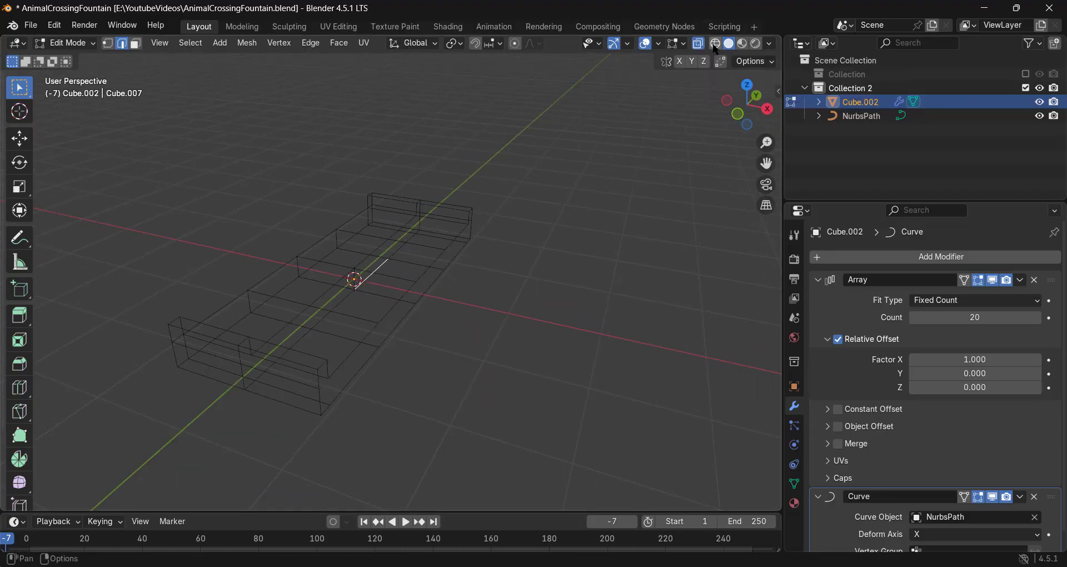
key("a")
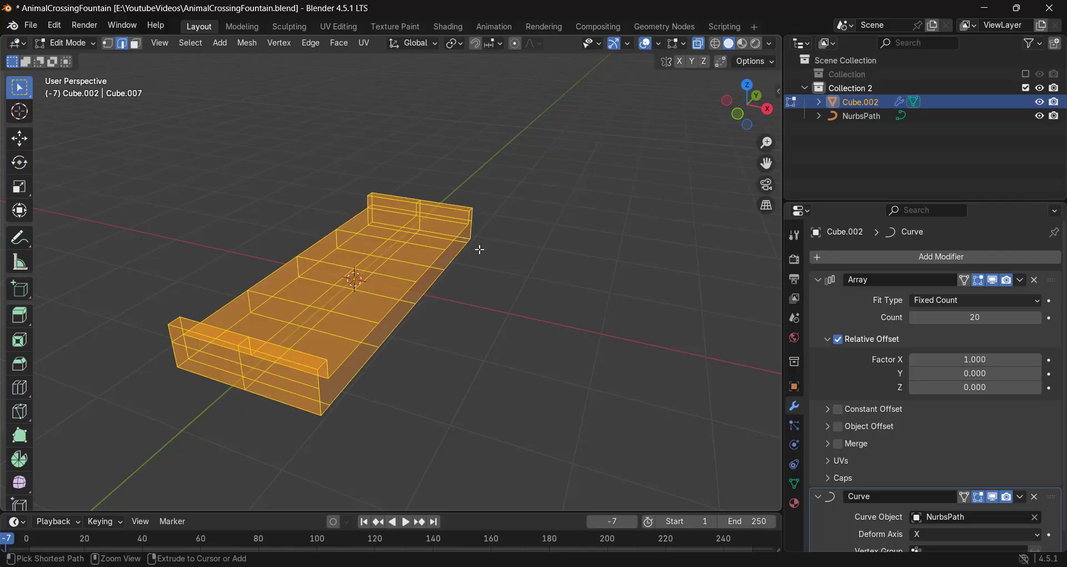
Step: Bevel the edge loop through the middle of the base segment with 2 segments and an offset of about 0.41 m
middle_click_drag(480, 250, 453, 271)
left_click(370, 312)
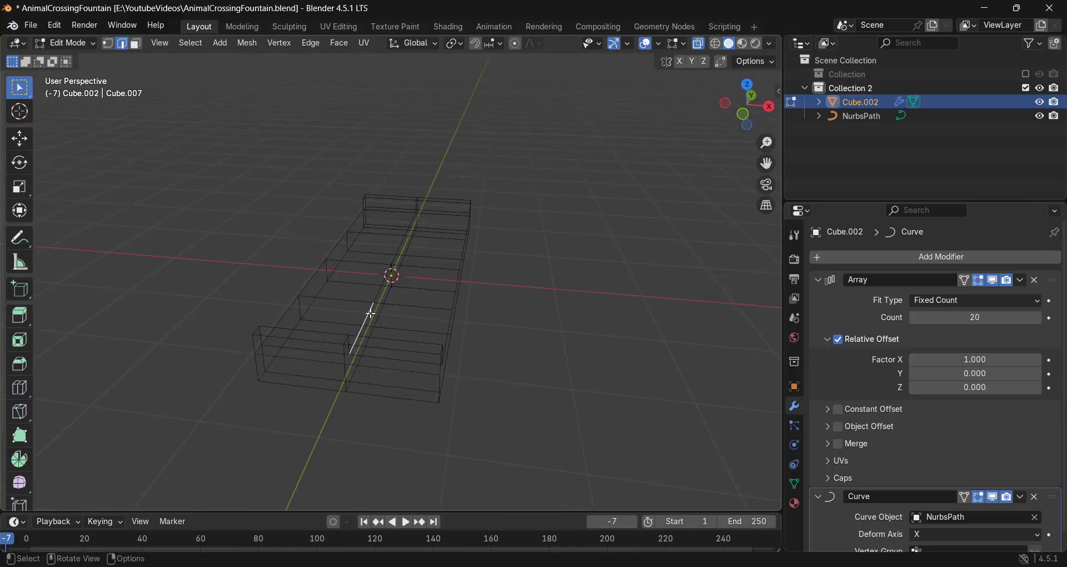
left_click(377, 296, "alt")
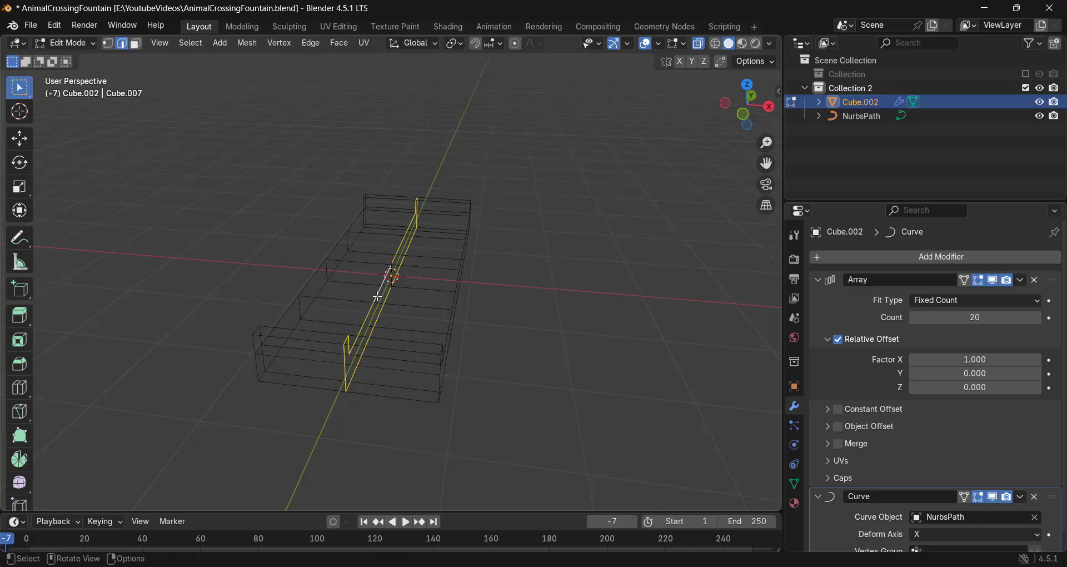
key("ctrl+b")
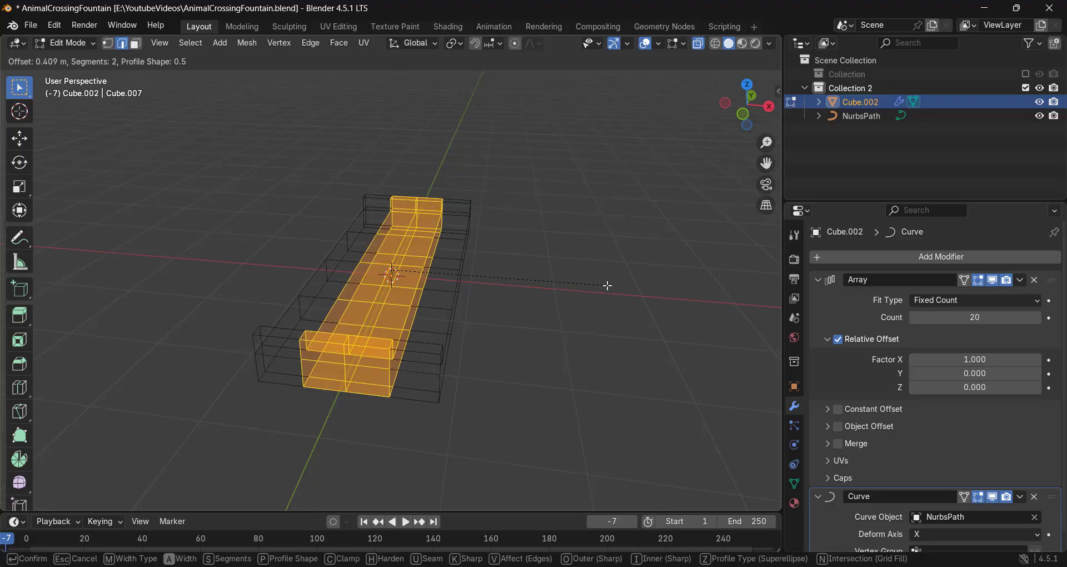
left_click(618, 282)
Step: Return to Object Mode, turn off X-ray and view the slide with solid shading
key("Tab")
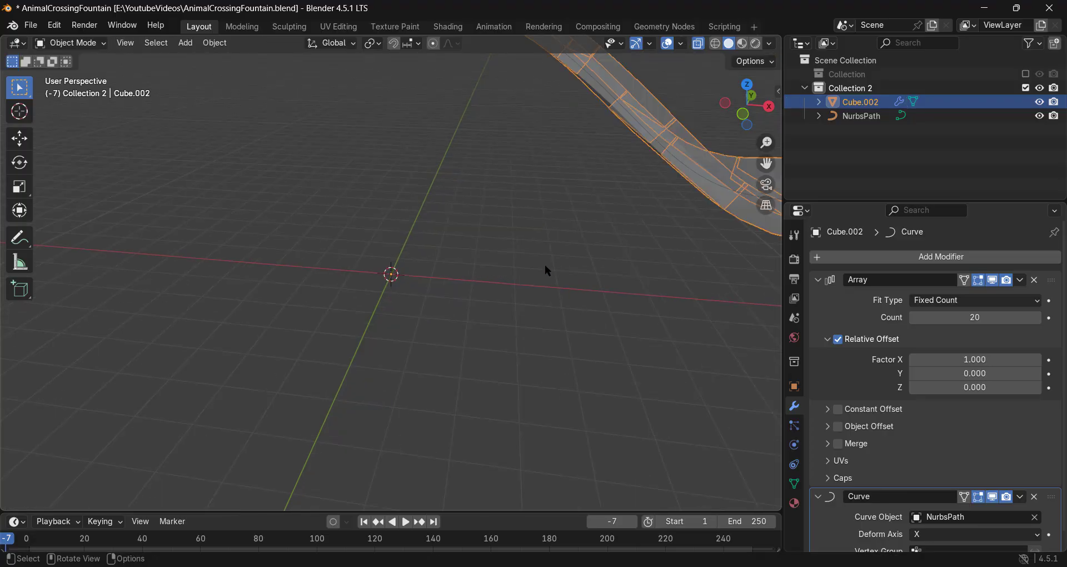
middle_click_drag(545, 264, 518, 253)
key("Tab")
key("Tab")
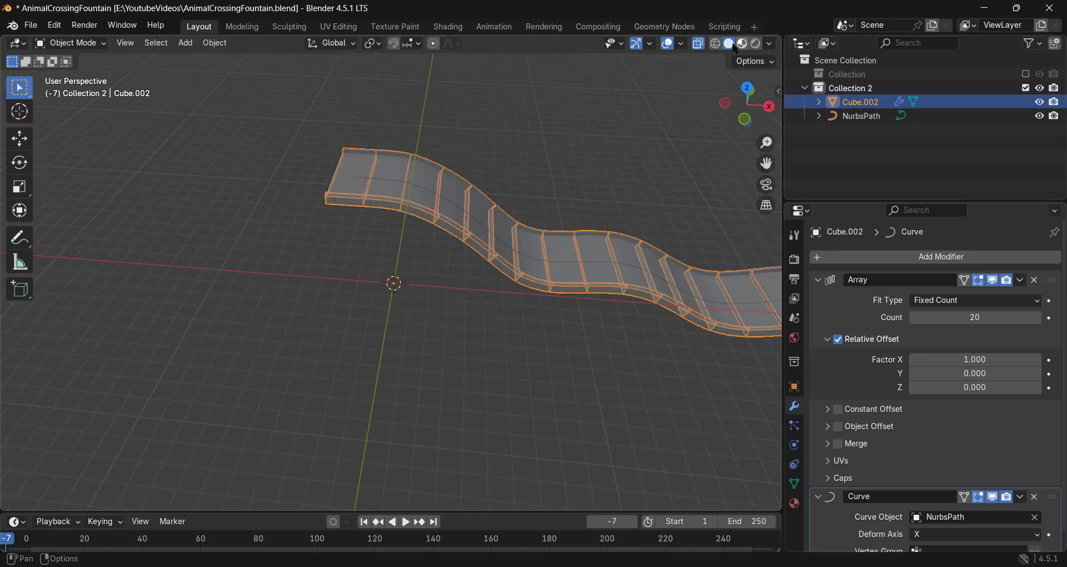
left_click(701, 45)
middle_click_drag(529, 172, 600, 233)
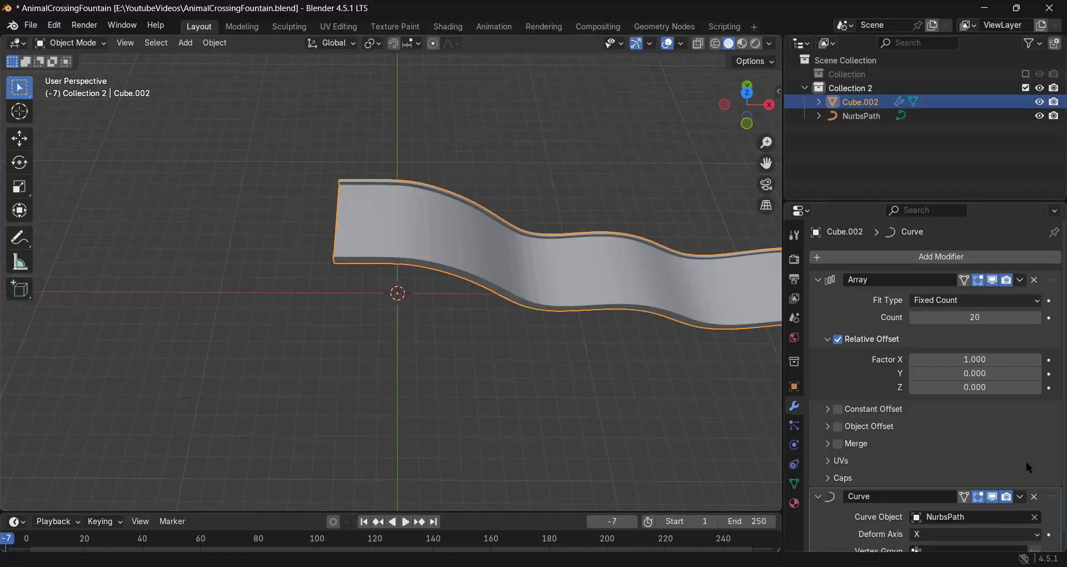
Step: Examine the slide's edge flow along the deck and rims in Edit Mode and its overall shape in Object Mode
key("Tab")
scroll(506, 231, "up", 3)
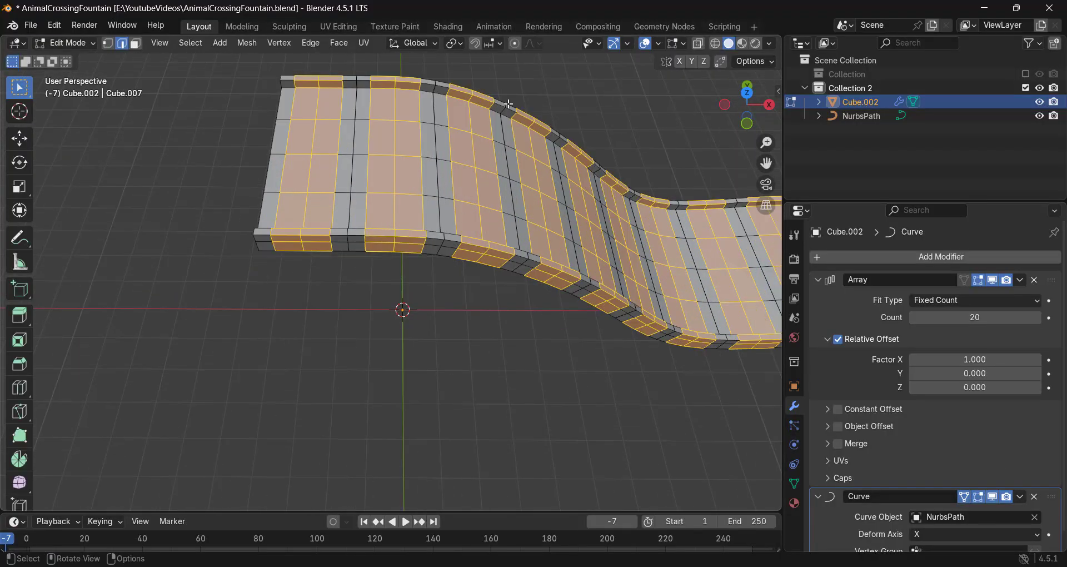
left_click(504, 98)
middle_click_drag(516, 135, 467, 209, "shift")
scroll(389, 166, "up", 3)
scroll(377, 161, "down", 4)
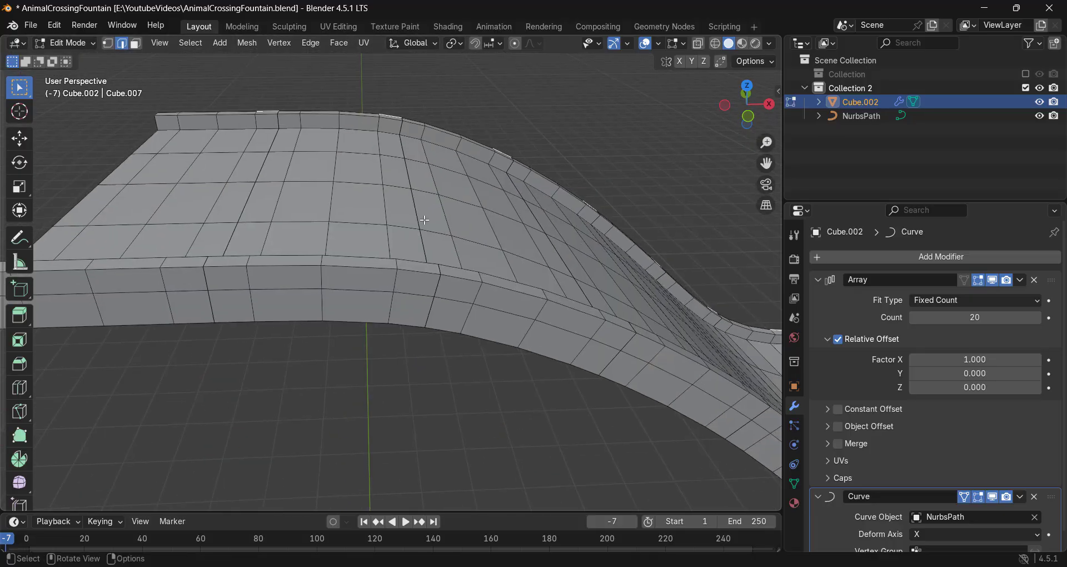
key("Tab")
scroll(434, 211, "down", 3)
middle_click_drag(557, 241, 538, 227)
scroll(381, 227, "down", 3)
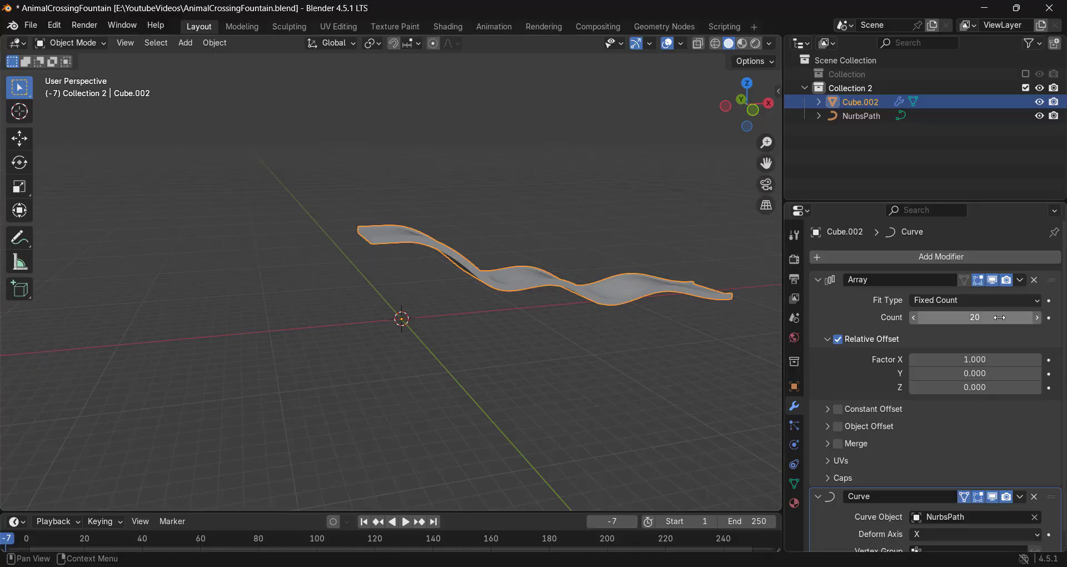
scroll(499, 380, "up", 2)
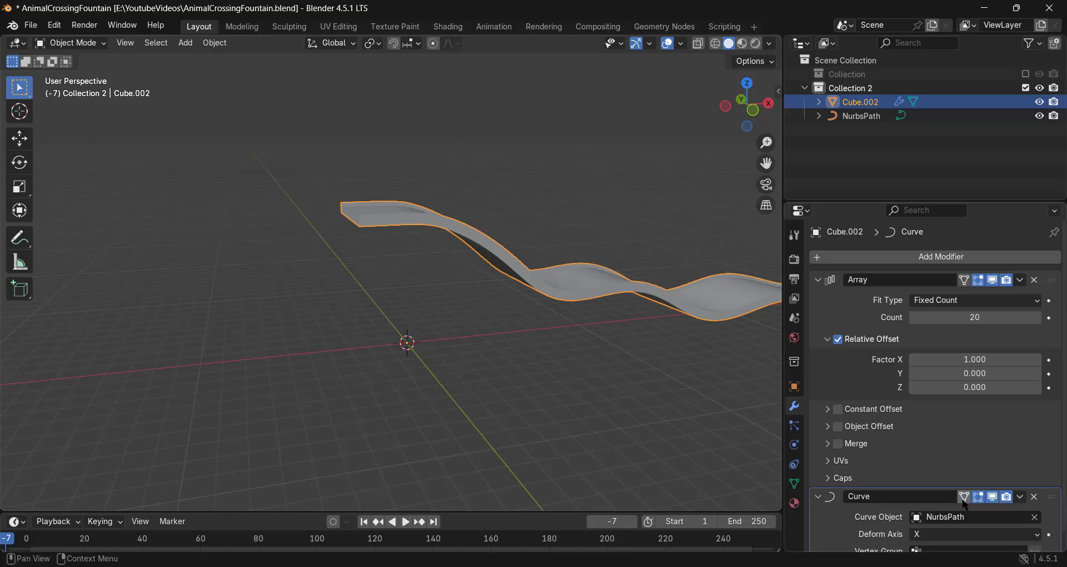
Step: Hide the Array and Curve modifiers in the viewport and edit the single base segment in face selection mode
left_click(994, 281)
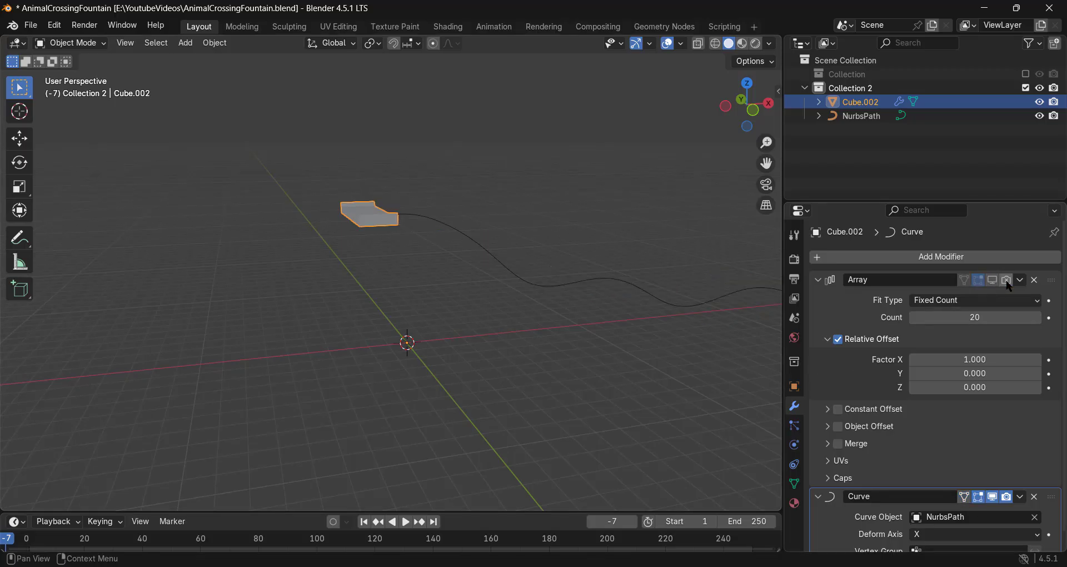
middle_click_drag(489, 355, 411, 279)
key("Tab")
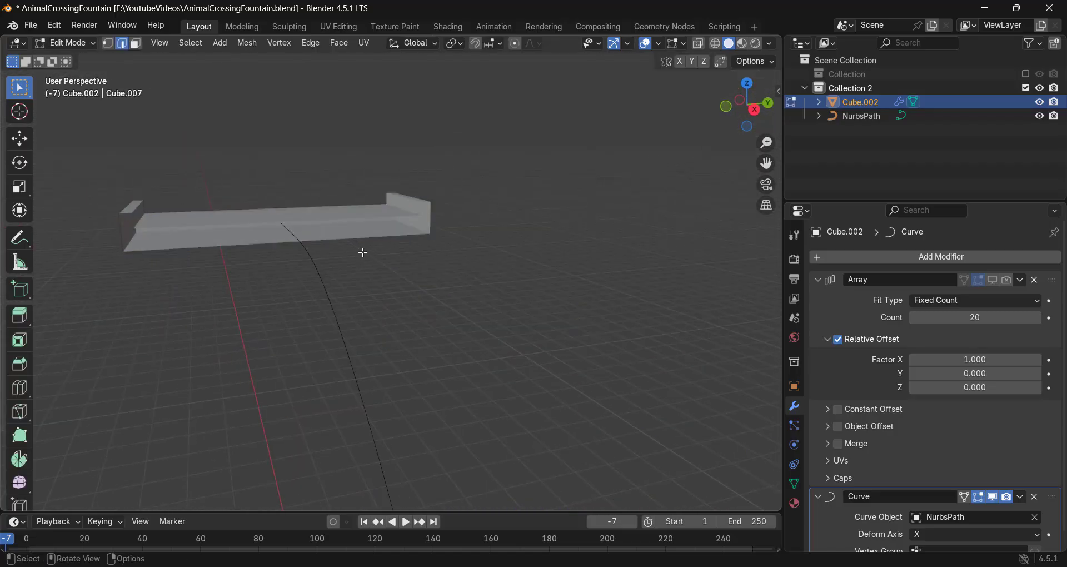
key("Tab")
middle_click_drag(413, 242, 501, 259)
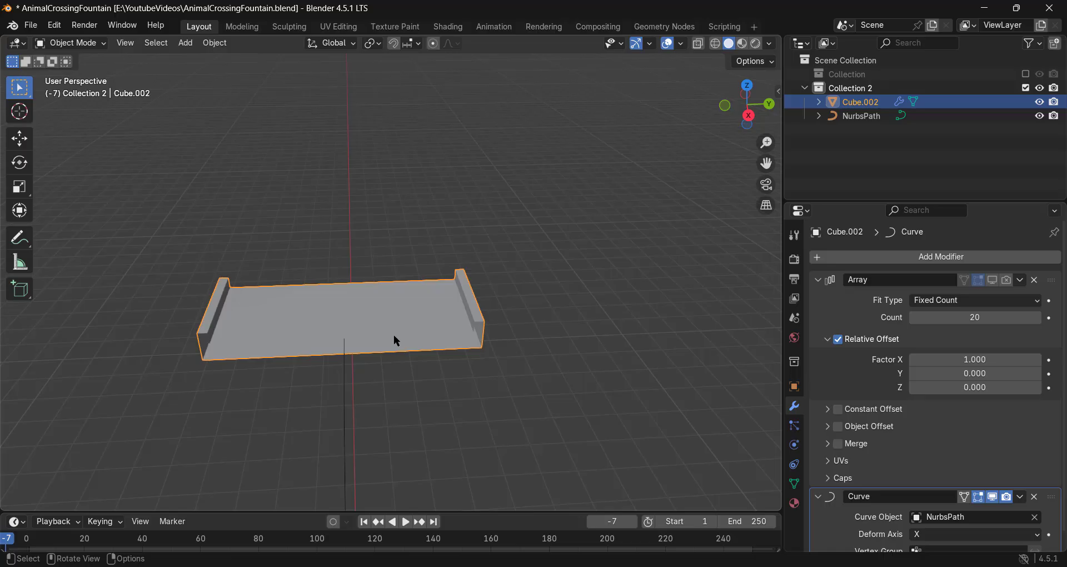
key("Tab")
key("3")
key("alt+z")
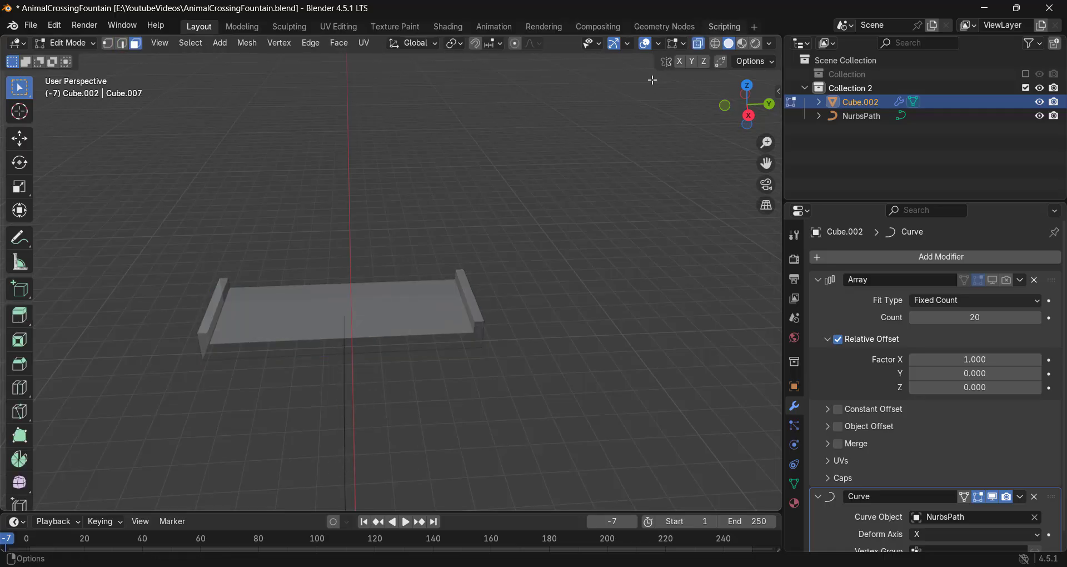
key("alt+z")
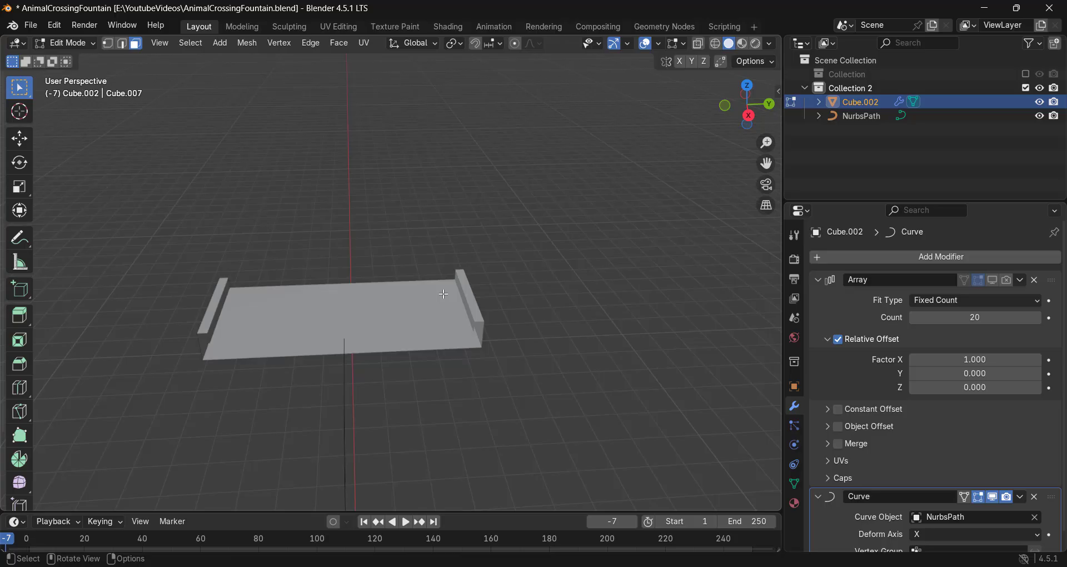
left_click(992, 497)
Step: Select all top and bottom deck faces of the base segment between the two rims, using X-ray
scroll(475, 445, "down", 5)
middle_click_drag(430, 434, 455, 302, "shift")
scroll(470, 310, "up", 6)
left_click_drag(439, 183, 344, 448)
key("alt+z")
left_click_drag(290, 335, 229, 400)
left_click_drag(257, 235, 165, 365, "shift")
middle_click_drag(225, 339, 237, 337)
left_click_drag(276, 203, 215, 385, "shift")
middle_click_drag(216, 385, 348, 385)
Step: Give the base segment the existing Middle material in its first material slot
left_click(794, 503)
middle_click_drag(580, 336, 558, 279)
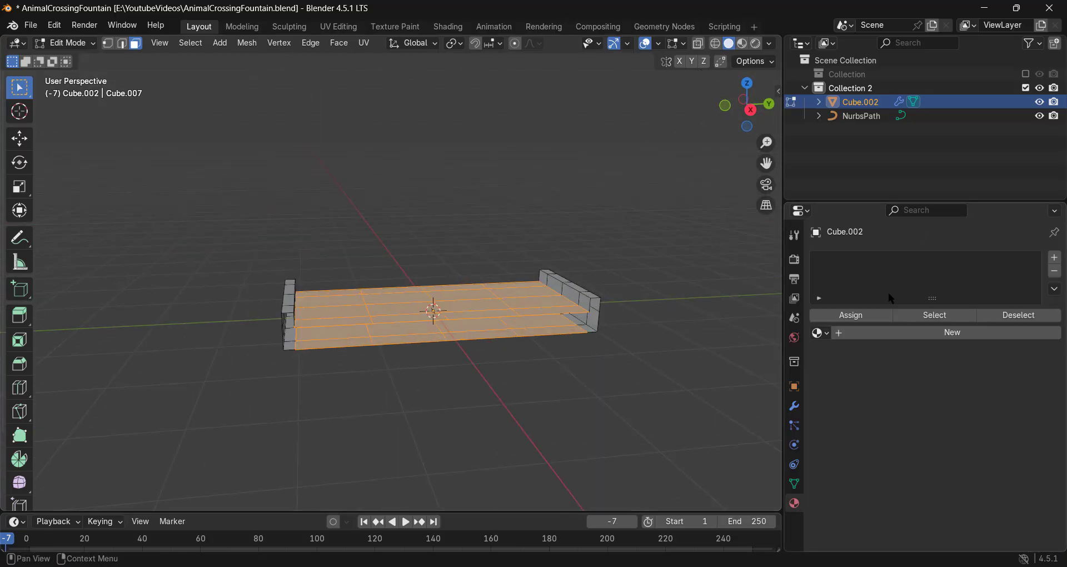
left_click(825, 333)
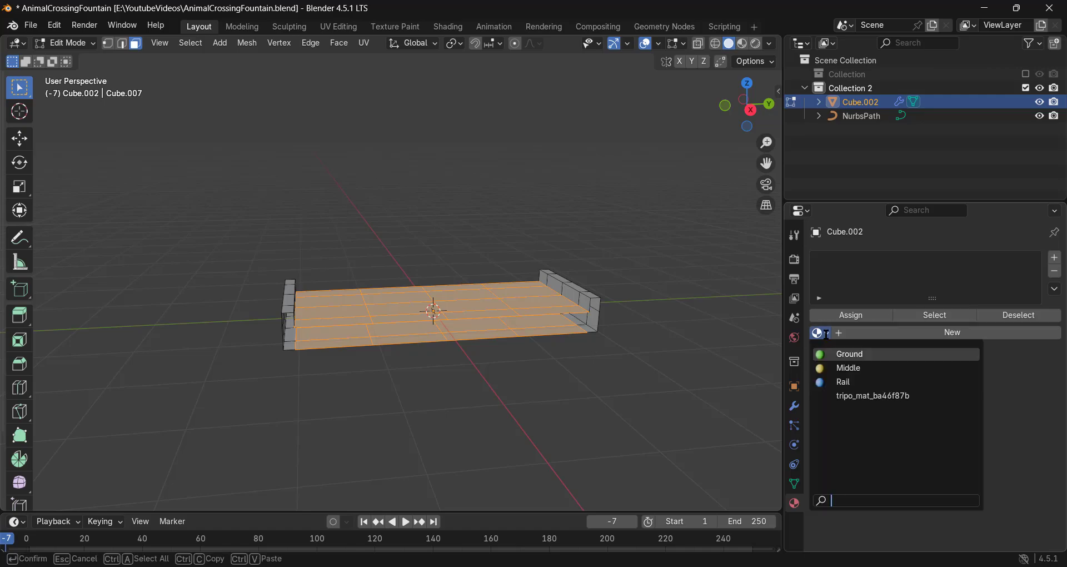
left_click(847, 367)
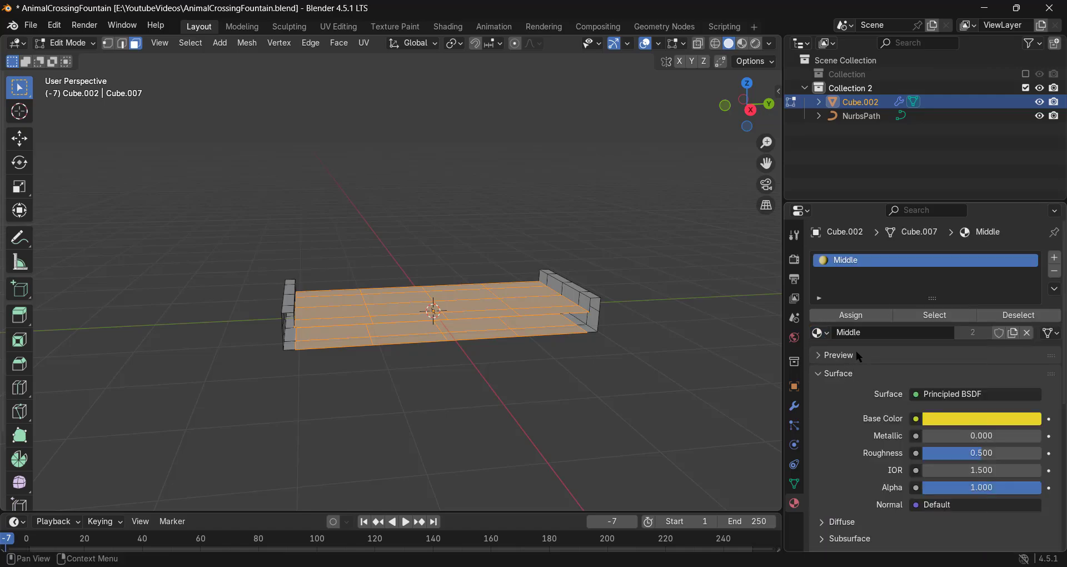
scroll(367, 358, "up", 3)
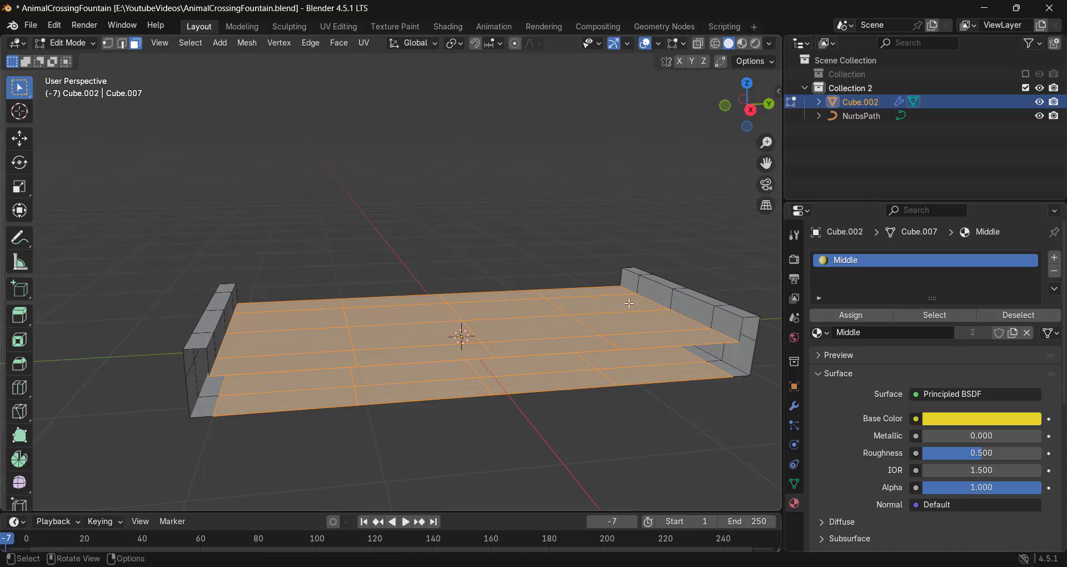
Step: Invert the selection to the two rims and assign them the existing Rail material in a second slot
key("ctrl+i")
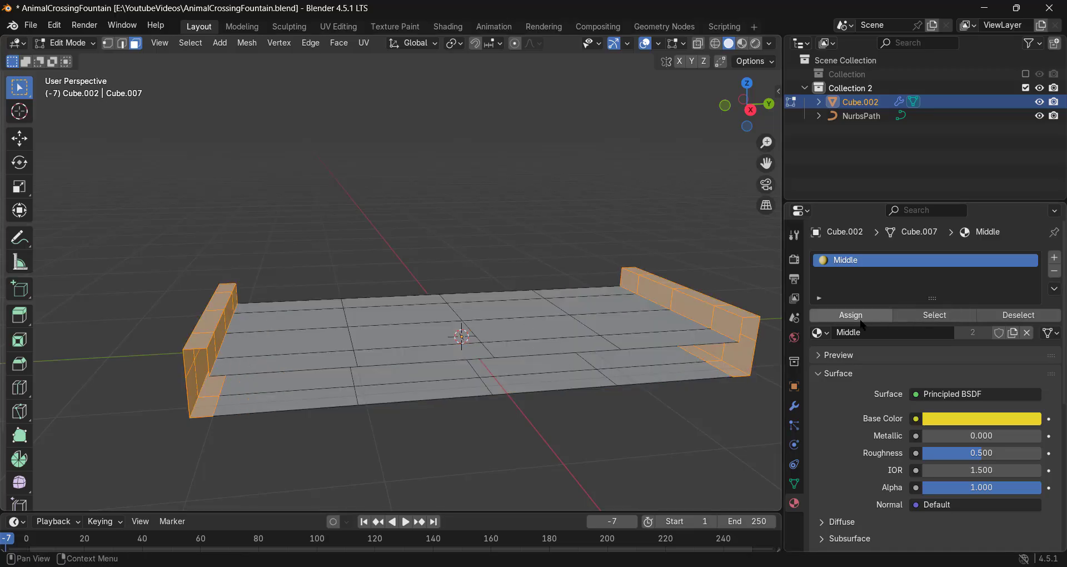
middle_click_drag(631, 352, 623, 310)
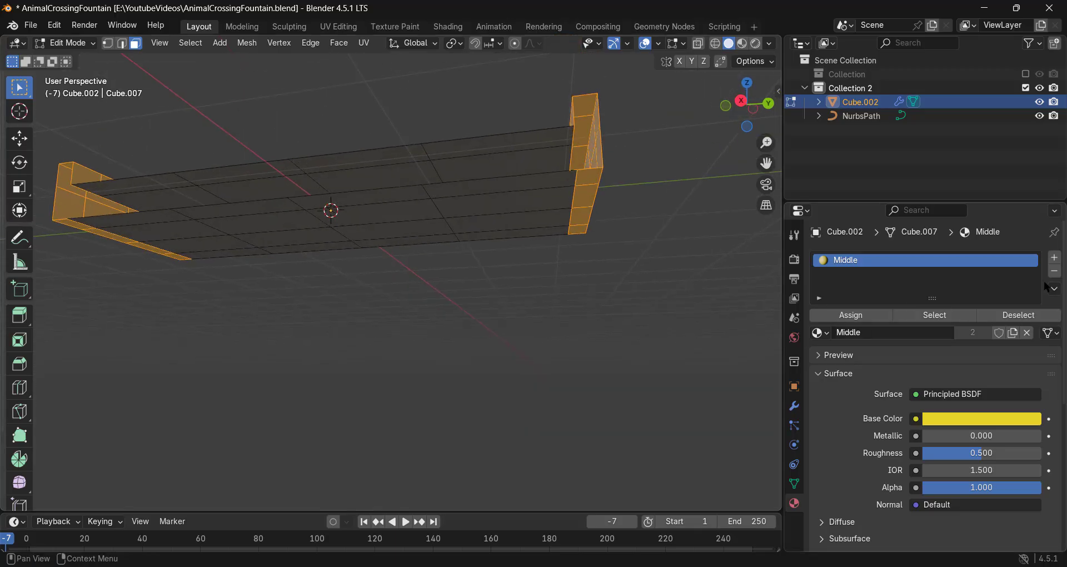
left_click(1054, 258)
left_click(819, 354)
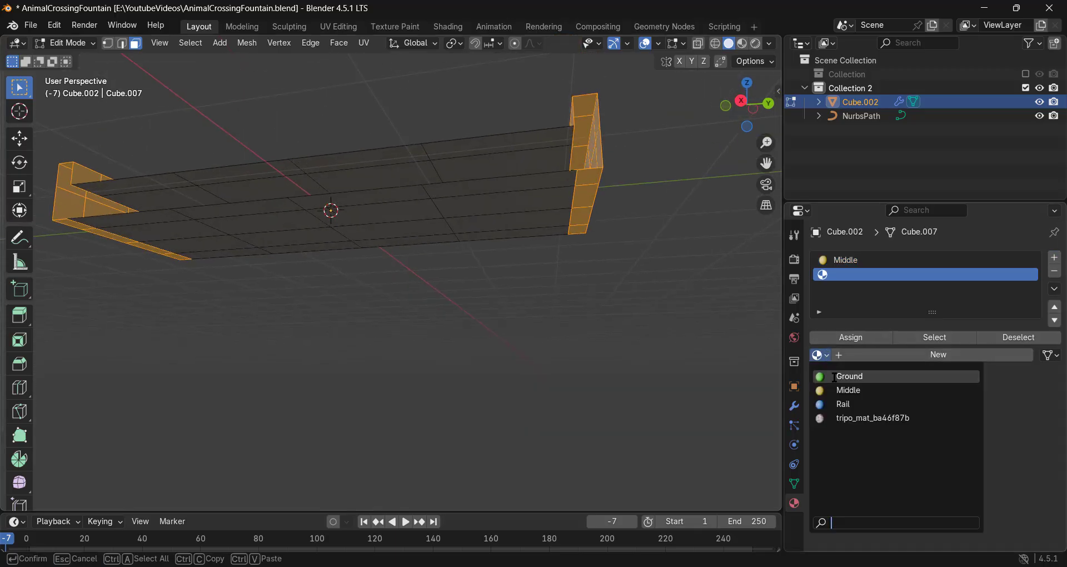
left_click(844, 403)
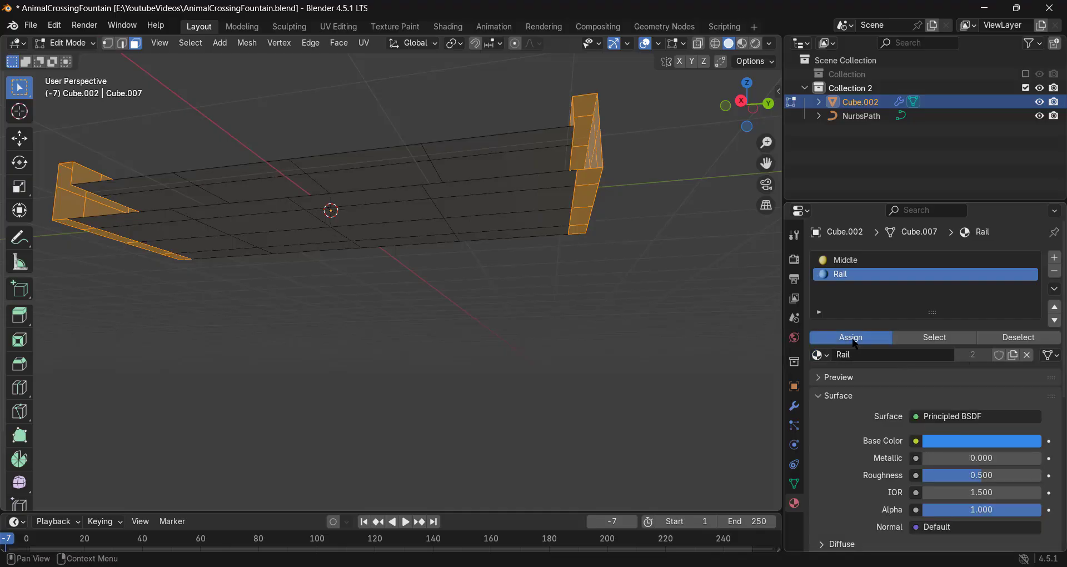
middle_click_drag(739, 355, 656, 363)
Step: Switch to Material Preview and Object Mode, and show the Array and Curve modifiers in the viewport again
left_click(742, 43)
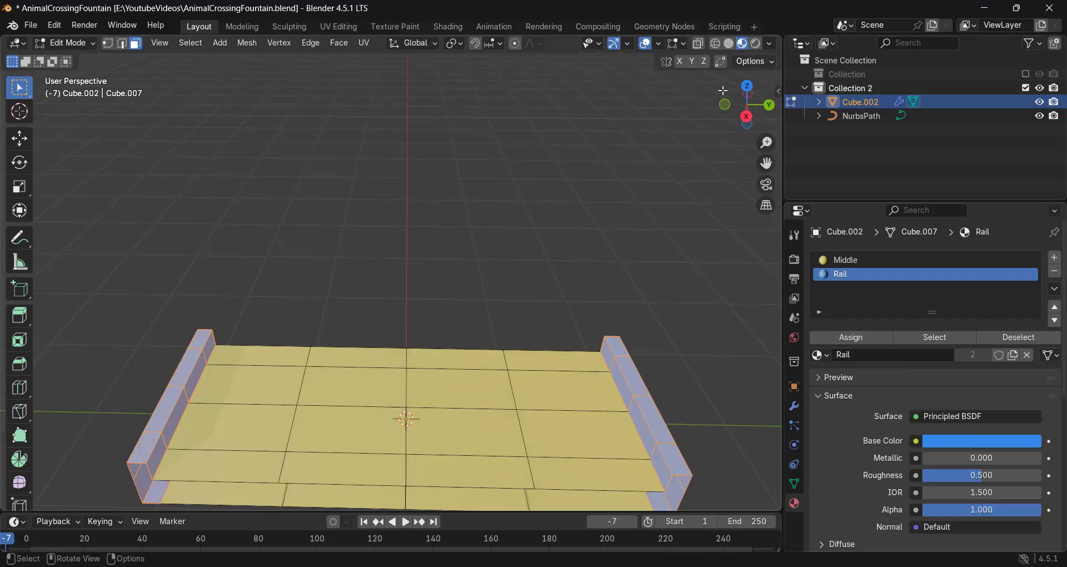
key("Tab")
scroll(556, 331, "down", 4)
middle_click_drag(483, 333, 562, 324)
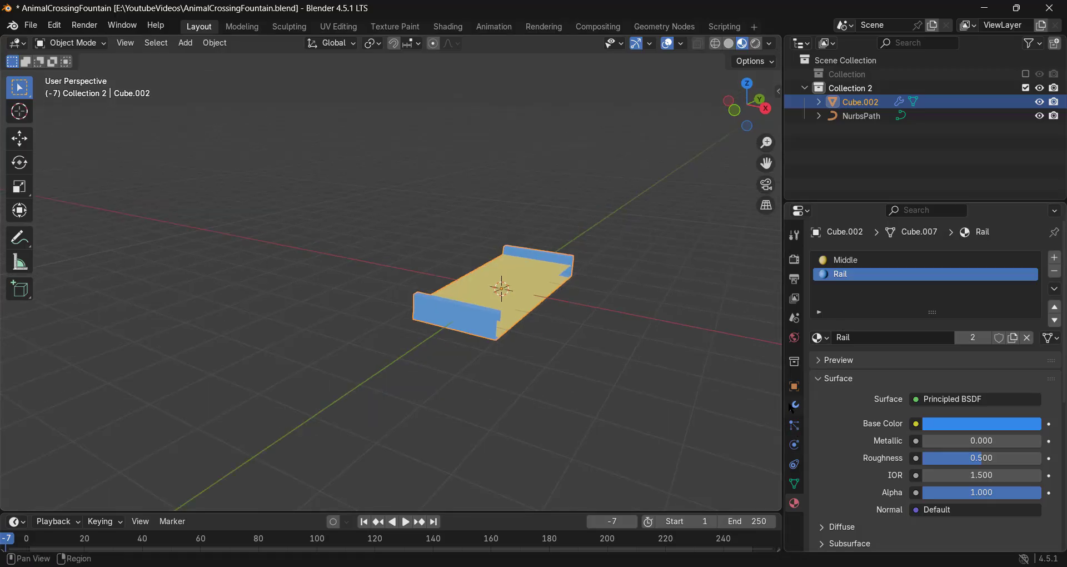
scroll(659, 378, "down", 5)
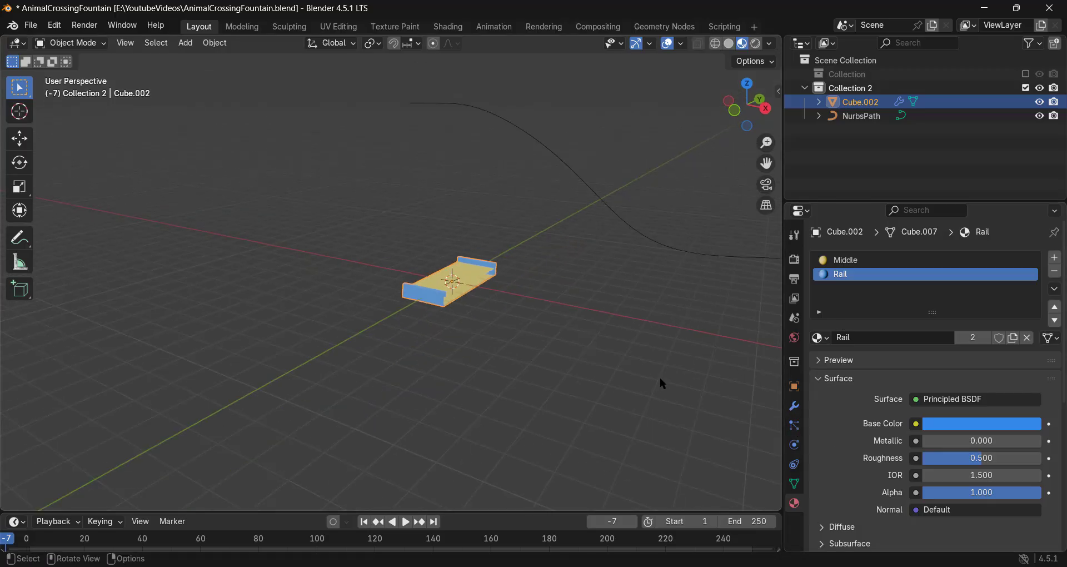
left_click(794, 426)
left_click(794, 409)
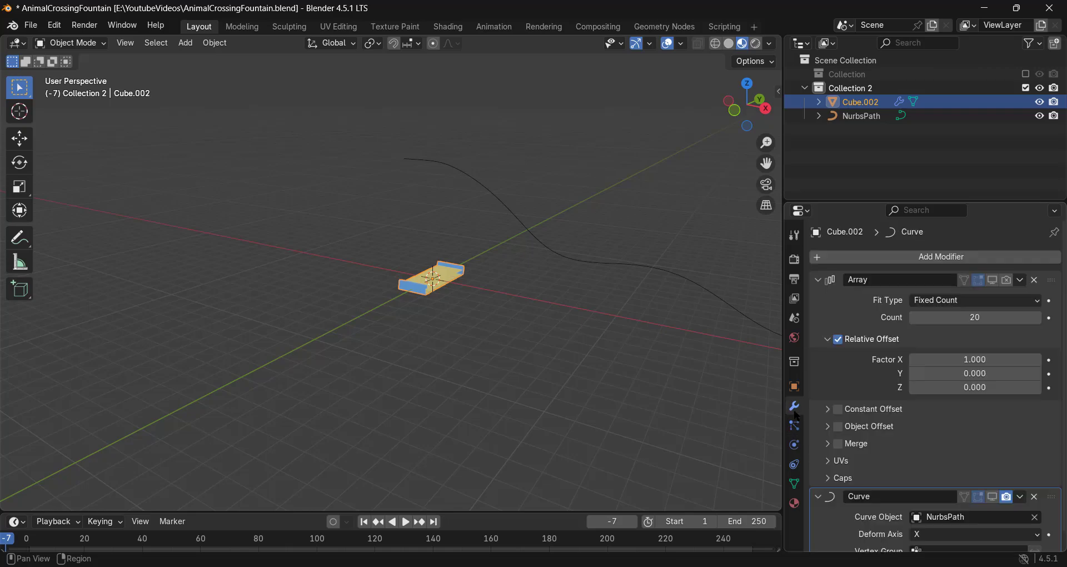
left_click(997, 280)
left_click(997, 497)
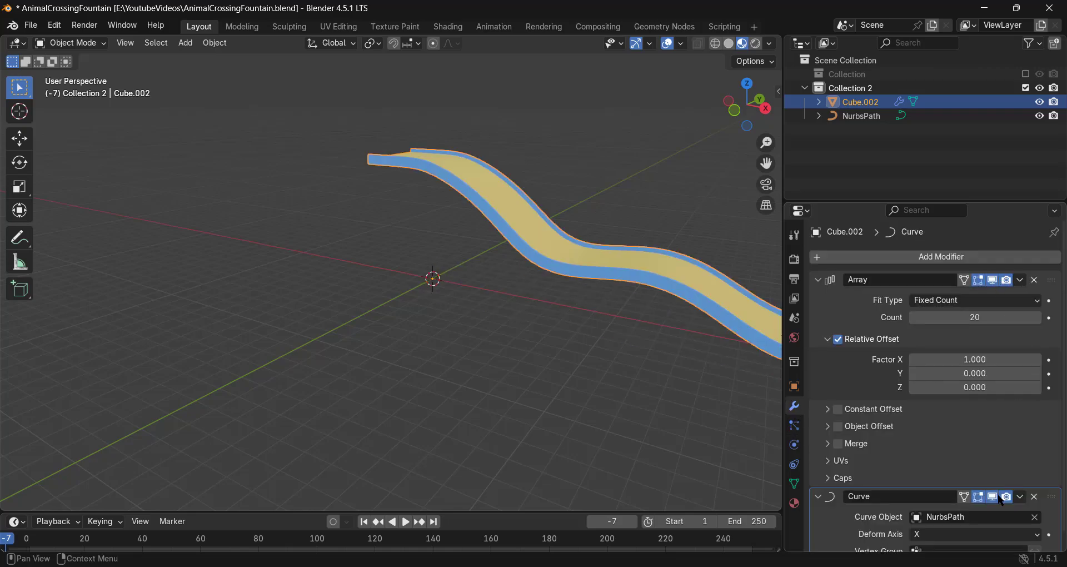
middle_click_drag(458, 312, 373, 366)
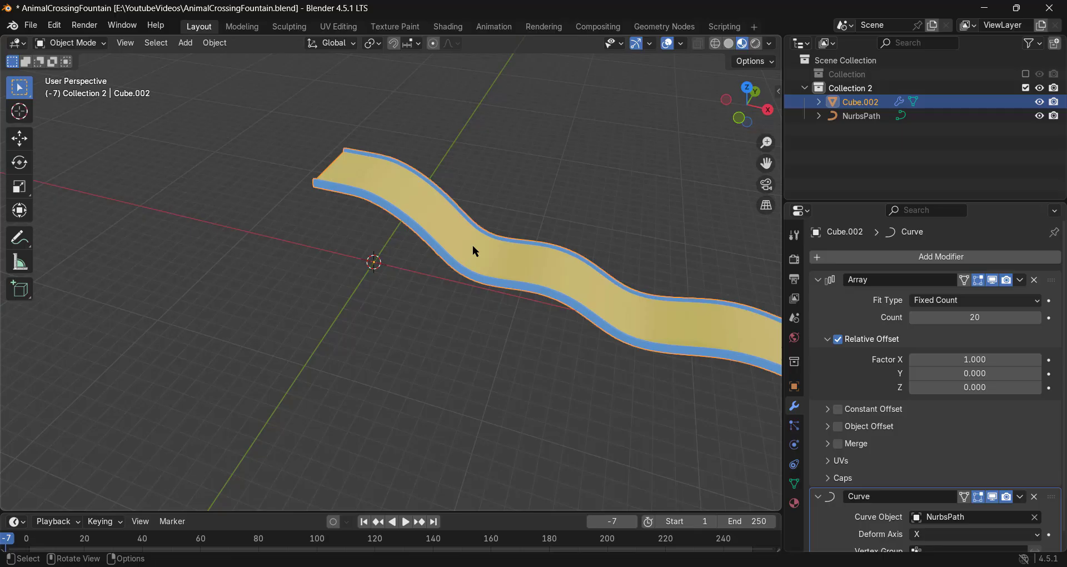
middle_click_drag(472, 245, 379, 299)
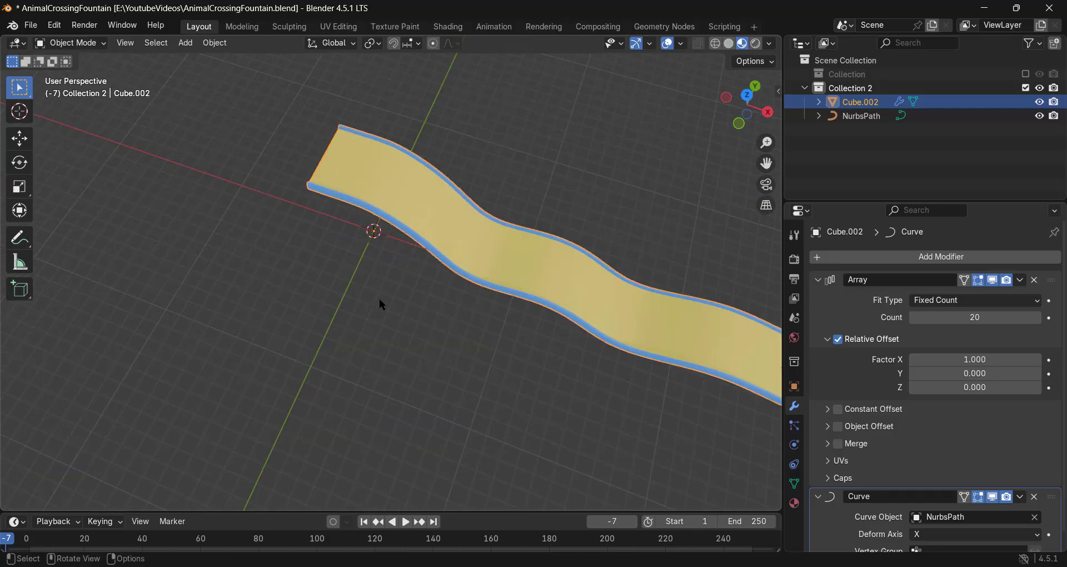
Step: Add a mesh plane as ground beneath the slide and scale it up uniformly by about 25
key("shift+a")
mouse_move(336, 288)
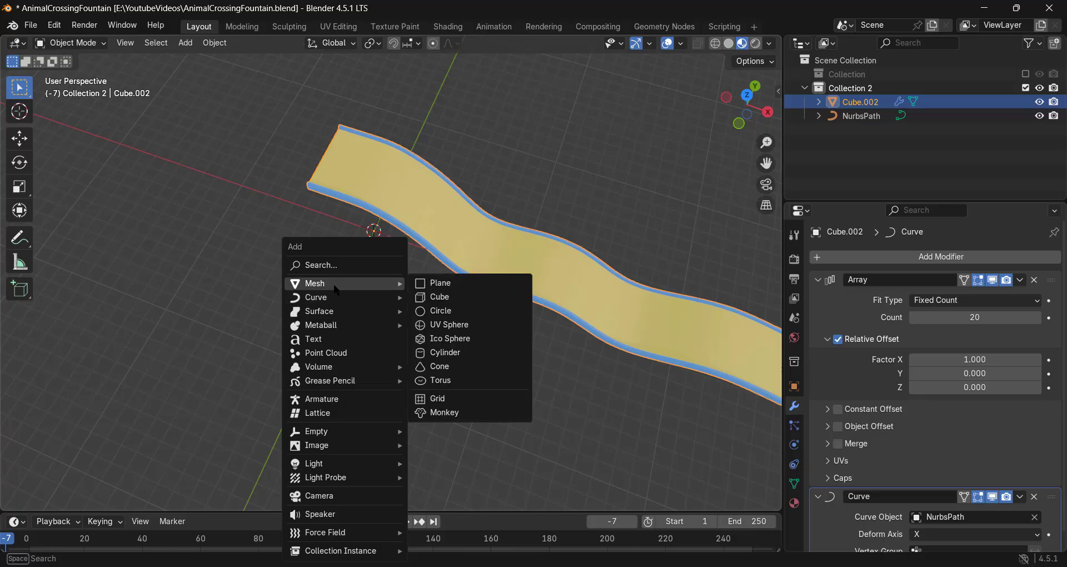
left_click(429, 283)
scroll(430, 283, "down", 4)
middle_click_drag(456, 287, 471, 274)
key("s")
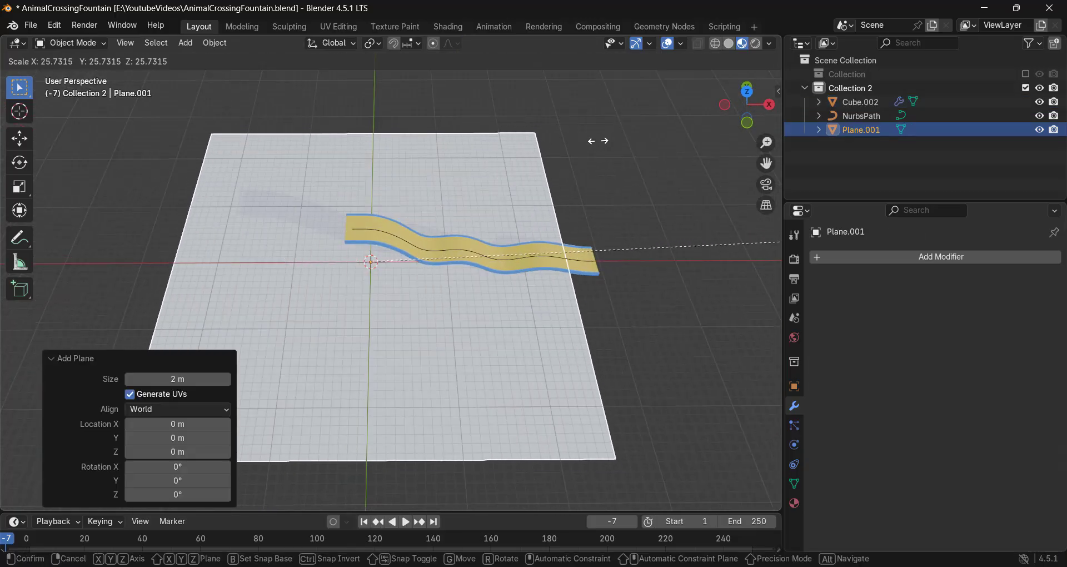
left_click(620, 244)
Step: Stretch the ground plane along X so it extends well past both ends of the slide
key("s")
key("z")
right_click(554, 244)
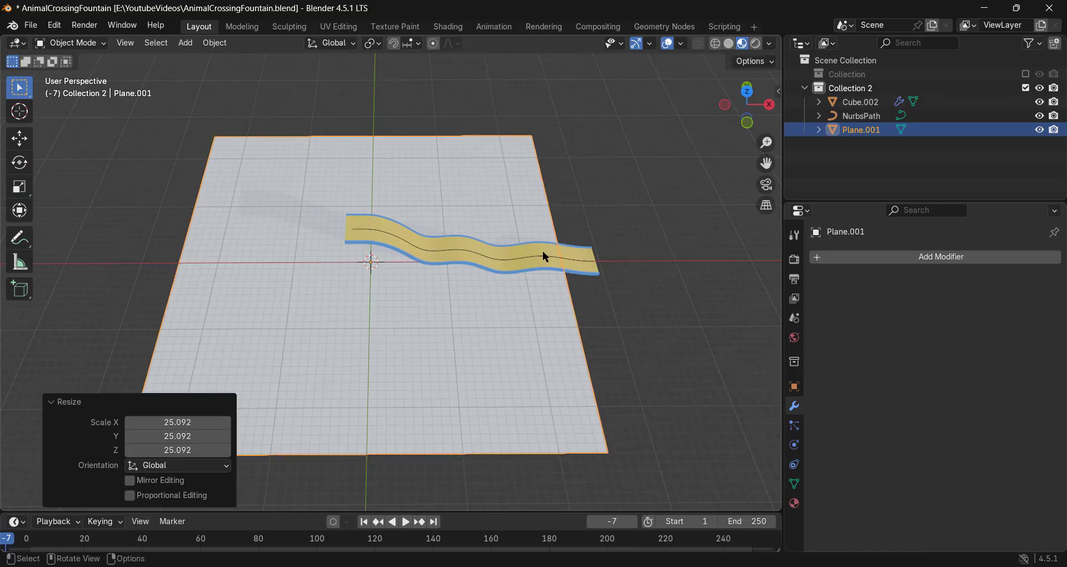
middle_click_drag(542, 251, 722, 295)
key("s")
key("x")
left_click(750, 253)
Step: Give the ground plane the existing Ground material while in Edit Mode
key("Tab")
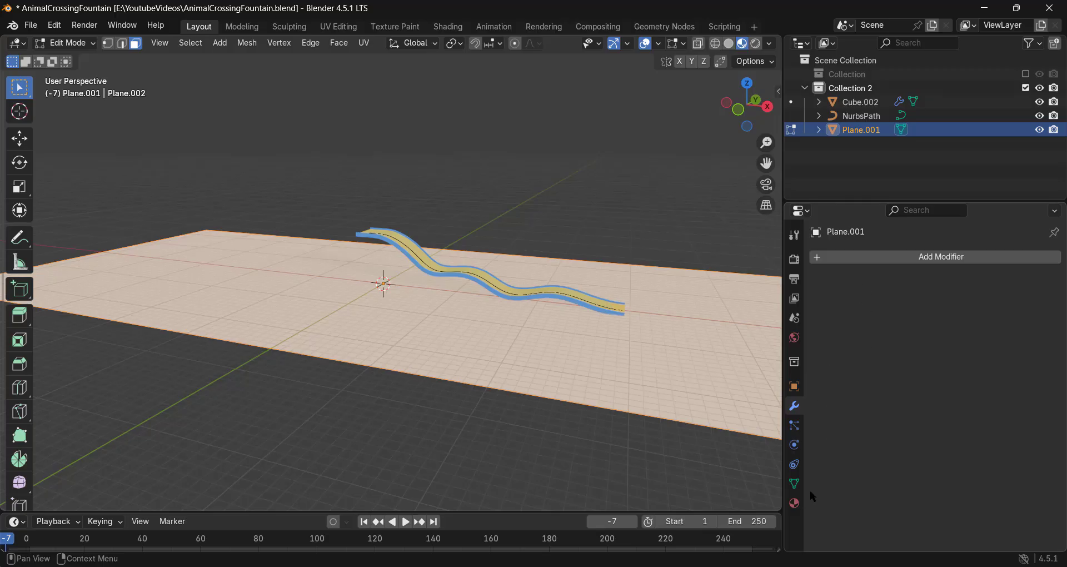
left_click(793, 503)
left_click(820, 333)
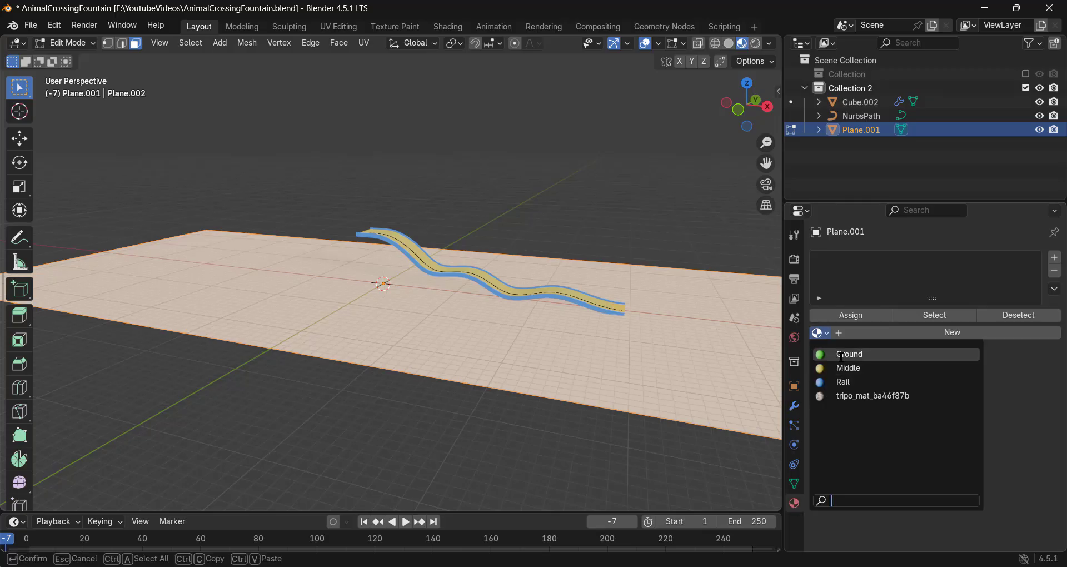
left_click(841, 356)
left_click(548, 215)
mouse_move(450, 222)
middle_mouse_down()
mouse_move(408, 267)
mouse_move(453, 228)
middle_mouse_up()
scroll(333, 253, "up", 3)
middle_click_drag(325, 251, 481, 316)
scroll(424, 295, "up", 3)
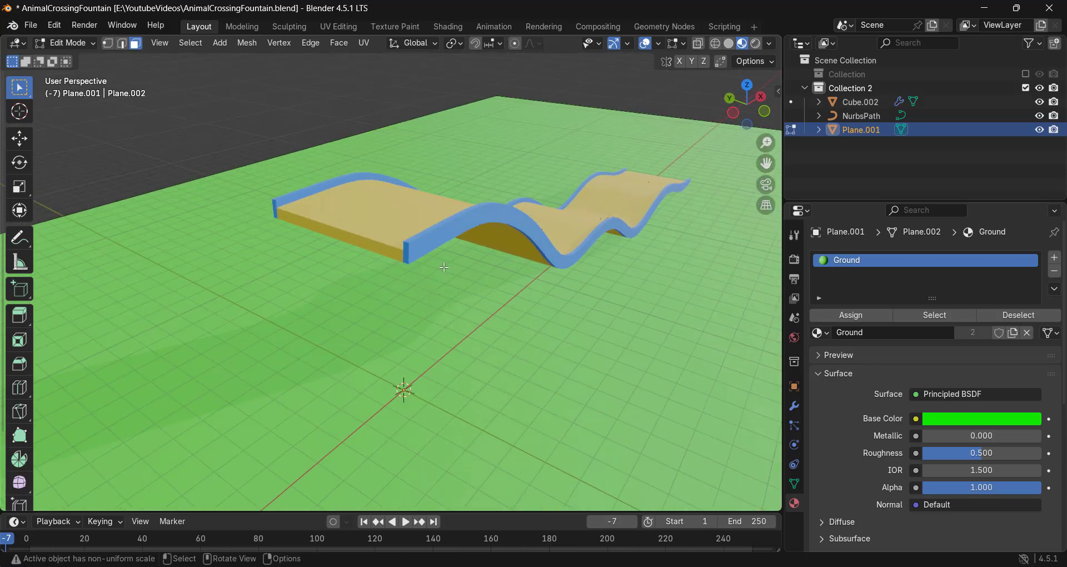
key("shift+a")
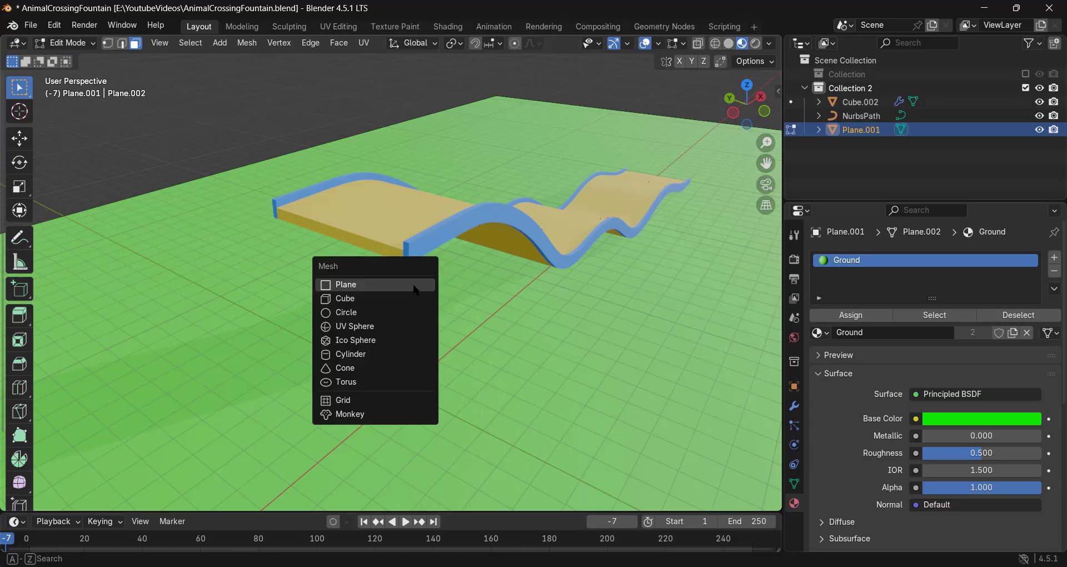
left_click(392, 298)
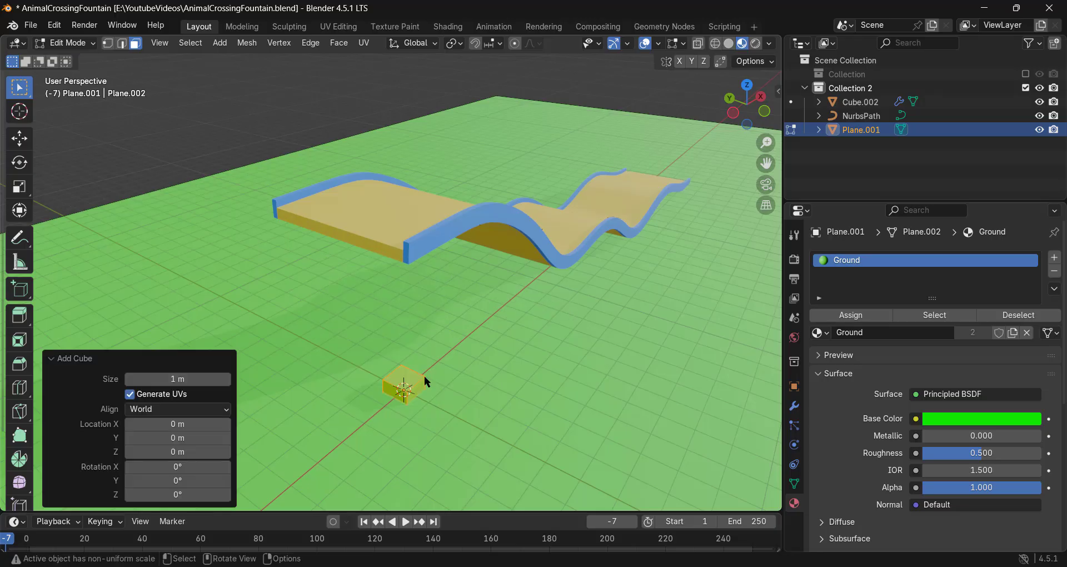
key("Tab")
middle_click_drag(424, 376, 428, 399)
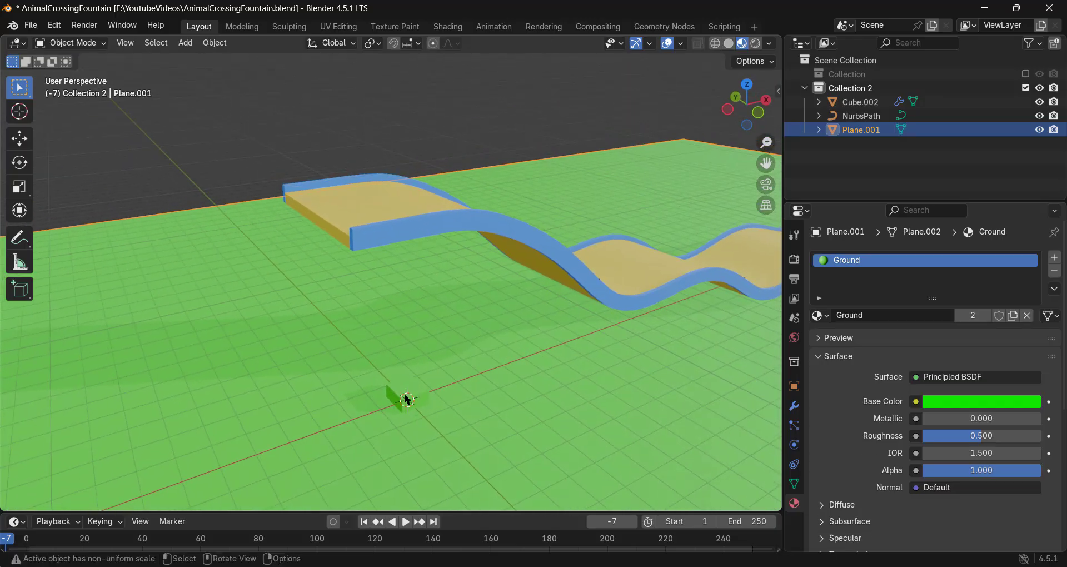
key("ctrl+z")
key("ctrl+z")
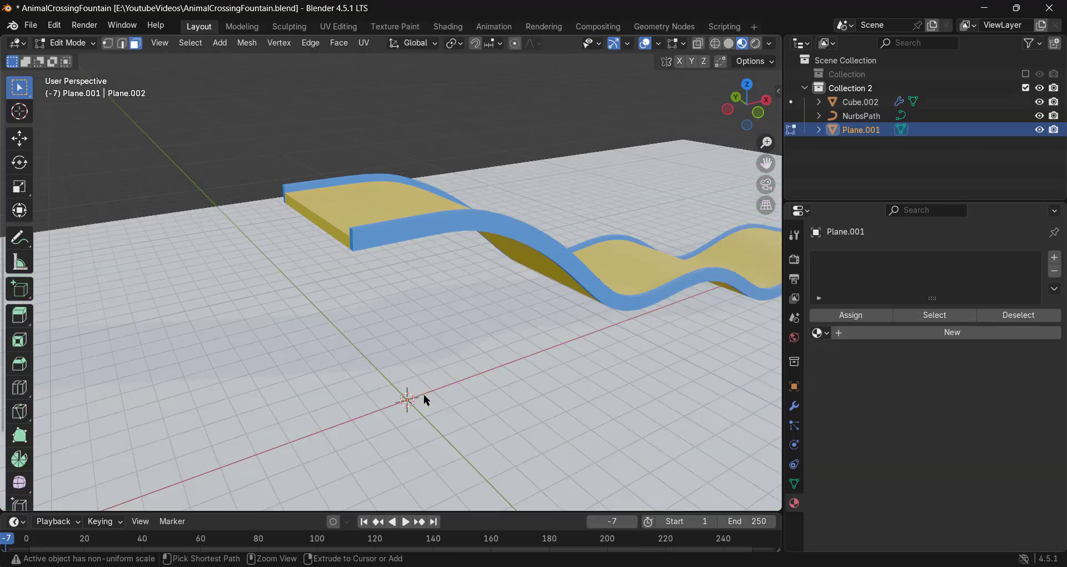
Step: Return to Object Mode, select the ground plane and assign it the existing Ground material
key("Tab")
left_click(277, 141)
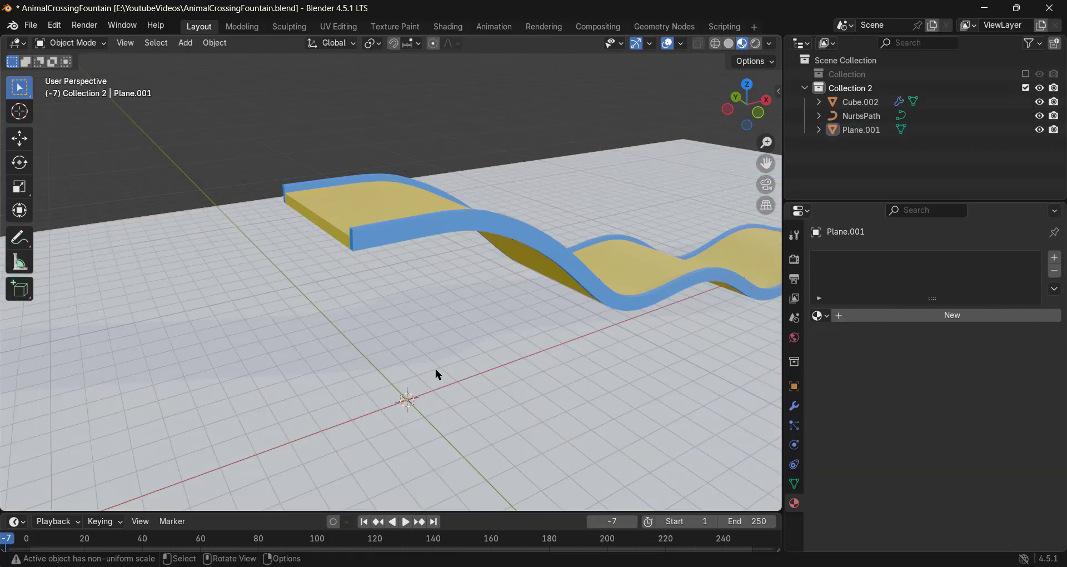
left_click(459, 354)
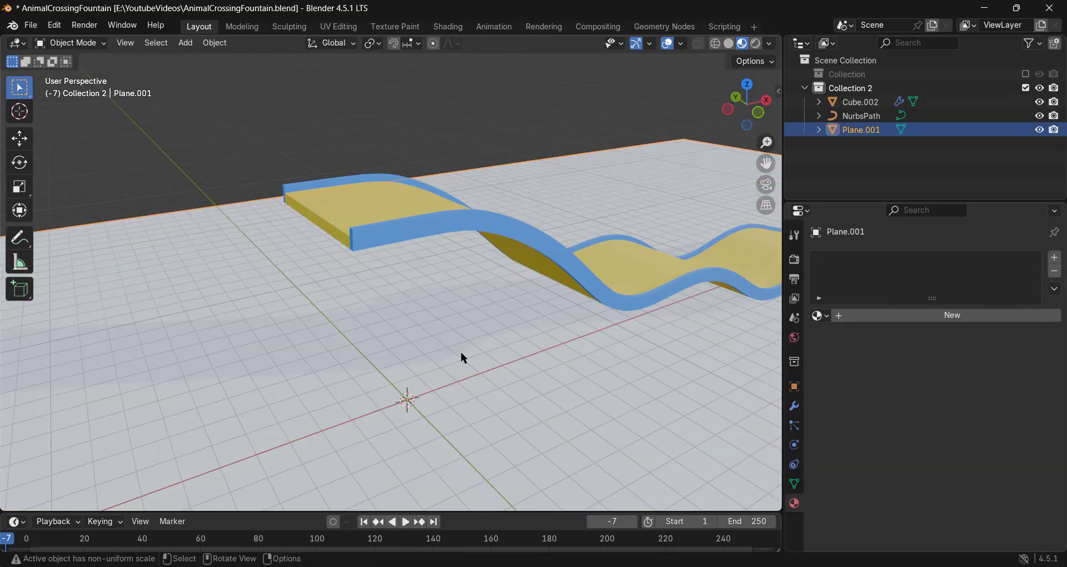
left_click(820, 317)
left_click(833, 336)
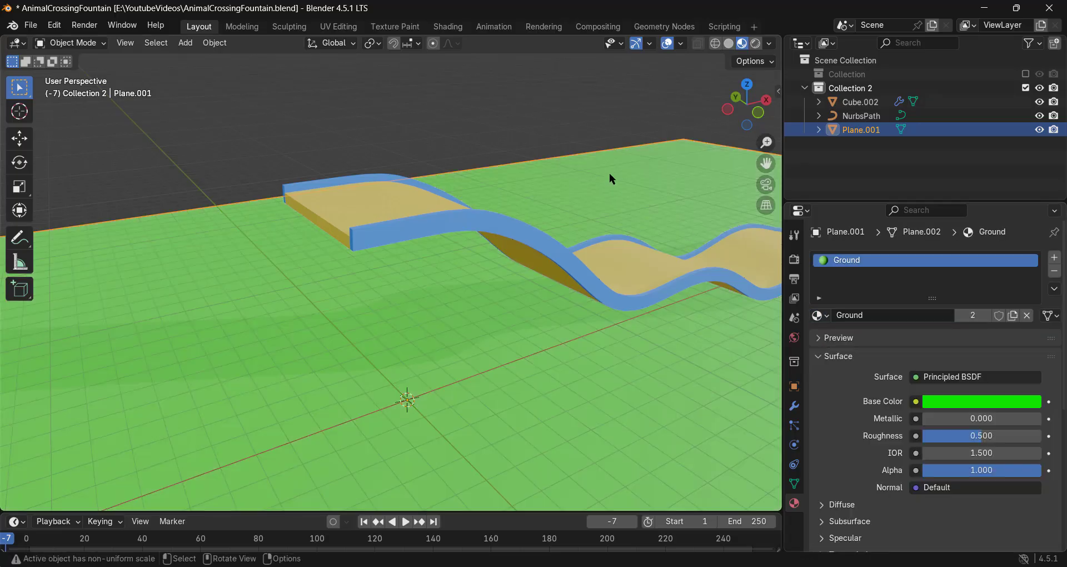
Step: Deselect the ground plane, add a cube as a separate object and enter Edit Mode on it
left_click(511, 102)
key("shift+a")
mouse_move(458, 206)
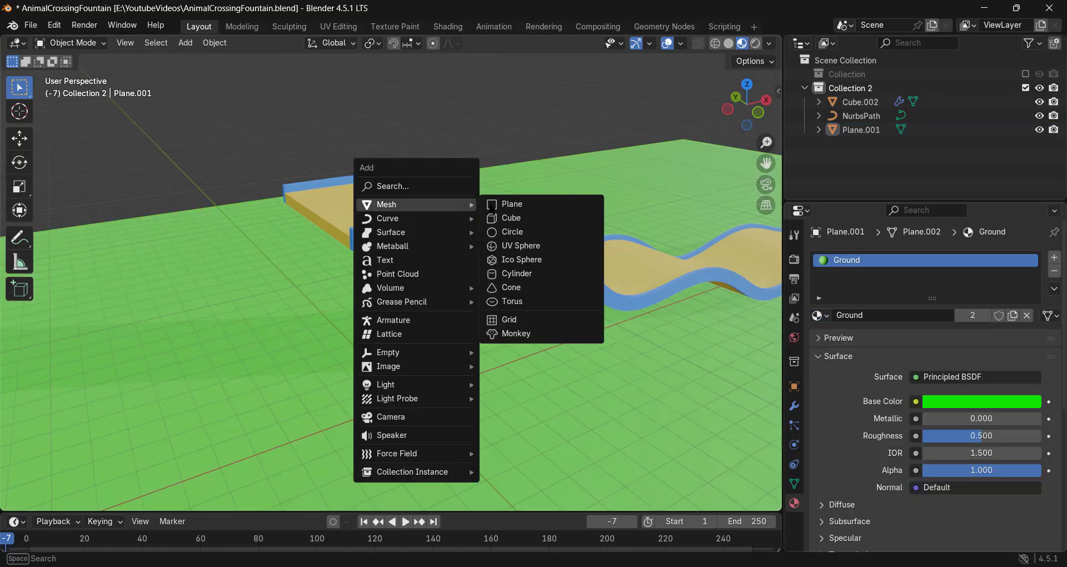
left_click(502, 222)
key("Tab")
middle_click_drag(460, 408, 480, 413)
key("s")
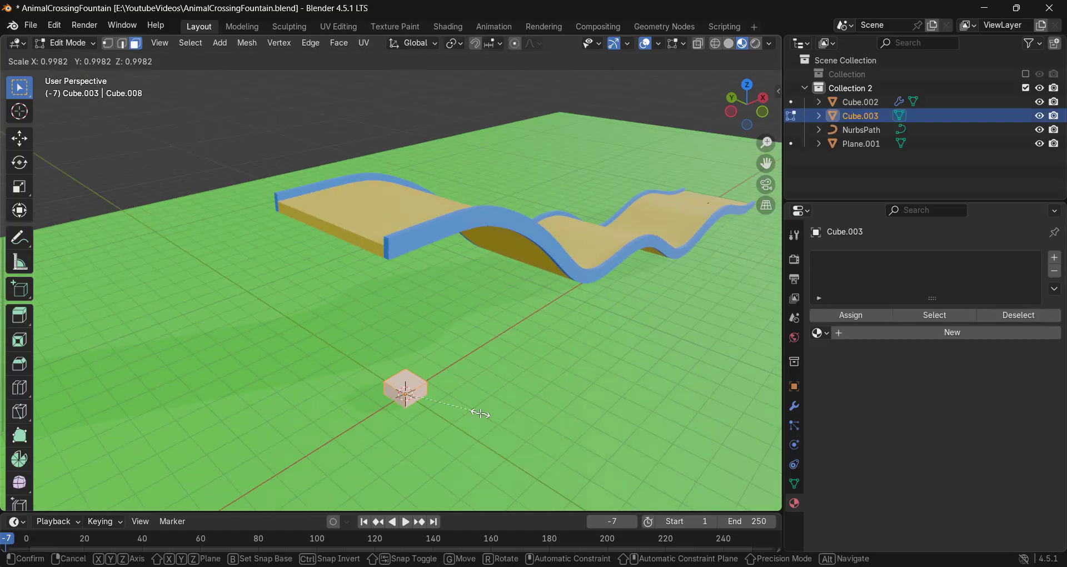
right_click(480, 414)
Step: Move the cube up about 6.93 m and about -3.3 m along X to the slide's upper end
key("KP_3")
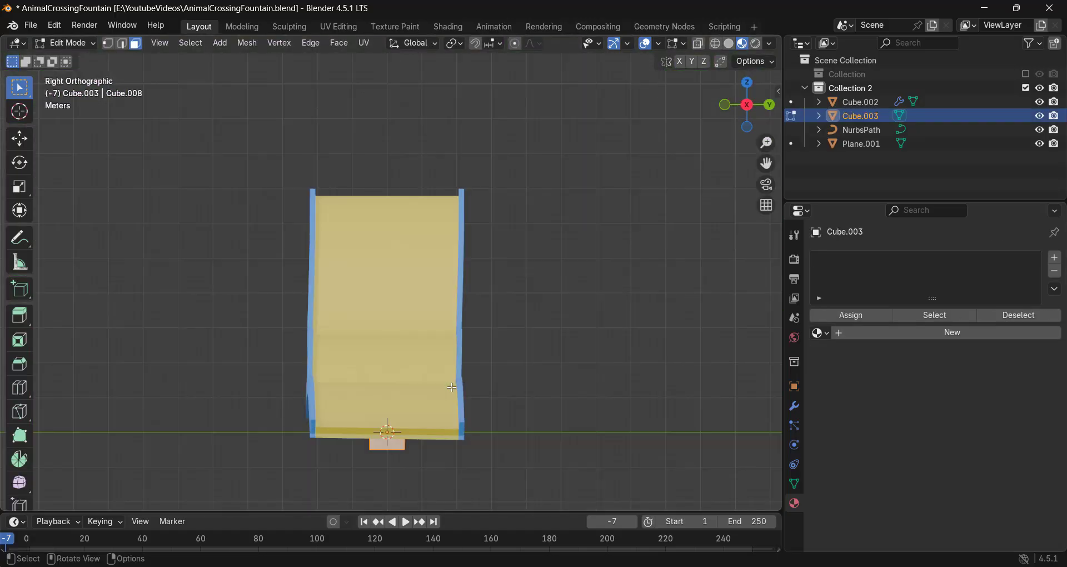
key("KP_1")
key("g")
key("z")
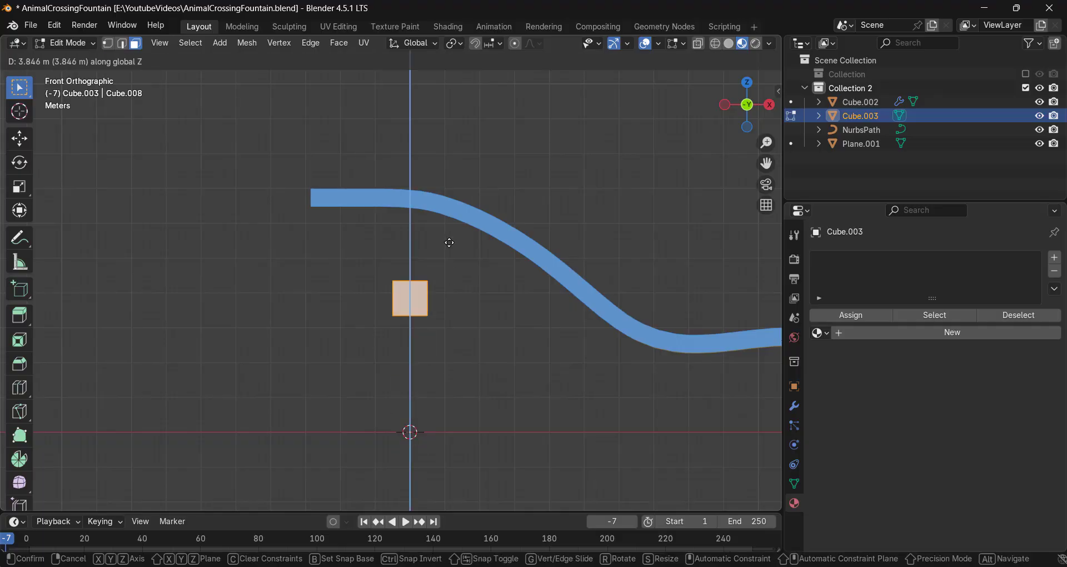
left_click(450, 157)
key("g")
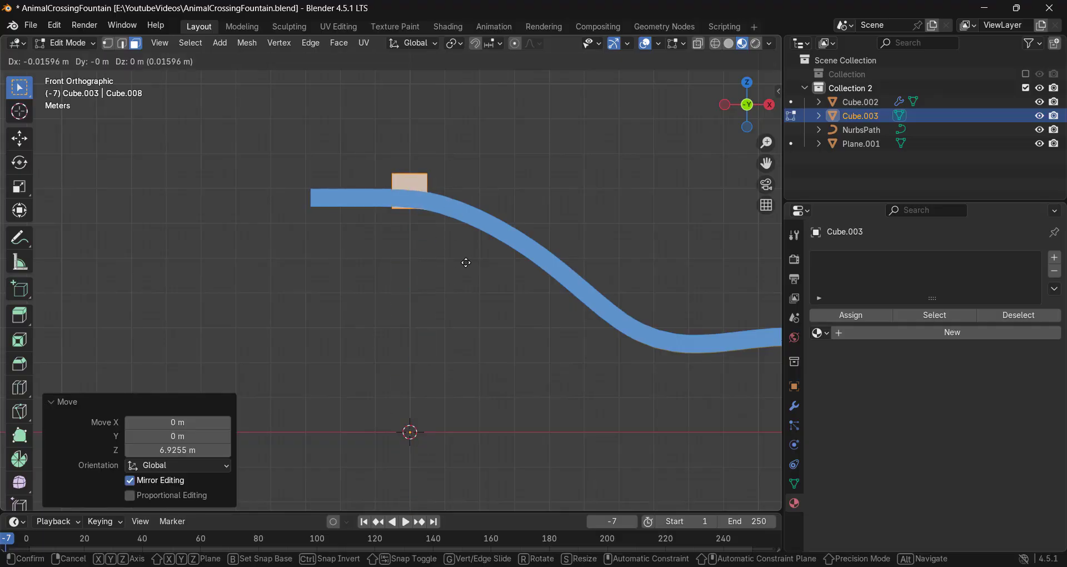
key("y")
key("x")
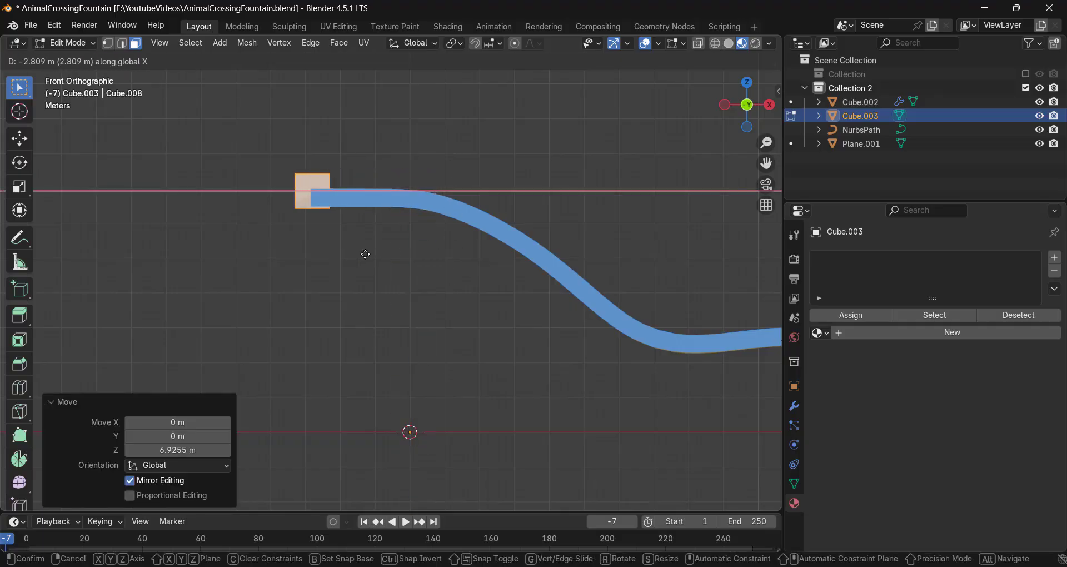
left_click(350, 257)
Step: Scale the cube along Y by about 4.68 so it spans slightly more than the slide's width
middle_click_drag(350, 257, 500, 345)
key("KP_7")
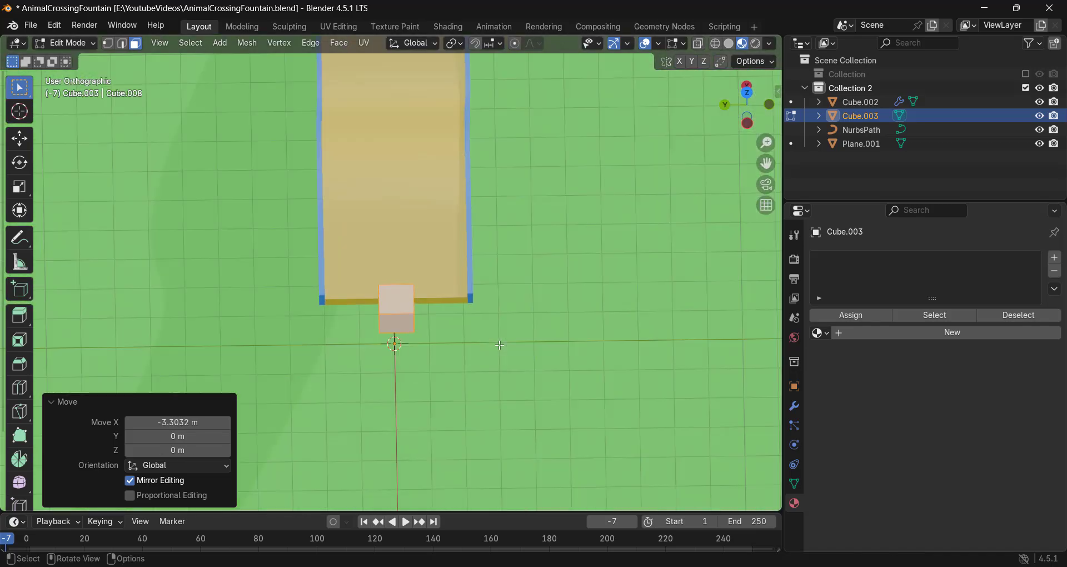
key("Tab")
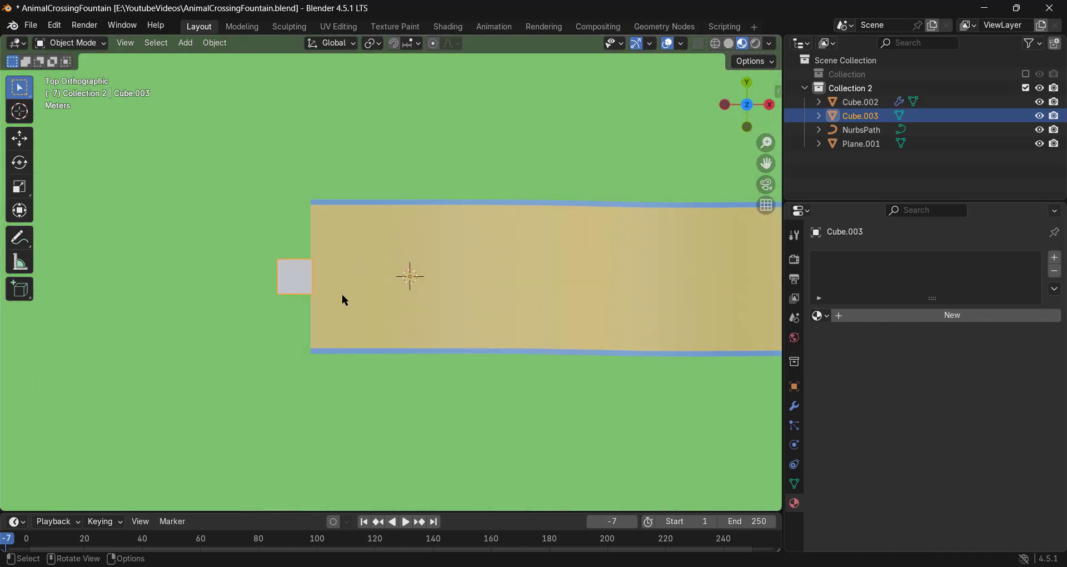
key("Tab")
key("s")
key("x")
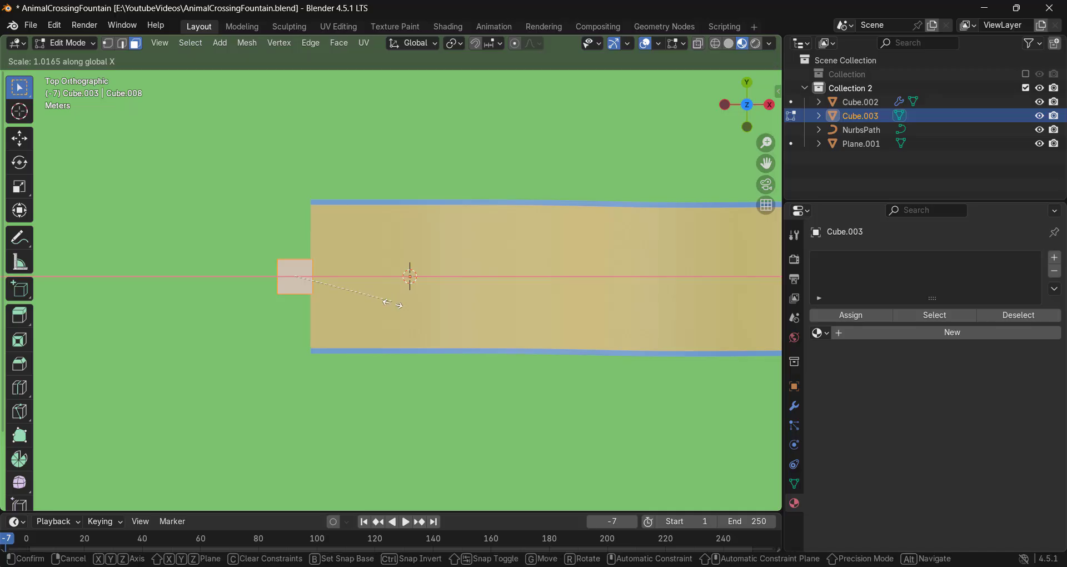
key("y")
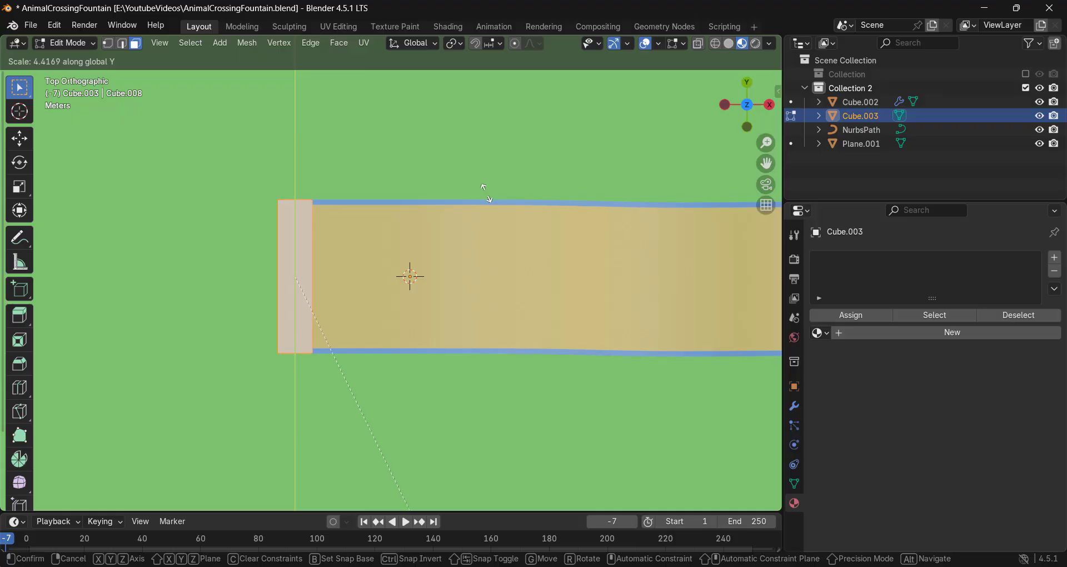
left_click(489, 220)
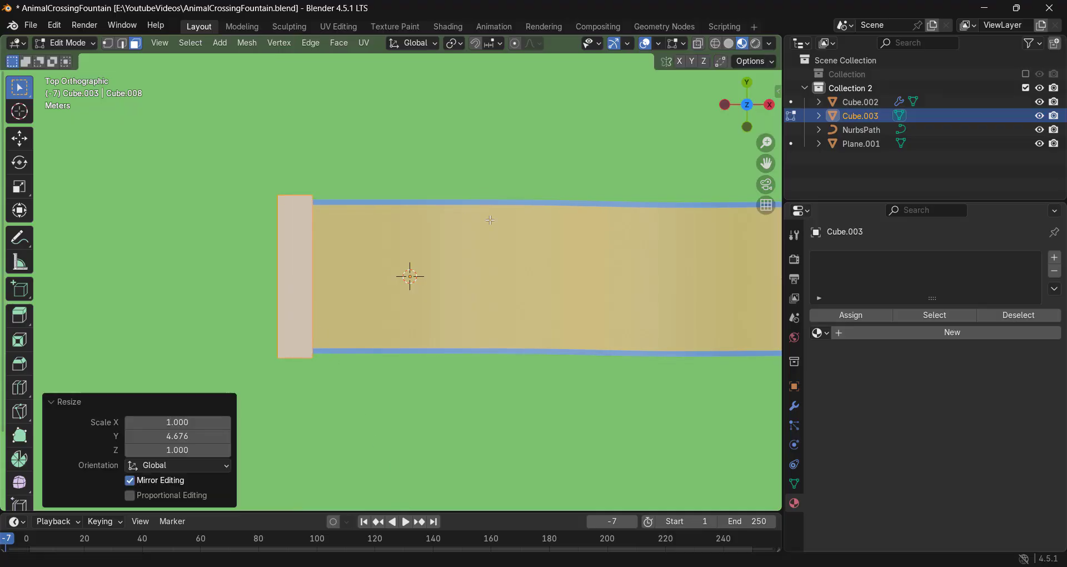
Step: Flatten the widened block along Z to about 0.34 of its height
middle_click_drag(489, 219, 401, 254)
key("s")
key("z")
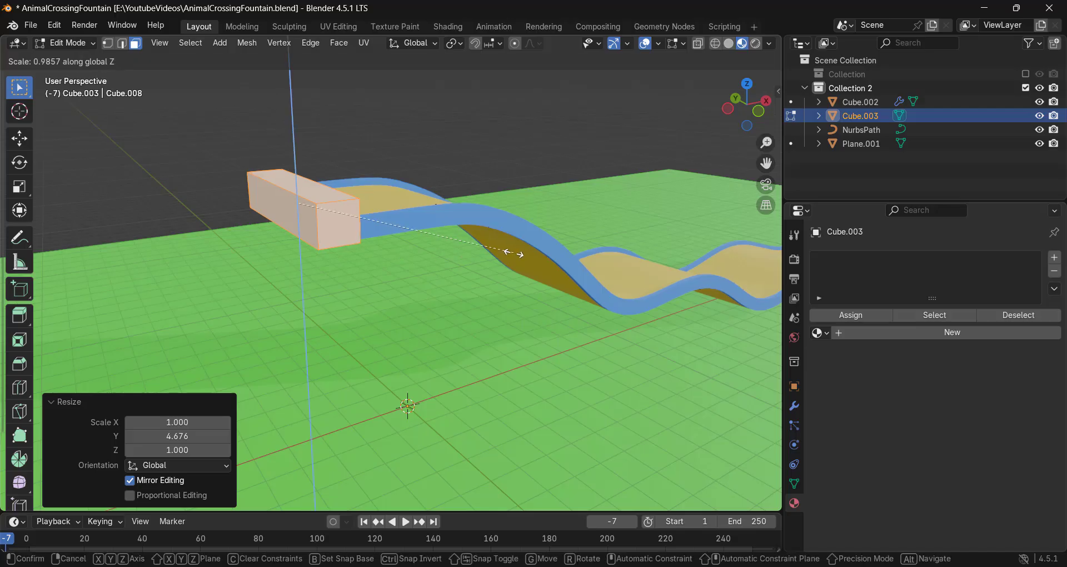
left_click(362, 200)
Step: Lower the flattened block along Z to line up with the upper end of the slide
scroll(361, 200, "up", 3)
middle_click_drag(362, 200, 429, 204, "shift")
key("g")
key("z")
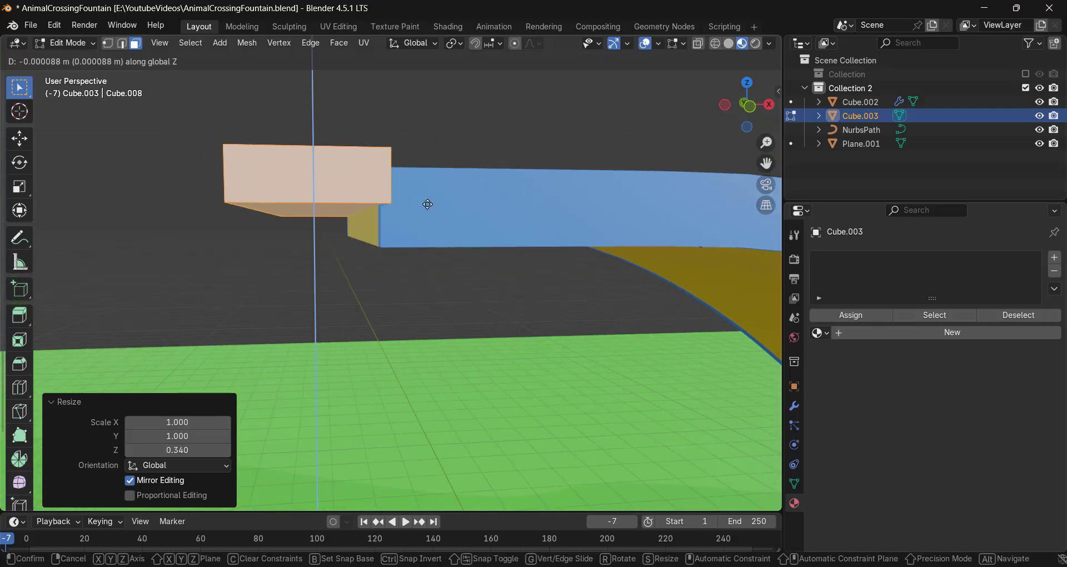
left_click(412, 233)
mouse_move(412, 232)
middle_mouse_down()
mouse_move(441, 249)
mouse_move(323, 242)
mouse_move(494, 217)
middle_mouse_up()
scroll(389, 233, "down", 5)
Step: Extend the block into a platform by moving its outer end face about -2.15 m along X
left_click(465, 307)
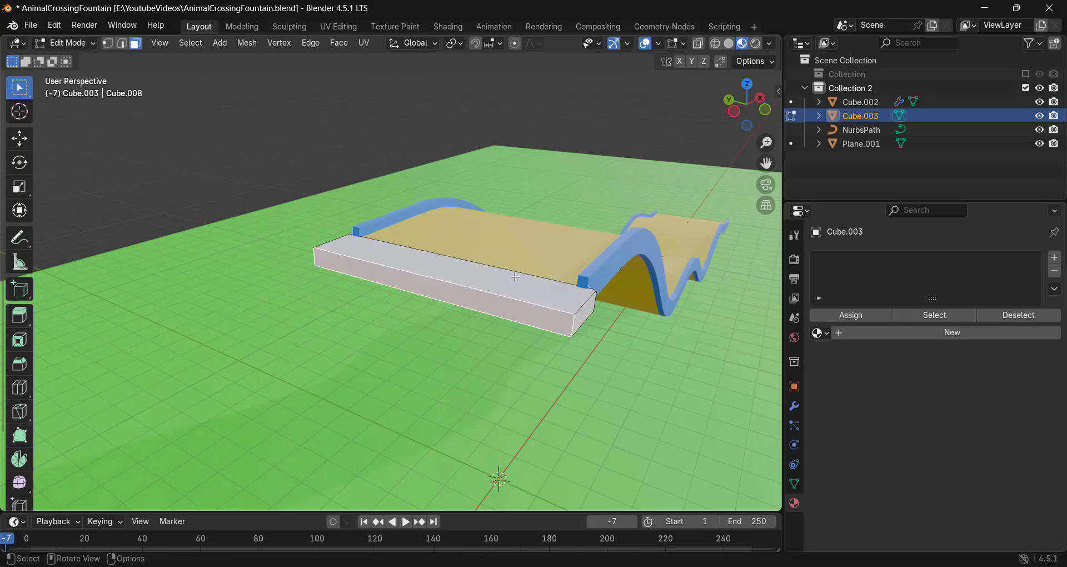
middle_click_drag(518, 279, 472, 301)
key("g")
key("y")
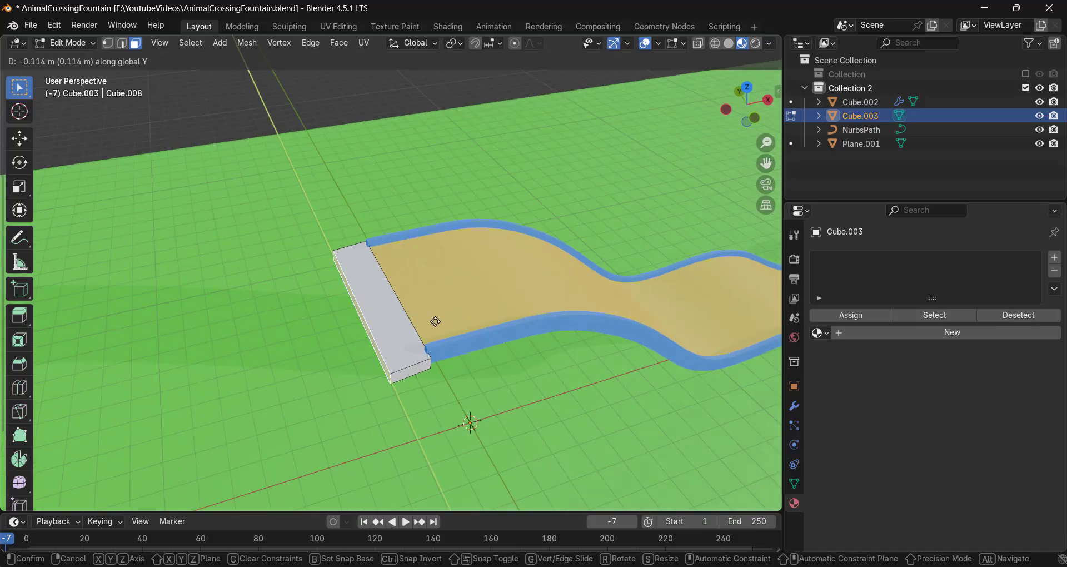
key("x")
left_click(389, 336)
middle_click_drag(389, 337, 369, 226)
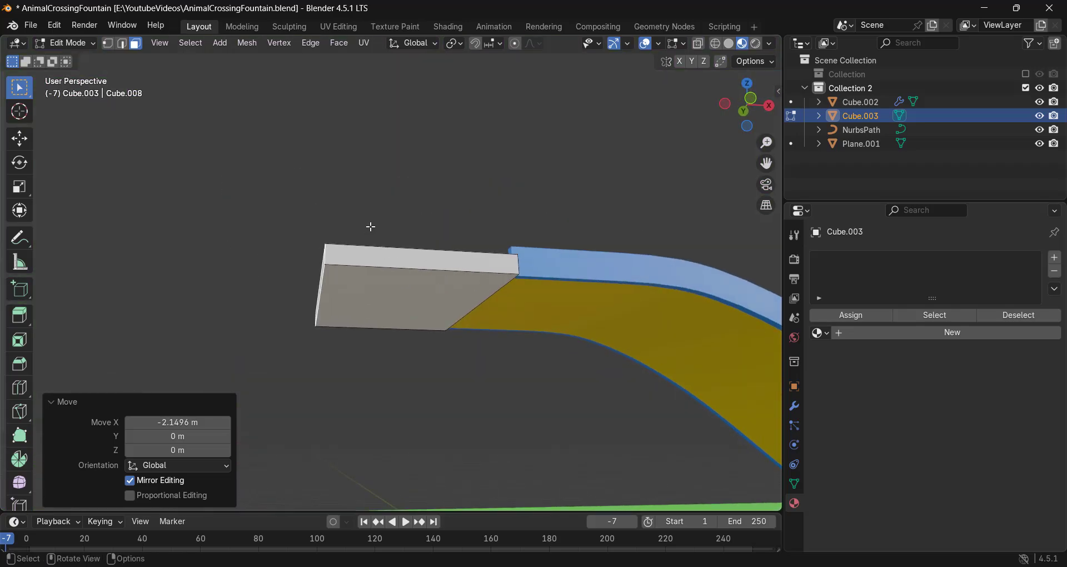
Step: Add a loop cut across the platform's width near its outer end, at a factor of about -0.647
key("ctrl+r")
left_click(402, 265)
left_click(345, 266)
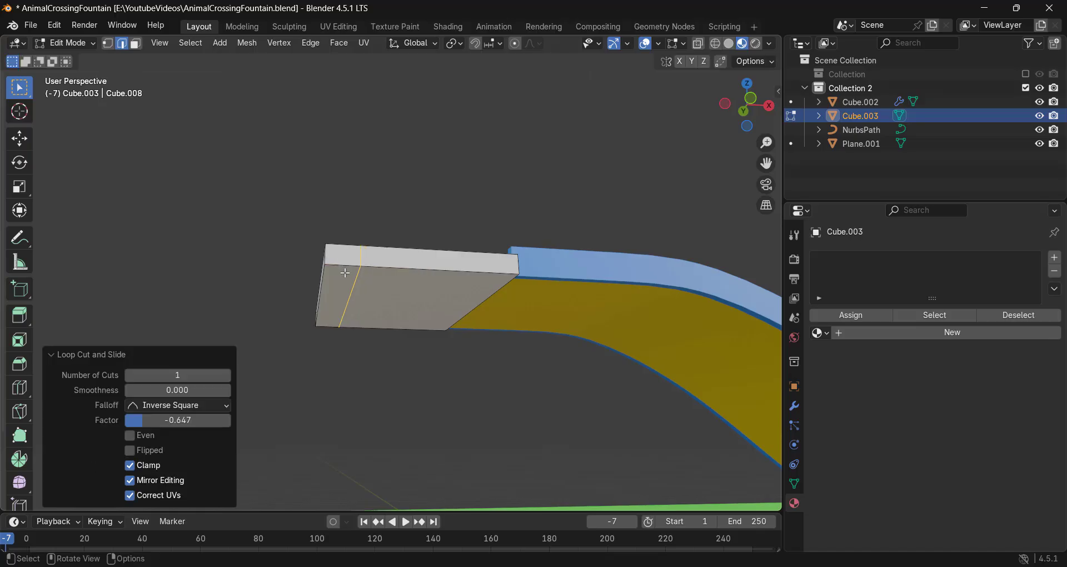
middle_click_drag(345, 266, 356, 251)
Step: Add a centred lengthwise loop cut to the platform and bevel it with 2 segments to about 1.9 m, near both sides
key("ctrl+r")
left_click(379, 245)
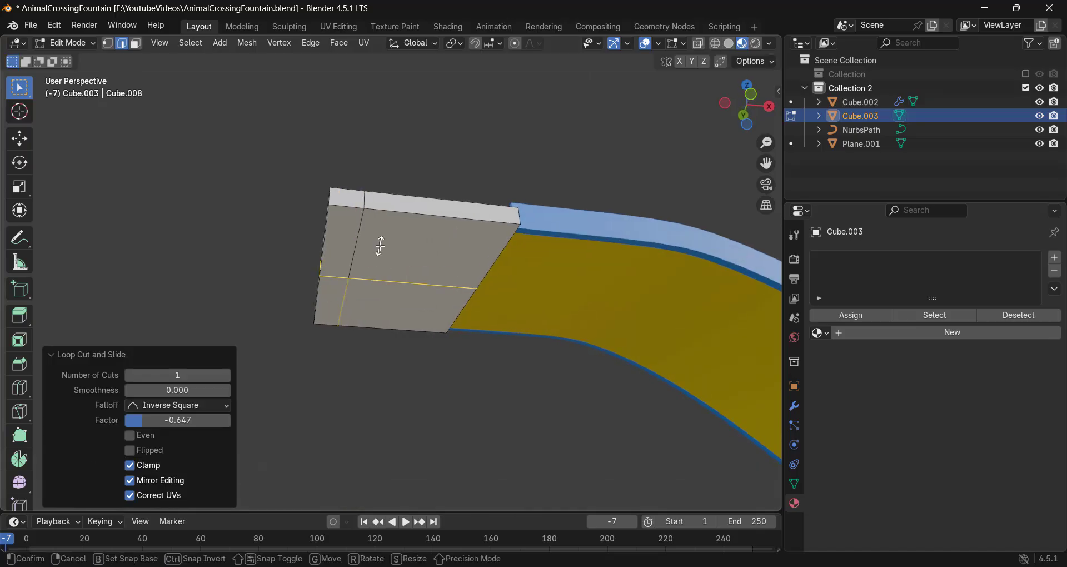
right_click(379, 245)
key("ctrl+b")
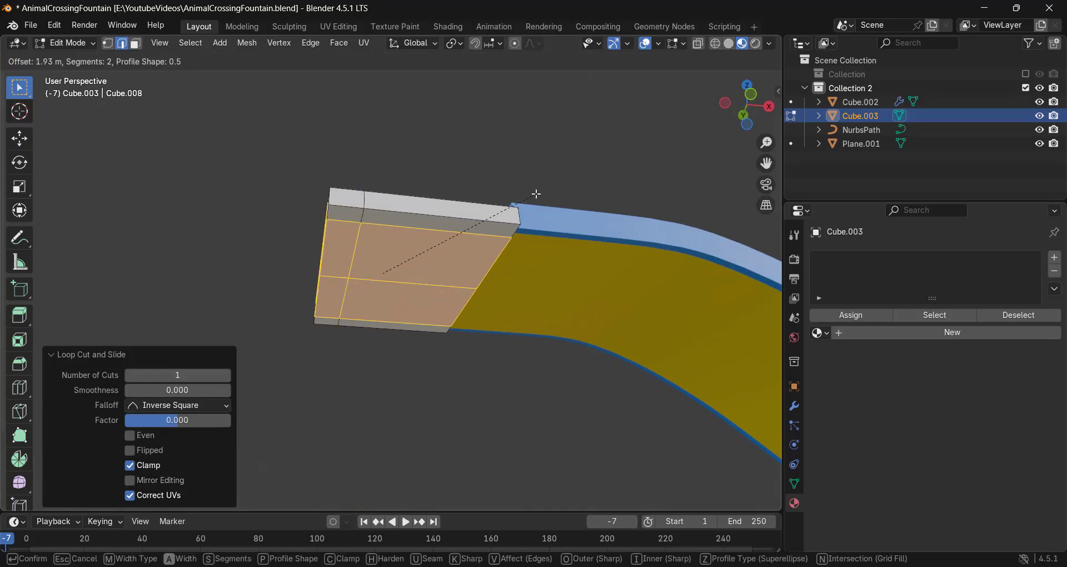
left_click(533, 195)
Step: Select the two outer corner faces on the platform's underside and inset them by about 0.086 m
key("3")
left_click(353, 217)
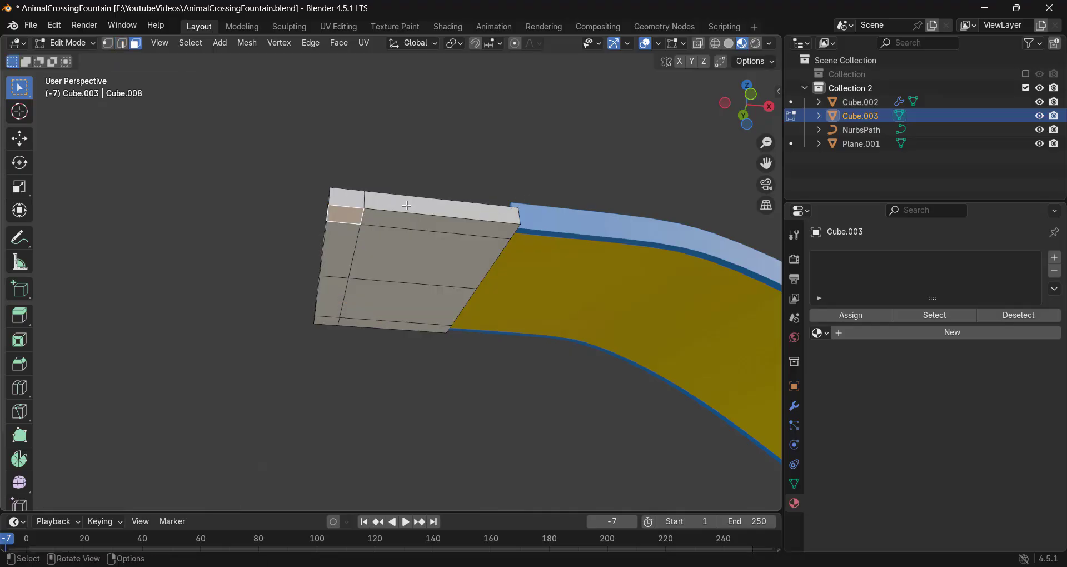
middle_click_drag(486, 177, 528, 178)
scroll(374, 297, "up", 1)
left_click(336, 307, "shift")
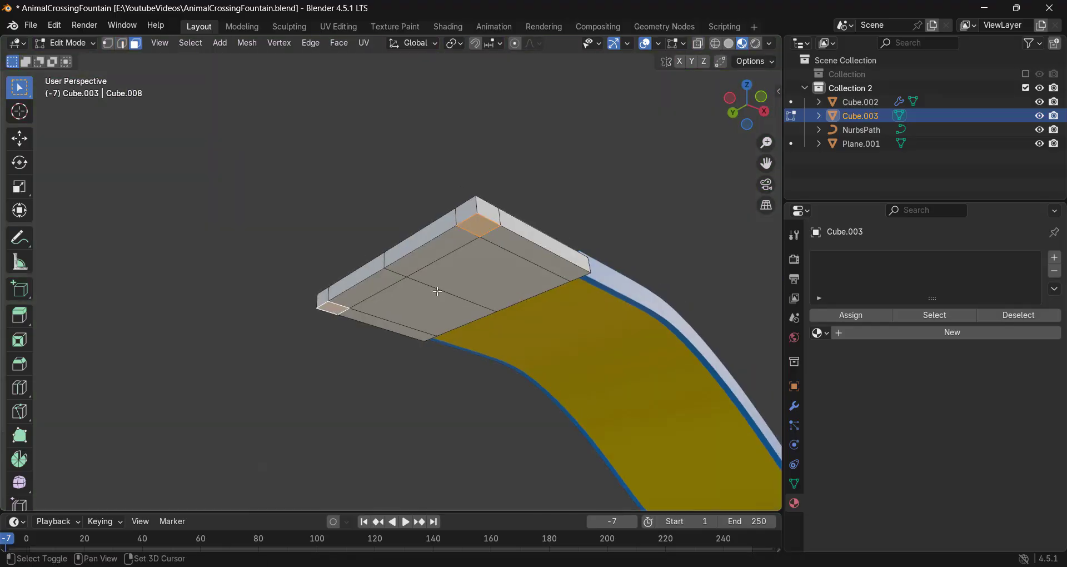
key("i")
left_click(588, 276)
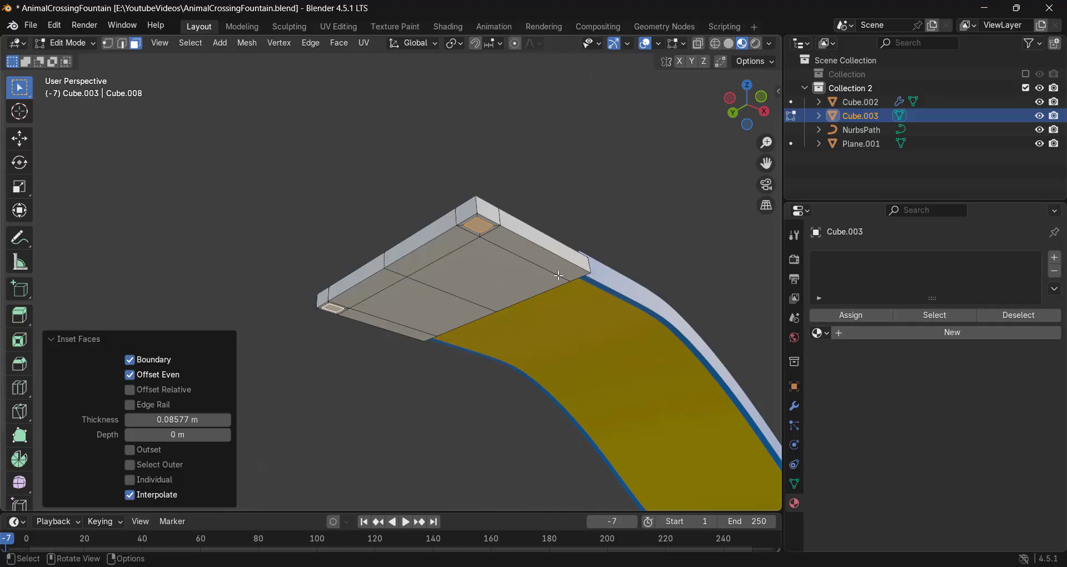
Step: Extrude the two inset faces on the platform's underside about 6.66 m downward to form the support legs
scroll(556, 263, "down", 3)
middle_click_drag(526, 248, 475, 336)
middle_click_drag(478, 344, 497, 244, "shift")
key("e")
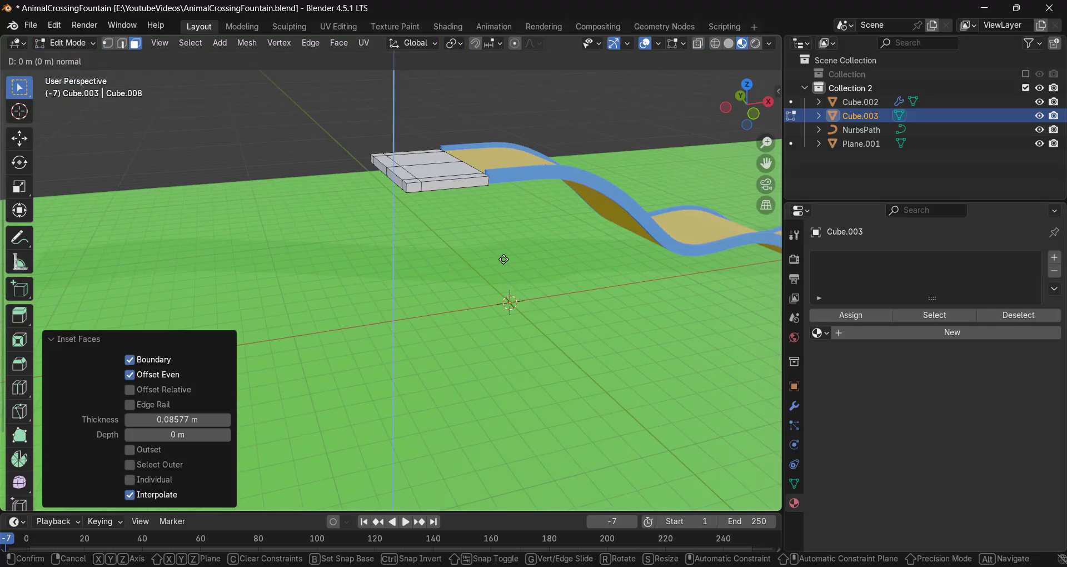
left_click(518, 391)
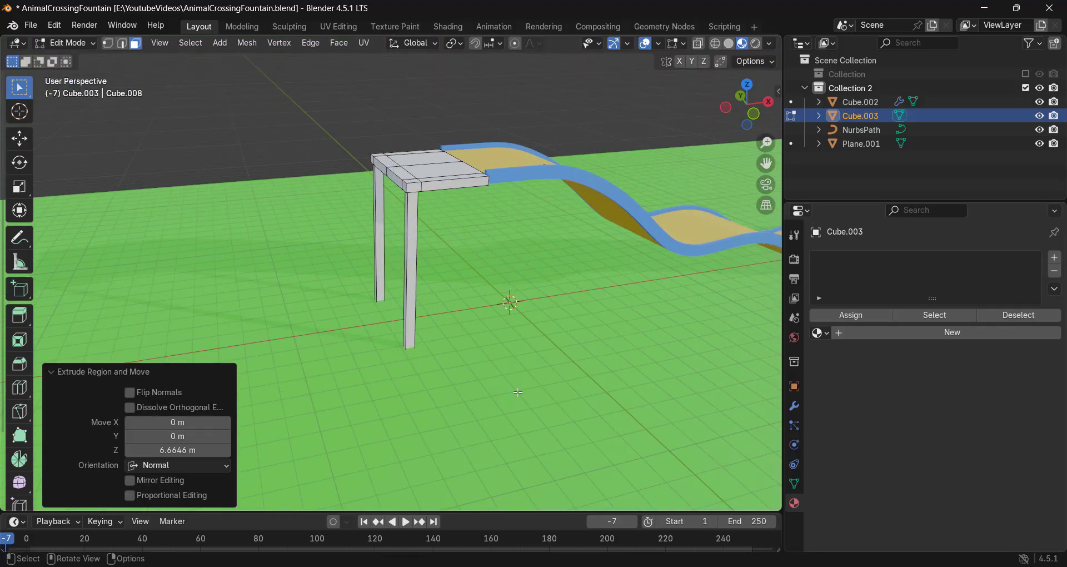
middle_click_drag(468, 313, 465, 191)
key("Tab")
key("Tab")
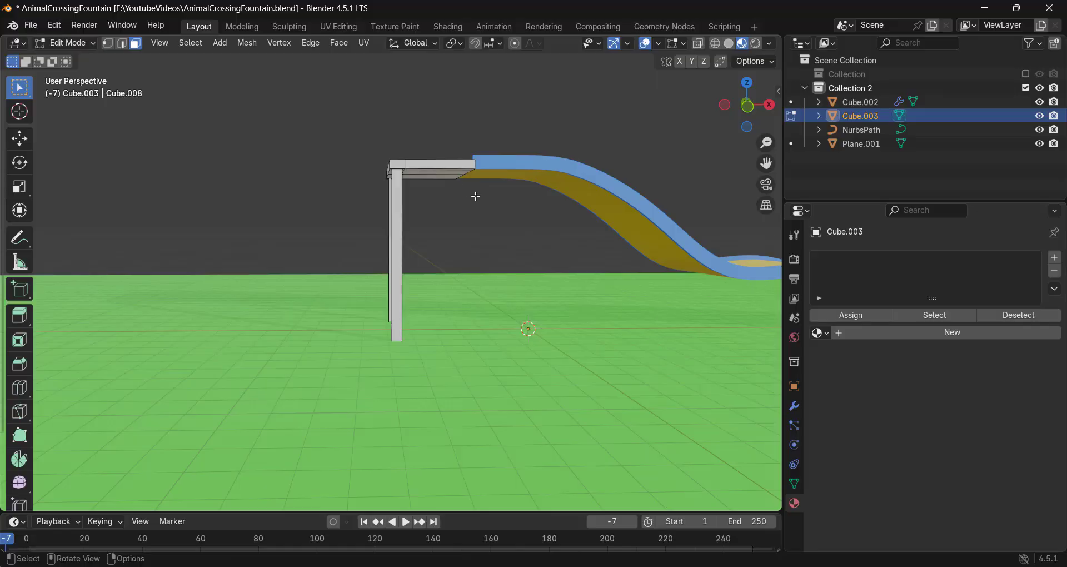
Step: Select the faces of both legs in front view and create a new material named Metal
key("KP_1")
left_click_drag(464, 205, 262, 455)
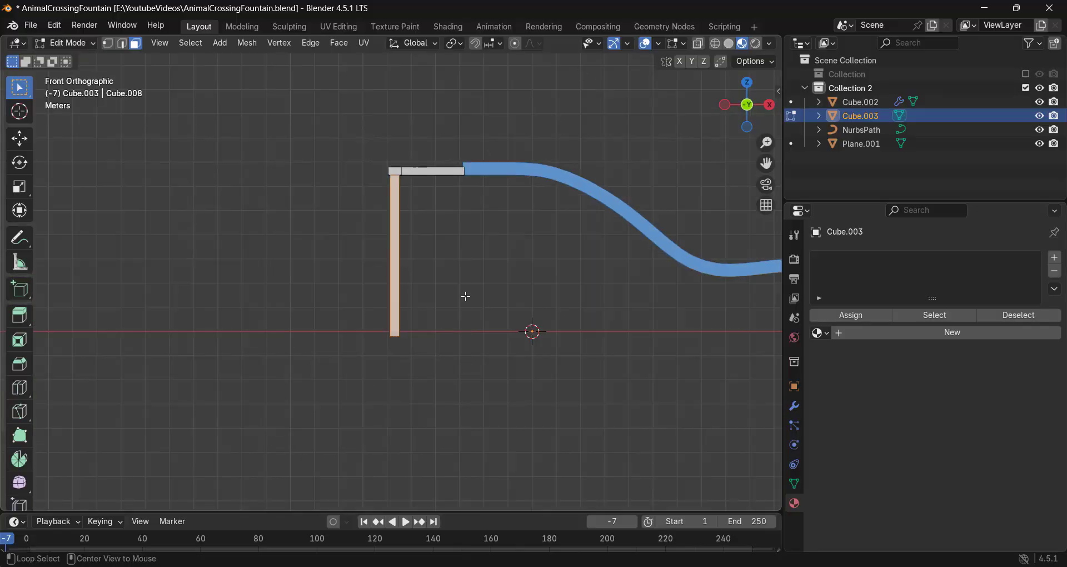
left_click_drag(519, 403, 235, 199)
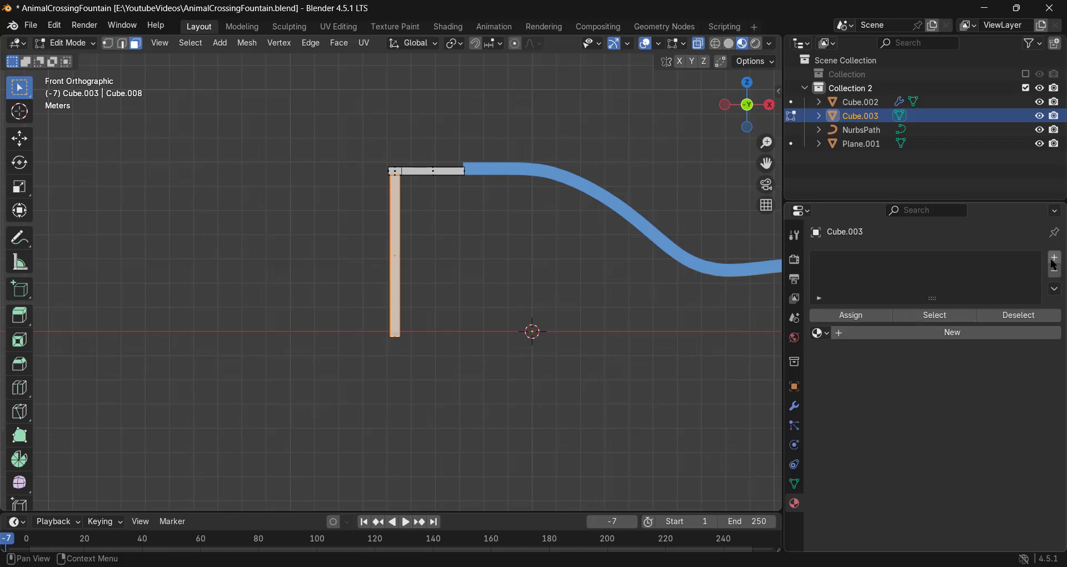
left_click(967, 335)
left_click(873, 334)
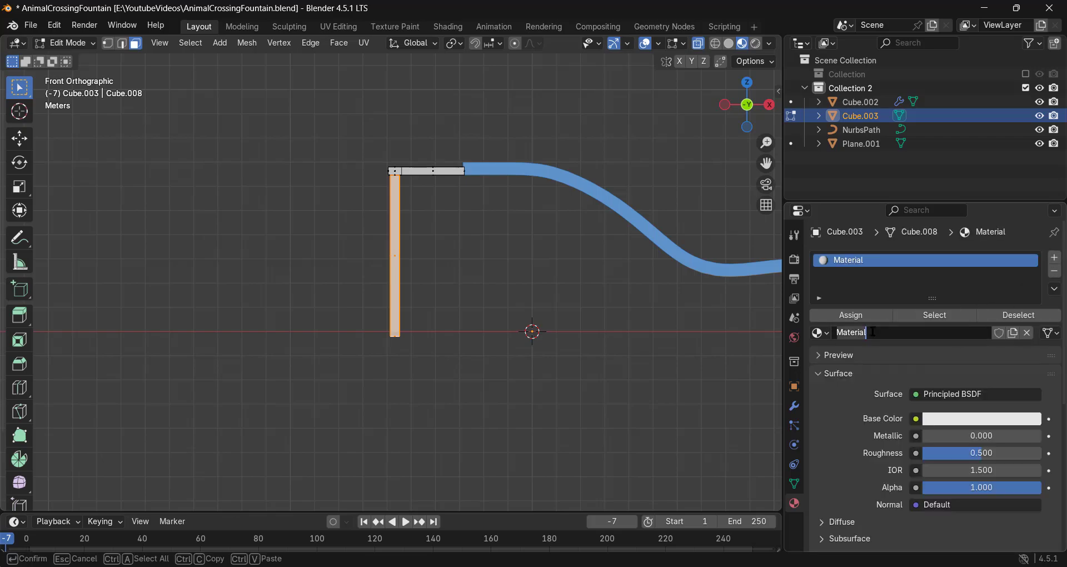
type("M")
key("Return")
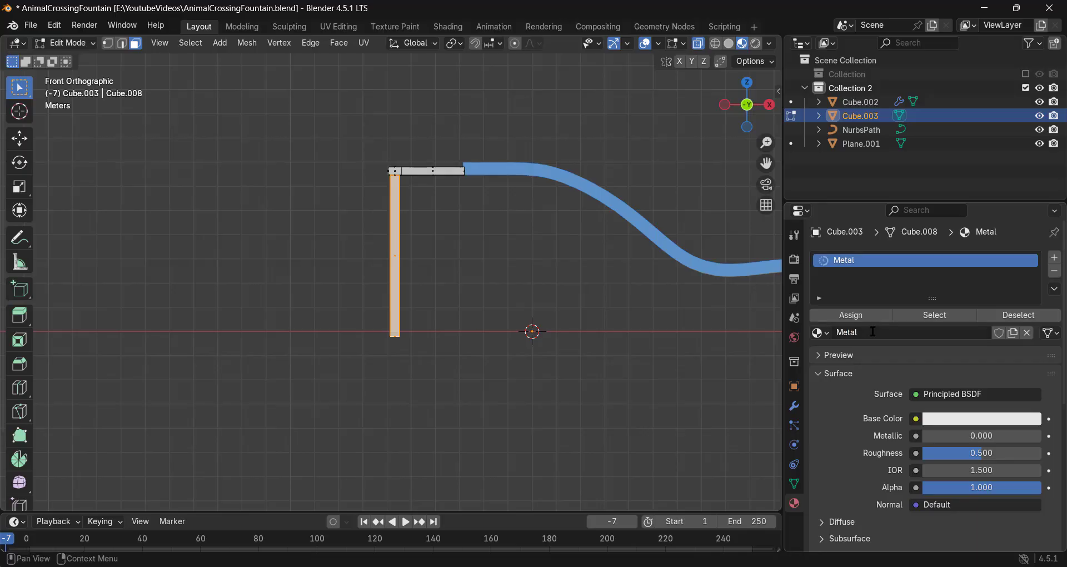
Step: Set the Metal material's base color to a dark orange-brown
left_click(961, 419)
left_click_drag(964, 259, 939, 288)
left_click_drag(1031, 201, 1031, 239)
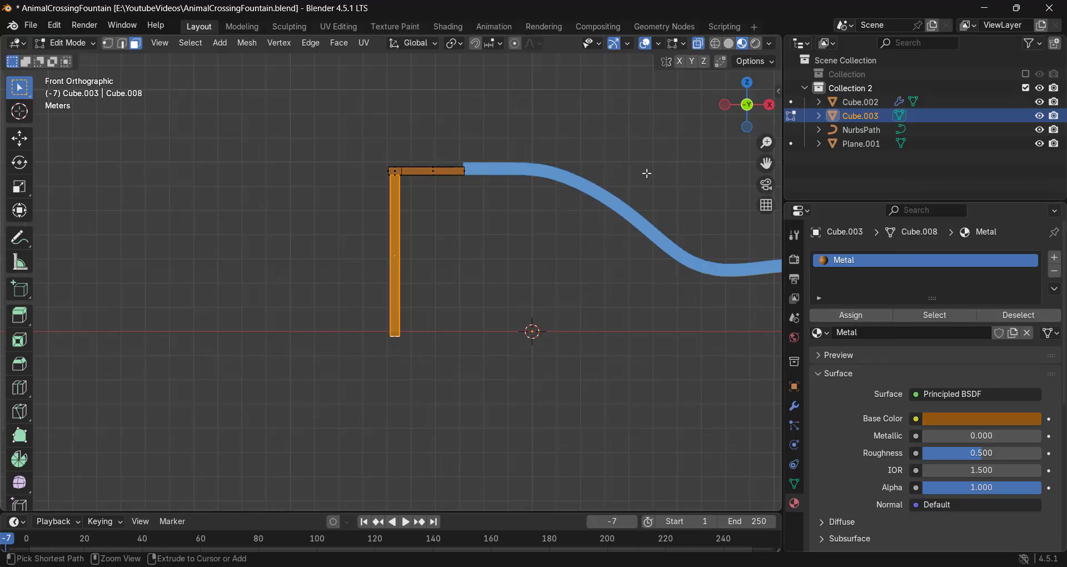
Step: Invert the selection to the platform faces and add a second material slot with a new material named Stand
key("ctrl+i")
left_click(1054, 258)
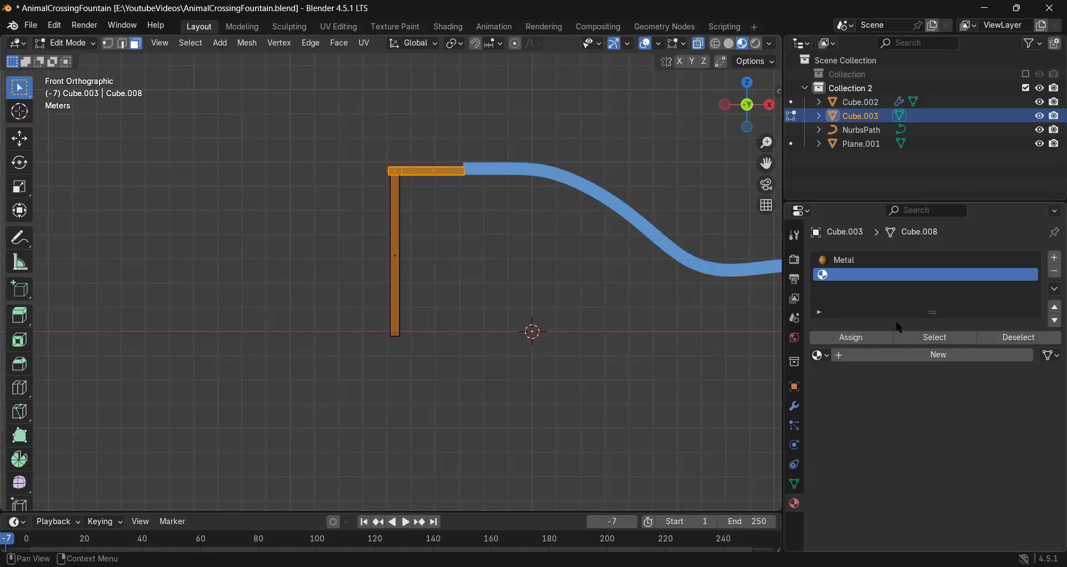
left_click(865, 352)
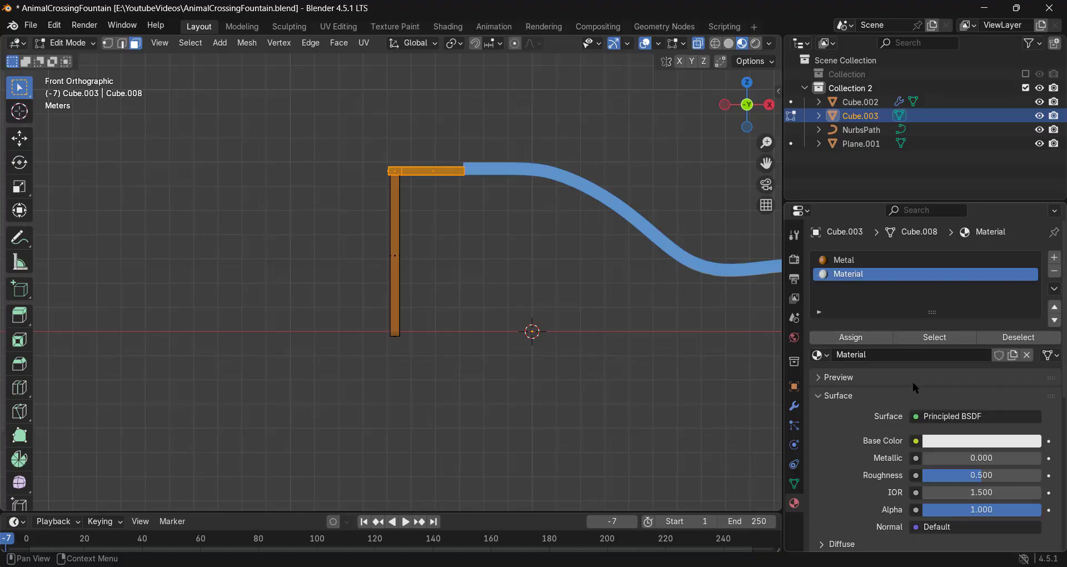
double_click(888, 358)
type("St")
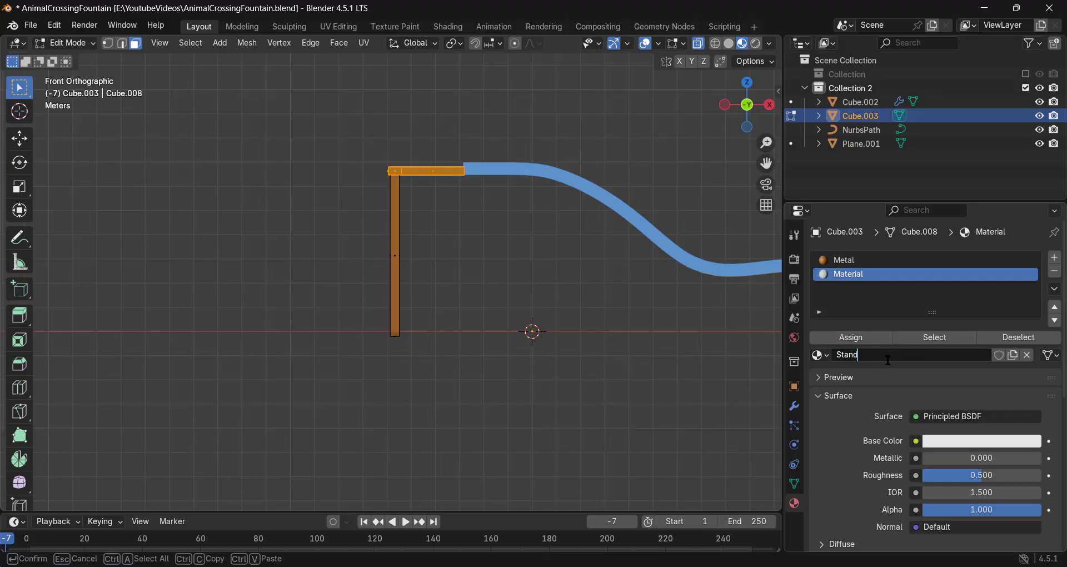
type("and")
key("Return")
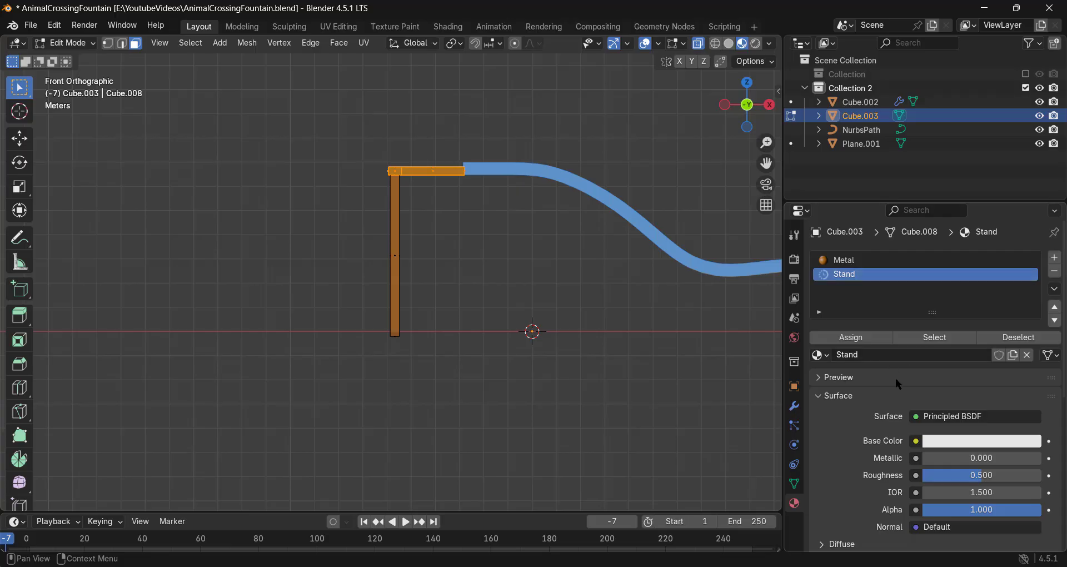
Step: Set the Stand material's base color to magenta and assign it to the selected platform faces
left_click(955, 439)
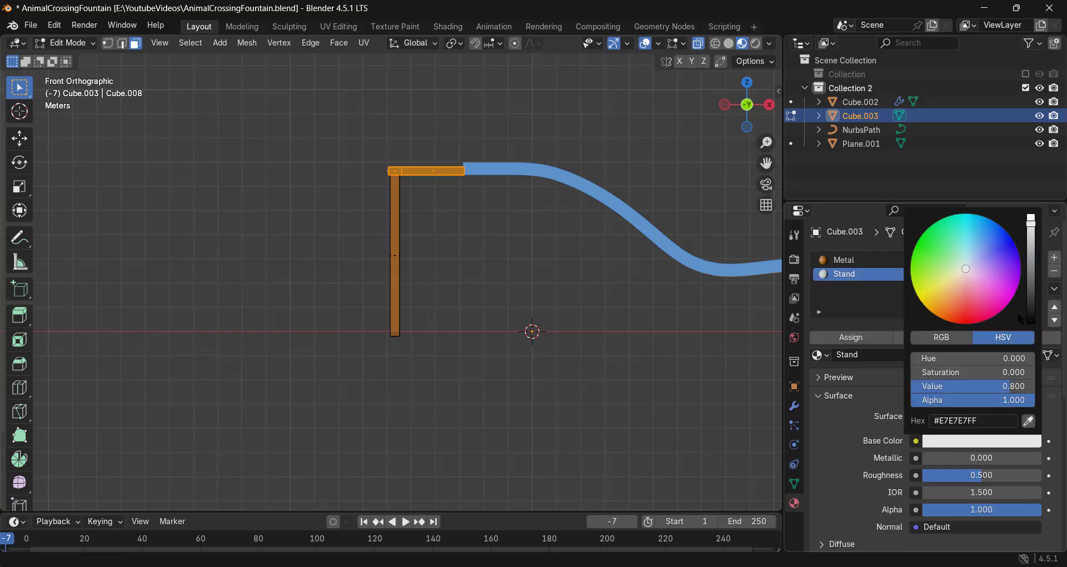
left_click_drag(967, 265, 974, 288)
scroll(967, 255, "down", 10)
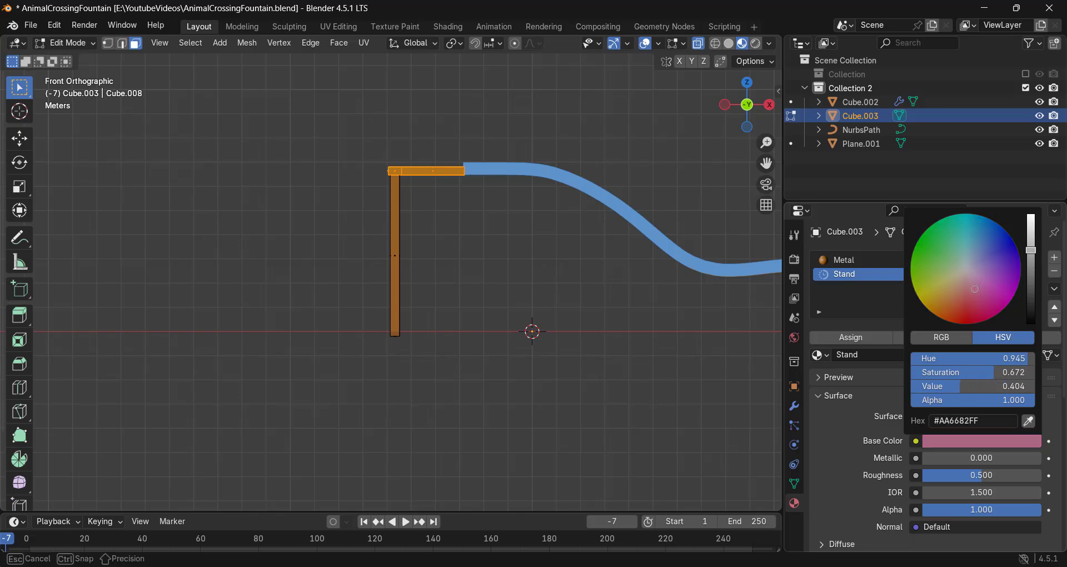
scroll(1028, 261, "up", 4)
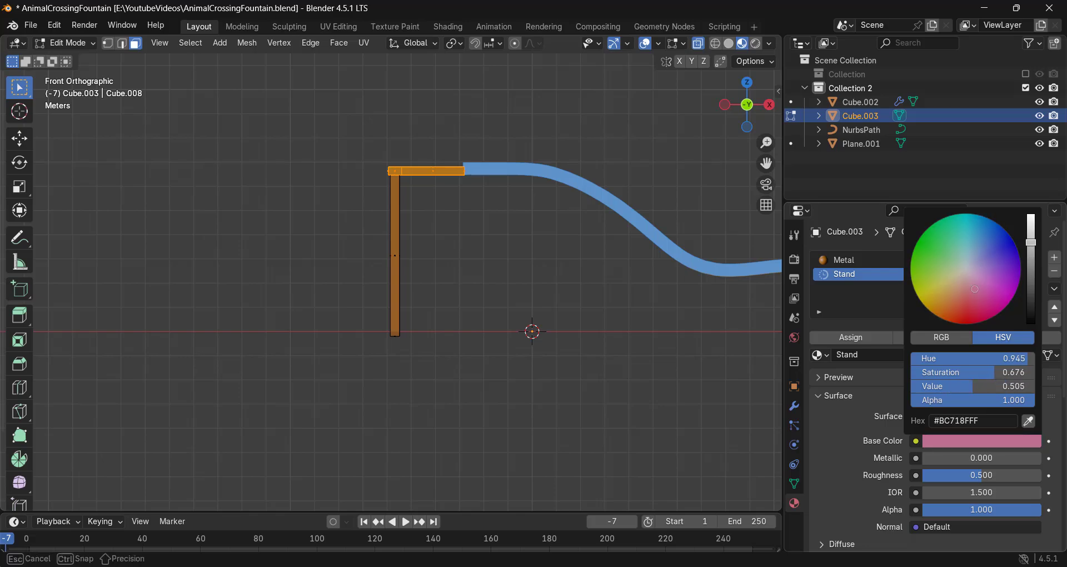
left_click_drag(959, 289, 993, 297)
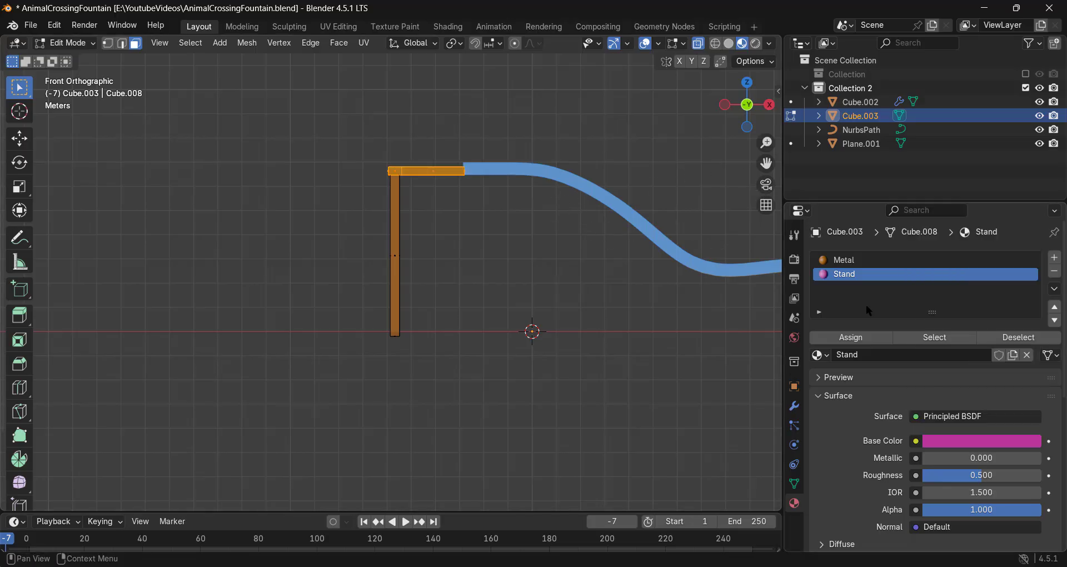
left_click(851, 337)
key("Tab")
Step: Examine the coloured platform, its legs and the join to the slide from several angles
mouse_move(502, 252)
middle_mouse_down()
mouse_move(605, 326)
mouse_move(305, 258)
mouse_move(322, 242)
mouse_move(542, 256)
mouse_move(570, 343)
middle_mouse_up()
left_click(602, 345)
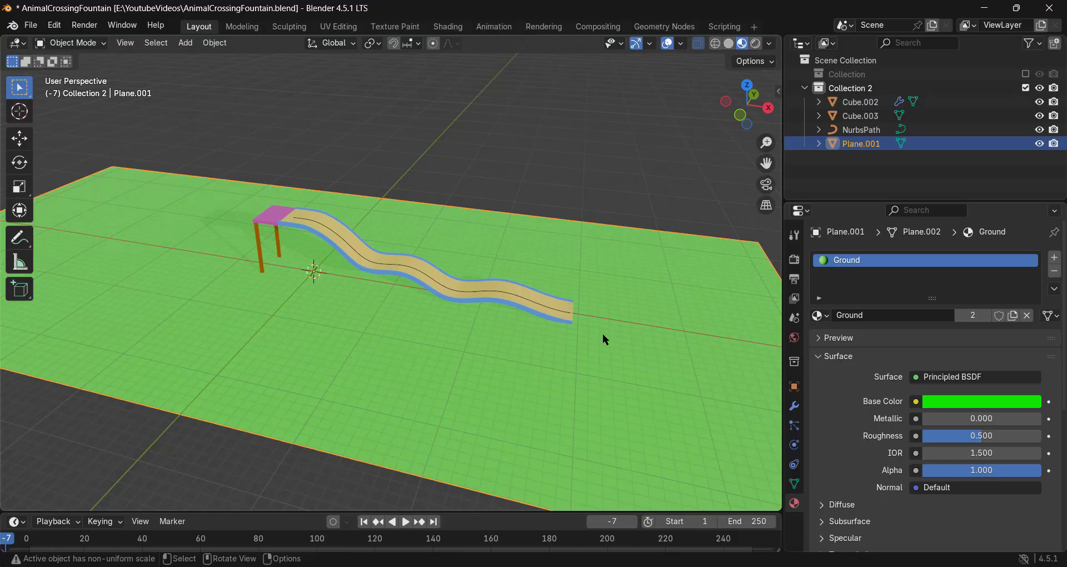
scroll(379, 225, "up", 2)
middle_click_drag(325, 262, 439, 284)
scroll(378, 312, "up", 2)
left_click(378, 315)
key("Tab")
middle_click_drag(401, 348, 467, 351)
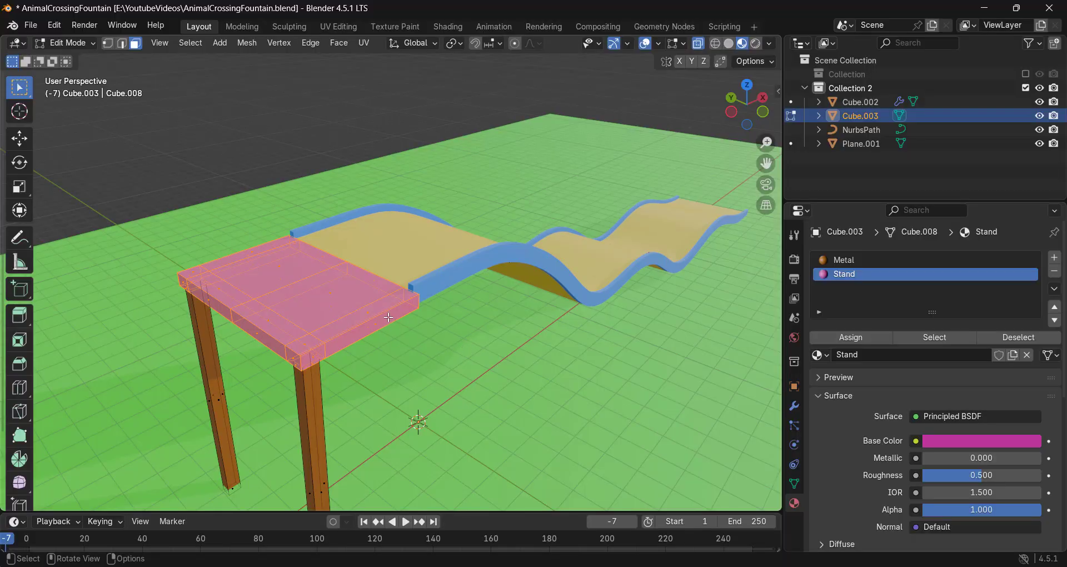
scroll(388, 318, "up", 4)
scroll(388, 318, "down", 6)
middle_click_drag(445, 277, 390, 272)
key("Tab")
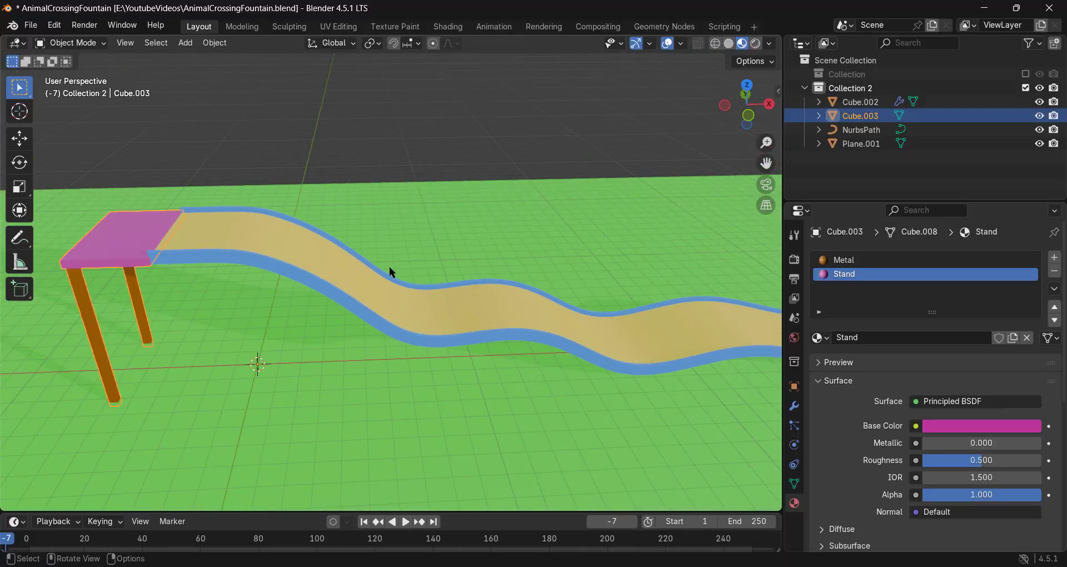
scroll(498, 267, "down", 5)
middle_click_drag(495, 305, 519, 277)
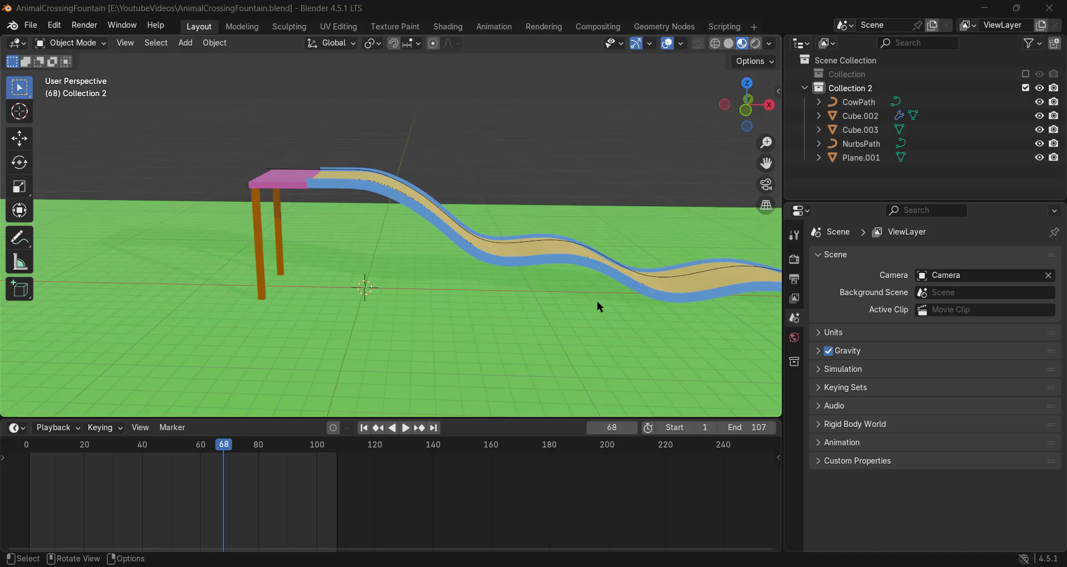
Step: Re-enable the collection containing the cow character and hide its camera in the viewport
left_click(1025, 74)
scroll(433, 287, "up", 4)
middle_click_drag(467, 357, 462, 271)
left_click(445, 252)
scroll(515, 169, "down", 4)
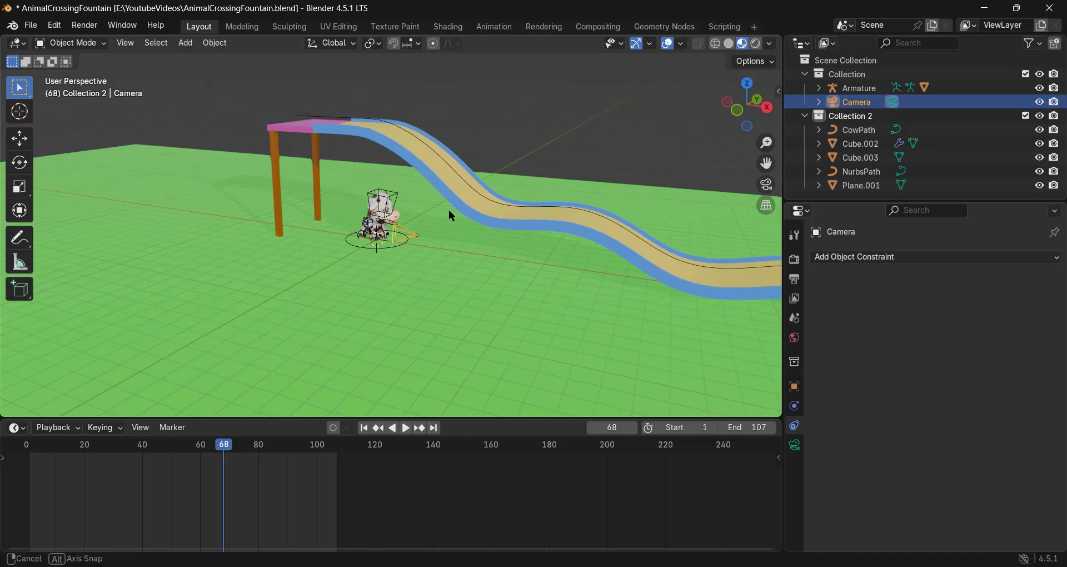
middle_click_drag(448, 209, 447, 277)
scroll(392, 238, "up", 3)
scroll(393, 240, "up", 2)
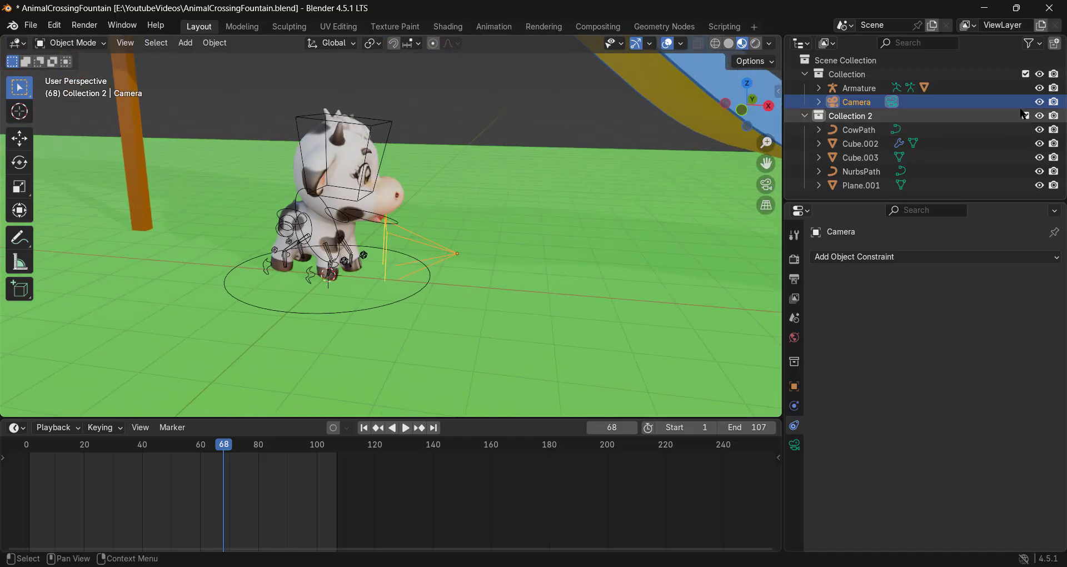
left_click(1038, 101)
Step: Select the cow's armature and apply its location, rotation and scale
left_click(413, 289)
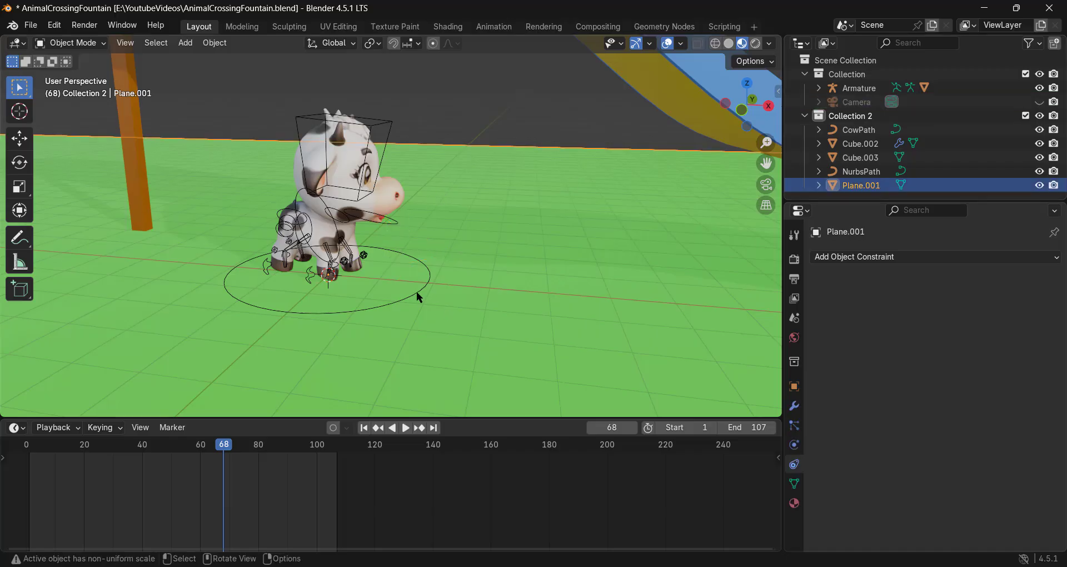
left_click(415, 291)
key("s")
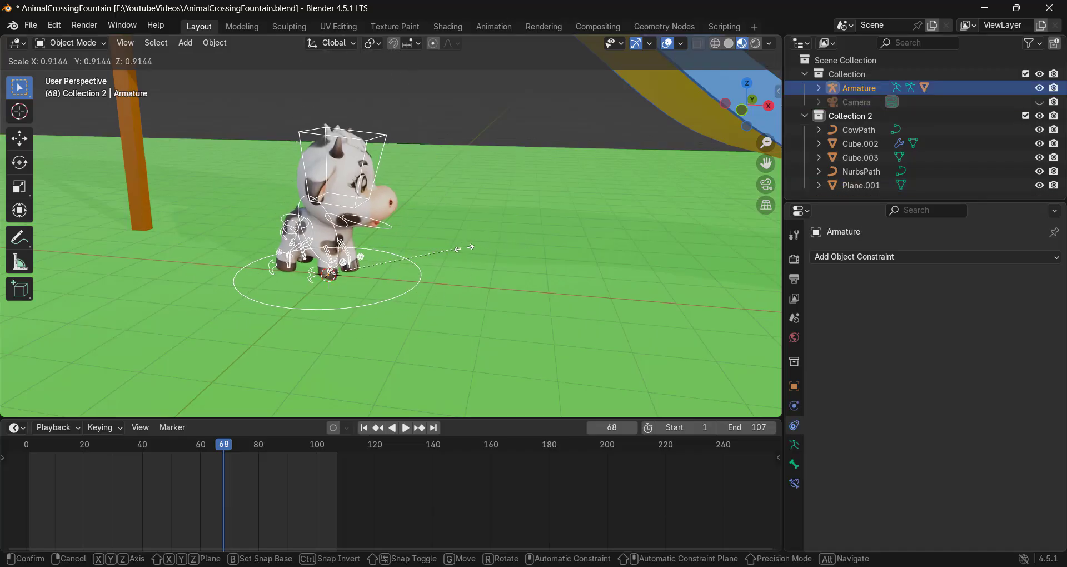
right_click(469, 252)
scroll(469, 252, "down", 3)
middle_click_drag(469, 252, 451, 261)
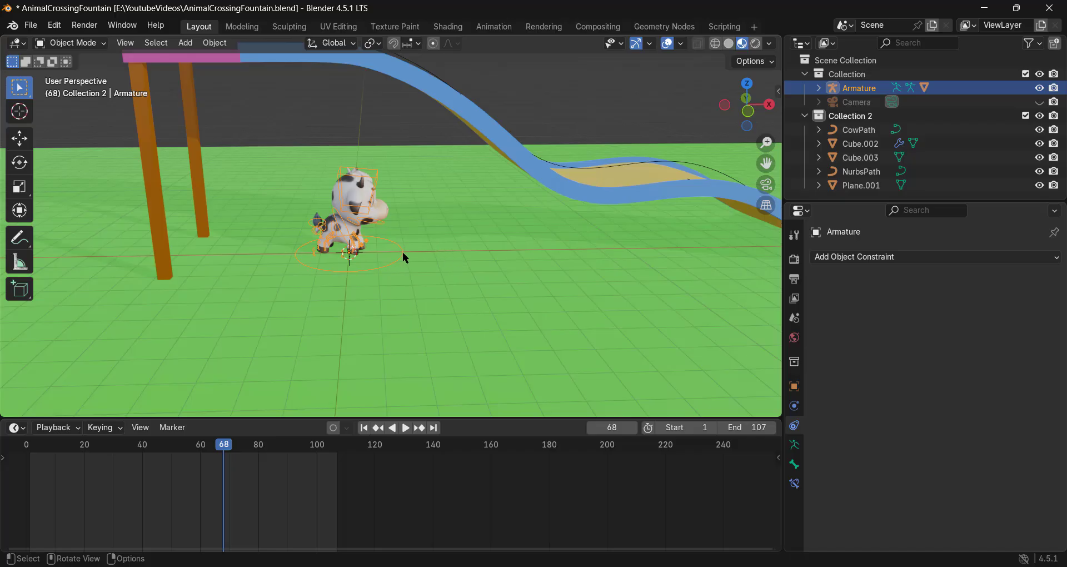
scroll(403, 253, "up", 5)
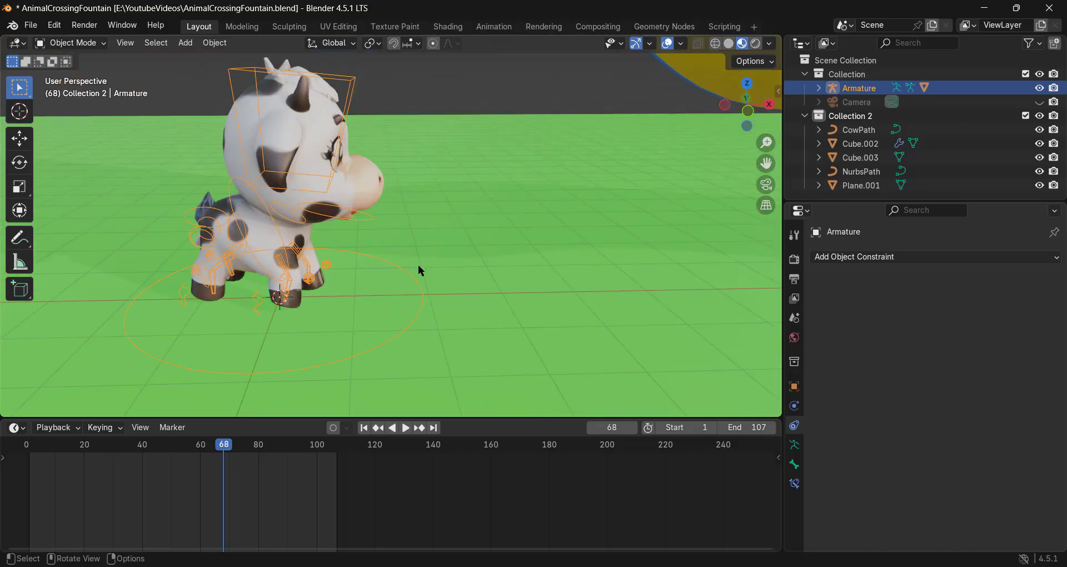
key("ctrl+a")
left_click(415, 264)
scroll(399, 272, "down", 3)
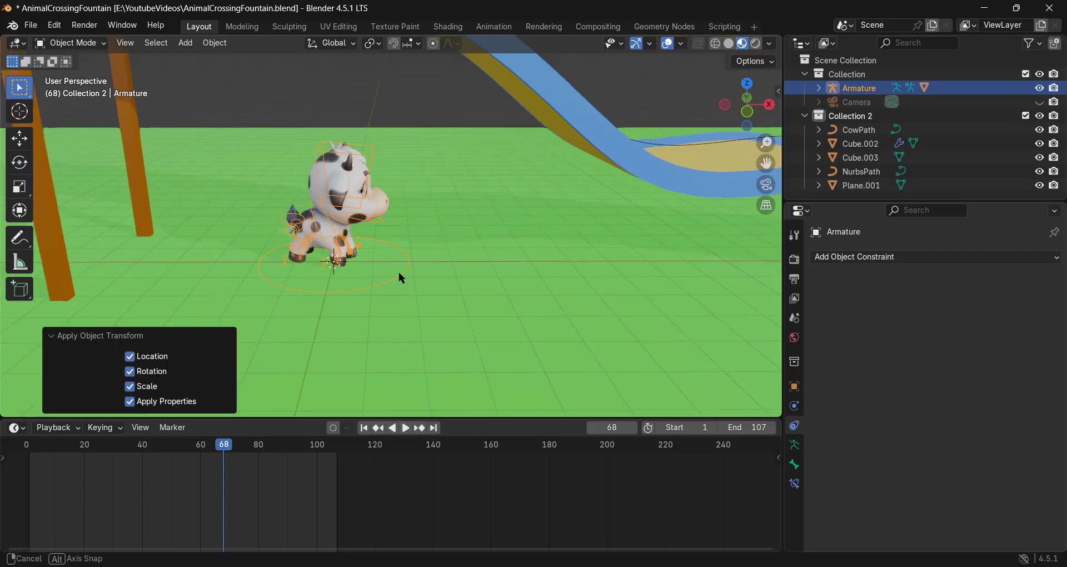
Step: Delete the CowPath curve from Collection 2
middle_click_drag(398, 272, 505, 233)
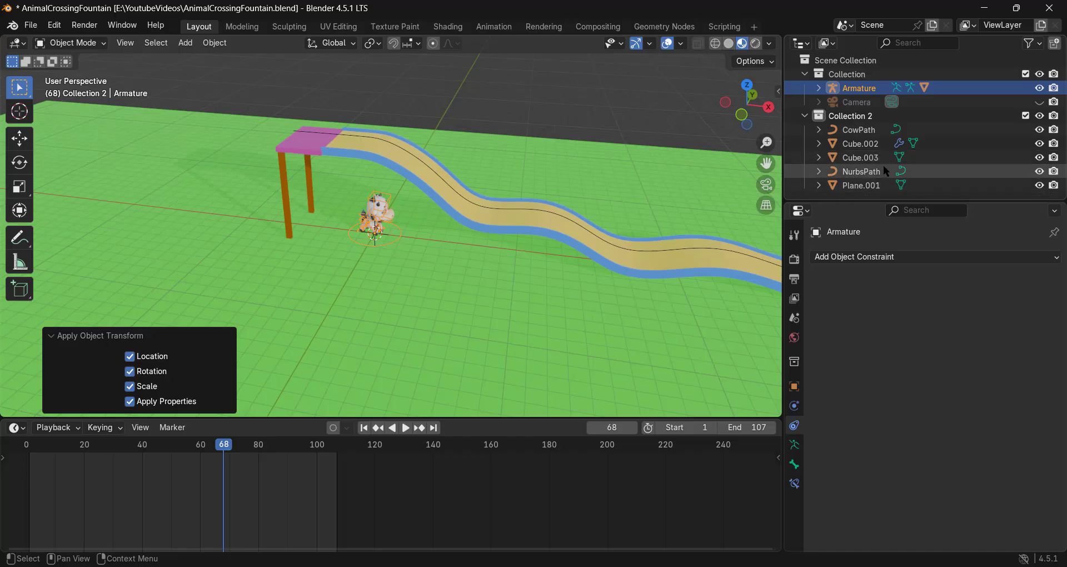
left_click(874, 132)
key("Delete")
scroll(584, 197, "up", 5)
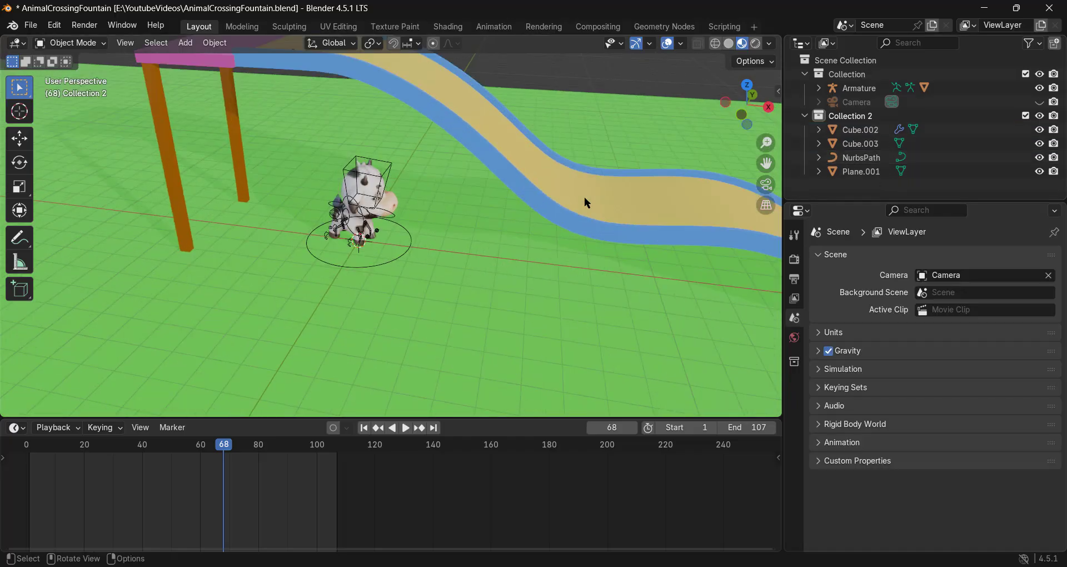
scroll(584, 197, "down", 5)
Step: Duplicate the slide's NurbsPath curve and raise the copy about 0.383 m along Z
left_click(867, 159)
scroll(528, 238, "down", 3)
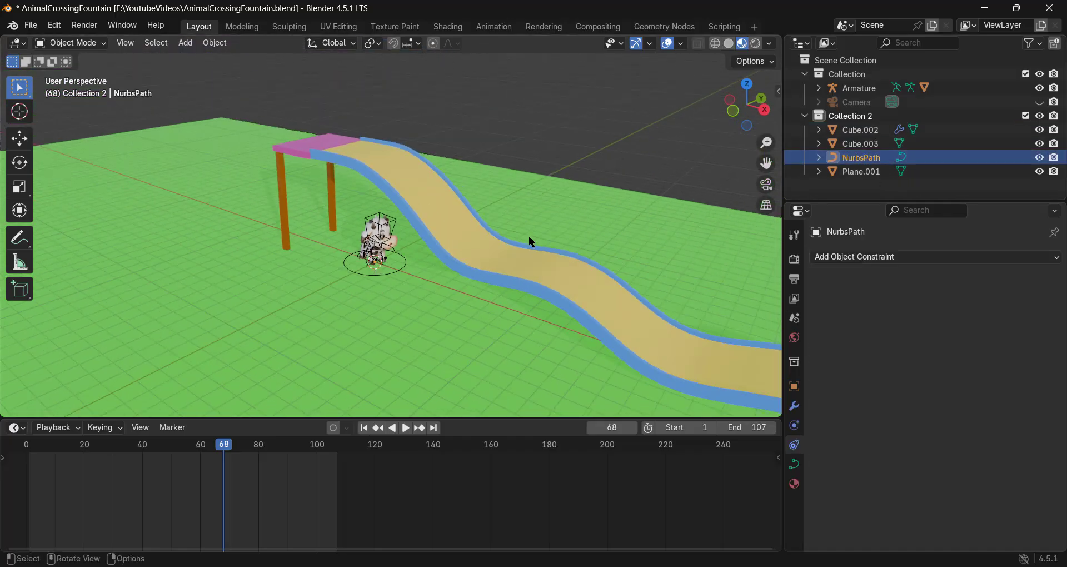
middle_click_drag(528, 238, 443, 213)
middle_click_drag(685, 215, 574, 241)
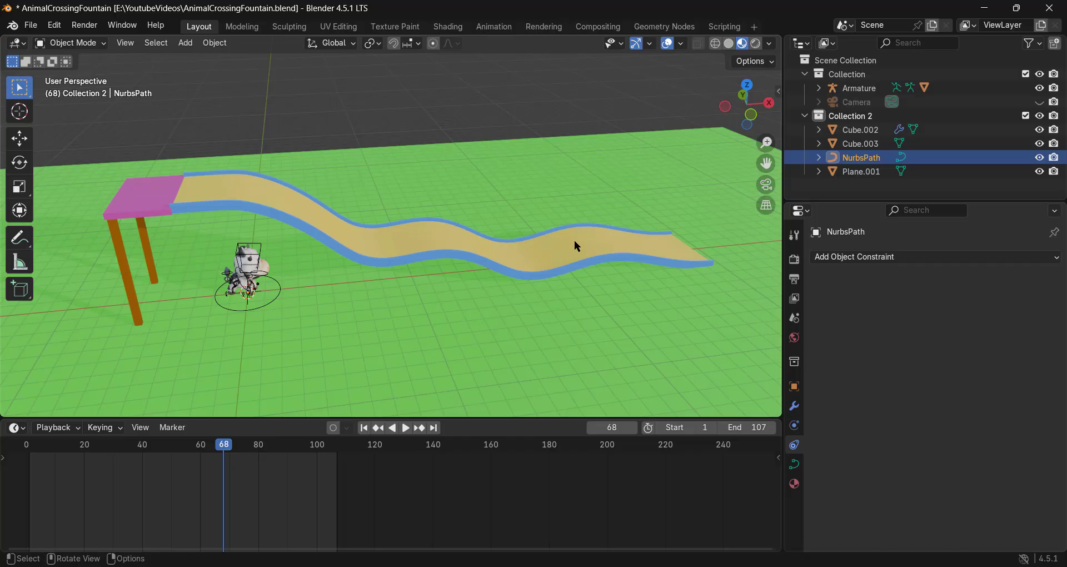
key("KP_1")
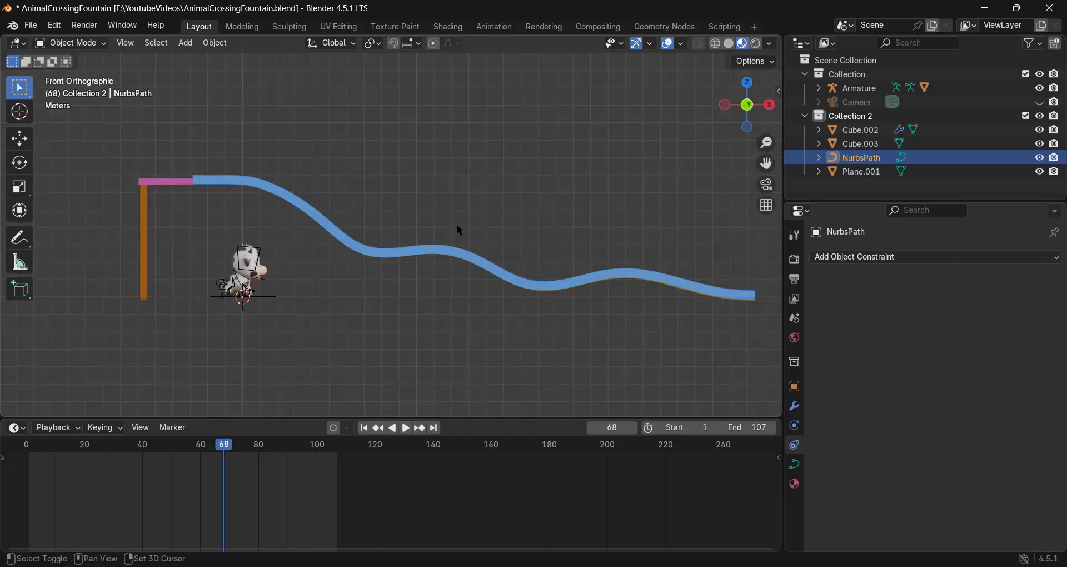
key("shift+d")
key("z")
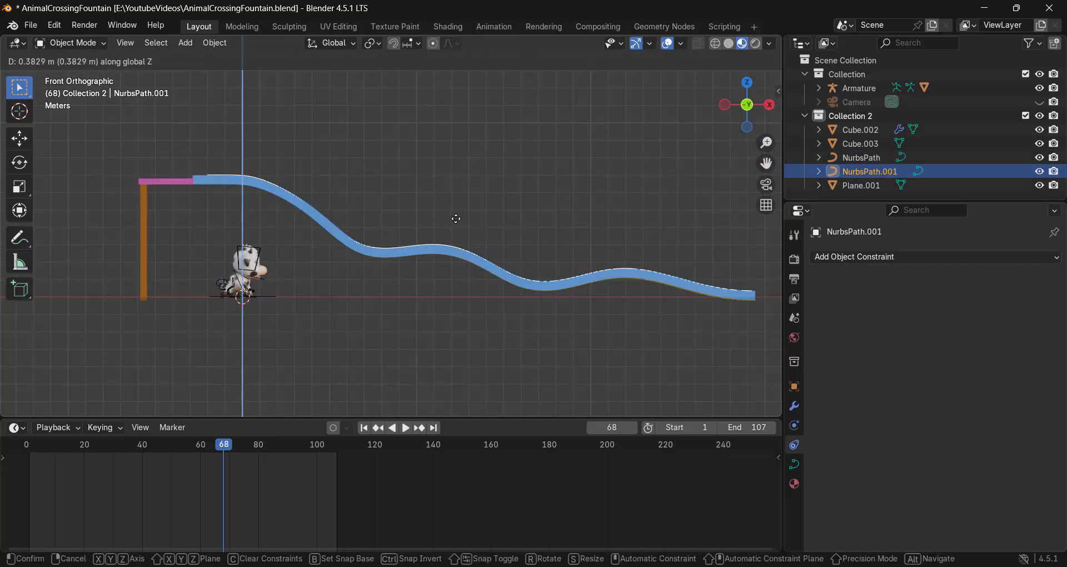
left_click(444, 222)
Step: Lower the duplicated path by about 0.205 m along Z so it lies closer to the slide surface
middle_click_drag(445, 222, 479, 245)
scroll(443, 246, "up", 3)
middle_click_drag(471, 245, 443, 215)
key("g")
key("z")
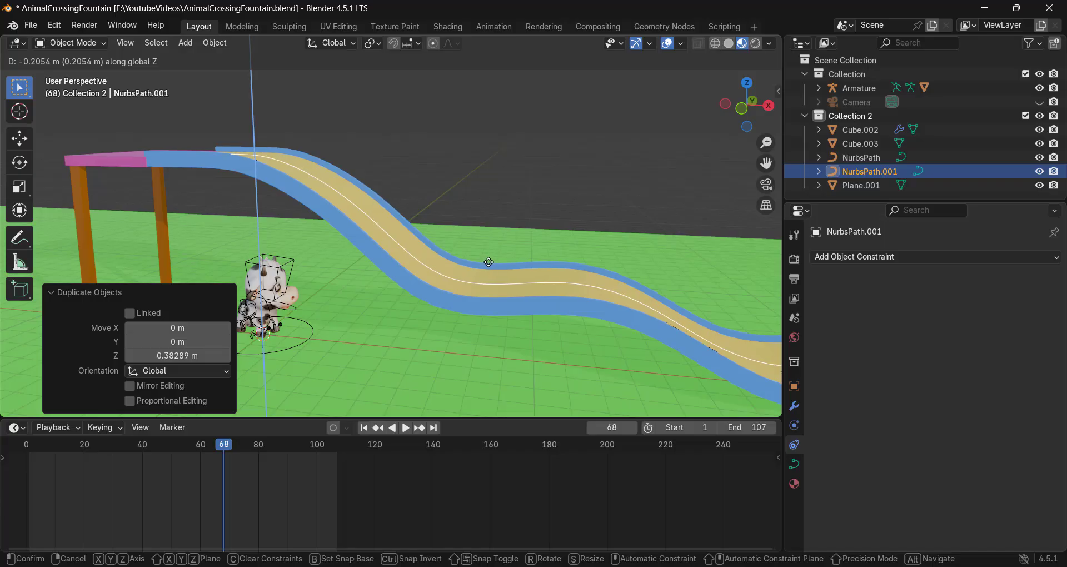
left_click(489, 262)
Step: Move the first control point of the duplicated path about 3.32 m along negative X, onto the pink platform
middle_click_drag(500, 257, 282, 247)
key("Tab")
left_click(262, 271)
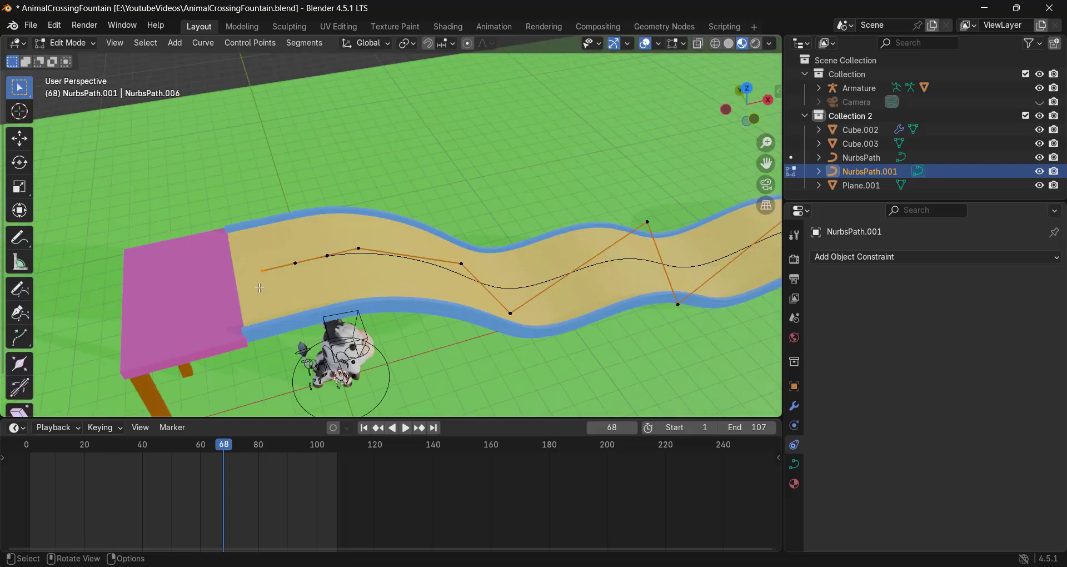
key("g")
key("y")
key("x")
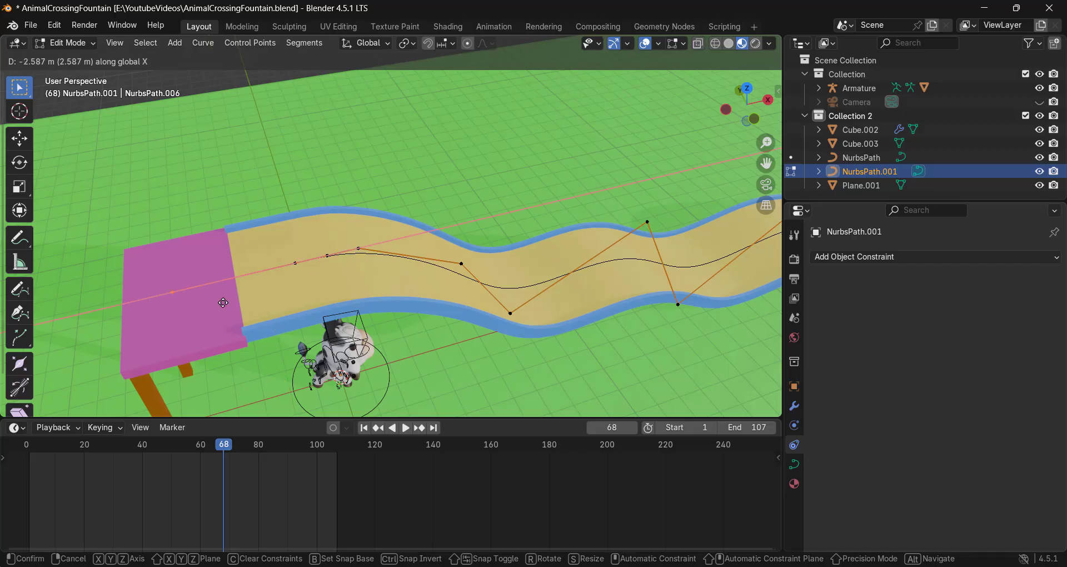
left_click(200, 305)
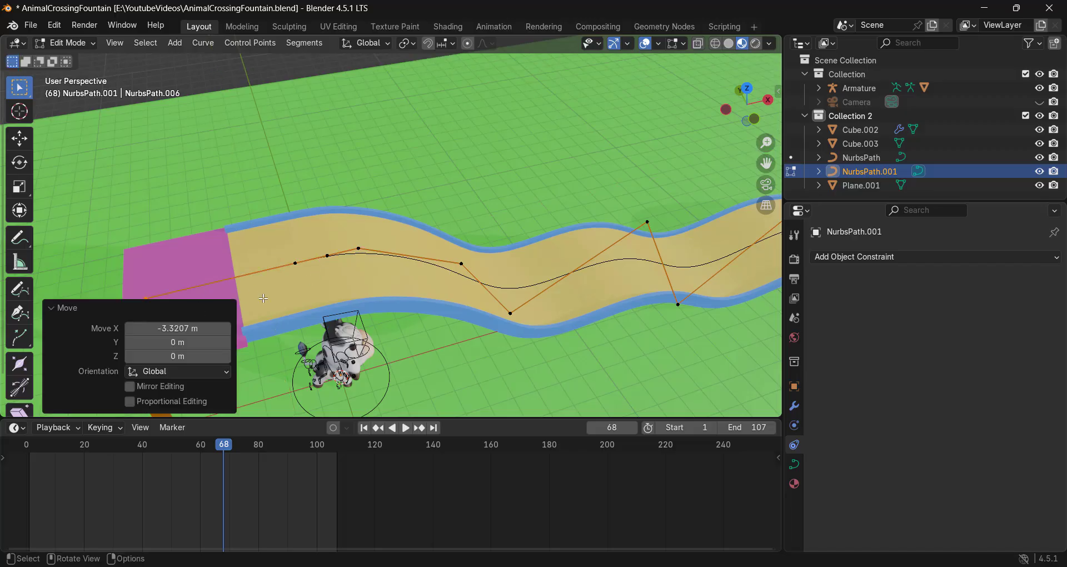
Step: Fine-tune the path's start point along X, about 2.36 m back toward the slide and slightly out again so it ends on the platform
key("g")
key("x")
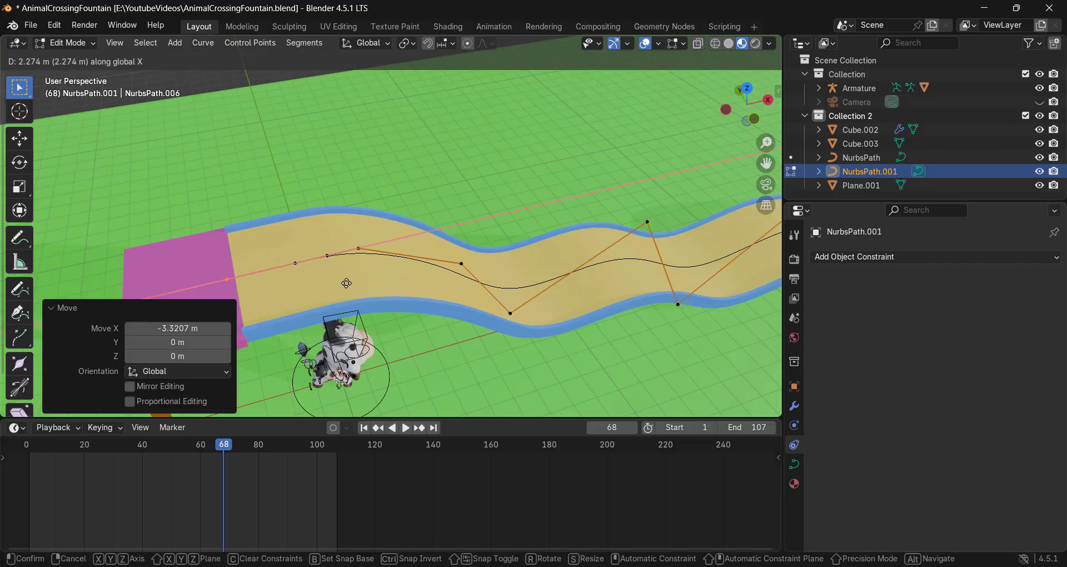
left_click(348, 282)
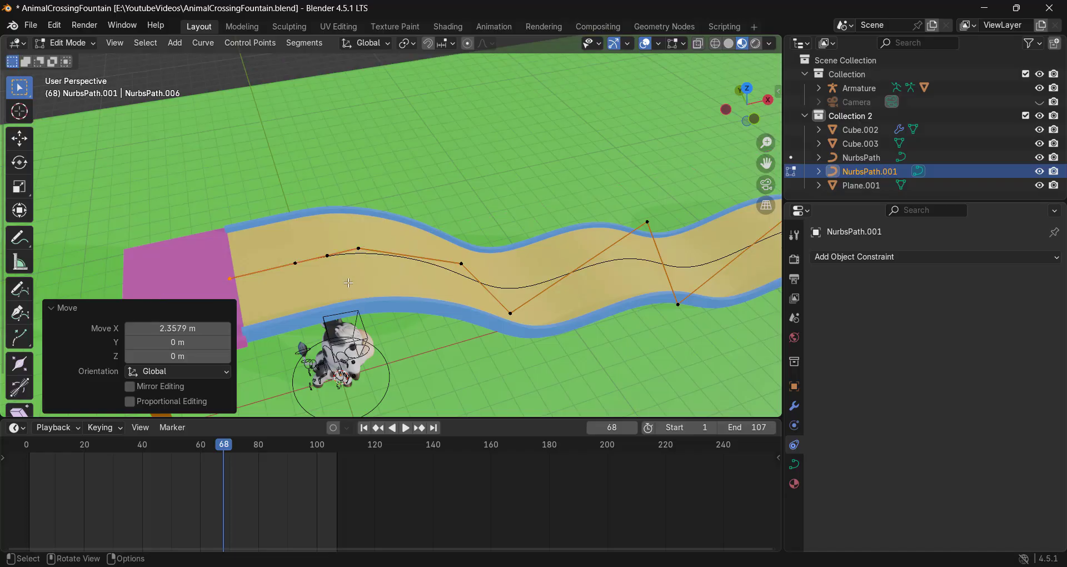
scroll(380, 280, "down", 2)
key("g")
key("x")
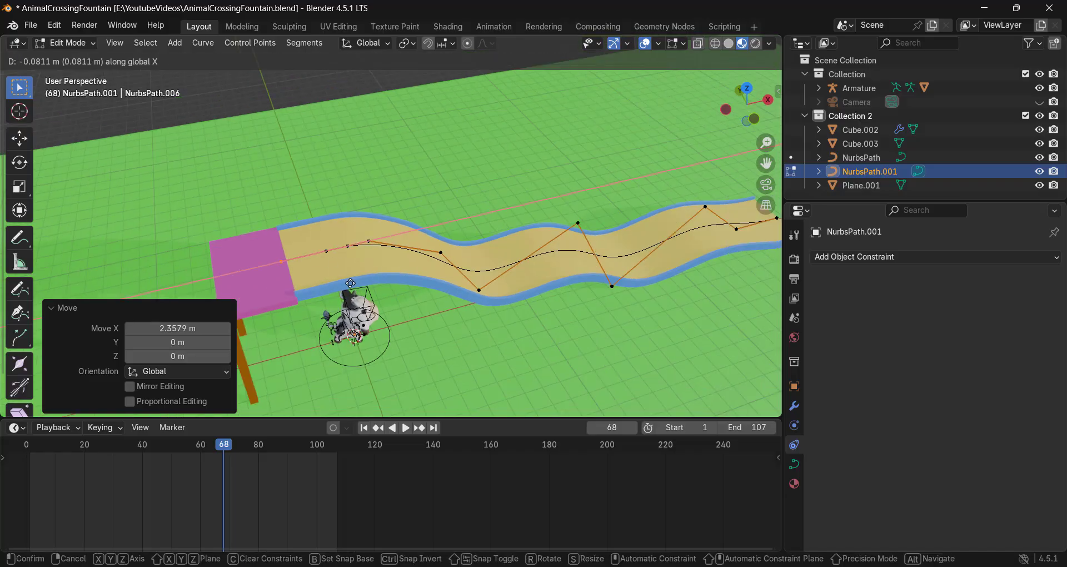
left_click(331, 290)
key("Tab")
Step: Rename the duplicated NurbsPath.001 curve as FollowPath
middle_click_drag(331, 291, 405, 251)
left_click(380, 365)
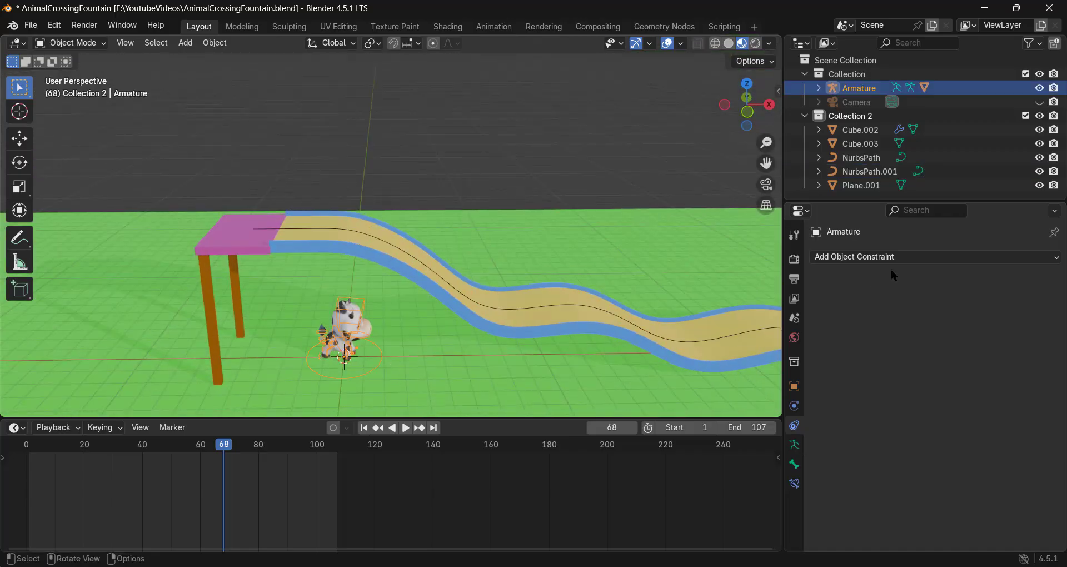
double_click(886, 171)
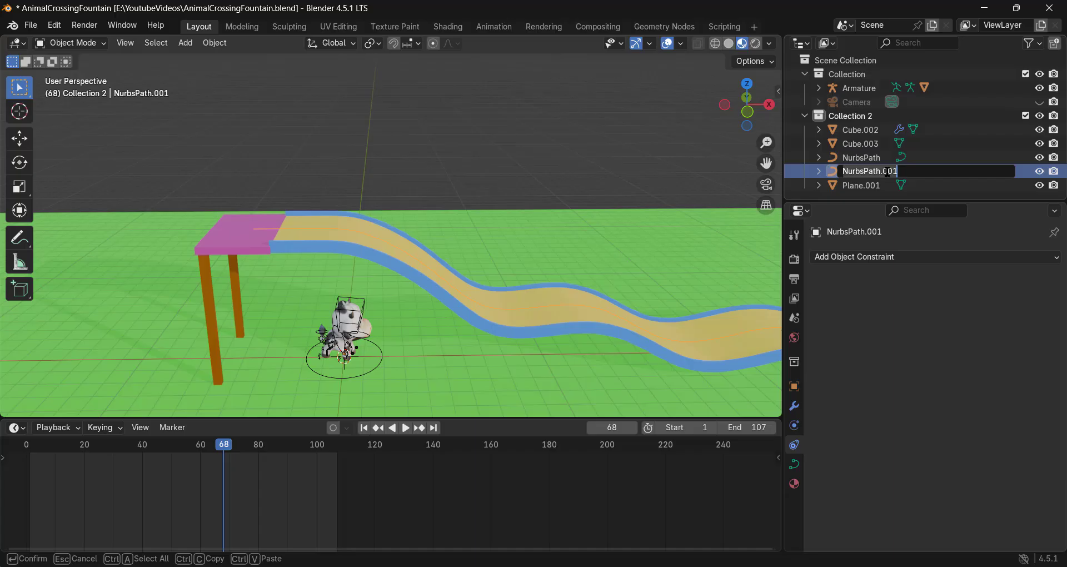
type("Fo")
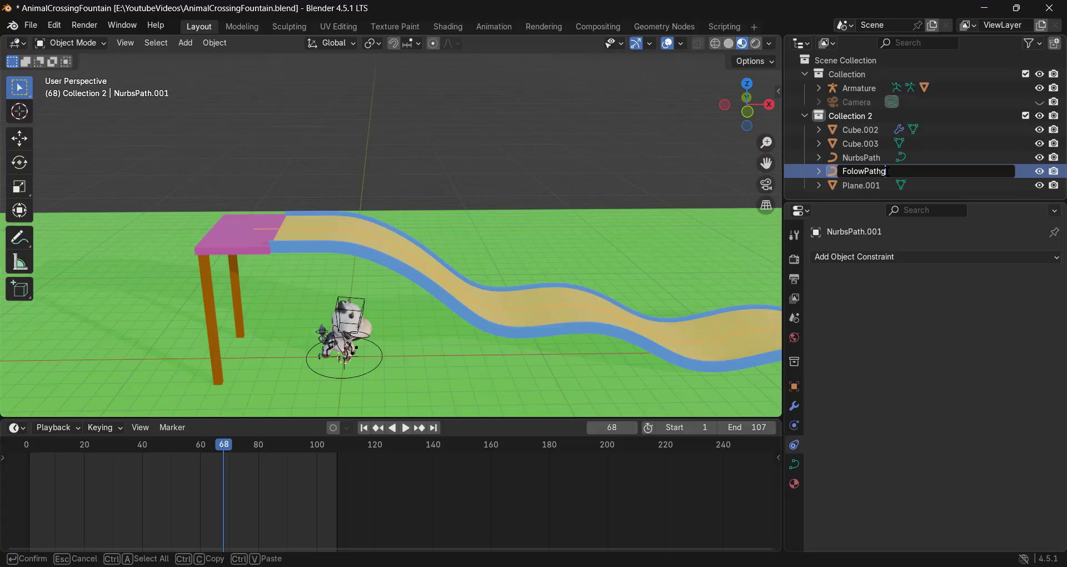
type("l")
key("BackSpace")
key("Return")
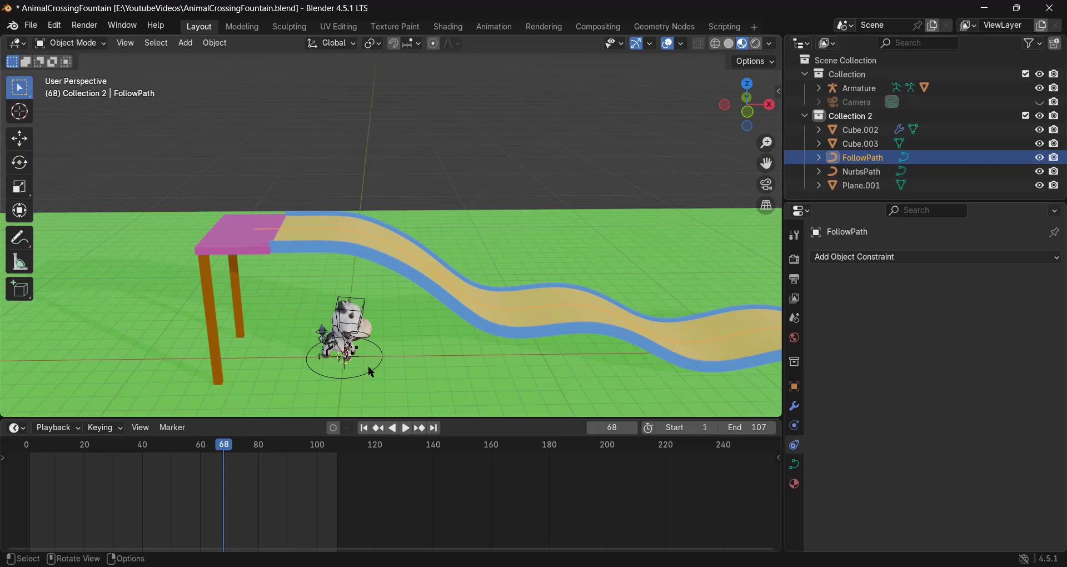
Step: Select the cow's armature and add a Follow Path object constraint to it
left_click(369, 366)
left_click(374, 365)
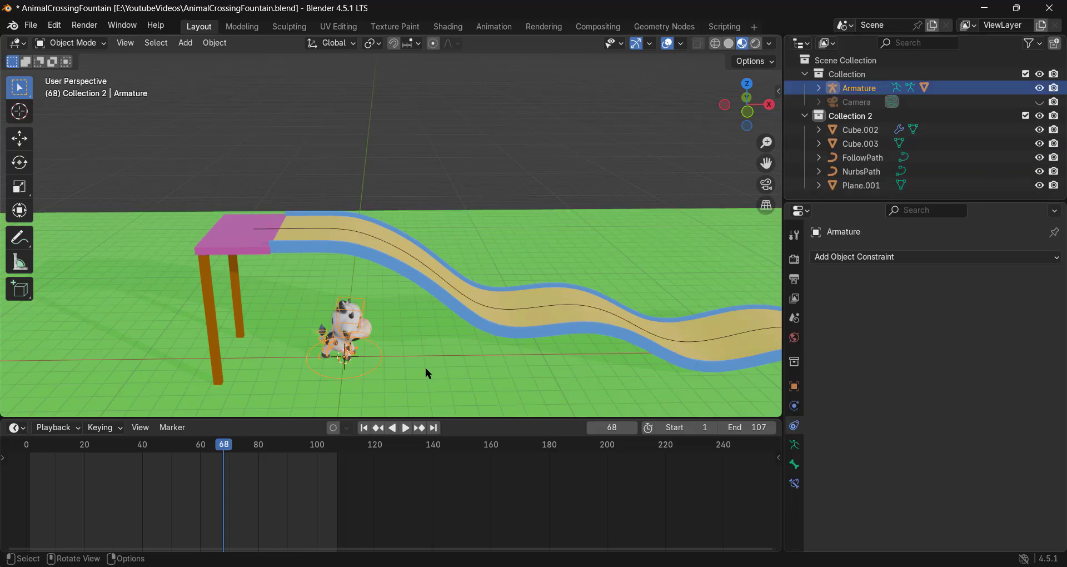
left_click(863, 259)
left_click(894, 260)
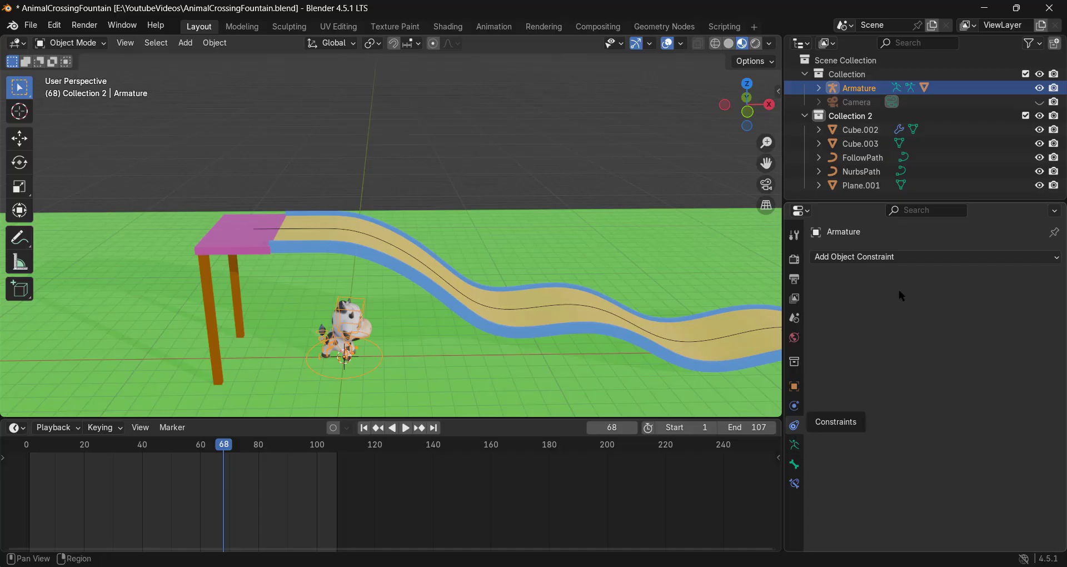
left_click(889, 259)
left_click(1017, 353)
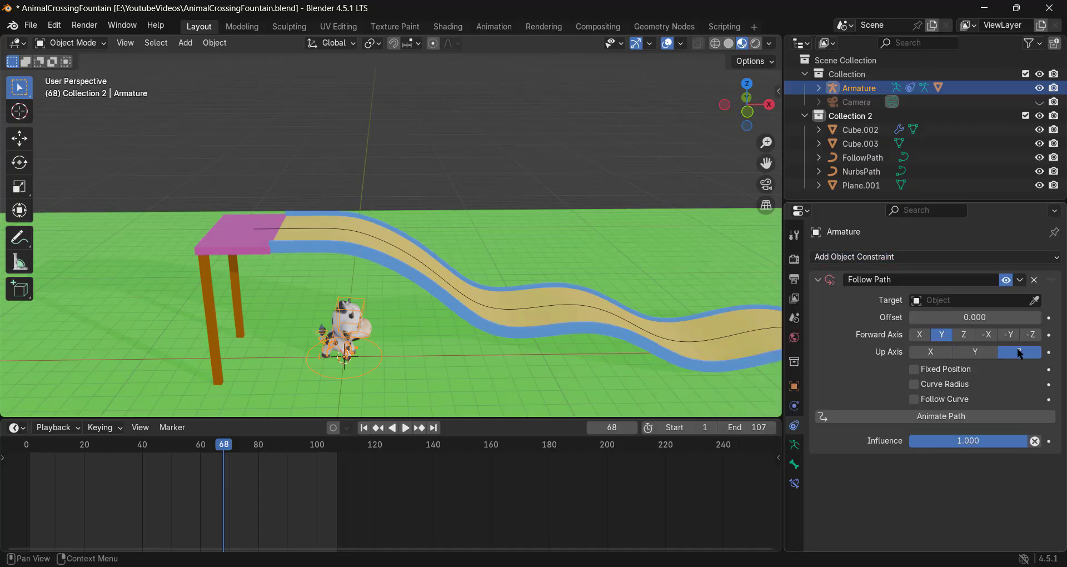
left_click(1034, 300)
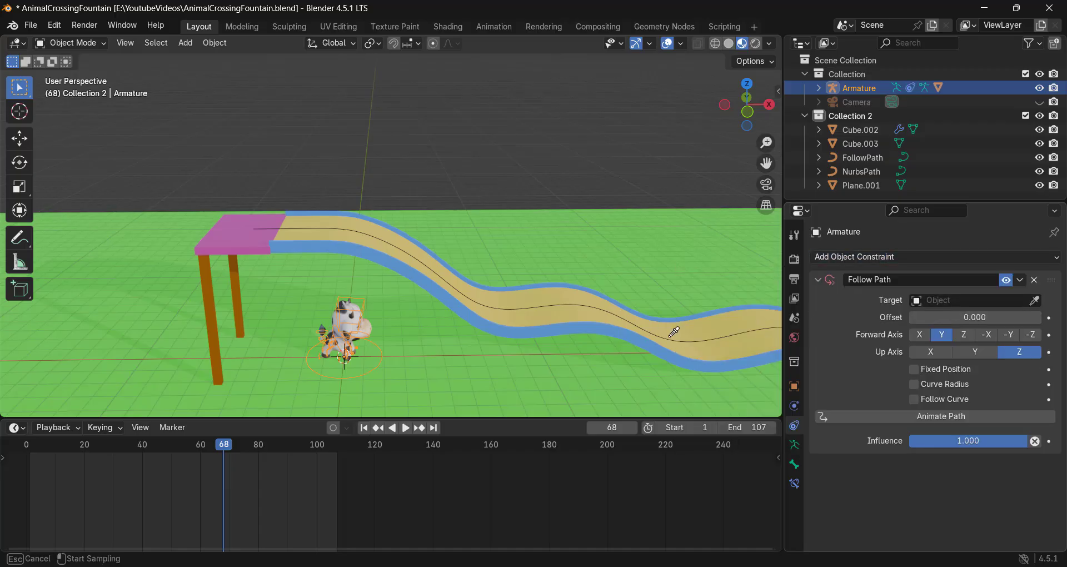
left_click(548, 306)
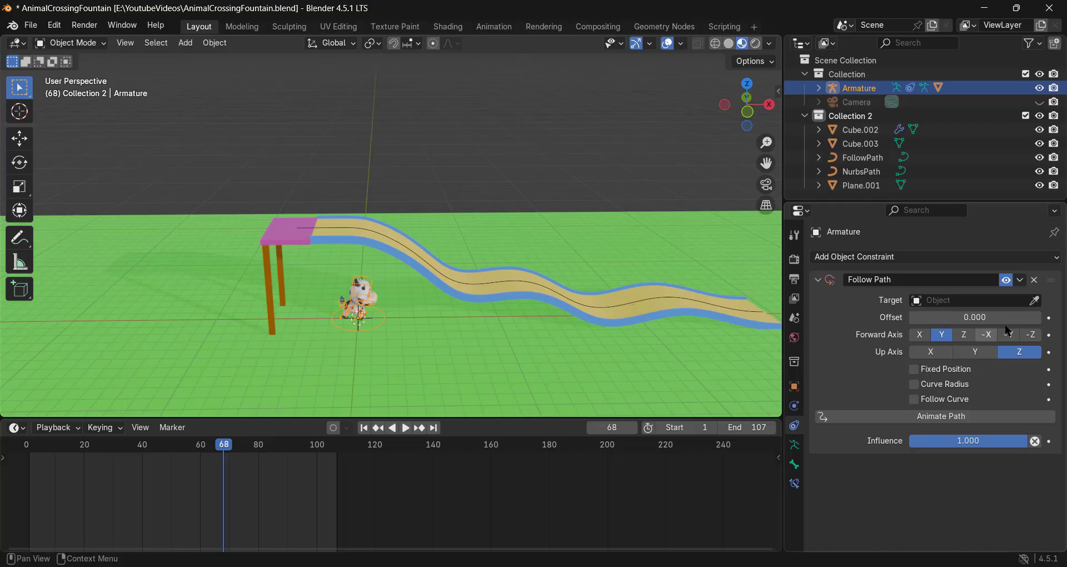
left_click(1034, 300)
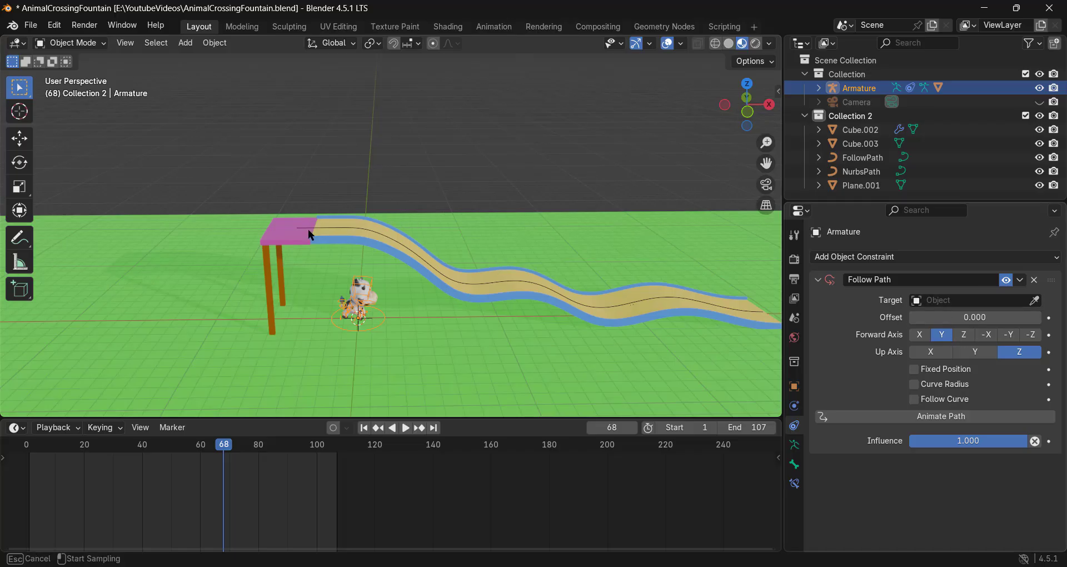
key("Escape")
Step: Set the Follow Path constraint's target to the FollowPath curve
left_click(923, 300)
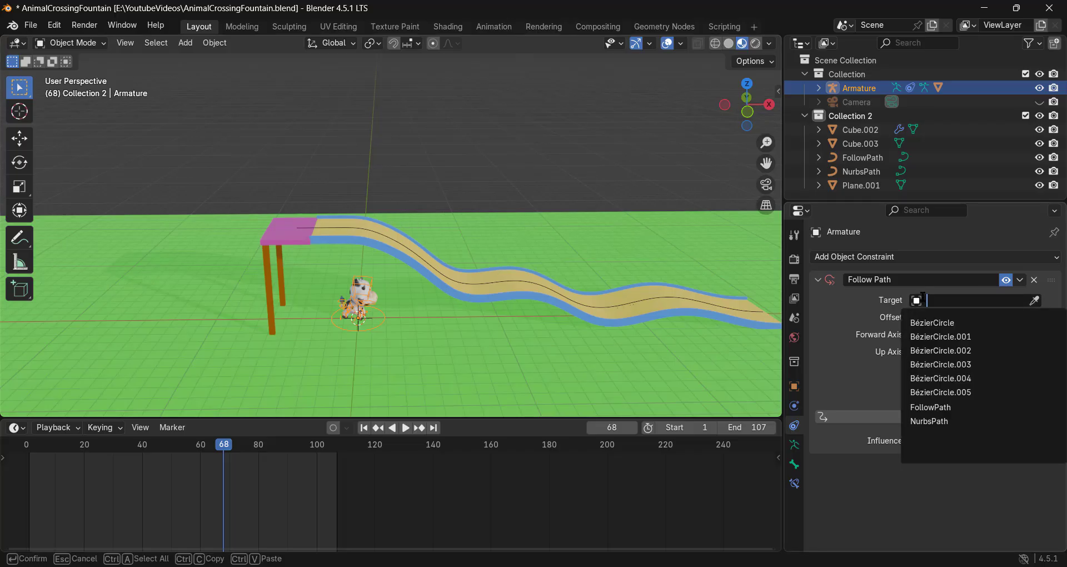
left_click(944, 406)
scroll(325, 257, "up", 6)
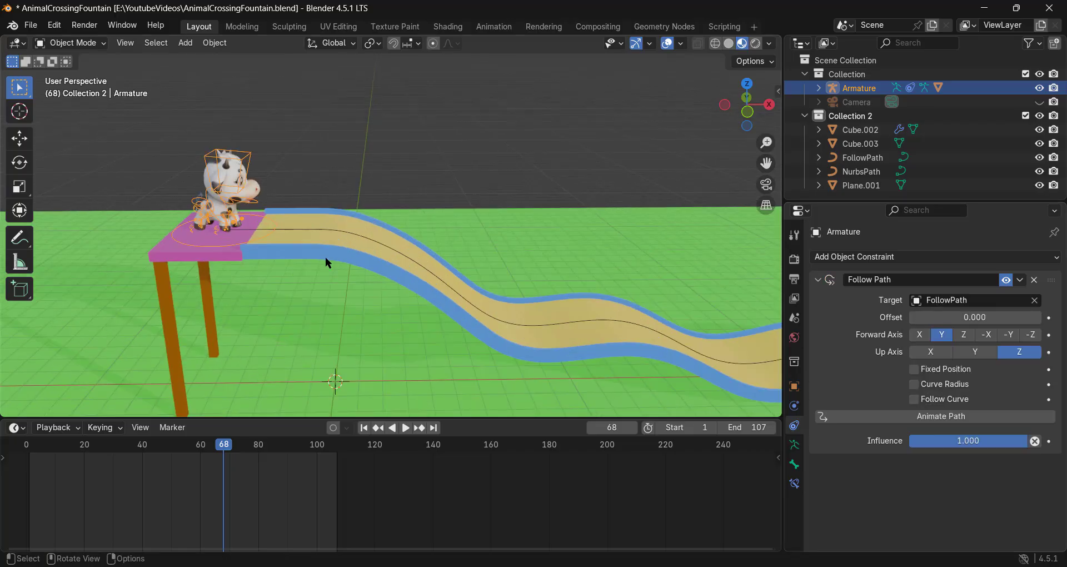
Step: Enable Follow Curve on the constraint and set its Forward Axis to X so the cow faces down the slide
middle_click_drag(398, 321, 511, 336, "shift")
middle_click_drag(469, 307, 435, 284)
scroll(437, 289, "up", 2)
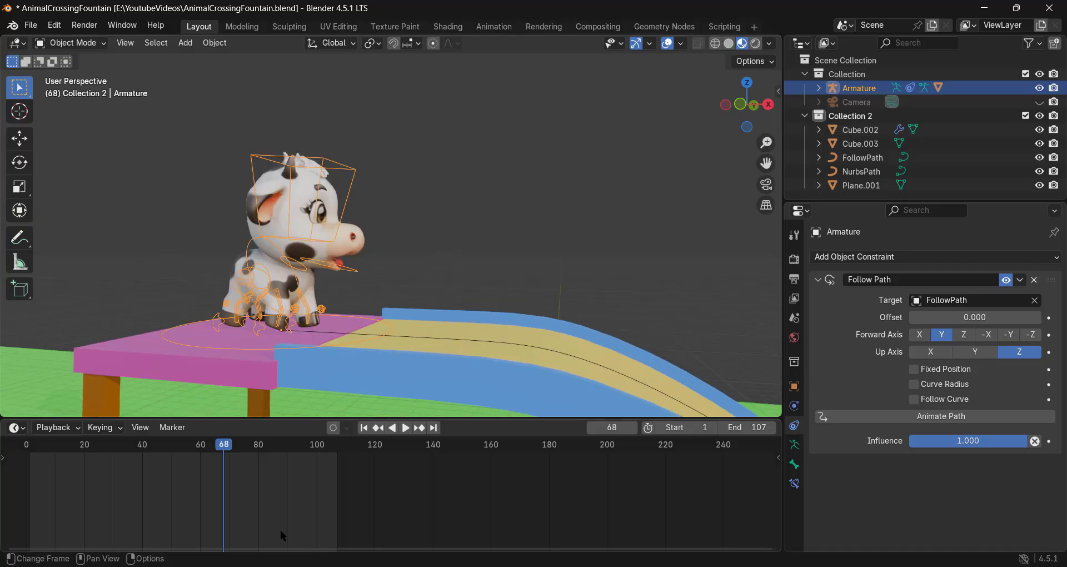
scroll(280, 528, "down", 2)
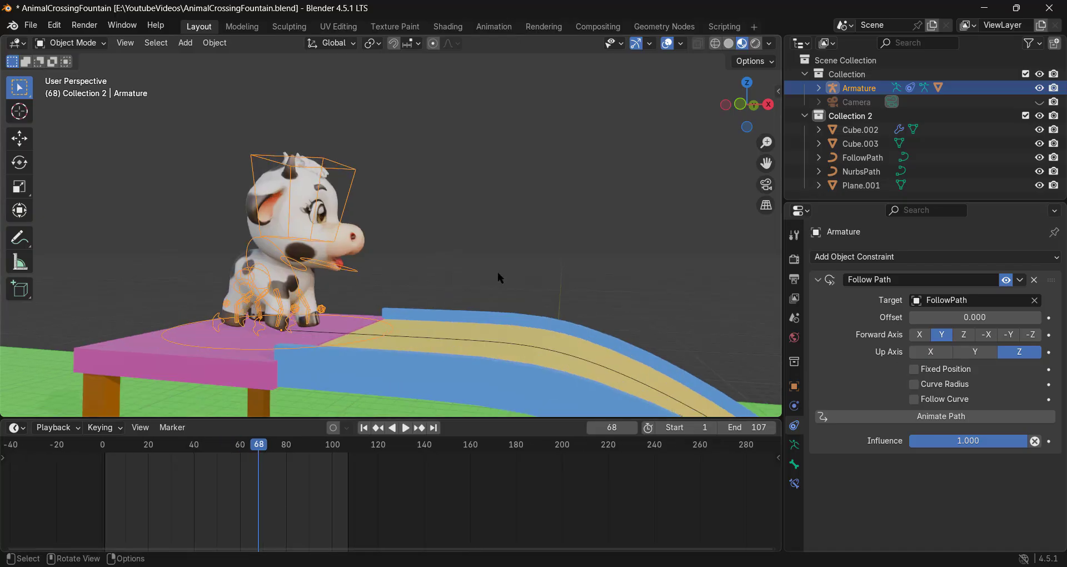
left_click(914, 399)
scroll(395, 291, "down", 3)
middle_click_drag(396, 291, 331, 276)
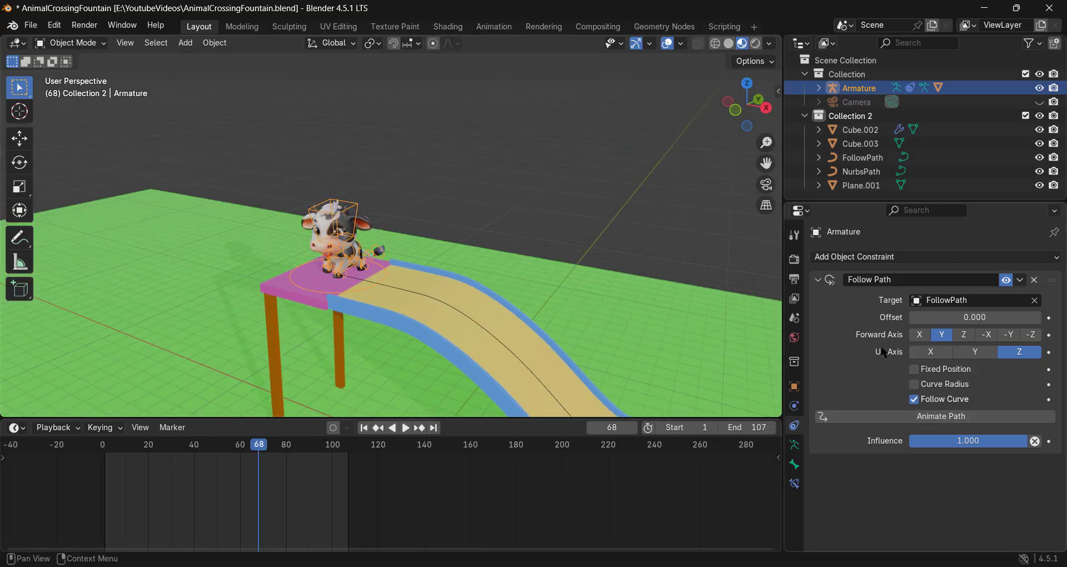
left_click(919, 334)
Step: Play the animation from the start to check the cow's ride down the whole slide
scroll(450, 281, "down", 4)
middle_click_drag(497, 286, 469, 290)
left_click_drag(252, 447, 105, 465)
key("space")
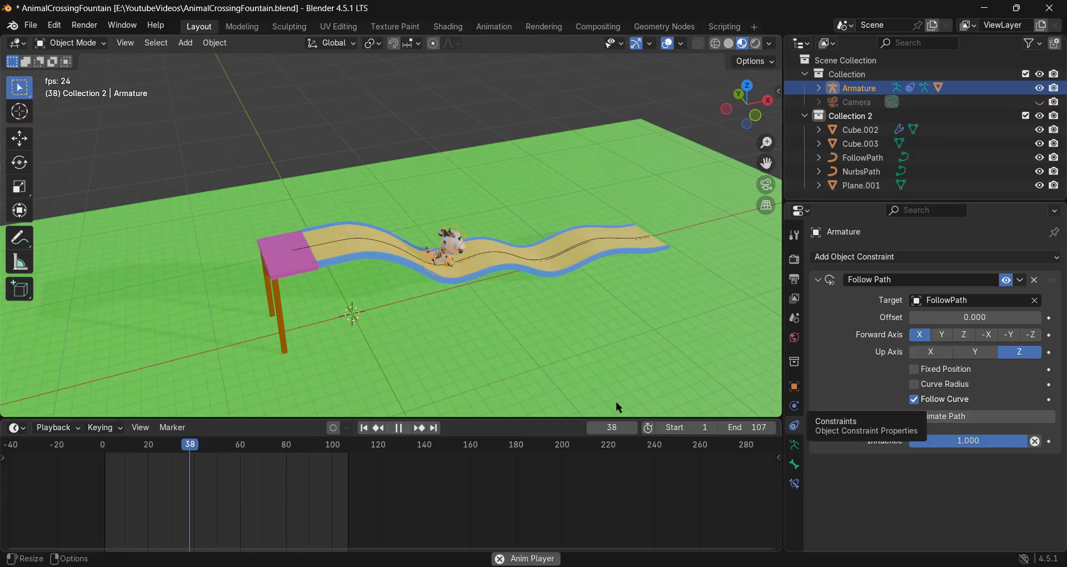
middle_click_drag(616, 401, 577, 373)
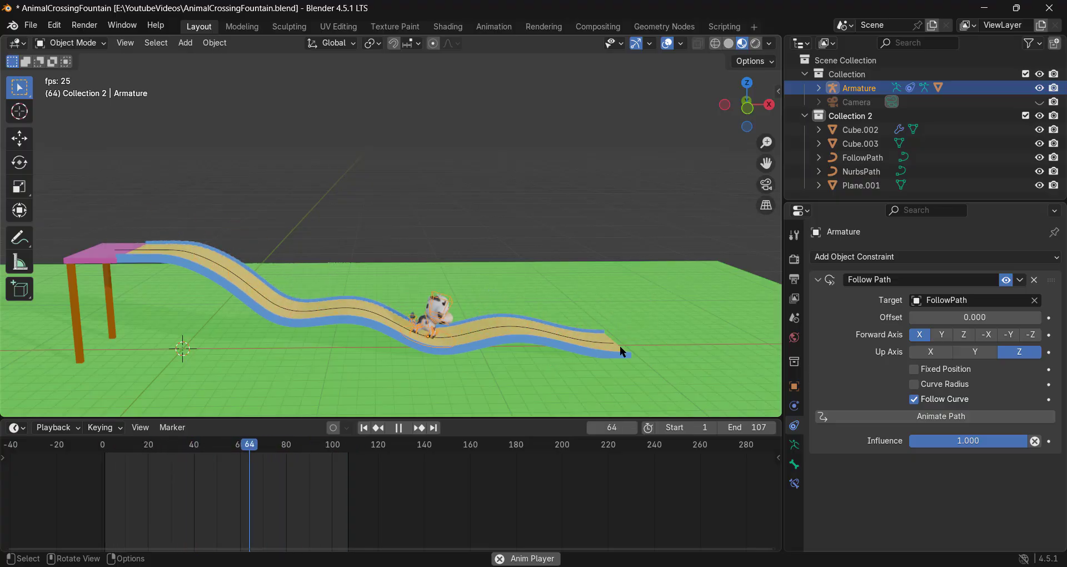
key("space")
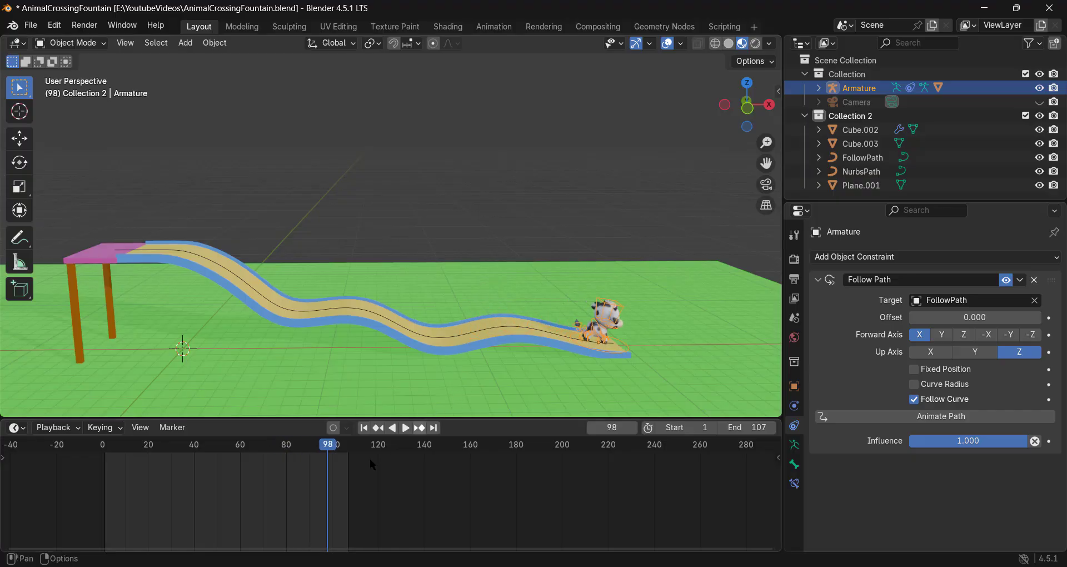
Step: Set the animation's end frame to 200 and scrub to frame 116
left_click(742, 428)
type("200")
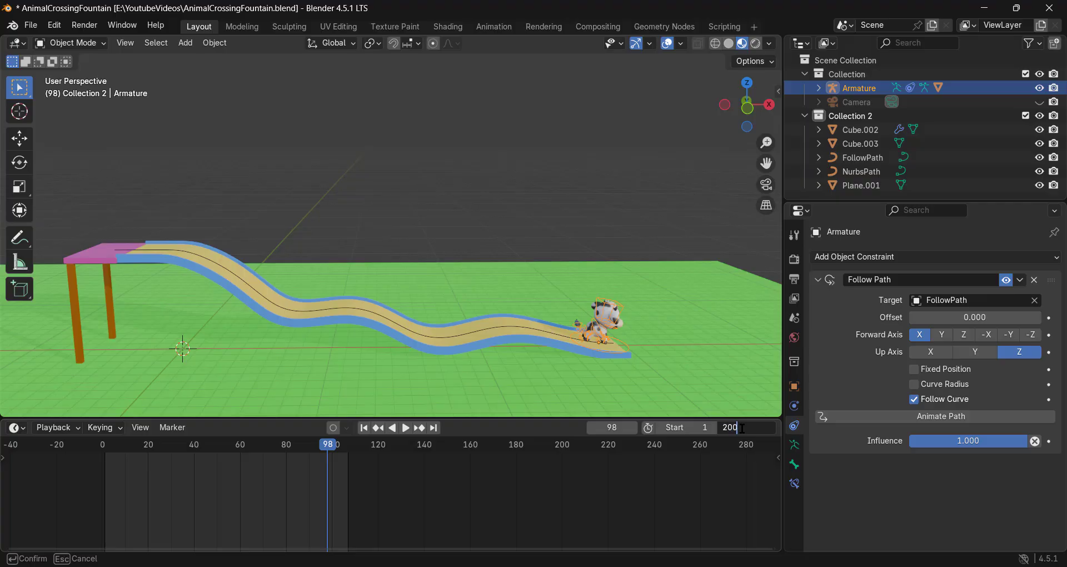
key("Return")
left_click_drag(329, 452, 368, 466)
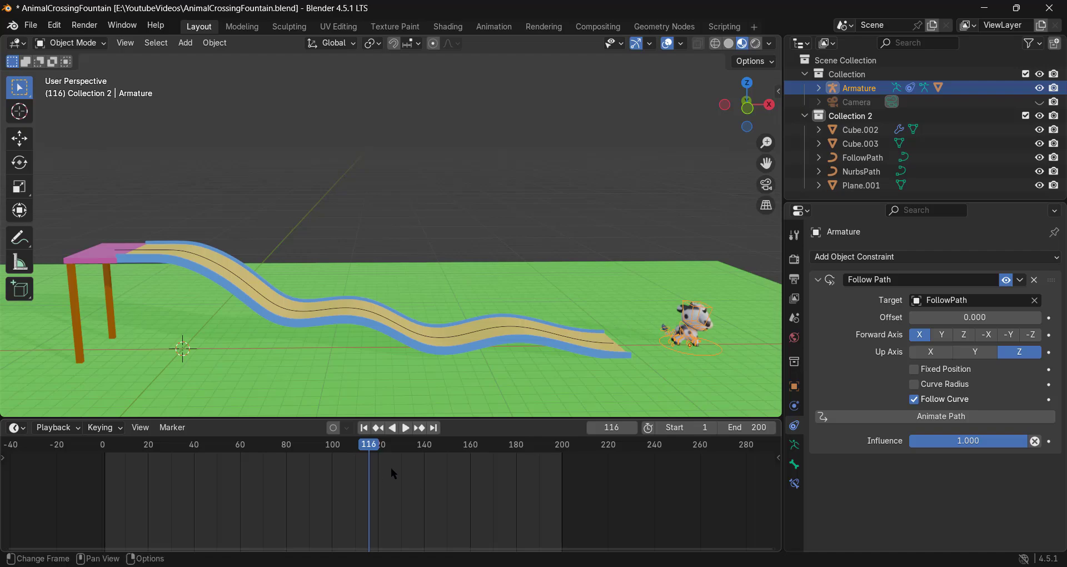
Step: Set the animation's end frame to 116
left_click(750, 427)
type("116")
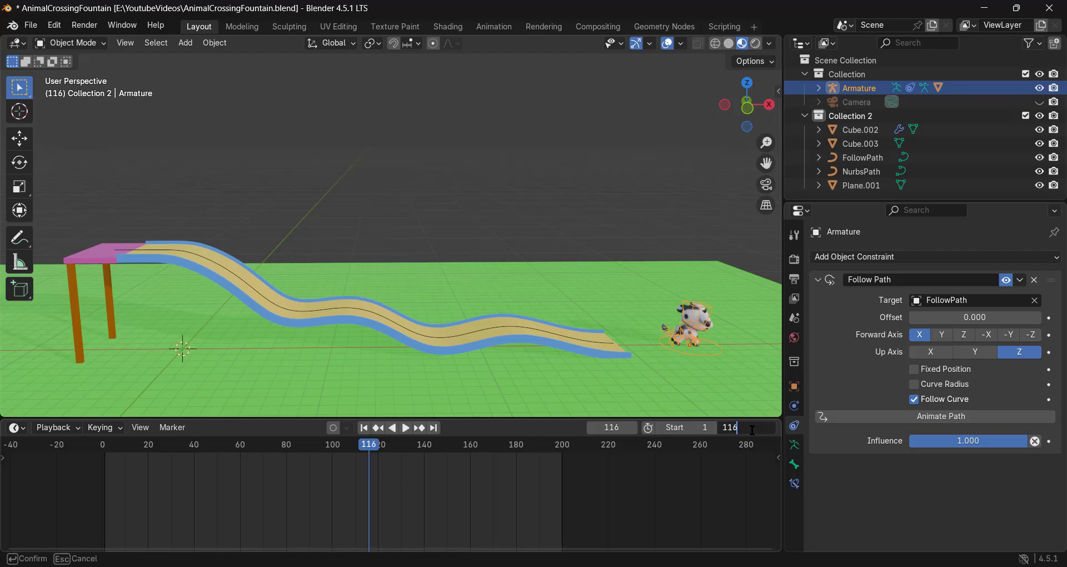
key("Return")
Step: Return to frame 1 and replay the cow's slide with the new end frame
left_click(106, 448)
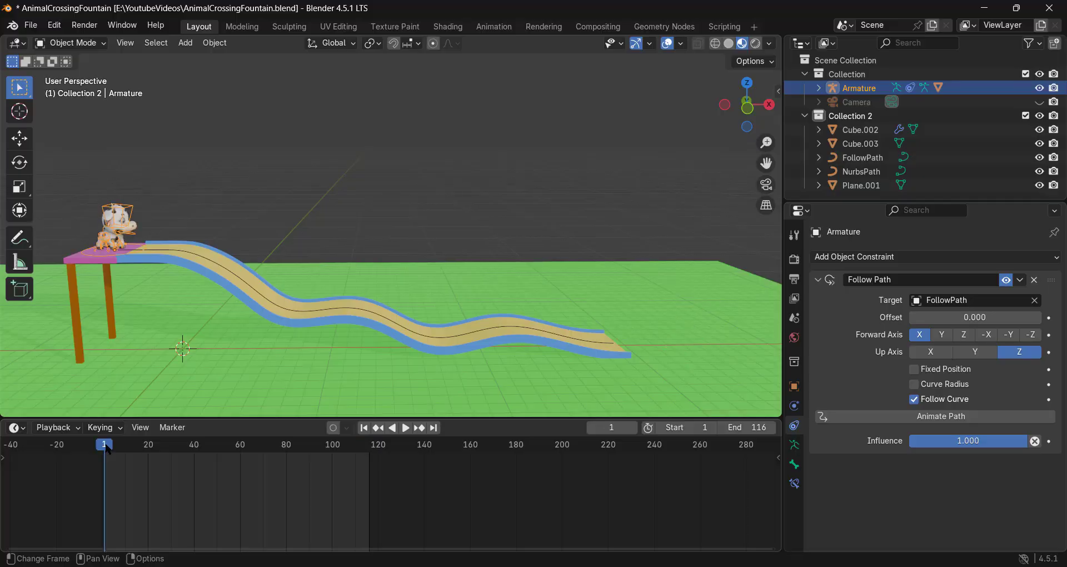
key("space")
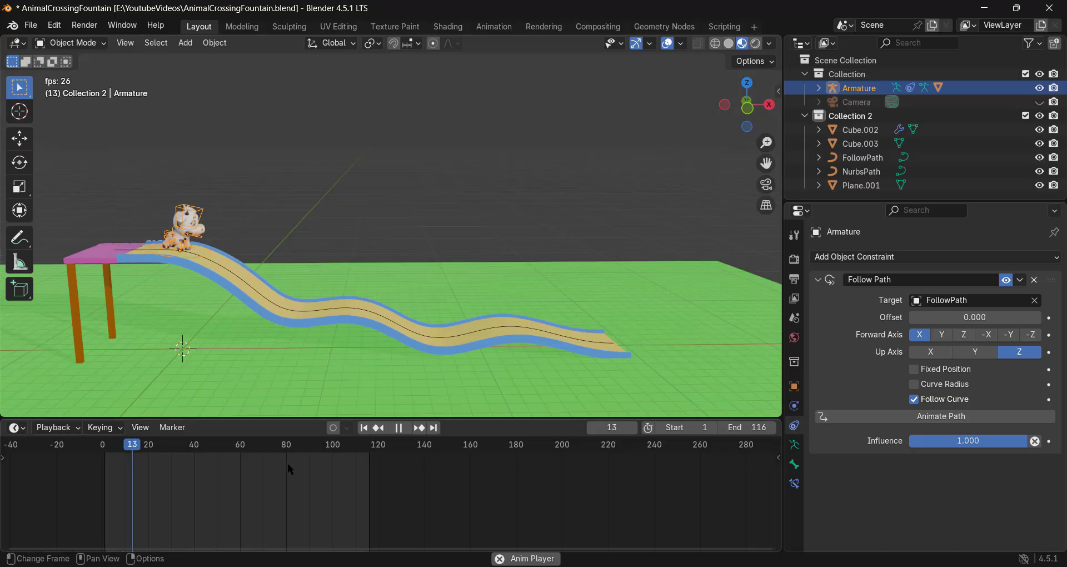
key("space")
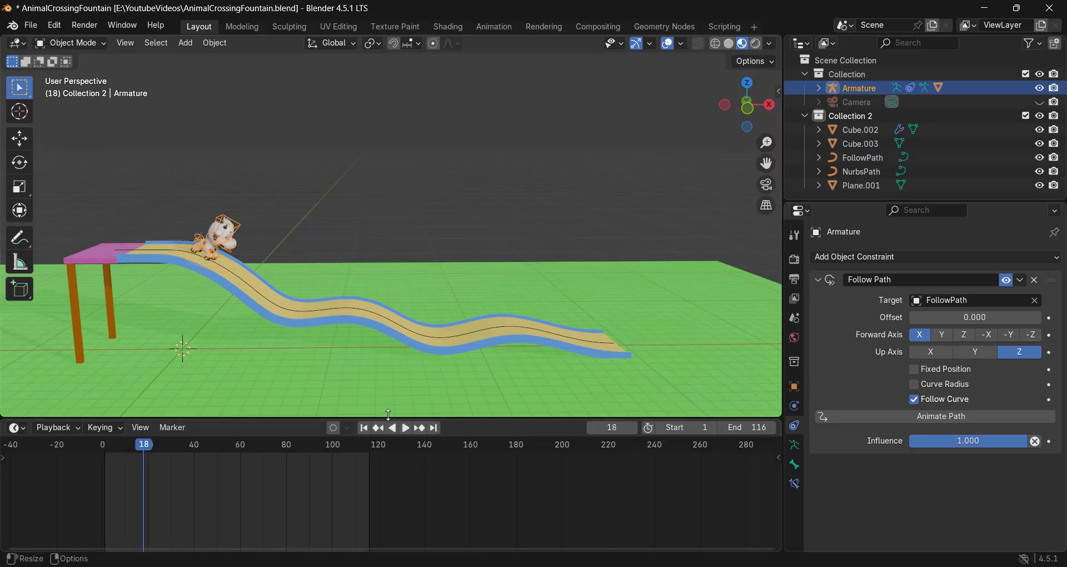